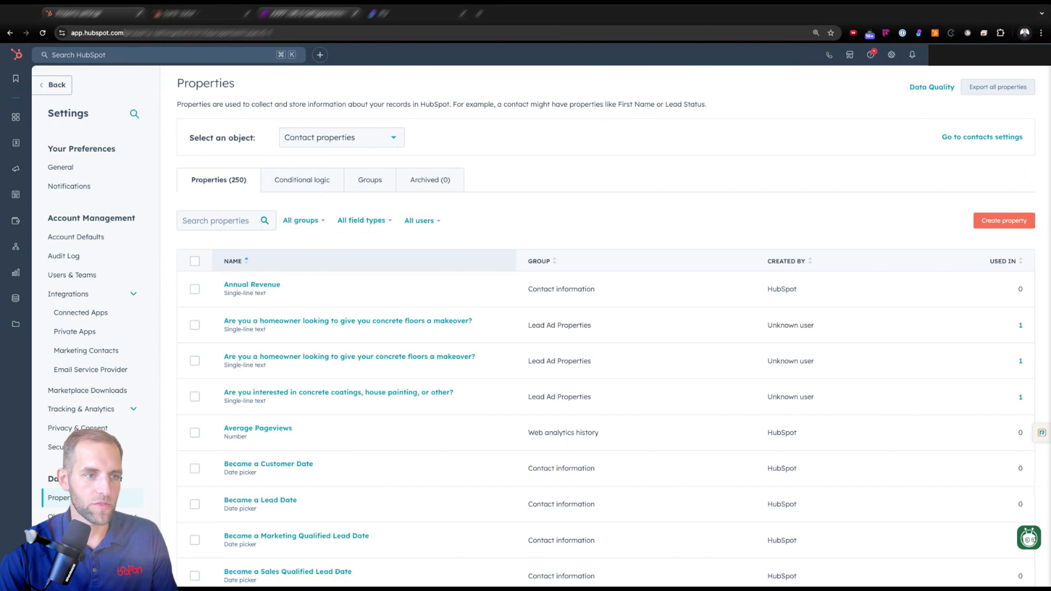
# Switch to Make and export the blueprint of the AAPP | M0.5 Set Appointment With/Without Calendar scenario
pyautogui.click(313, 15)
pyautogui.moveTo(20, 96)
pyautogui.doubleClick(49, 161)
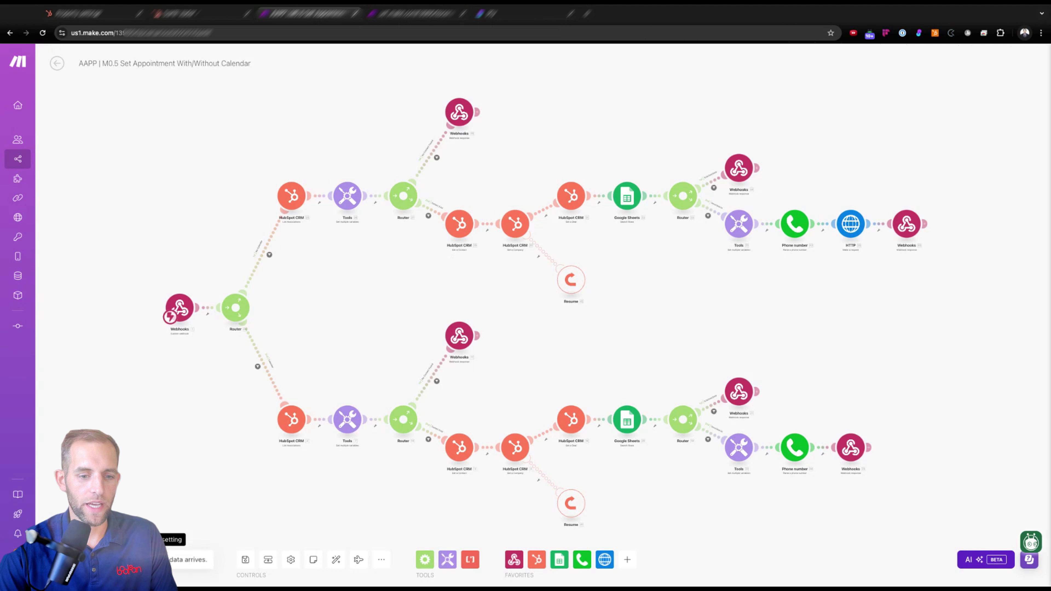
pyautogui.click(381, 559)
pyautogui.click(350, 509)
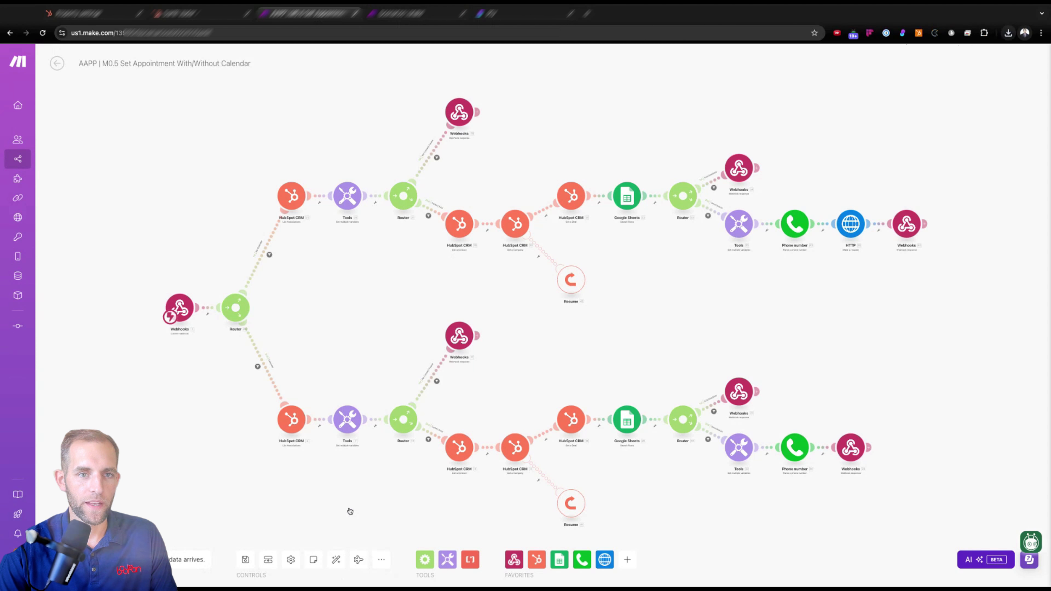
# Create a new scenario in the SKC - Select Painting & Coatings folder of the scenario list
pyautogui.click(398, 15)
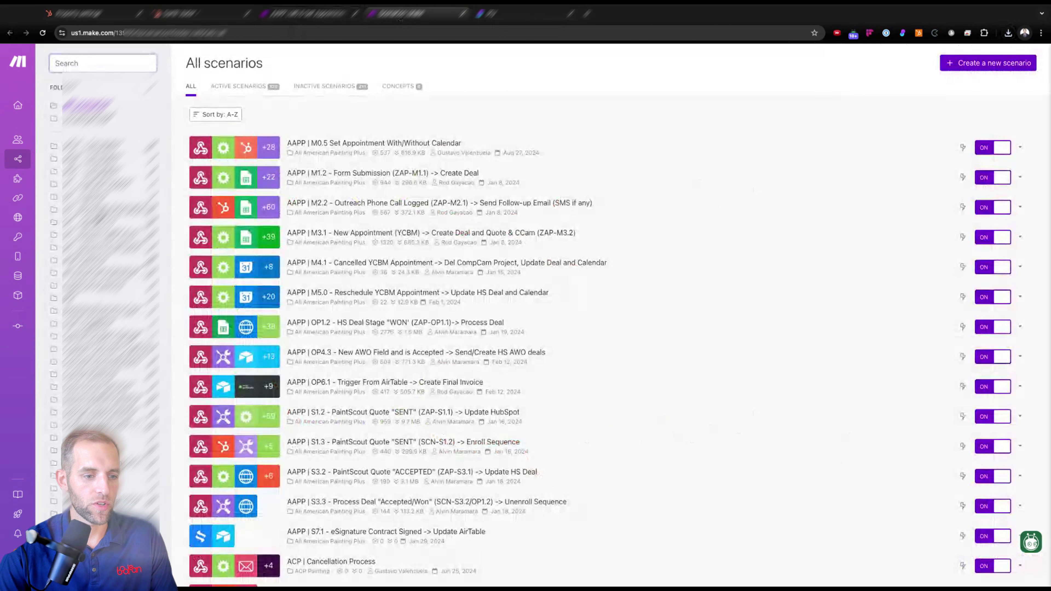
pyautogui.scroll(-3, 104, 373)
pyautogui.click(99, 451)
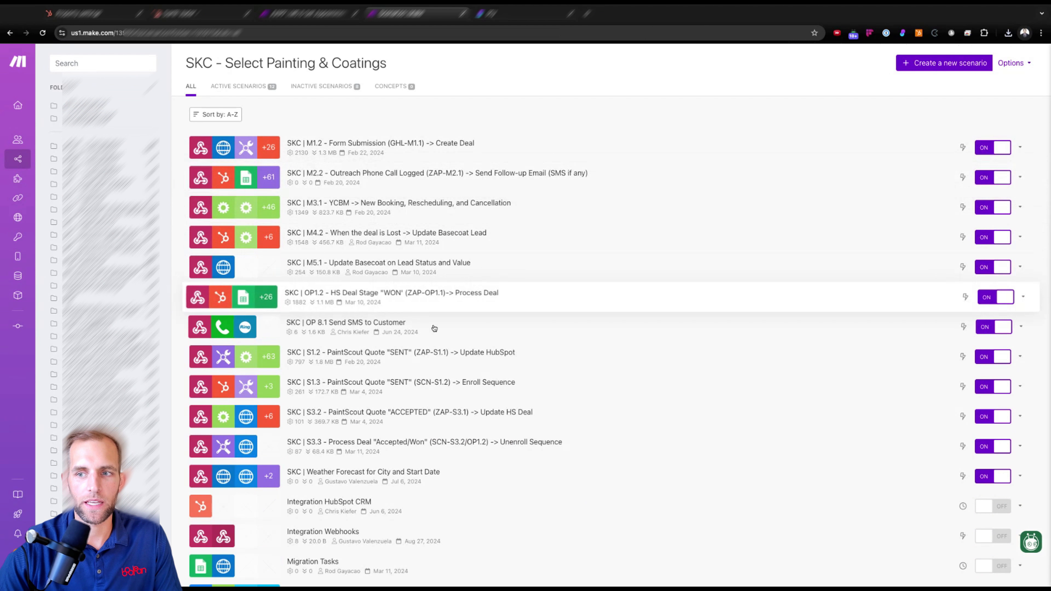
pyautogui.click(944, 68)
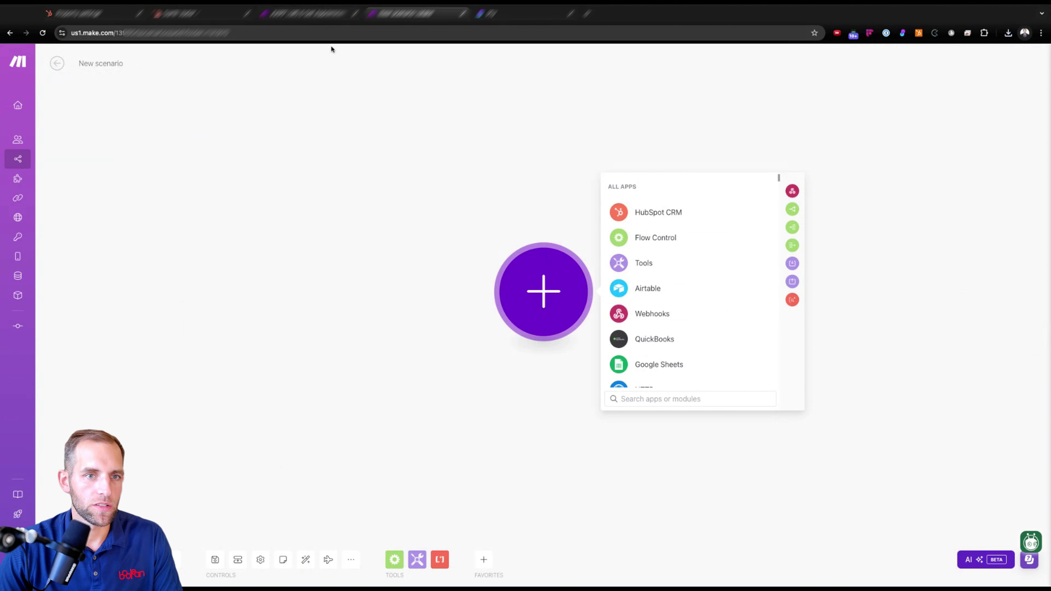
# Rename the new scenario as "M0.5 |"
pyautogui.click(91, 64)
pyautogui.write('M')
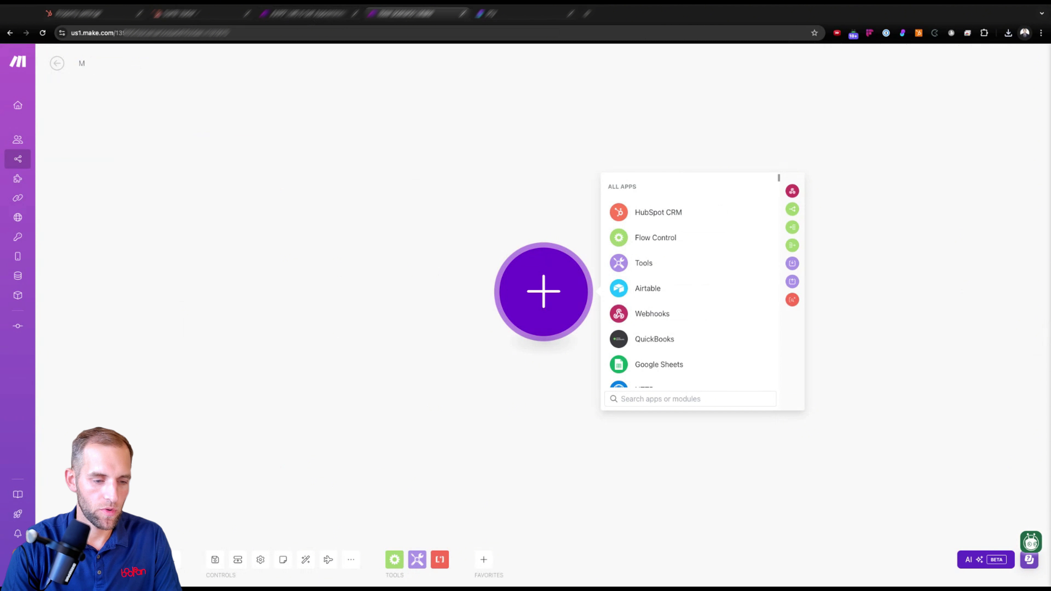
pyautogui.write('0.5 |')
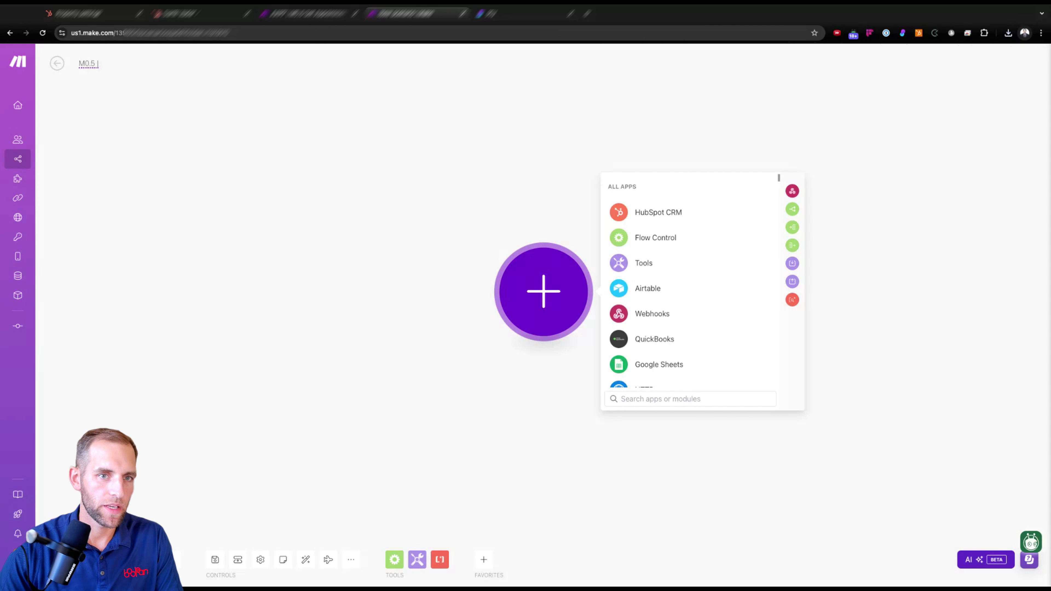
# Copy the text "Set Appointment With/Without Calendar" from the name of the AAPP M0.5 scenario
pyautogui.click(274, 15)
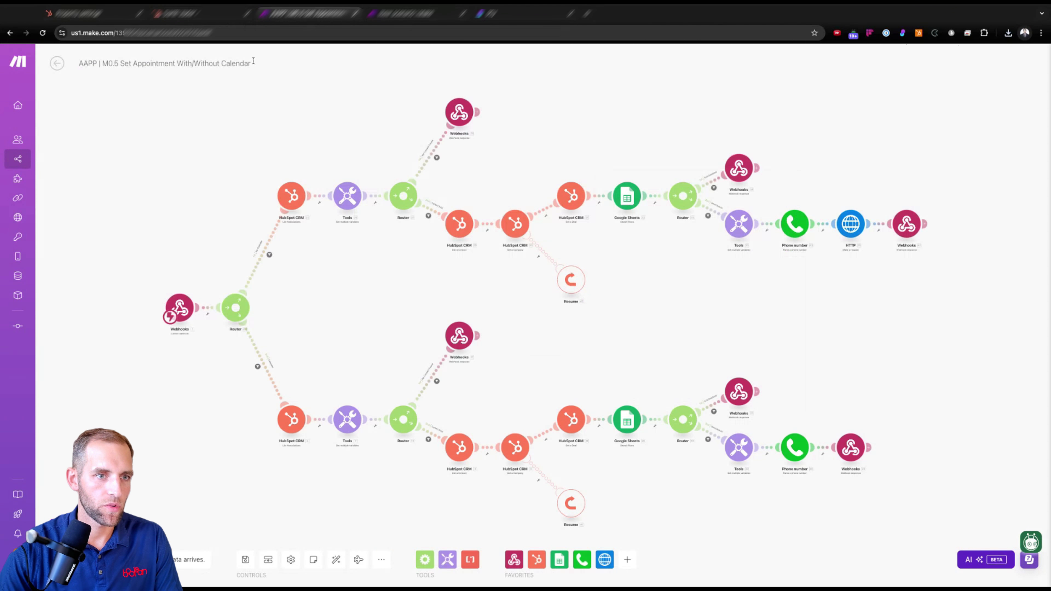
pyautogui.tripleClick(248, 63)
pyautogui.moveTo(251, 63); pyautogui.dragTo(120, 63)
pyautogui.press('super+c')
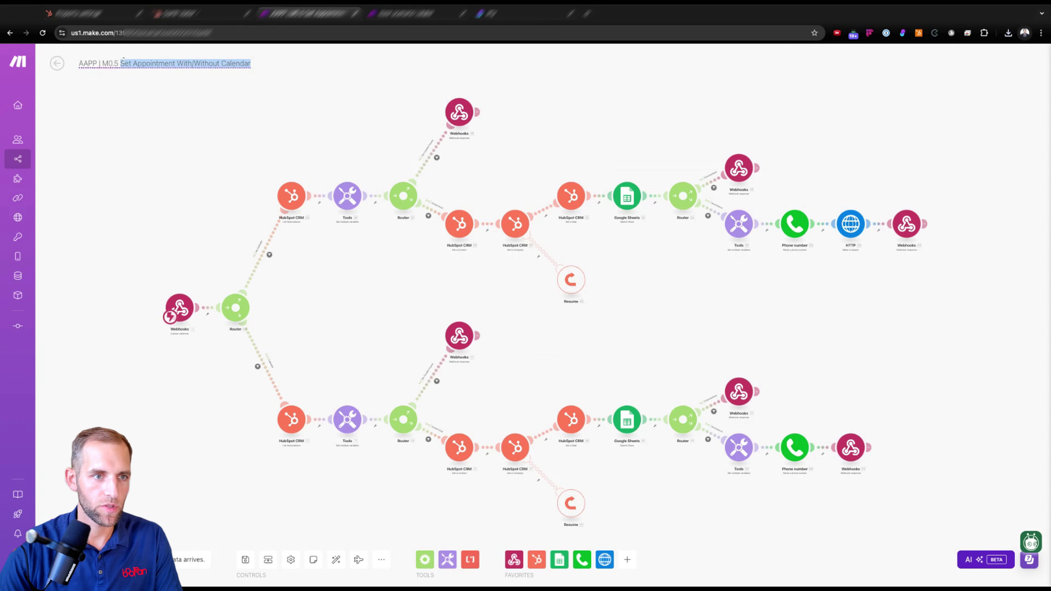
# Complete the new scenario's name as "SHP | M0.5 Set Appointment With/Without Calendar", reusing the copied text
pyautogui.click(387, 13)
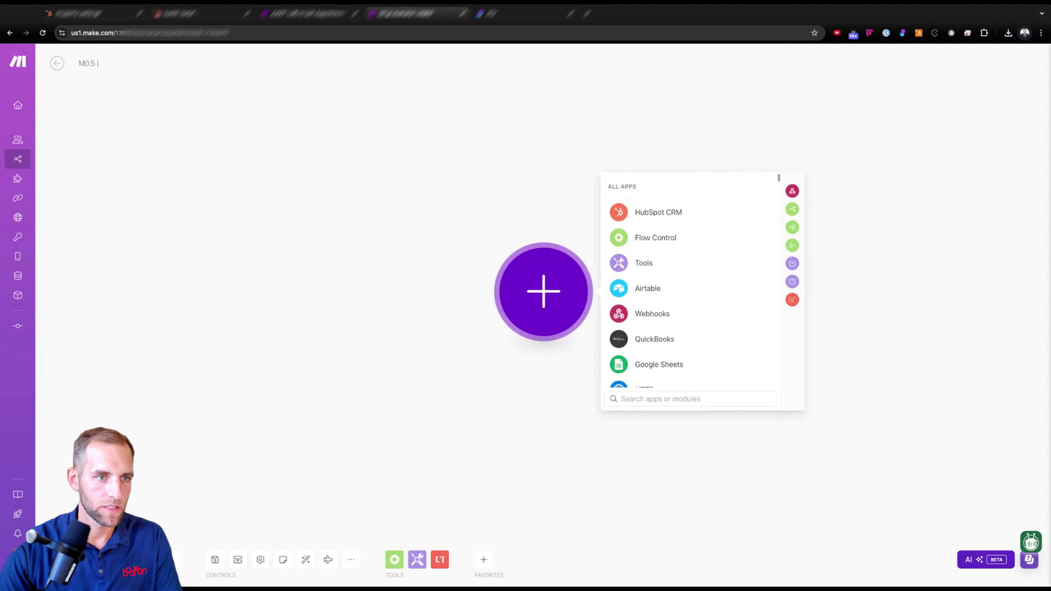
pyautogui.click(80, 63)
pyautogui.write('SHP |')
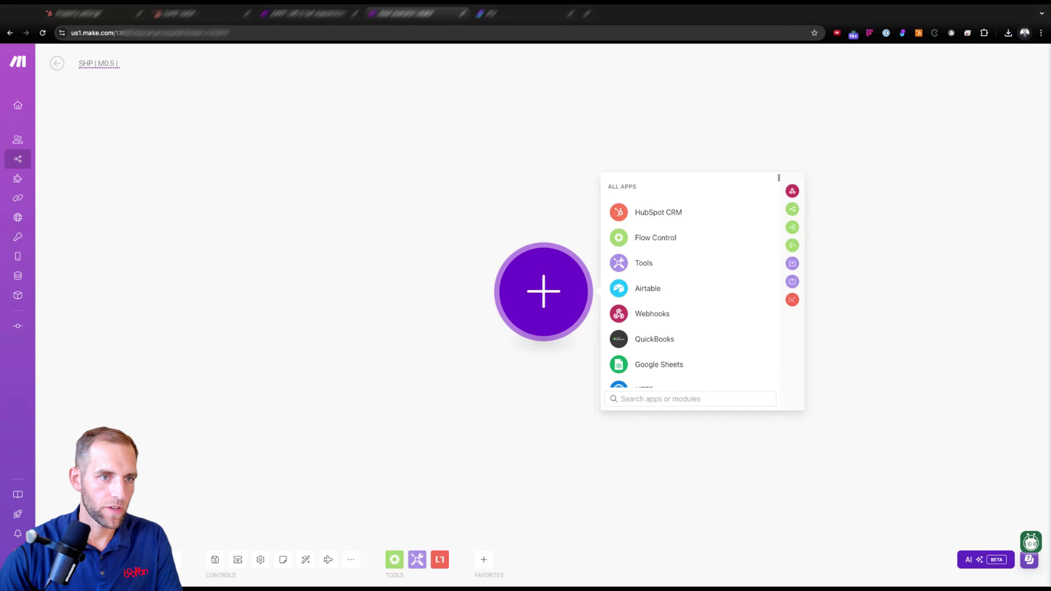
pyautogui.click(128, 66)
pyautogui.press('BackSpace')
pyautogui.press('BackSpace')
pyautogui.press('super+v')
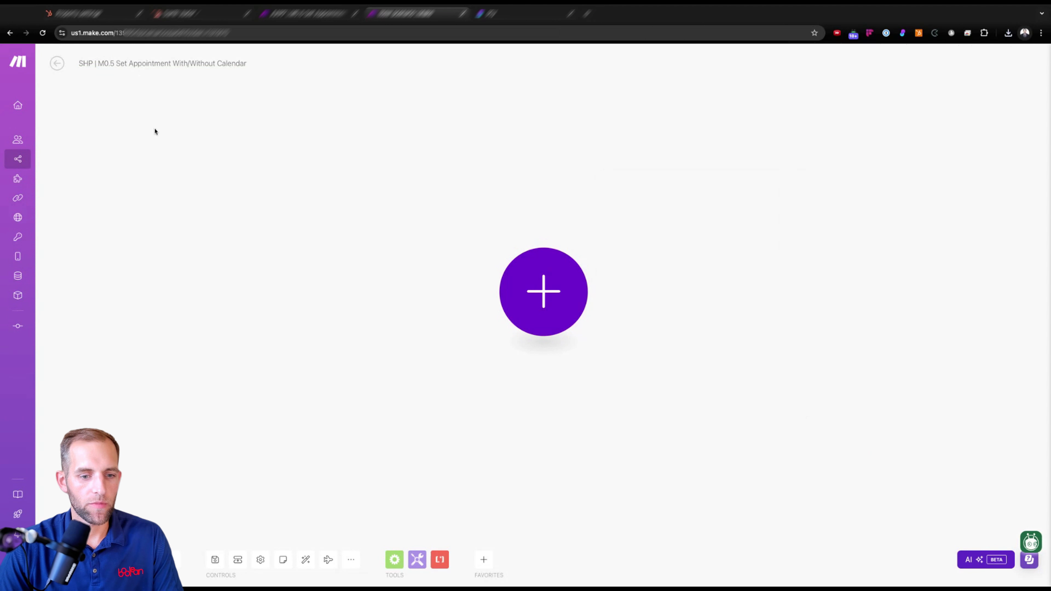
# Import the blueprint file "blueprint (4).json" into the SHP scenario
pyautogui.click(351, 560)
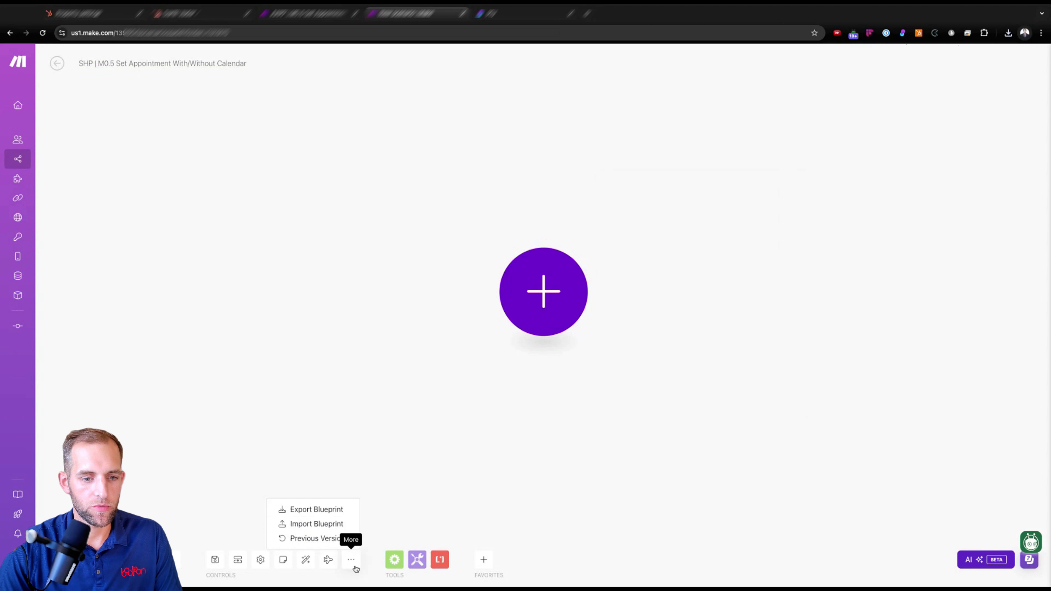
pyautogui.click(323, 524)
pyautogui.click(478, 320)
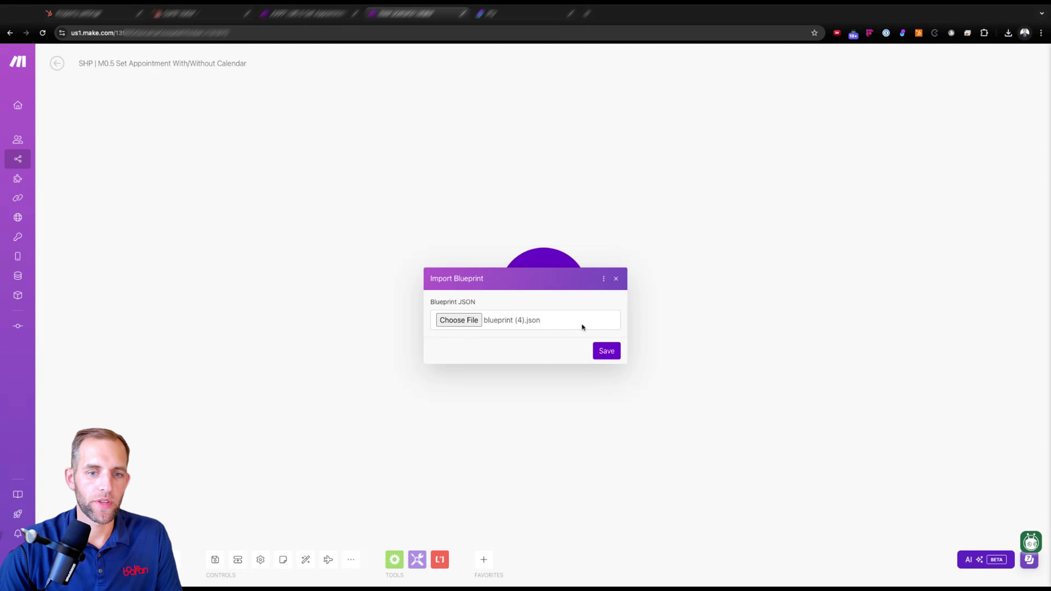
pyautogui.click(607, 351)
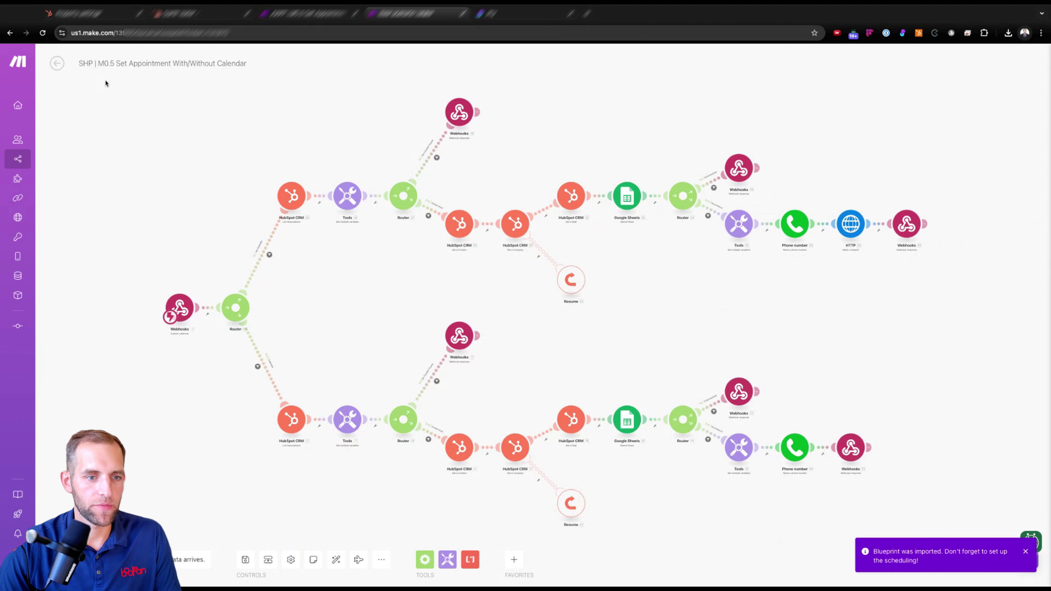
# Add a new webhook in the scenario's trigger module and name it "SHP M0.5 - Booking Link Automation from HS"
pyautogui.click(184, 313)
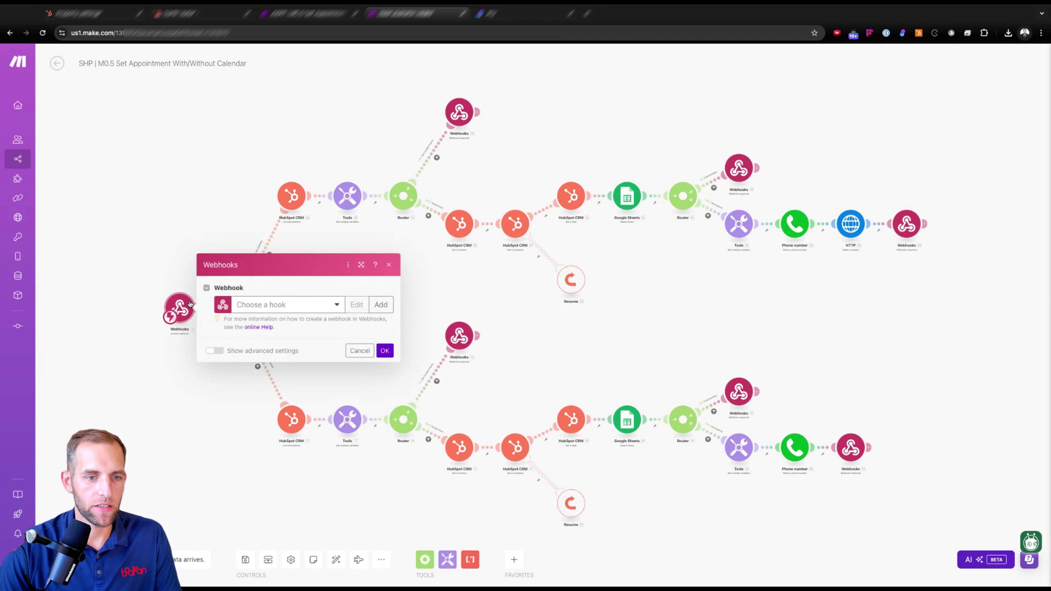
pyautogui.click(269, 306)
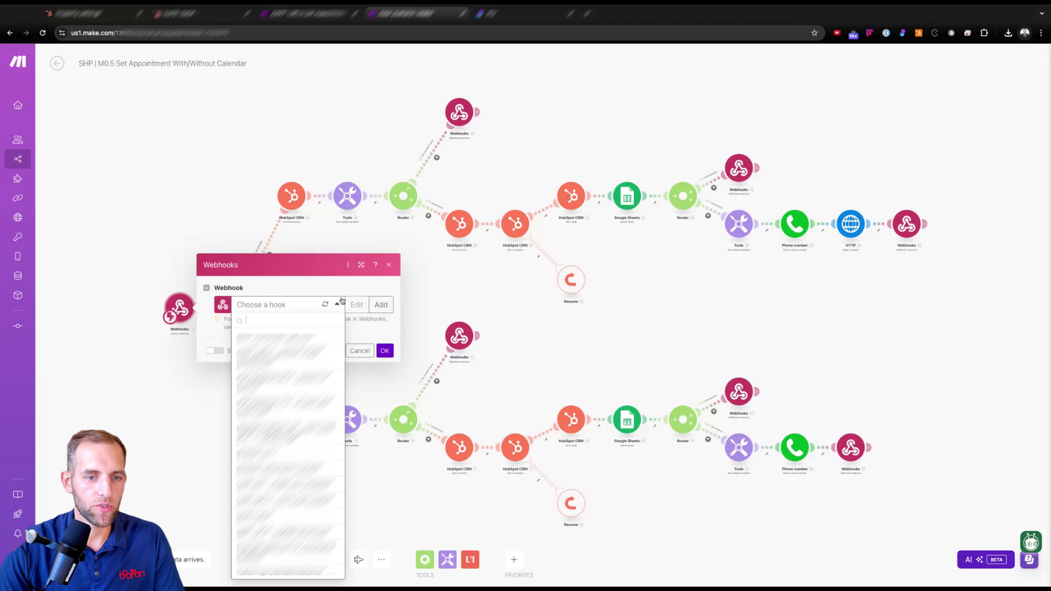
pyautogui.click(381, 305)
pyautogui.tripleClick(473, 269)
pyautogui.write('M0.5')
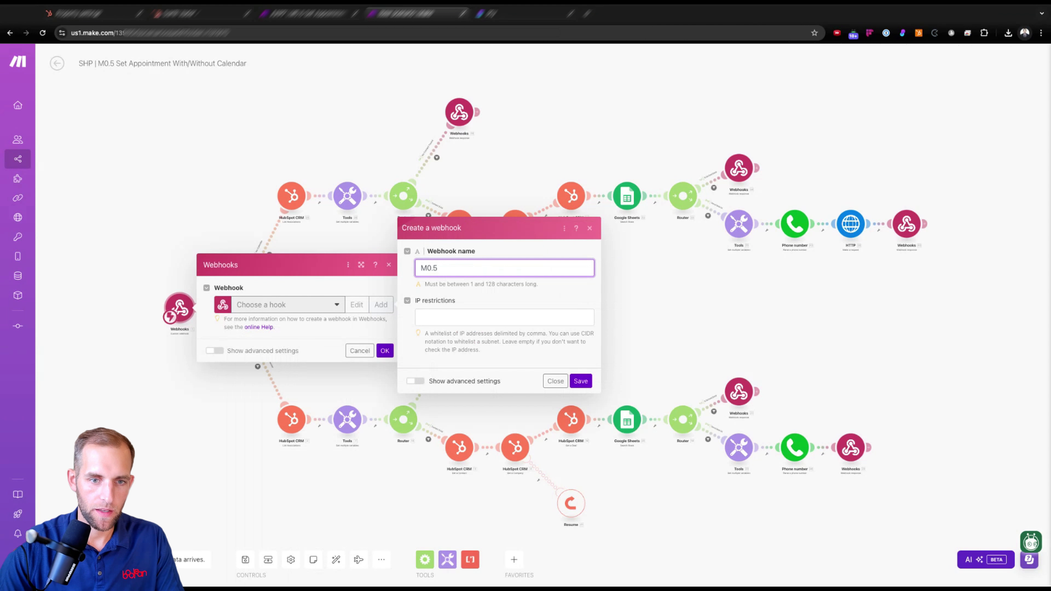
pyautogui.write('SHP ')
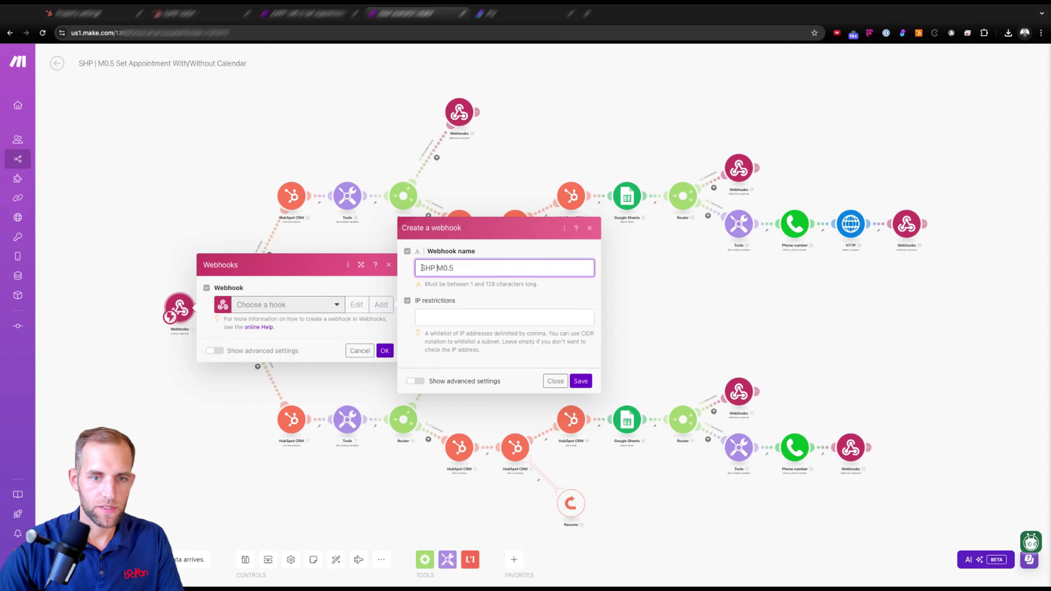
pyautogui.write(' - B')
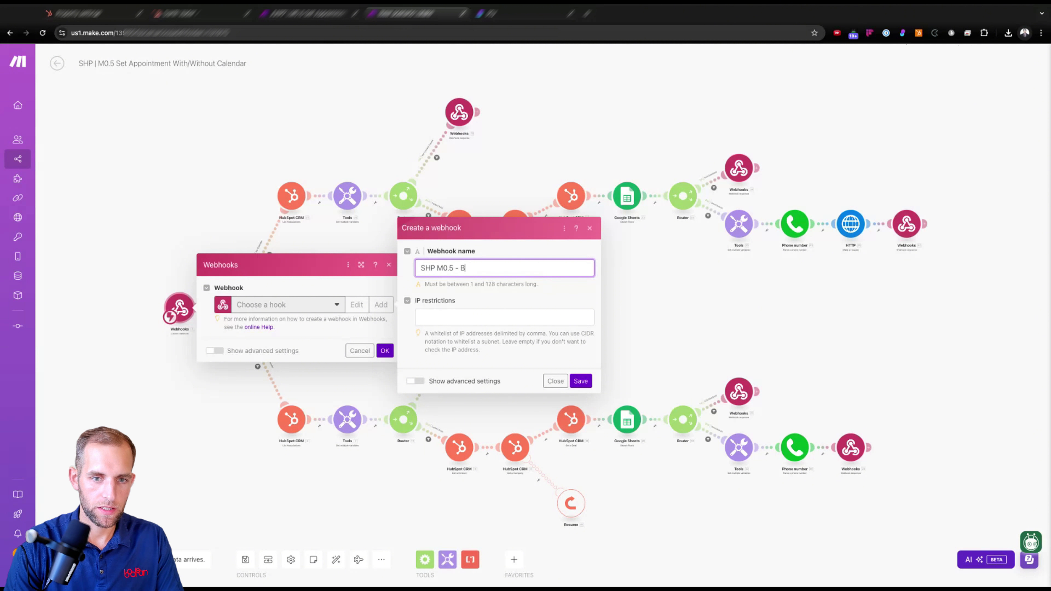
pyautogui.write('ooking Link ')
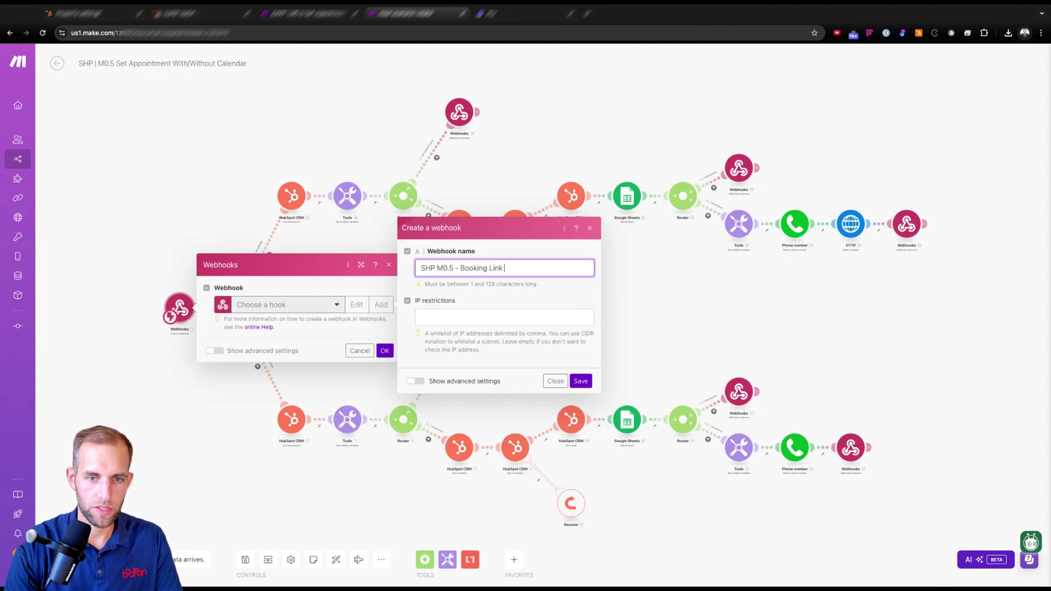
pyautogui.write('utomation from HS')
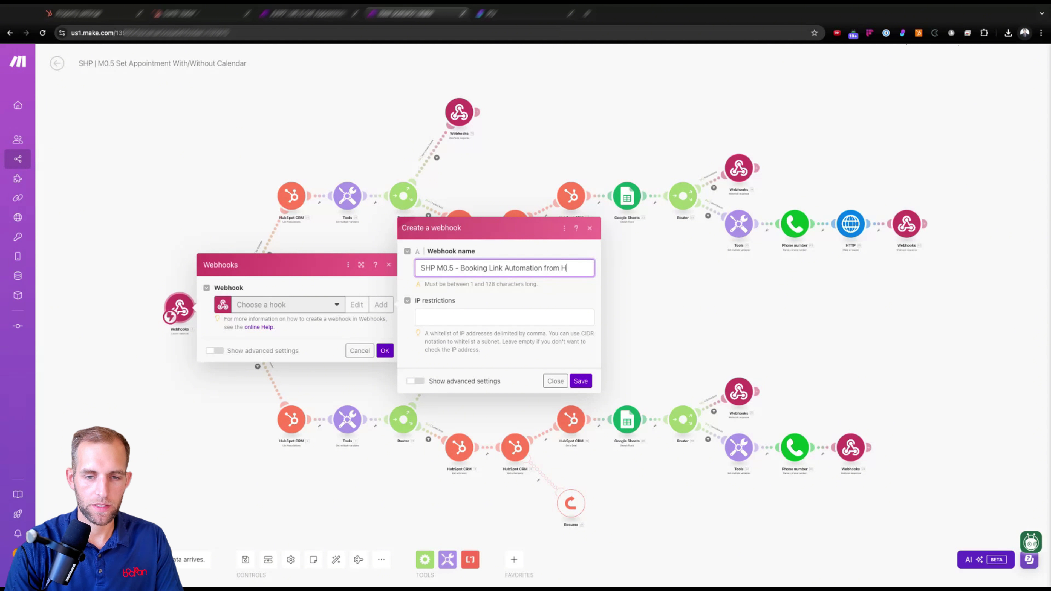
# Insert "Deal" before "Link" in the webhook name, then save the webhook and copy its address
pyautogui.click(489, 268)
pyautogui.write('Deal')
pyautogui.click(522, 253)
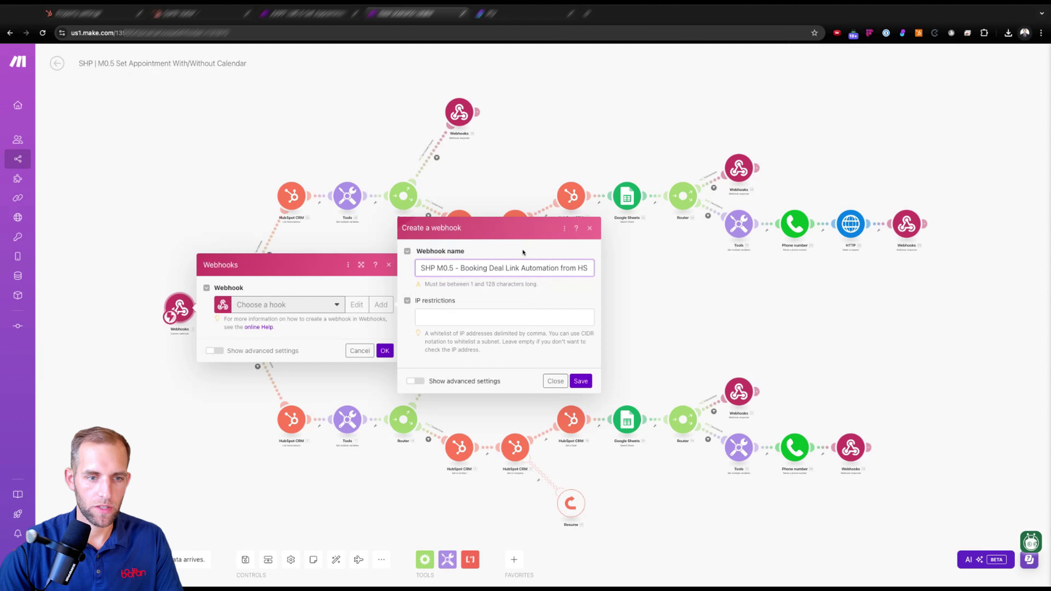
pyautogui.click(580, 381)
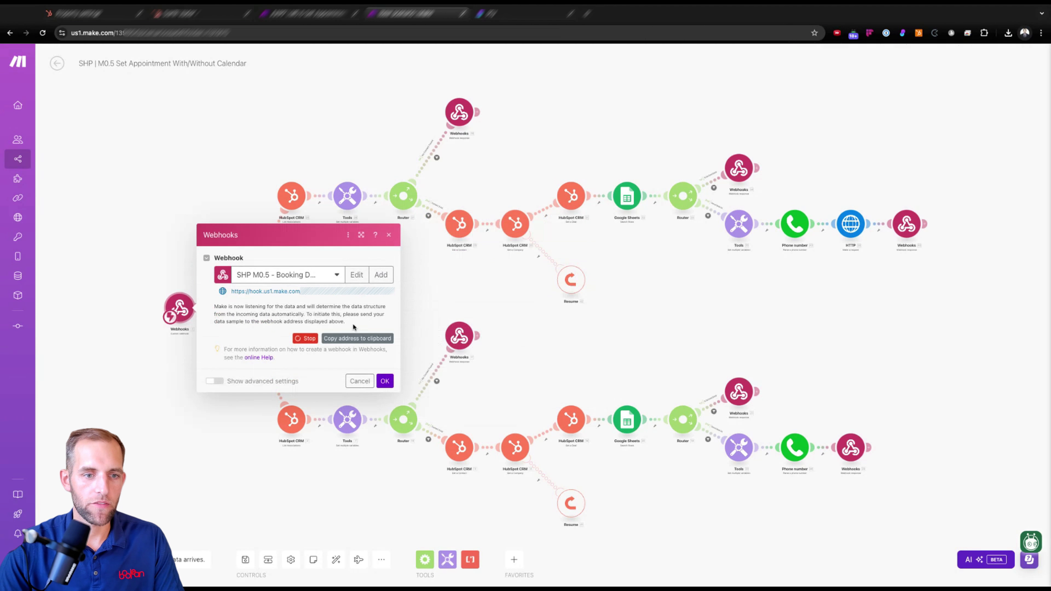
pyautogui.click(355, 339)
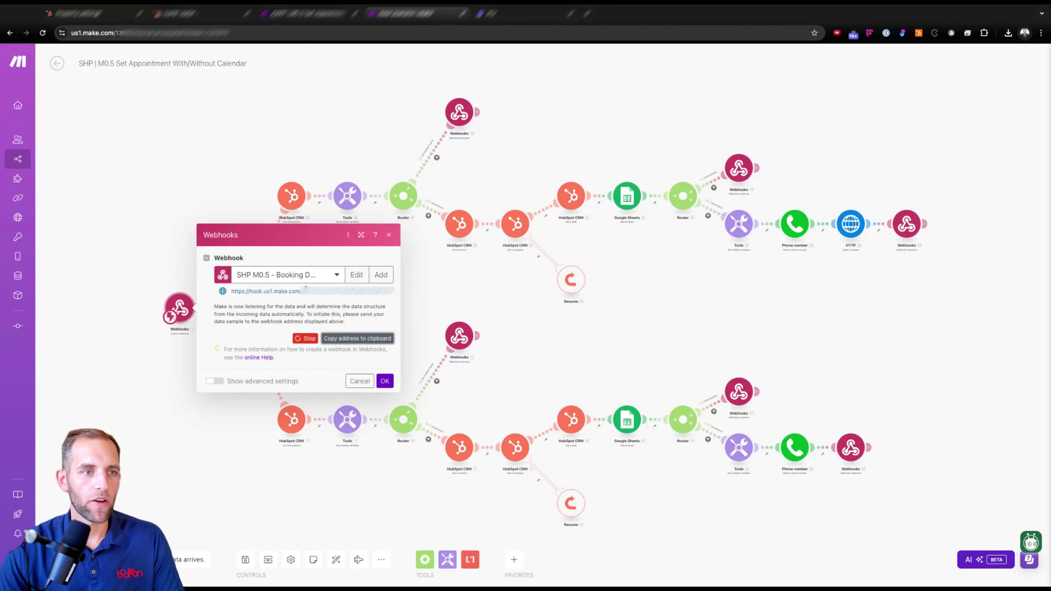
# Switch to HubSpot and change the property list from contact to deal properties
pyautogui.click(77, 13)
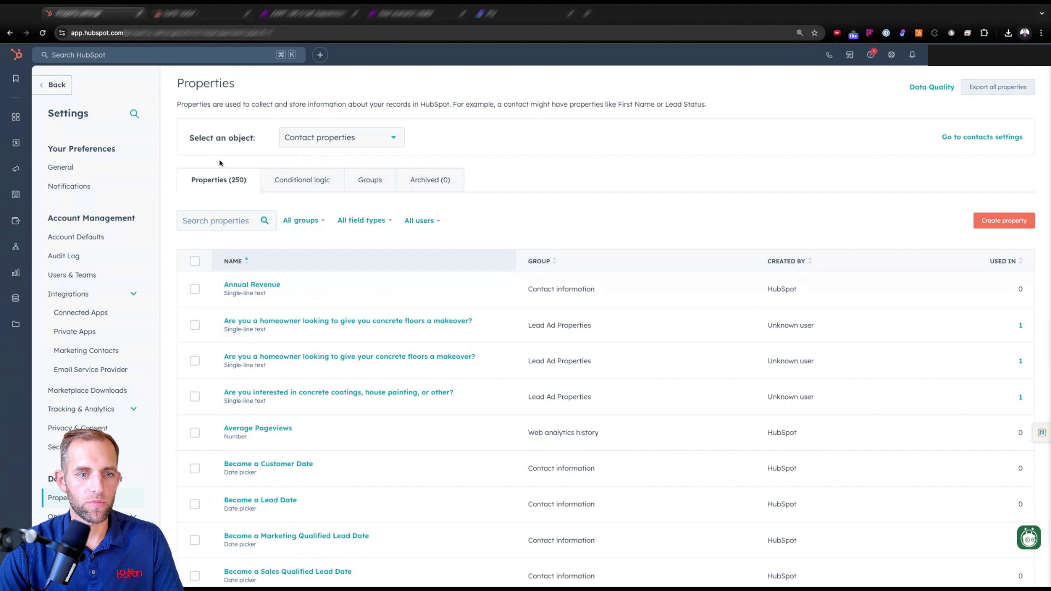
pyautogui.click(306, 138)
pyautogui.click(315, 231)
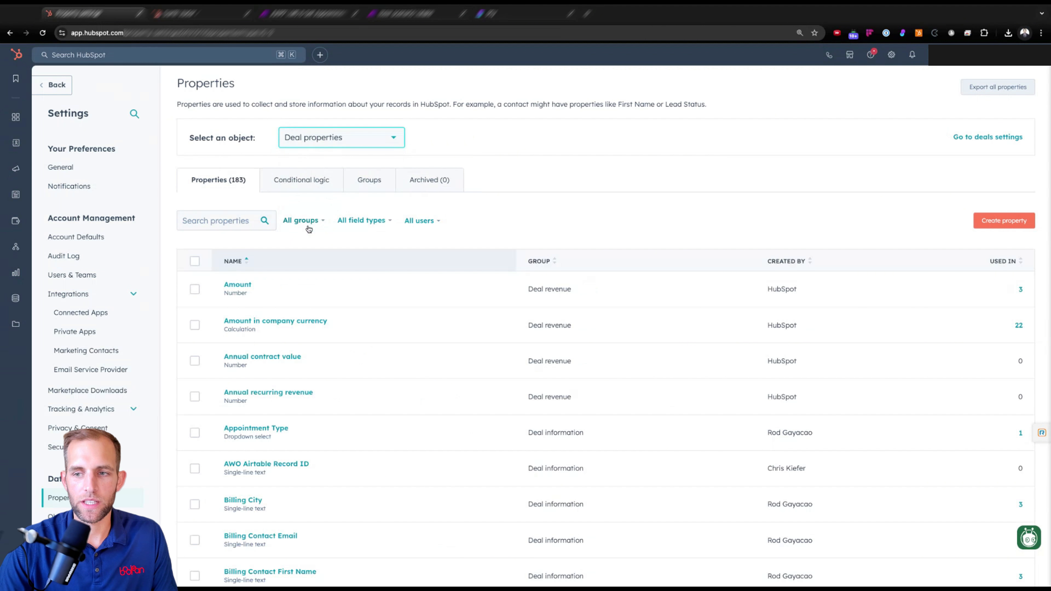
# Start a new deal property with the label "Autofill YCBM - Booking Link"
pyautogui.click(988, 224)
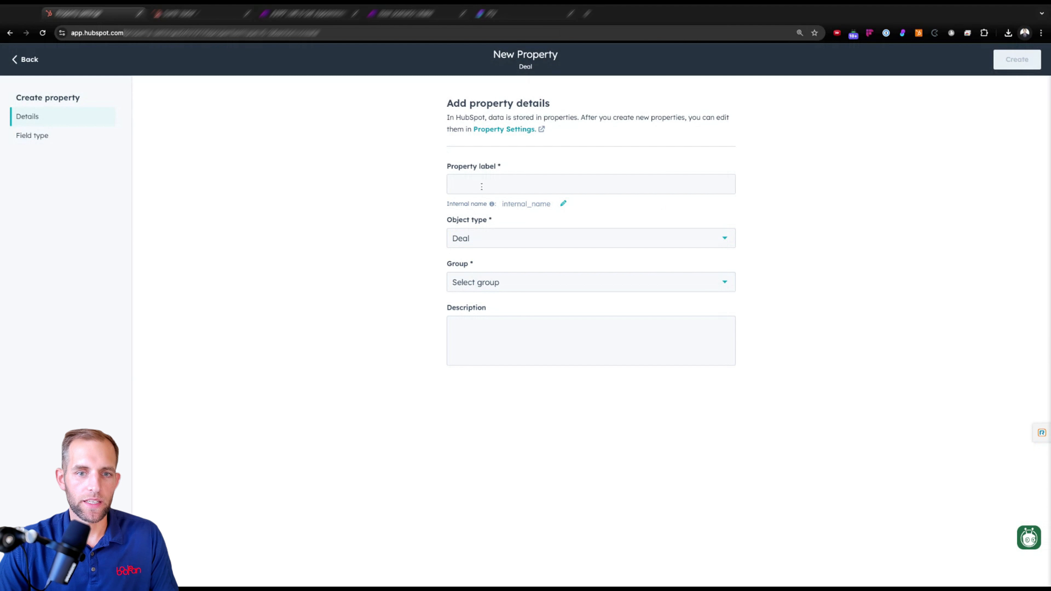
pyautogui.click(504, 185)
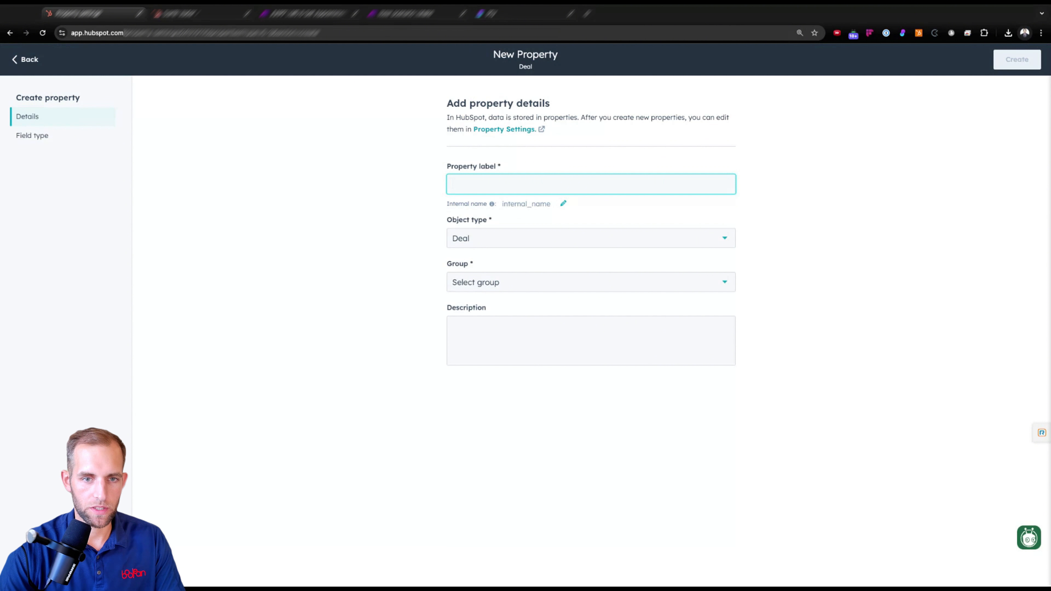
pyautogui.write('Autofill YCBM')
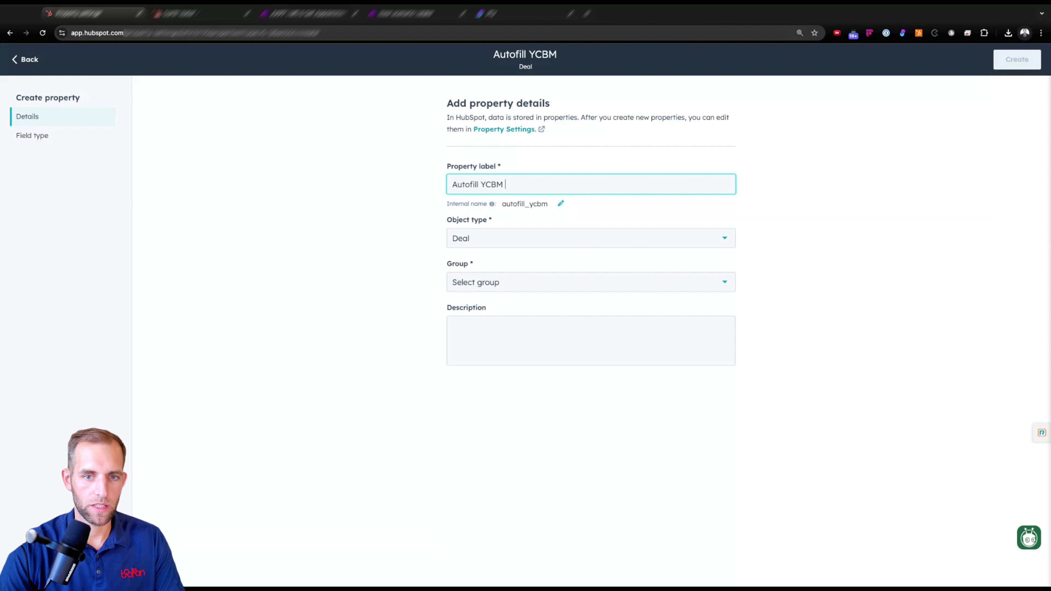
pyautogui.write(' - Booking Link')
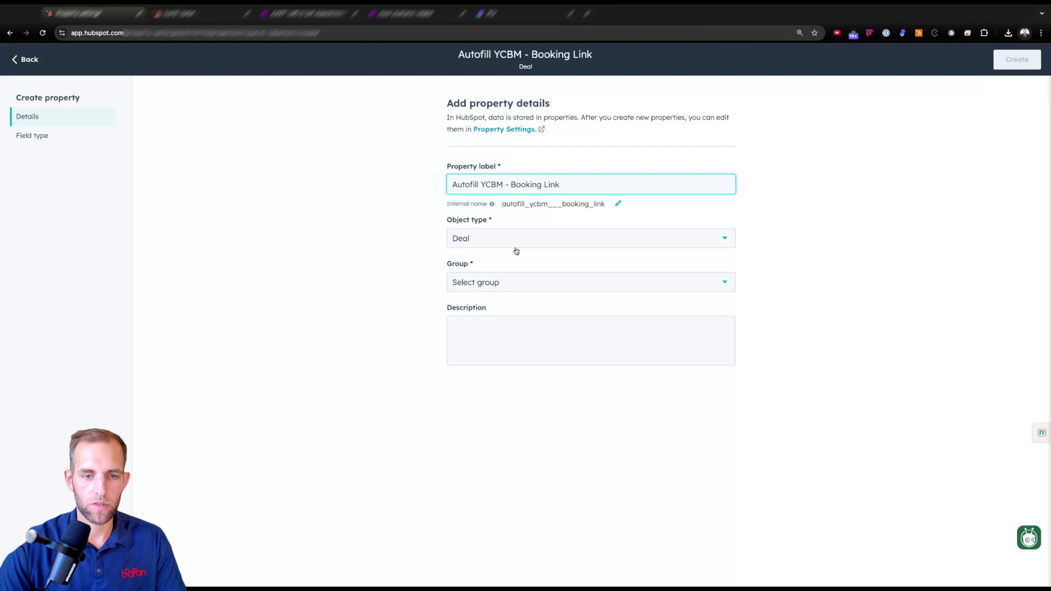
# Assign the property to the Deal information group and describe it as "This is a link that will take you to the booking page"
pyautogui.click(491, 285)
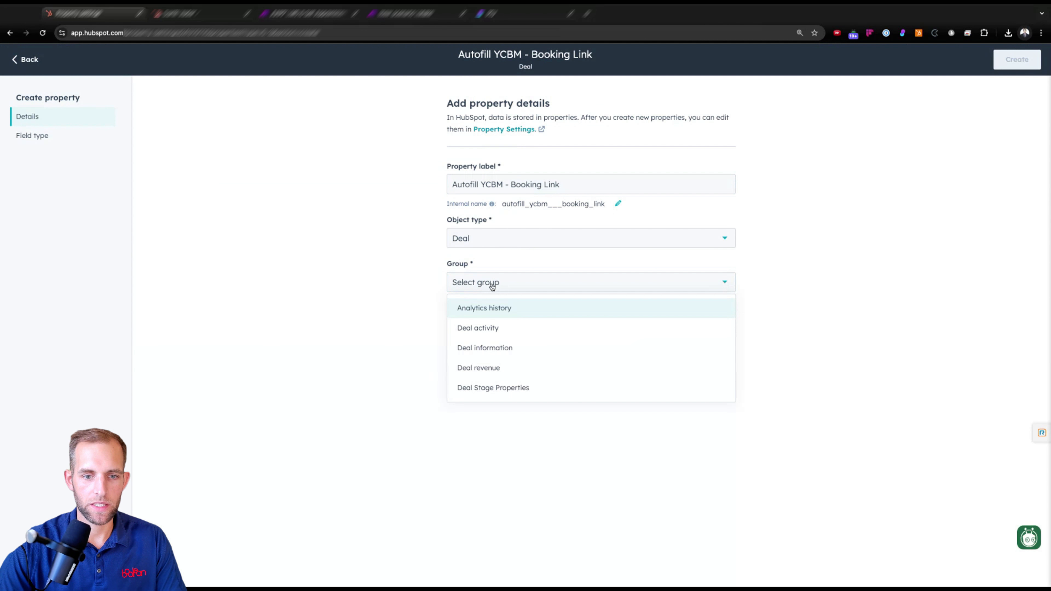
pyautogui.click(498, 351)
pyautogui.click(481, 334)
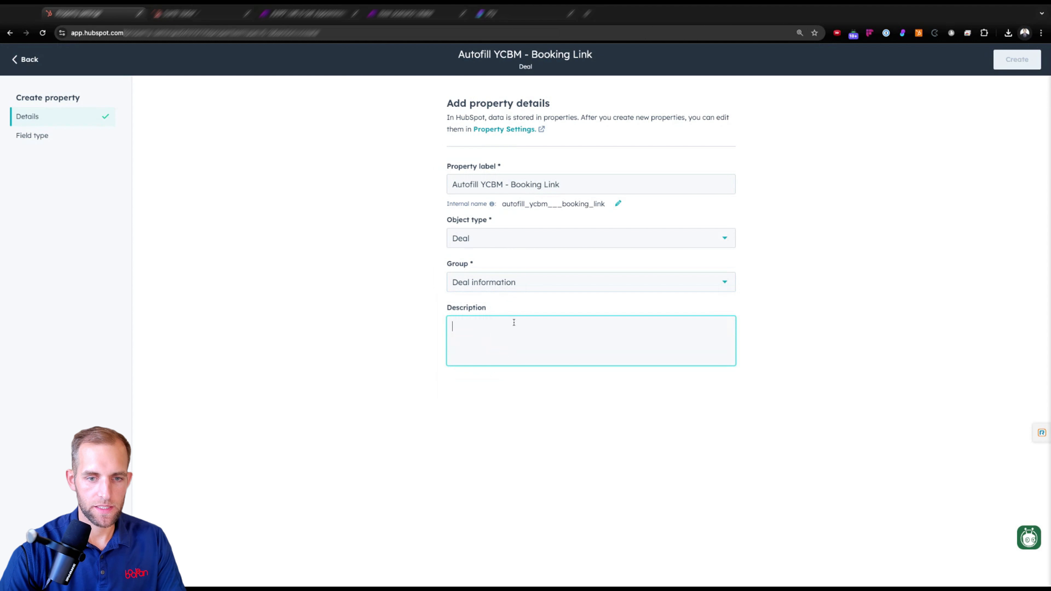
pyautogui.write('This is a link that wi')
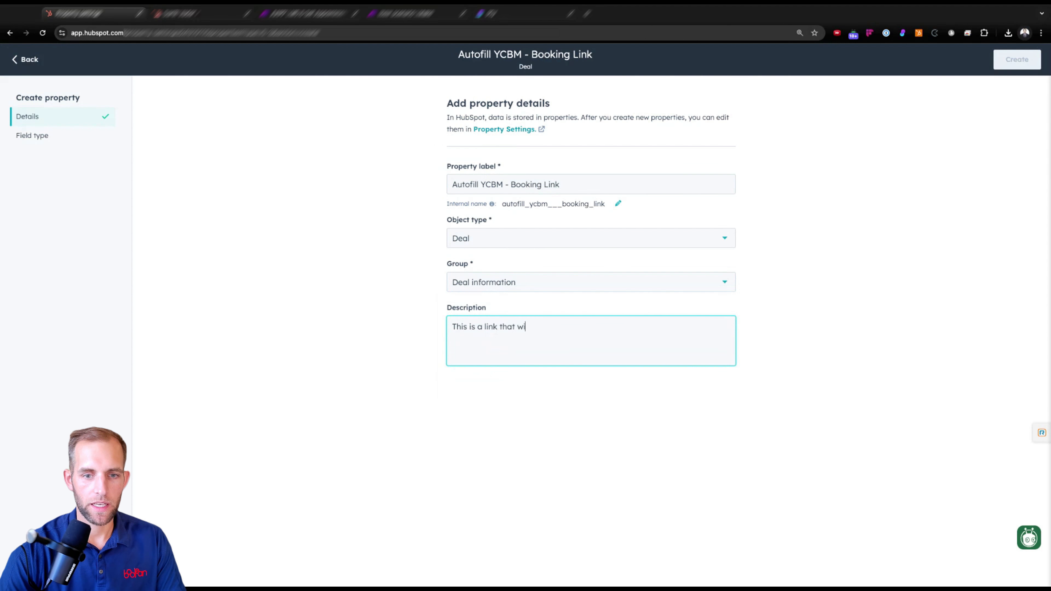
pyautogui.write('ll take you to the booking page')
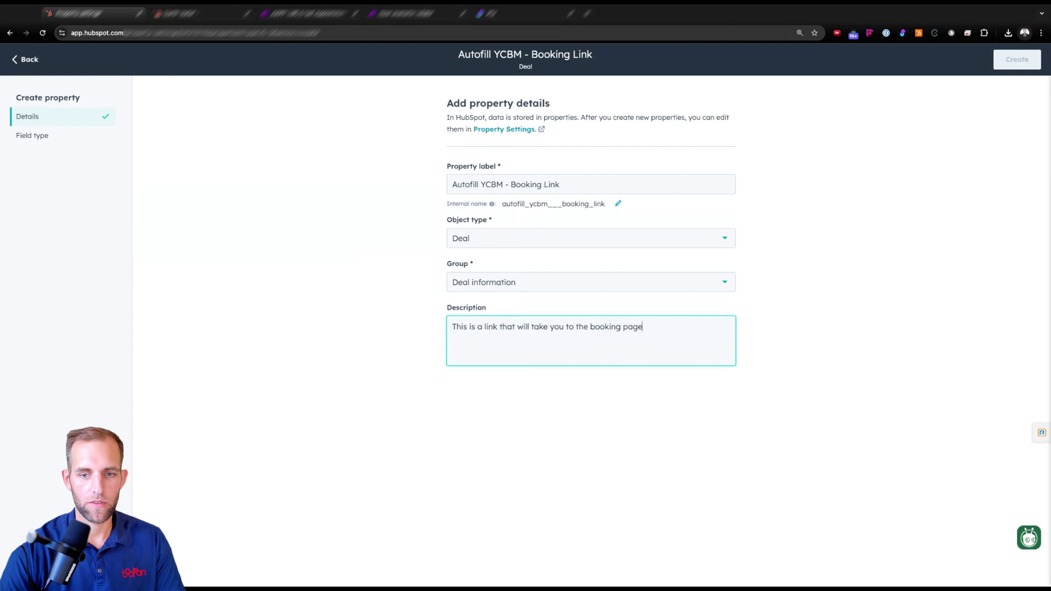
# Complete the description after "booking page" with "of the deal owner, and autofill the YCBM page with details in the deal."
pyautogui.write(' of the deal owner, and autofill the UYCB')
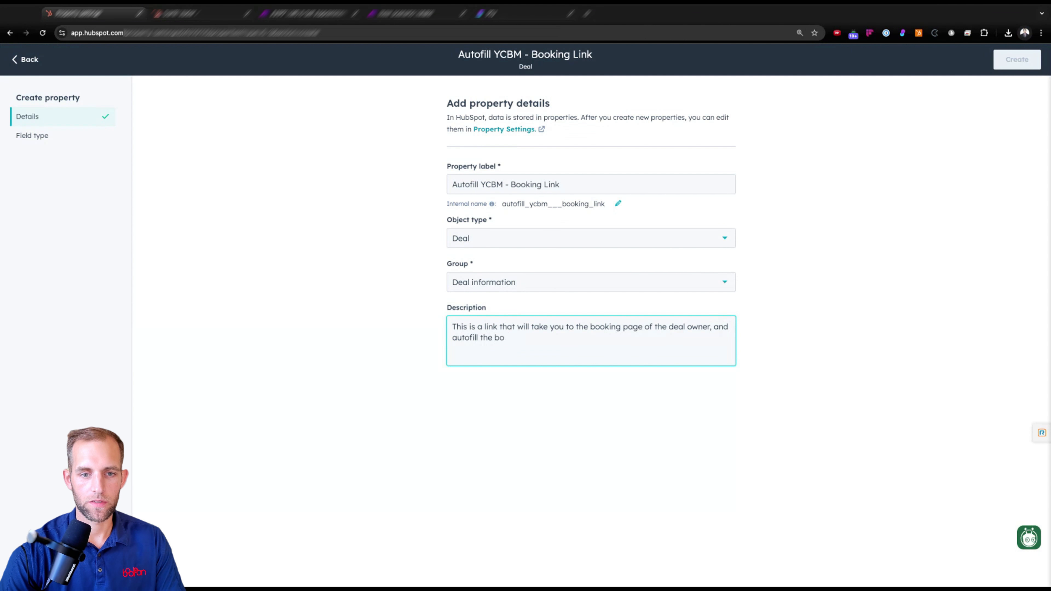
pyautogui.press('BackSpace')
pyautogui.press('BackSpace')
pyautogui.press('BackSpace')
pyautogui.press('BackSpace')
pyautogui.write('YCBM page with details in the deal.')
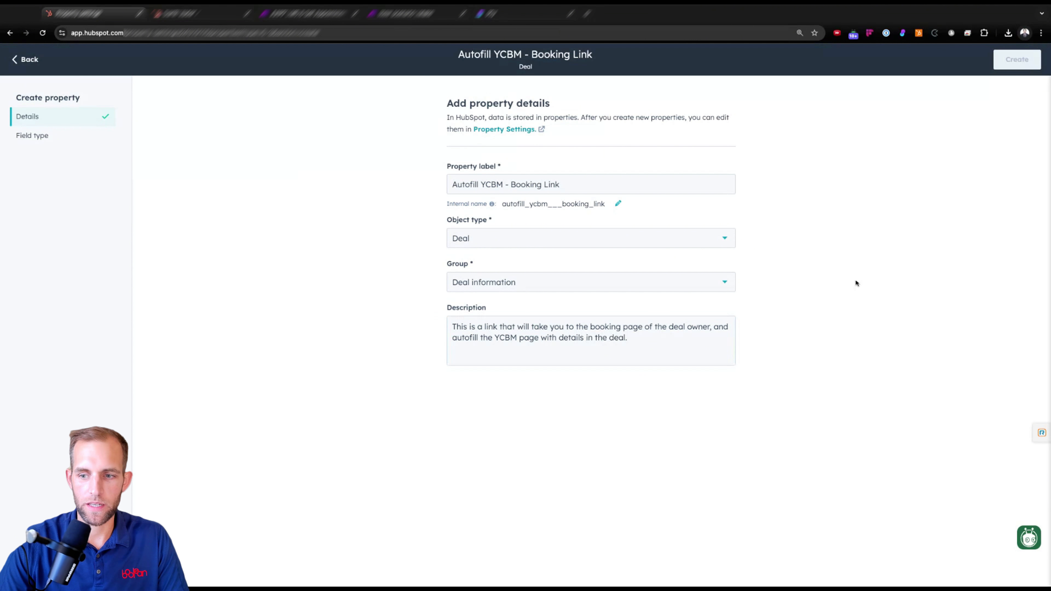
# Set the property's field type to Calculation and its output type to String
pyautogui.click(29, 142)
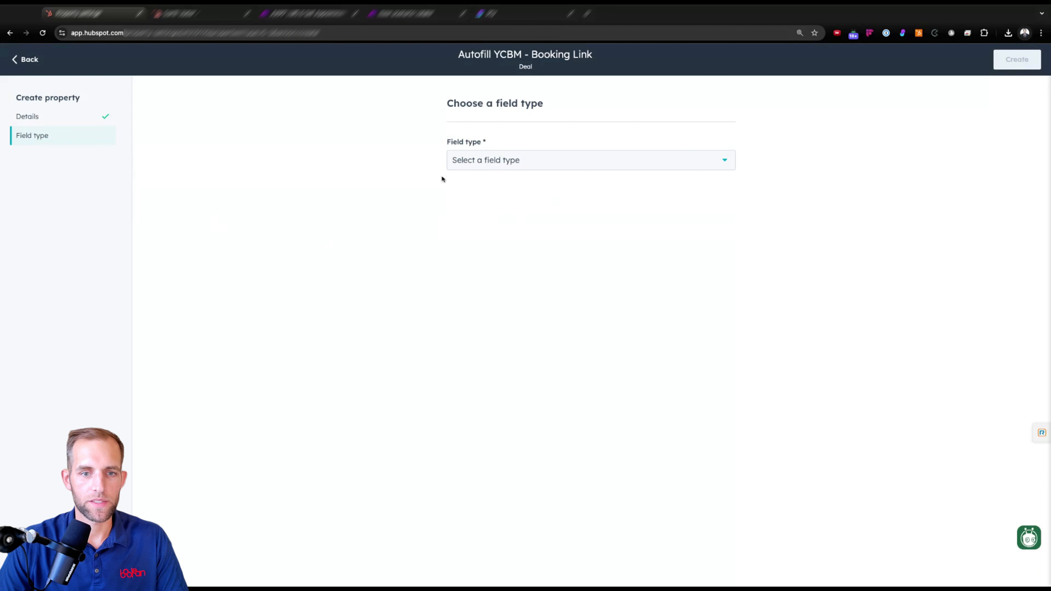
pyautogui.click(493, 165)
pyautogui.write('cal')
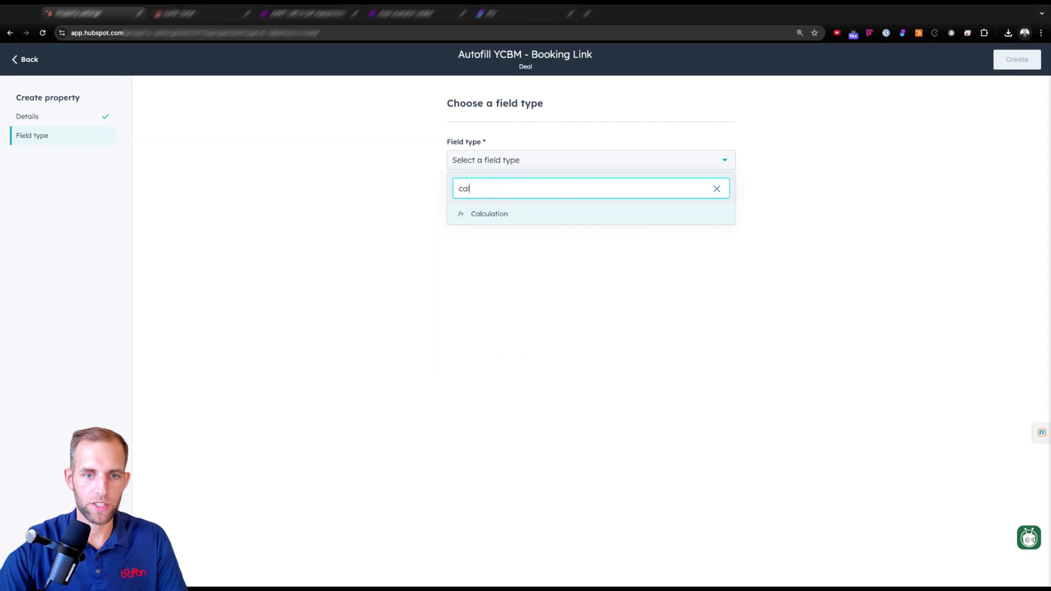
pyautogui.click(499, 214)
pyautogui.click(413, 278)
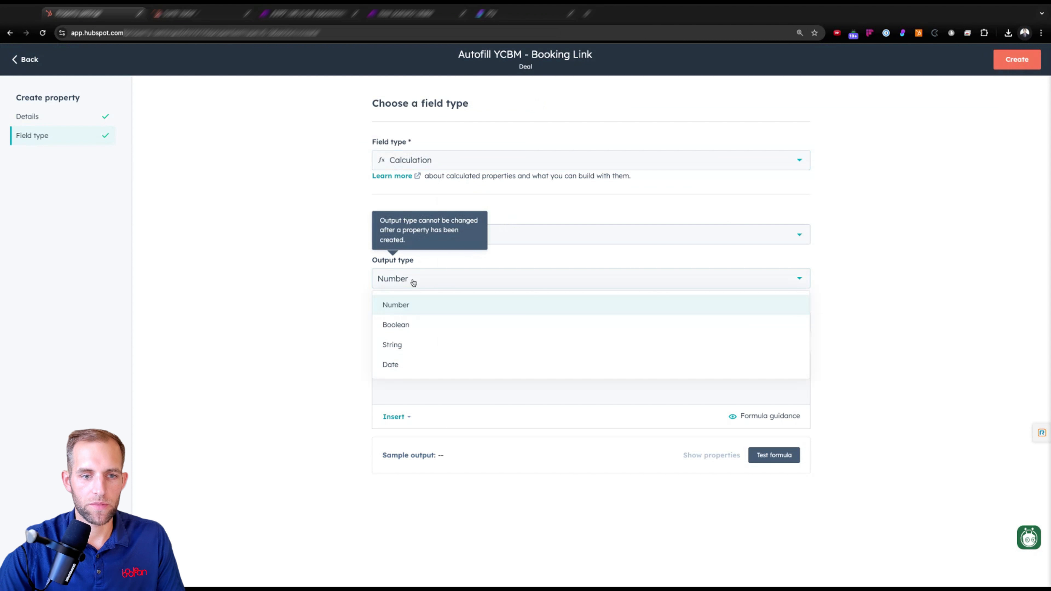
pyautogui.click(414, 345)
# Replace the default formula with a concatenate function holding the copied webhook address as its first quoted string
pyautogui.click(616, 326)
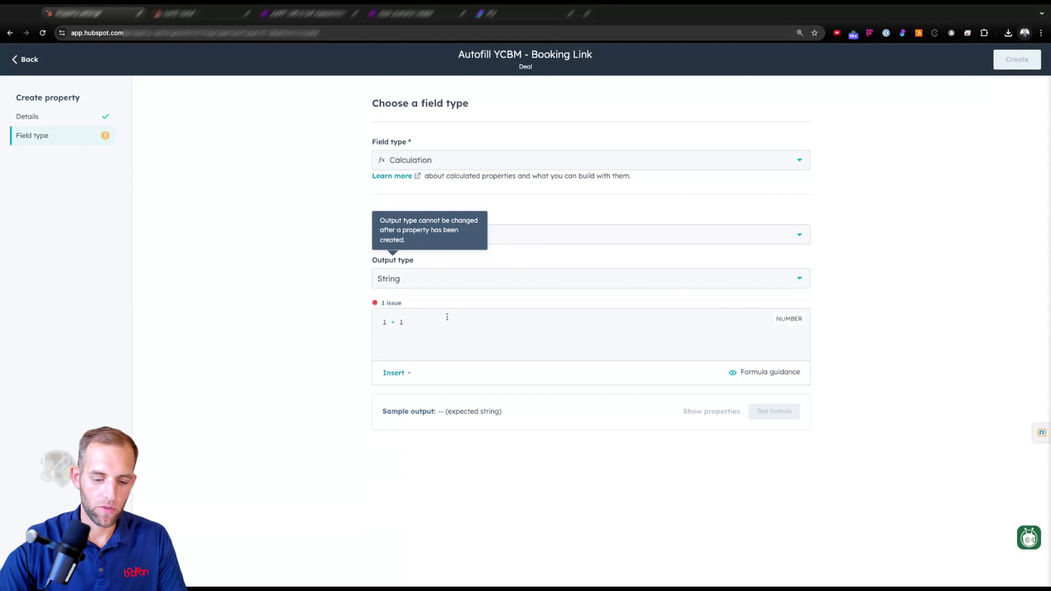
pyautogui.hotkey('shift', 'Left')
pyautogui.hotkey('shift', 'Left')
pyautogui.hotkey('shift', 'Left')
pyautogui.hotkey('shift', 'Left')
pyautogui.hotkey('shift', 'Left')
pyautogui.press('BackSpace')
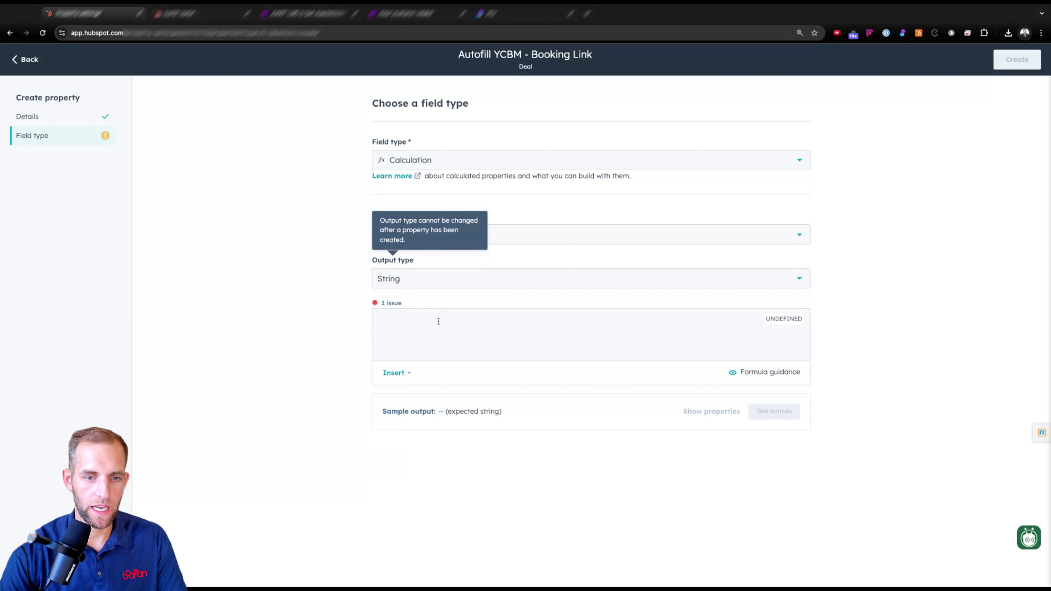
pyautogui.write('conc')
pyautogui.press('Return')
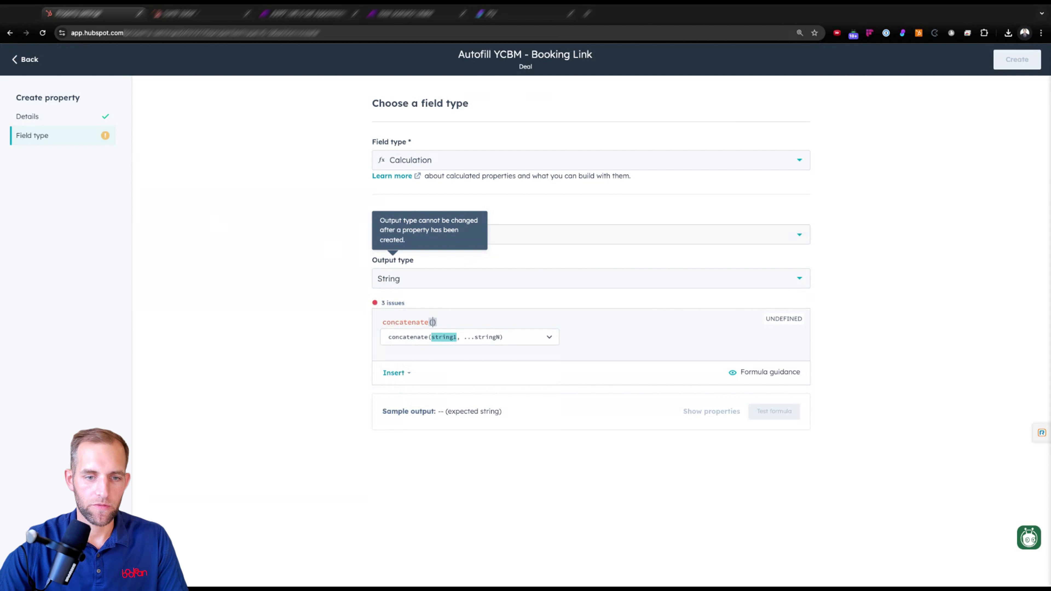
pyautogui.write('"')
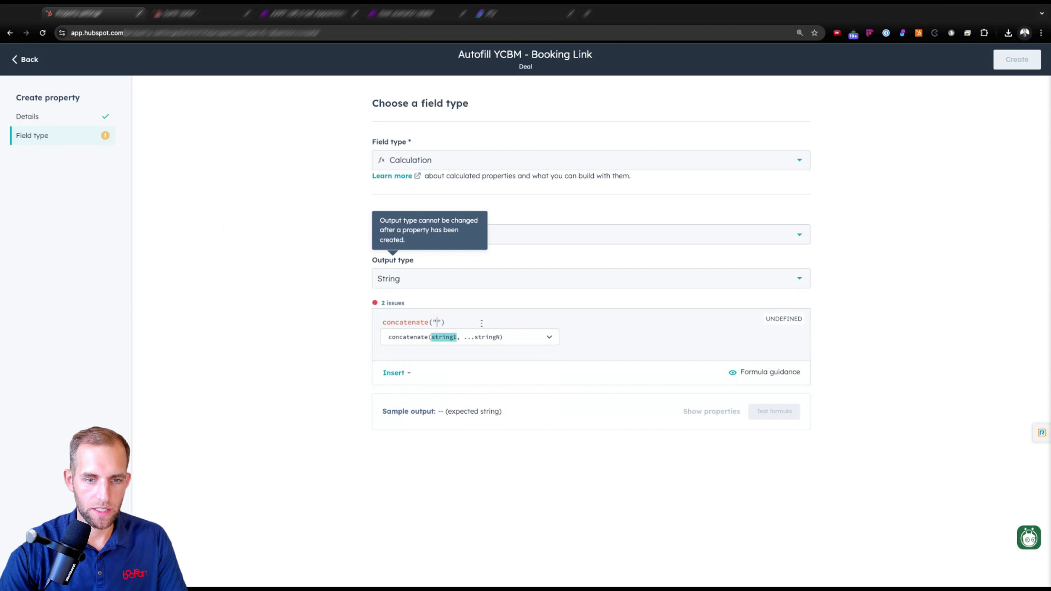
pyautogui.hotkey('ctrl', 'v')
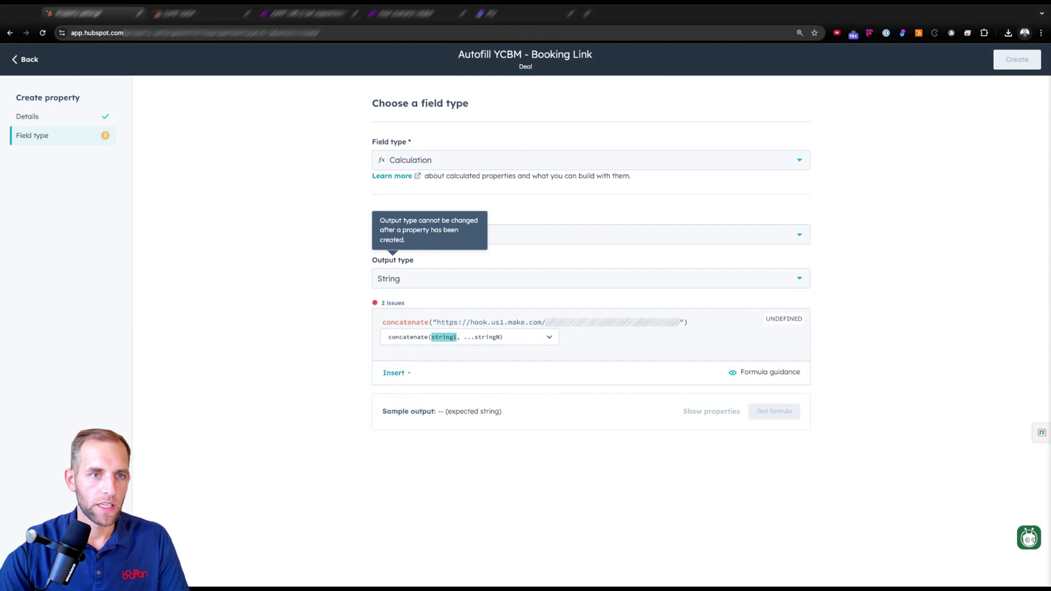
# Examine the existing Autofill YCBM Booking Link value on the sample deal record and the original Make scenario
pyautogui.click(300, 21)
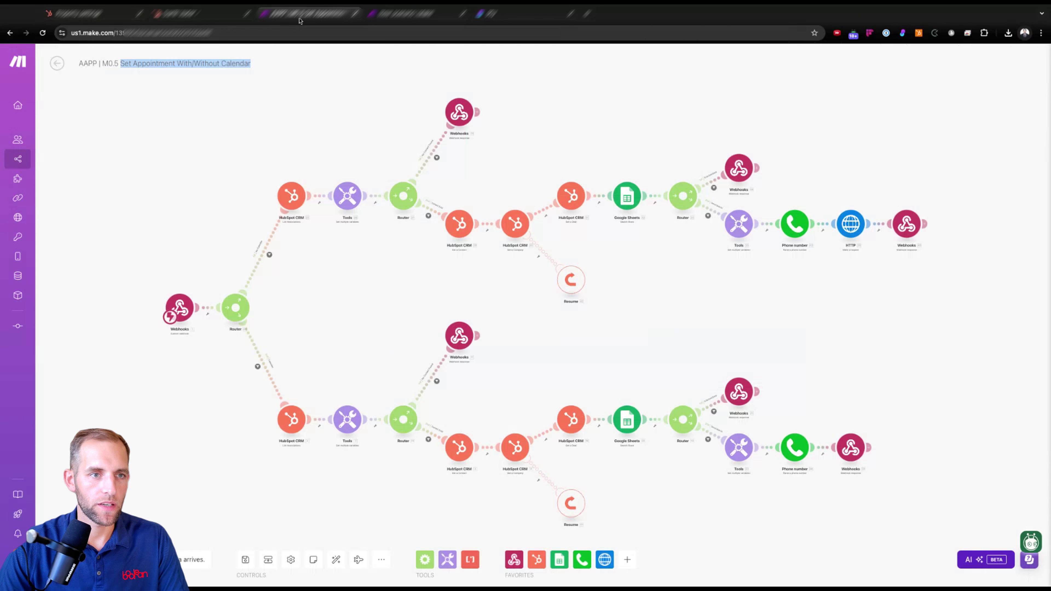
pyautogui.click(195, 14)
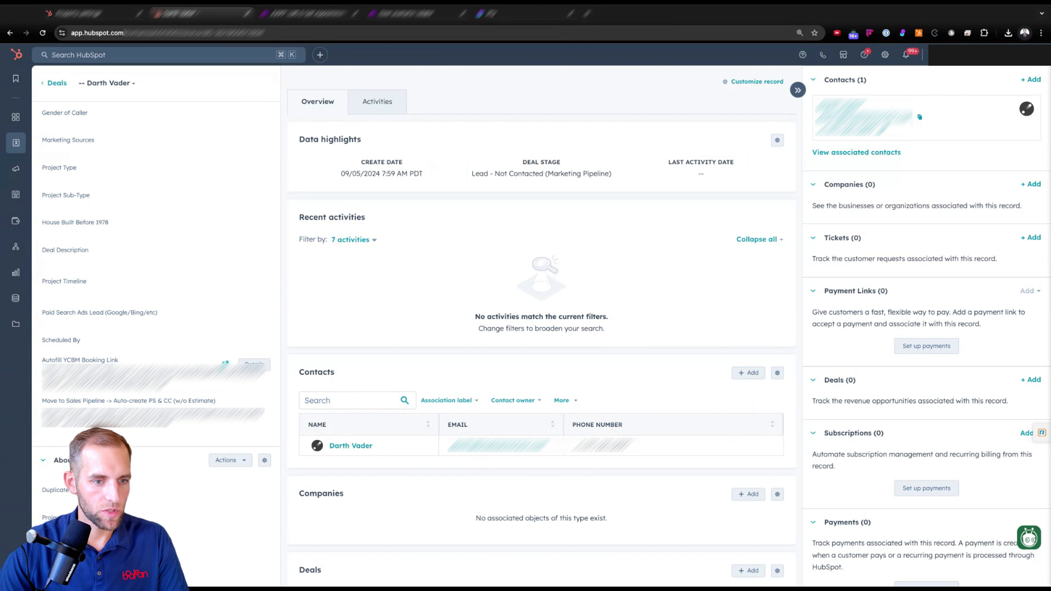
pyautogui.moveTo(173, 384); pyautogui.dragTo(43, 385)
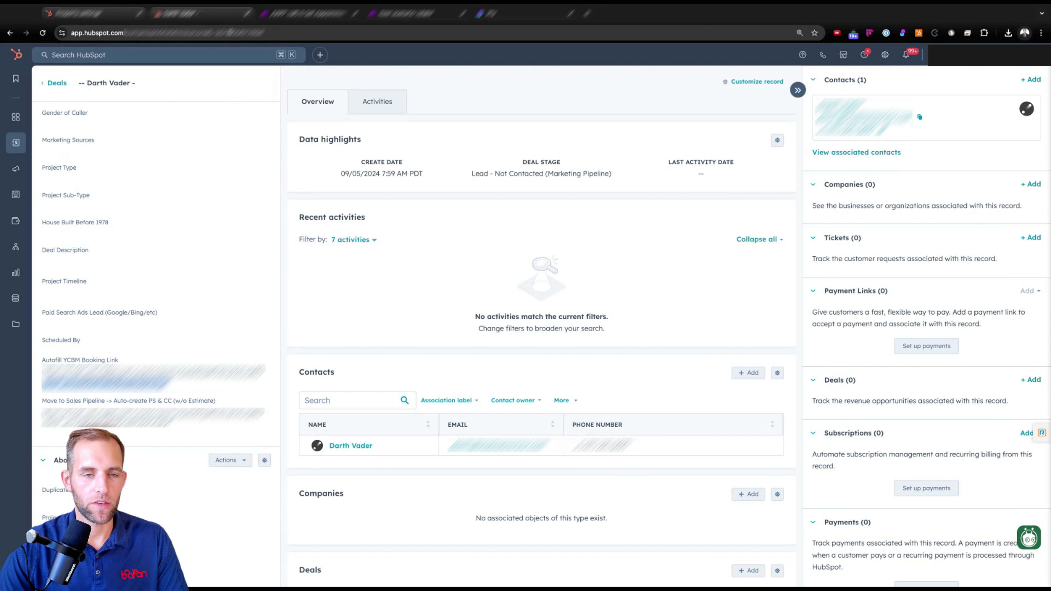
pyautogui.click(306, 13)
pyautogui.click(430, 13)
pyautogui.click(325, 18)
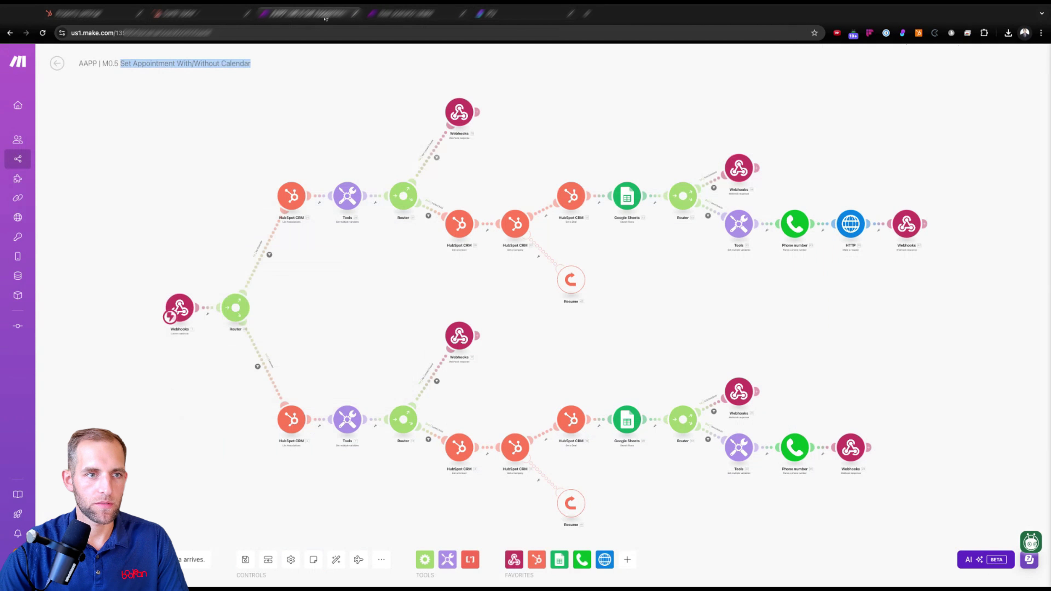
pyautogui.click(186, 16)
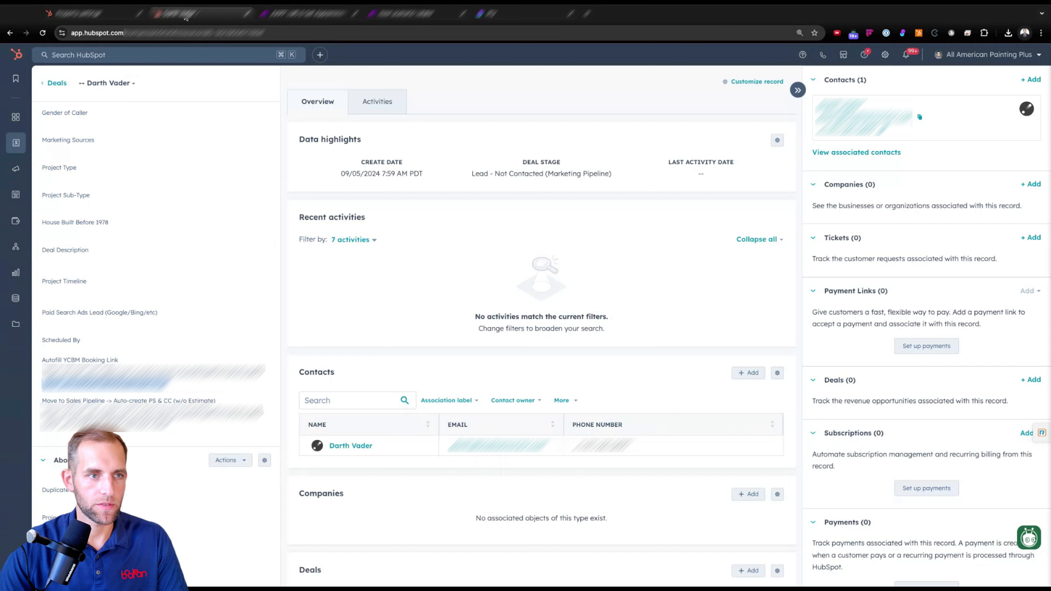
# Return to the new property's formula, append "?deal_id=" to the webhook address and add a comma after the closing quote
pyautogui.click(96, 15)
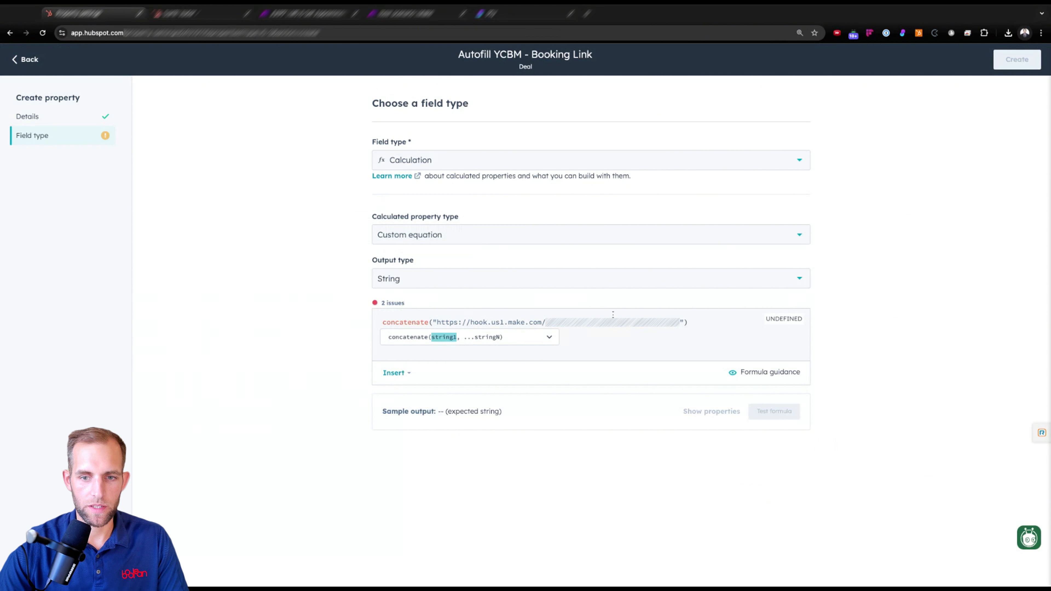
pyautogui.click(686, 323)
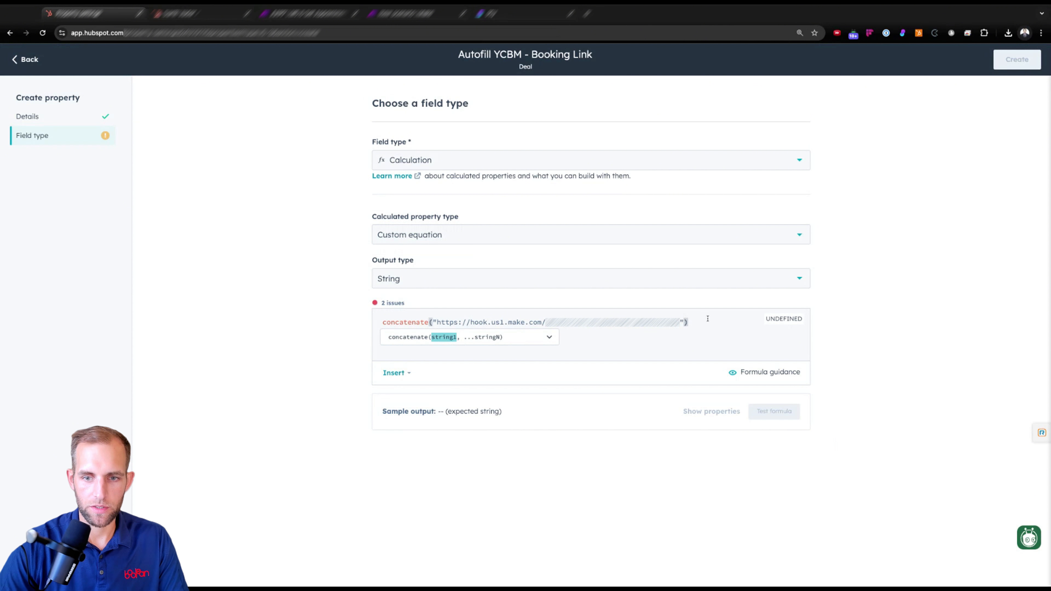
pyautogui.write(',')
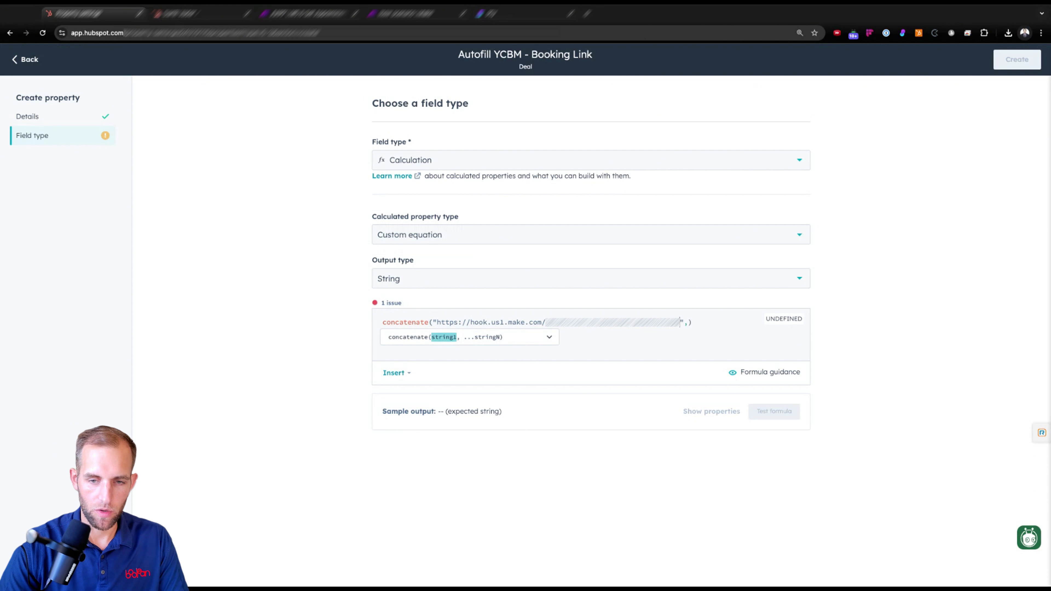
pyautogui.write('?deal_id')
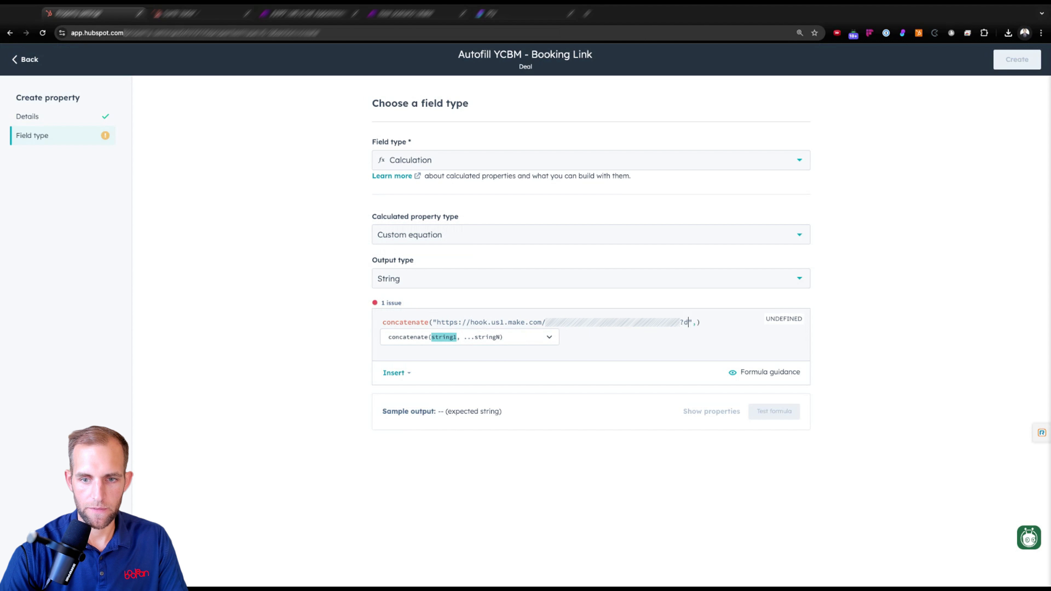
pyautogui.click(166, 16)
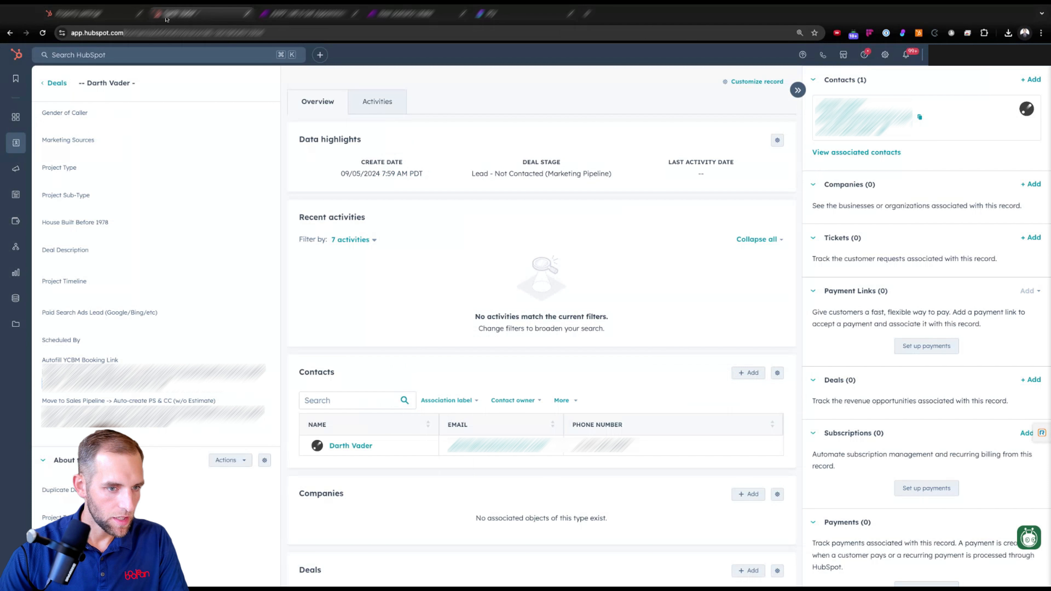
pyautogui.click(83, 14)
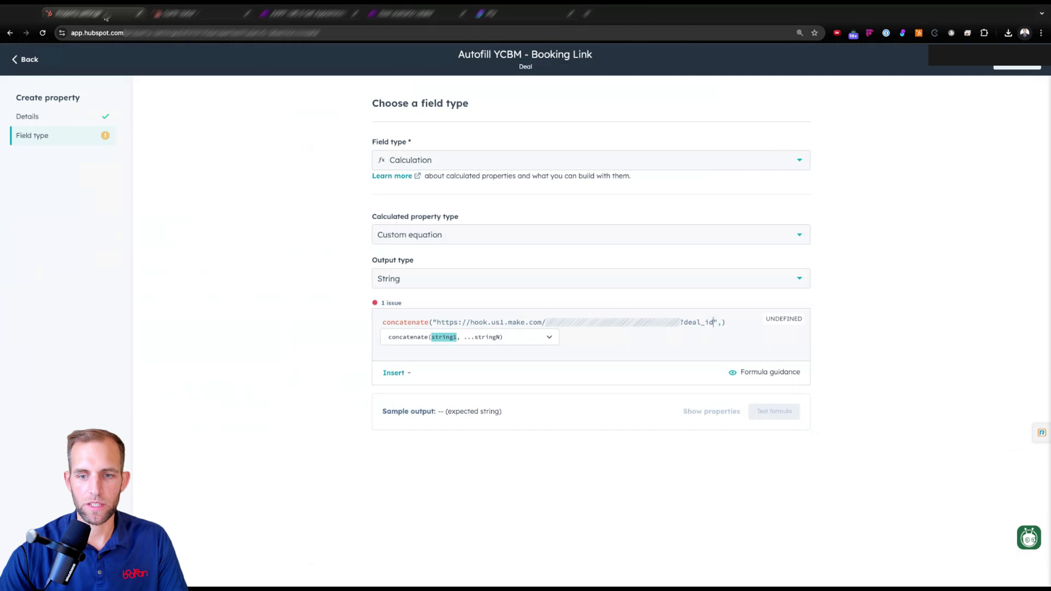
pyautogui.write('="')
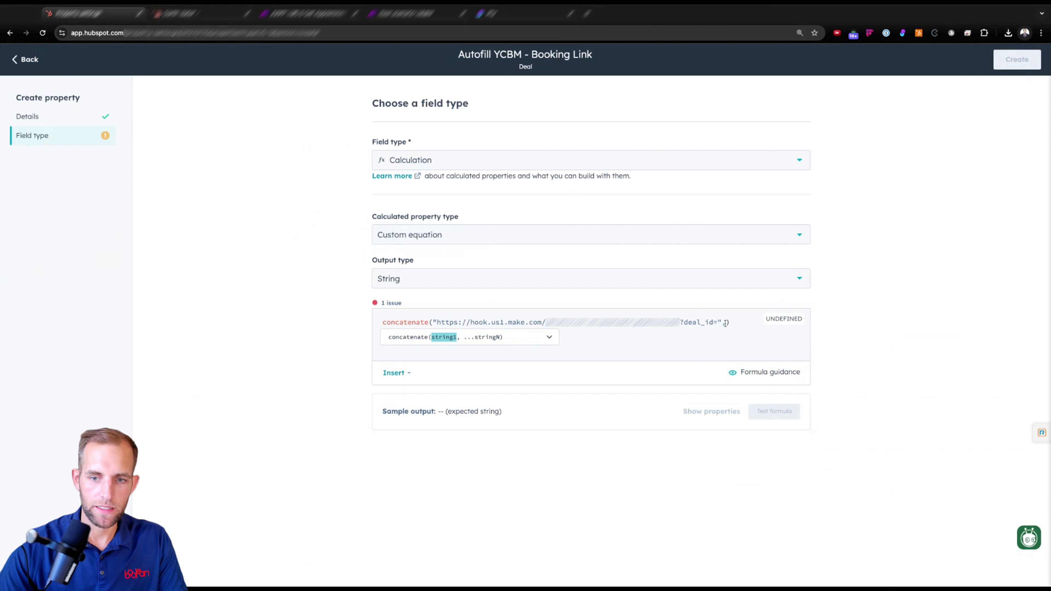
pyautogui.write(',')
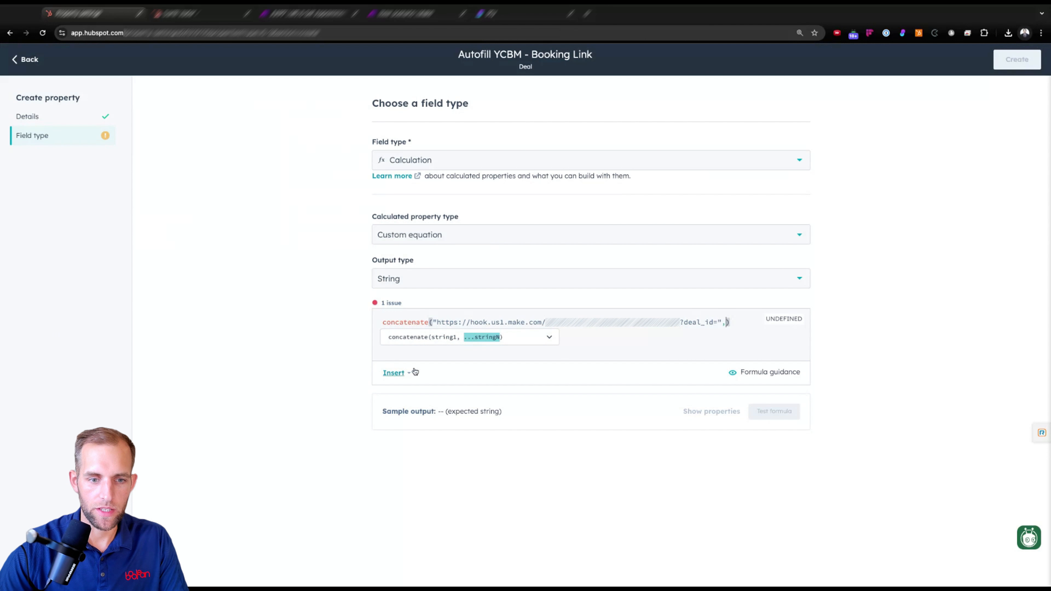
# Insert the deal's Record ID property as the second argument of the concatenate function
pyautogui.click(402, 373)
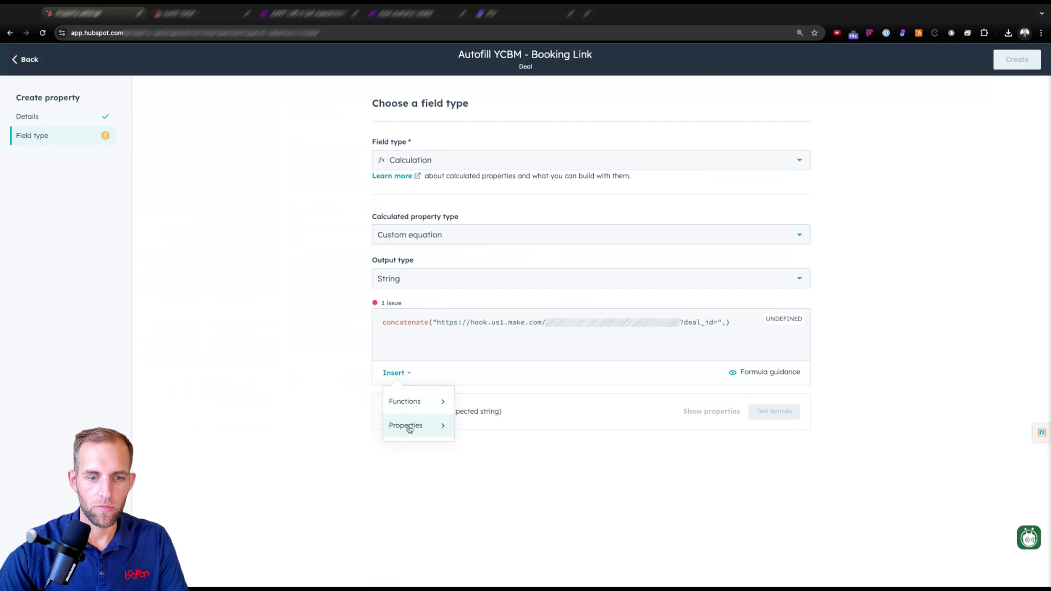
pyautogui.click(410, 430)
pyautogui.click(494, 431)
pyautogui.write('record')
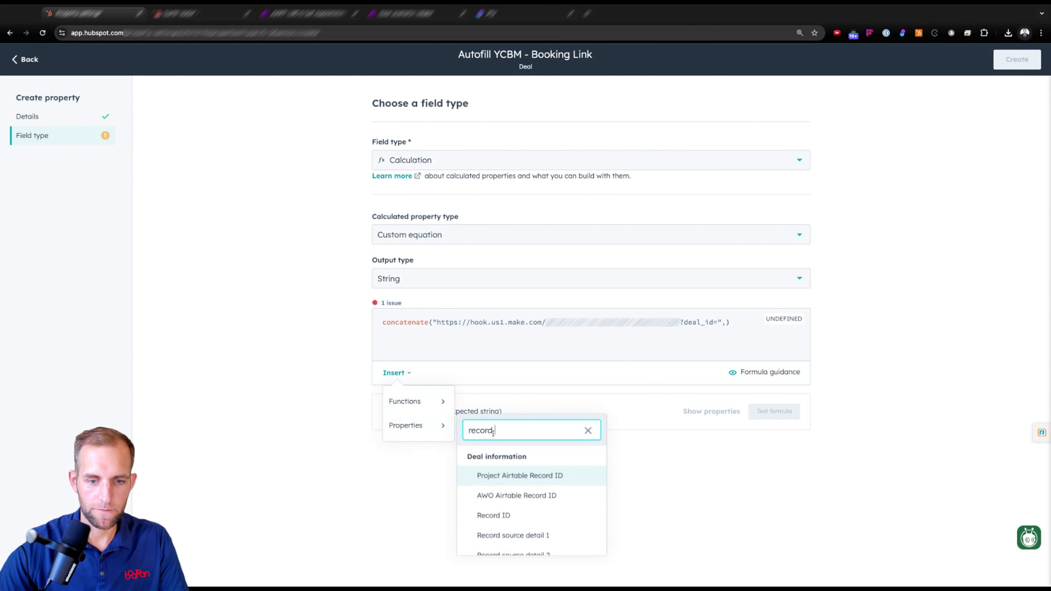
pyautogui.click(493, 516)
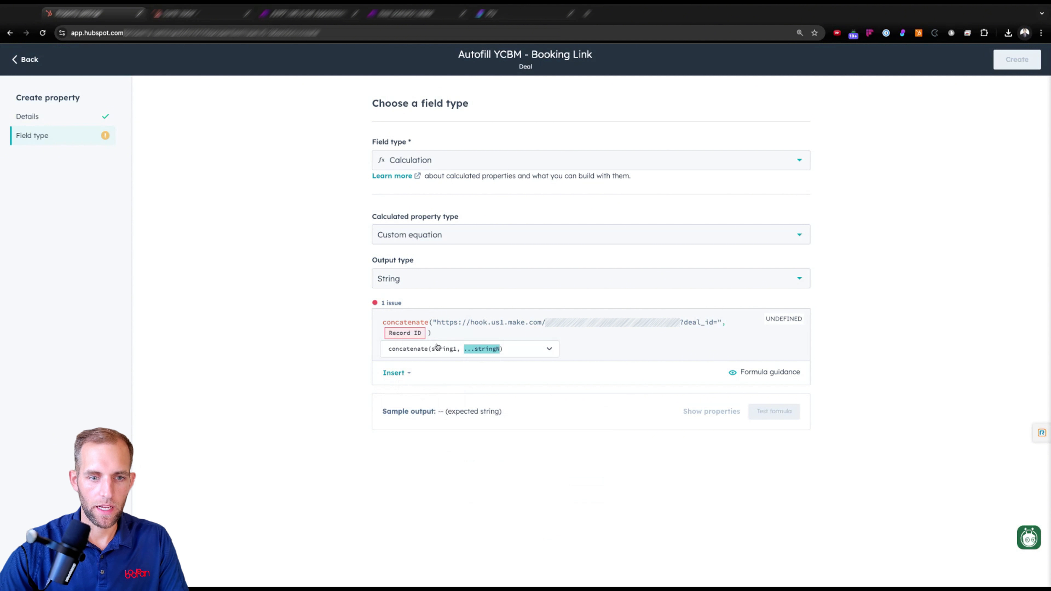
# Wrap the Record ID in a number_to_string function, removing the extra closing parenthesis in front of it
pyautogui.click(387, 333)
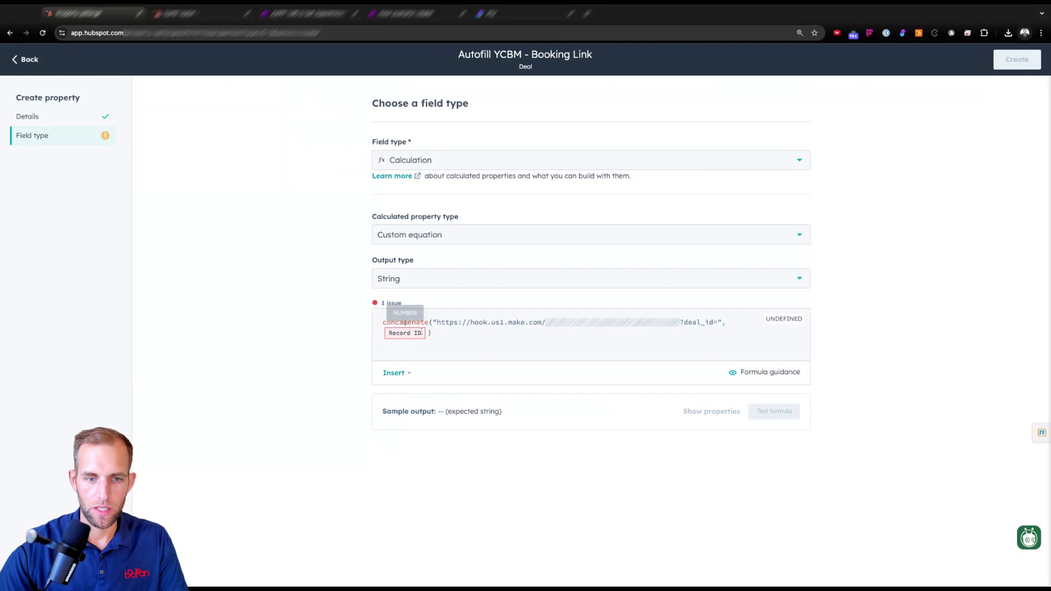
pyautogui.click(724, 322)
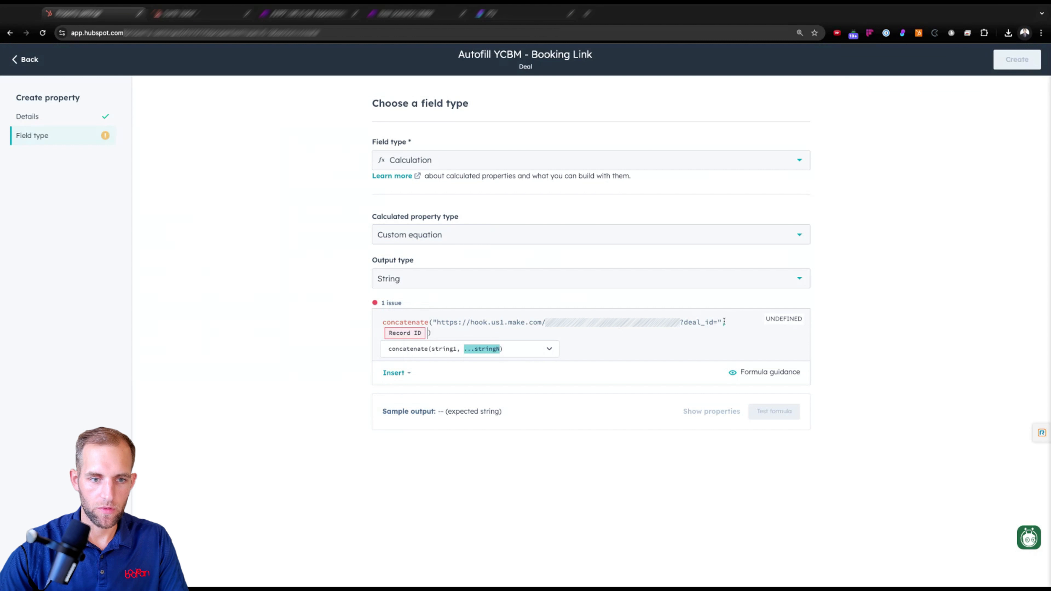
pyautogui.click(384, 332)
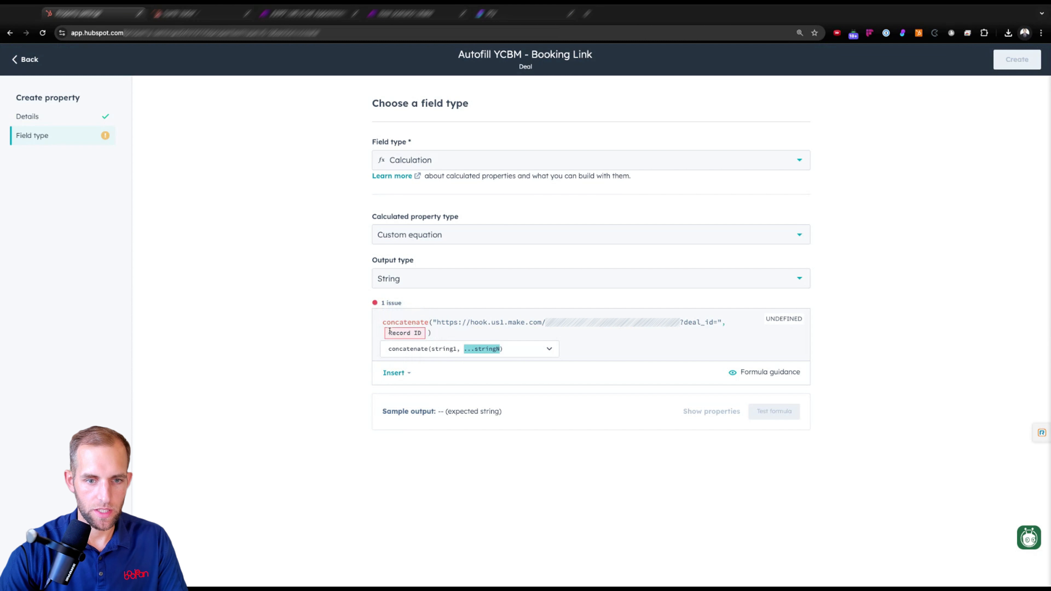
pyautogui.write('string')
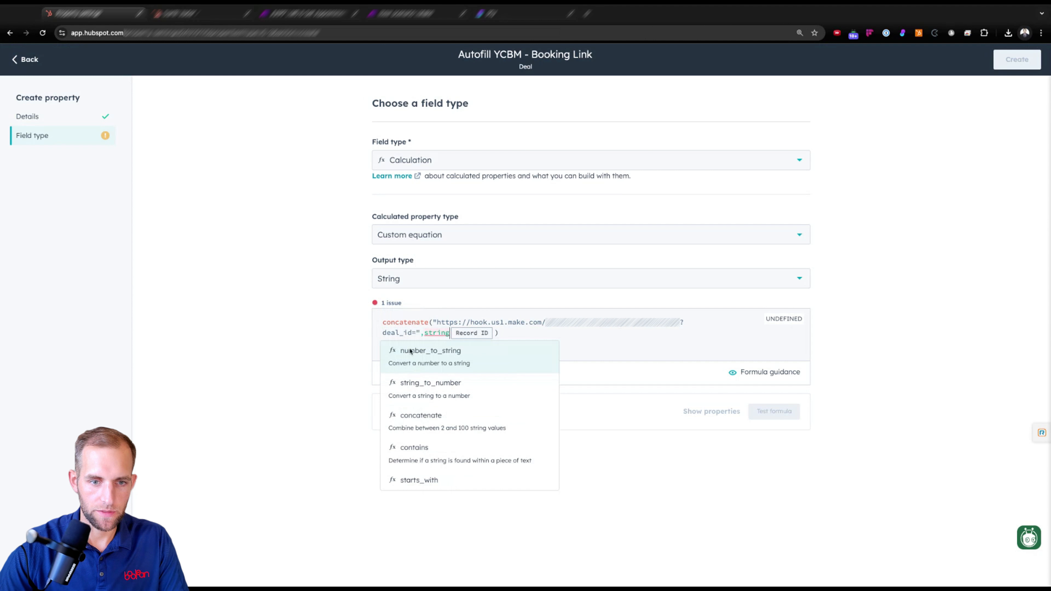
pyautogui.click(411, 351)
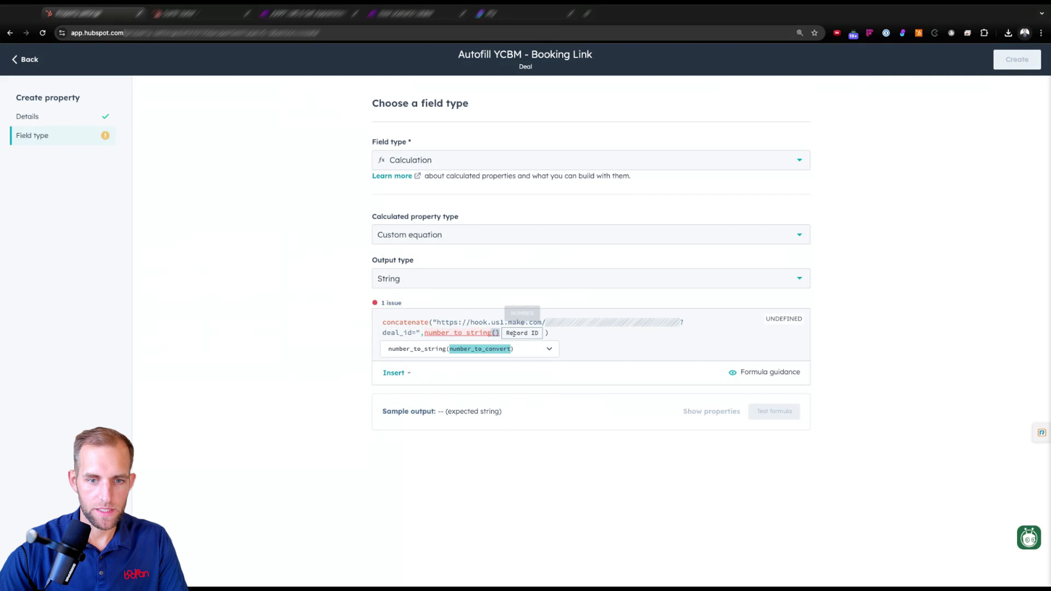
pyautogui.click(498, 333)
pyautogui.press('Delete')
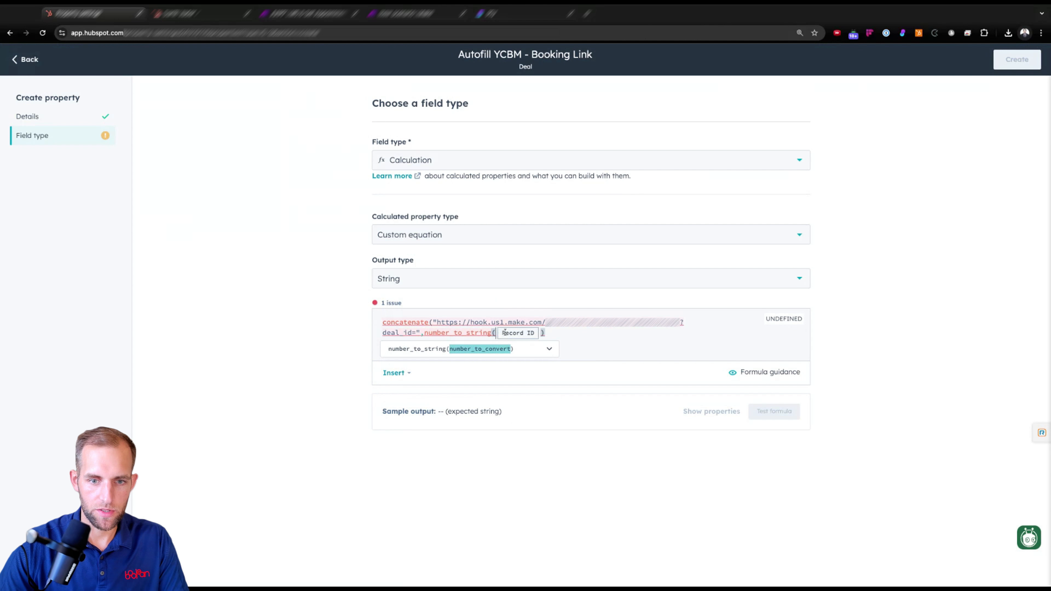
# Add "&calendar=true" as the third argument of the concatenate function and close the formula's parenthesis
pyautogui.write(',')
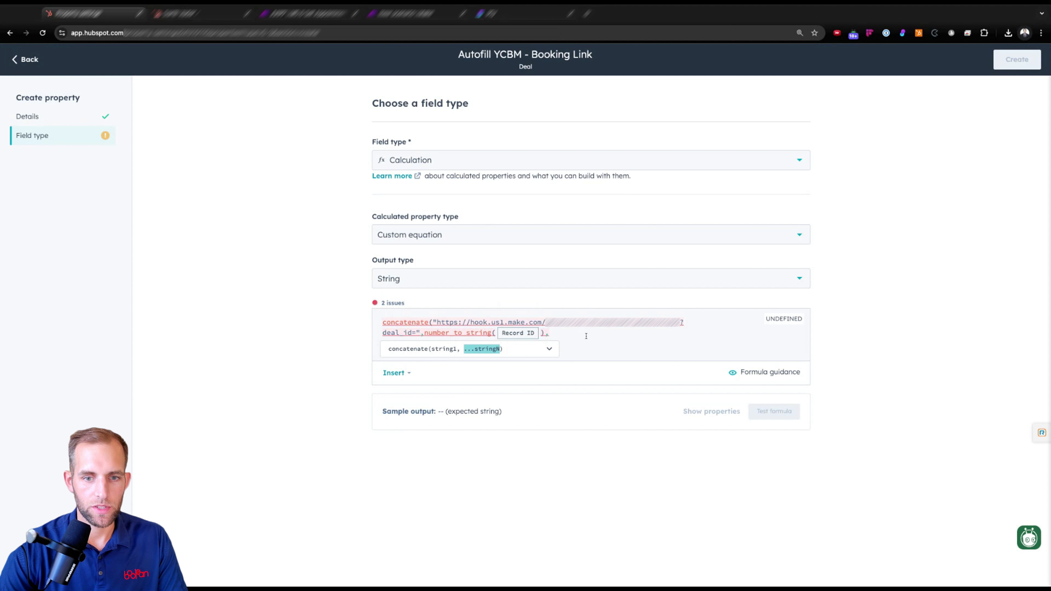
pyautogui.write('""')
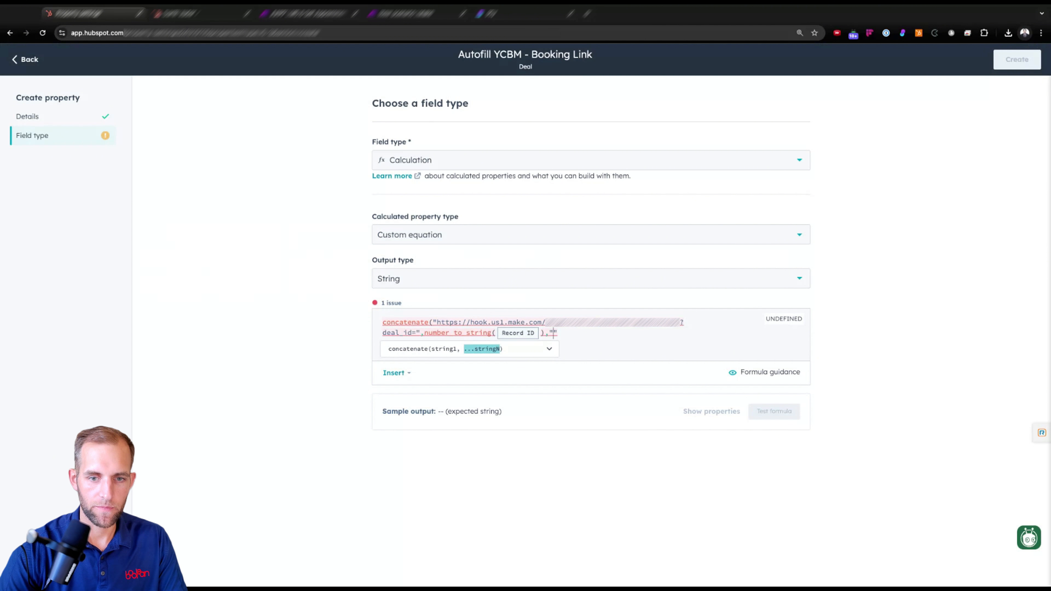
pyautogui.write('&calendar')
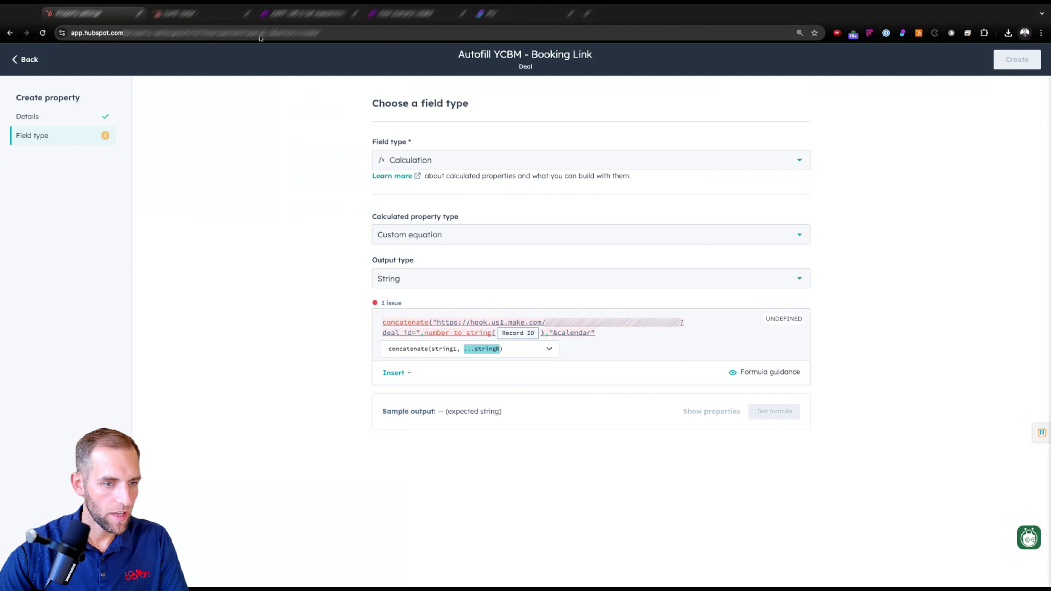
pyautogui.hotkey('ctrl', 'Tab')
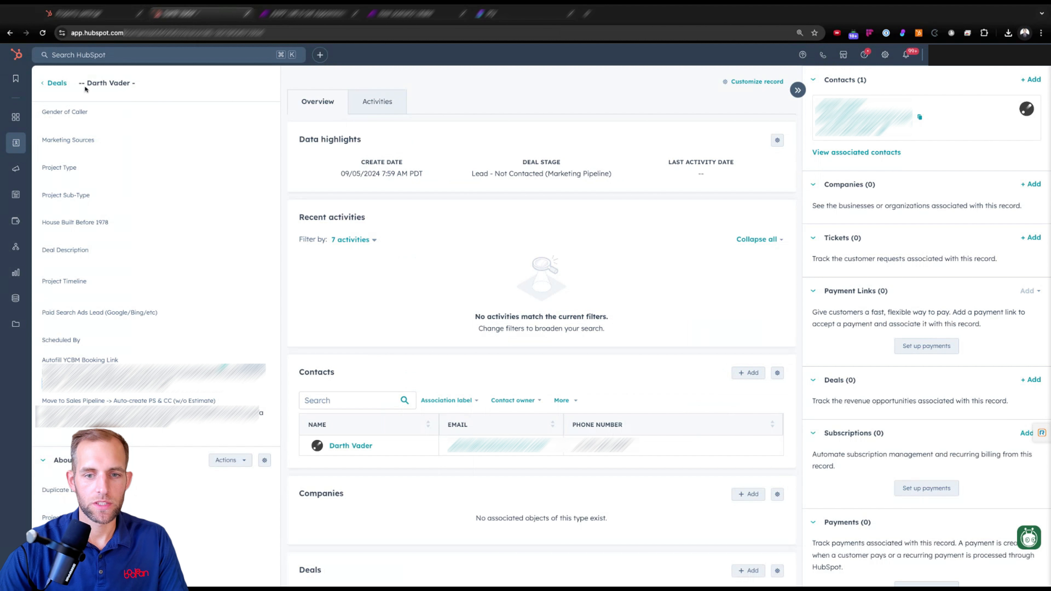
pyautogui.click(89, 12)
pyautogui.write('calendar=true"')
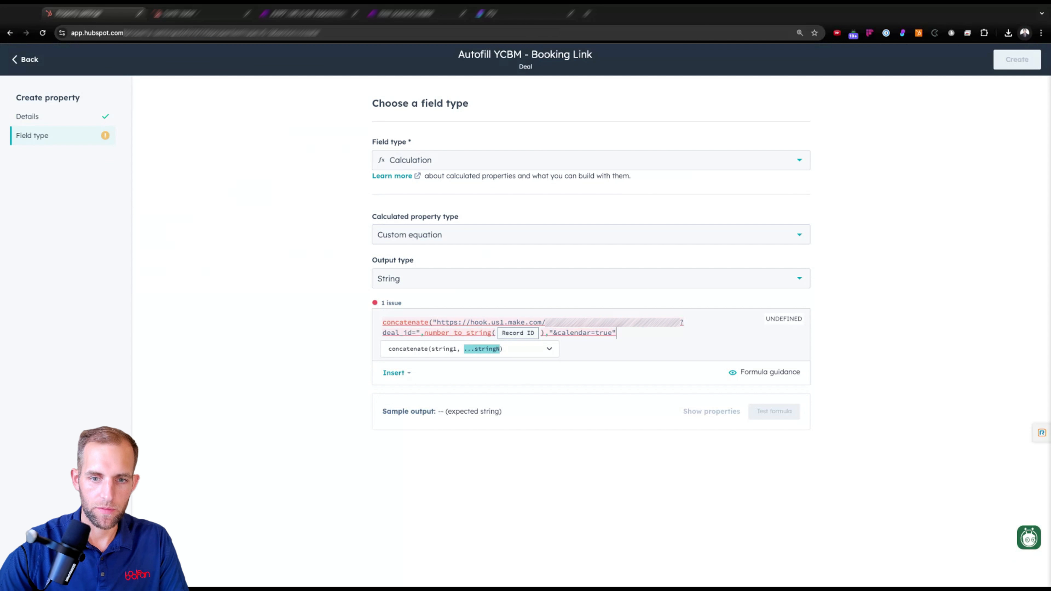
pyautogui.write(')')
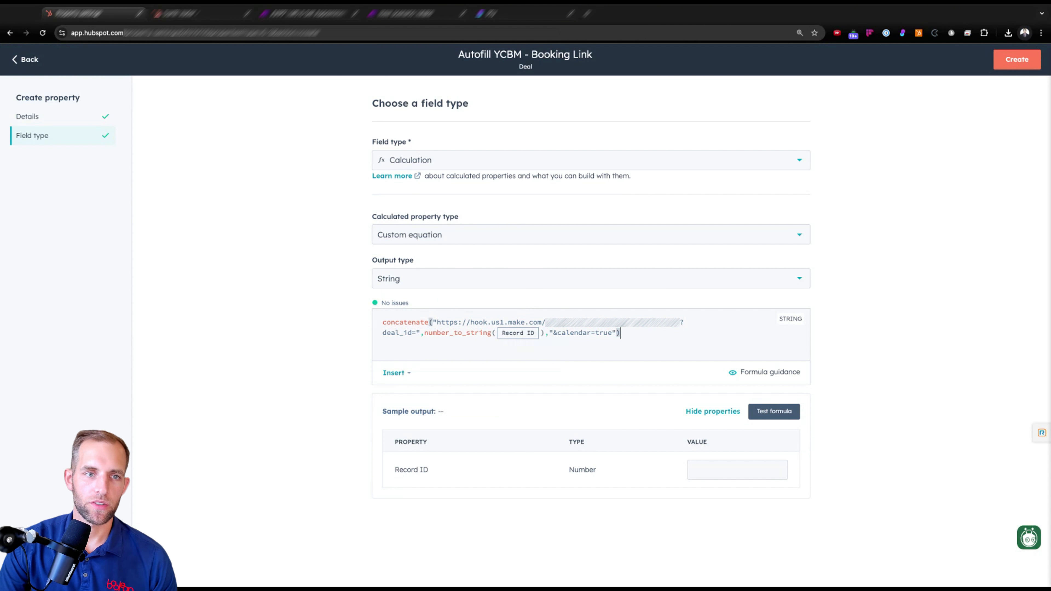
# Examine the Calendar route's filter condition in the original Make scenario and return to the property's formula
pyautogui.click(312, 14)
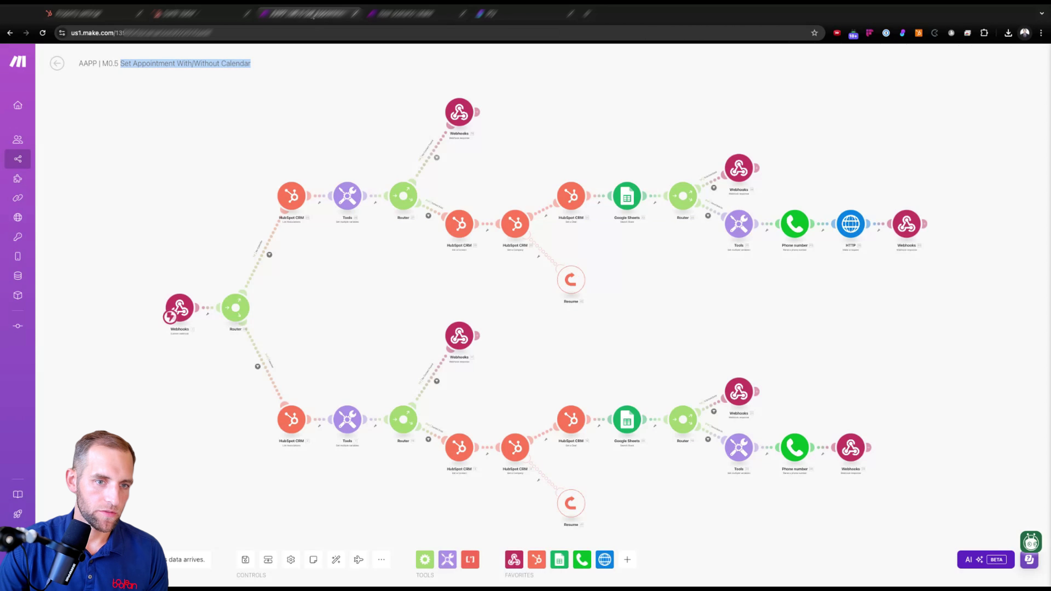
pyautogui.scroll(5, 267, 269)
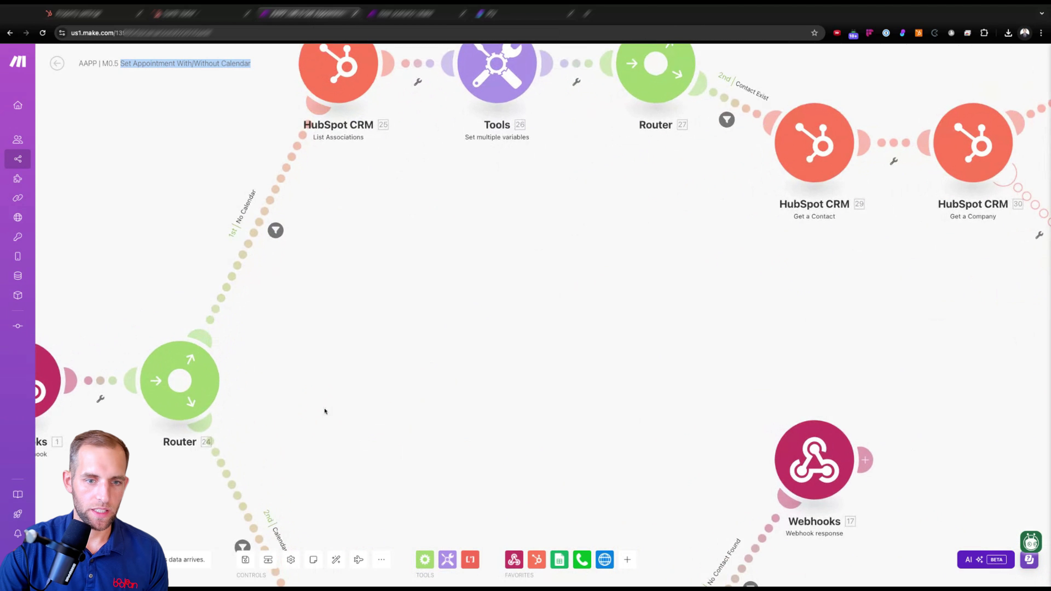
pyautogui.scroll(-3, 324, 411)
pyautogui.scroll(-3, 325, 411)
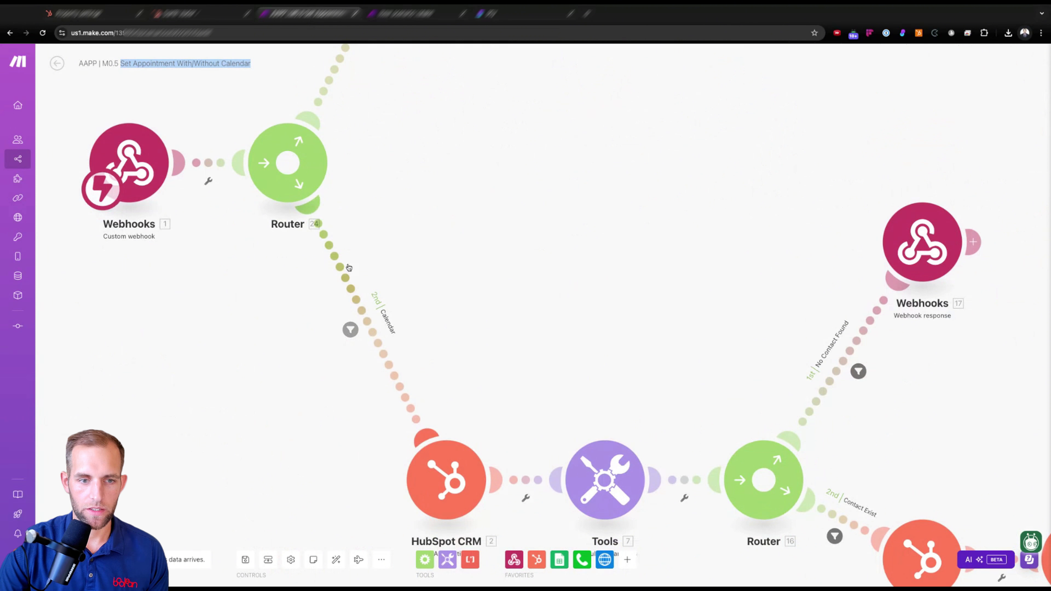
pyautogui.click(350, 330)
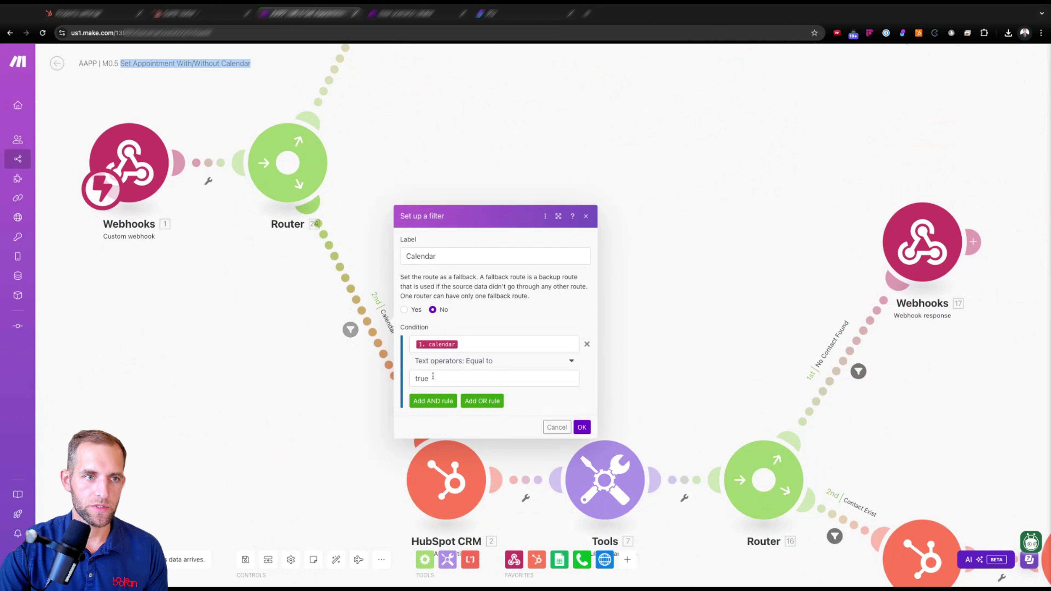
pyautogui.click(92, 14)
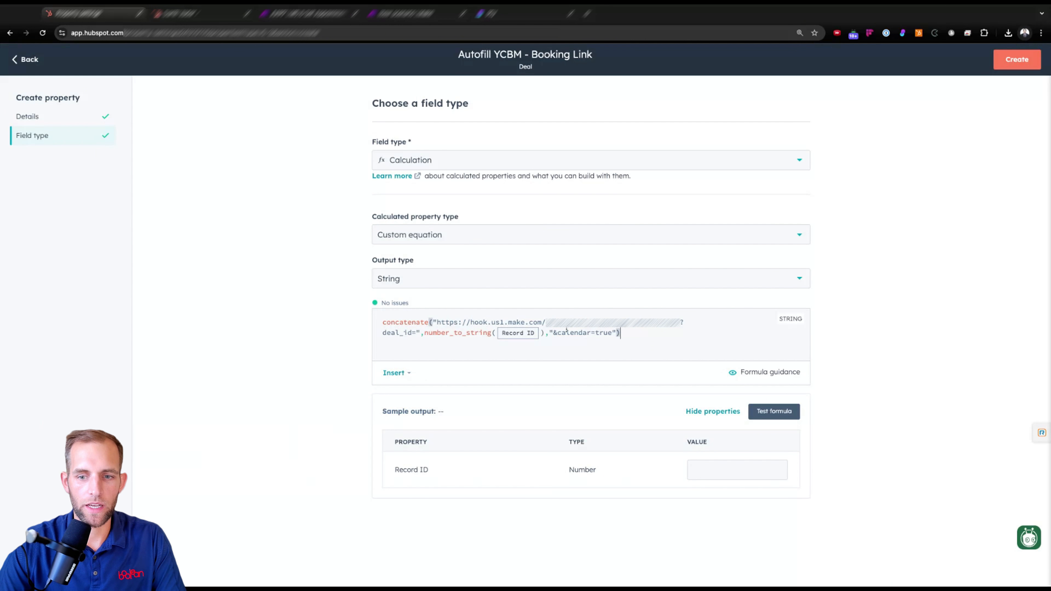
# Test the formula with a sample Record ID of 123456 and create the Autofill YCBM - Booking Link property
pyautogui.click(778, 413)
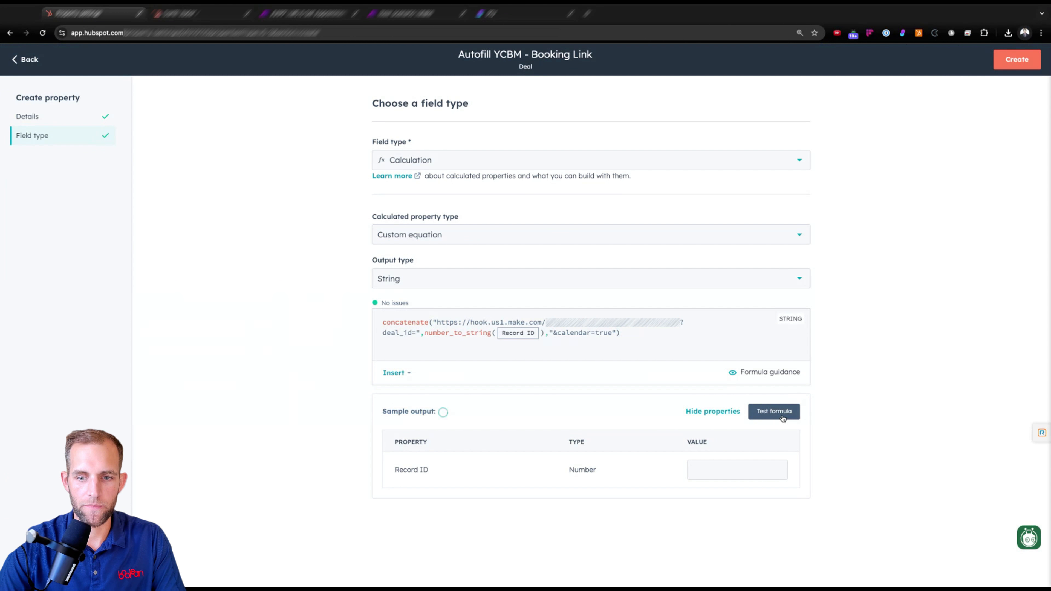
pyautogui.click(743, 472)
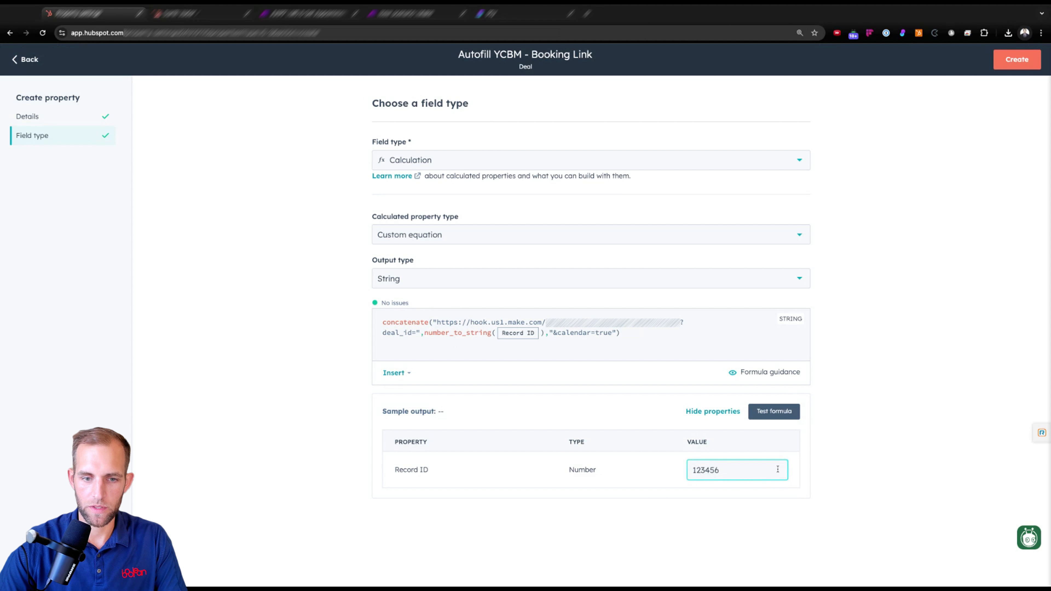
pyautogui.click(774, 411)
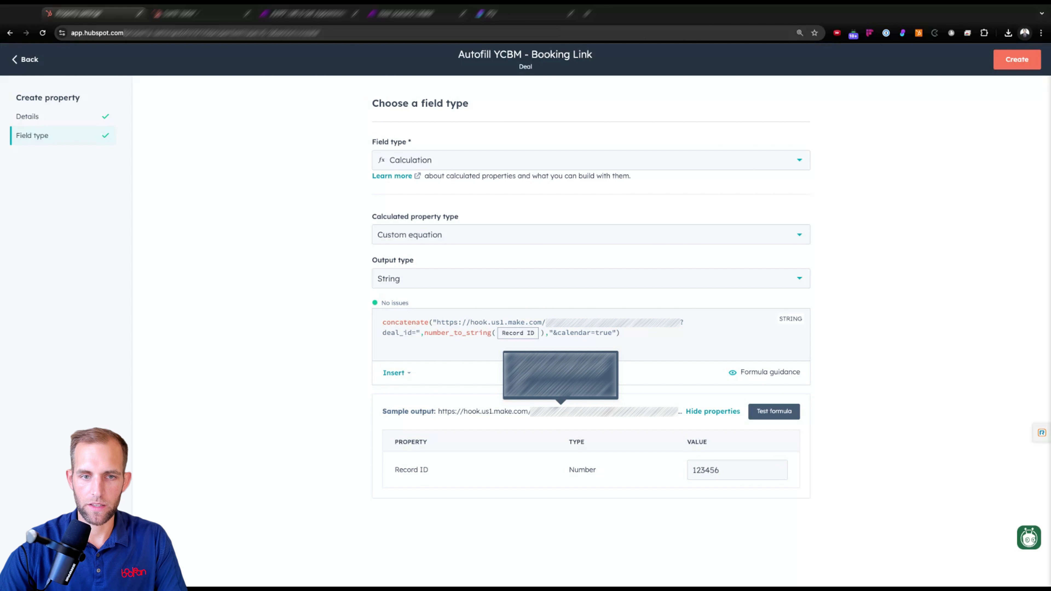
pyautogui.click(1017, 59)
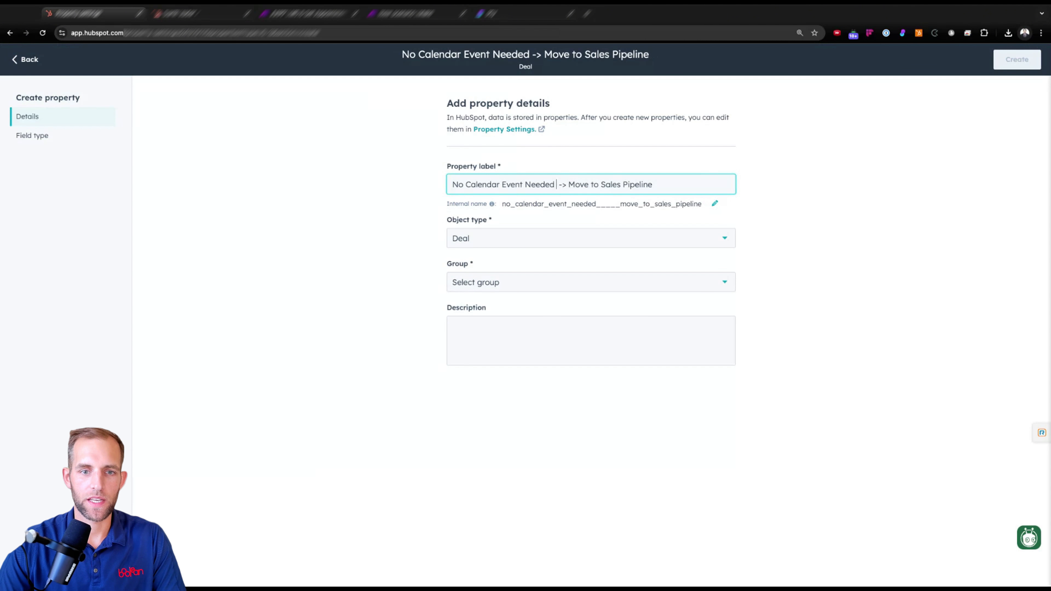
# Label the new deal property "No Calendar Event Needed -> Move to Sales Pipeline (create PS & CC)" and assign it to the Deal information group
pyautogui.press('BackSpace')
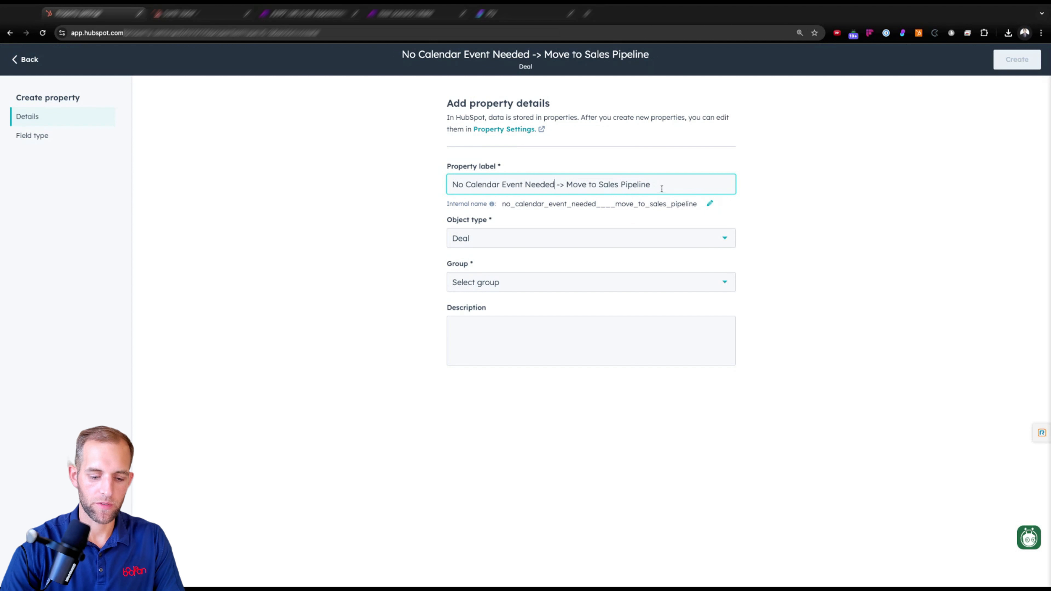
pyautogui.click(694, 190)
pyautogui.write('(auto')
pyautogui.press('BackSpace')
pyautogui.press('BackSpace')
pyautogui.press('BackSpace')
pyautogui.press('BackSpace')
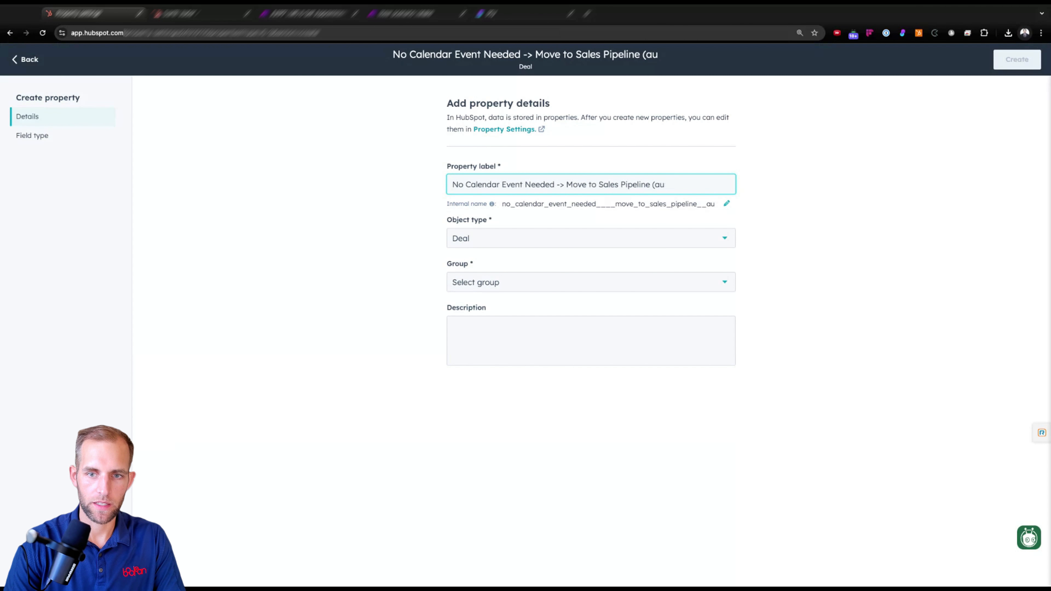
pyautogui.write('create PS')
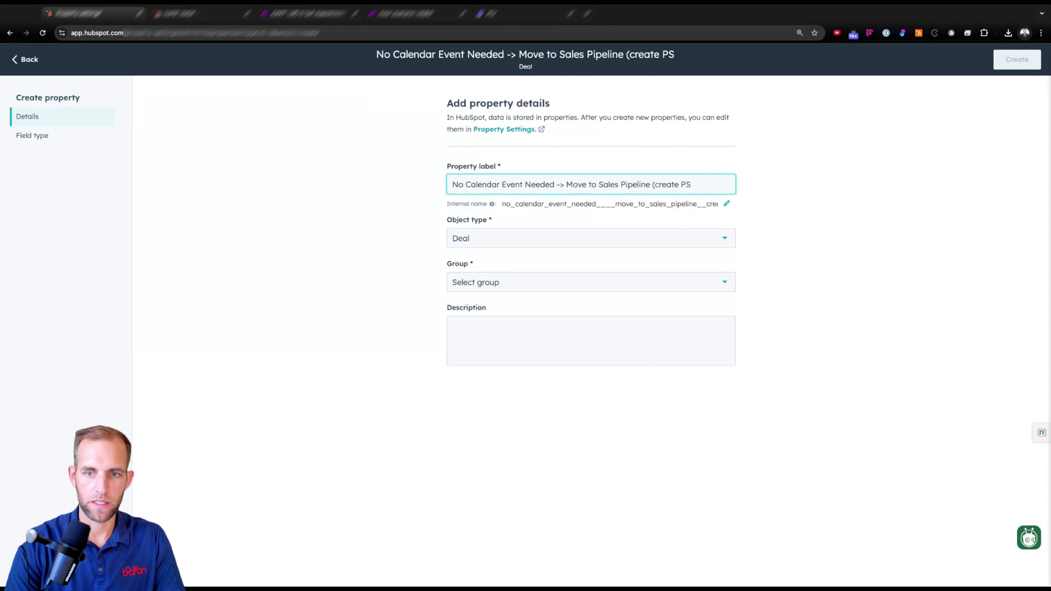
pyautogui.write(' & CC)')
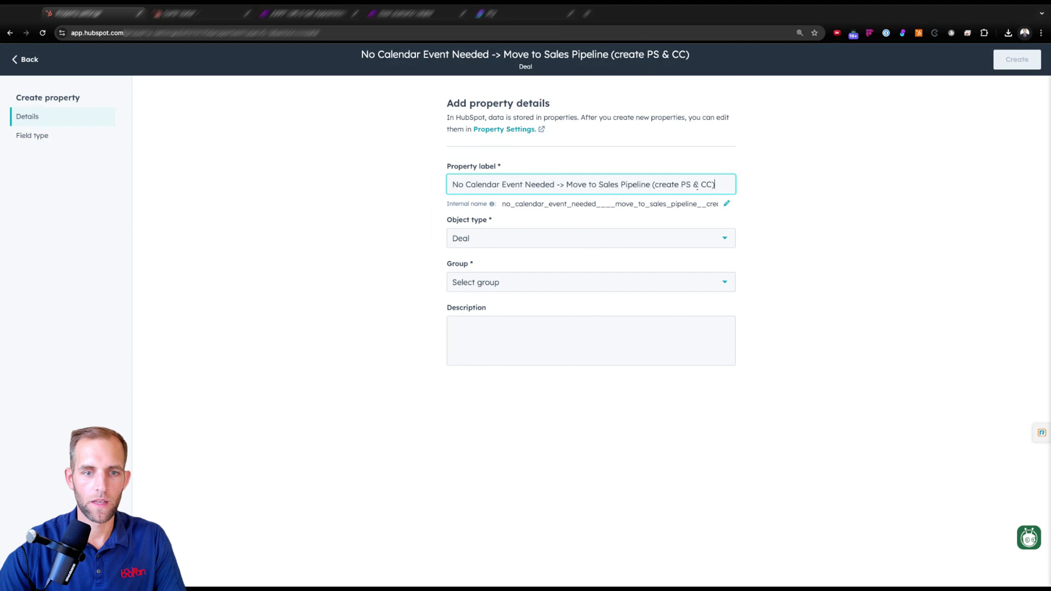
pyautogui.click(476, 282)
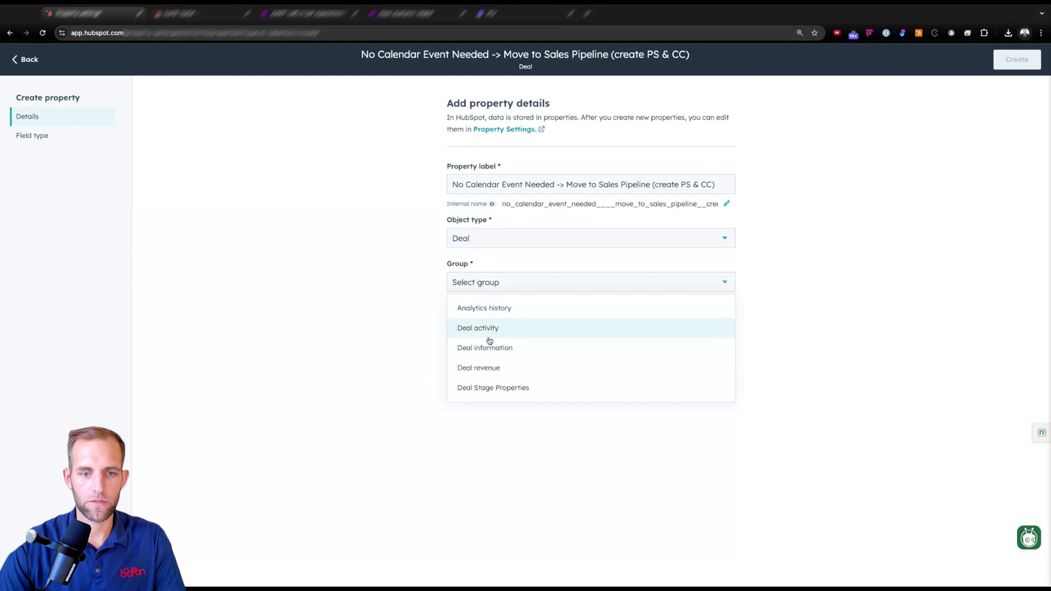
pyautogui.click(460, 347)
# Enter the description "This is link to running the booking automation without requiring a booking to take place inside of YCBM"
pyautogui.click(460, 348)
pyautogui.write('This is formula')
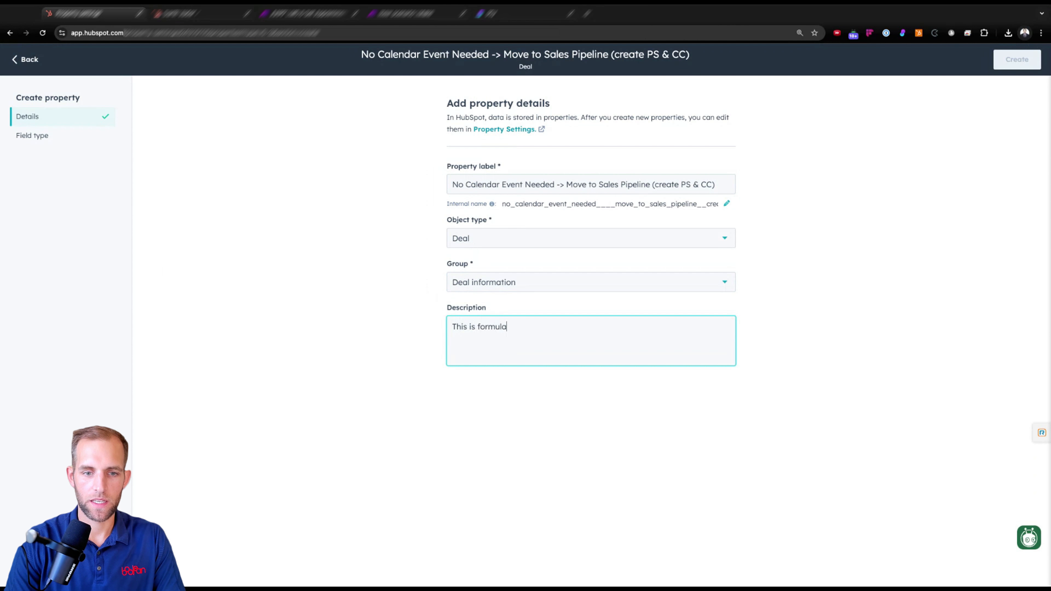
pyautogui.press('BackSpace')
pyautogui.write('link to aunn')
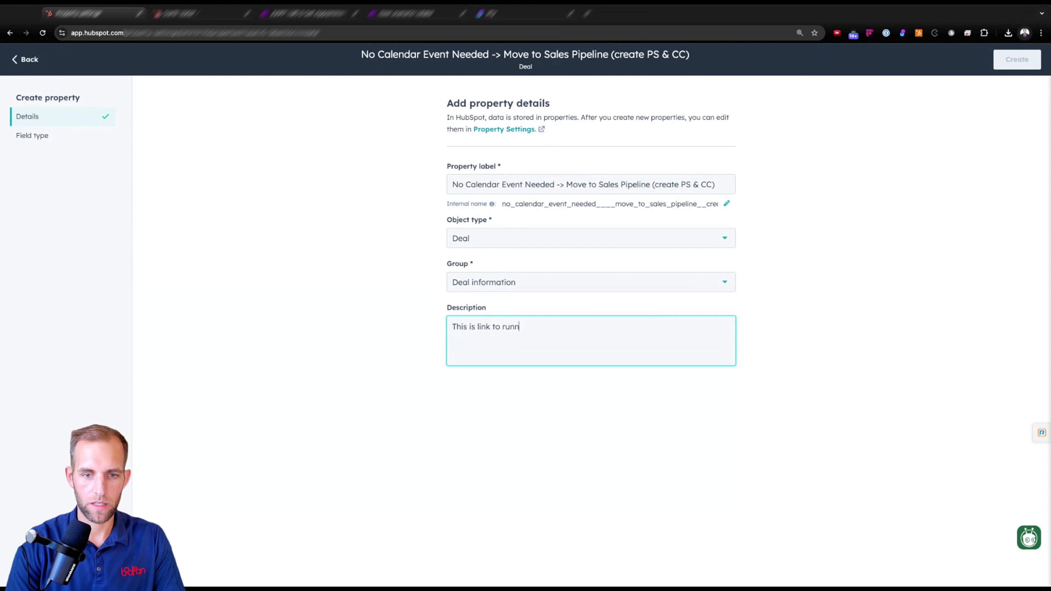
pyautogui.write('in thr booking automation without d')
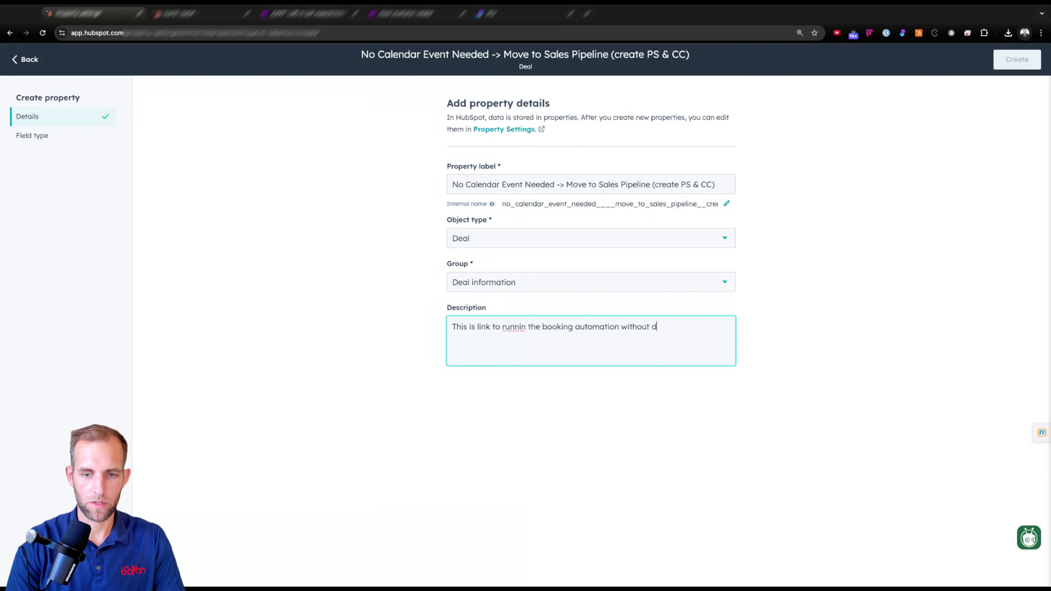
pyautogui.write('king to t')
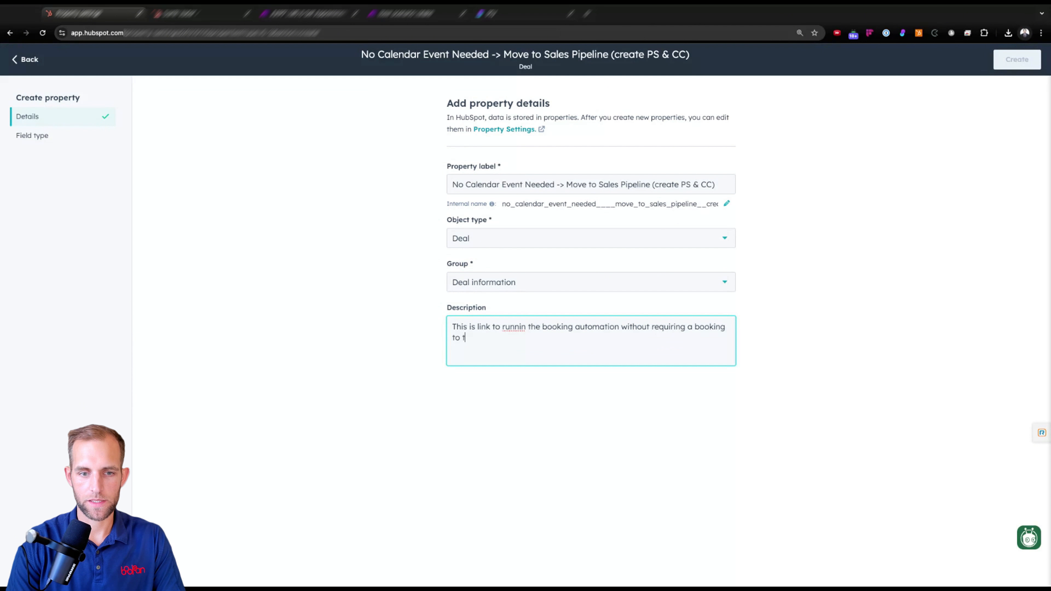
pyautogui.write('ake place inside of ')
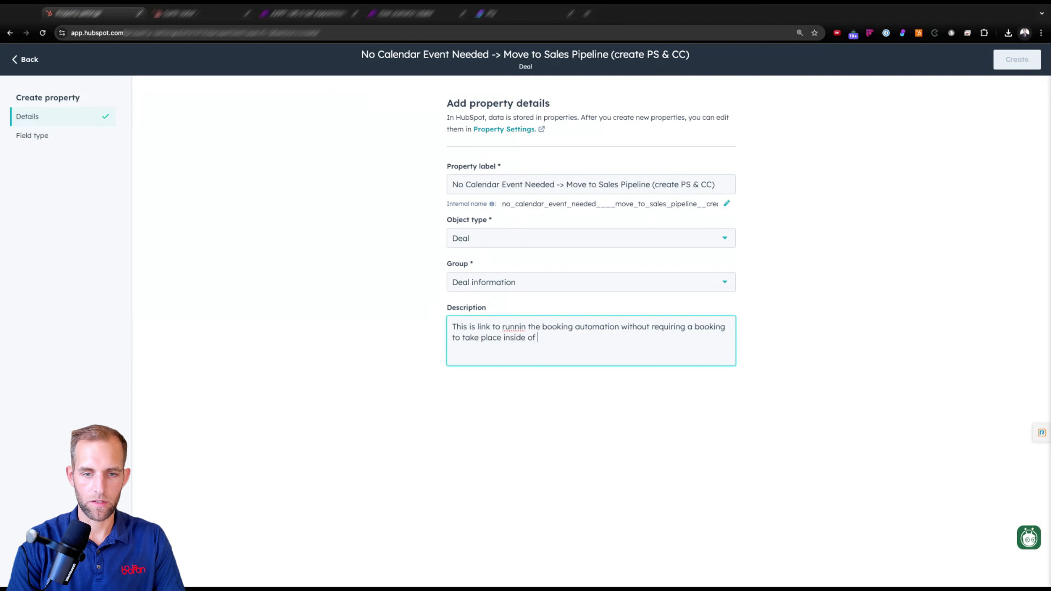
pyautogui.write('YCBM')
pyautogui.click(526, 328)
pyautogui.write('g')
pyautogui.click(808, 332)
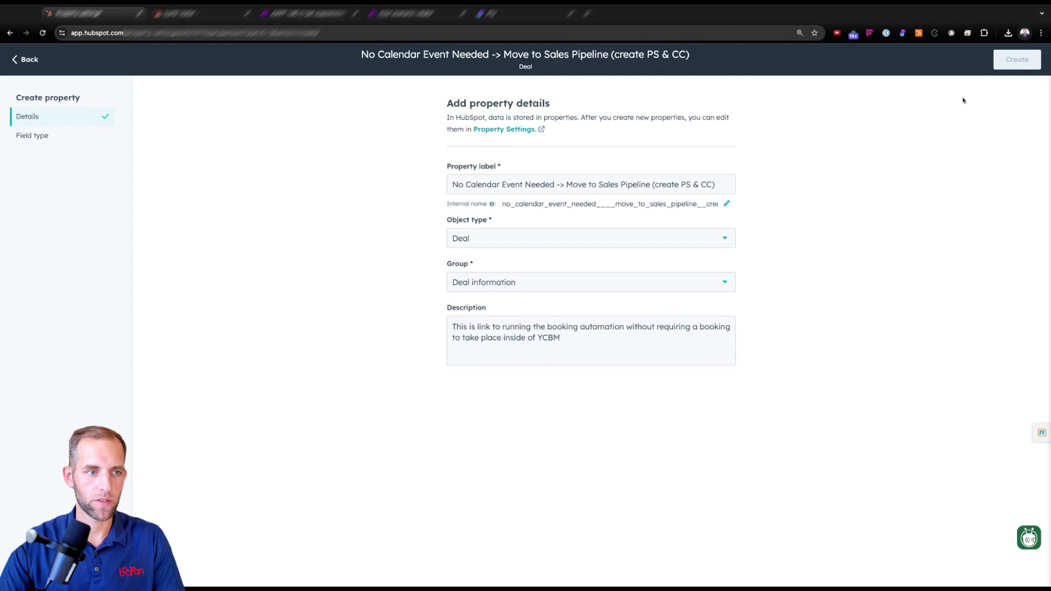
# Set the property's field type to Calculation with a custom equation and String as the output type
pyautogui.click(20, 137)
pyautogui.click(472, 160)
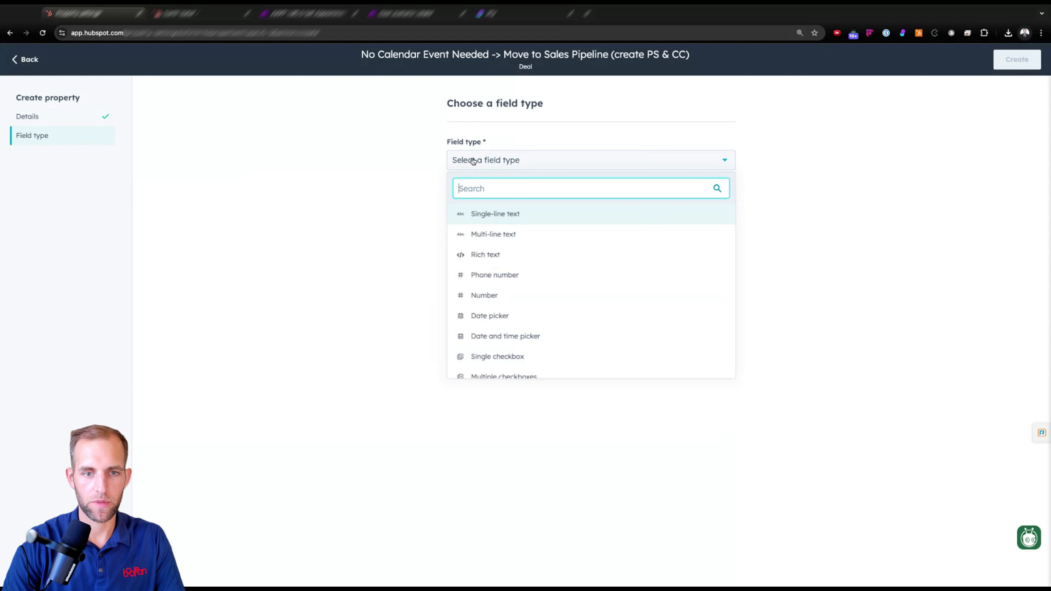
pyautogui.write('calc')
pyautogui.press('Return')
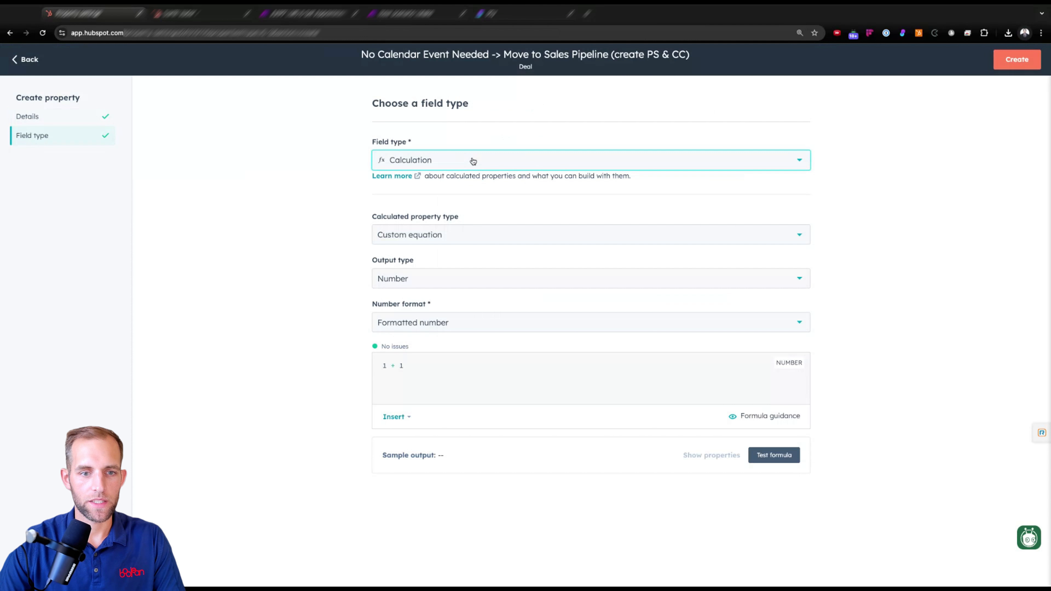
pyautogui.click(458, 240)
pyautogui.click(391, 263)
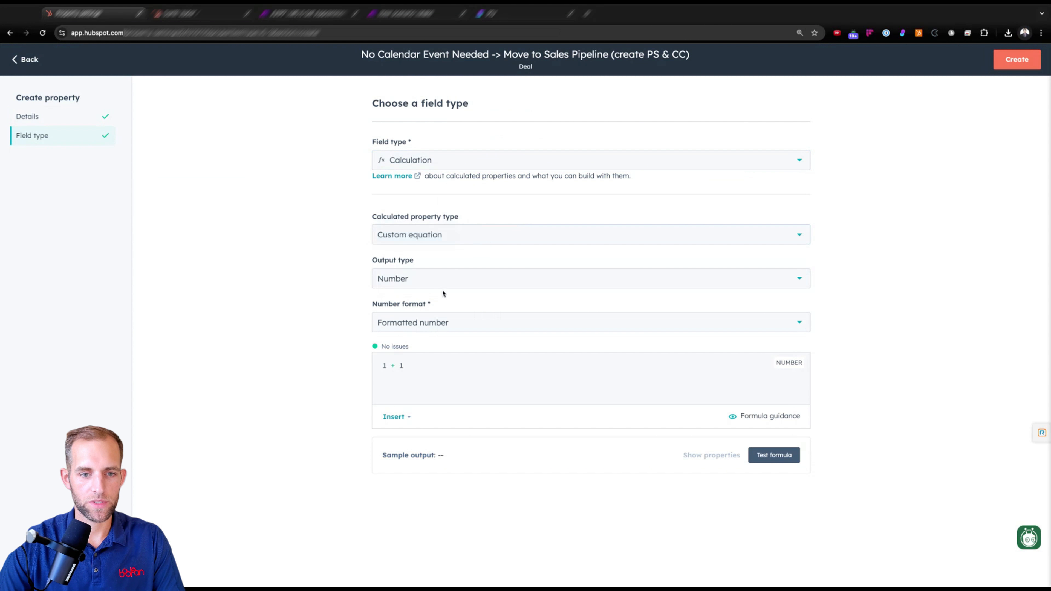
pyautogui.click(443, 284)
pyautogui.click(416, 344)
# Replace the default formula with an empty concatenate function
pyautogui.doubleClick(405, 321)
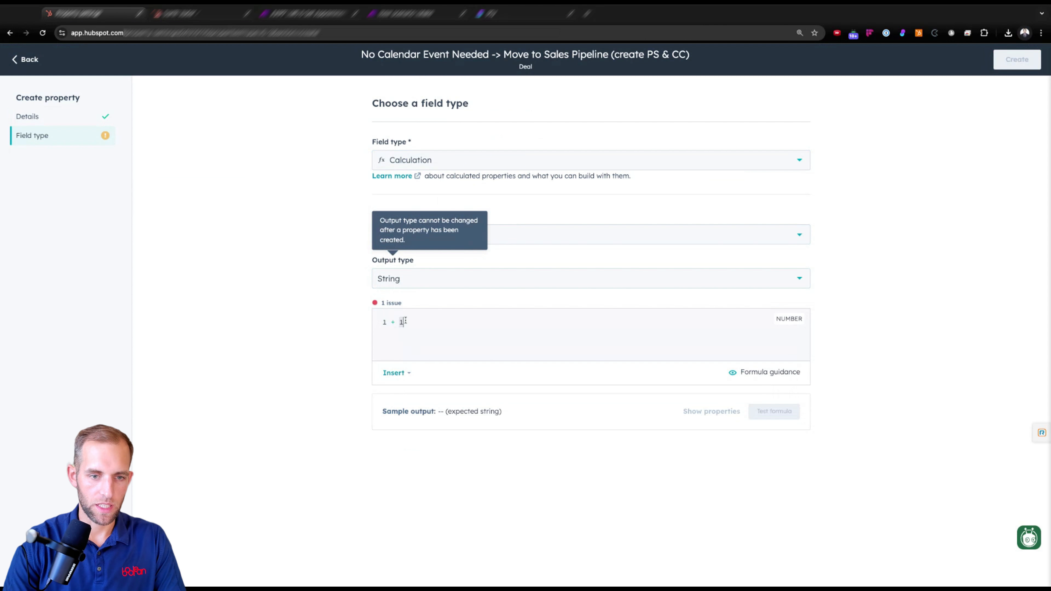
pyautogui.press('super+a')
pyautogui.write('concatenate()')
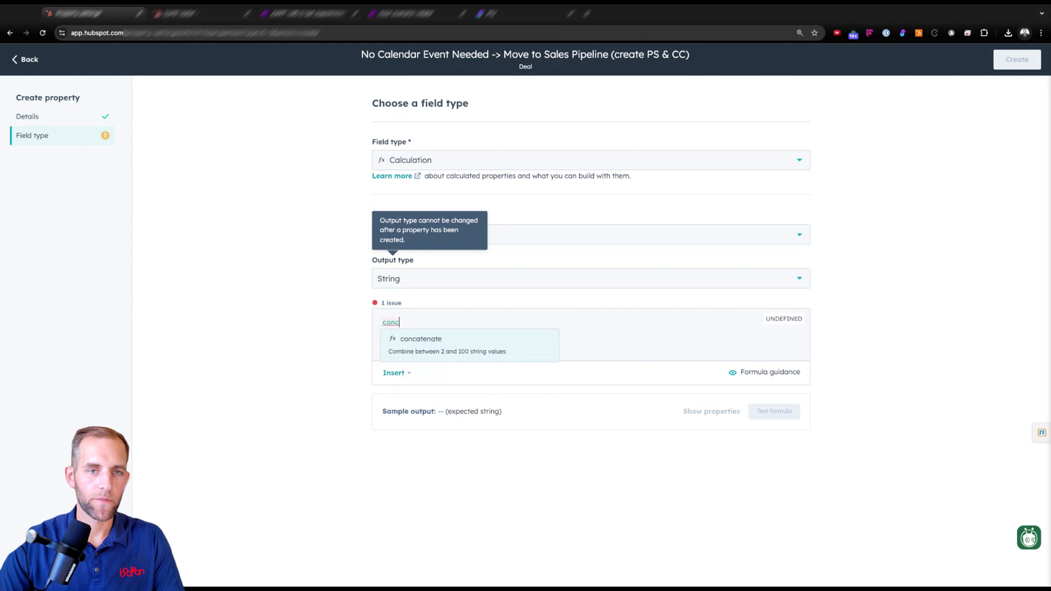
pyautogui.press('Return')
# Paste the webhook address in quotes as the first argument of the concatenate function and add a comma after it
pyautogui.click(304, 18)
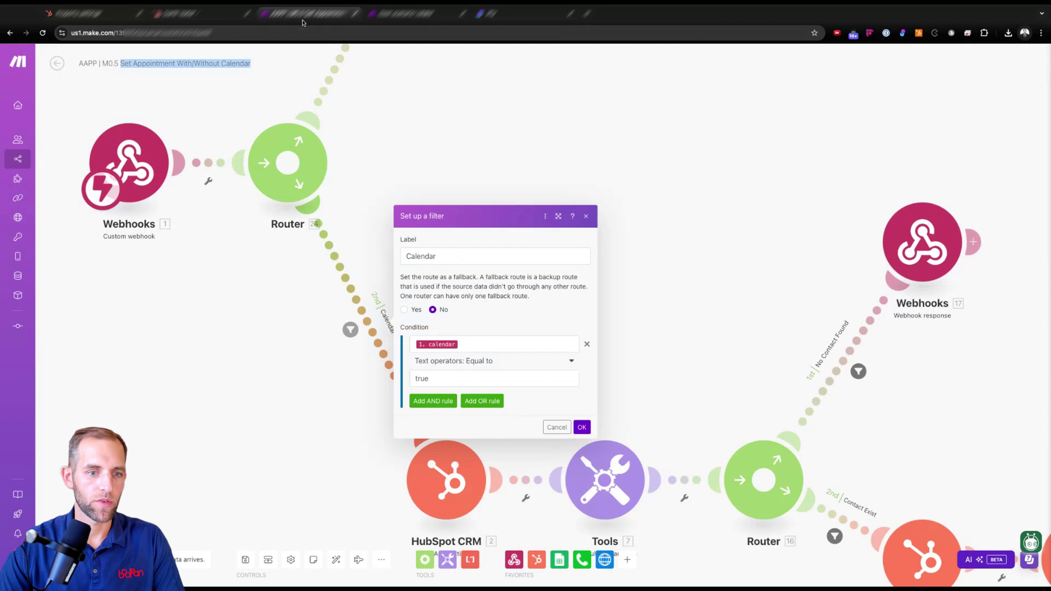
pyautogui.click(389, 20)
pyautogui.click(117, 18)
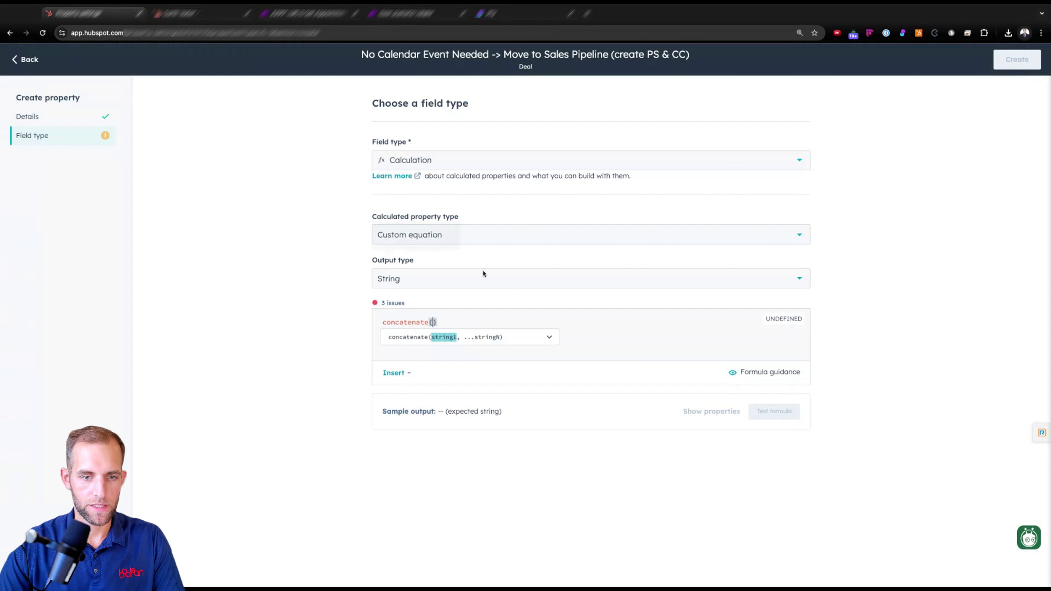
pyautogui.hotkey('ctrl', 'v')
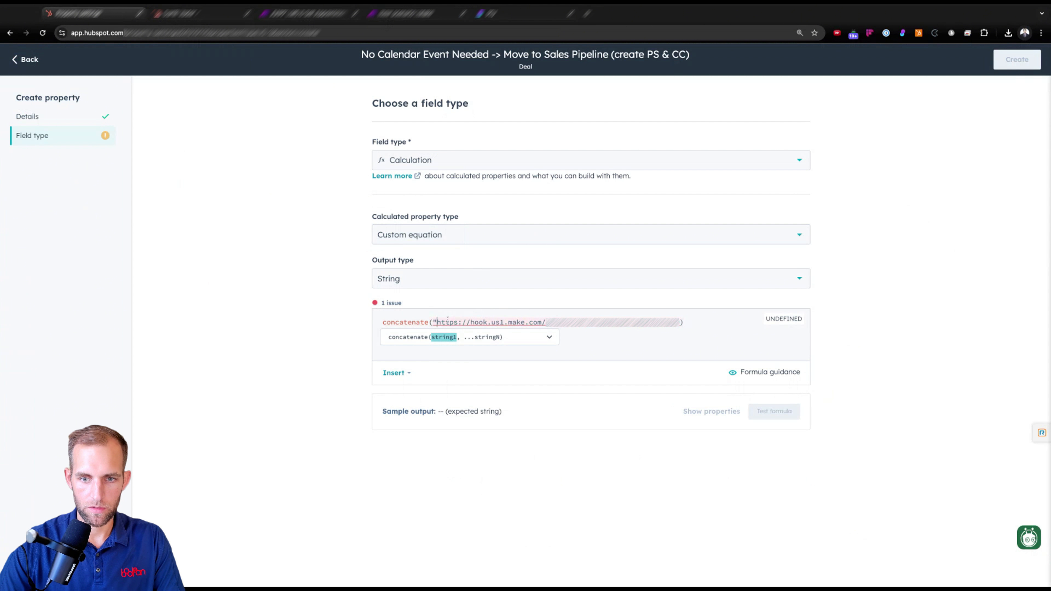
pyautogui.click(689, 322)
pyautogui.write('",')
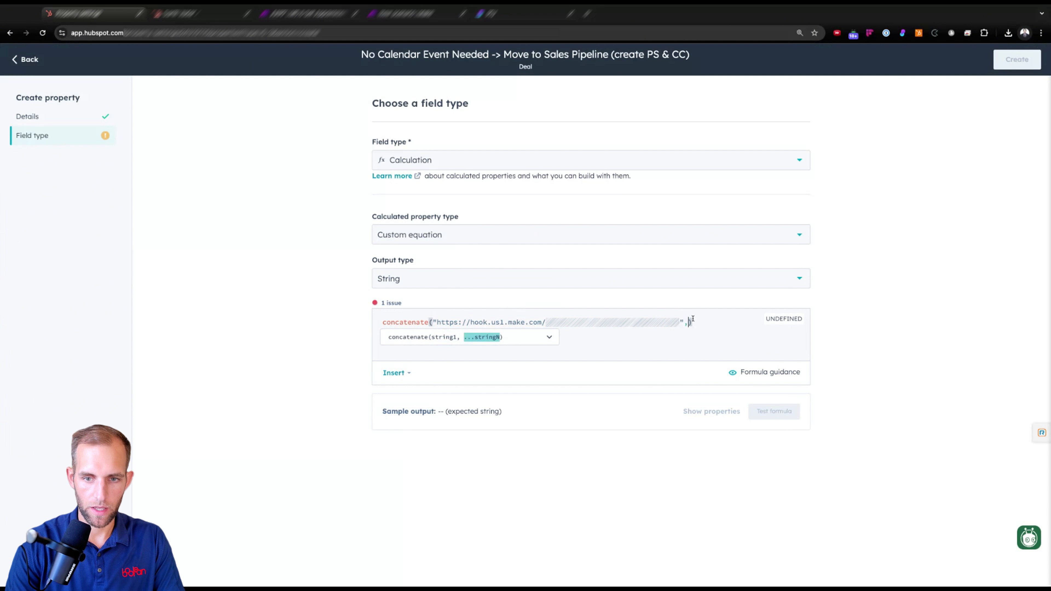
# Add number_to_string with the deal's Record ID property inside it as the second argument of the concatenate function
pyautogui.write('string')
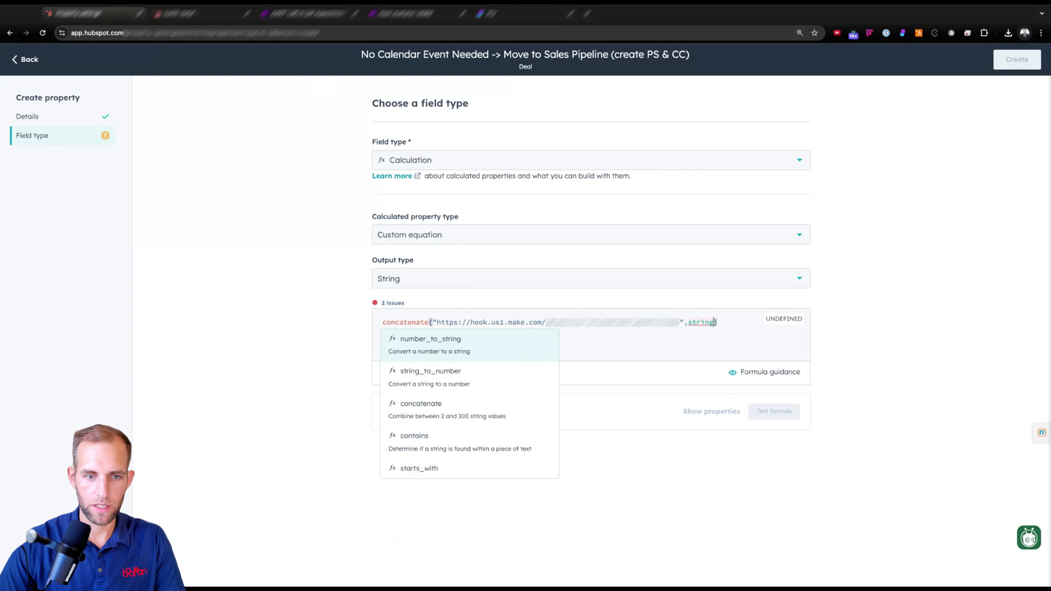
pyautogui.press('Return')
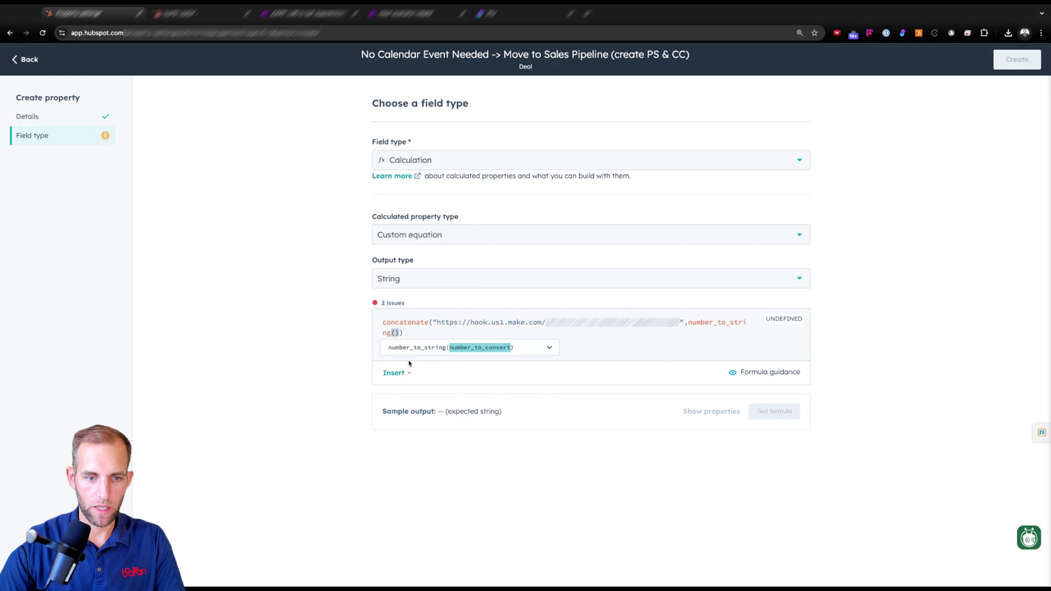
pyautogui.click(396, 373)
pyautogui.click(406, 425)
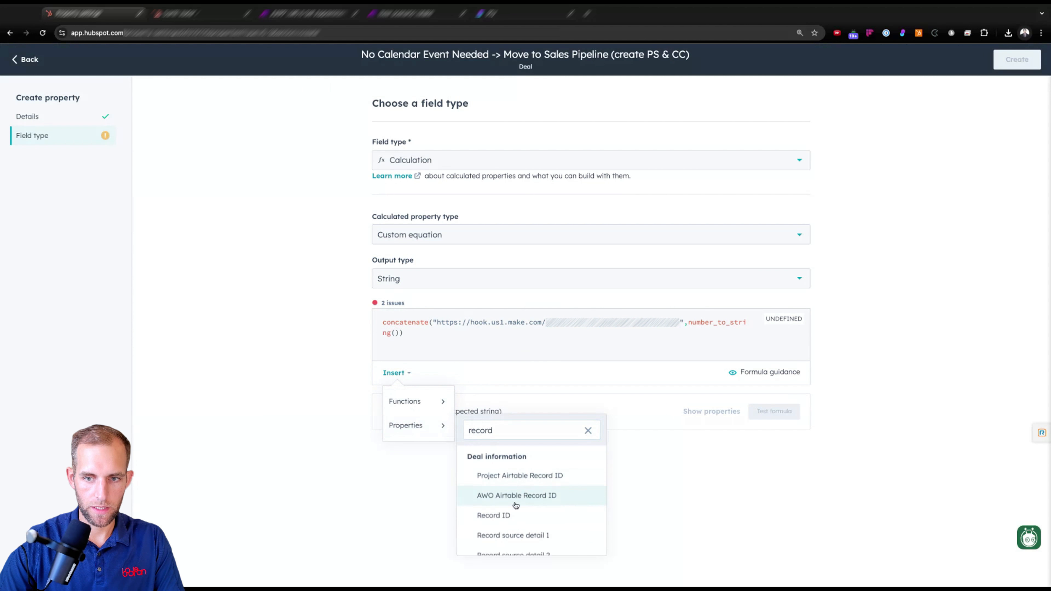
pyautogui.click(507, 516)
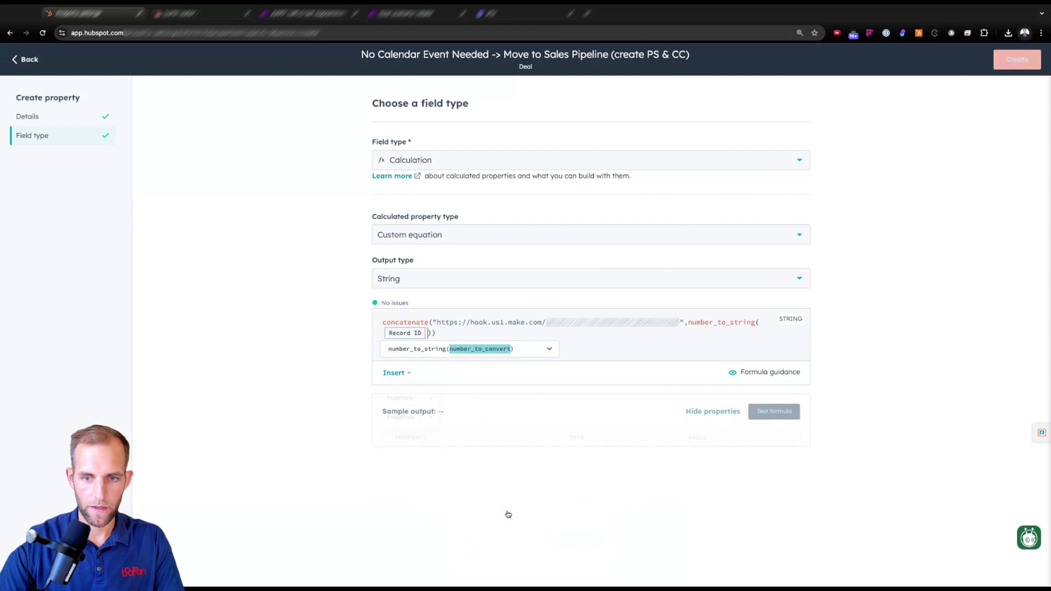
# Append "?deal_id=" to the webhook address inside the quotes of the formula's first argument
pyautogui.click(682, 322)
pyautogui.write('?')
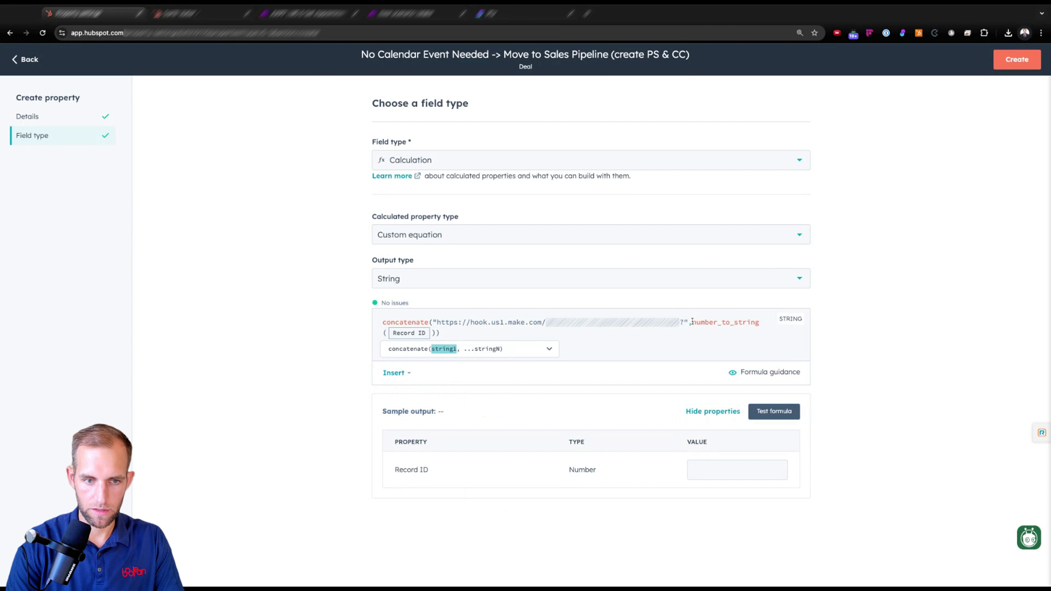
pyautogui.write('deal_id')
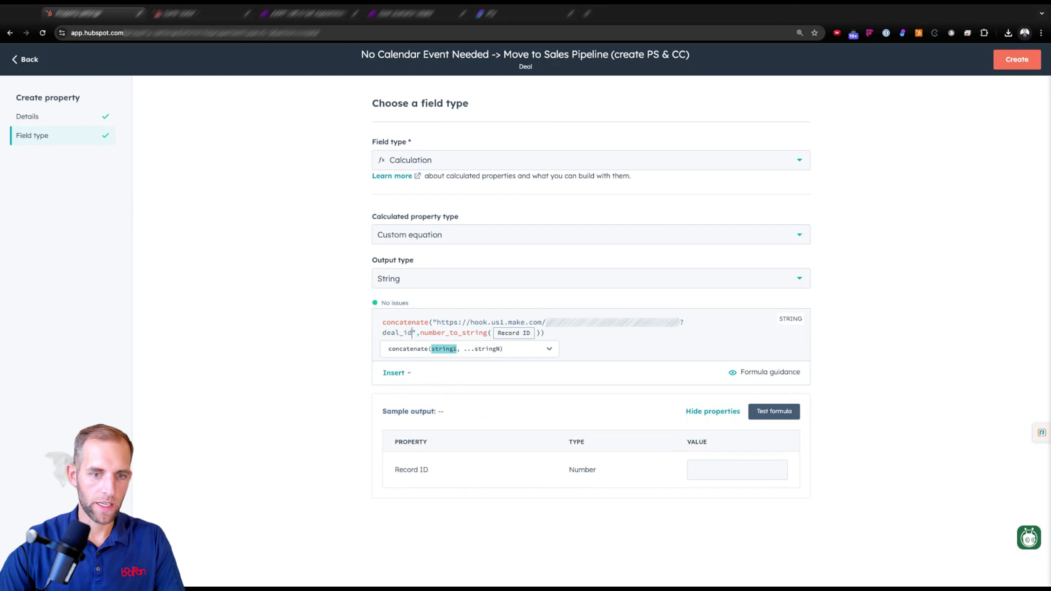
pyautogui.write('=')
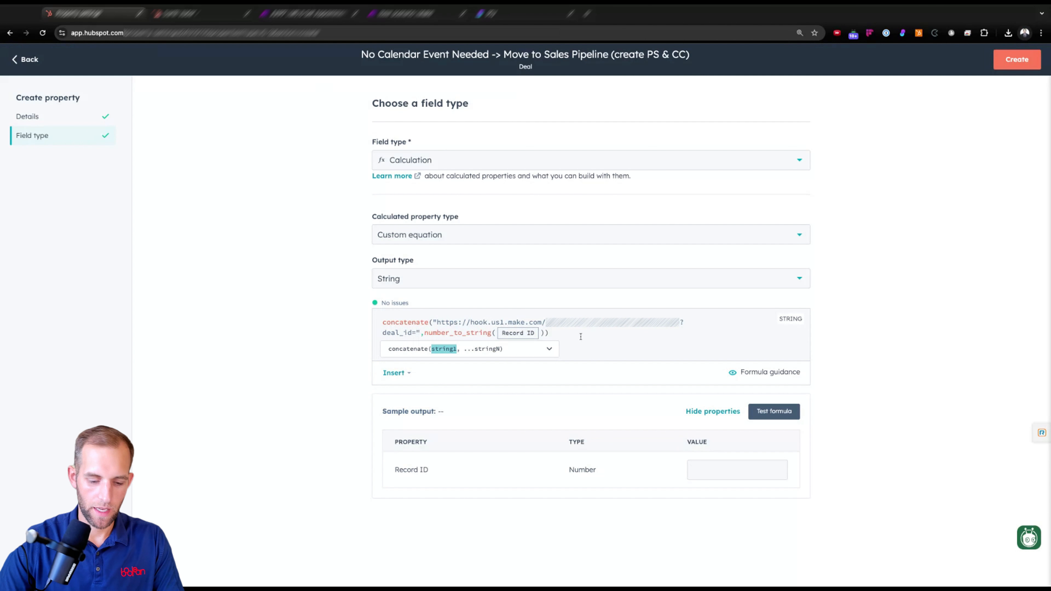
# Add "&calendar=false" in quotes as the last argument of the concatenate function
pyautogui.click(546, 333)
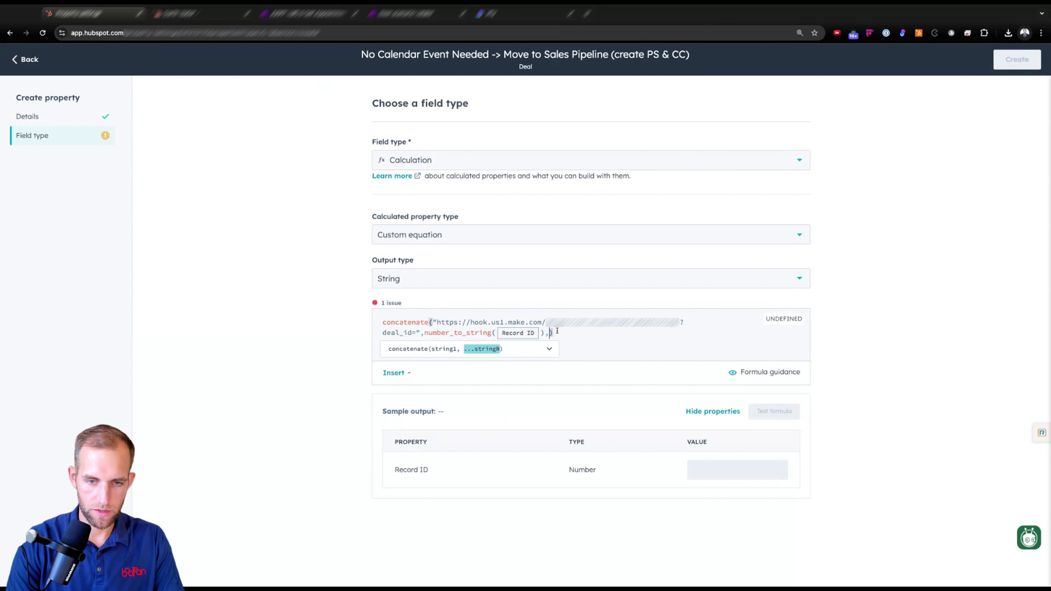
pyautogui.write(',"cal')
pyautogui.press('BackSpace')
pyautogui.press('BackSpace')
pyautogui.press('BackSpace')
pyautogui.press('BackSpace')
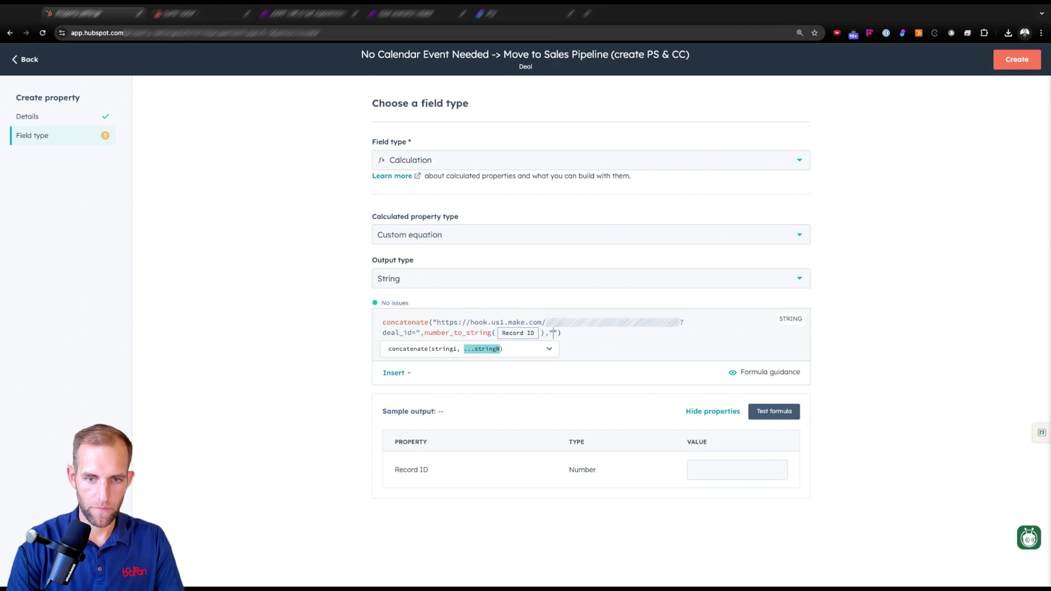
pyautogui.write('&calendar')
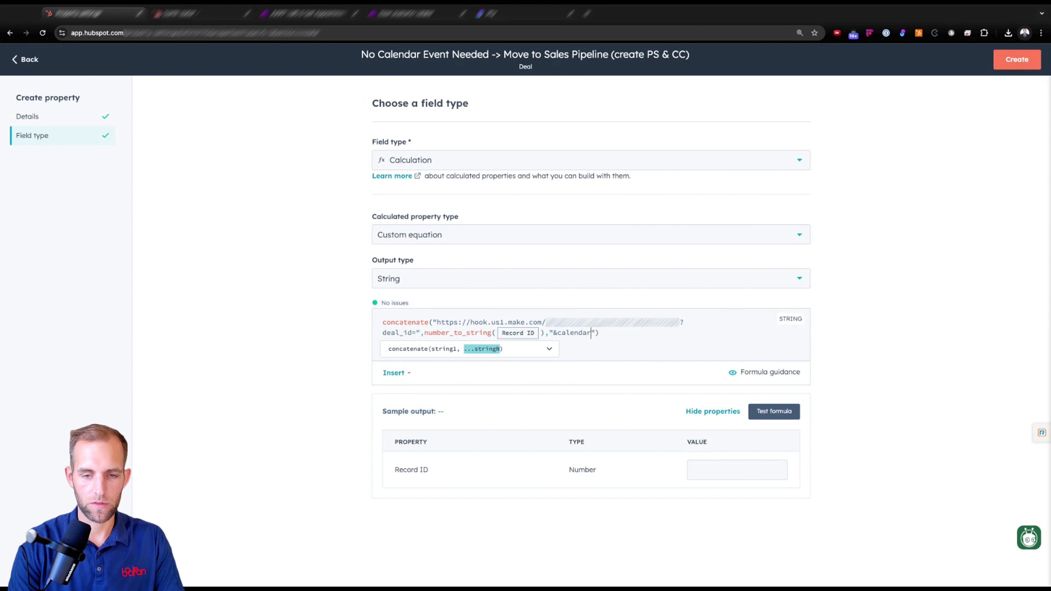
pyautogui.write('=false')
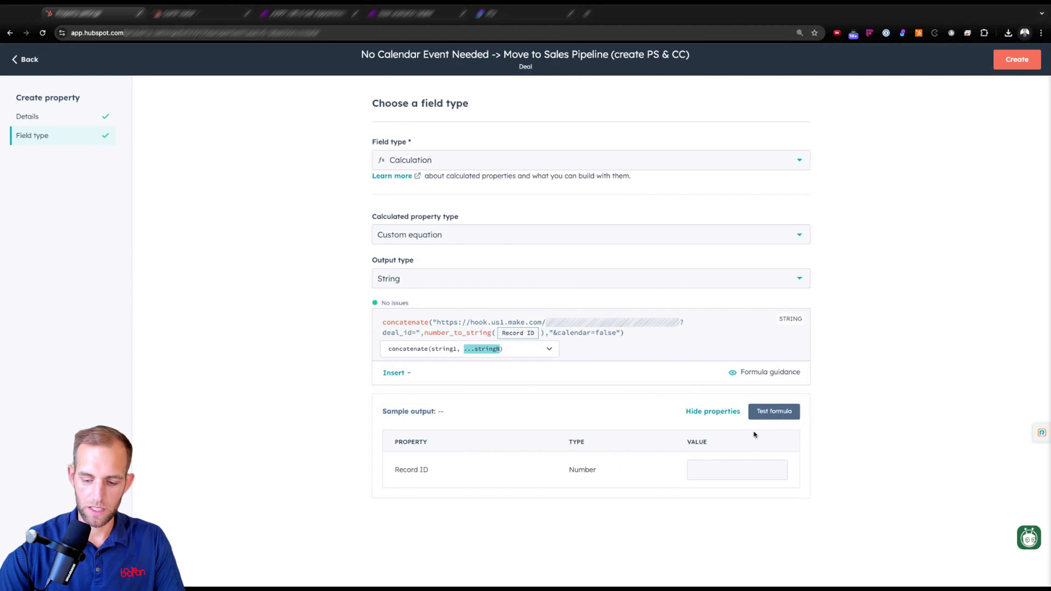
# Test the formula with 12345 as the Record ID and create the property
pyautogui.click(725, 467)
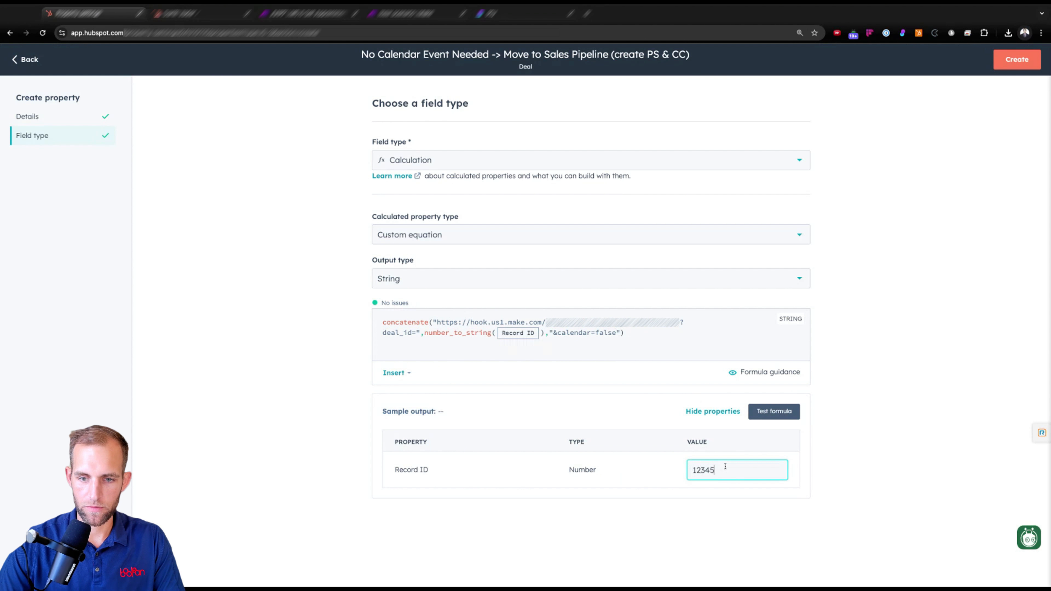
pyautogui.click(774, 412)
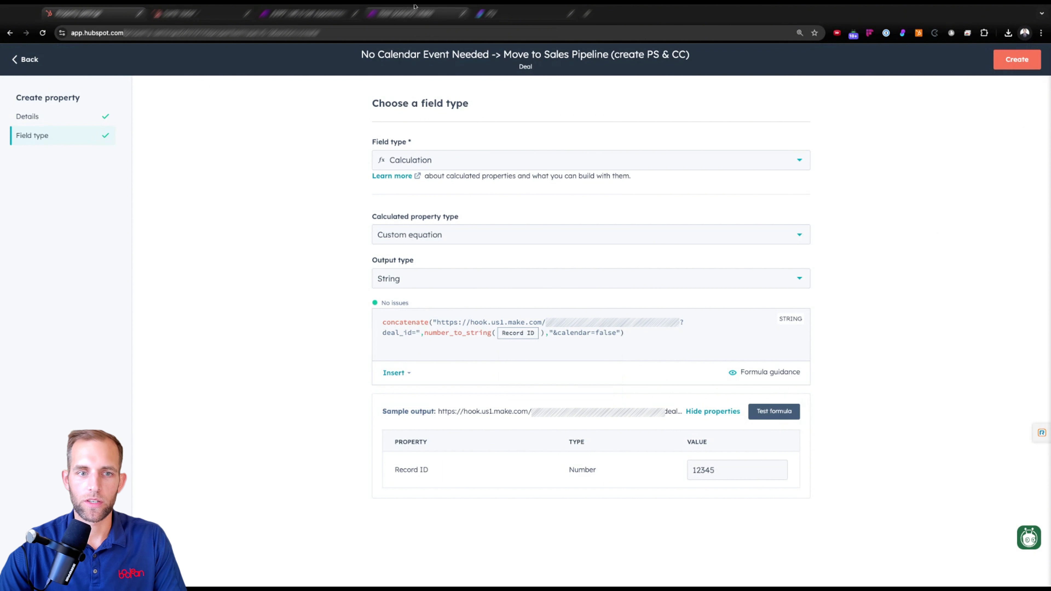
pyautogui.click(1018, 59)
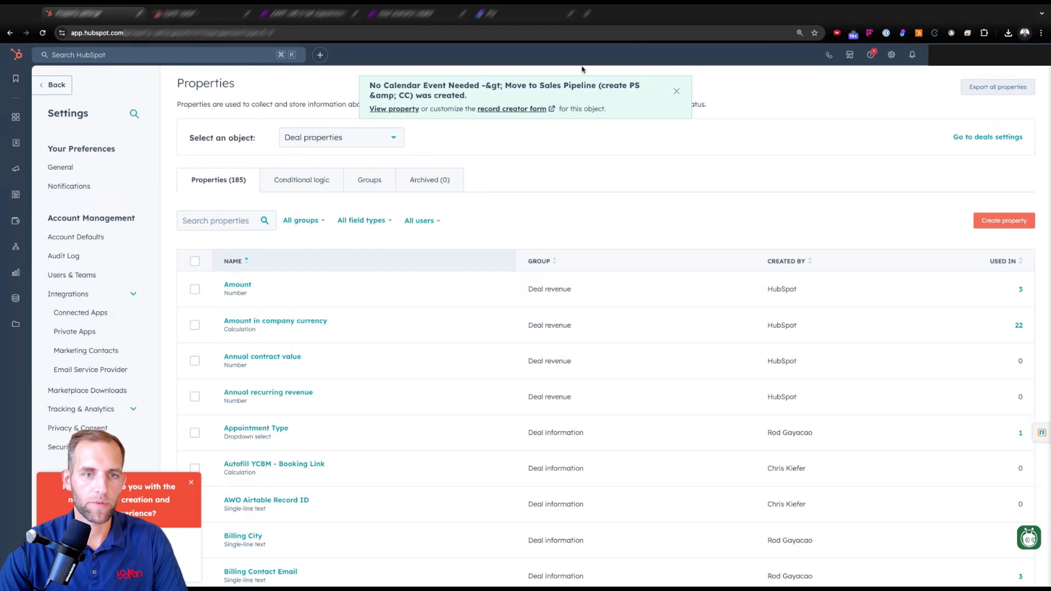
pyautogui.click(678, 91)
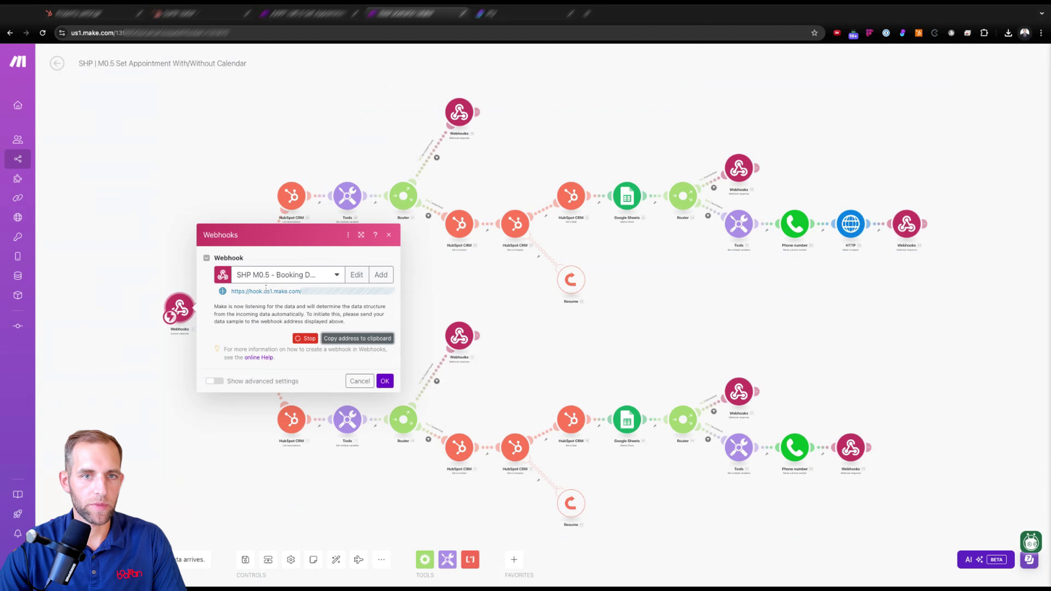
# Search HubSpot for the test contact, open its record and create a new deal associated with it
pyautogui.click(113, 17)
pyautogui.click(98, 19)
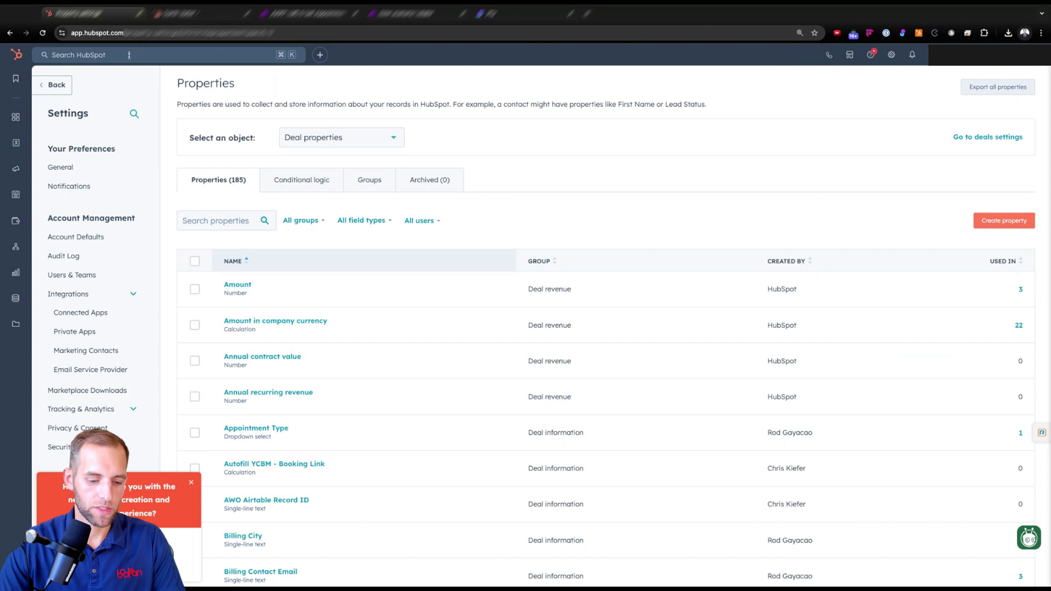
pyautogui.click(121, 56)
pyautogui.write('darth vader')
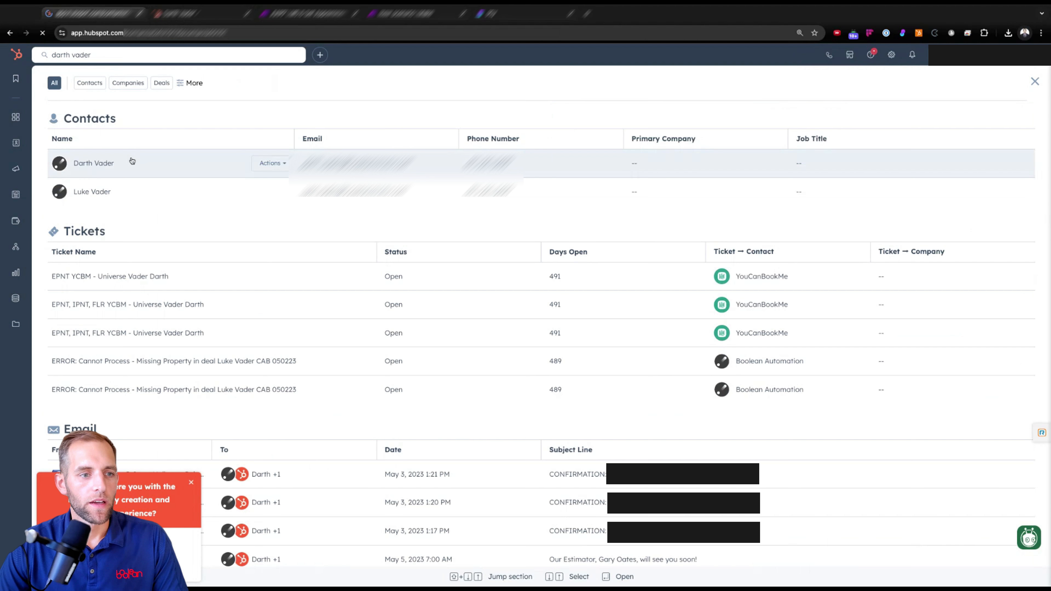
pyautogui.click(133, 160)
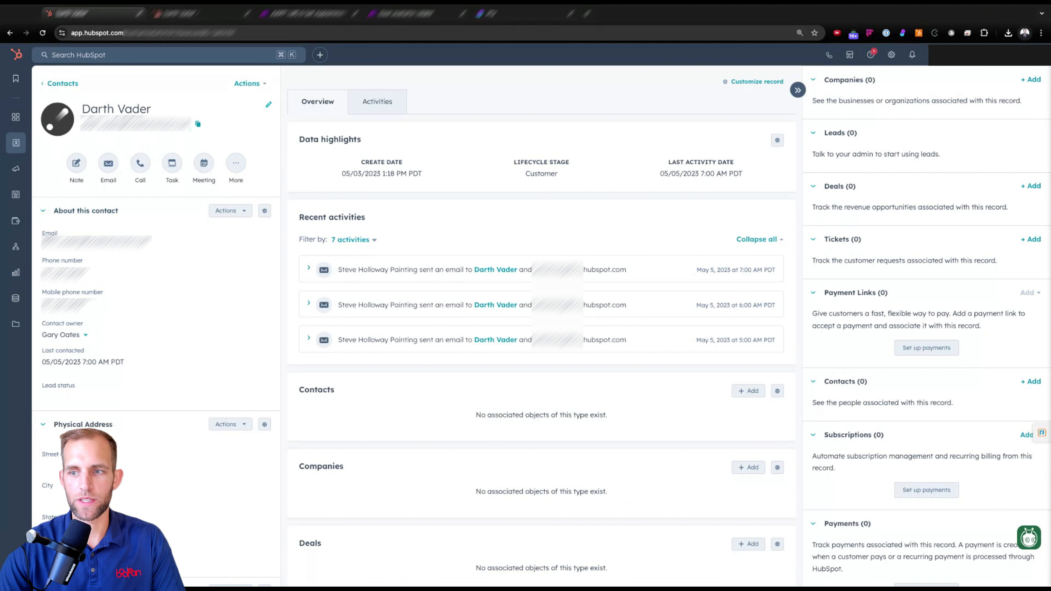
pyautogui.click(1039, 188)
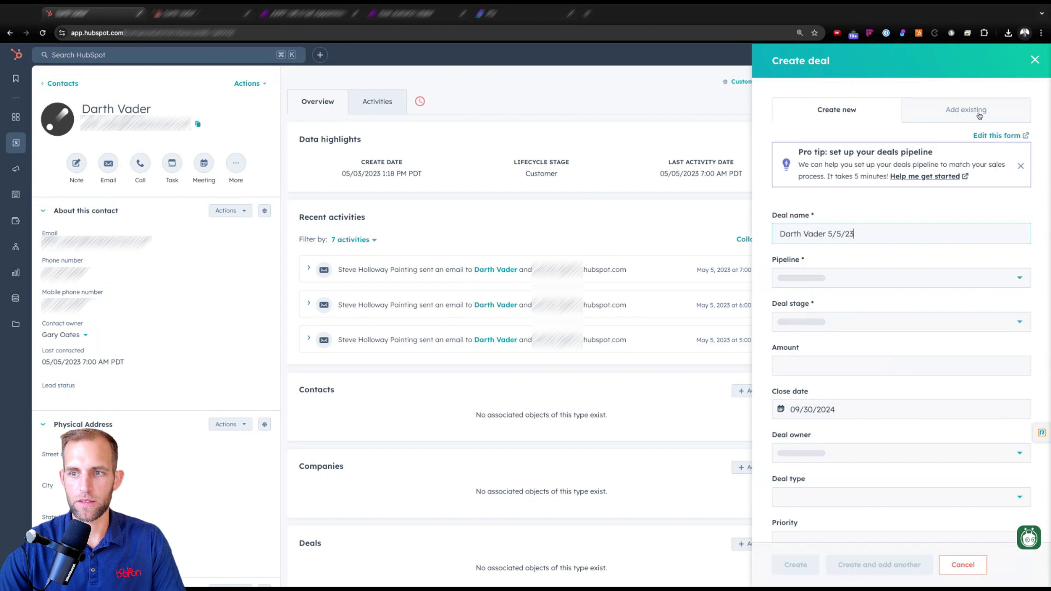
pyautogui.click(796, 565)
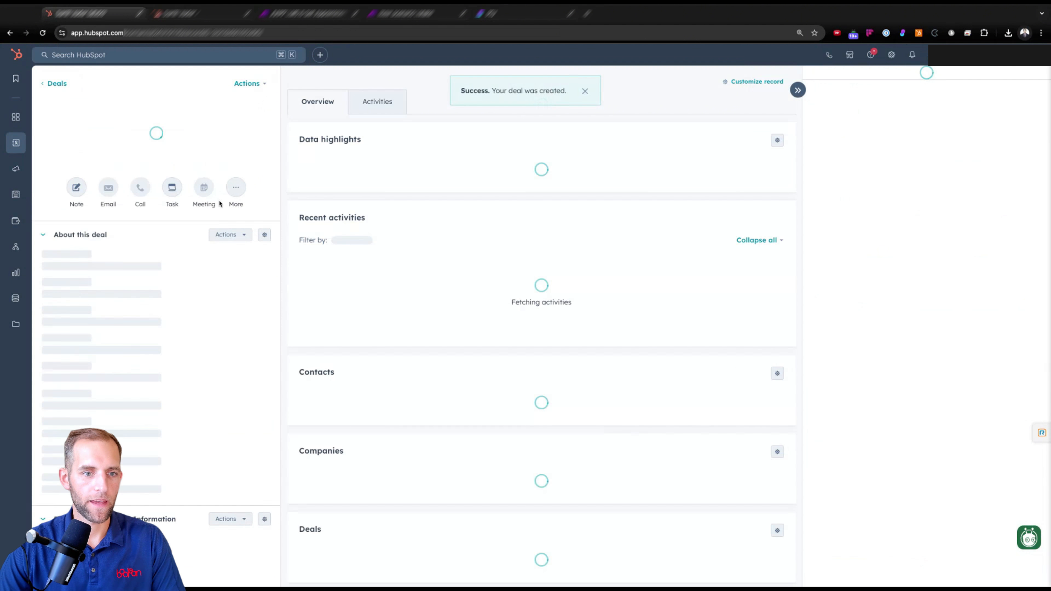
# Open the deal record's default view for customizing and create a new property list card in the left sidebar
pyautogui.click(266, 241)
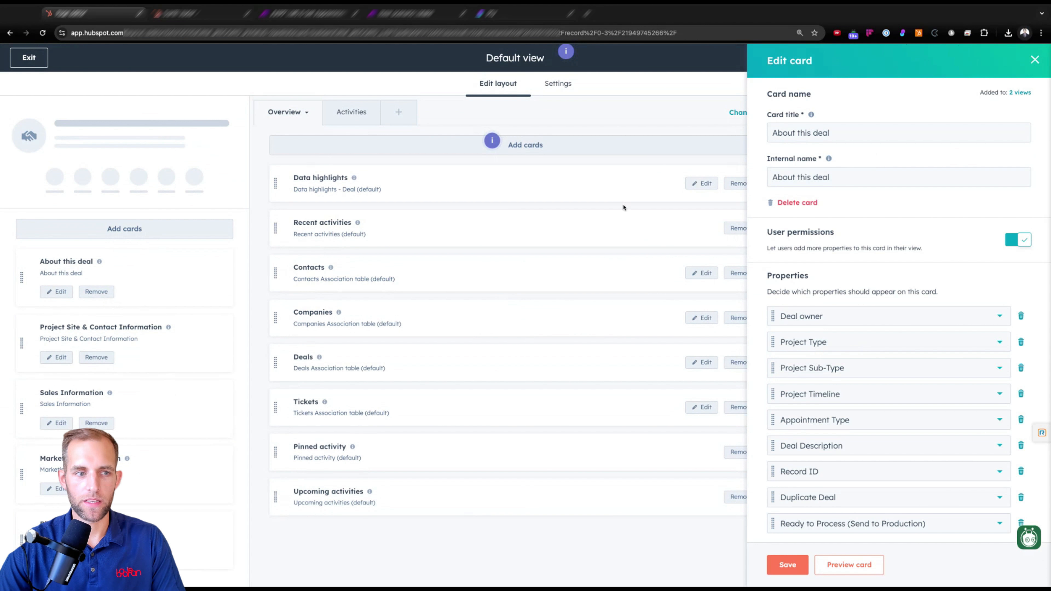
pyautogui.click(76, 236)
pyautogui.click(998, 99)
pyautogui.click(844, 137)
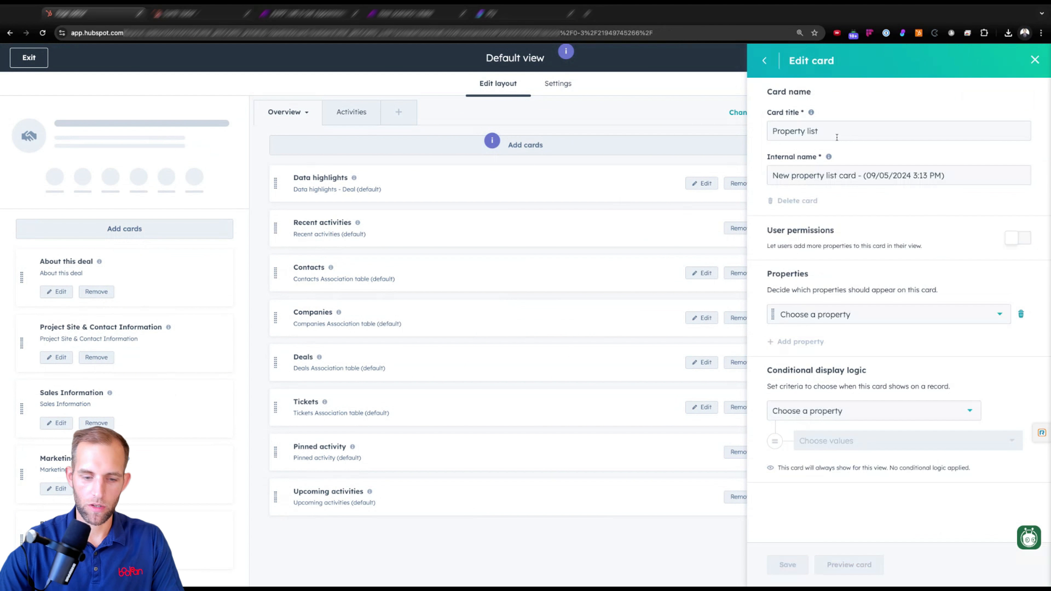
# Set both the card title and the internal name to "Qualification Questions"
pyautogui.tripleClick(806, 133)
pyautogui.write('Q')
pyautogui.press('super+a')
pyautogui.press('super+c')
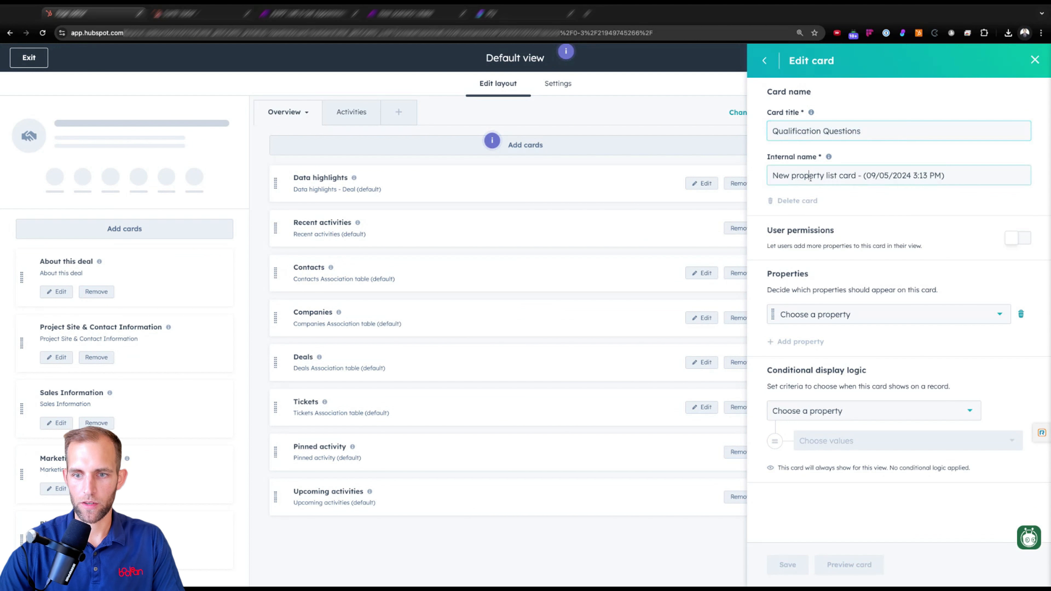
pyautogui.tripleClick(811, 176)
pyautogui.press('super+v')
# Add Project Type, Deal Description, Project Contact First Name, Last Name, Email and Phone, and Source to the card's properties
pyautogui.click(814, 319)
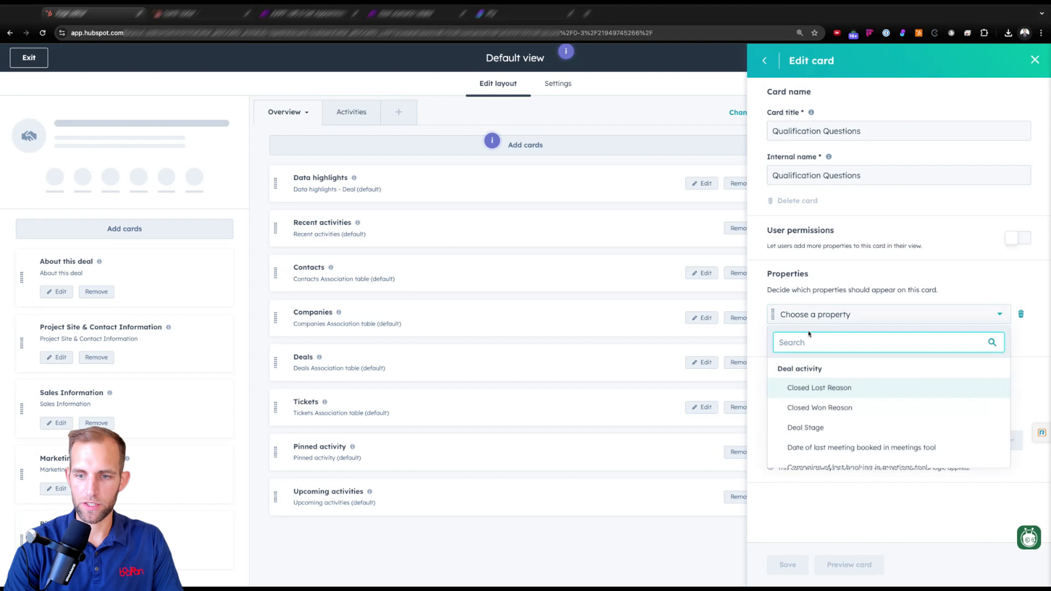
pyautogui.write('pro')
pyautogui.write('email')
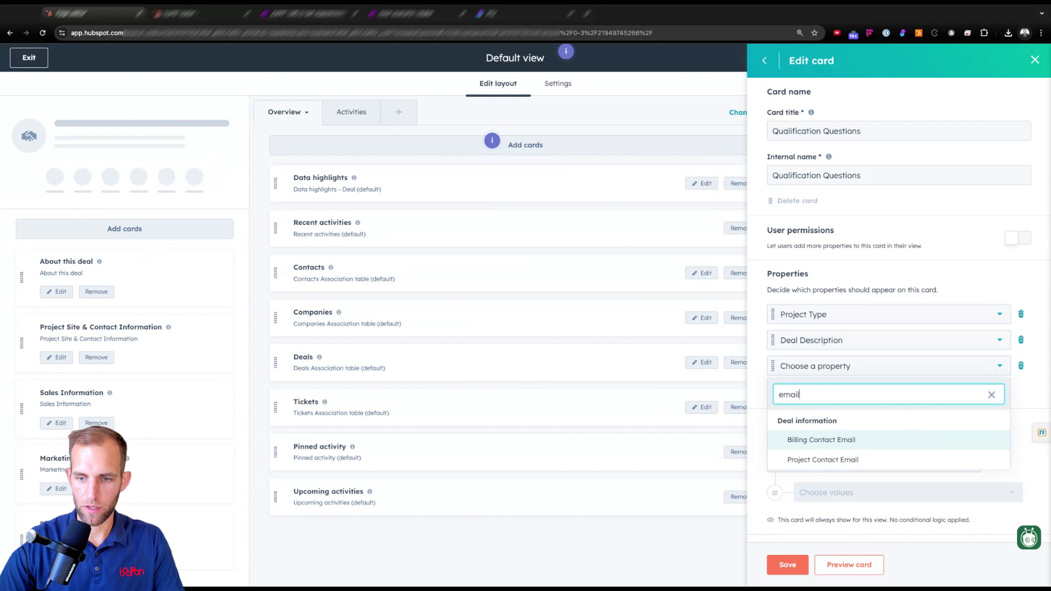
pyautogui.click(824, 459)
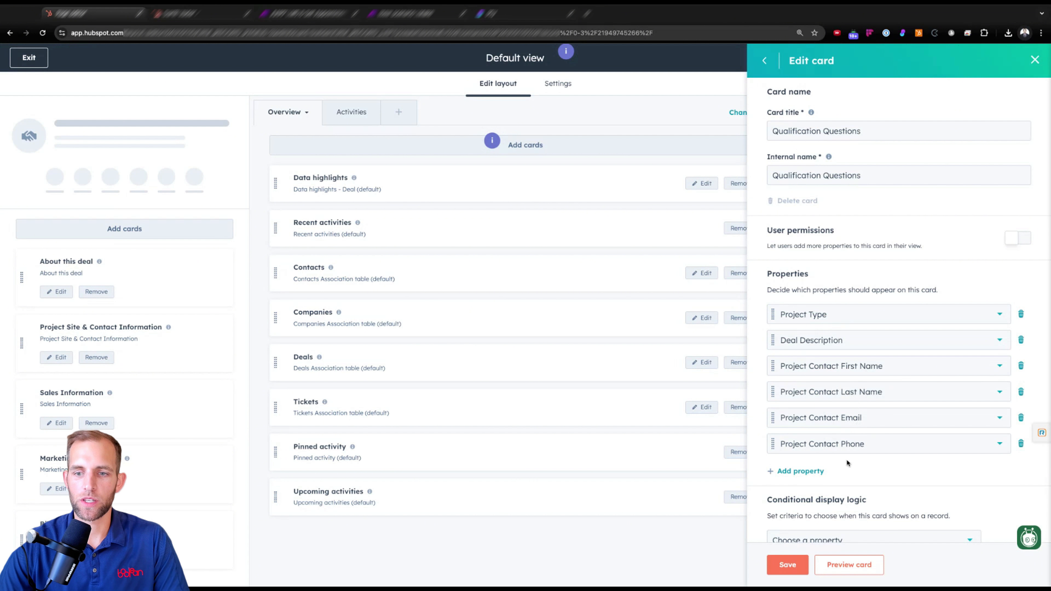
pyautogui.click(799, 471)
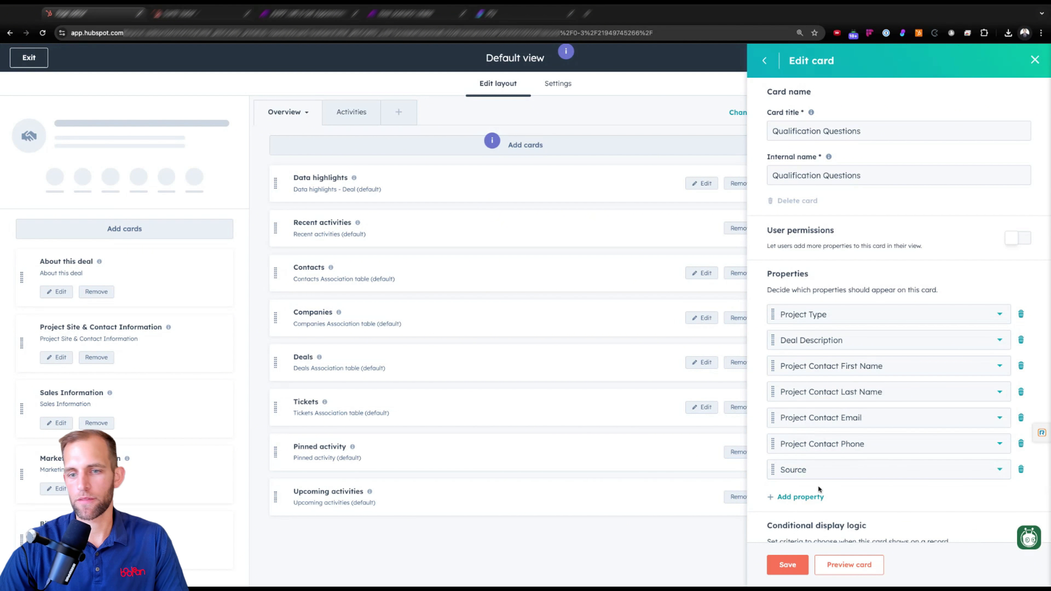
# Add the Deal owner and Autofill YCBM - Booking Link properties to the card
pyautogui.click(792, 496)
pyautogui.click(799, 524)
pyautogui.write('link')
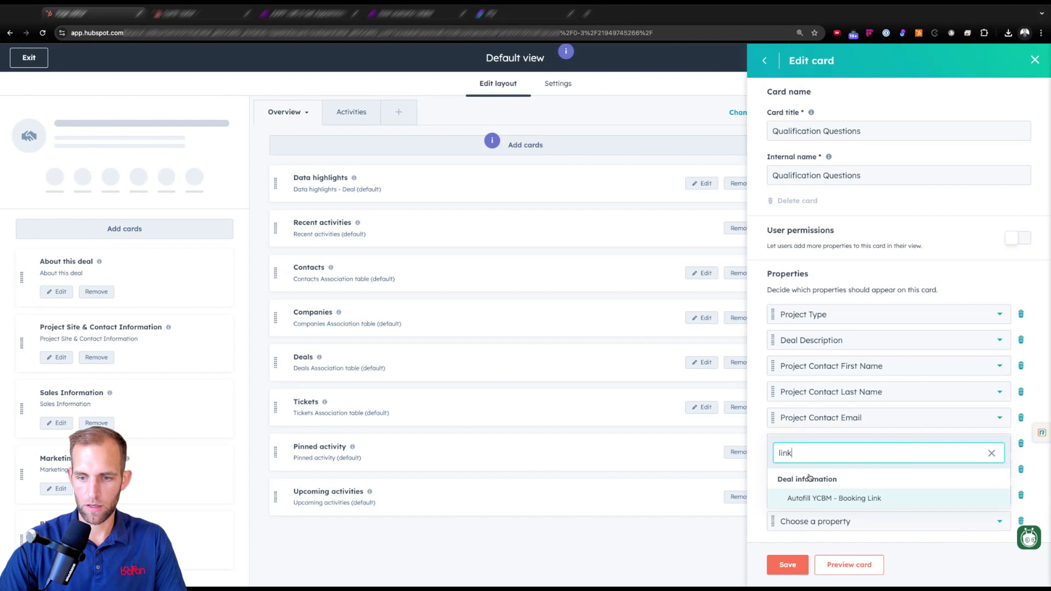
pyautogui.click(828, 500)
pyautogui.scroll(-2, 811, 489)
# Add the "No Calendar Event Needed -> Move to Sales Pipeline" property to the card and save the card
pyautogui.click(801, 477)
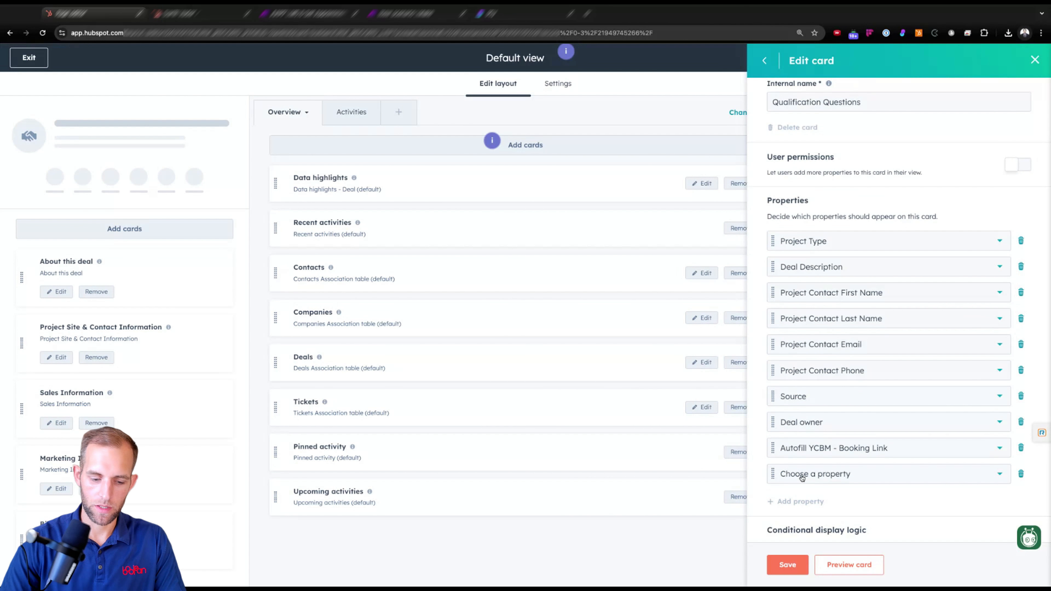
pyautogui.click(803, 475)
pyautogui.write('no ')
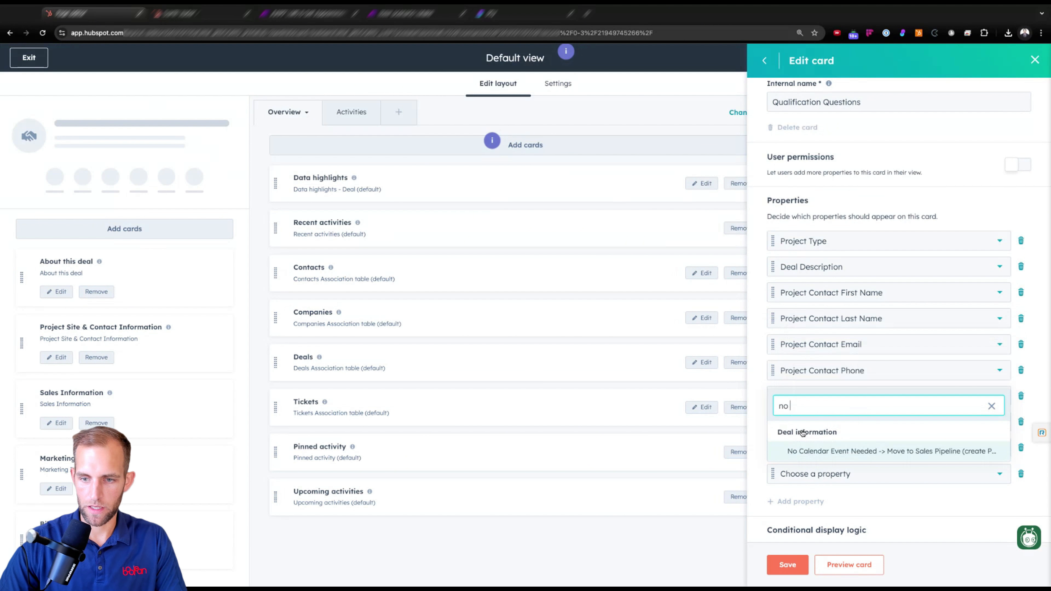
pyautogui.write('c')
pyautogui.click(809, 451)
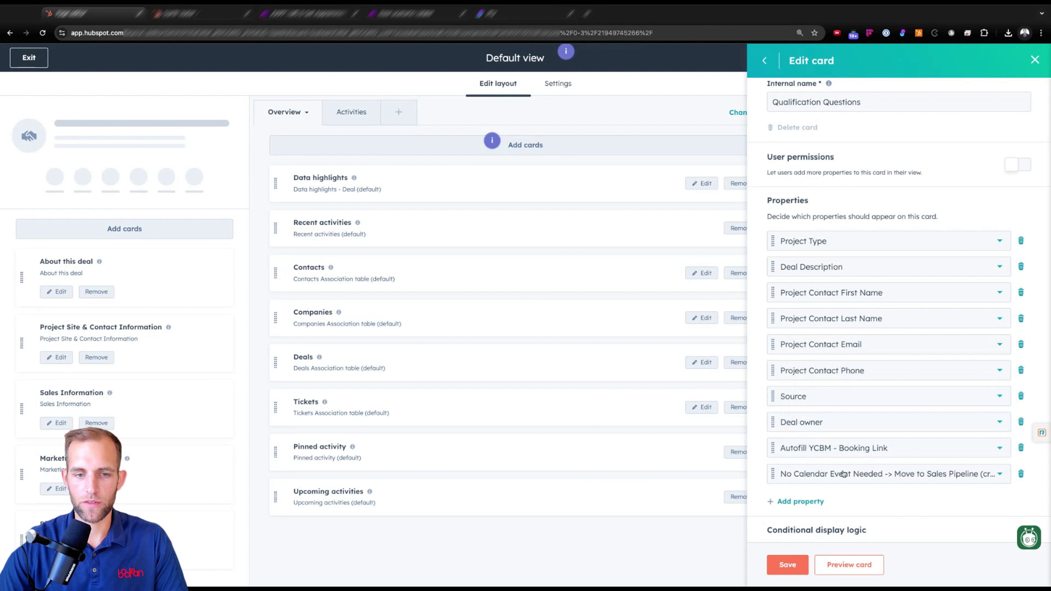
pyautogui.click(787, 565)
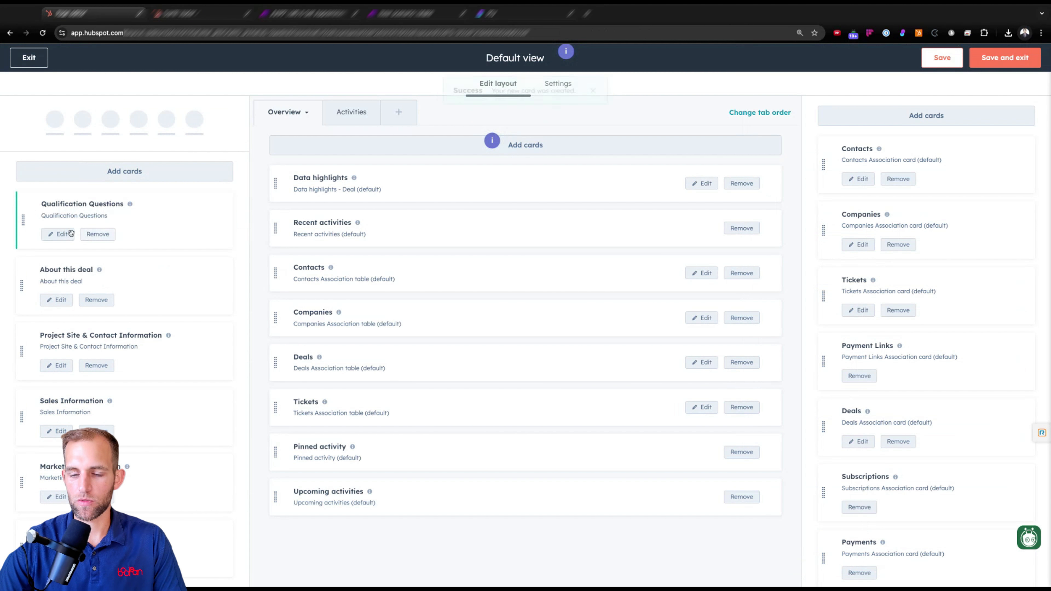
# Edit the Qualification Questions card and base its conditional logic on the Deal Stage property
pyautogui.click(57, 234)
pyautogui.scroll(-5, 833, 432)
pyautogui.click(806, 471)
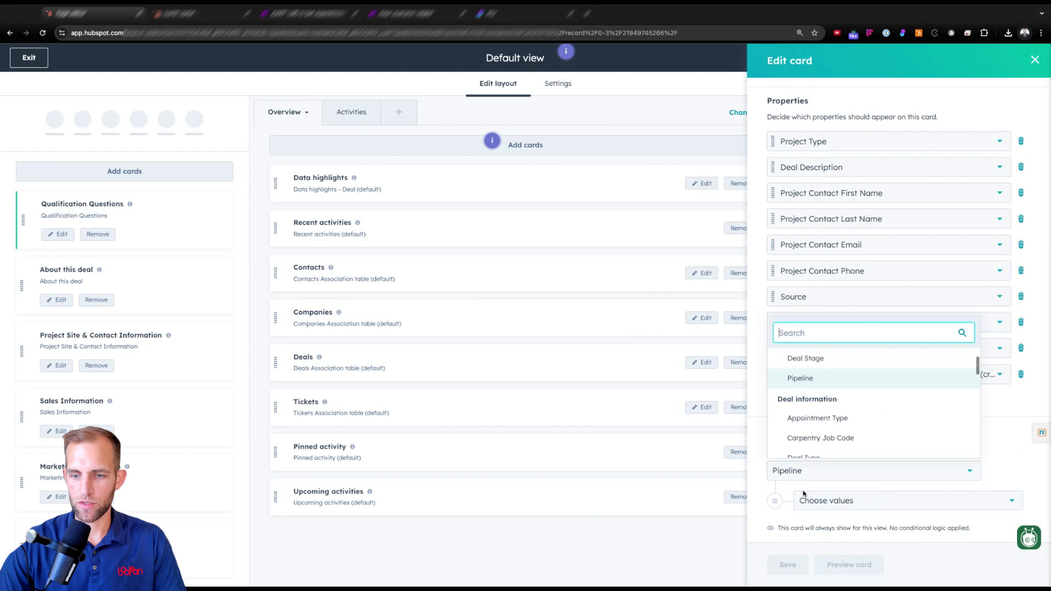
pyautogui.click(814, 364)
pyautogui.click(819, 502)
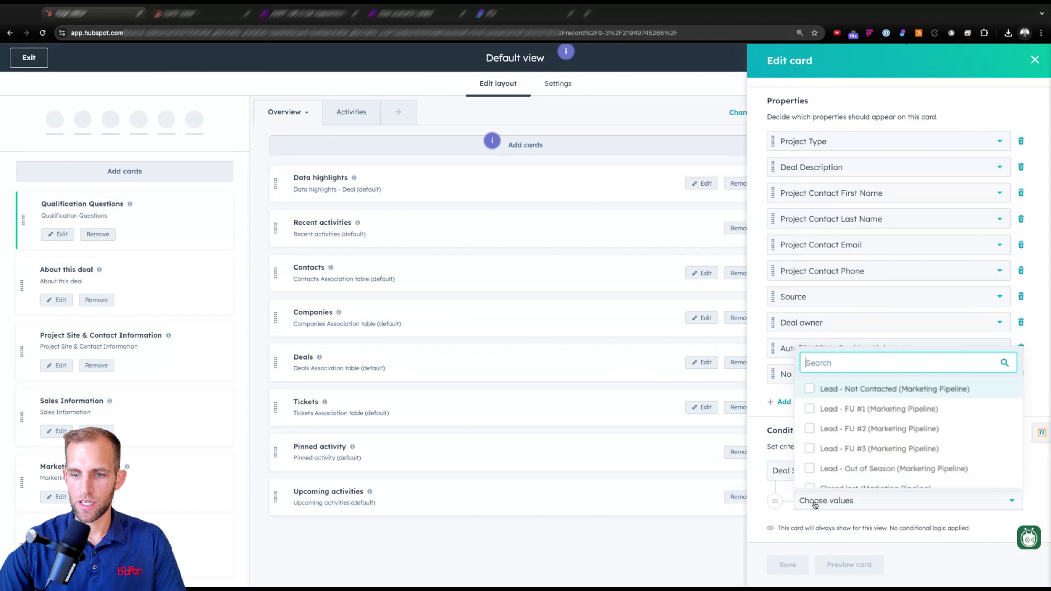
# Show the card for Marketing Pipeline stages Lead - Not Contacted, FU #1, FU #2, FU #3 and Out of Season, and save the card and view
pyautogui.click(811, 390)
pyautogui.click(810, 409)
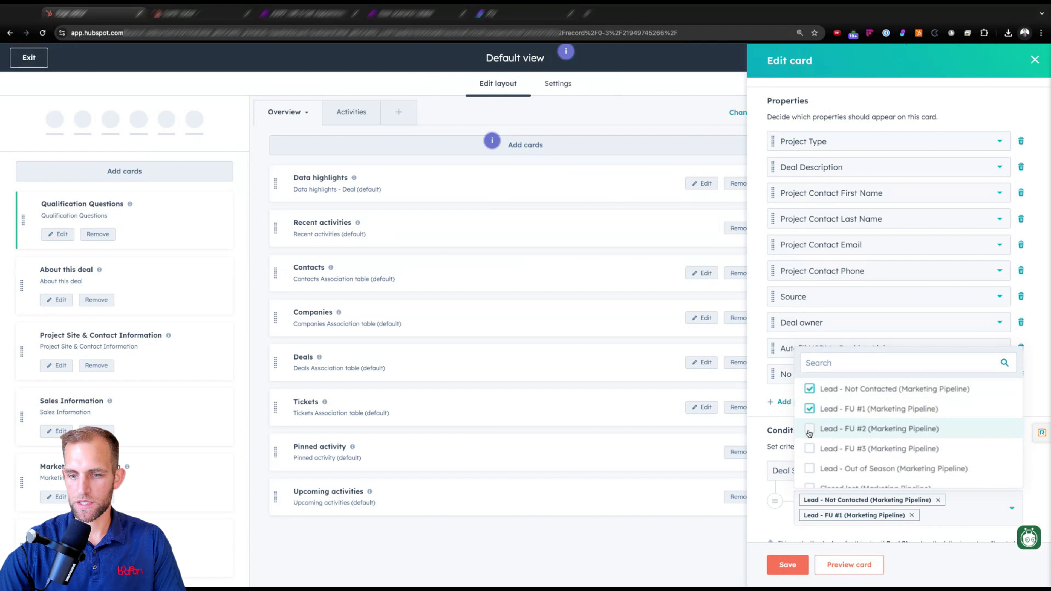
pyautogui.click(810, 429)
pyautogui.click(810, 448)
pyautogui.click(809, 469)
pyautogui.scroll(-1, 821, 472)
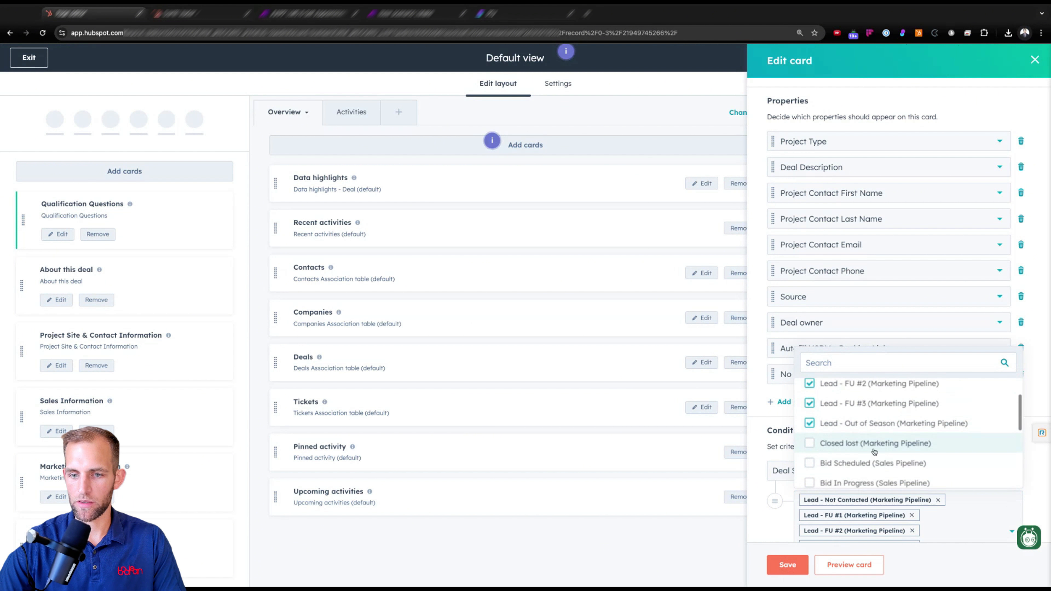
pyautogui.click(788, 564)
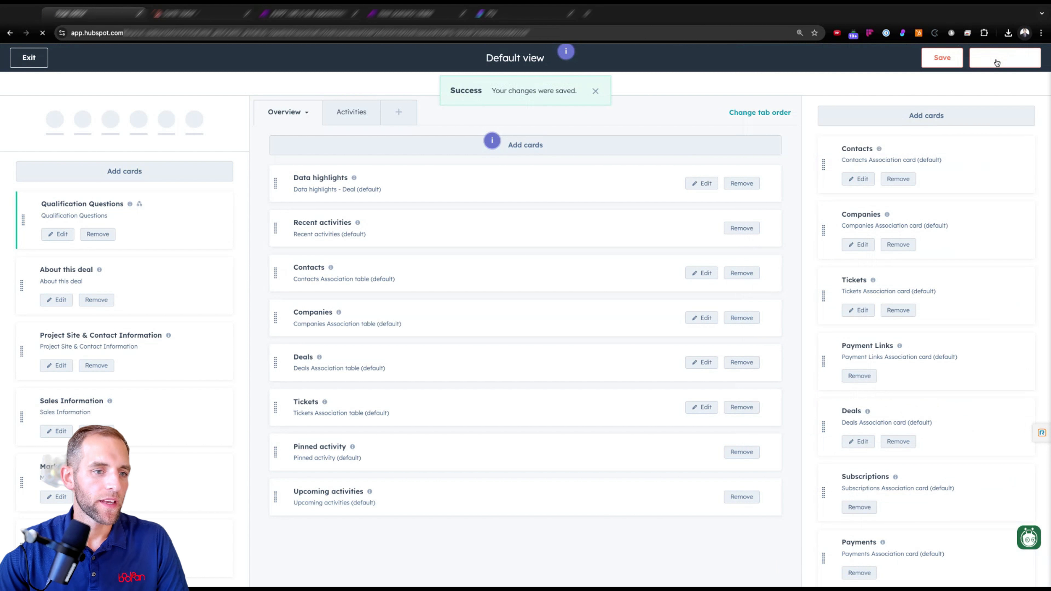
pyautogui.click(1002, 57)
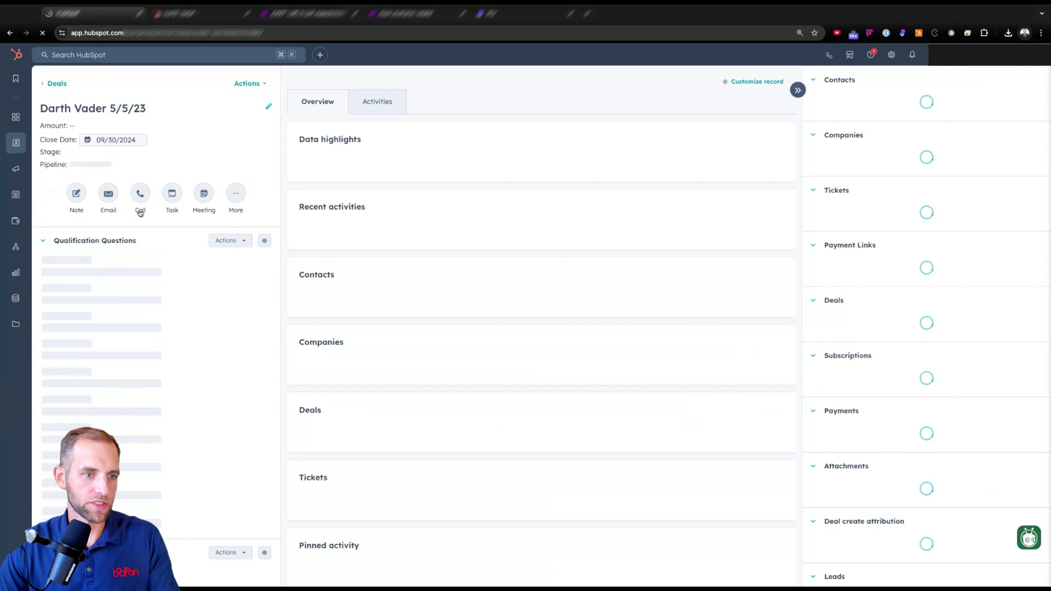
# Set the deal's Project Type to IPNT and EPNT and its Deal Description to "Test"
pyautogui.click(79, 249)
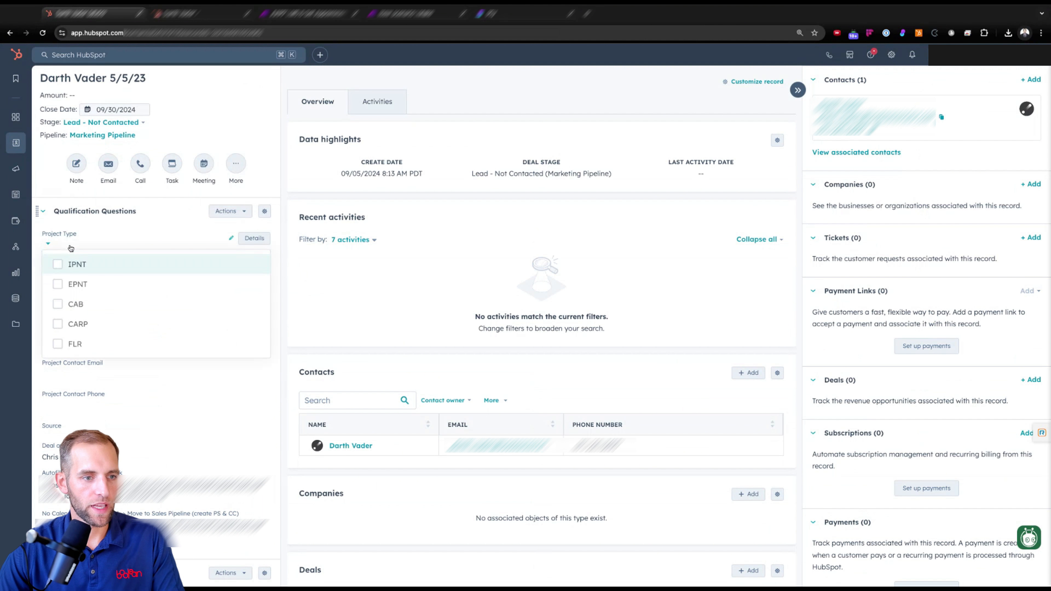
pyautogui.click(62, 267)
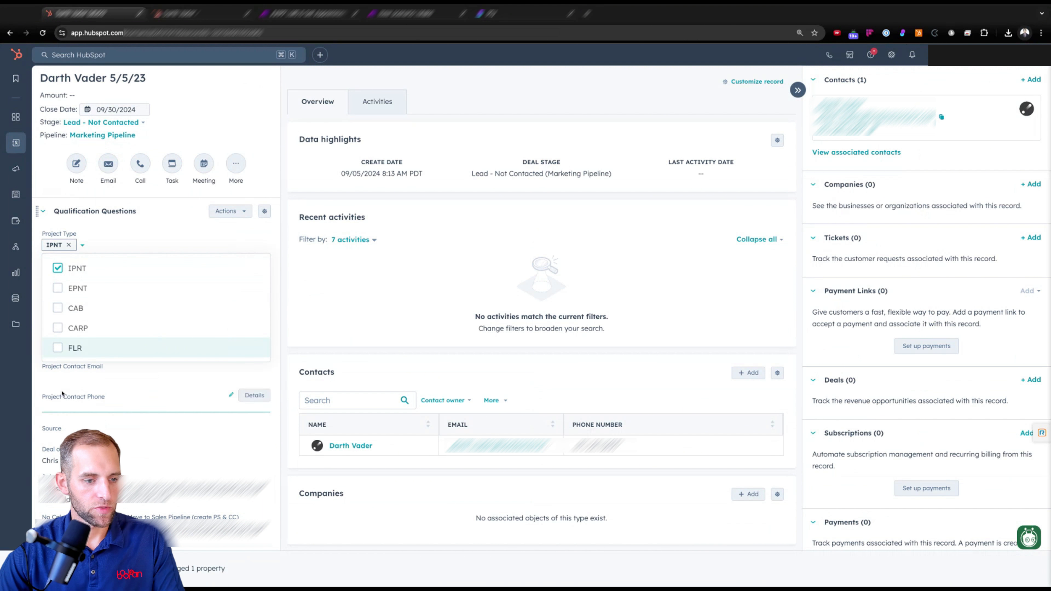
pyautogui.click(63, 288)
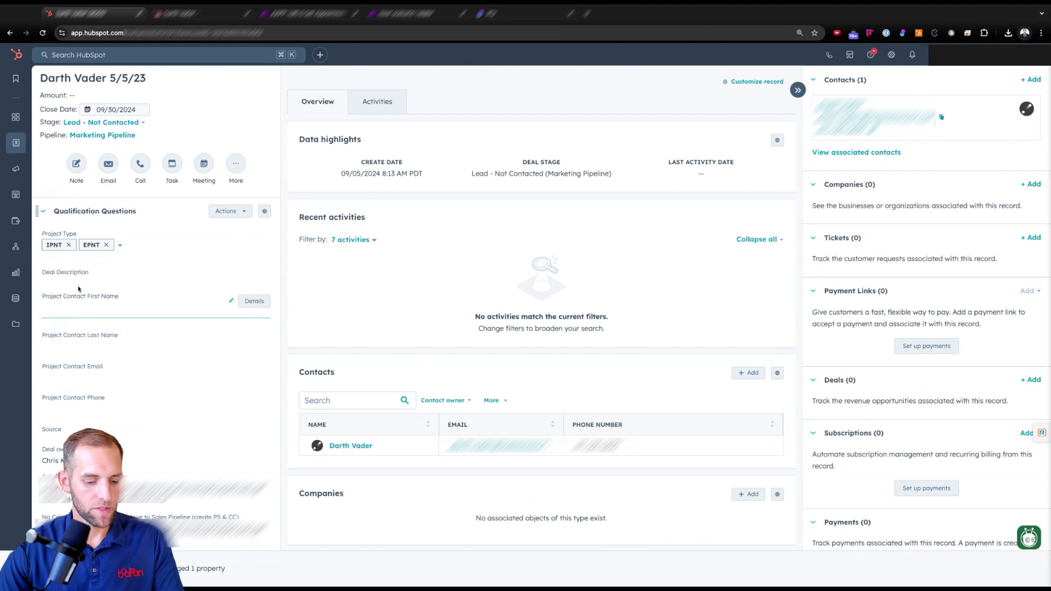
pyautogui.click(77, 284)
pyautogui.write('Test')
pyautogui.press('Tab')
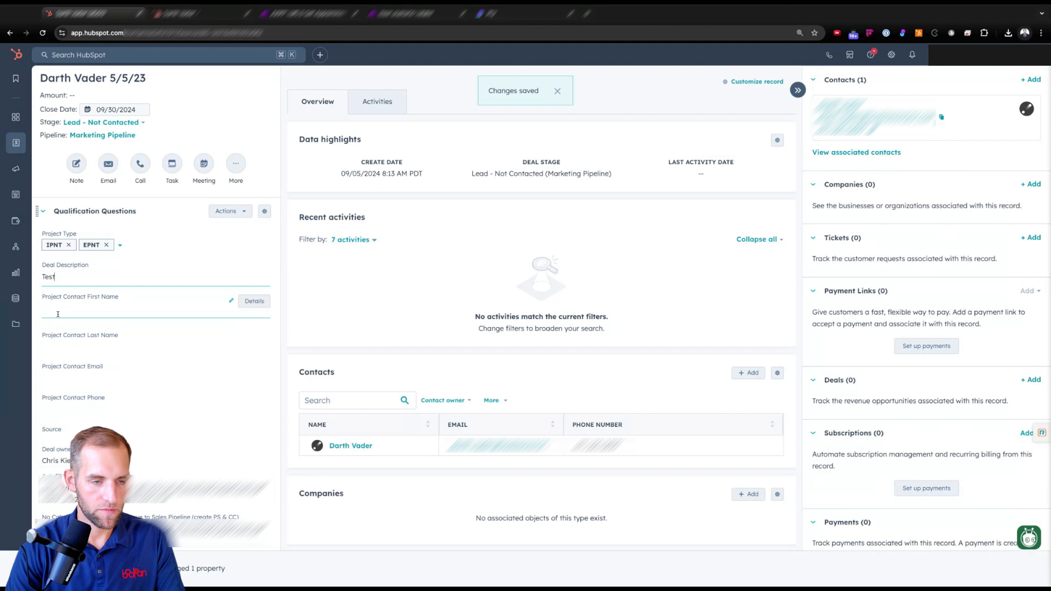
# Fill in only the contact's first name as the Project Contact First Name, leaving Last Name and Email empty
pyautogui.write('Darth Vader')
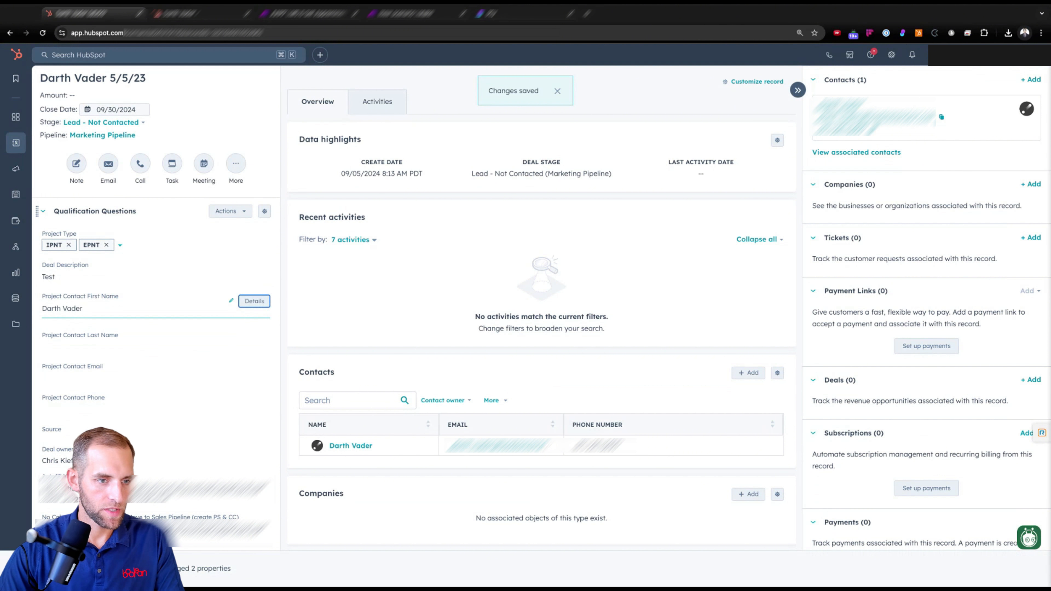
pyautogui.doubleClick(66, 309)
pyautogui.press('BackSpace')
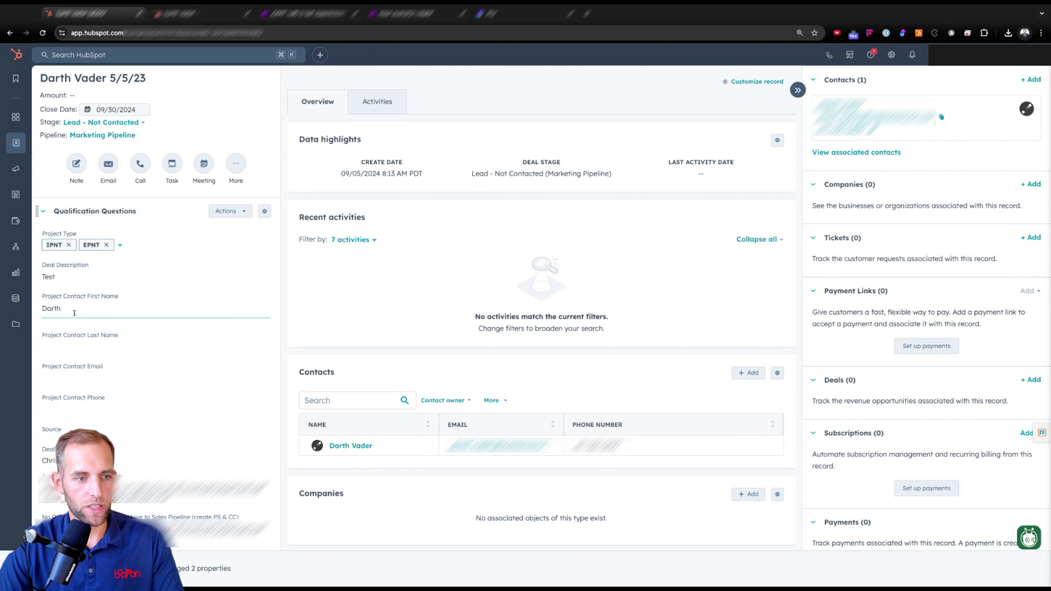
pyautogui.click(88, 341)
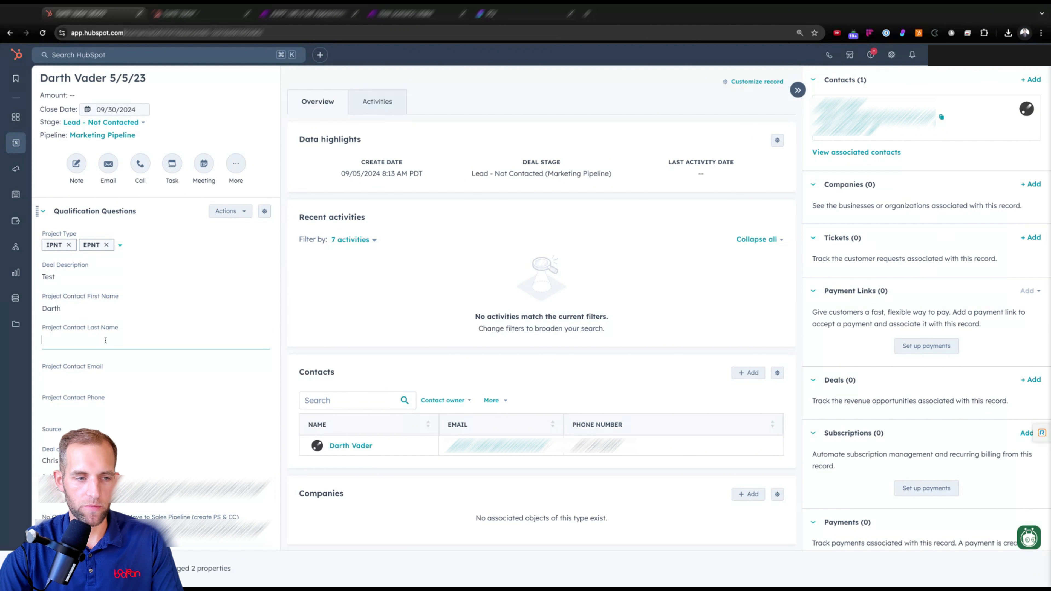
pyautogui.click(101, 369)
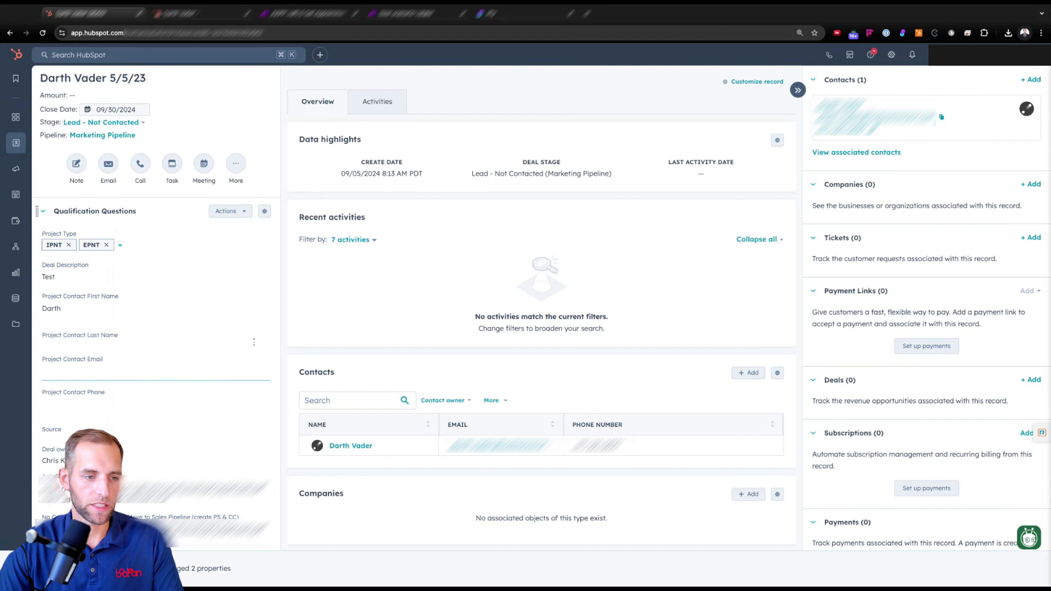
# Set the Source to Web Search, assign a different deal owner, and save the deal
pyautogui.scroll(-2, 108, 386)
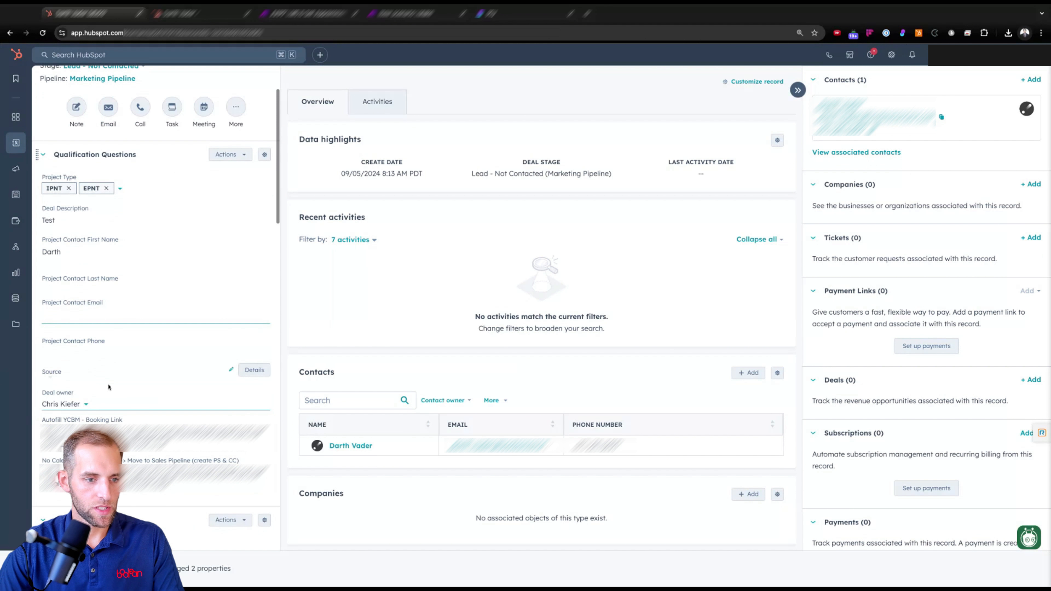
pyautogui.click(92, 381)
pyautogui.click(97, 463)
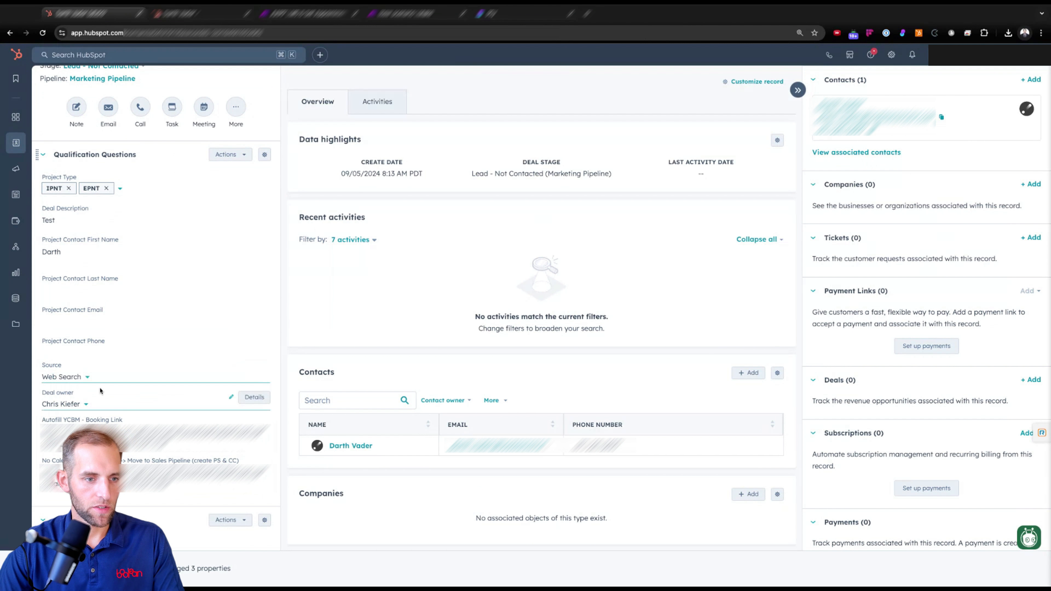
pyautogui.scroll(-2, 100, 390)
pyautogui.click(70, 350)
pyautogui.click(74, 398)
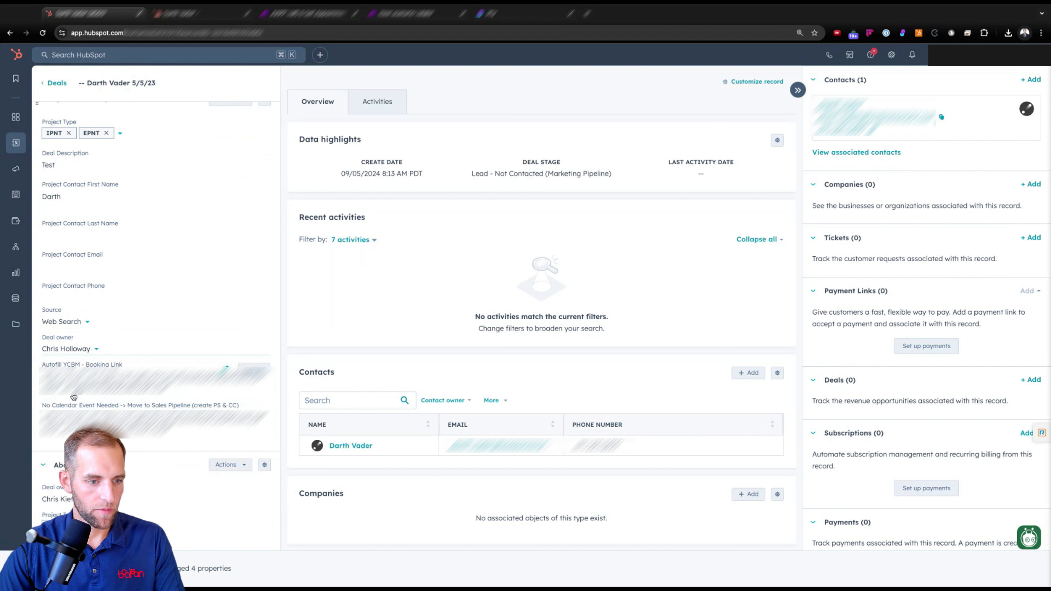
pyautogui.click(61, 568)
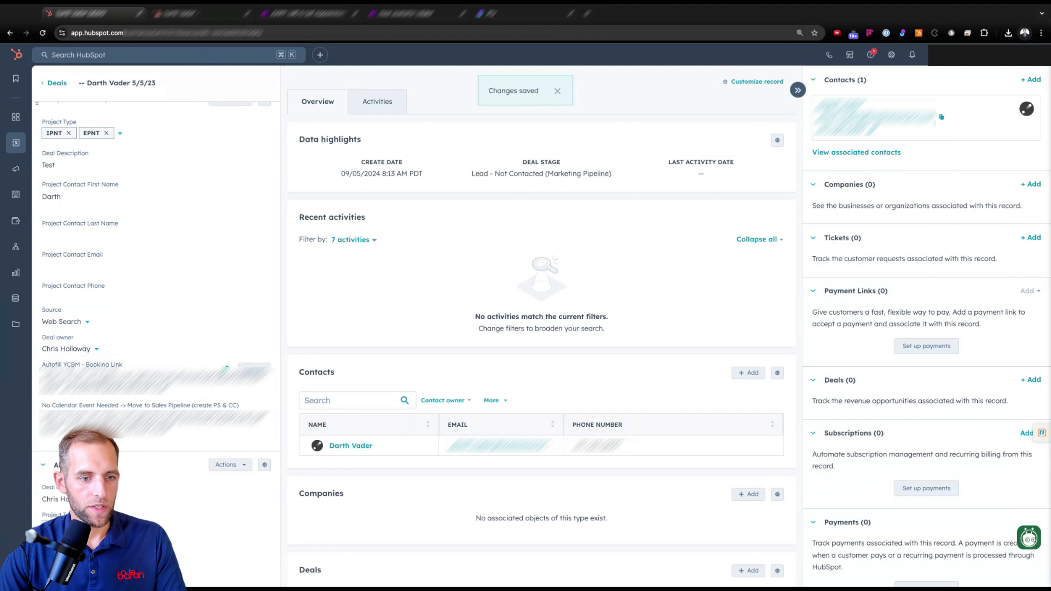
# Open the deal's Autofill YCBM booking link, switch to the Make scenario, and close the trigger webhook's settings
pyautogui.click(226, 370)
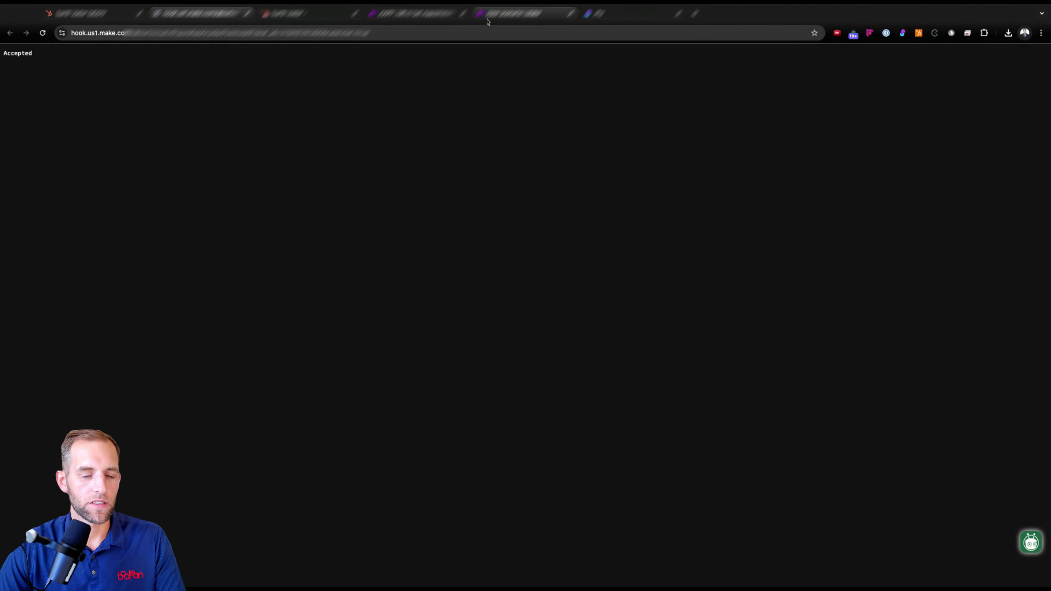
pyautogui.click(514, 13)
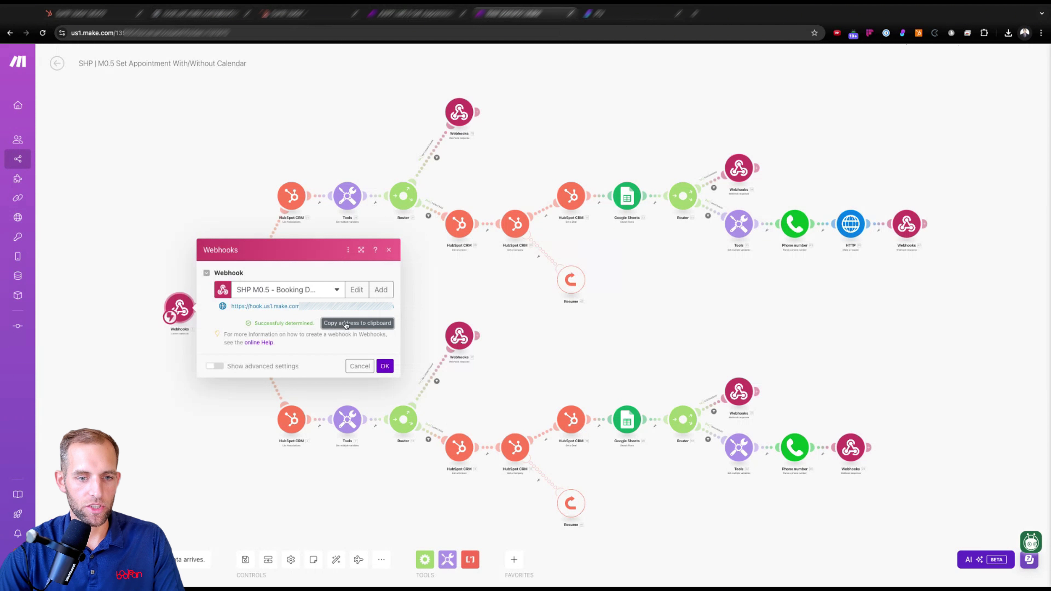
pyautogui.click(385, 367)
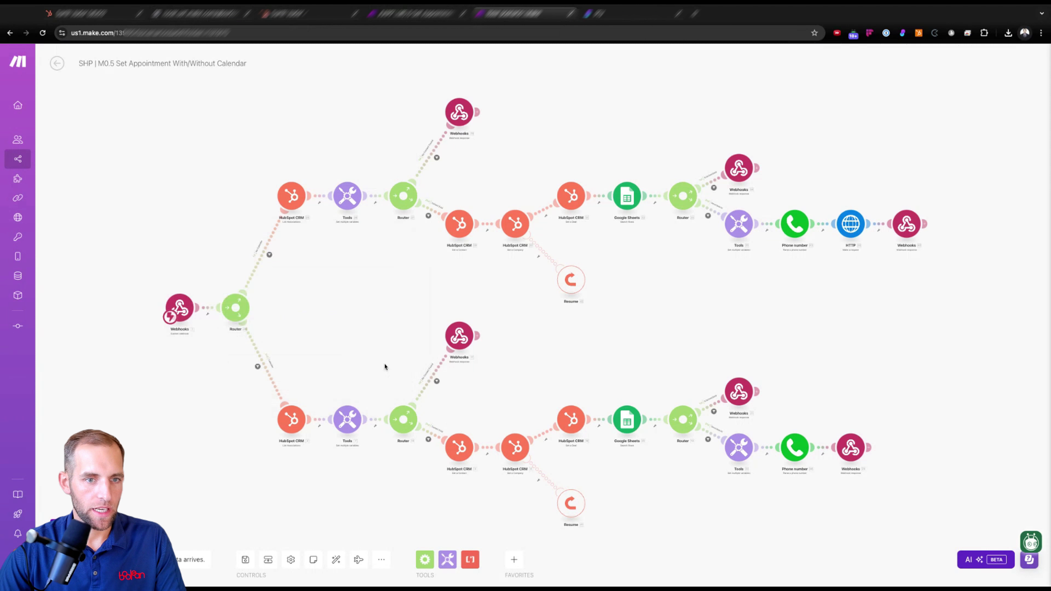
# Switch the first two HubSpot CRM modules in the scenario's upper branch to the client's HubSpot connection
pyautogui.click(291, 196)
pyautogui.click(364, 103)
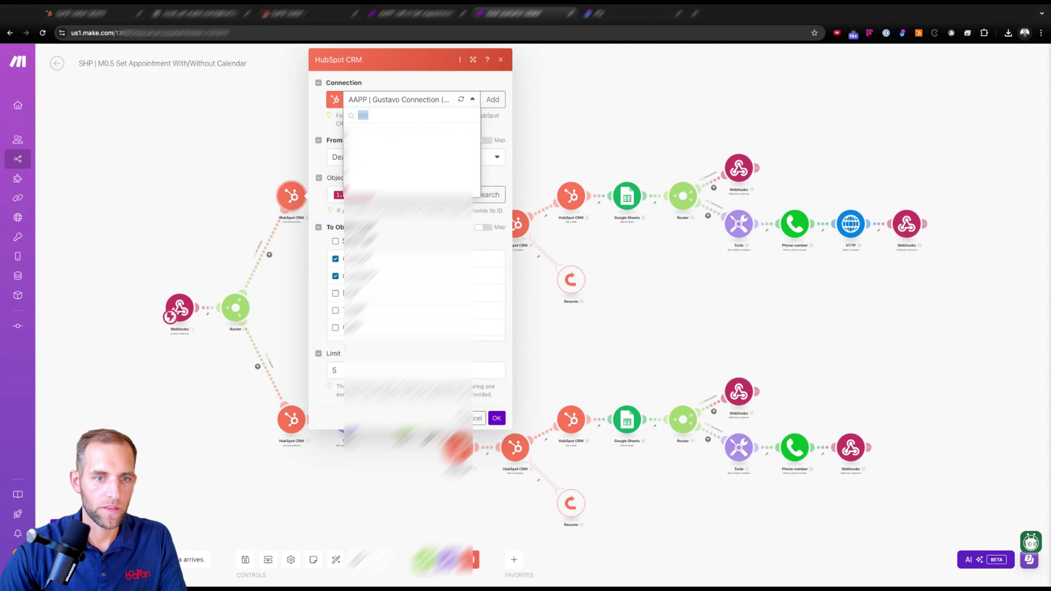
pyautogui.write('stev')
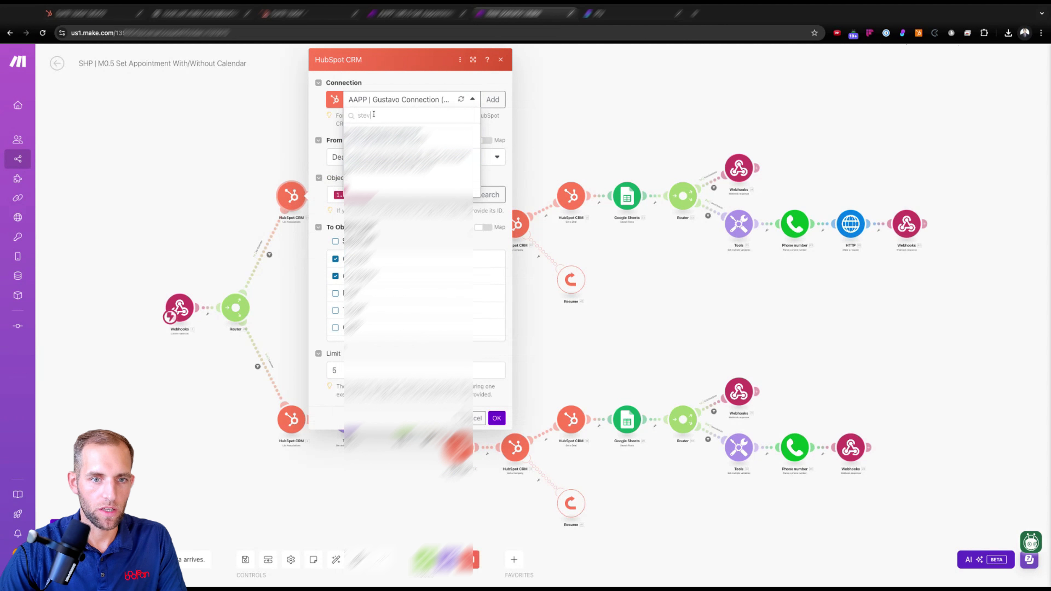
pyautogui.click(402, 136)
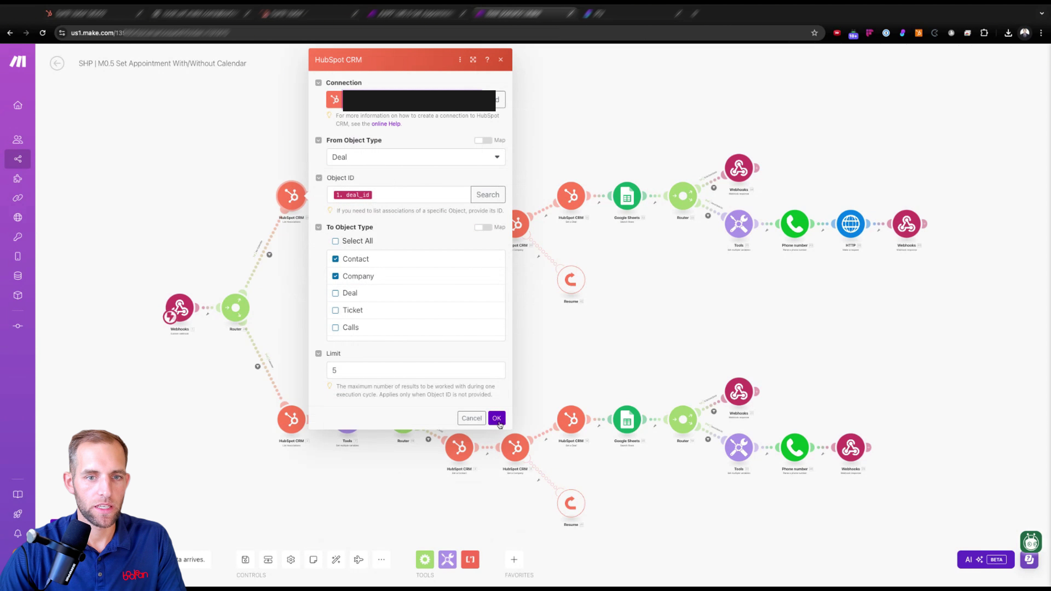
pyautogui.click(498, 421)
pyautogui.click(456, 223)
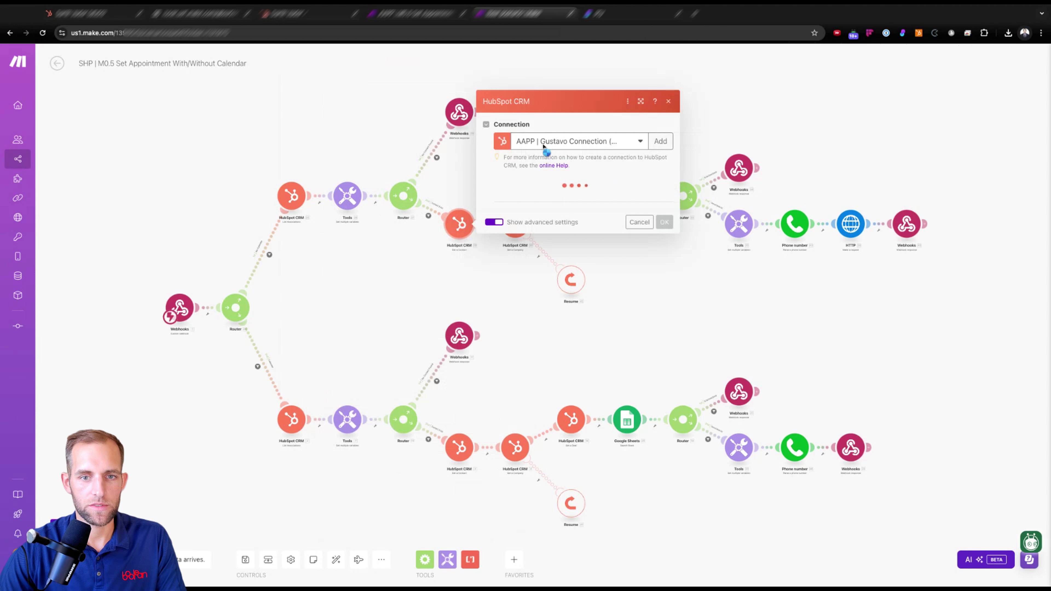
pyautogui.click(538, 203)
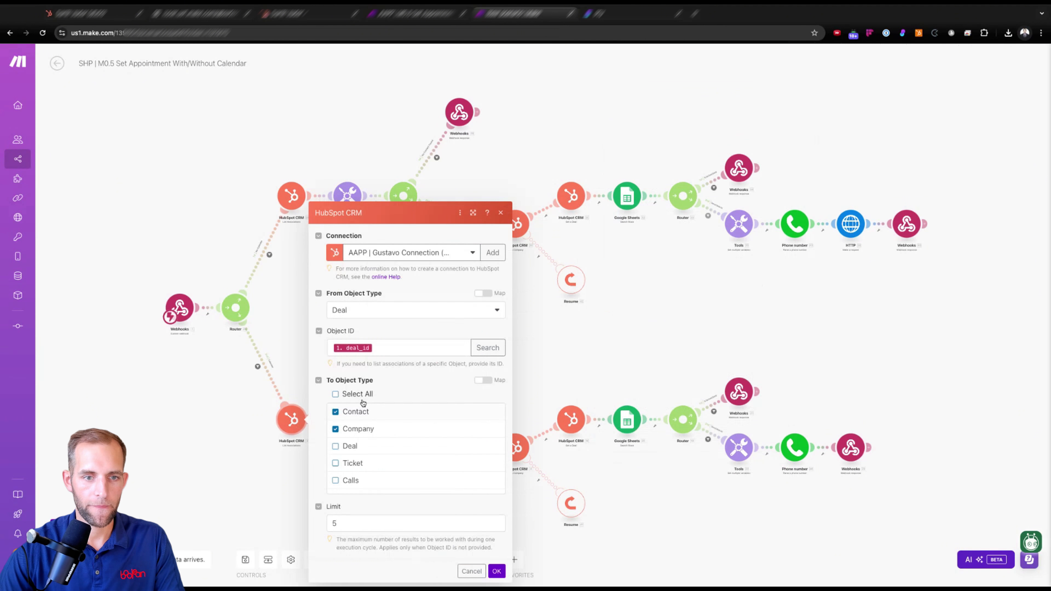
# Switch the HubSpot CRM modules in the scenario's lower branch to the client's HubSpot connection
pyautogui.click(461, 447)
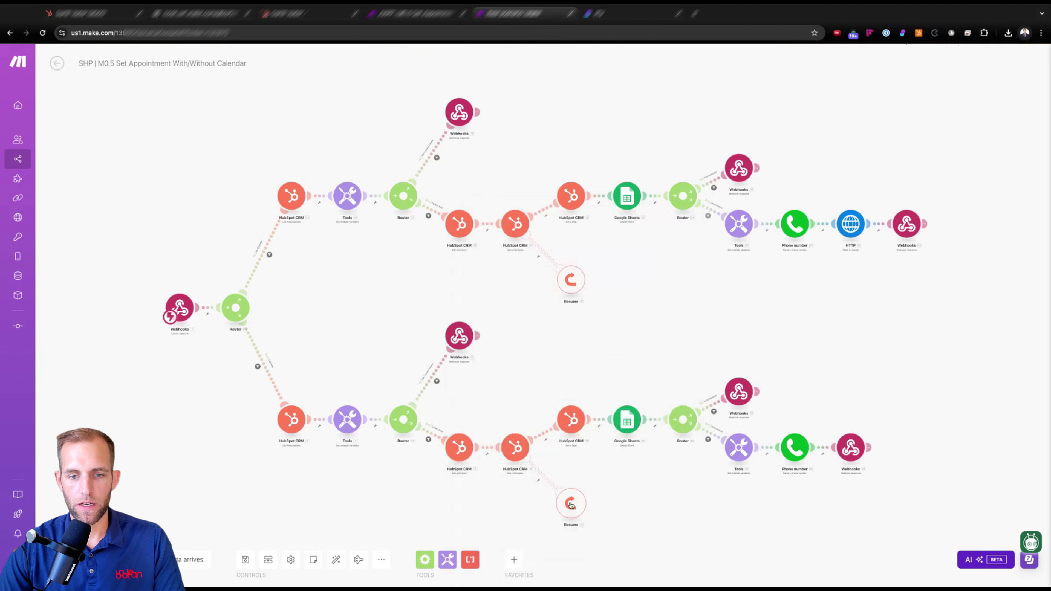
pyautogui.click(523, 441)
pyautogui.click(603, 422)
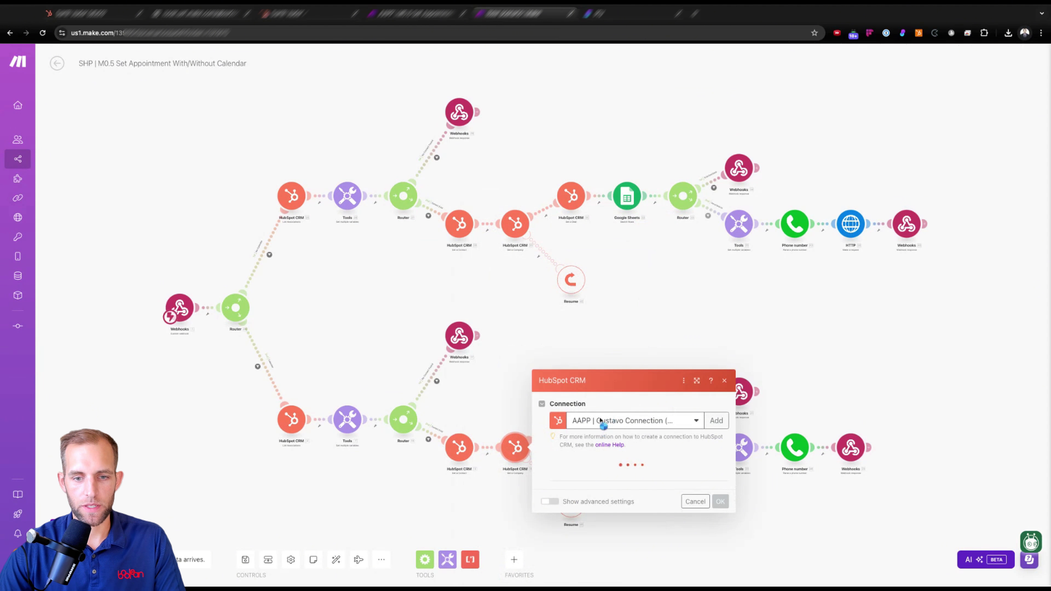
pyautogui.click(590, 422)
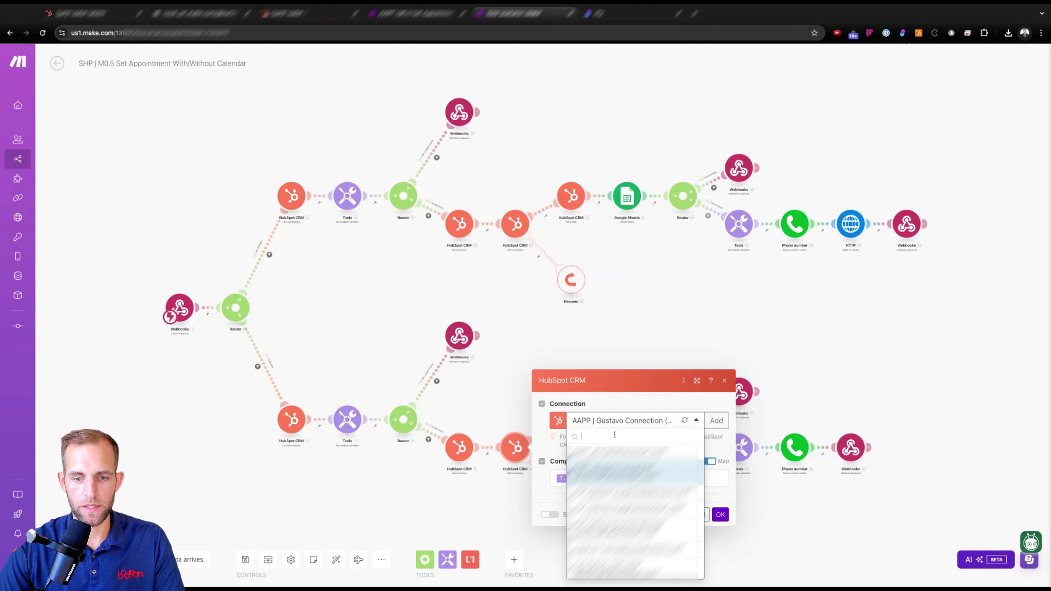
pyautogui.write('steve')
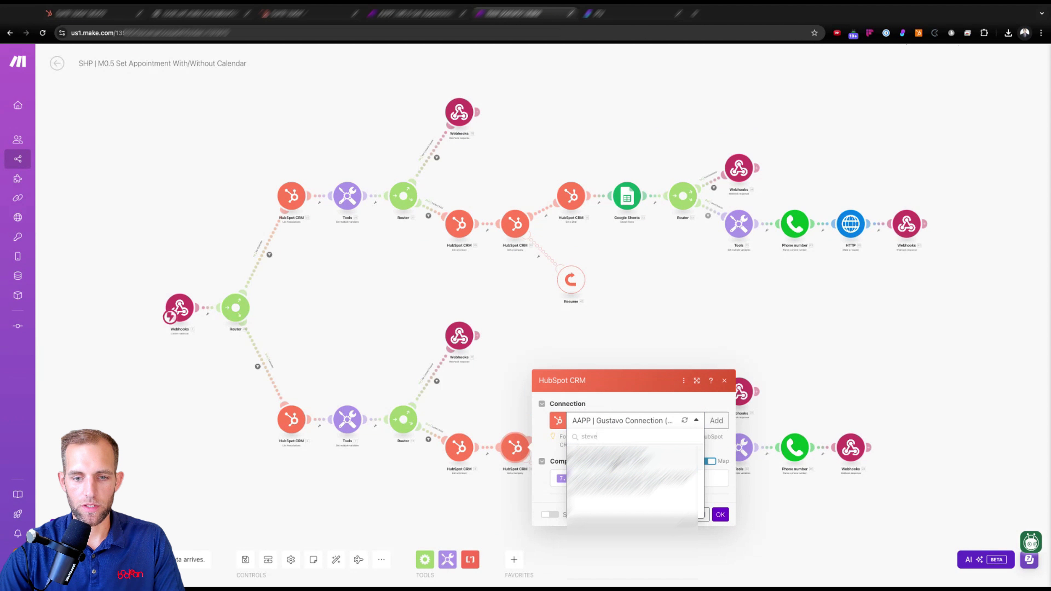
pyautogui.click(617, 461)
pyautogui.click(722, 502)
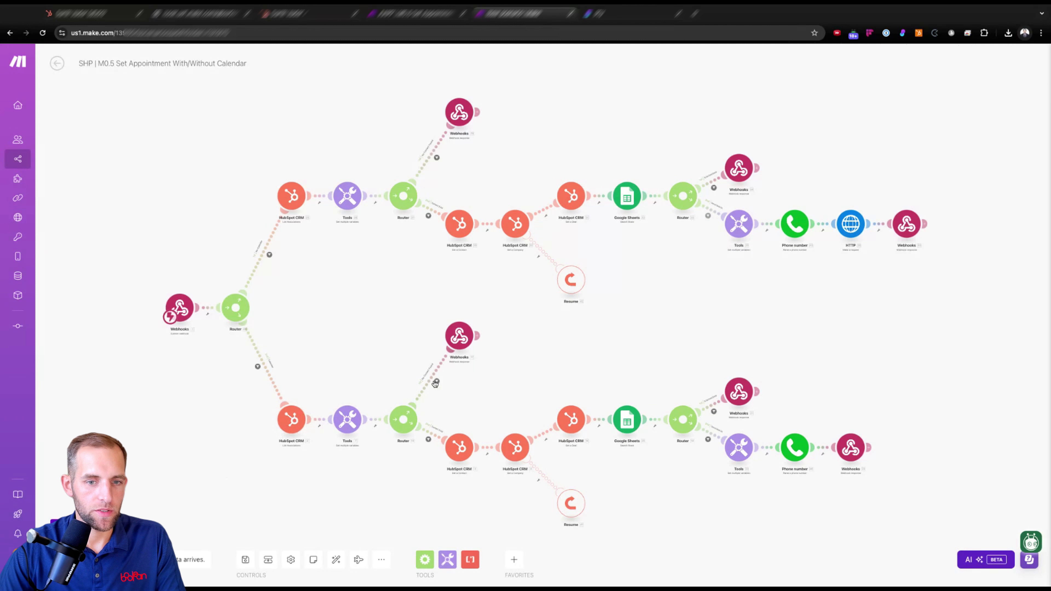
# Examine the webhook responses for missing contacts, invalid deal owners and successful runs across the scenario's branches
pyautogui.click(457, 338)
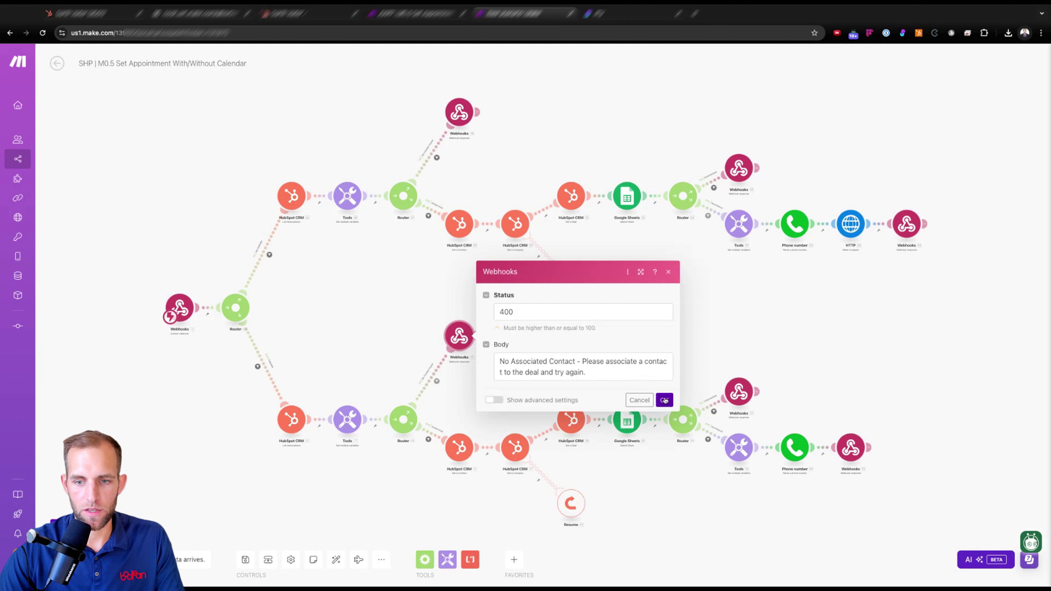
pyautogui.click(665, 401)
pyautogui.click(739, 391)
pyautogui.click(713, 336)
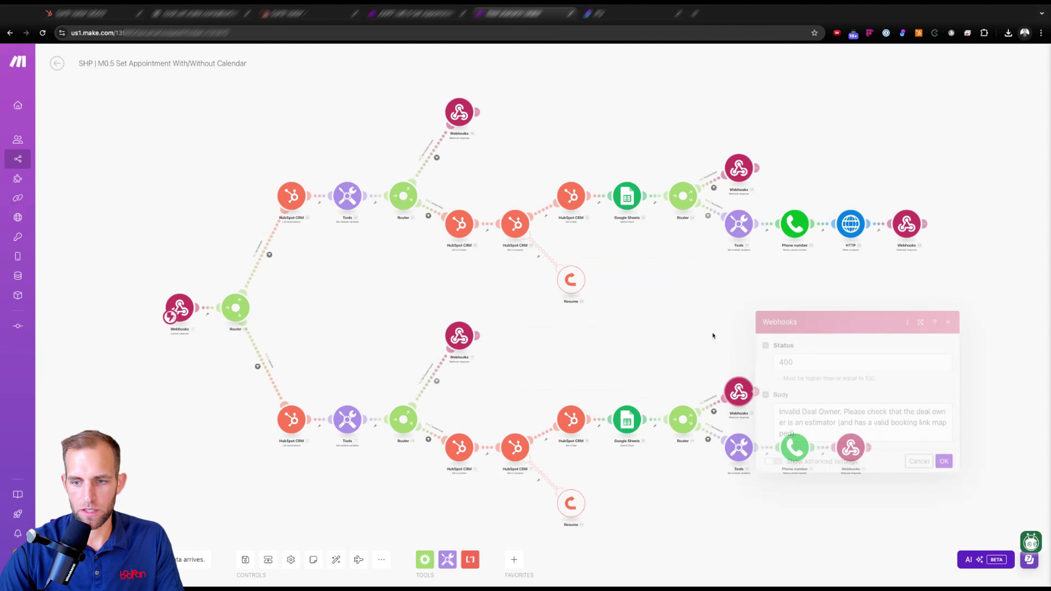
pyautogui.click(860, 447)
pyautogui.click(823, 356)
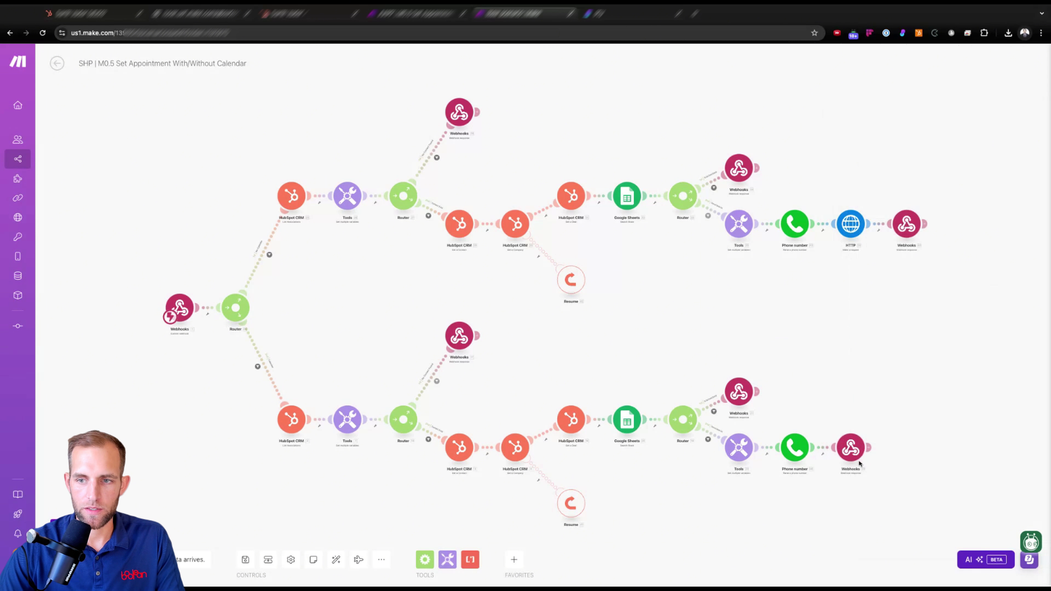
pyautogui.click(907, 224)
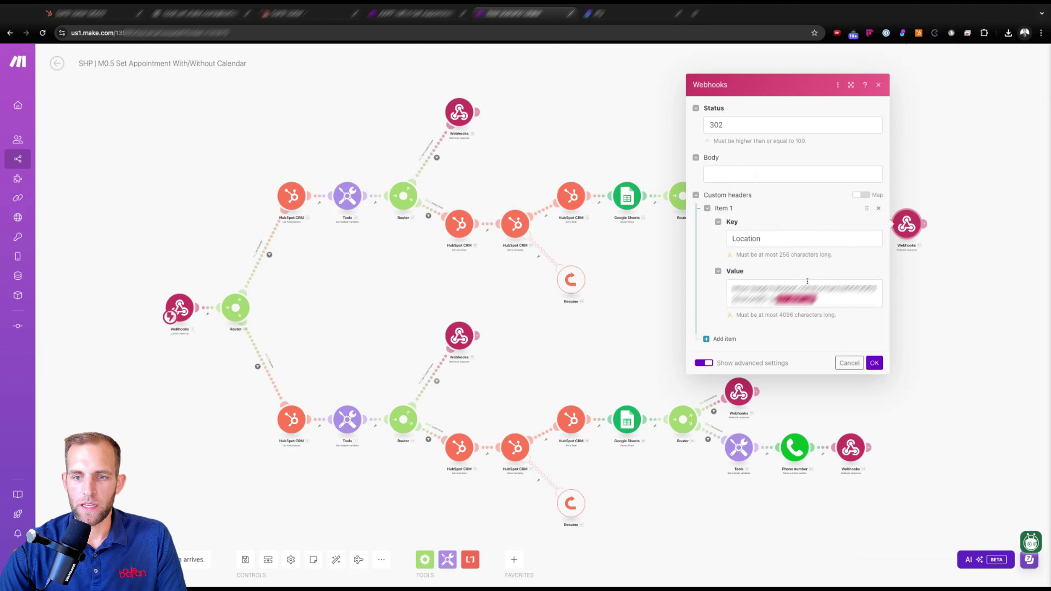
# Clear the mapped spreadsheet ID in the upper branch's Google Sheets module, disable mapping, and set its search method to Select from all
pyautogui.click(648, 330)
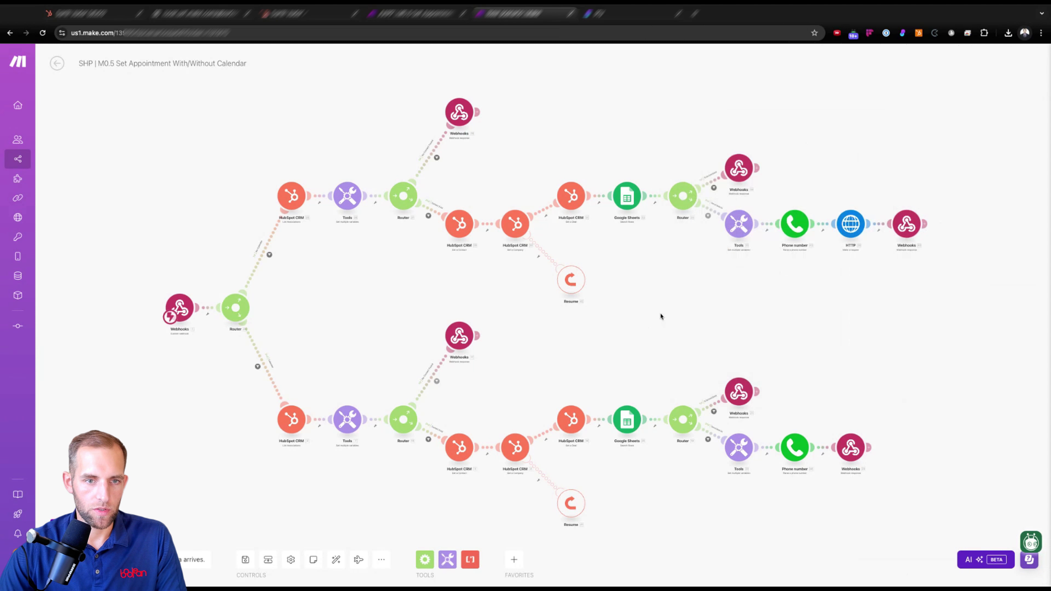
pyautogui.click(626, 196)
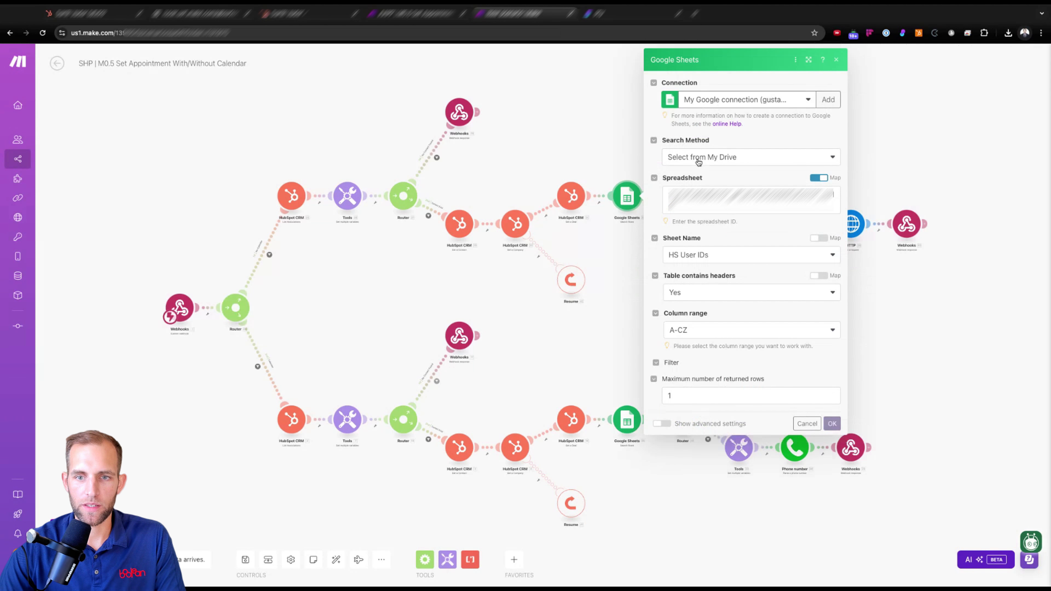
pyautogui.click(729, 200)
pyautogui.press('super+a')
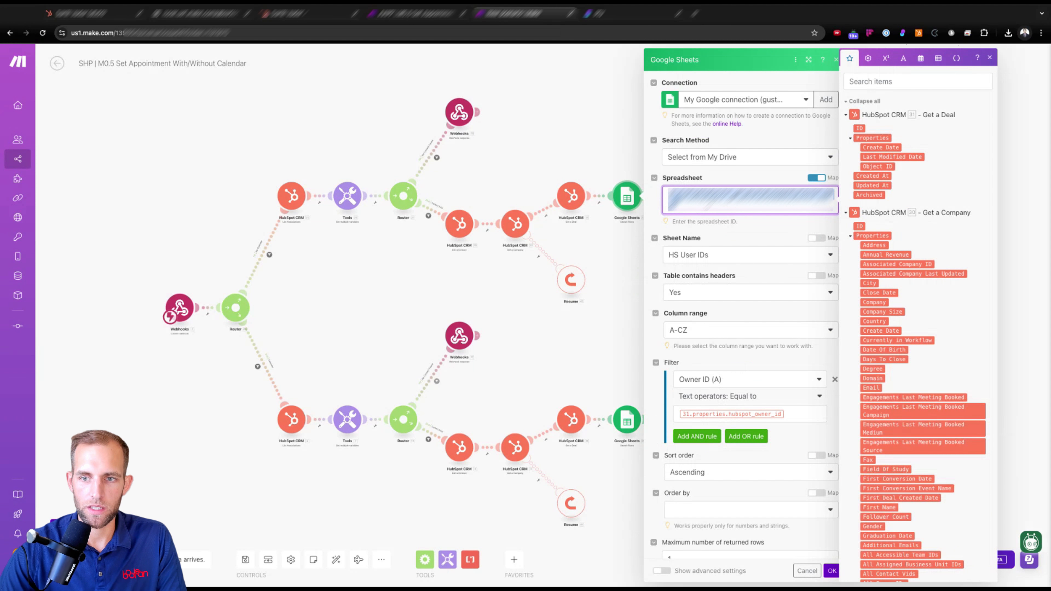
pyautogui.press('BackSpace')
pyautogui.click(822, 179)
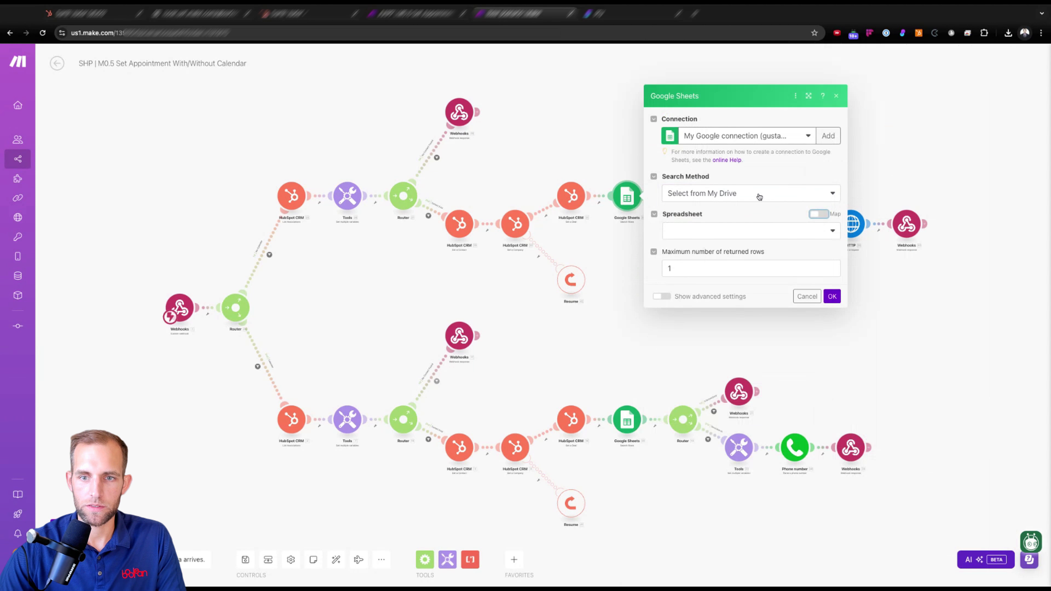
pyautogui.click(759, 198)
pyautogui.click(700, 225)
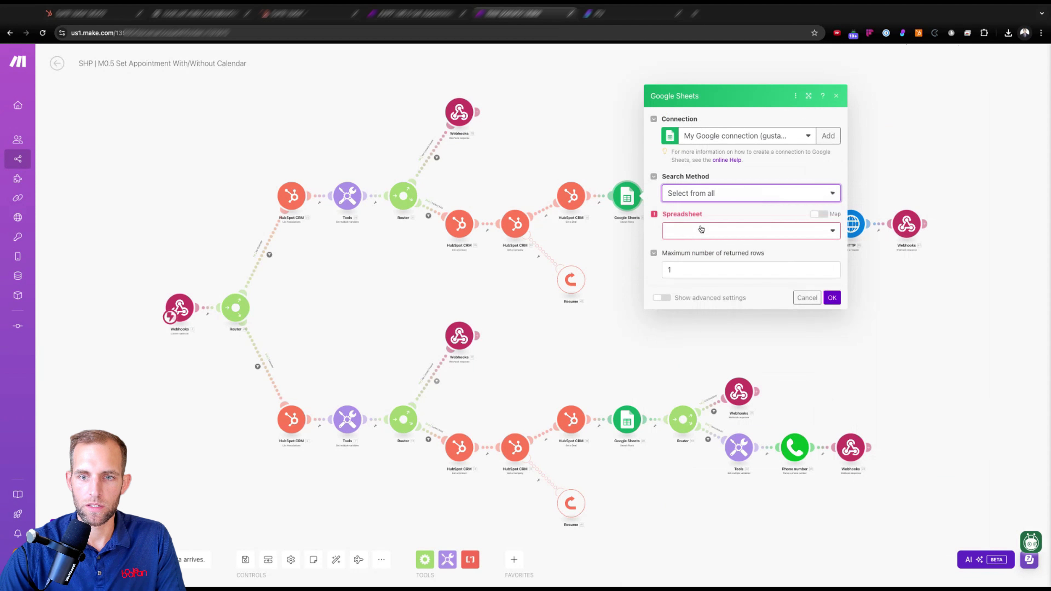
# Open the client's Master Automation Planning - HubSpot User IDs and Information spreadsheet in a new browser tab
pyautogui.click(698, 13)
pyautogui.write('steve')
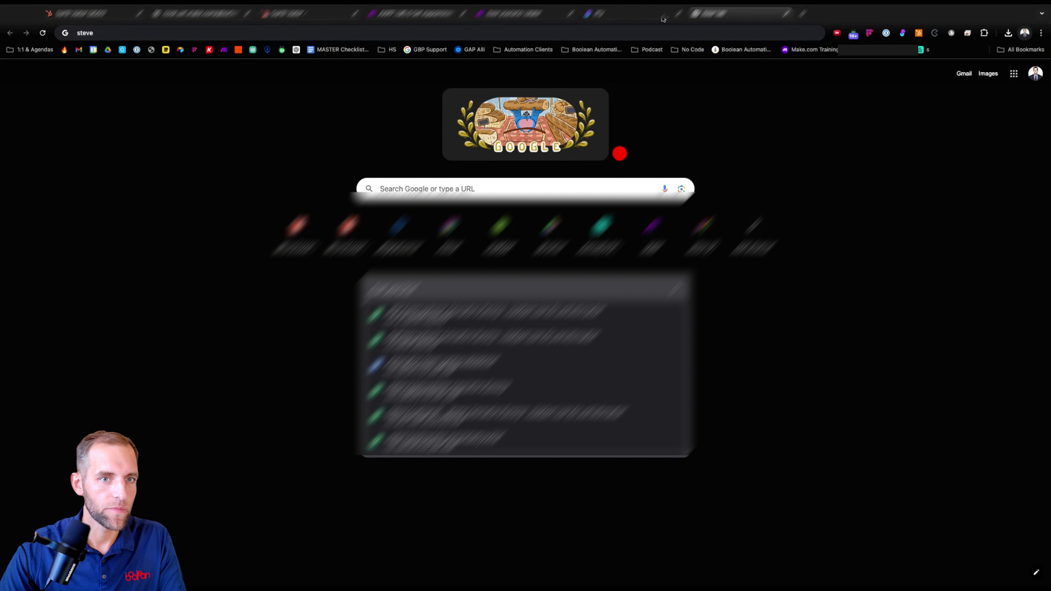
pyautogui.press('Return')
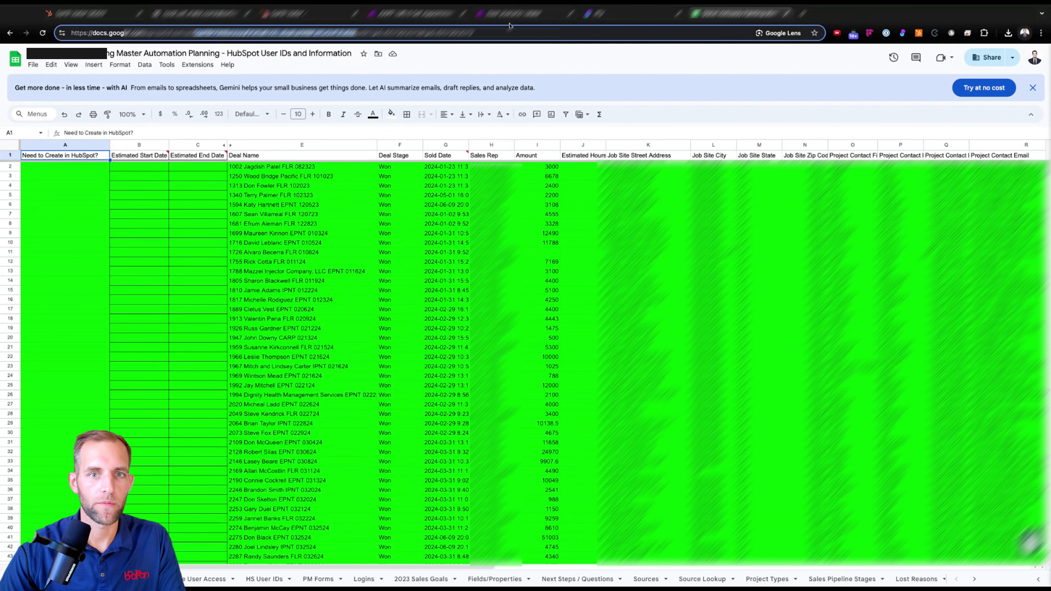
# Paste the planning spreadsheet's ID into the upper branch's Google Sheets module in Make and save its settings
pyautogui.click(514, 13)
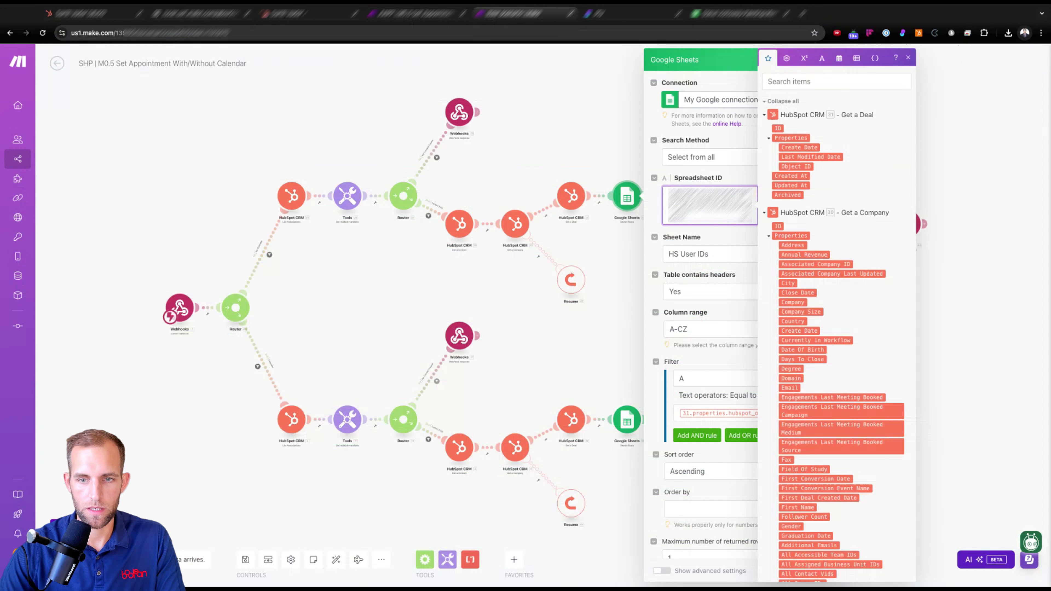
pyautogui.hotkey('ctrl', 'a')
pyautogui.hotkey('ctrl', 'v')
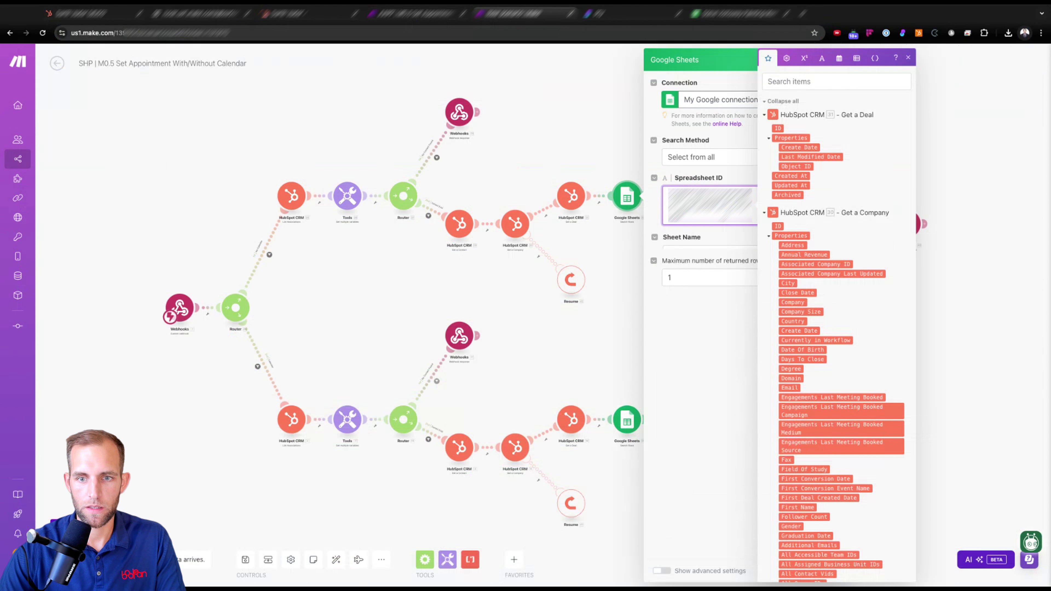
pyautogui.click(734, 177)
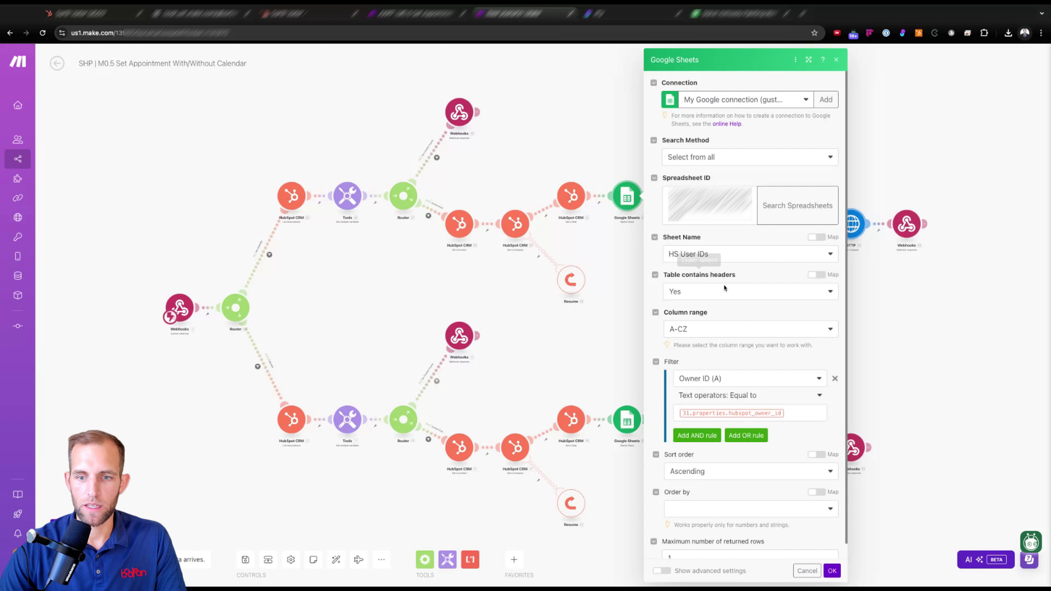
pyautogui.scroll(-1, 726, 375)
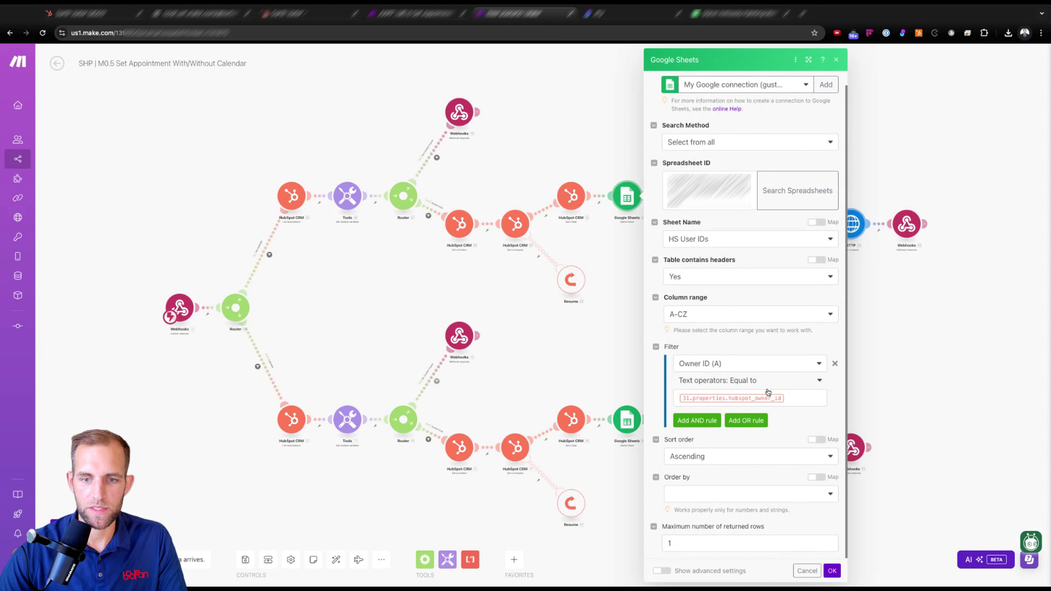
pyautogui.click(833, 572)
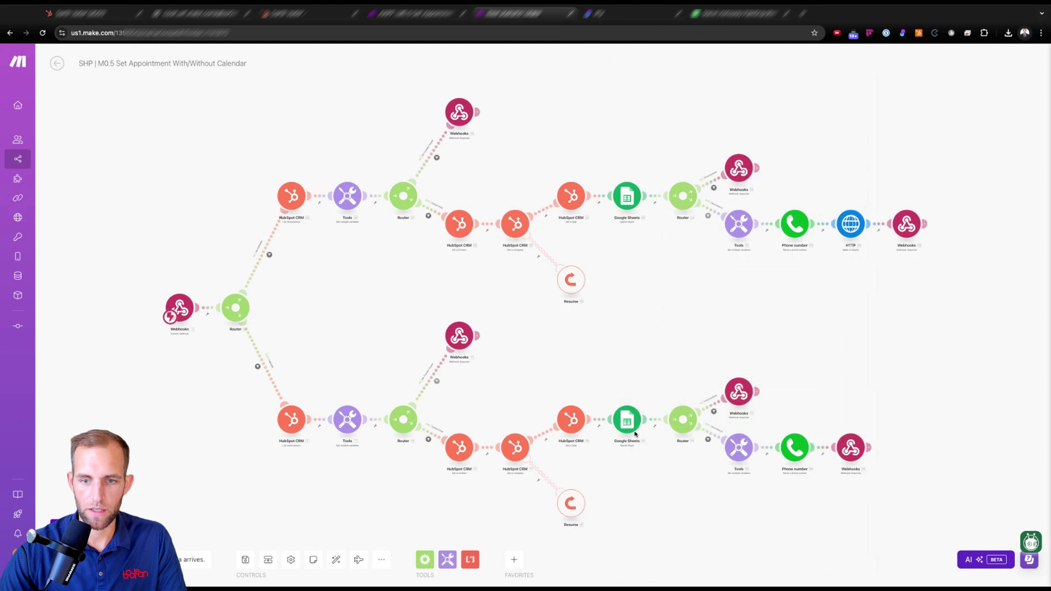
# Switch the lower branch's Google Sheets module to the Google Sheets integration connection, paste the planning spreadsheet's ID, and save the module
pyautogui.click(635, 423)
pyautogui.click(741, 99)
pyautogui.write('chris')
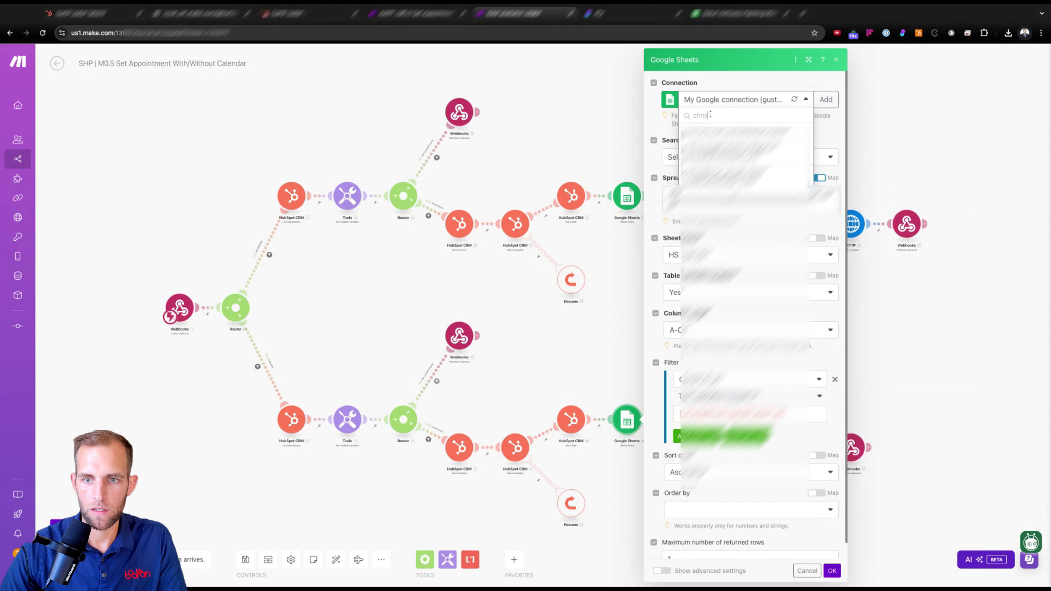
pyautogui.click(736, 163)
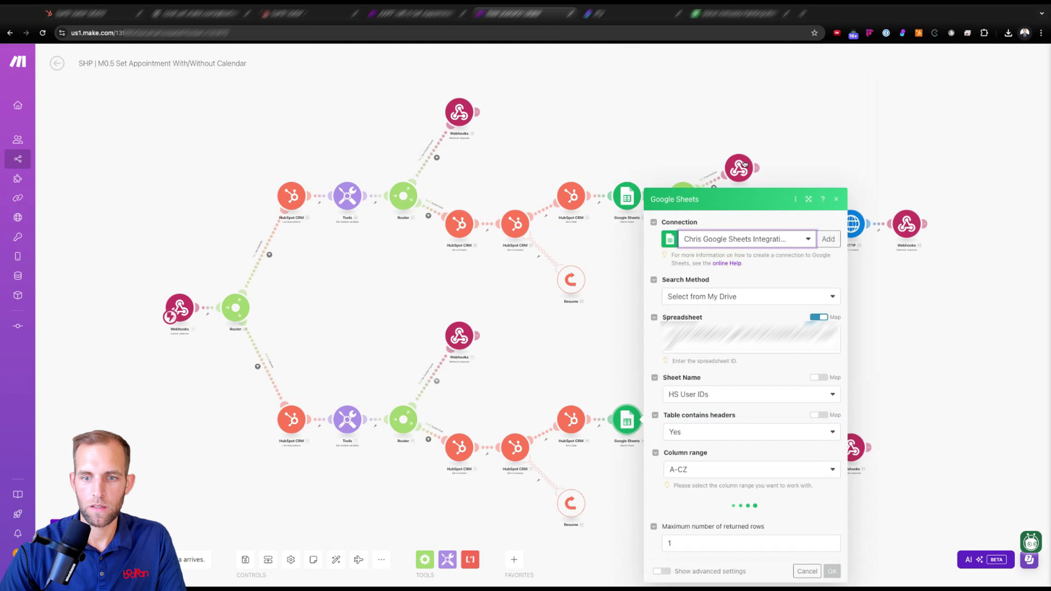
pyautogui.click(688, 208)
pyautogui.press('super+a')
pyautogui.press('super+v')
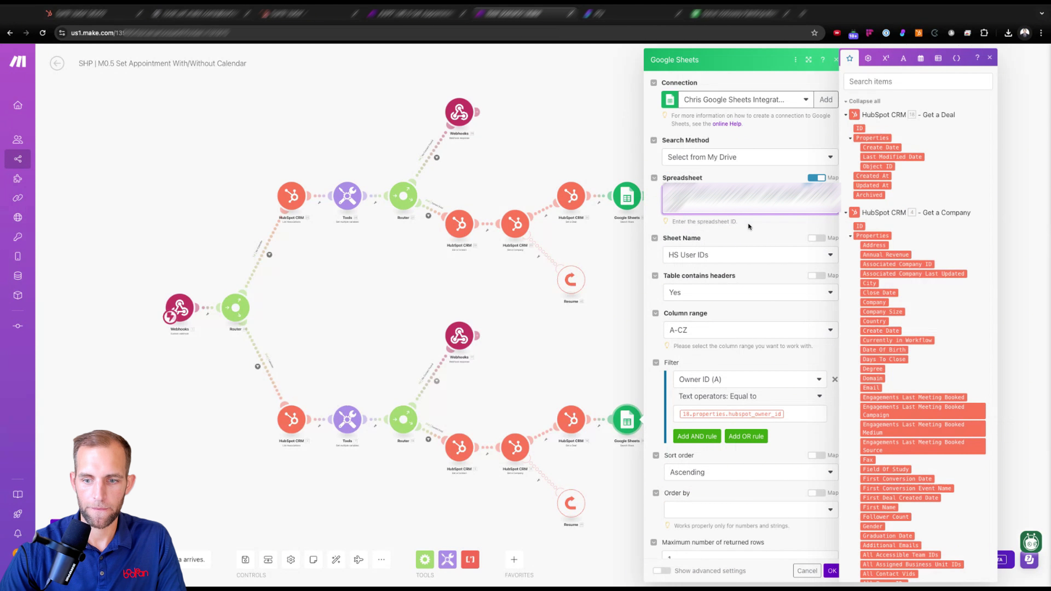
pyautogui.click(832, 571)
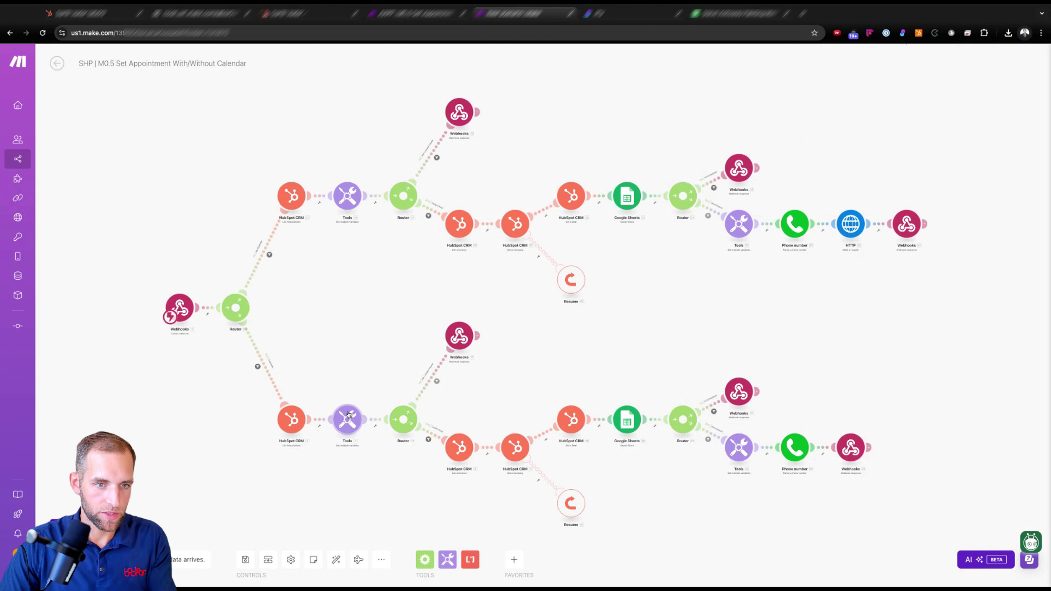
# Examine the trigger webhook, the List Associations module, and the contact_id and company_id variables in the lower Calendar branch
pyautogui.scroll(5, 177, 393)
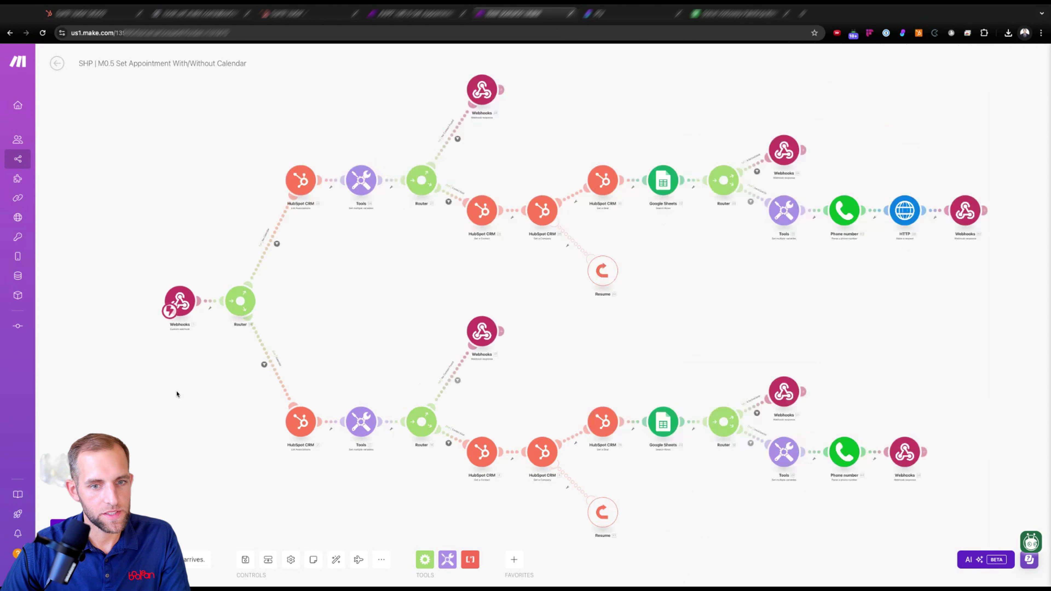
pyautogui.scroll(1, 177, 393)
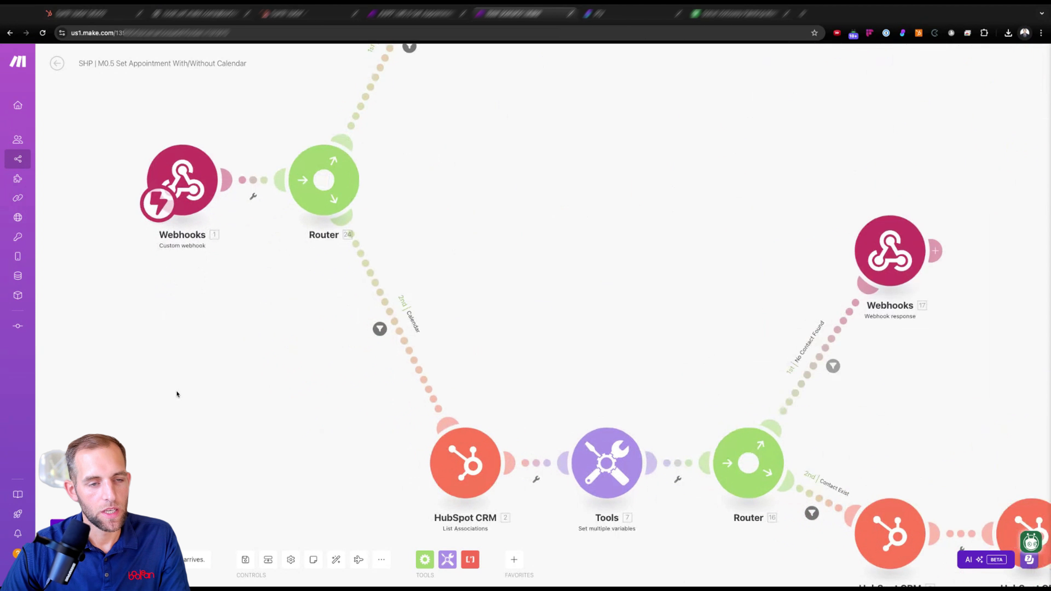
pyautogui.click(182, 176)
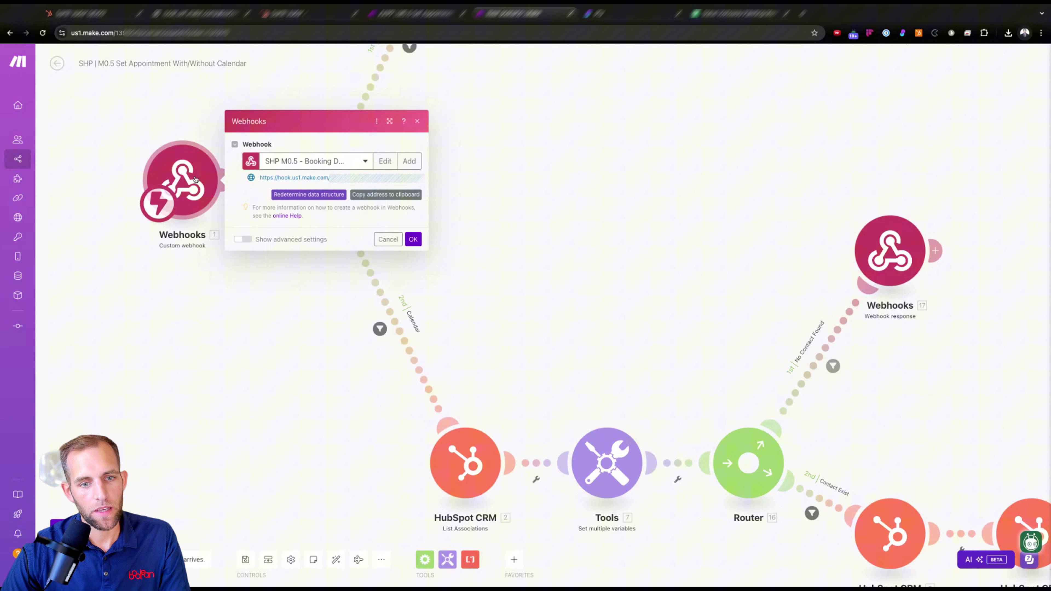
pyautogui.click(216, 361)
pyautogui.scroll(-5, 304, 497)
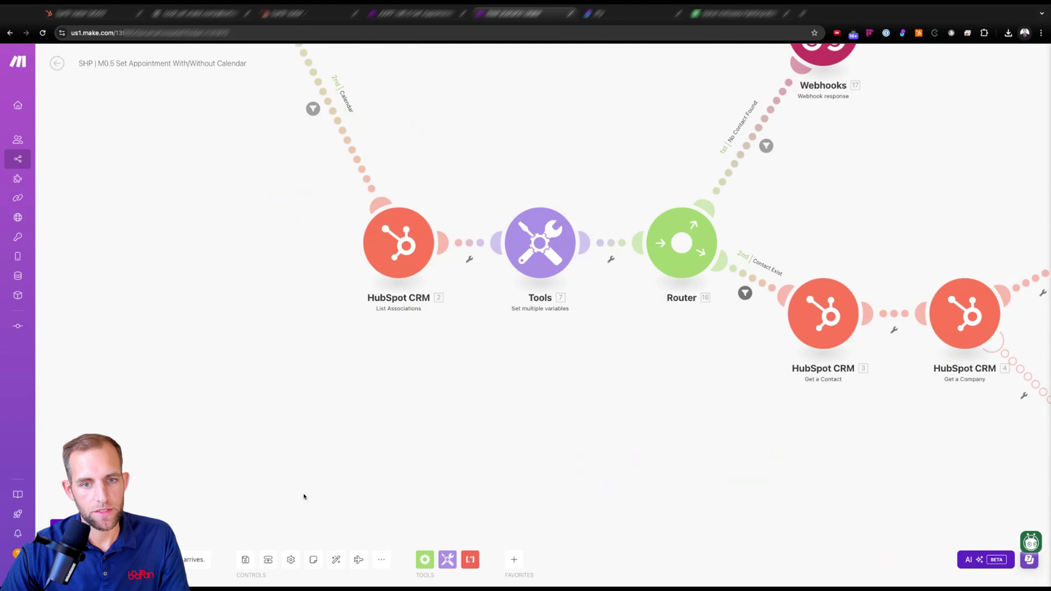
pyautogui.click(399, 243)
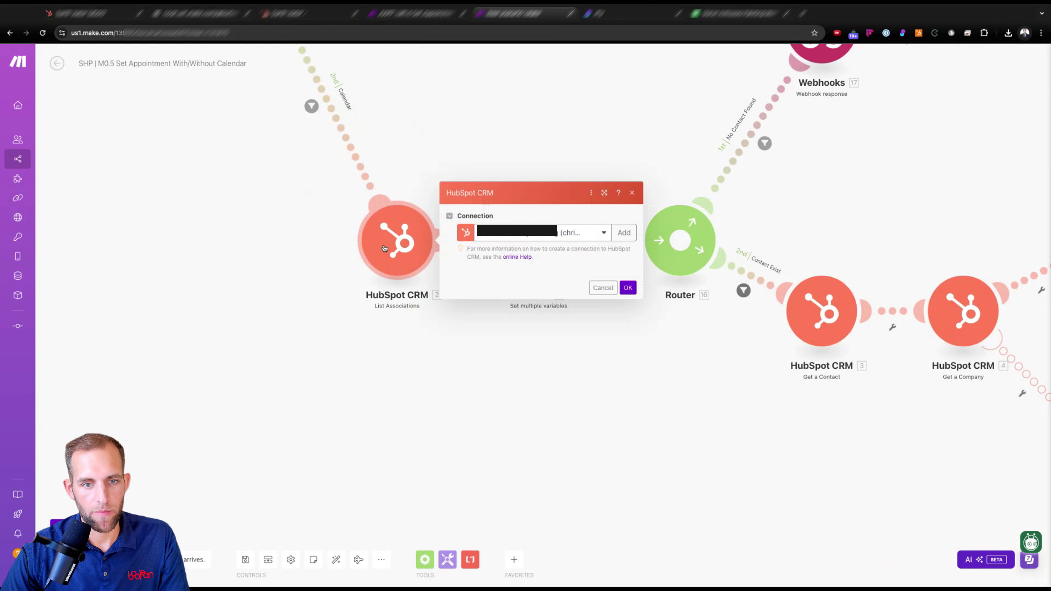
pyautogui.click(324, 268)
pyautogui.click(532, 237)
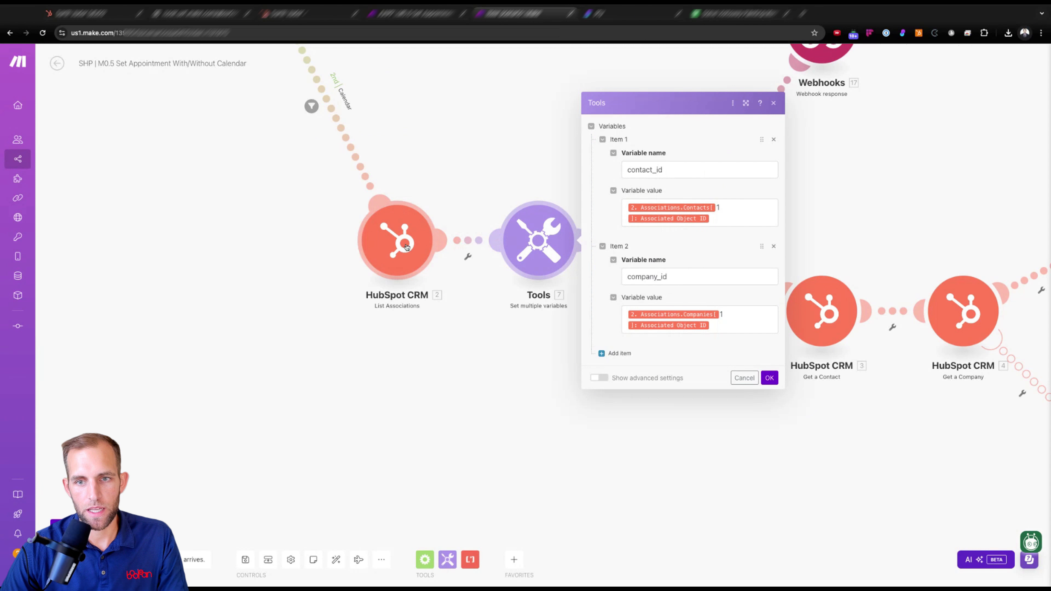
pyautogui.click(450, 385)
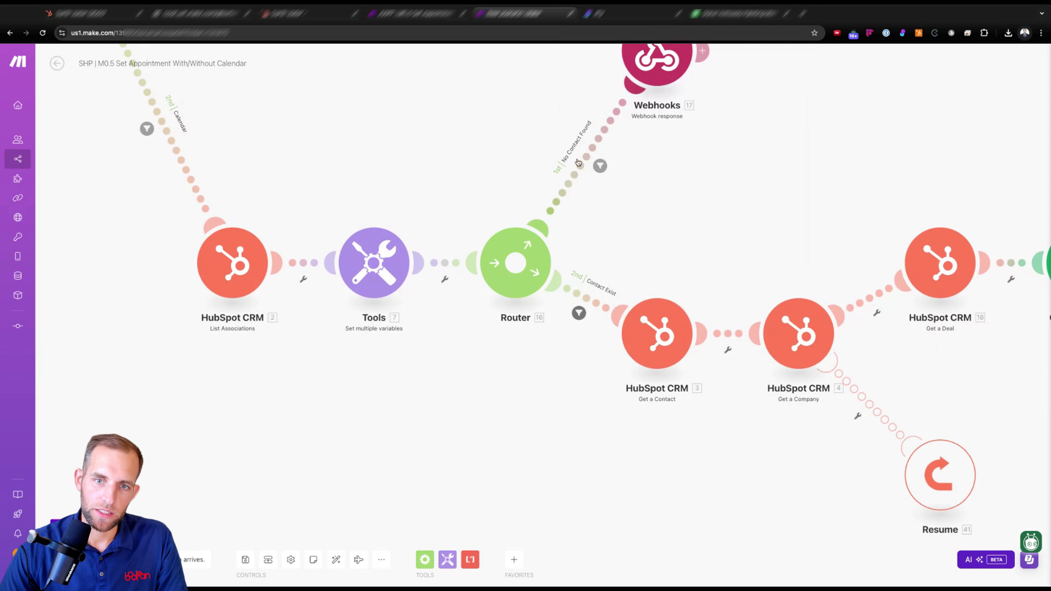
# Review the No Contact Found webhook response and the Get a Contact and Get a Company modules in the lower branch
pyautogui.moveTo(780, 61); pyautogui.dragTo(662, 198)
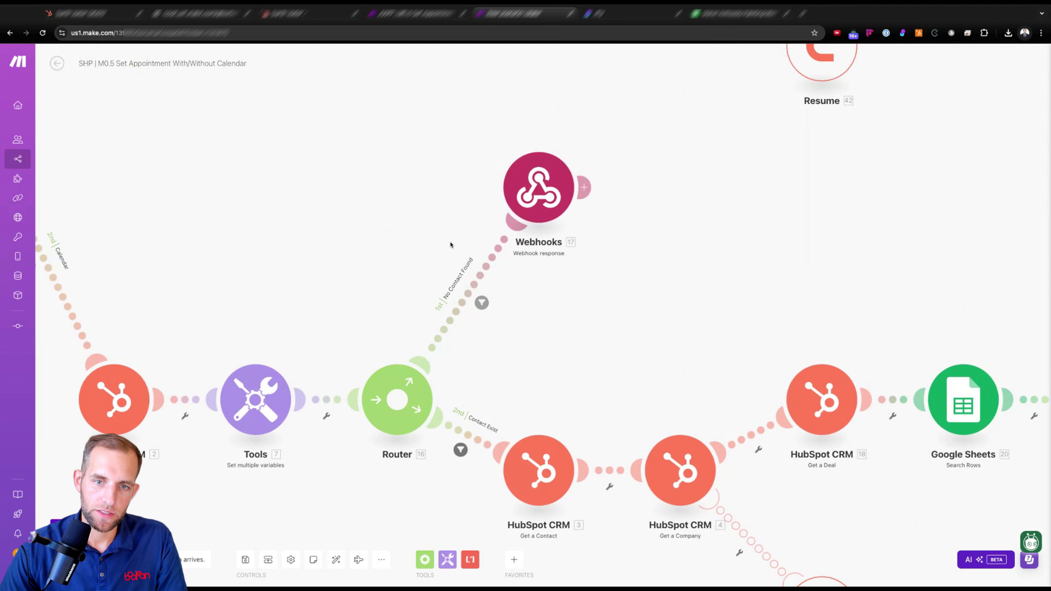
pyautogui.click(539, 203)
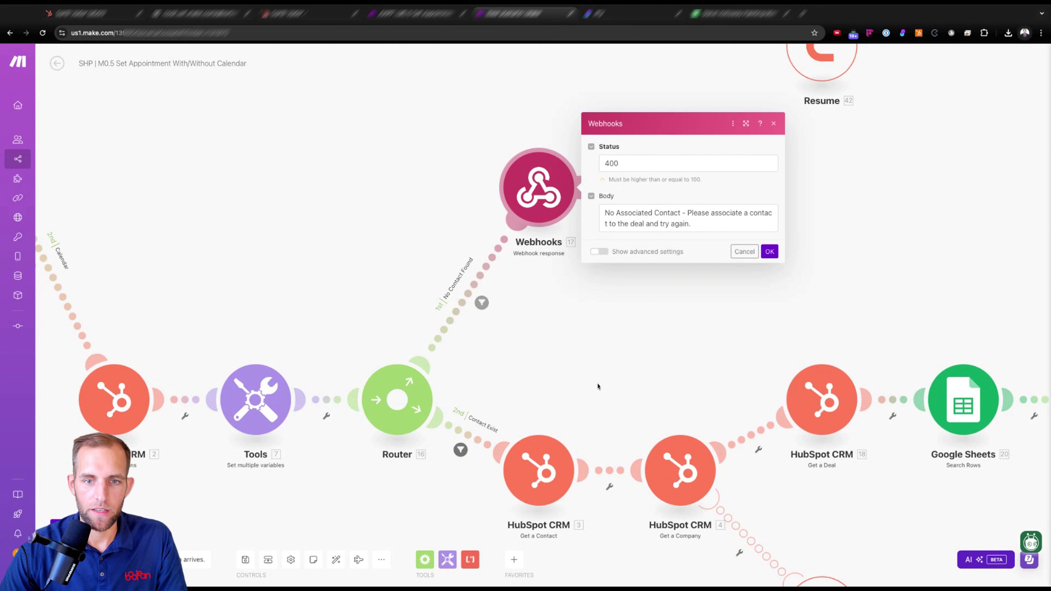
pyautogui.scroll(-4, 599, 387)
pyautogui.hscroll(-2, 599, 387)
pyautogui.click(505, 331)
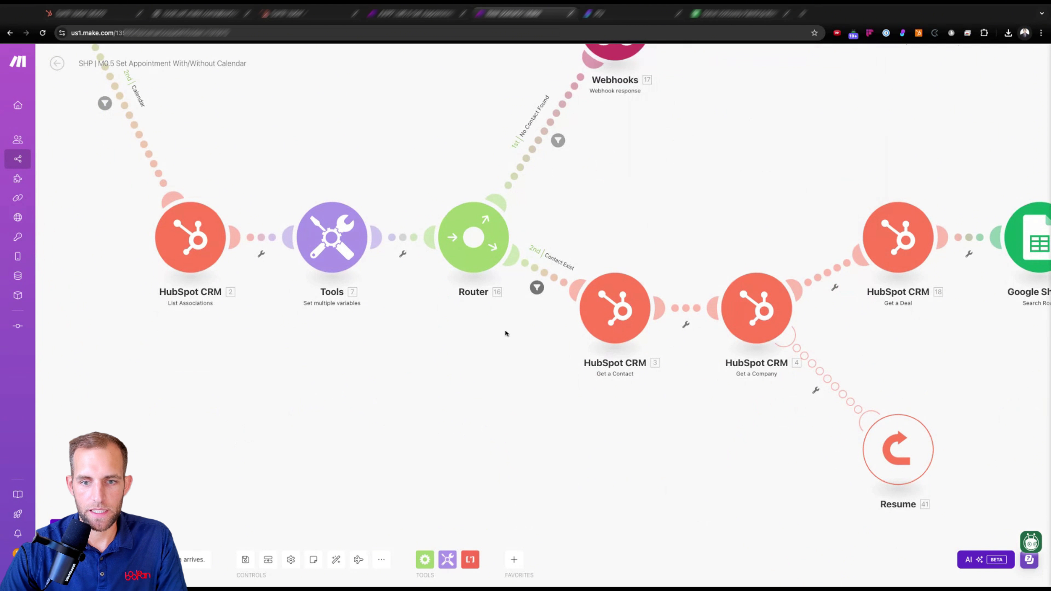
pyautogui.click(608, 302)
pyautogui.press('Escape')
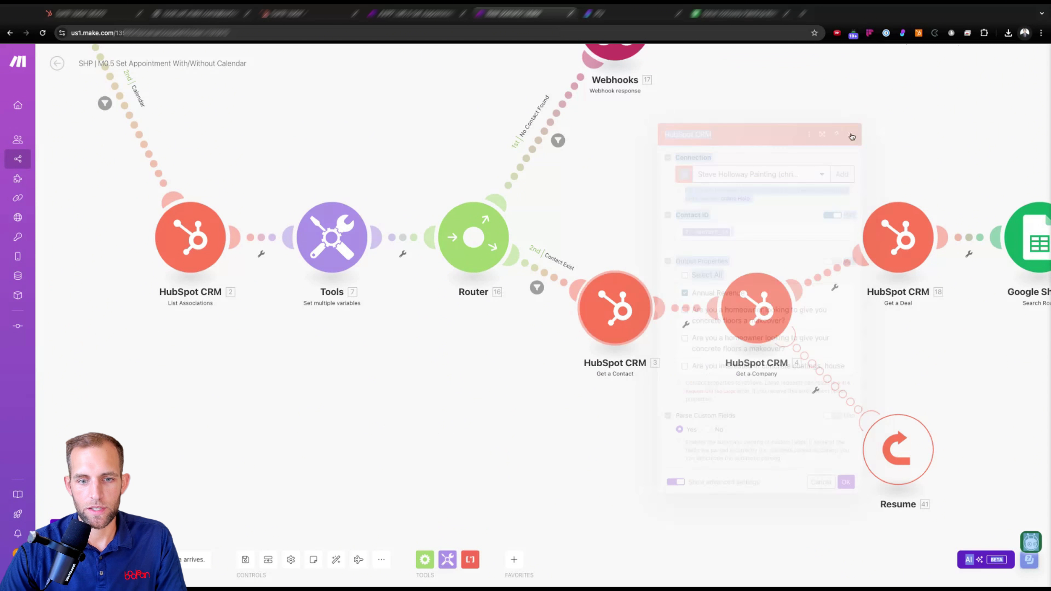
pyautogui.moveTo(666, 447); pyautogui.dragTo(455, 399)
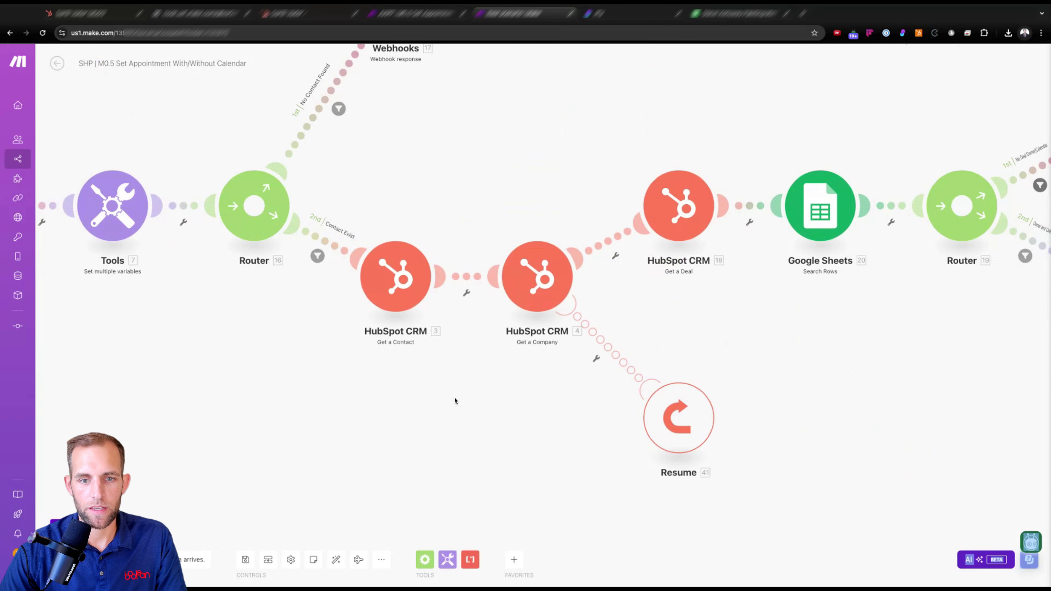
pyautogui.click(552, 287)
pyautogui.press('Escape')
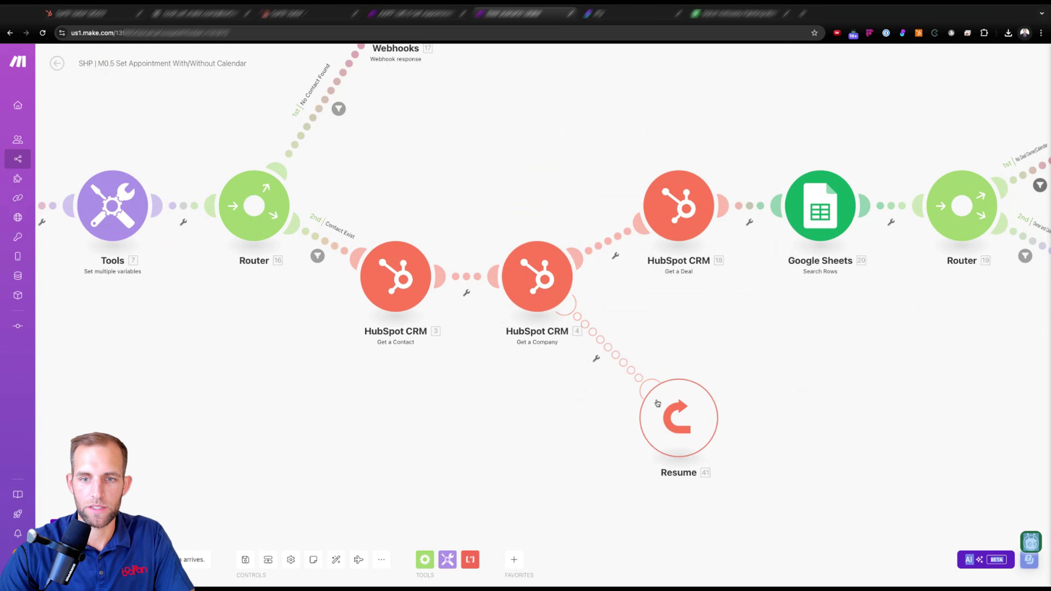
# Examine the lower branch's Get a Deal module, its Google Sheets owner lookup, and the router filter for a missing deal owner or calendar
pyautogui.click(689, 231)
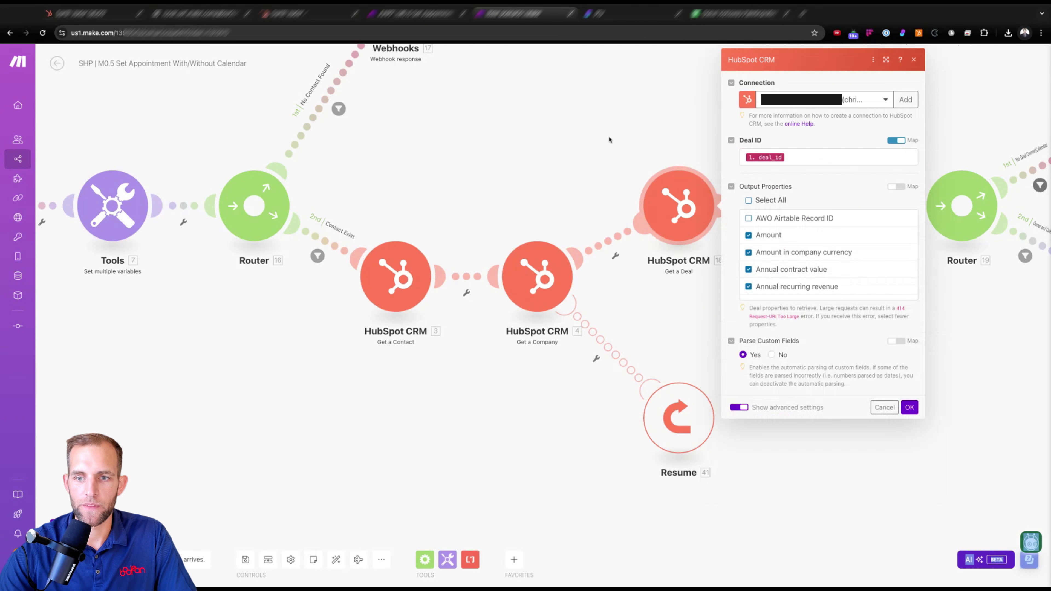
pyautogui.press('Escape')
pyautogui.hscroll(5, 841, 336)
pyautogui.click(655, 198)
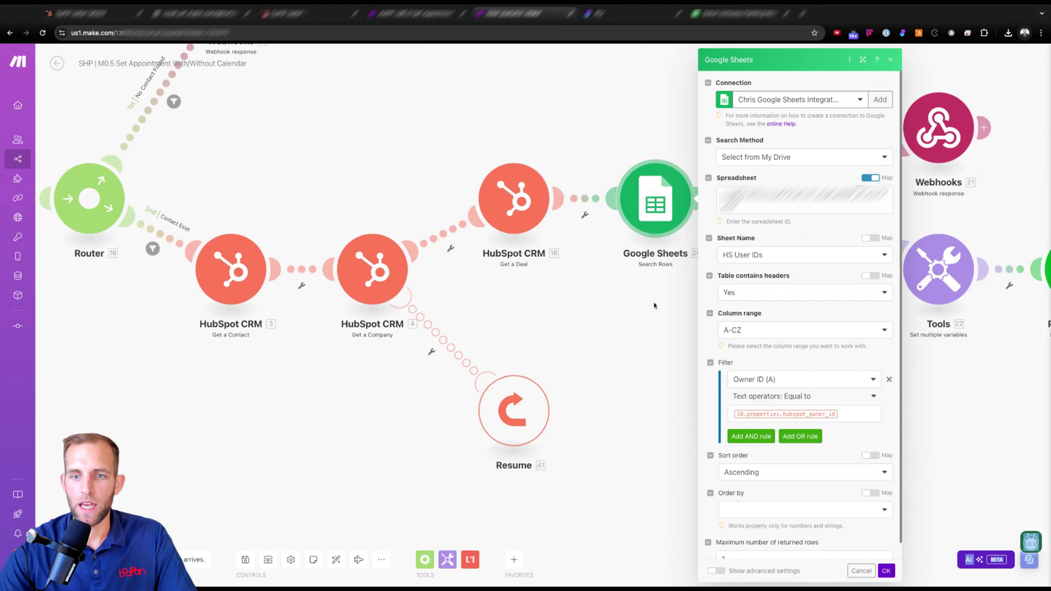
pyautogui.press('Escape')
pyautogui.hscroll(5, 654, 305)
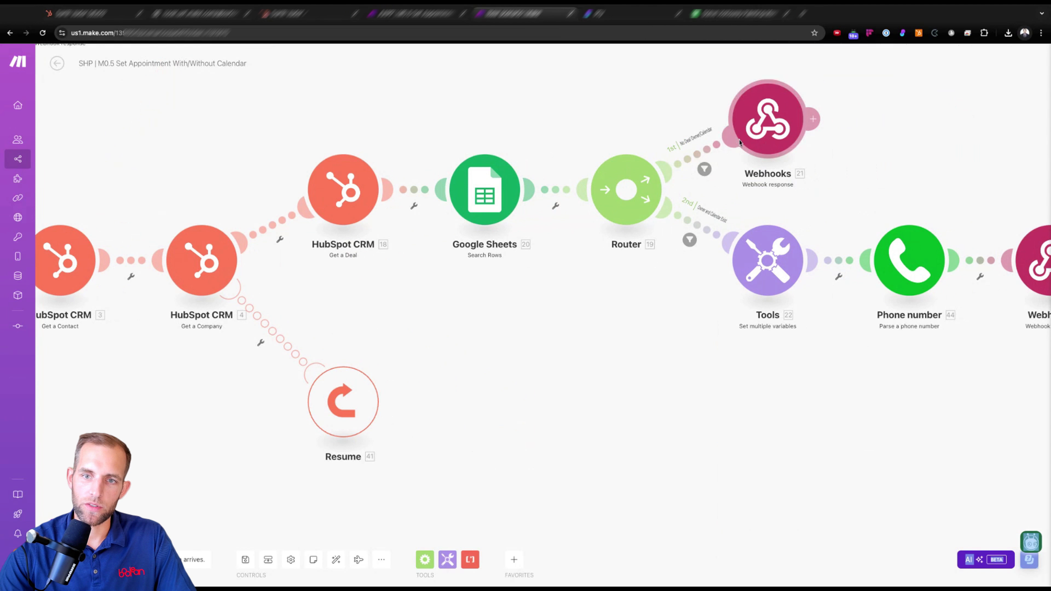
pyautogui.click(705, 171)
pyautogui.moveTo(804, 247)
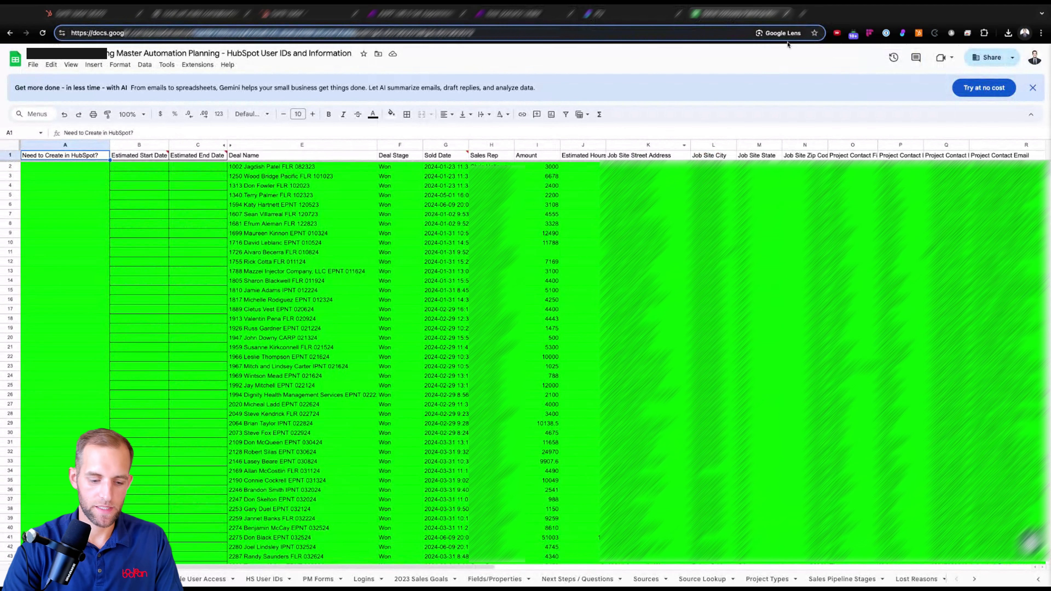
# Open youcanbook.me in a new browser tab
pyautogui.click(803, 13)
pyautogui.write('youcanbook.me')
pyautogui.press('Return')
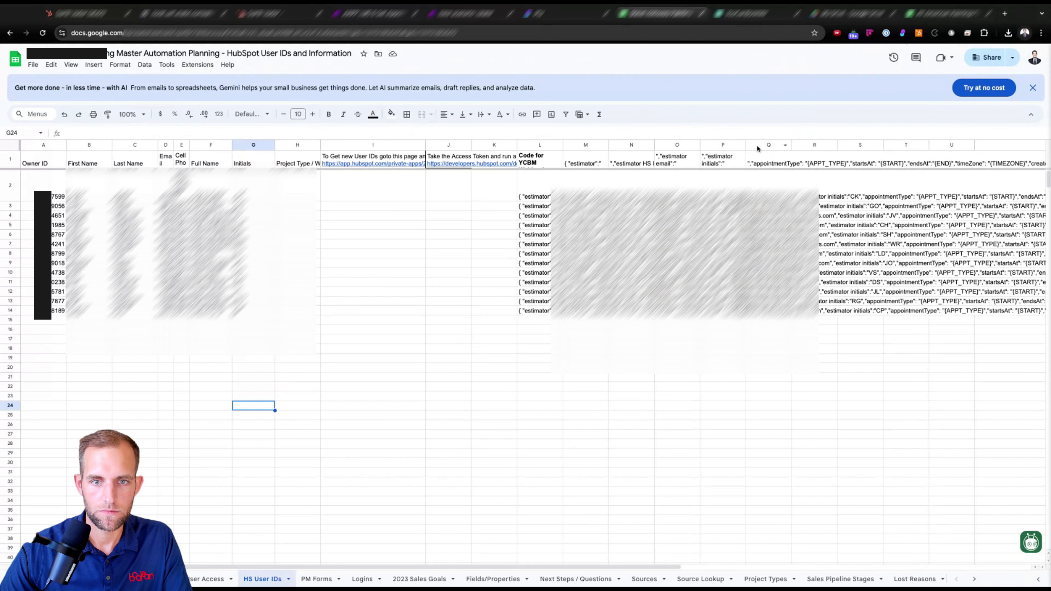
# Insert six columns before the Code for YCBM column in the planning spreadsheet's HS User IDs sheet
pyautogui.moveTo(759, 147); pyautogui.dragTo(545, 147)
pyautogui.rightClick(545, 147)
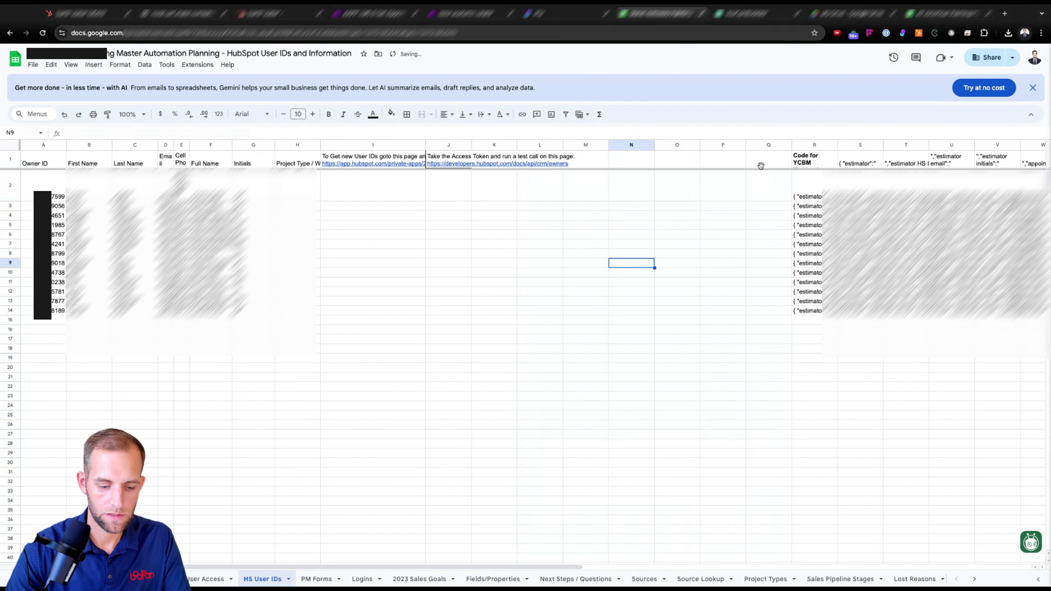
# Add the header YCBM Calendar in cell Q1, directly before the Code for YCBM column
pyautogui.click(760, 165)
pyautogui.write('YCBM Calendar')
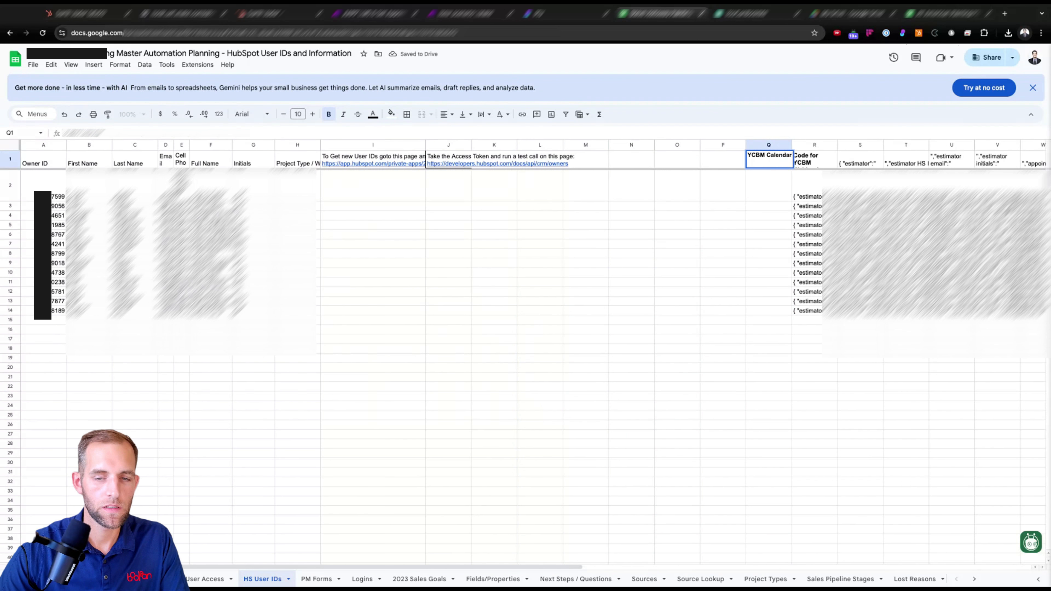
pyautogui.press('Return')
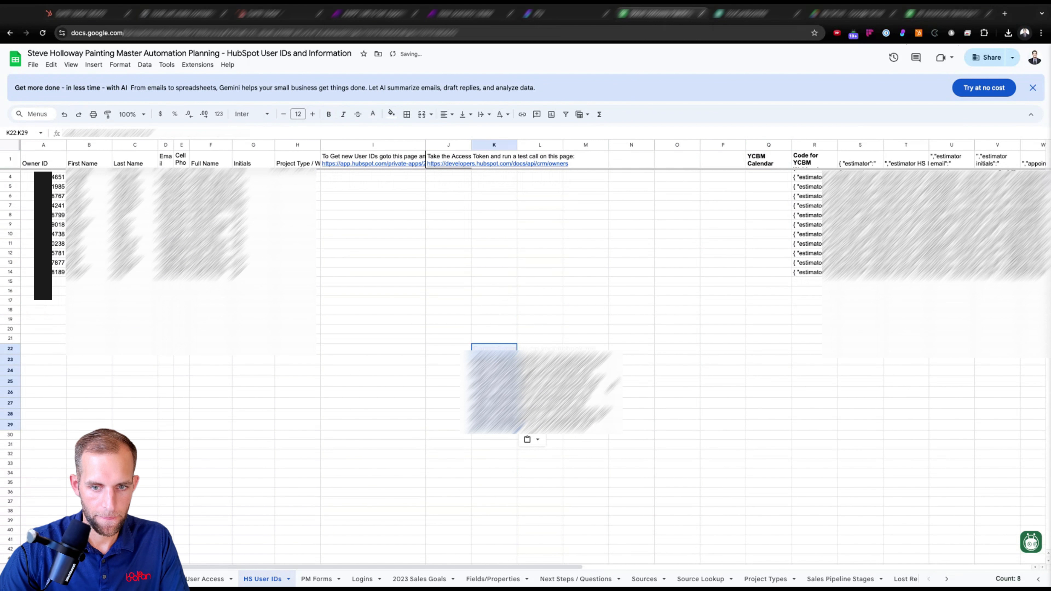
# Clean up the pasted YouCanBookMe list in K22:K29 so each cell holds only a booking link
pyautogui.click(488, 360)
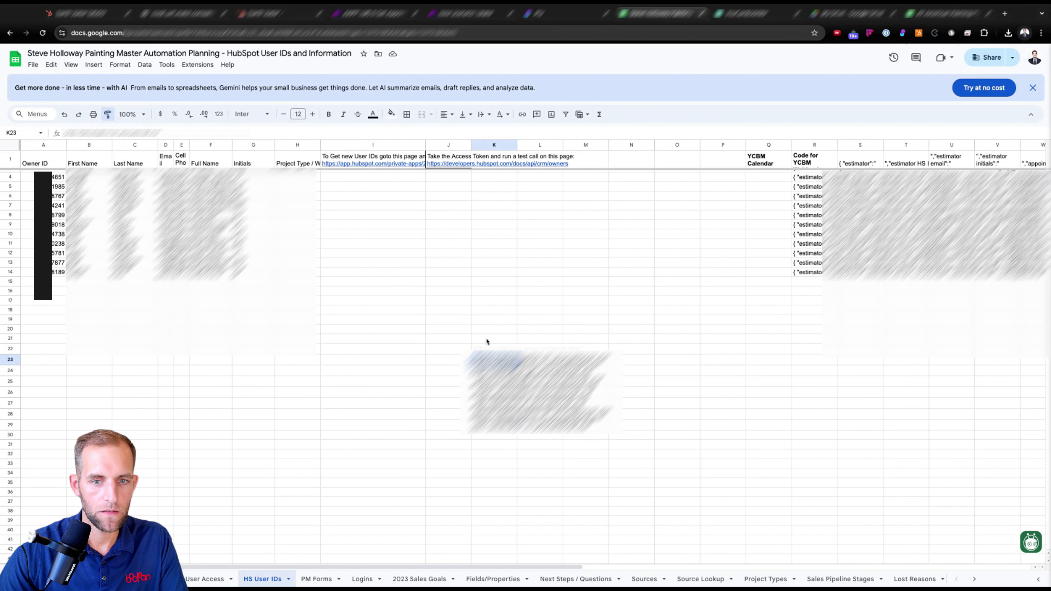
pyautogui.click(485, 348)
pyautogui.click(470, 285)
pyautogui.doubleClick(497, 360)
pyautogui.moveTo(522, 360); pyautogui.dragTo(446, 359)
pyautogui.press('BackSpace')
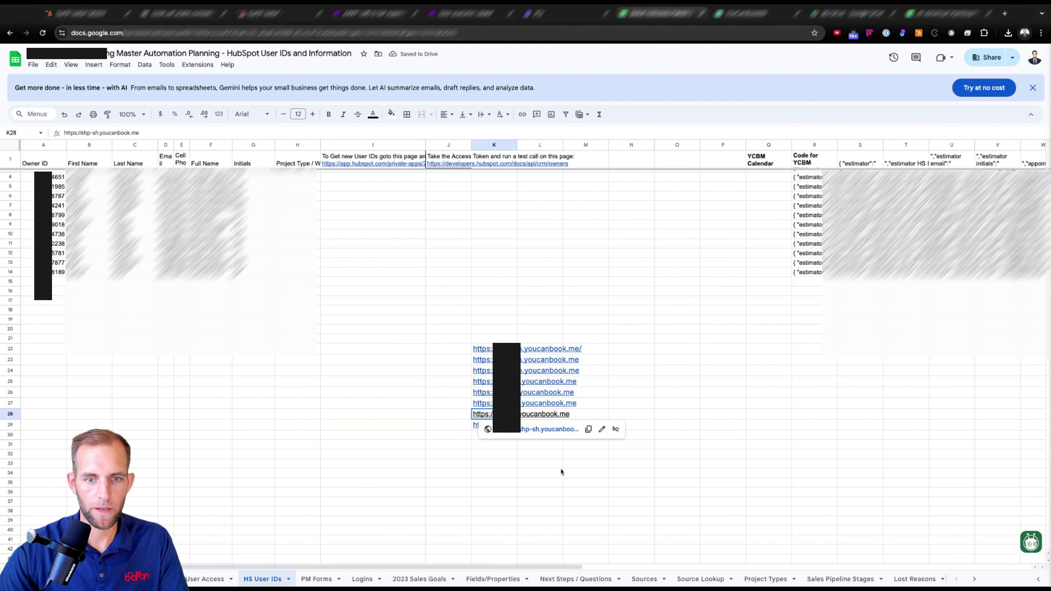
pyautogui.click(561, 471)
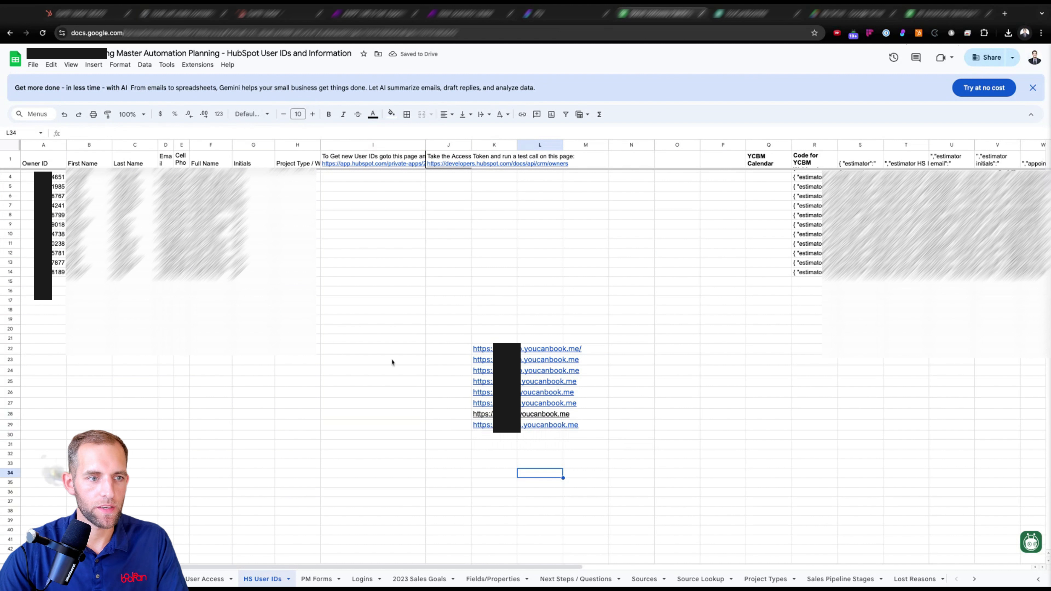
pyautogui.scroll(1, 334, 320)
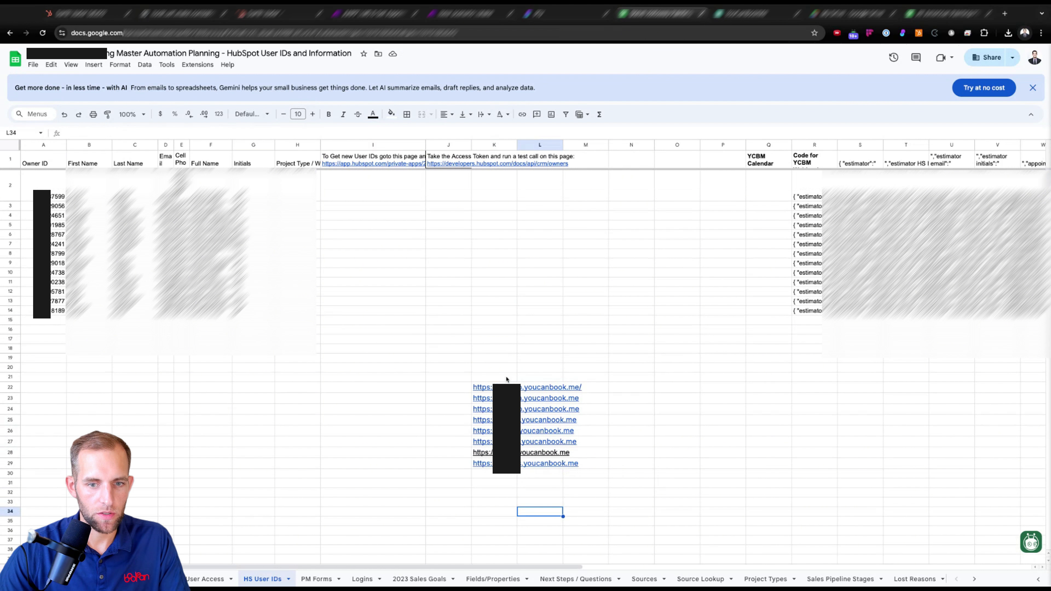
# Move the first two booking links from the list to Q14 and Q5 in the YCBM Calendar column
pyautogui.click(505, 387)
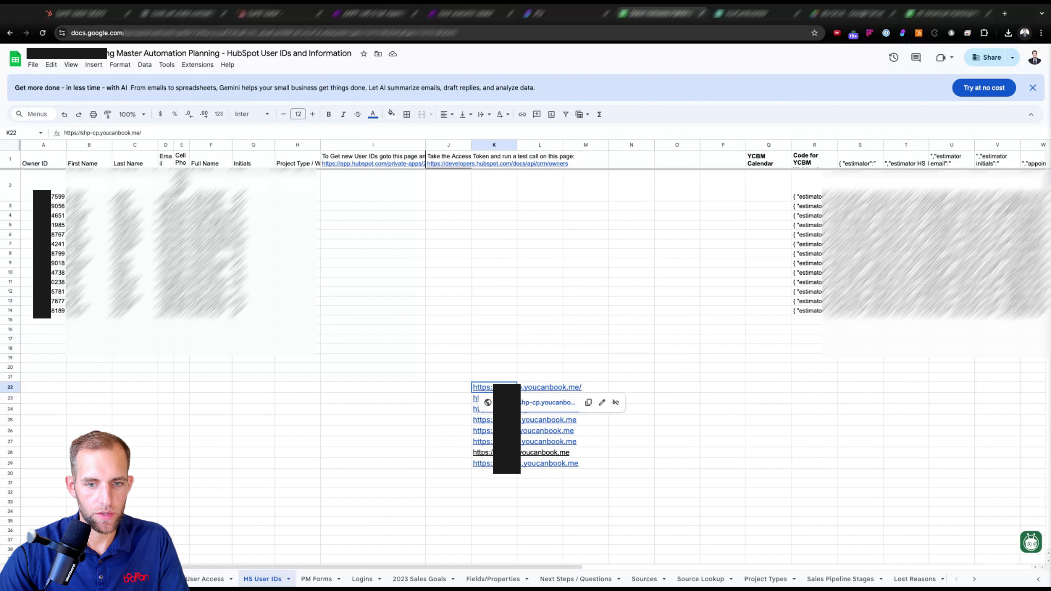
pyautogui.hotkey('ctrl', 'c')
pyautogui.click(769, 311)
pyautogui.hotkey('ctrl', 'v')
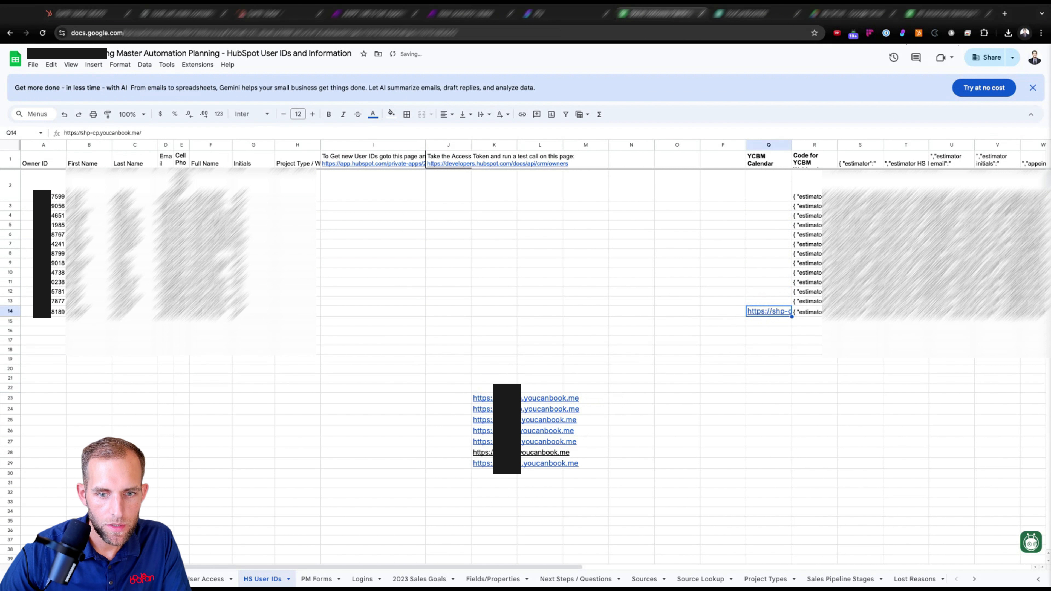
pyautogui.click(490, 389)
pyautogui.press('Delete')
pyautogui.press('Down')
pyautogui.moveTo(490, 393); pyautogui.dragTo(773, 234)
# Move the YCBM Calendar column to directly after First Name and transfer more booking links to their matching users' rows
pyautogui.click(769, 145)
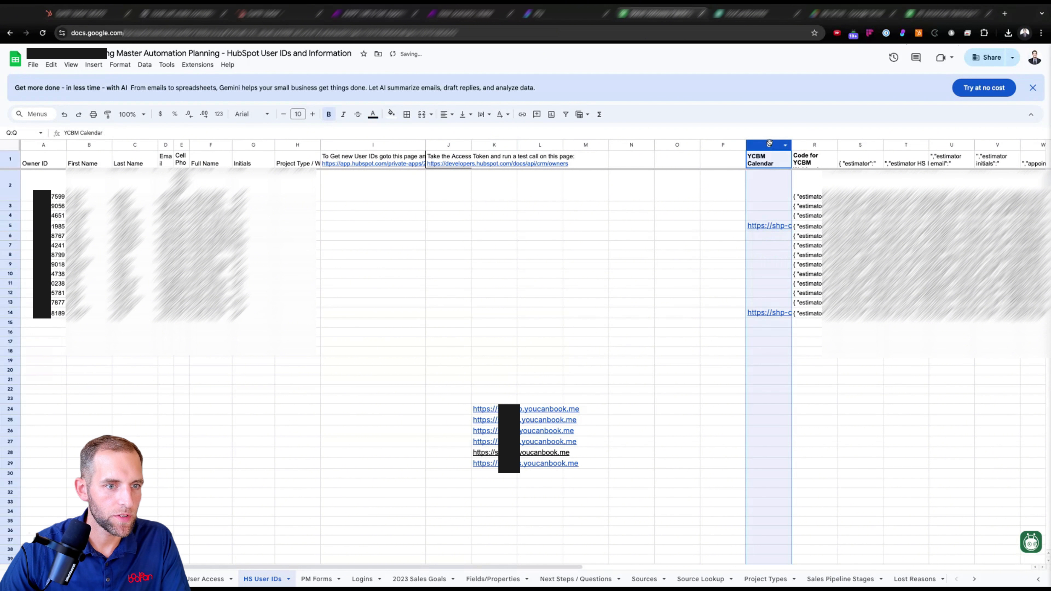
pyautogui.moveTo(770, 144); pyautogui.dragTo(121, 144)
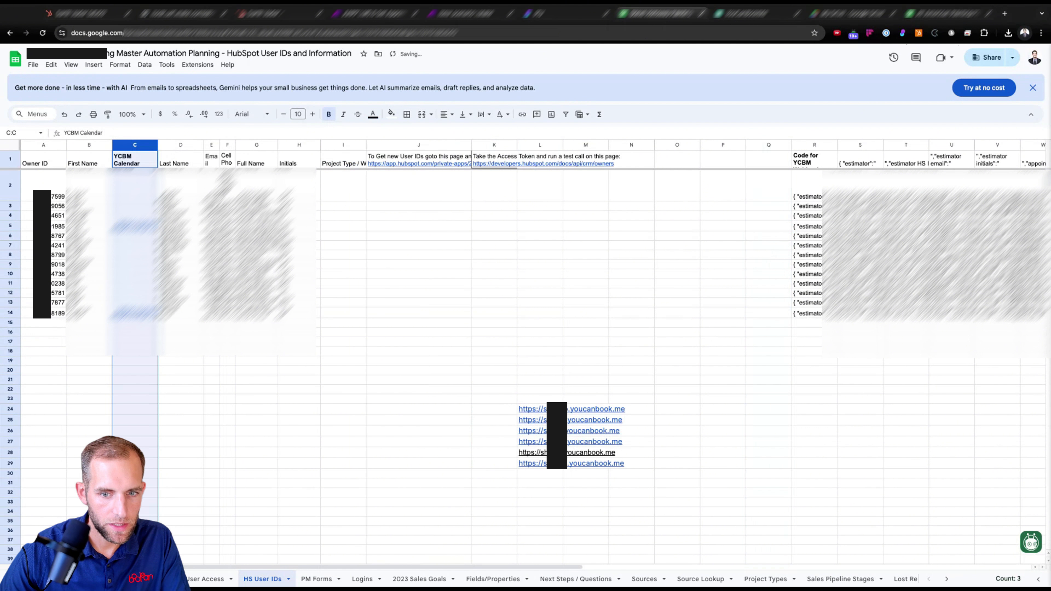
pyautogui.click(539, 408)
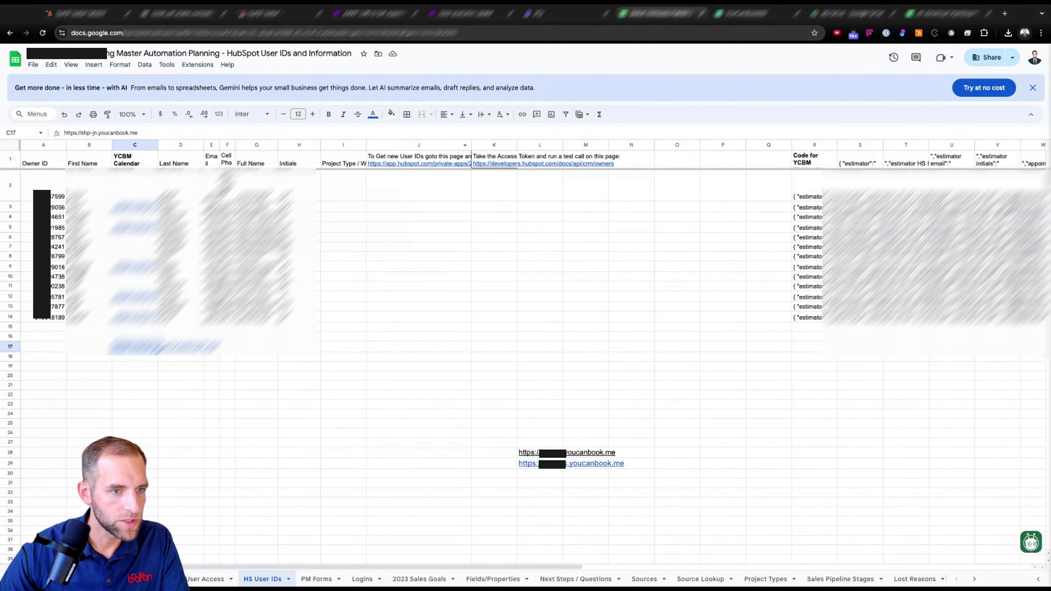
# Add the missing user's name and booking link in row 15, and move the remaining links to C6 and C10
pyautogui.click(87, 336)
pyautogui.click(88, 326)
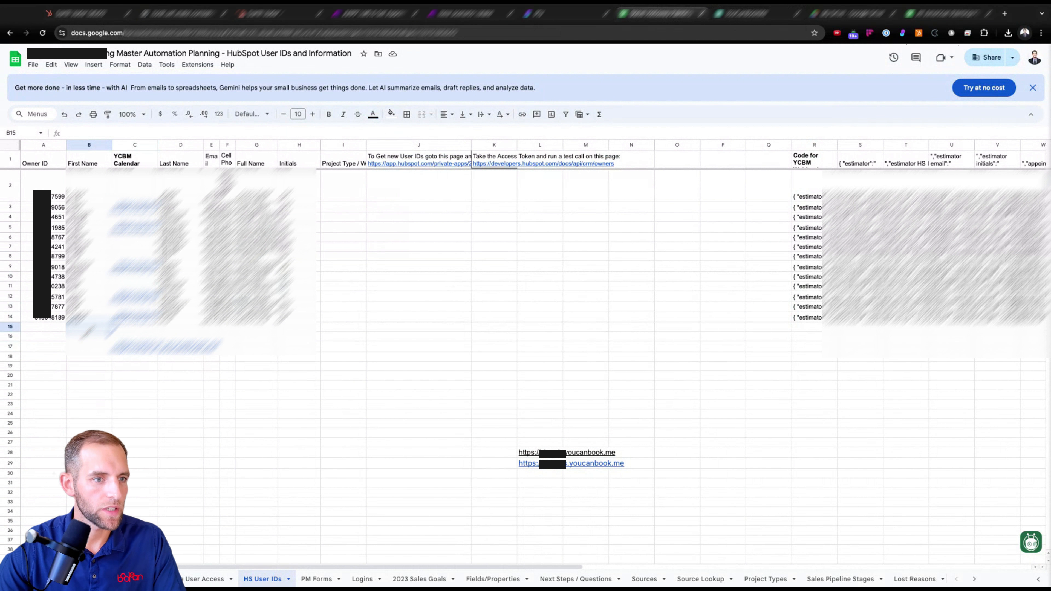
pyautogui.press('Tab')
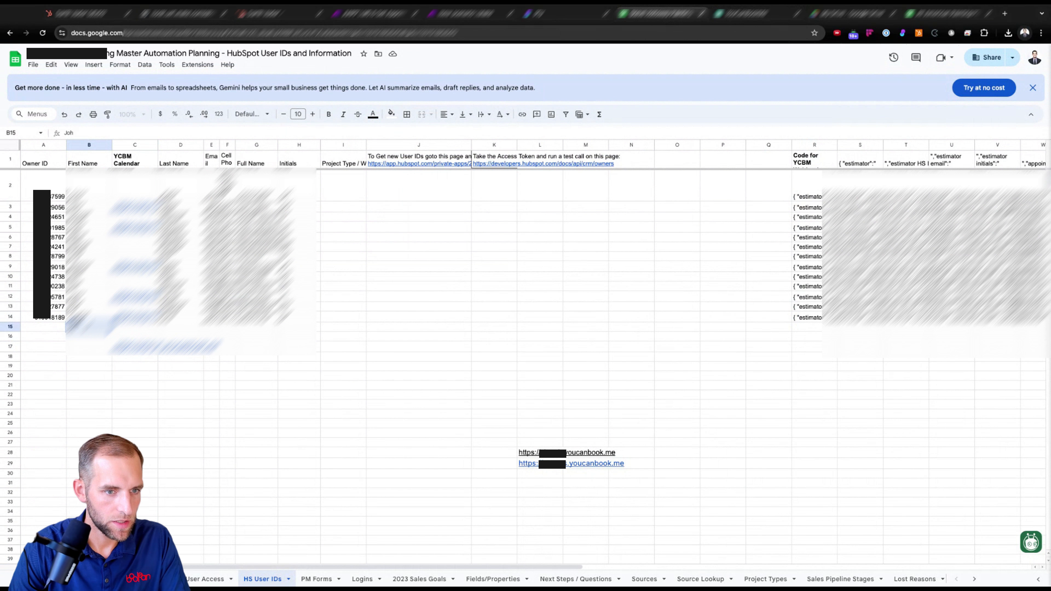
pyautogui.hotkey('ctrl', 'v')
pyautogui.press('Tab')
pyautogui.write('N')
pyautogui.press('Tab')
pyautogui.click(542, 450)
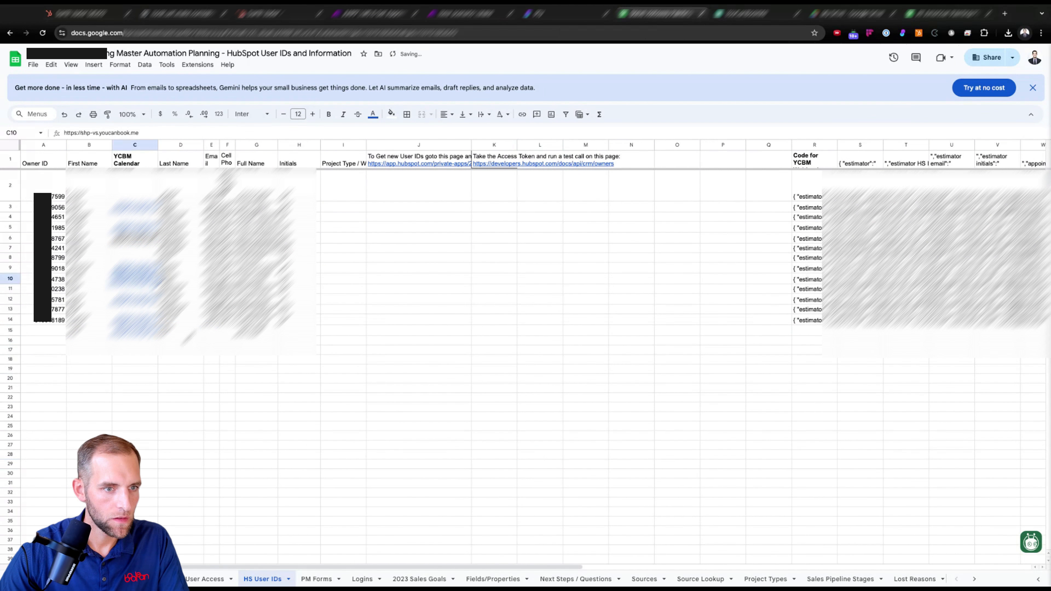
pyautogui.click(181, 349)
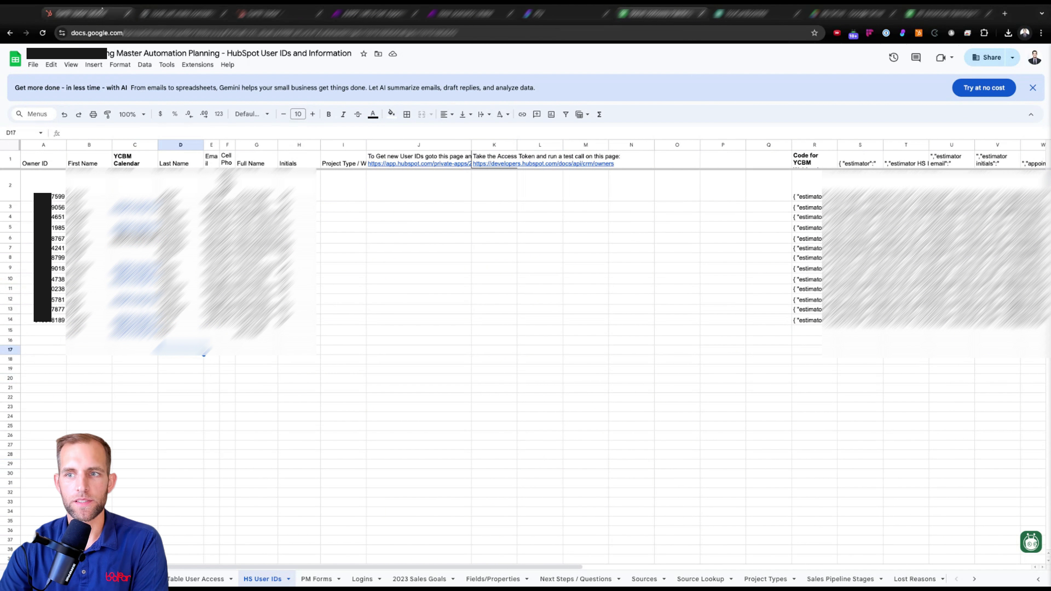
# Switch to HubSpot and find the new user's internal ID in the Contact owner property's field type options
pyautogui.click(89, 13)
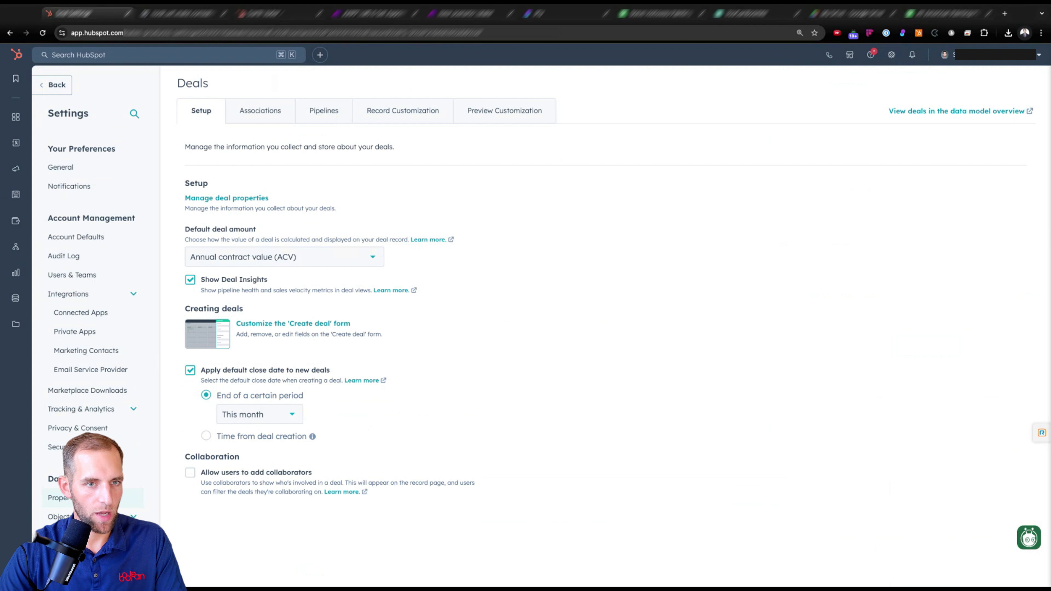
pyautogui.click(92, 498)
pyautogui.click(237, 221)
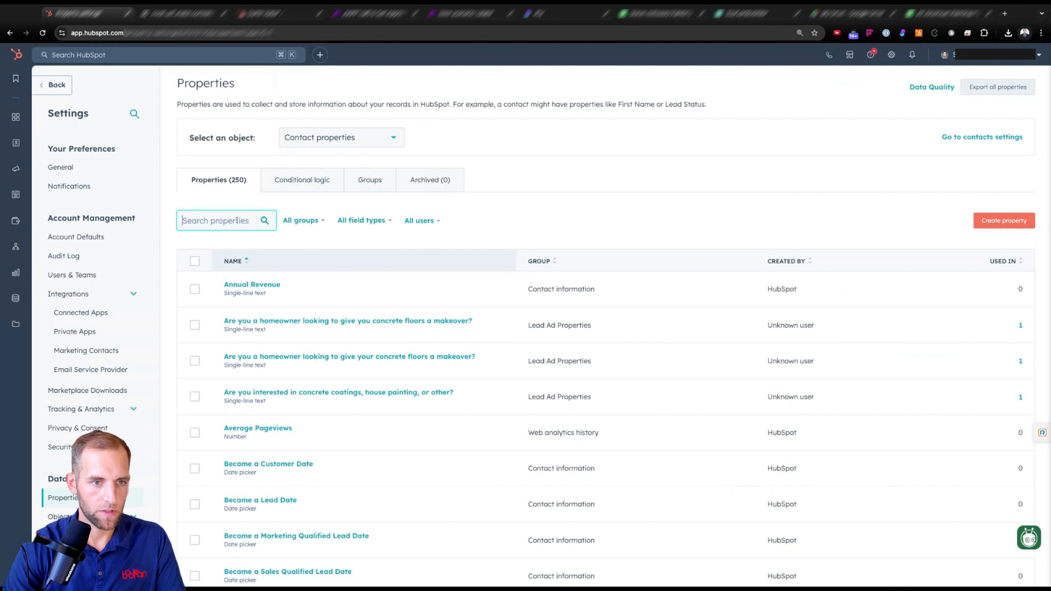
pyautogui.write('owner')
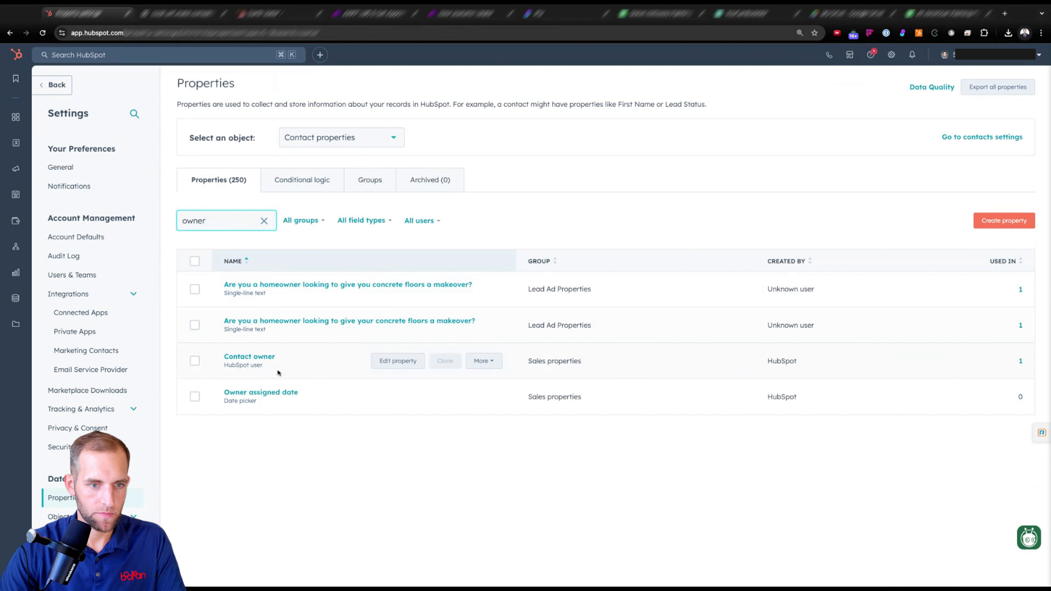
pyautogui.click(387, 363)
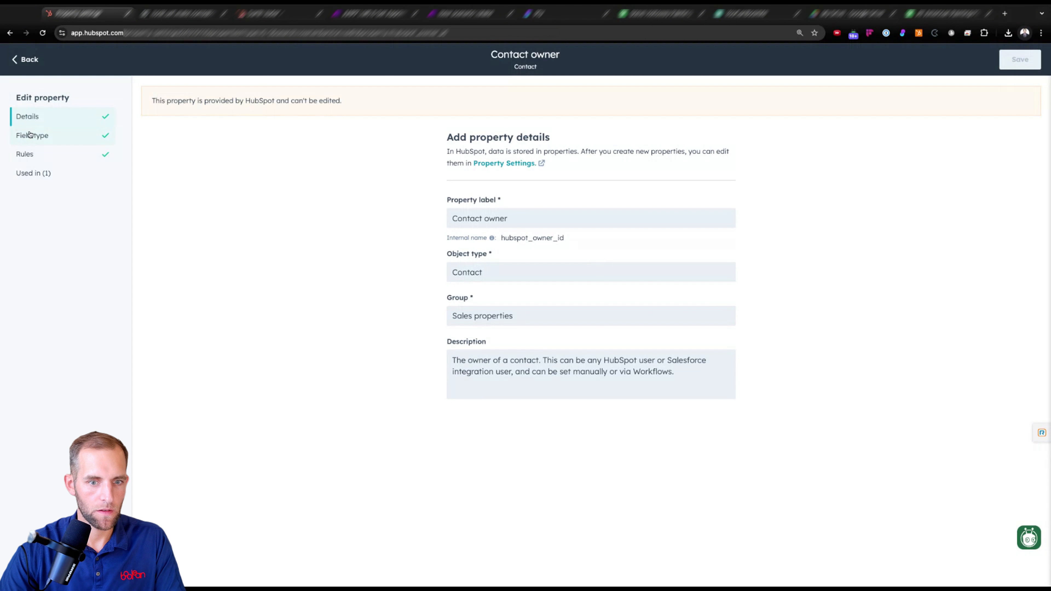
pyautogui.click(58, 140)
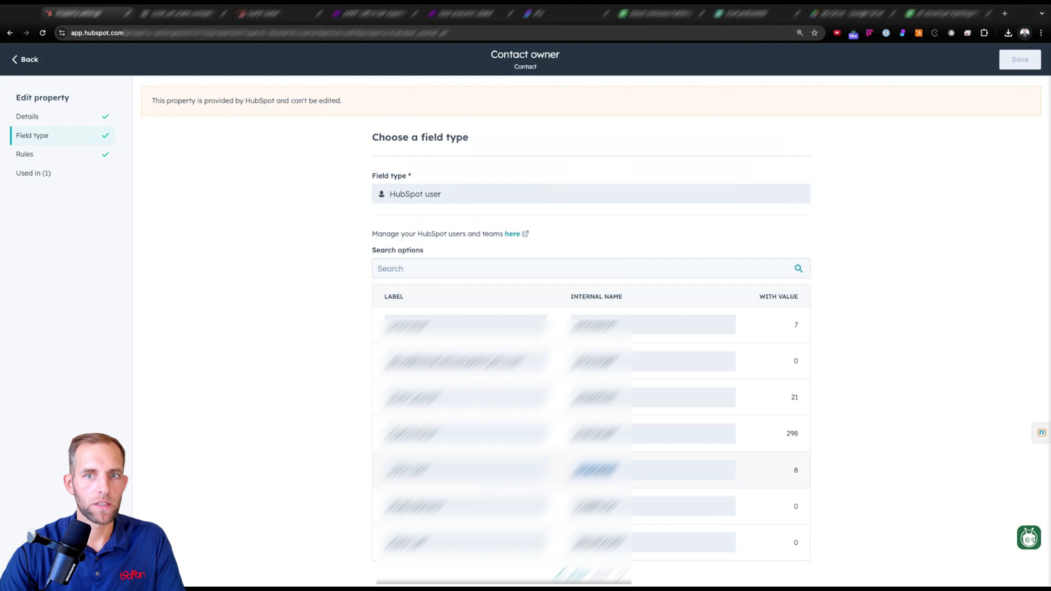
# Enter the new user's owner ID in A15 of the HS User IDs sheet and complete their contact details in that row
pyautogui.click(632, 18)
pyautogui.doubleClick(60, 331)
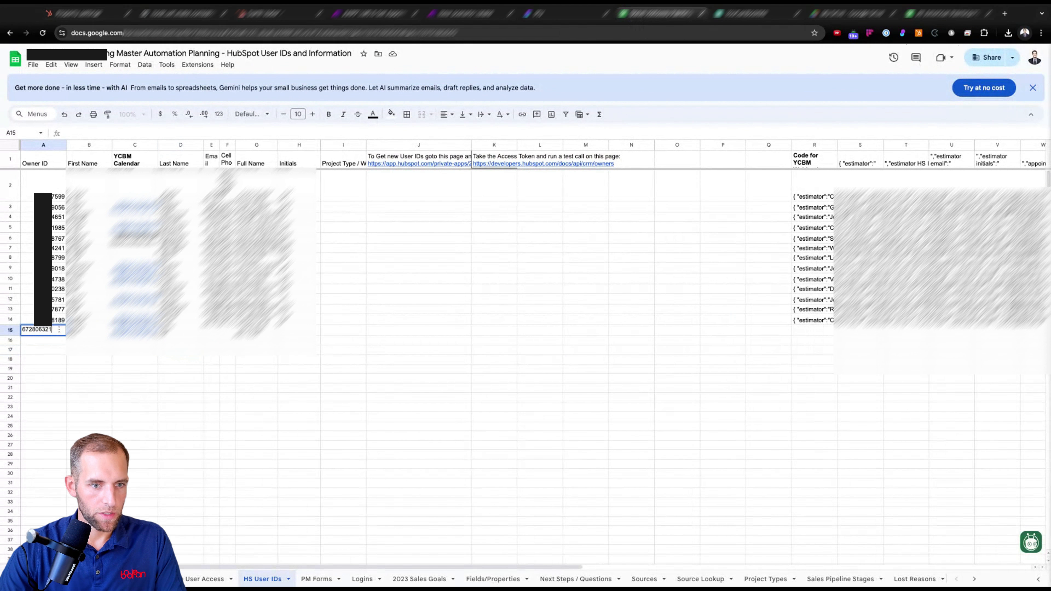
pyautogui.click(211, 331)
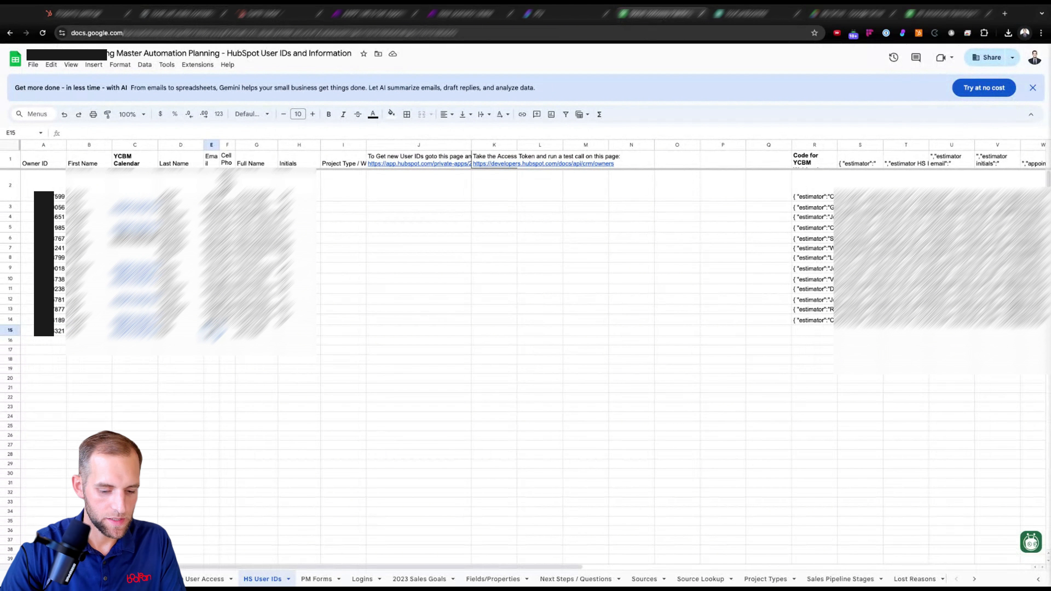
pyautogui.doubleClick(211, 332)
pyautogui.press('Tab')
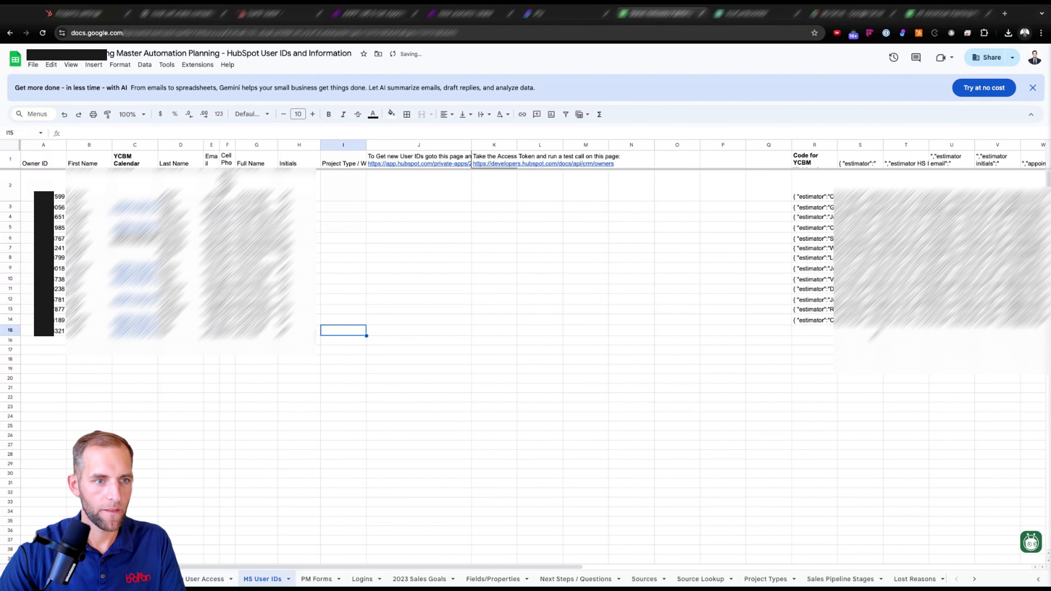
# Move the YCBM Calendar column back to directly before the Code for YCBM column
pyautogui.click(130, 145)
pyautogui.moveTo(129, 145); pyautogui.dragTo(769, 145)
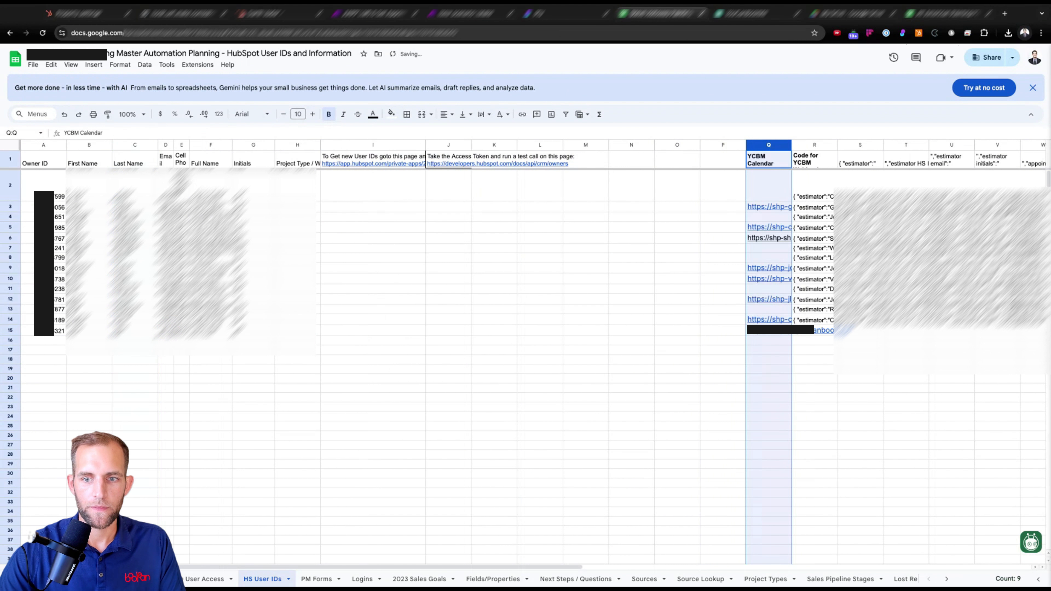
pyautogui.click(722, 237)
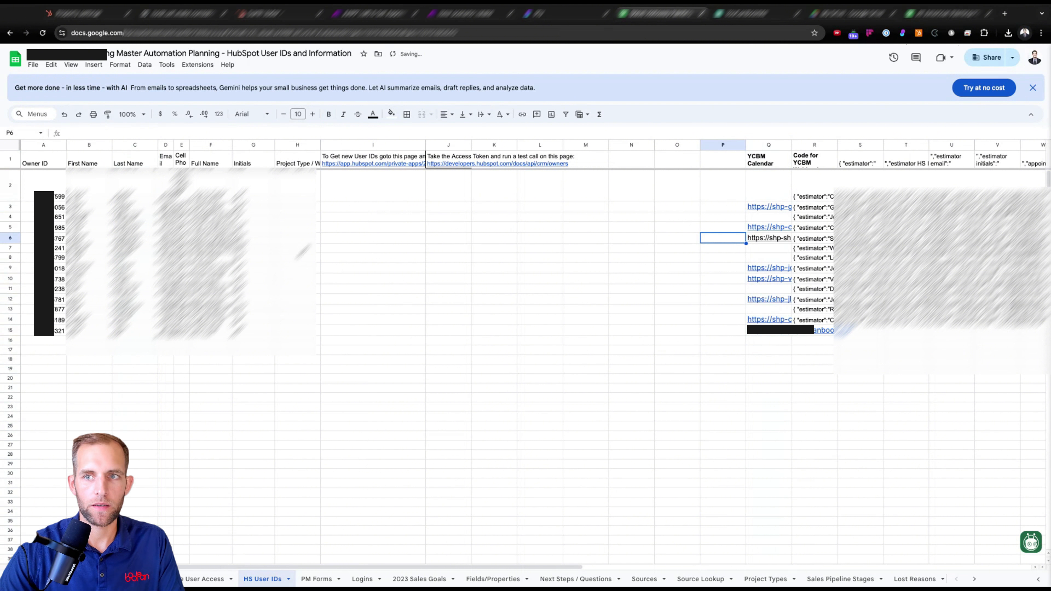
# Look up the company's contact details on Google and fill the Email Sign office phone, title and address columns and Company Name for all users
pyautogui.click(1005, 13)
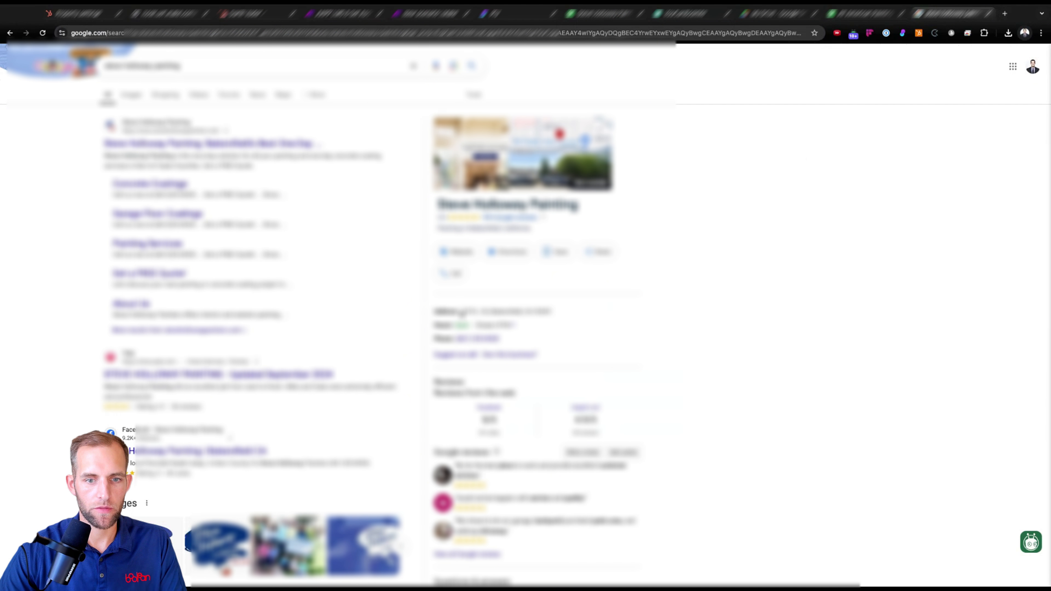
pyautogui.moveTo(463, 311); pyautogui.dragTo(499, 339)
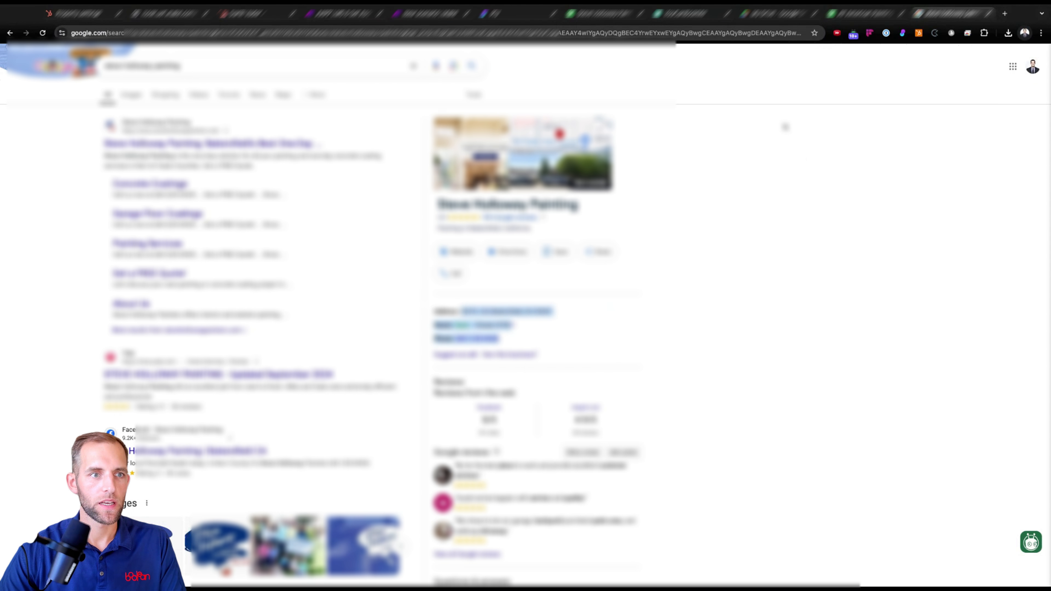
pyautogui.click(155, 17)
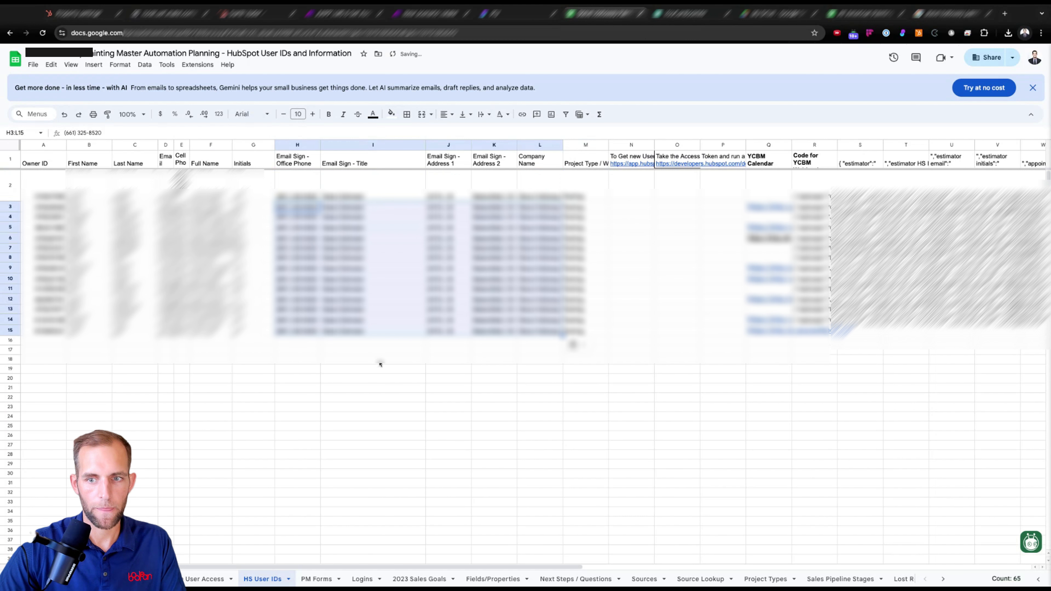
pyautogui.click(414, 401)
pyautogui.click(542, 389)
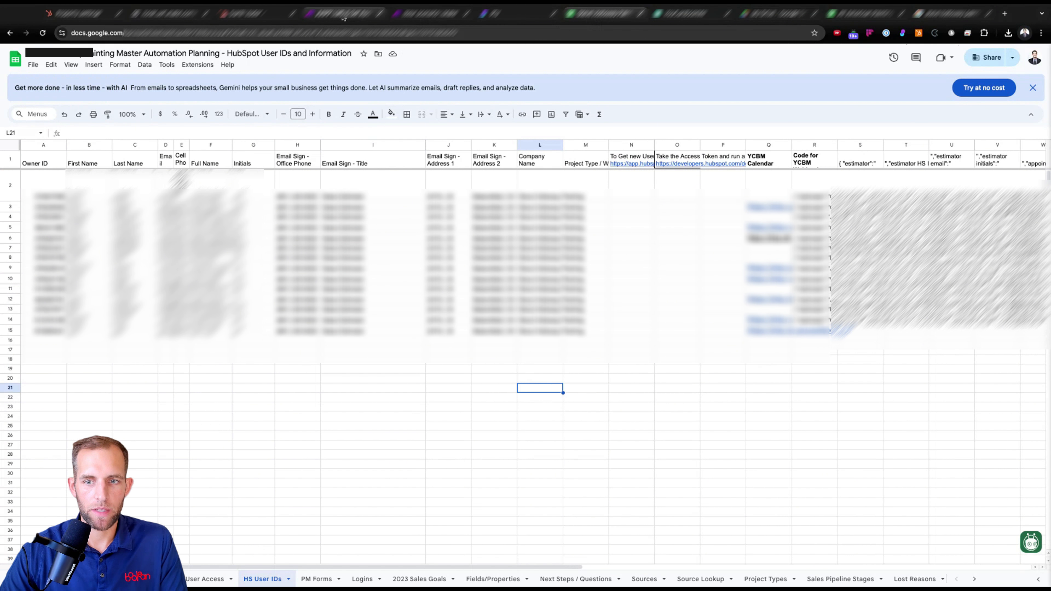
# Confirm the No Deal Owner/Calendar filter in Make and reload the Google Sheets Search Rows module for the HS User IDs sheet
pyautogui.click(431, 13)
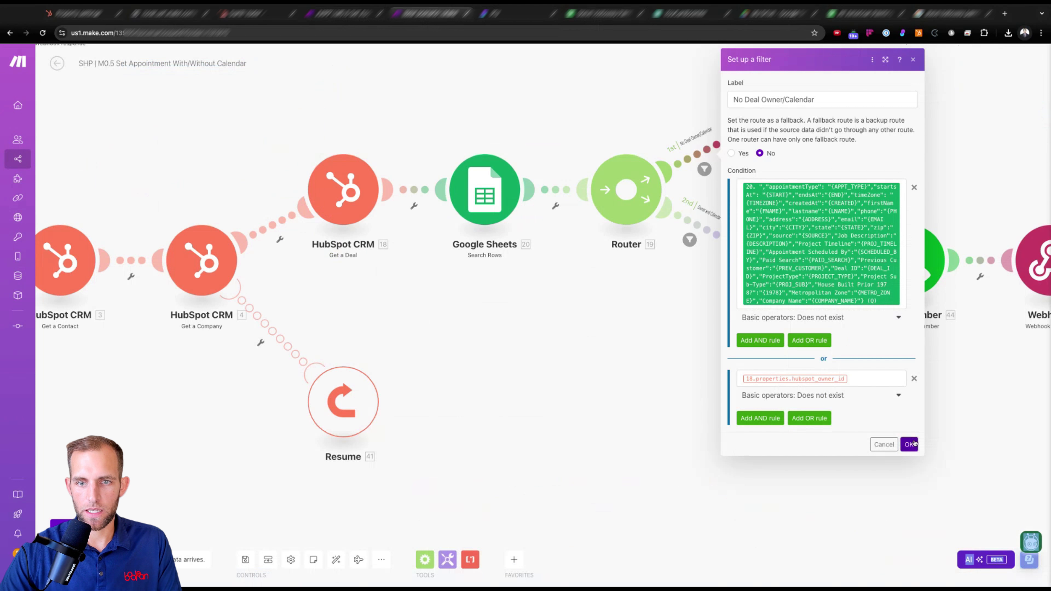
pyautogui.click(910, 444)
pyautogui.hscroll(5, 687, 430)
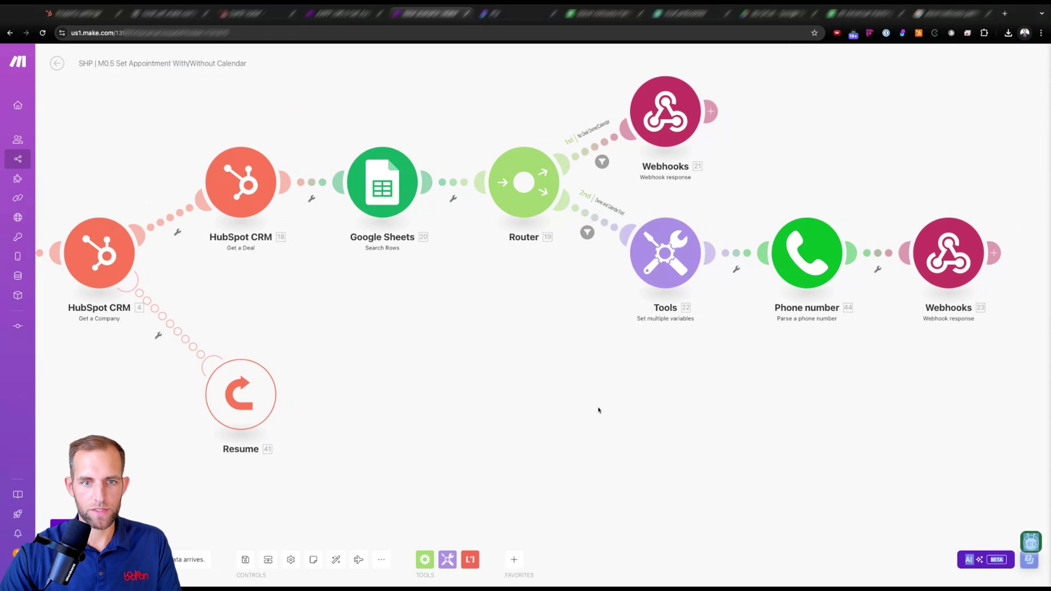
pyautogui.click(382, 184)
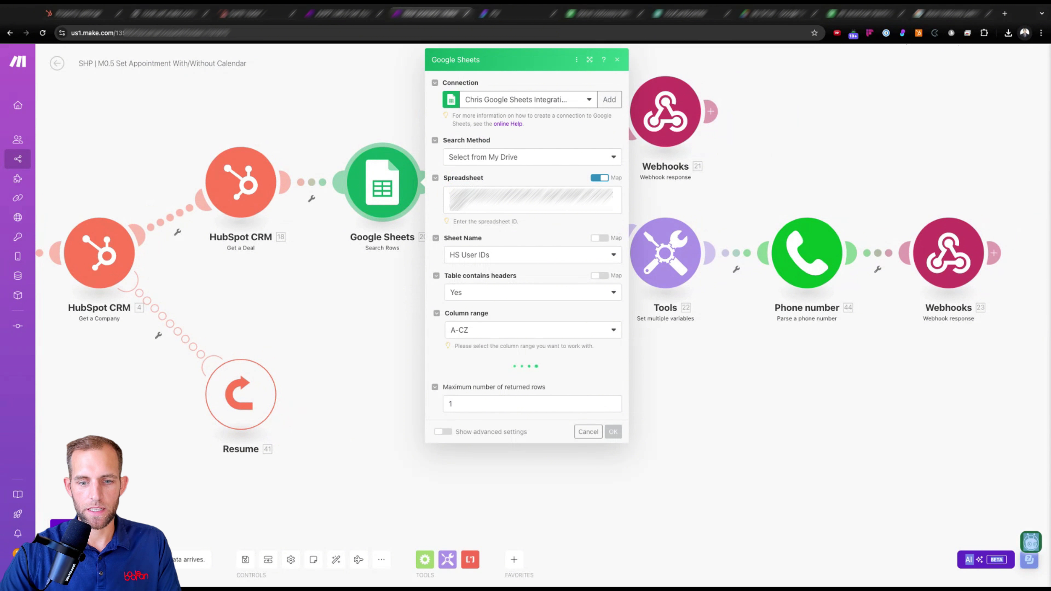
pyautogui.click(613, 571)
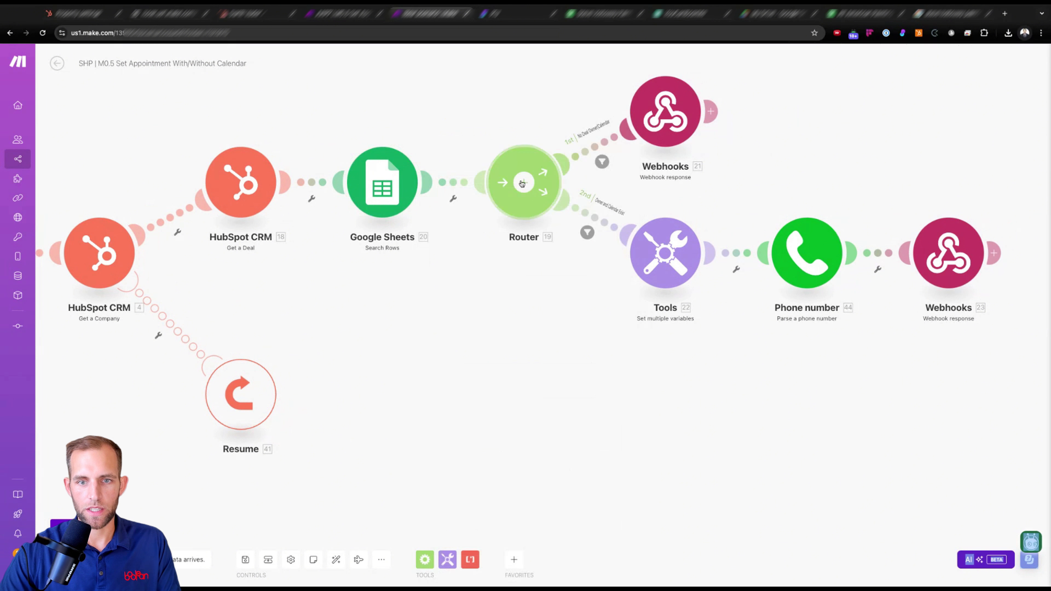
# Inspect the final Webhook response's Location header in Make, and widen the YCBM Calendar column in both HS User IDs sheets
pyautogui.click(829, 290)
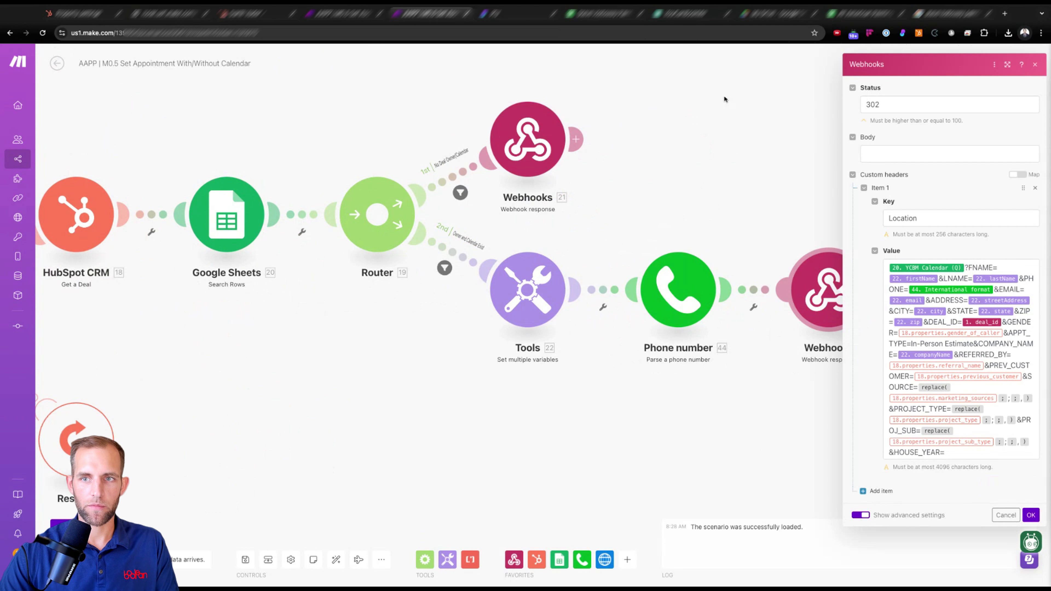
pyautogui.click(865, 13)
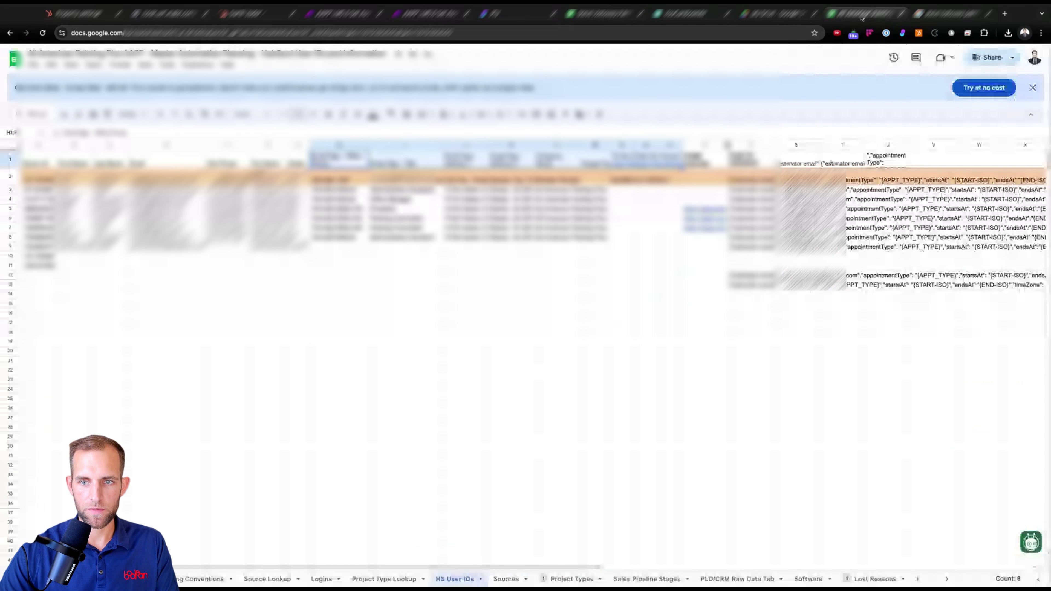
pyautogui.moveTo(728, 144); pyautogui.dragTo(794, 145)
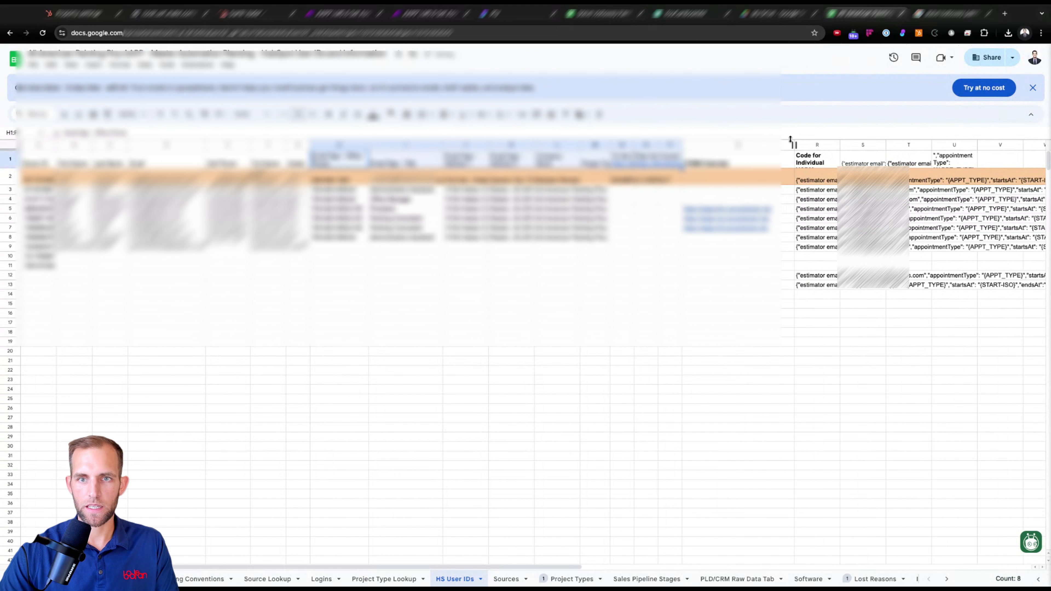
pyautogui.click(604, 14)
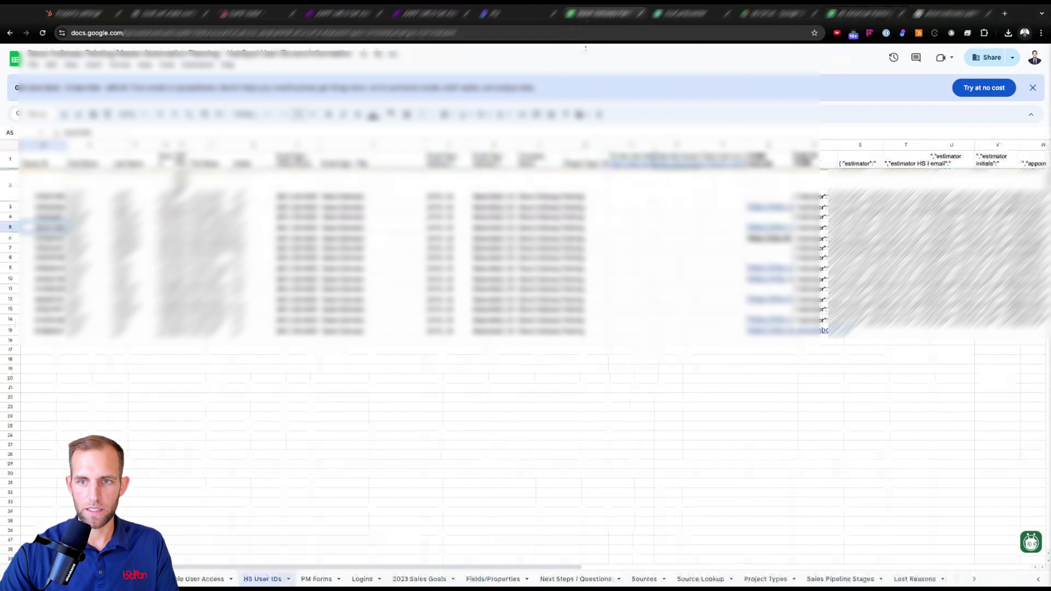
pyautogui.click(791, 145)
pyautogui.moveTo(793, 144); pyautogui.dragTo(883, 144)
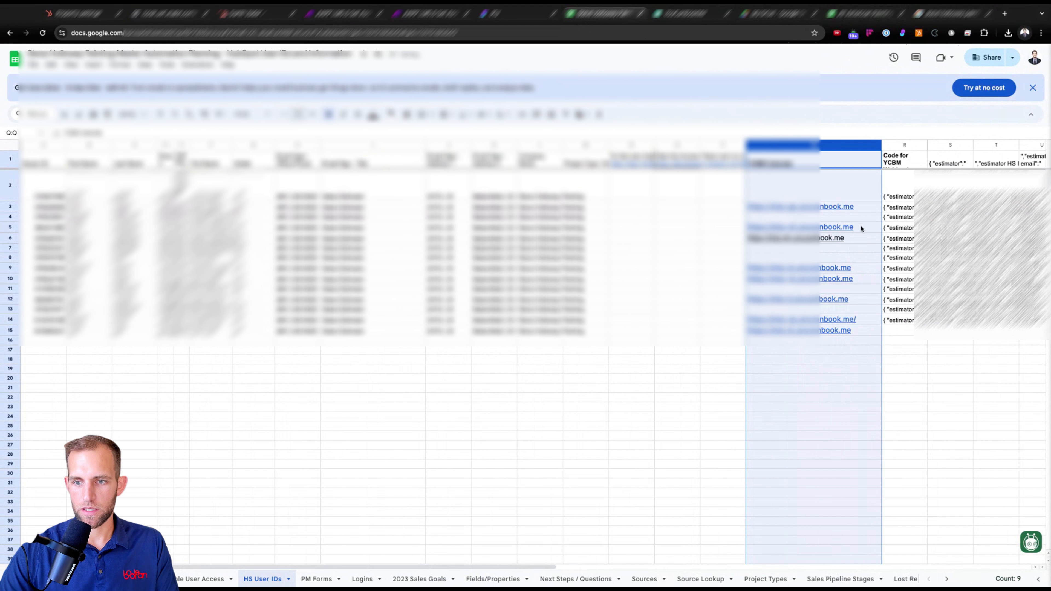
# Remove the hyperlinks from the YCBM Calendar addresses in Q3:Q15 of the HS User IDs sheet
pyautogui.click(864, 205)
pyautogui.keyDown('shift'); pyautogui.click(864, 333); pyautogui.keyUp('shift')
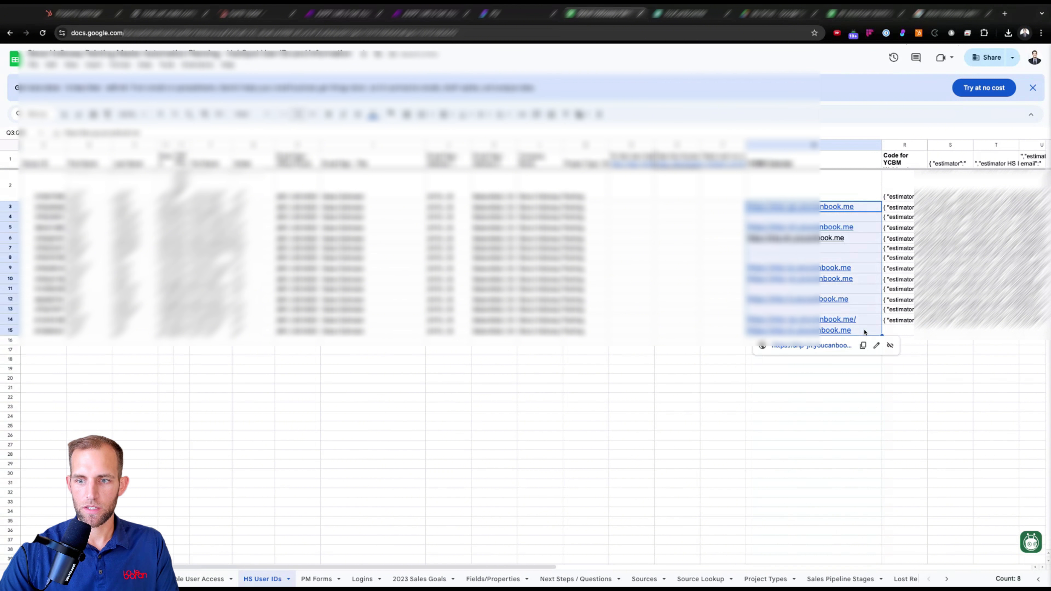
pyautogui.click(890, 345)
pyautogui.click(851, 260)
# Replace all occurrences of ".me" with ".me/" in the YCBM Calendar range Q2:Q15
pyautogui.click(850, 201)
pyautogui.hotkey('shift', 'Down')
pyautogui.hotkey('shift', 'Down')
pyautogui.hotkey('shift', 'Down')
pyautogui.hotkey('shift', 'Down')
pyautogui.hotkey('shift', 'Down')
pyautogui.hotkey('shift', 'Down')
pyautogui.hotkey('shift', 'Down')
pyautogui.hotkey('shift', 'Down')
pyautogui.hotkey('shift', 'Down')
pyautogui.hotkey('shift', 'Down')
pyautogui.hotkey('shift', 'Down')
pyautogui.hotkey('shift', 'Down')
pyautogui.hotkey('shift', 'Down')
pyautogui.hotkey('ctrl', 'h')
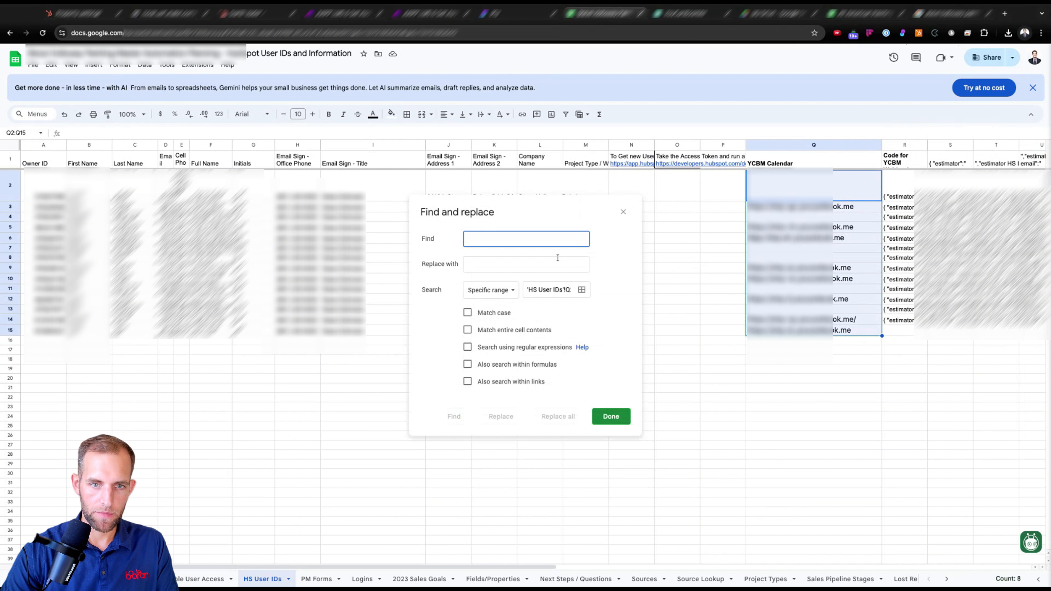
pyautogui.click(558, 258)
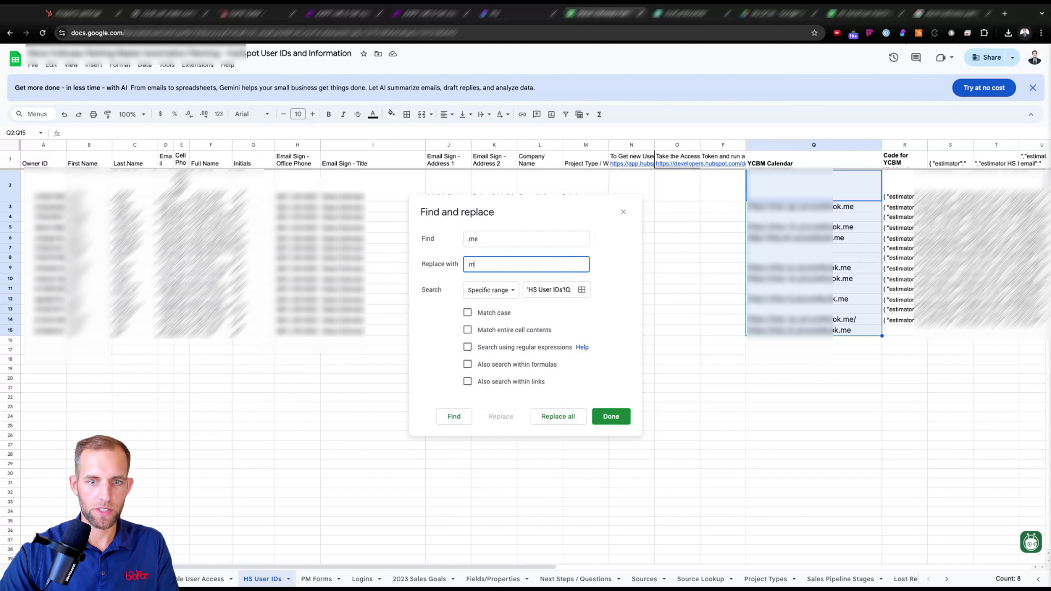
pyautogui.click(553, 417)
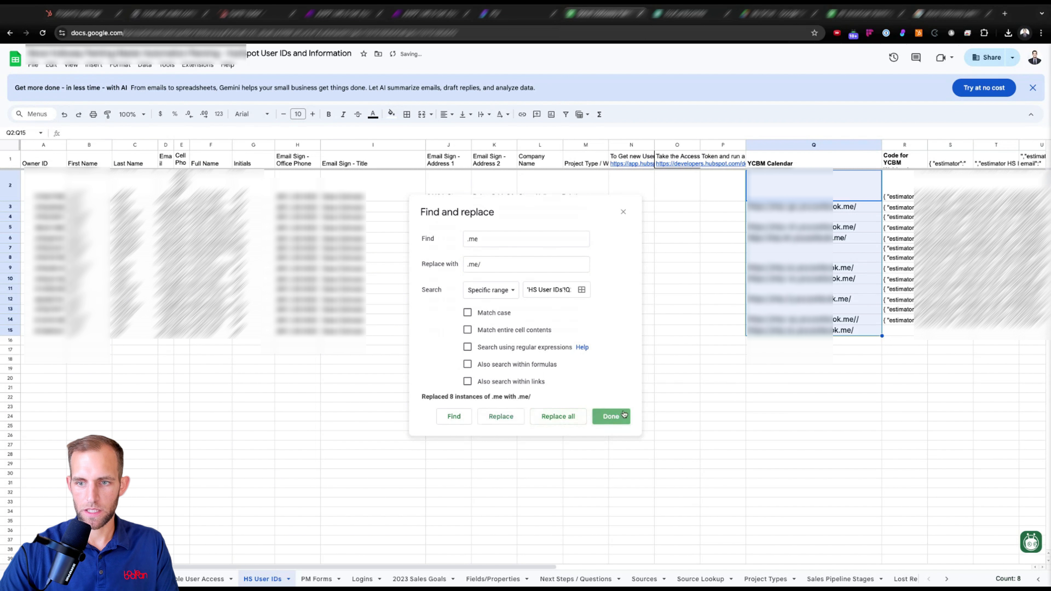
pyautogui.click(611, 416)
# Delete the doubled trailing slash from the calendar address in Q14
pyautogui.click(864, 320)
pyautogui.press('BackSpace')
pyautogui.press('Return')
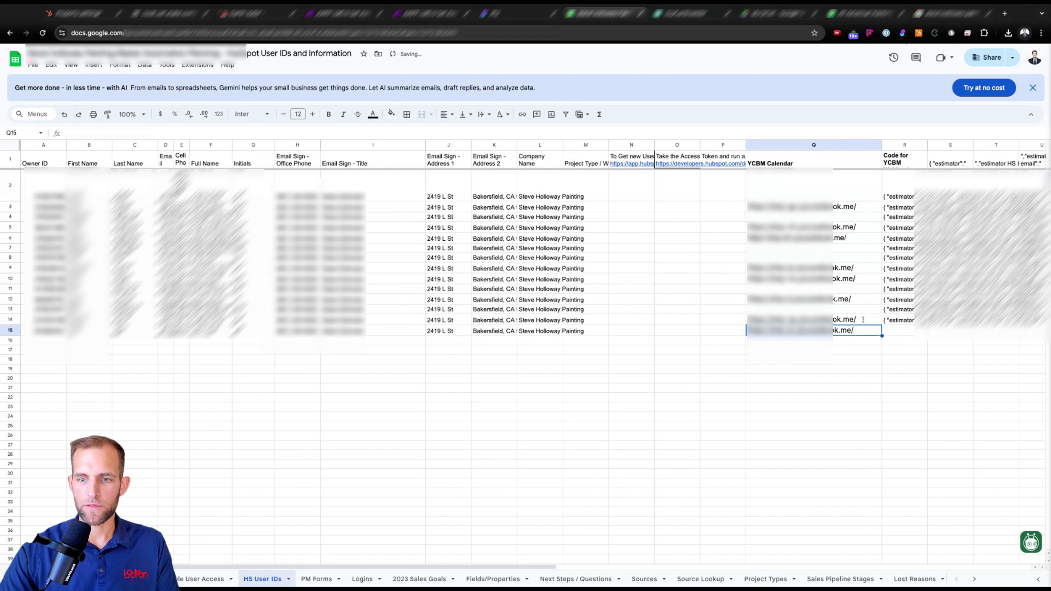
pyautogui.click(824, 398)
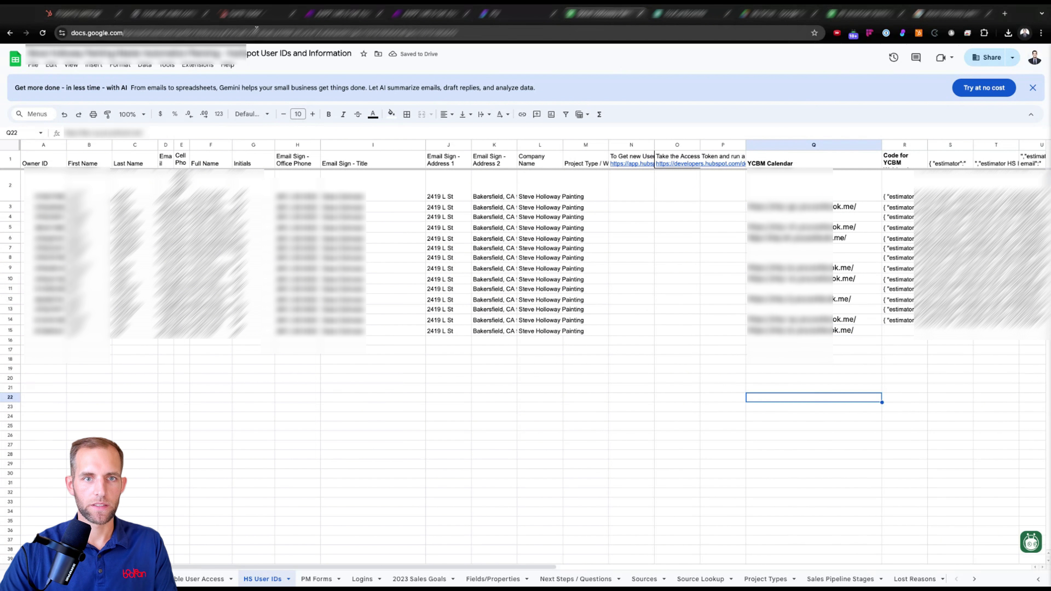
# Rename the Make scenario to "SHP | M0.5 Set Appointment With/Without Calendar" and exit its editor
pyautogui.click(426, 13)
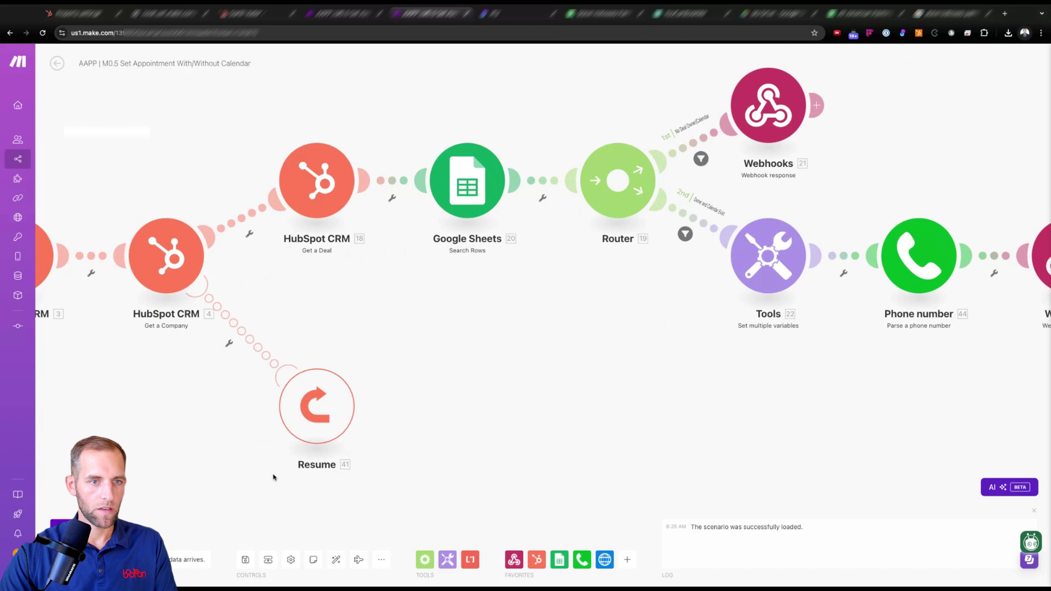
pyautogui.hscroll(-15, 256, 456)
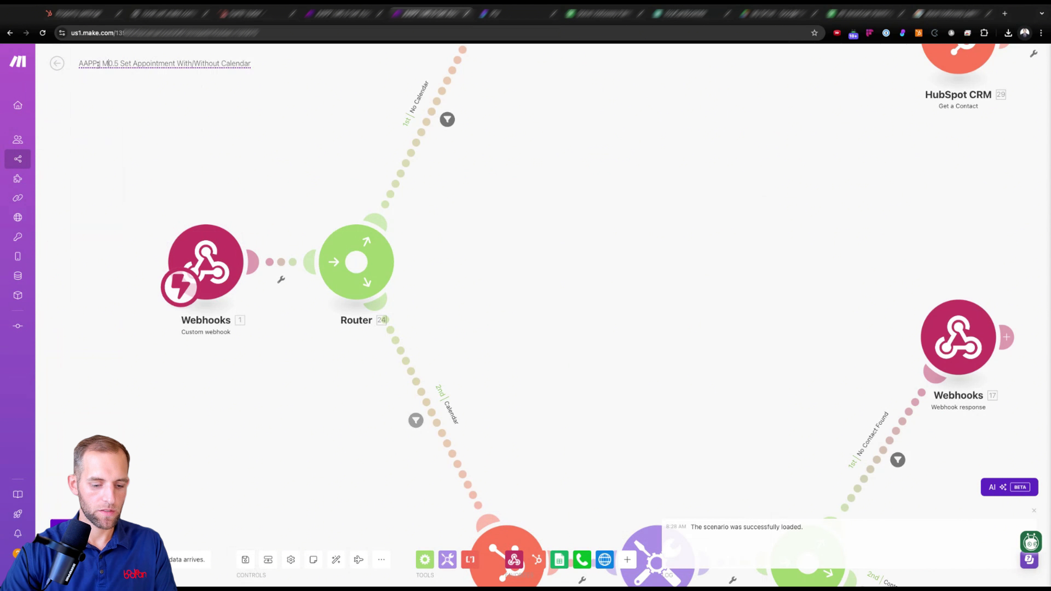
pyautogui.doubleClick(98, 64)
pyautogui.write('SHP')
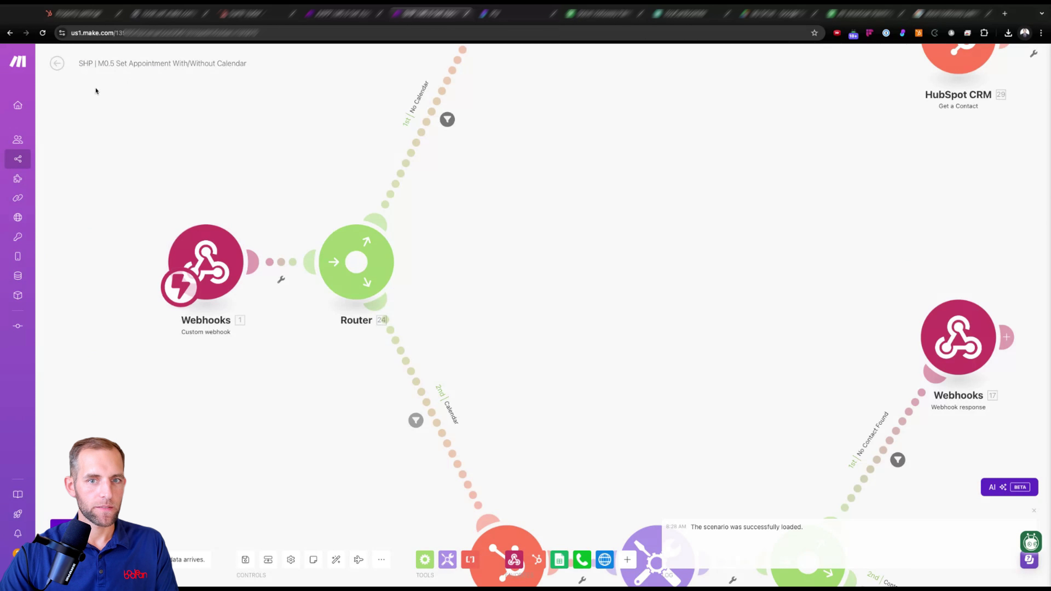
pyautogui.click(57, 63)
pyautogui.click(626, 131)
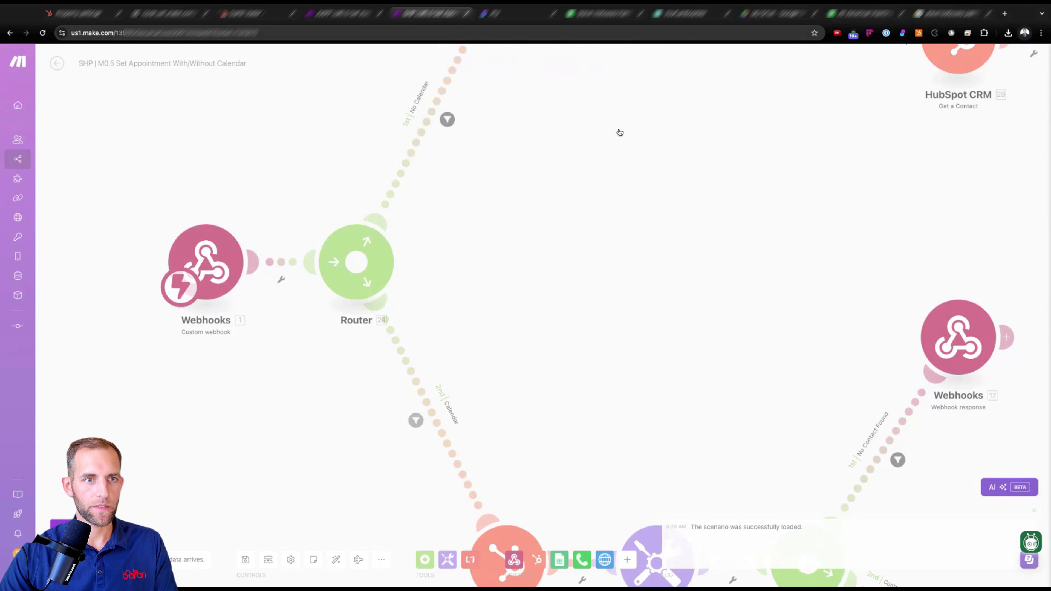
# Switch to HubSpot, leave the Contact owner property and open the test deal Darth Vader 5/5/23
pyautogui.click(248, 15)
pyautogui.click(86, 13)
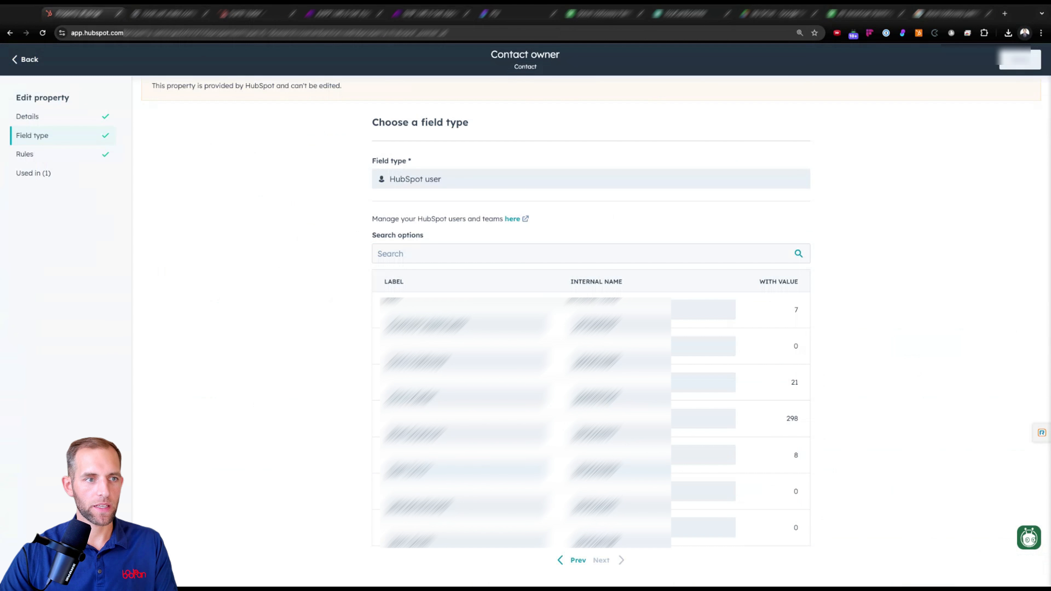
pyautogui.click(30, 59)
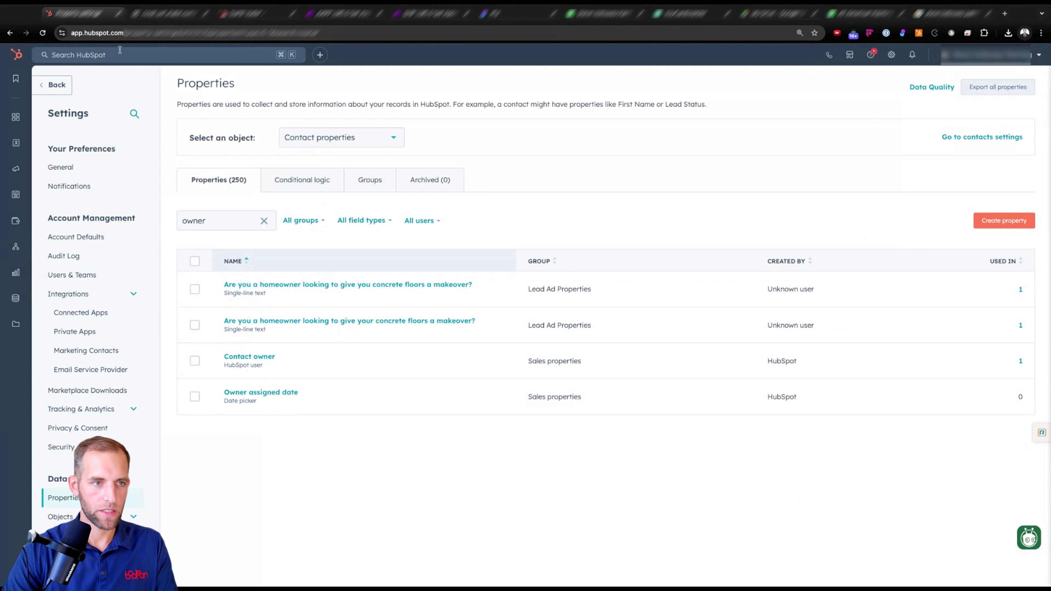
pyautogui.click(109, 51)
pyautogui.click(173, 264)
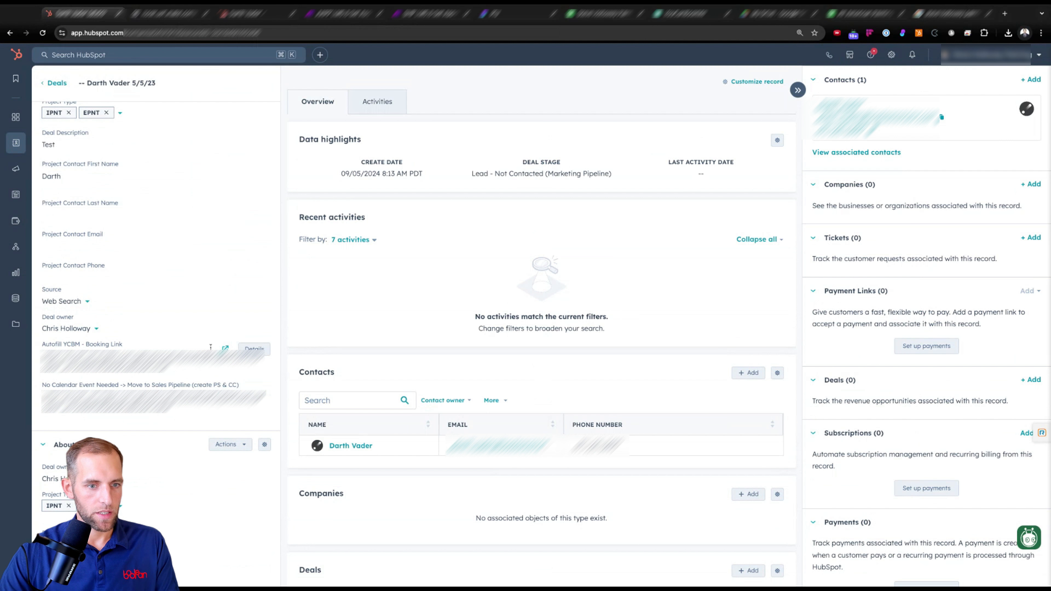
# Open the deal's Autofill YCBM booking link and choose the September 6, 9:00 AM slot
pyautogui.click(225, 349)
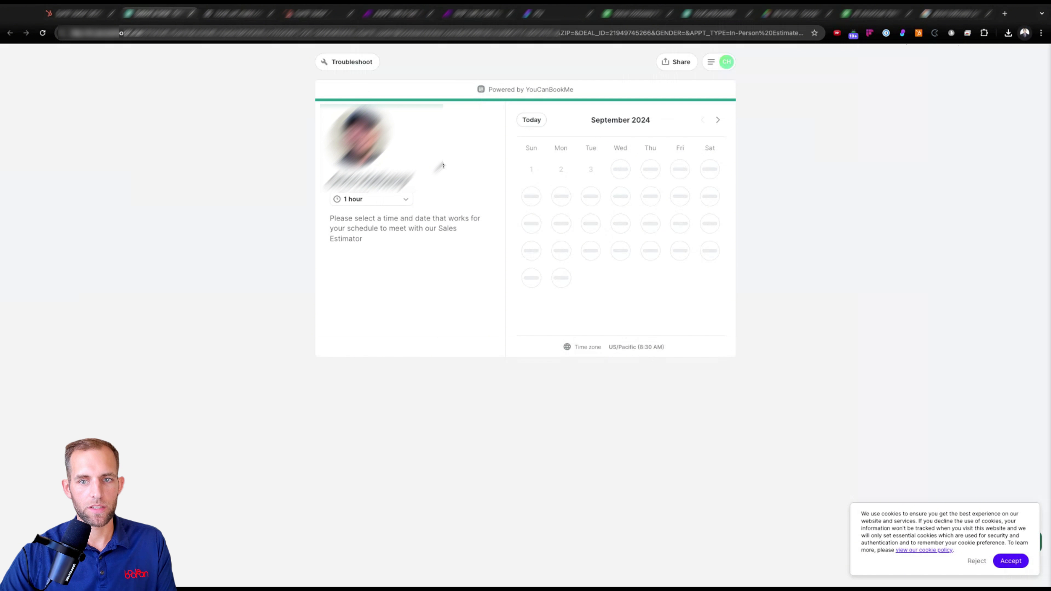
pyautogui.click(681, 170)
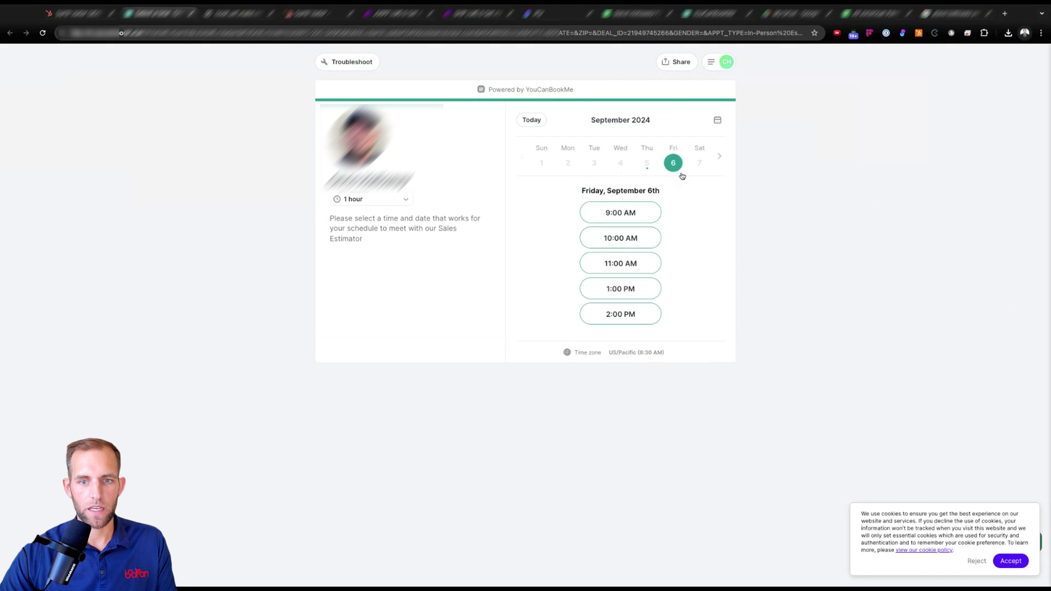
pyautogui.click(629, 211)
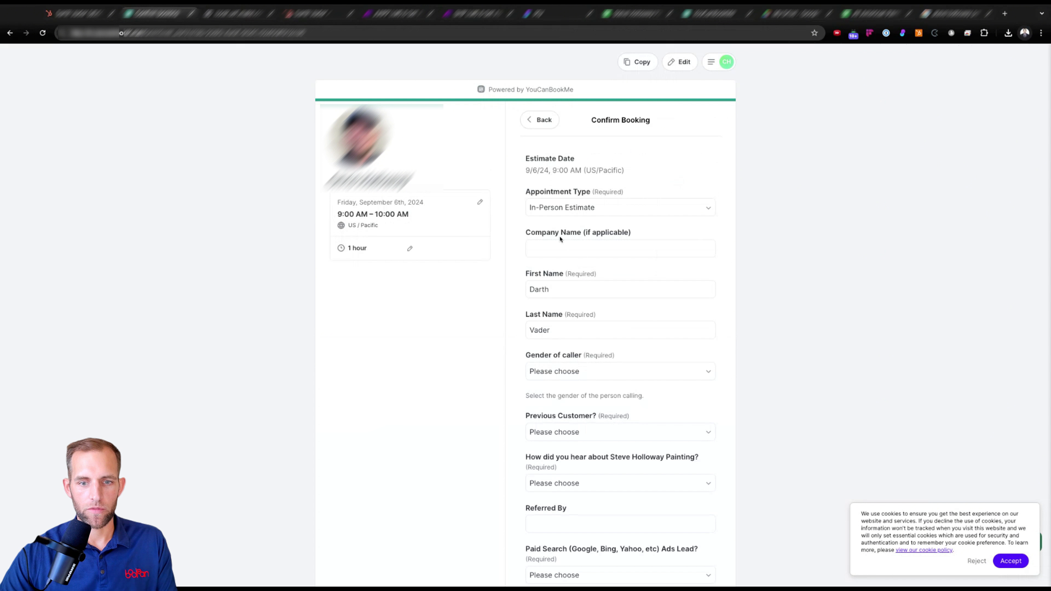
# Examine the Confirm Booking form to see which contact, job site and project fields are prefilled from the deal
pyautogui.scroll(-4, 566, 367)
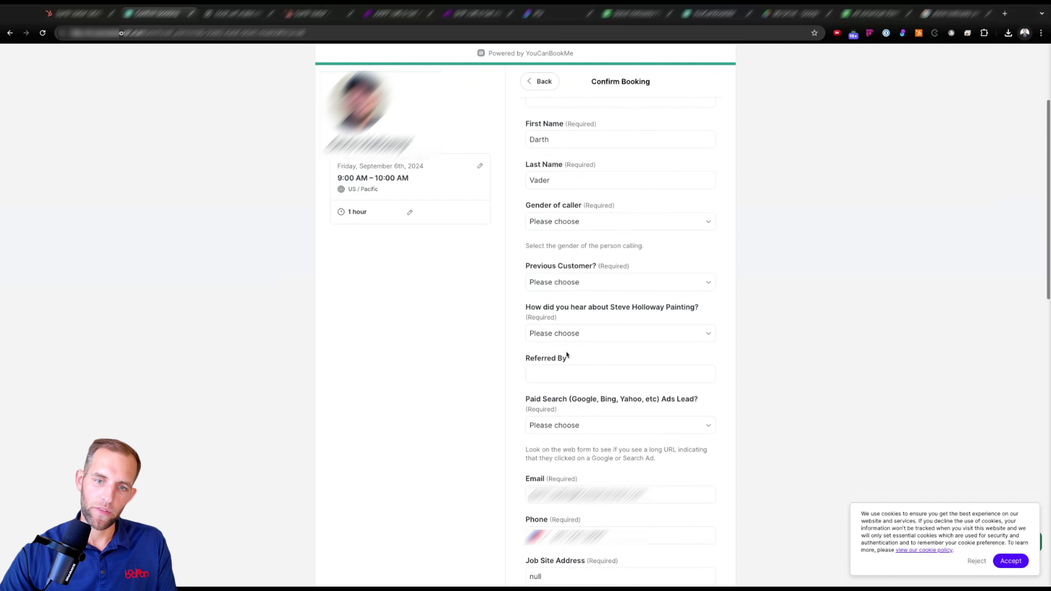
pyautogui.scroll(-8, 604, 311)
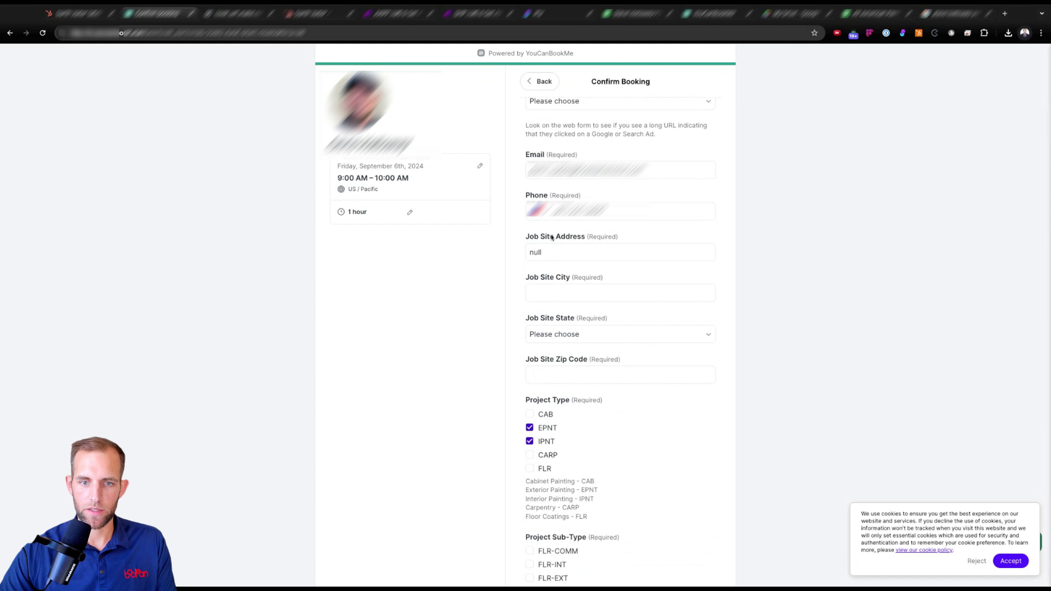
pyautogui.scroll(10, 560, 339)
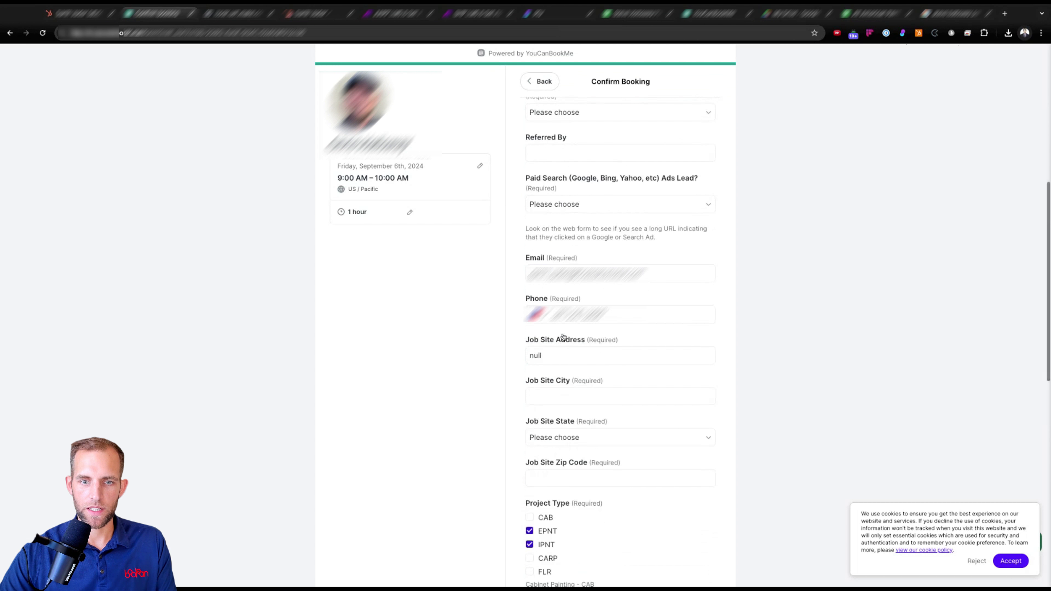
pyautogui.click(543, 255)
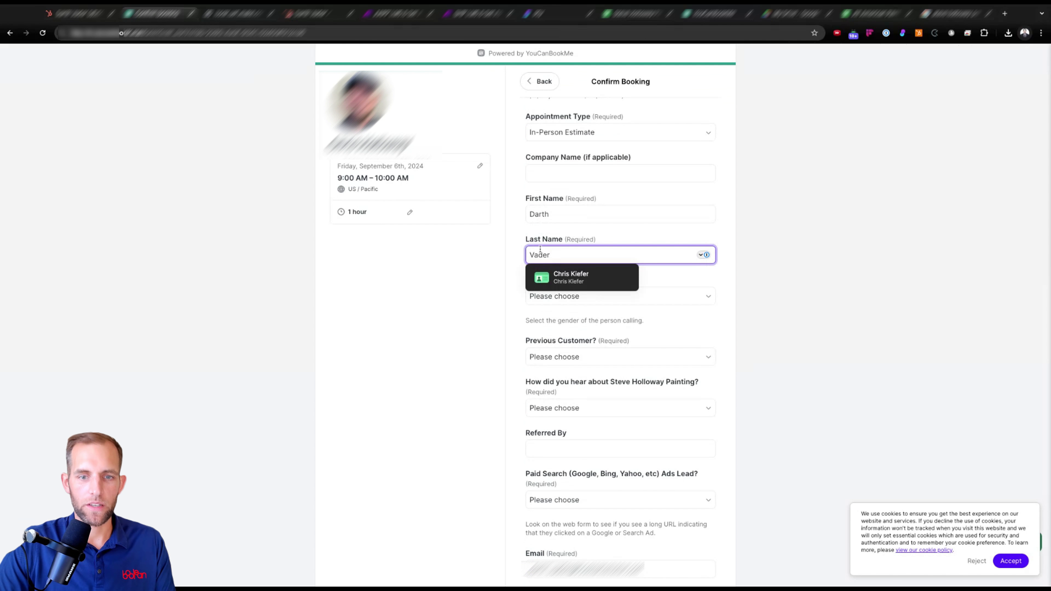
pyautogui.click(510, 251)
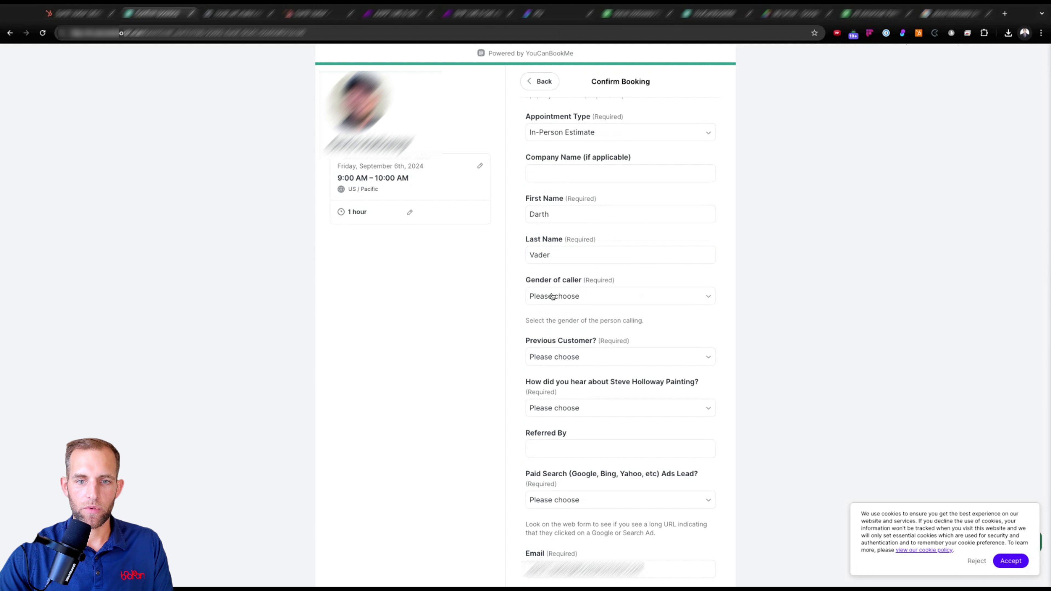
pyautogui.scroll(-1, 552, 299)
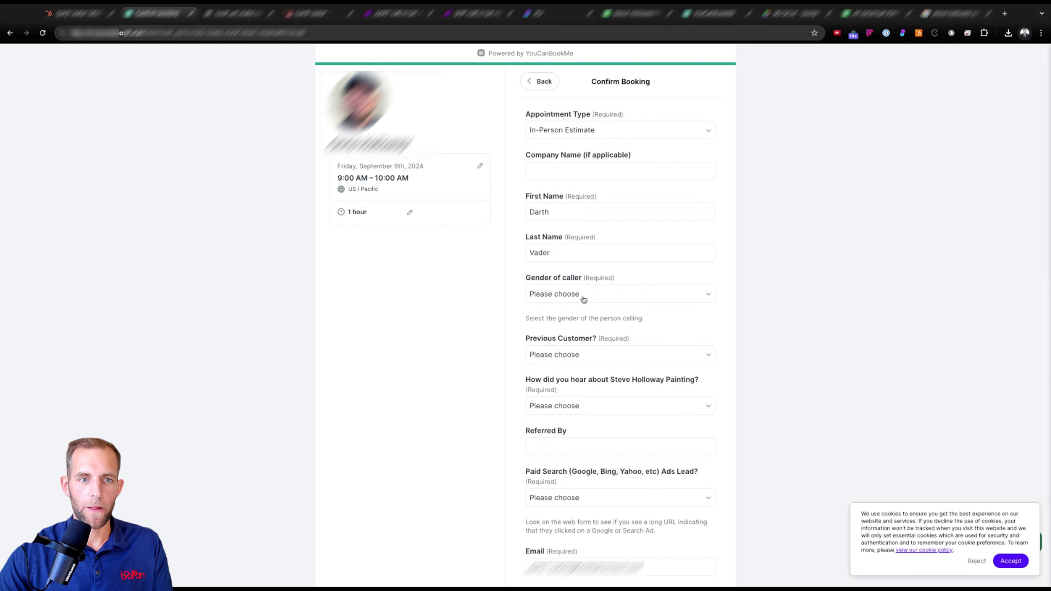
pyautogui.scroll(2, 584, 299)
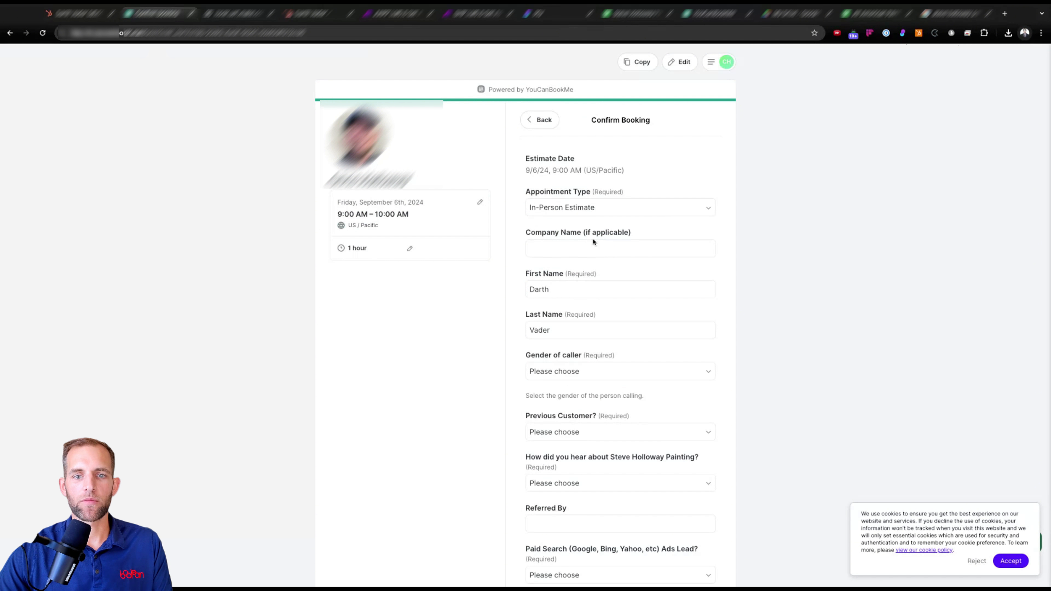
# Associate the existing company Boolean Automation with the Darth Vader deal in HubSpot
pyautogui.click(87, 14)
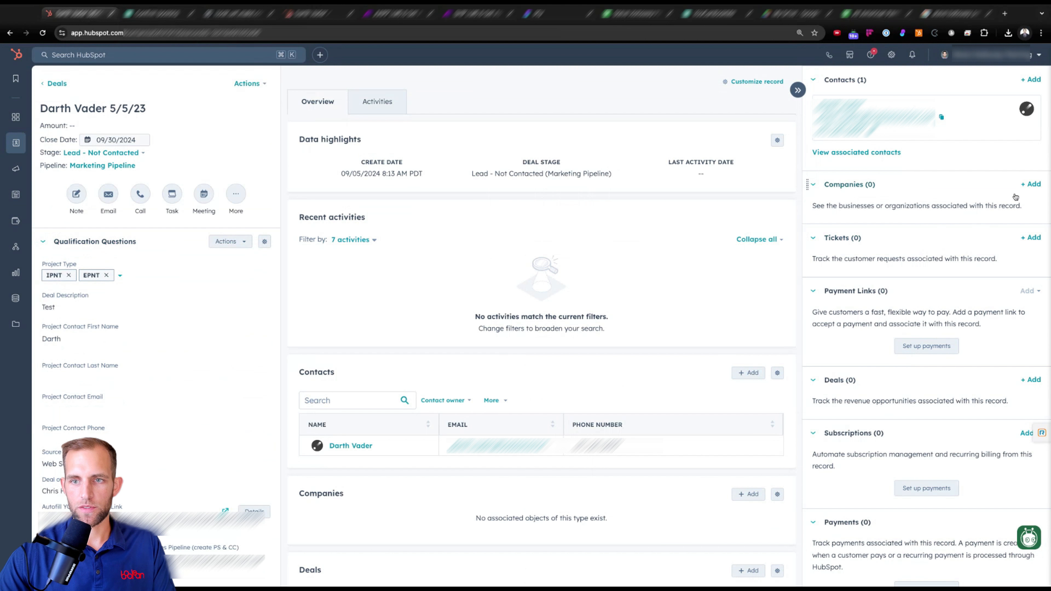
pyautogui.click(1030, 184)
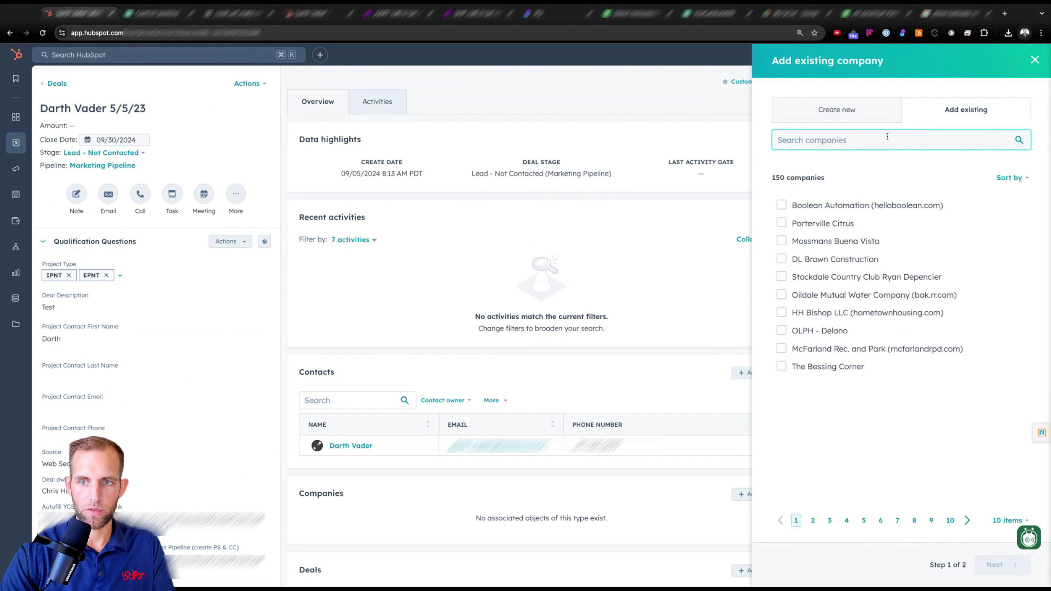
pyautogui.write('boolean')
pyautogui.click(781, 205)
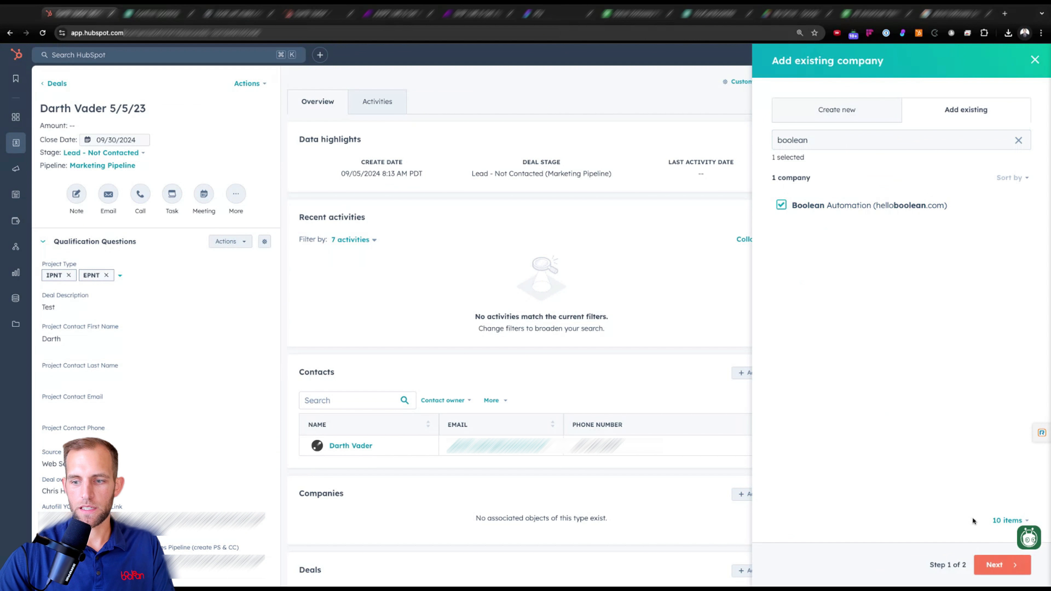
pyautogui.click(1000, 565)
pyautogui.click(1007, 564)
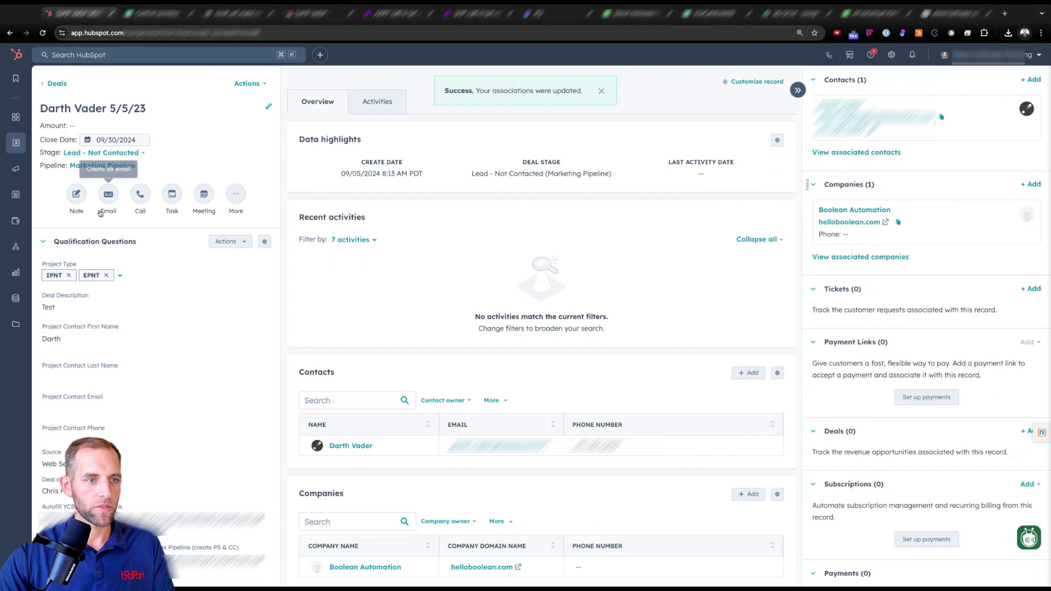
# Reload the deal and reopen its booking link for September 6 at 9:00 AM to check the Company Name field
pyautogui.click(43, 35)
pyautogui.scroll(-5, 157, 373)
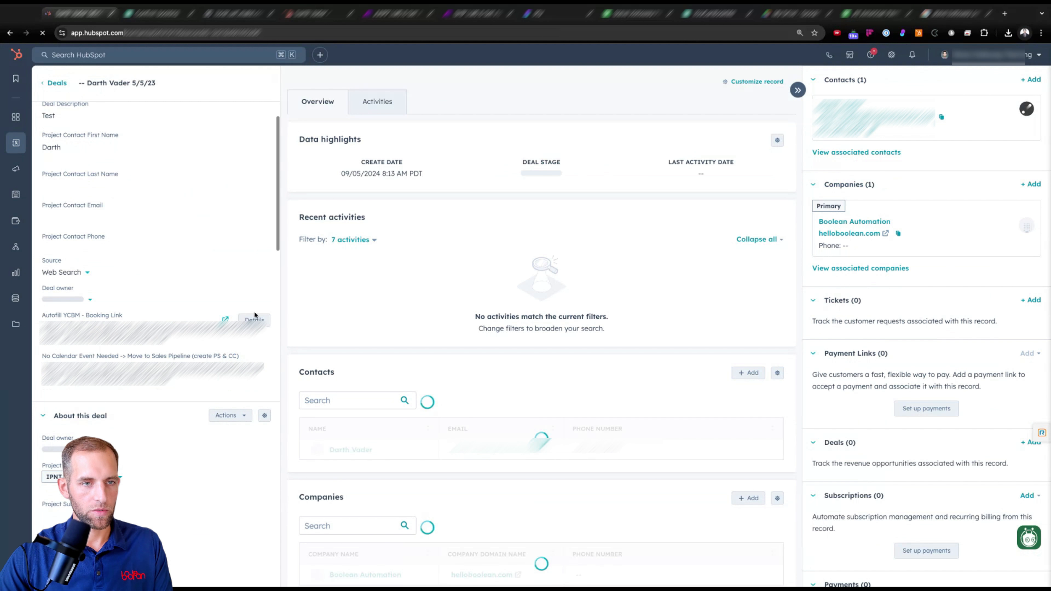
pyautogui.click(225, 319)
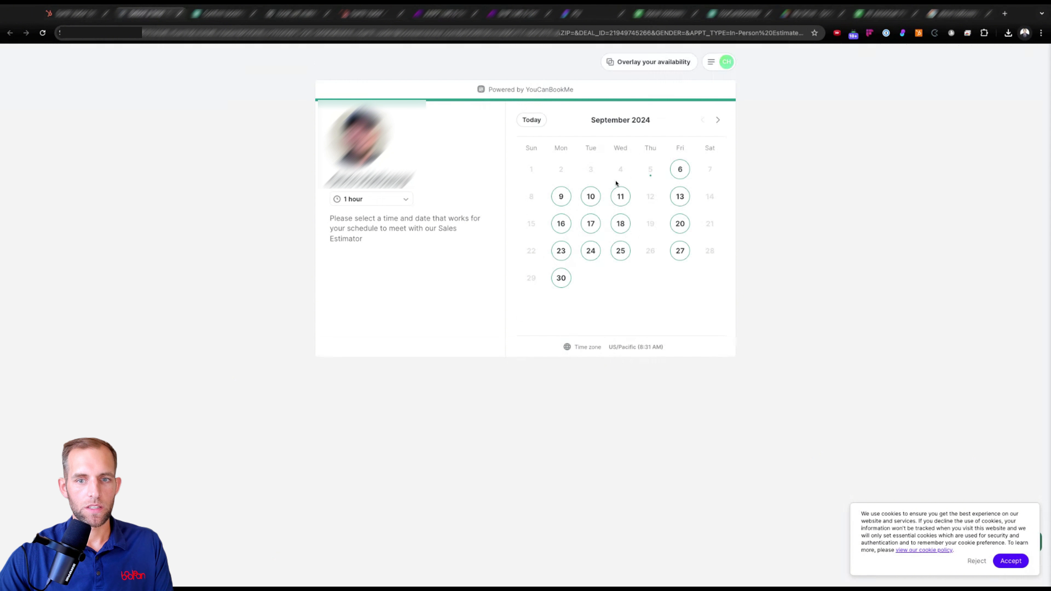
pyautogui.click(679, 169)
pyautogui.click(624, 214)
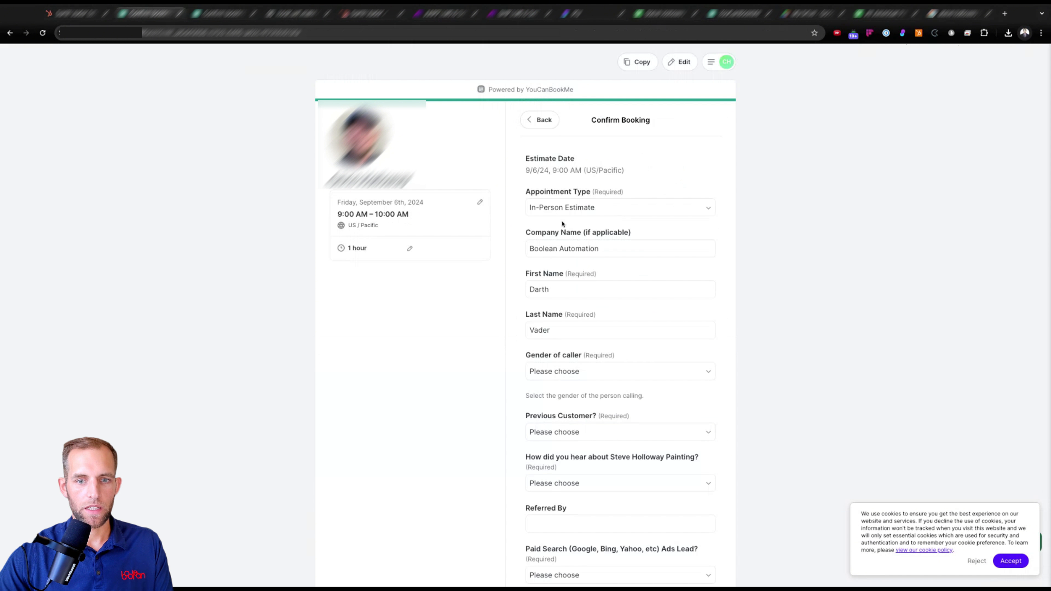
# Check the booking form's Company Name, and from the Darth Vader deal open the No Calendar Event Needed link that moves it to the Sales Pipeline
pyautogui.tripleClick(560, 251)
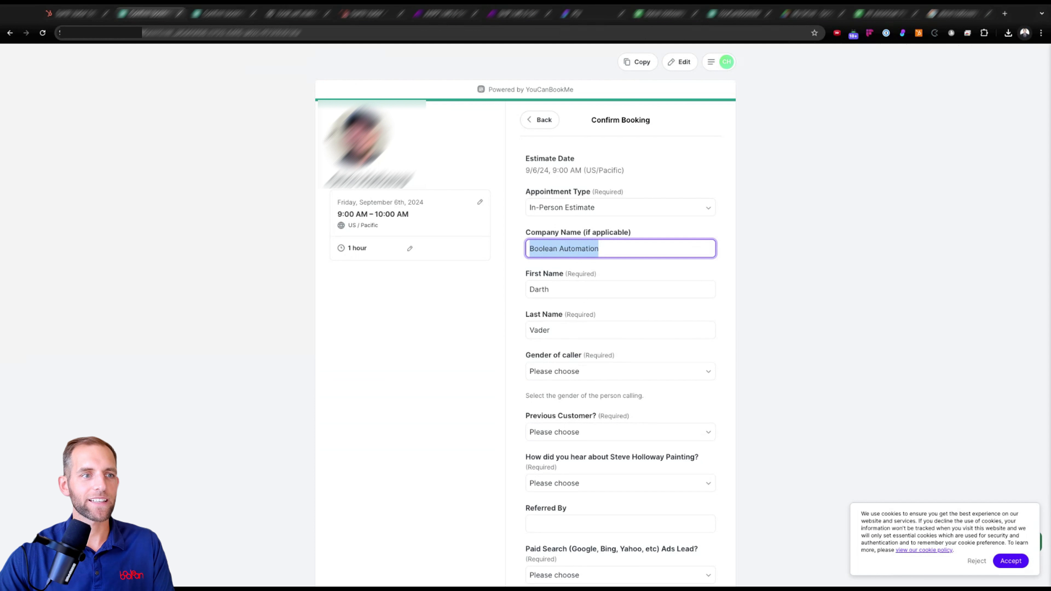
pyautogui.click(86, 14)
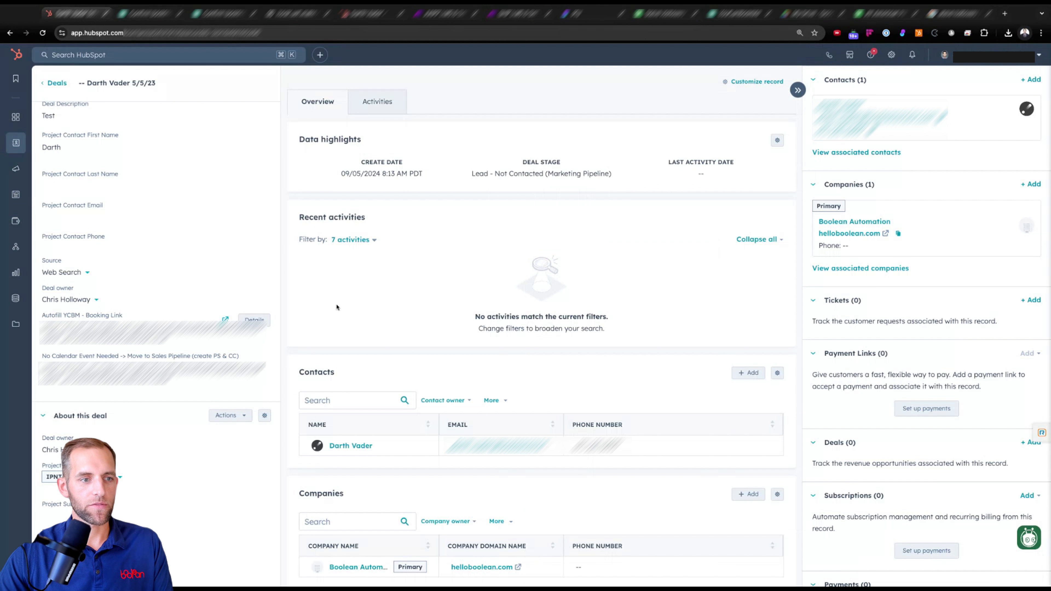
pyautogui.scroll(5, 138, 213)
pyautogui.scroll(-2, 138, 213)
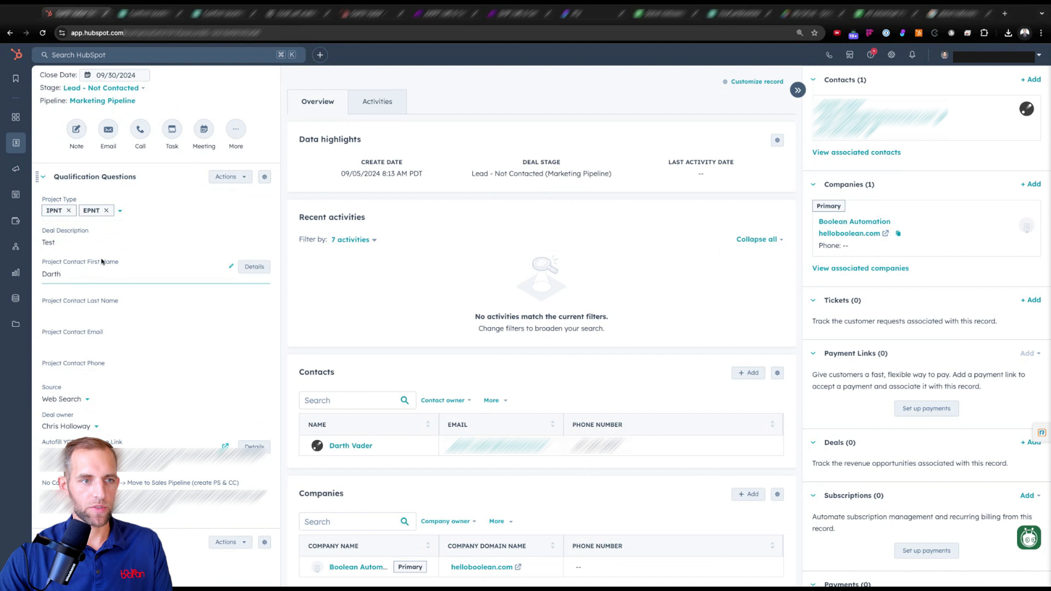
pyautogui.scroll(-3, 124, 245)
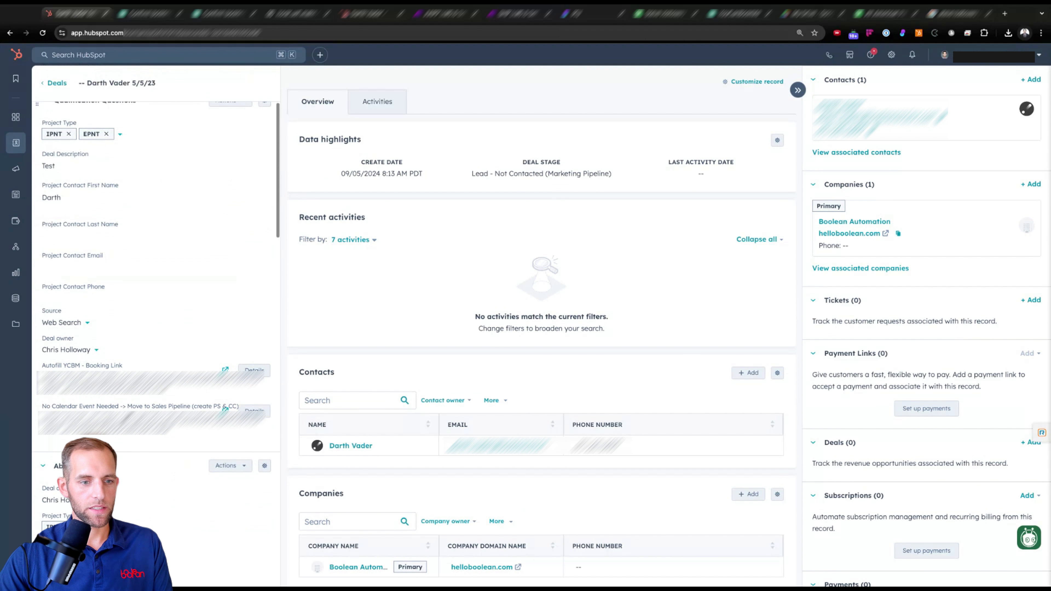
pyautogui.click(225, 408)
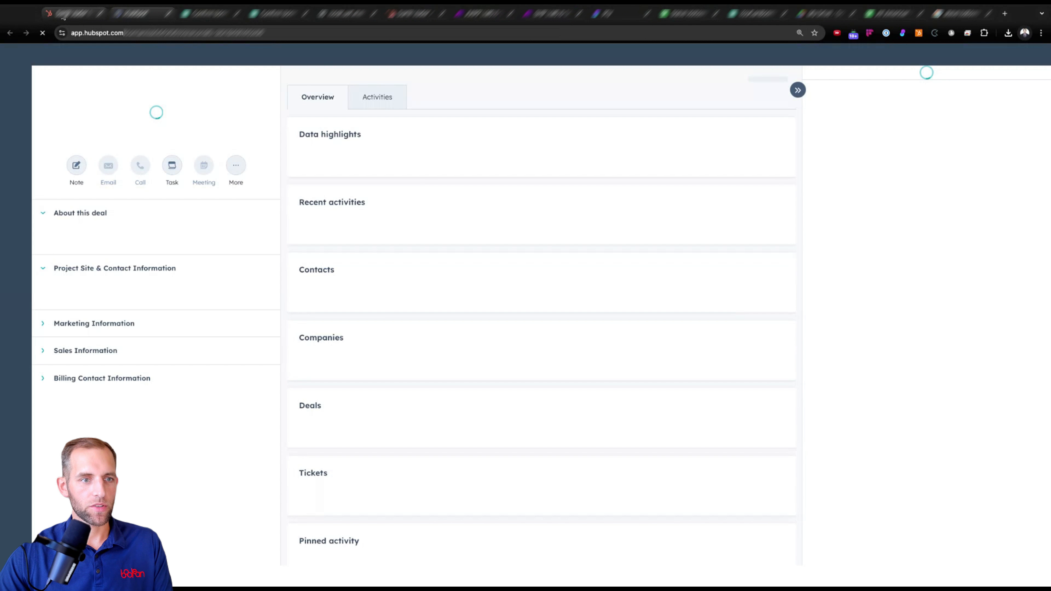
pyautogui.click(79, 13)
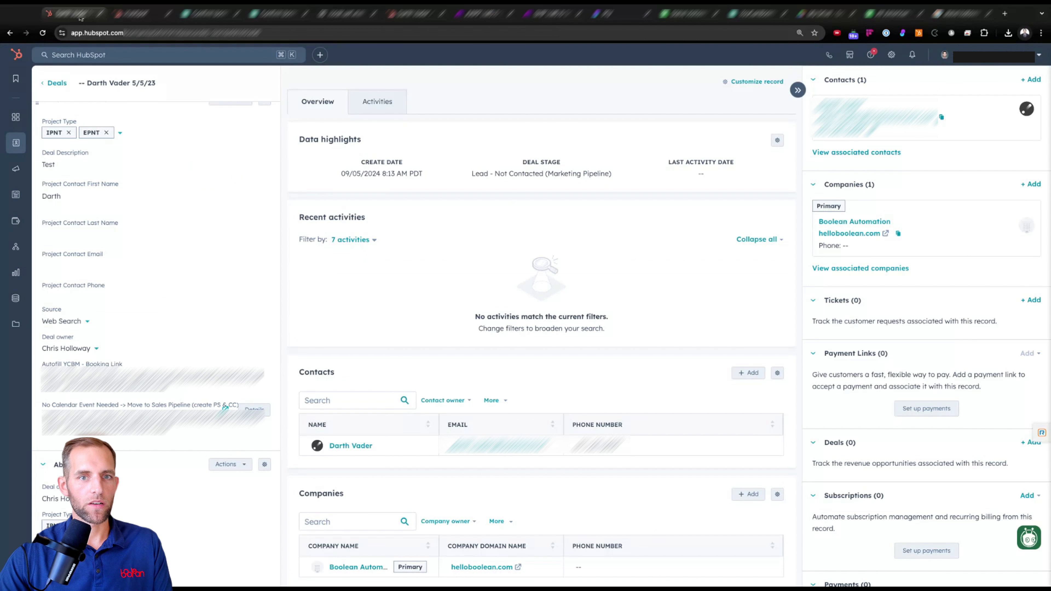
# In Make's SHP | M0.5 scenario, compare the final webhook response's Location header value with the URL of the HubSpot deal
pyautogui.click(540, 17)
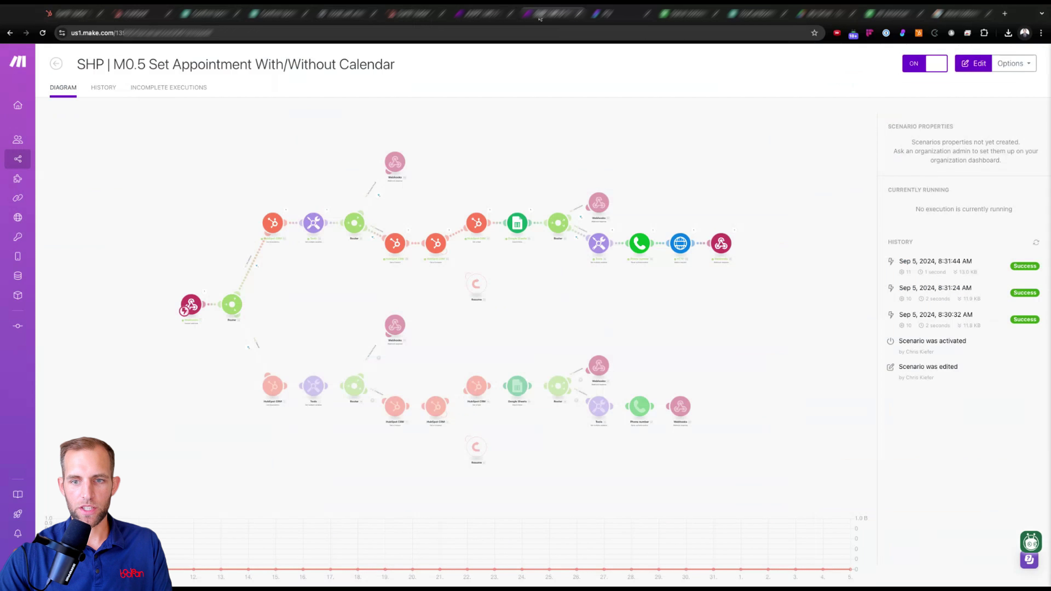
pyautogui.click(908, 225)
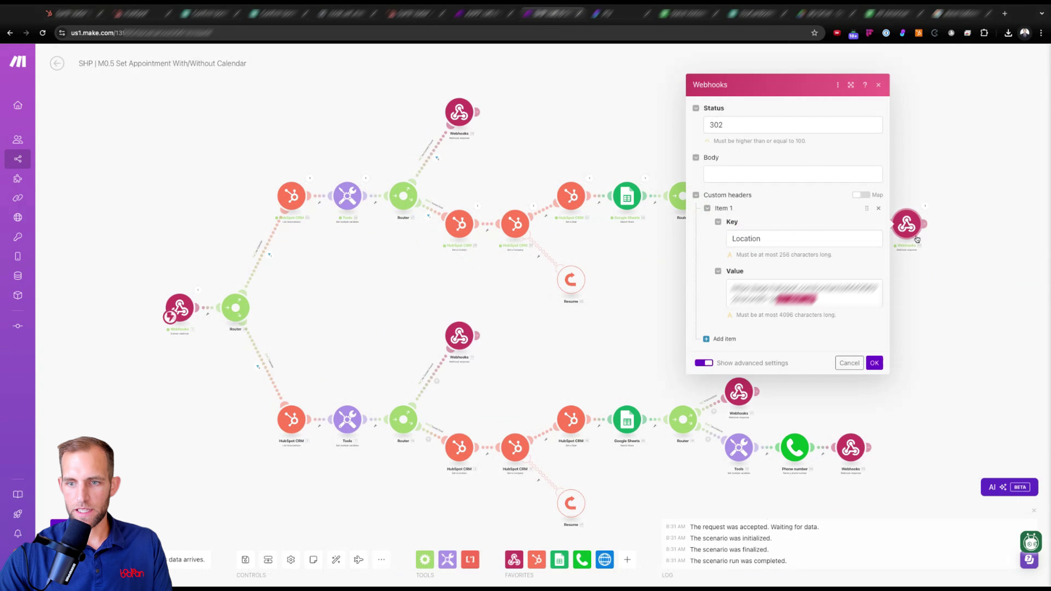
pyautogui.click(78, 13)
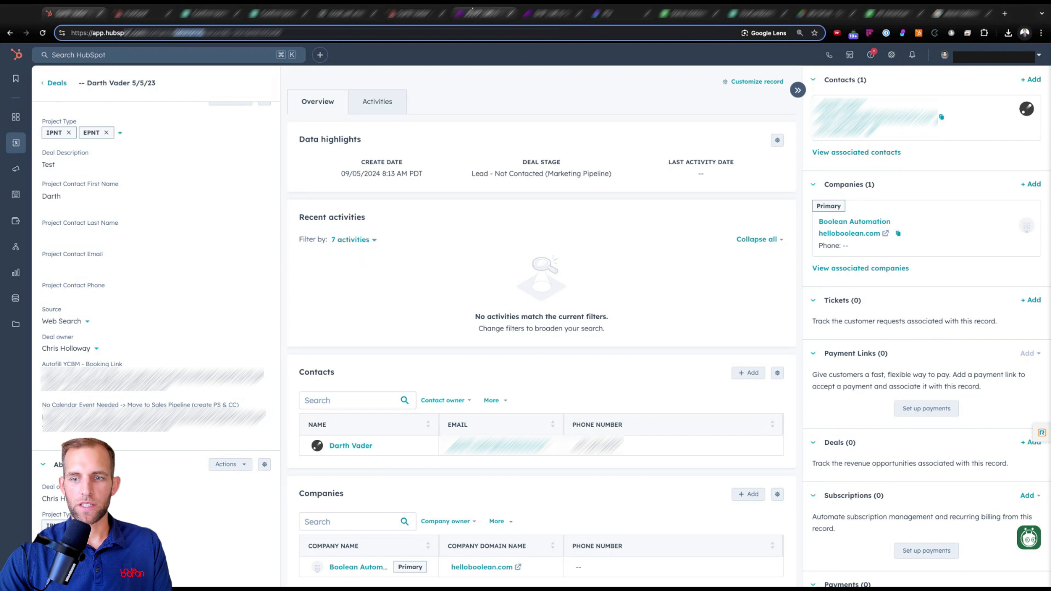
pyautogui.click(553, 13)
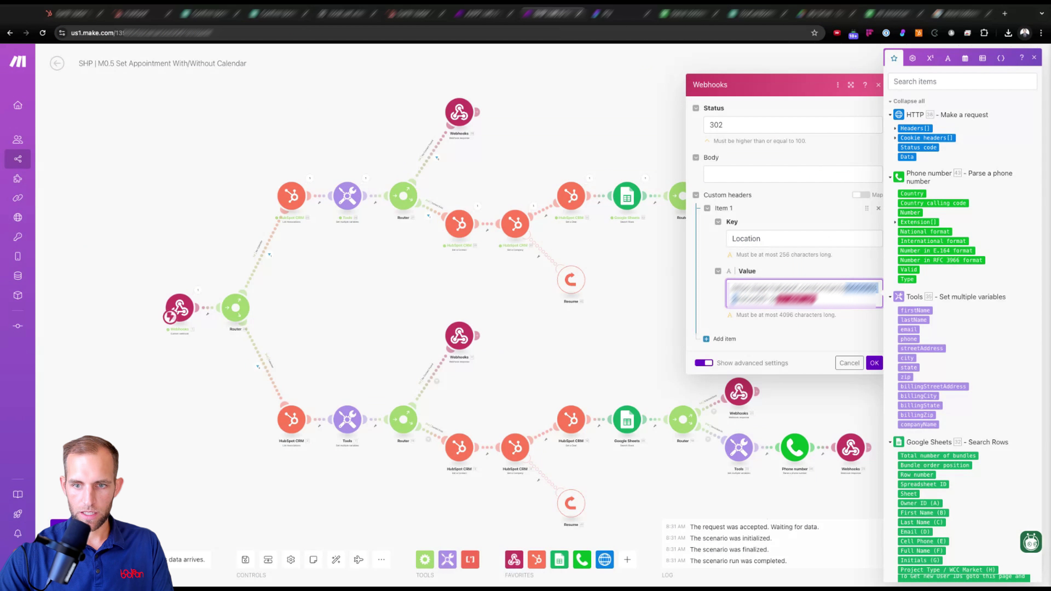
pyautogui.press('Right')
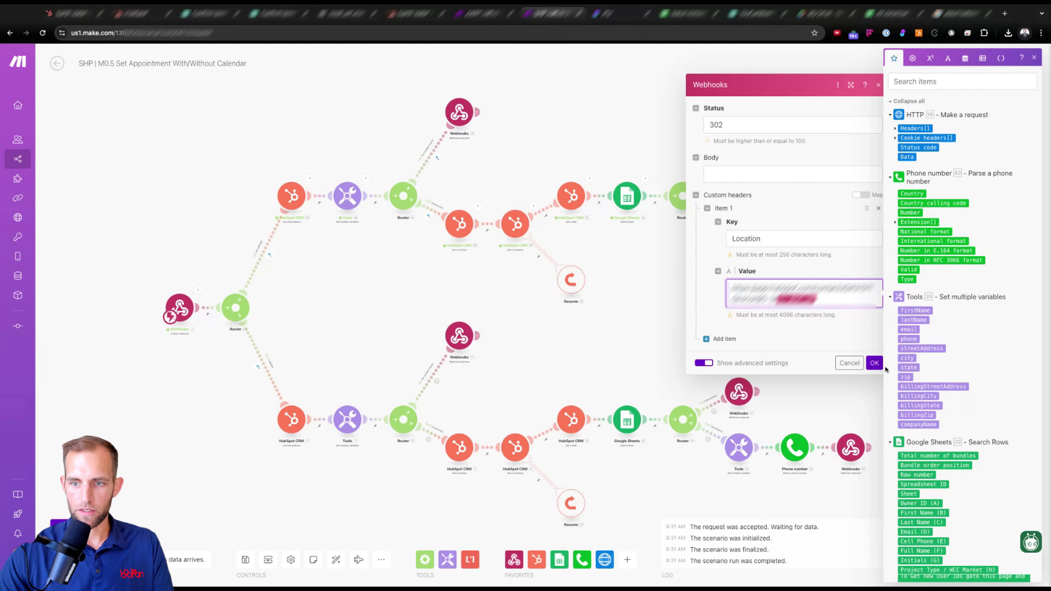
pyautogui.click(874, 363)
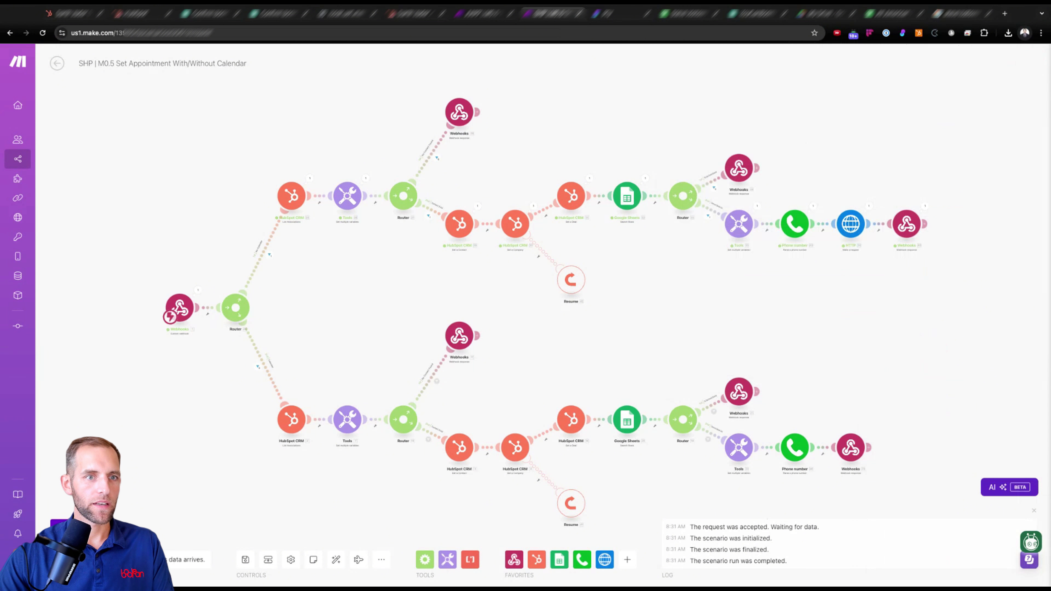
# Review the URL and JSON request content of the HTTP request module in the no-calendar branch
pyautogui.scroll(5, 943, 284)
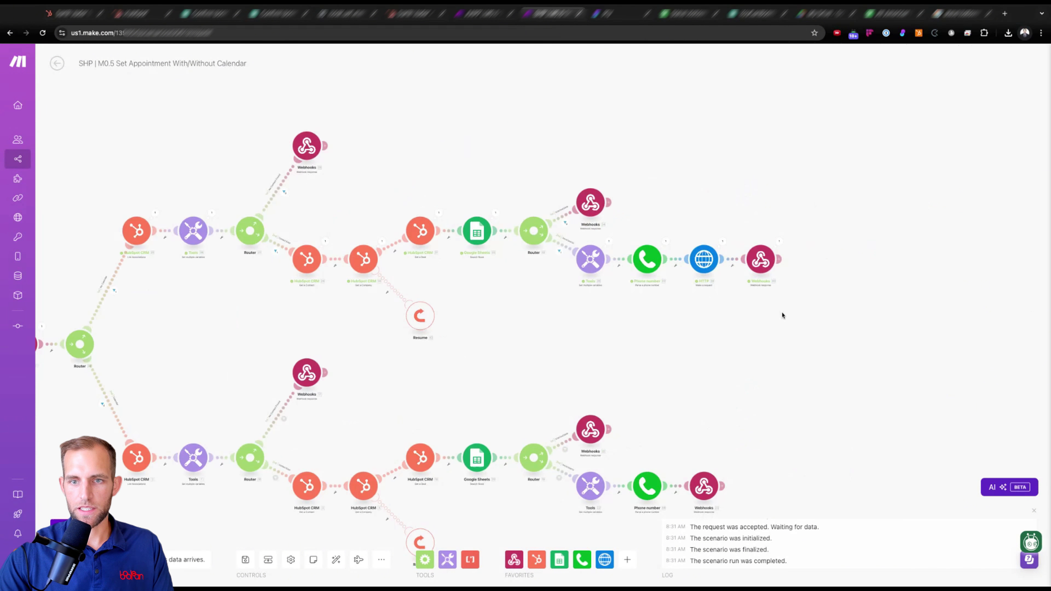
pyautogui.click(540, 159)
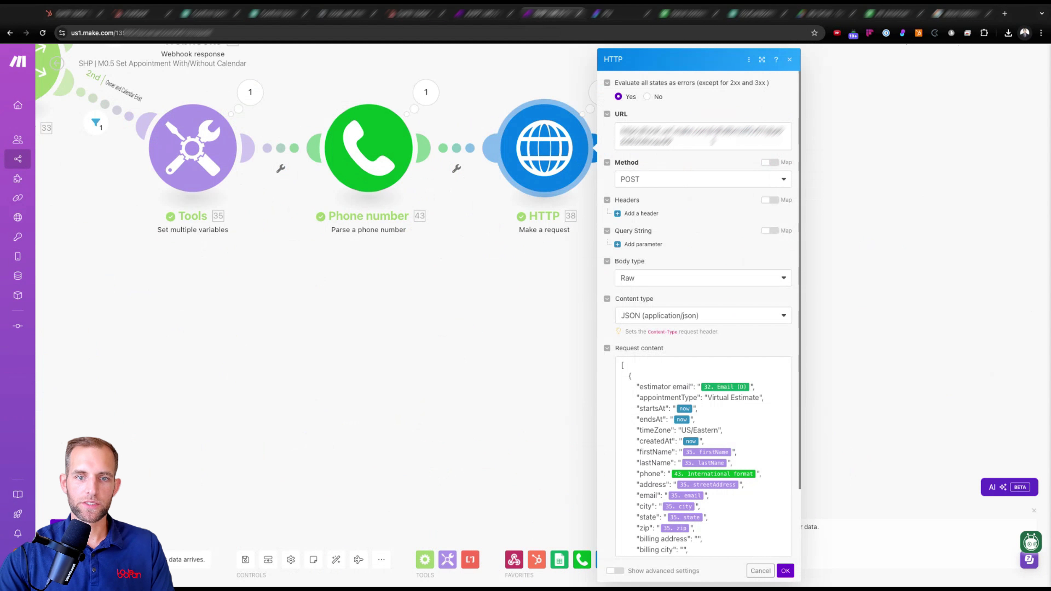
pyautogui.click(537, 264)
pyautogui.scroll(-5, 442, 347)
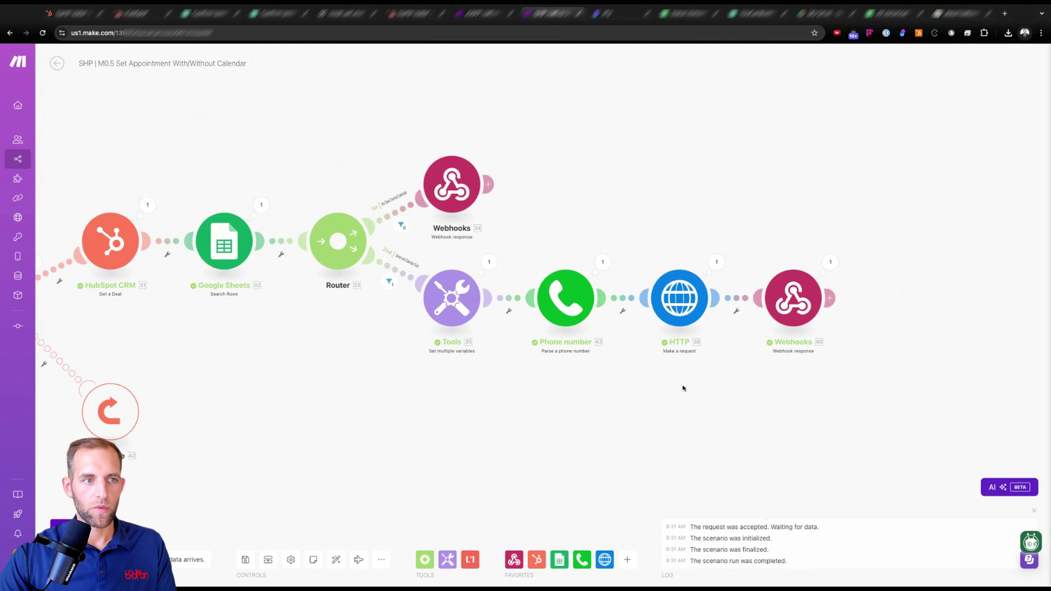
pyautogui.hscroll(-3, 683, 388)
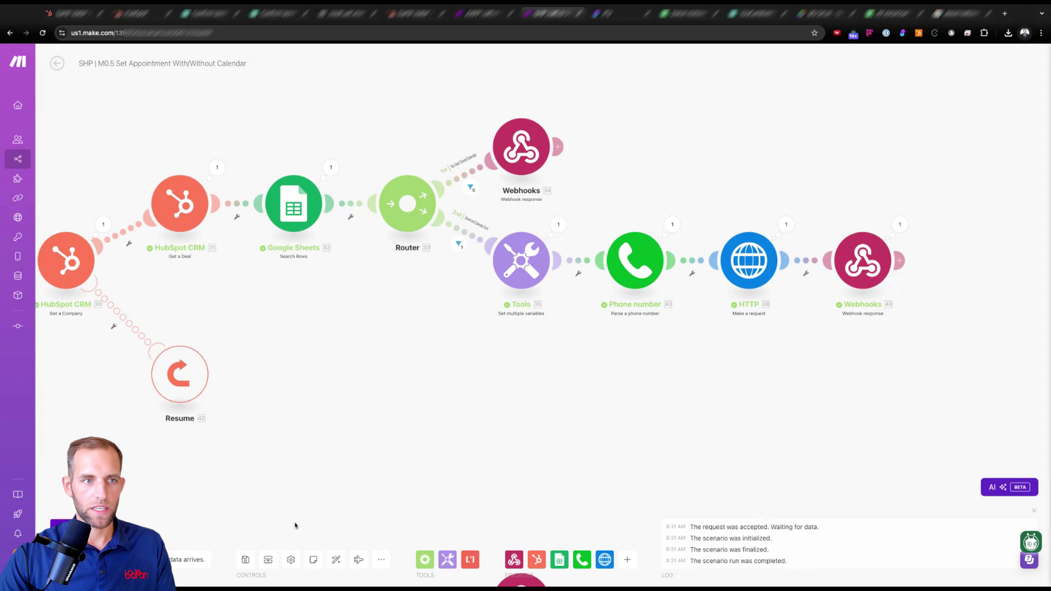
pyautogui.moveTo(20, 160)
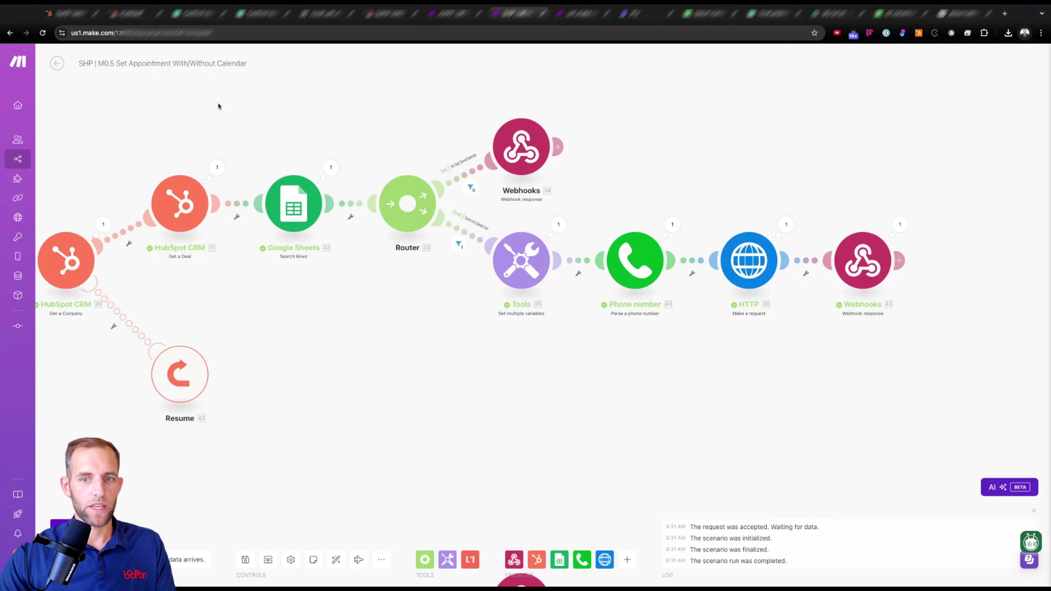
pyautogui.keyDown('super'); pyautogui.click(18, 159); pyautogui.keyUp('super')
pyautogui.click(541, 17)
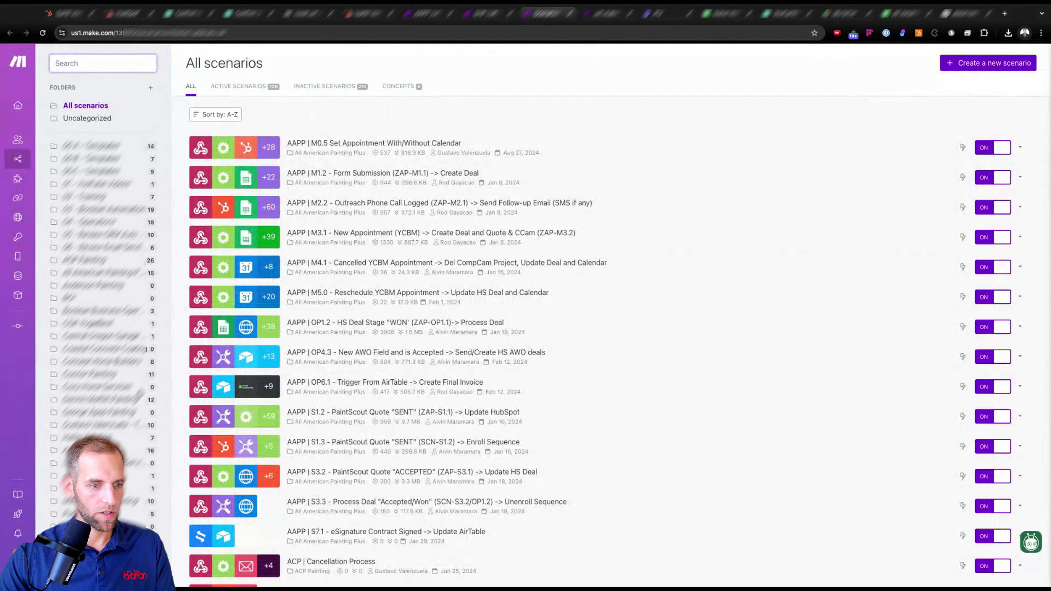
pyautogui.scroll(-10, 141, 392)
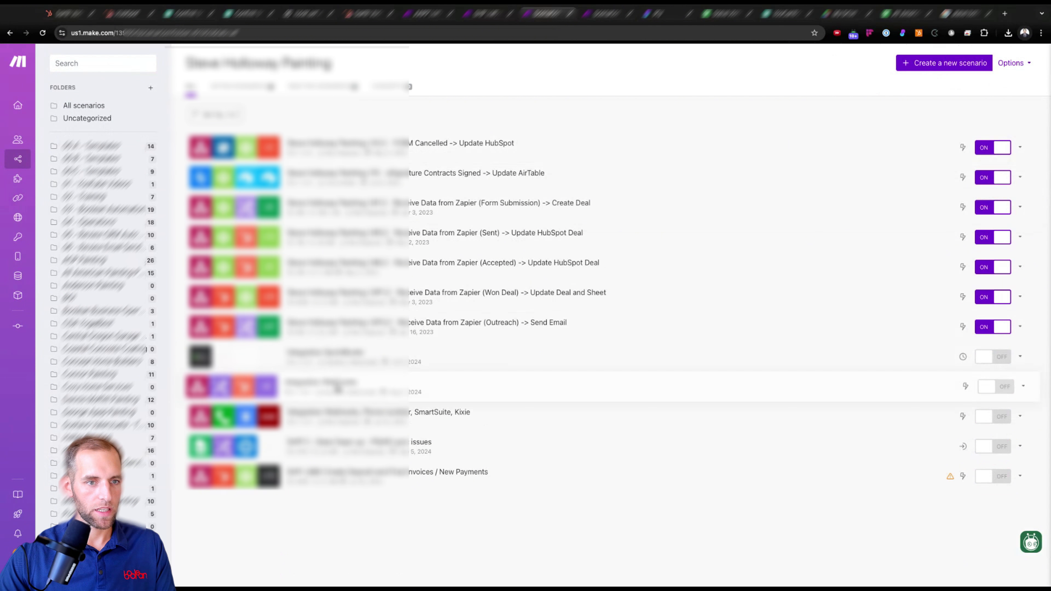
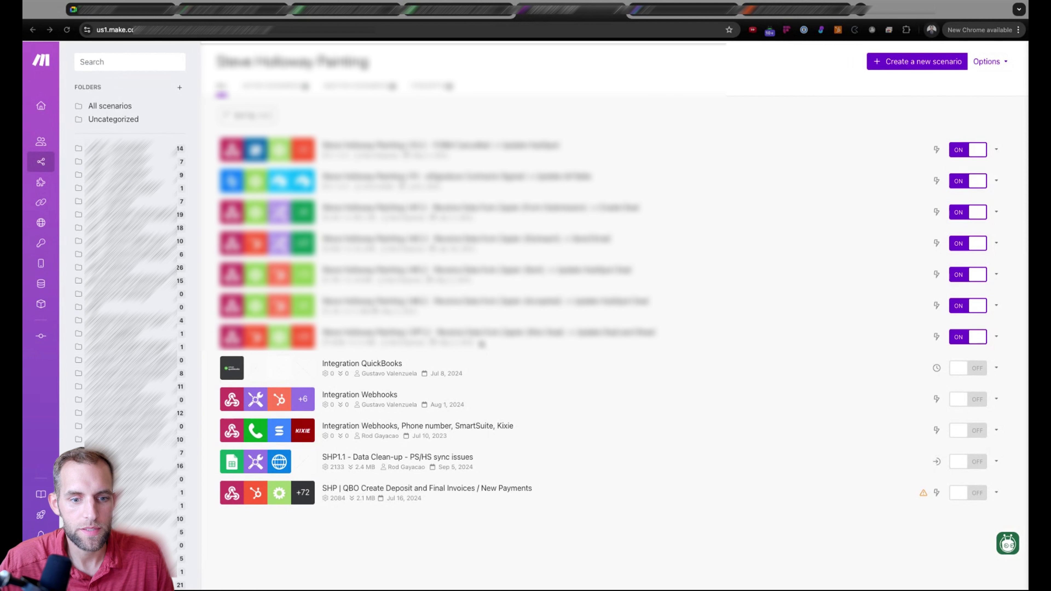
# Open the SHP | M0.5 Set Appointment With/Without Calendar scenario and examine the modules along its no-calendar branch
pyautogui.click(389, 153)
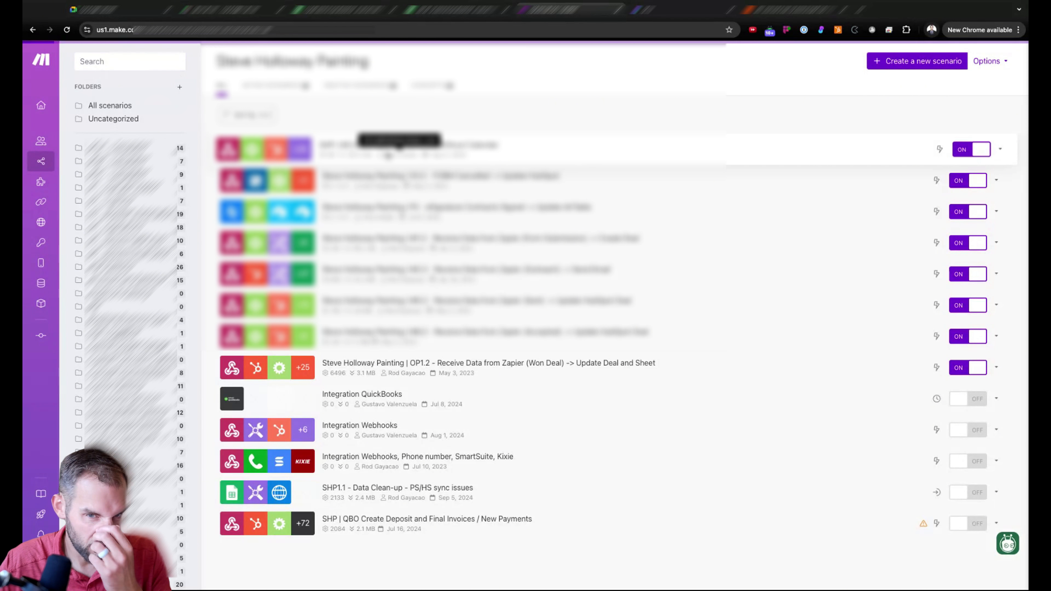
pyautogui.scroll(5, 278, 349)
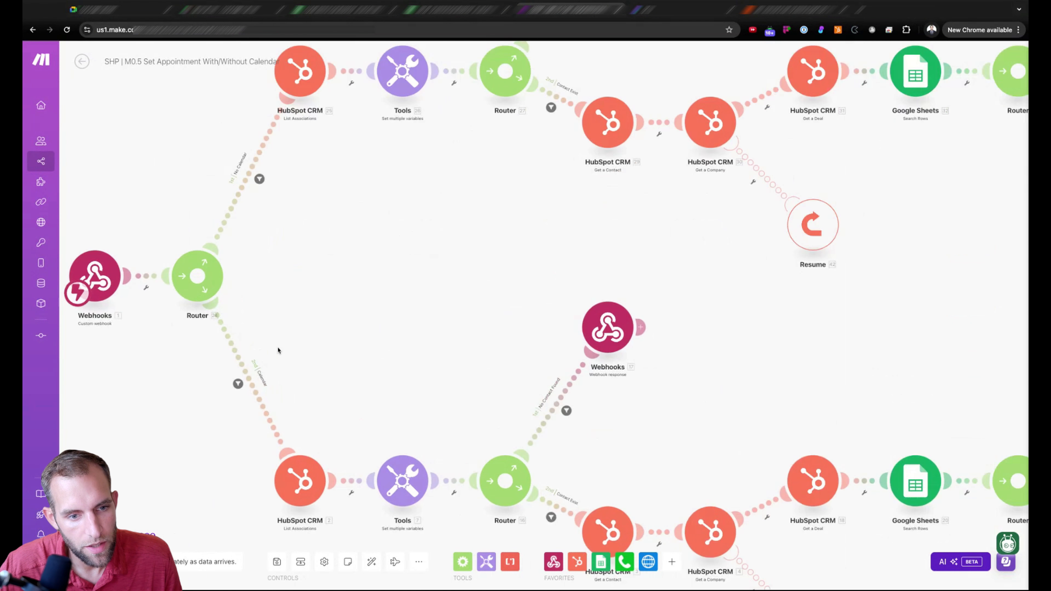
pyautogui.scroll(5, 319, 193)
pyautogui.hscroll(15, 436, 379)
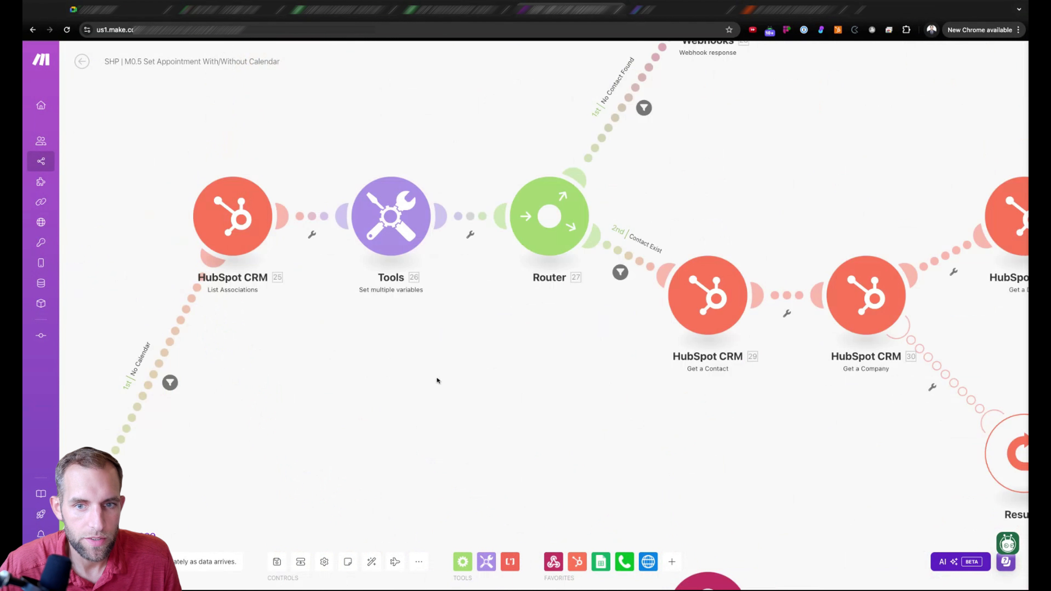
pyautogui.scroll(2, 728, 467)
pyautogui.hscroll(6, 728, 465)
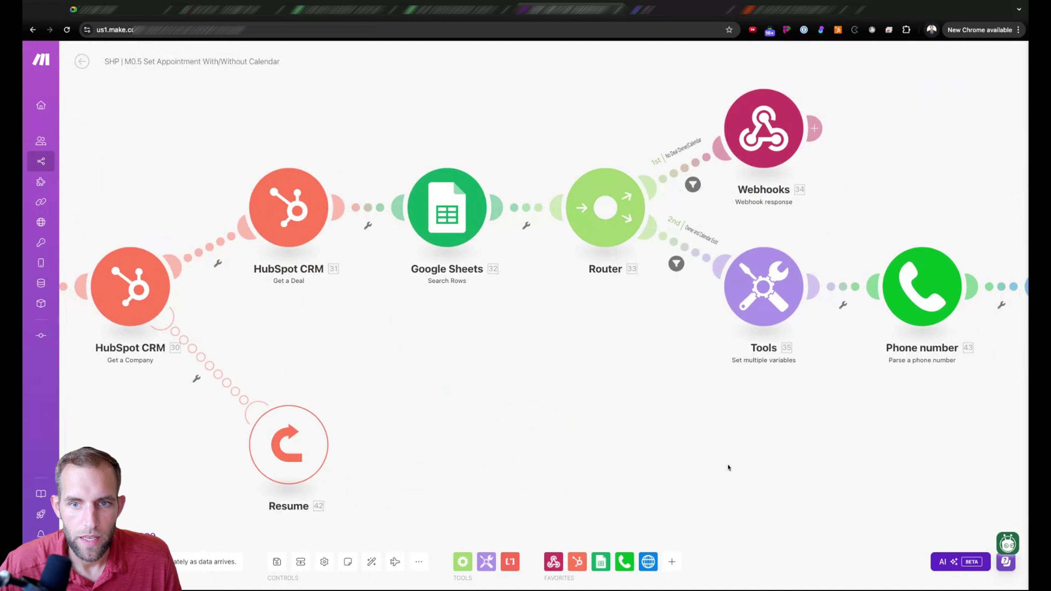
pyautogui.hscroll(-8, 573, 196)
pyautogui.scroll(3, 573, 196)
pyautogui.hscroll(-2, 560, 229)
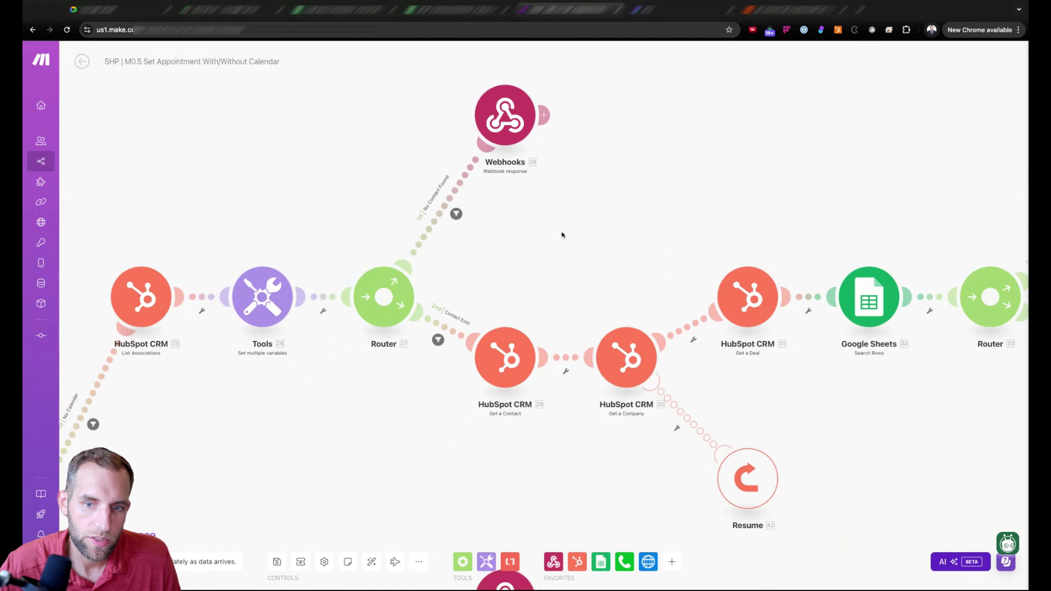
pyautogui.scroll(-4, 852, 425)
pyautogui.hscroll(15, 852, 425)
# Inspect the POST settings and JSON body of the HTTP module that precedes the last webhook response
pyautogui.click(694, 193)
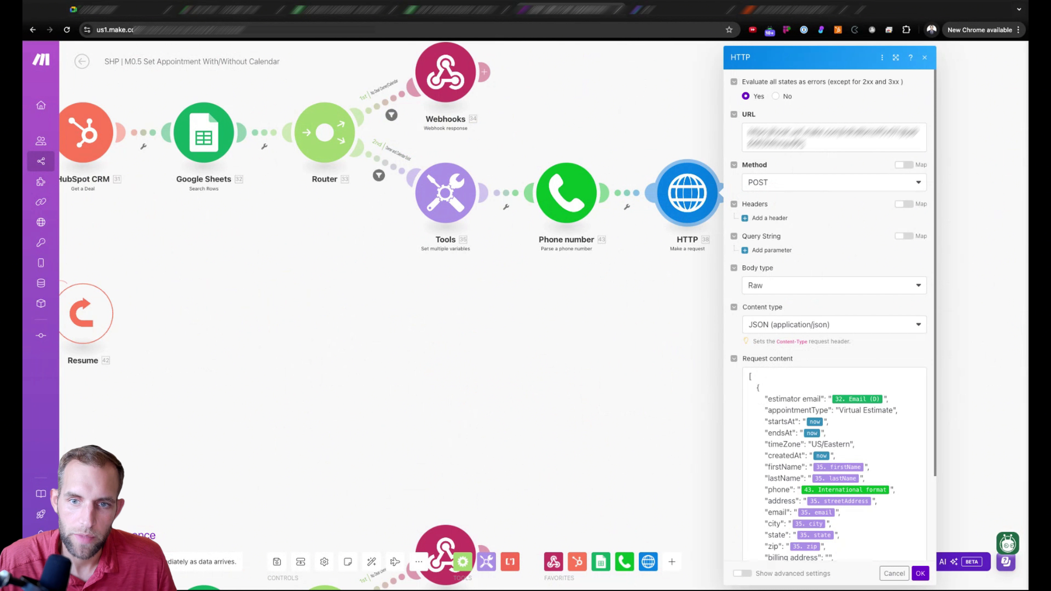
pyautogui.click(552, 304)
pyautogui.click(687, 193)
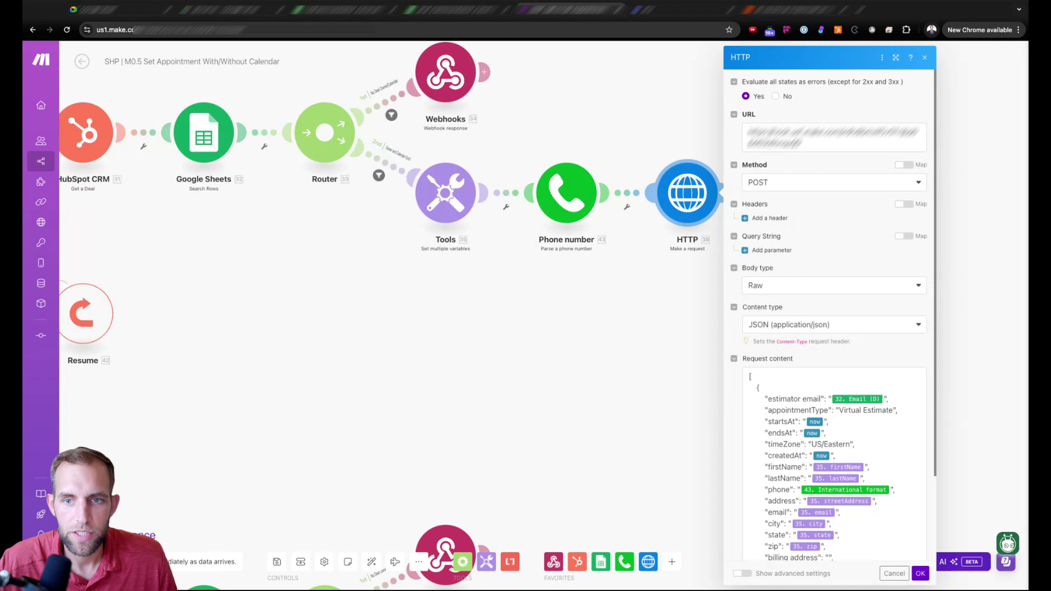
pyautogui.click(639, 289)
# Open the AAPP | M3.1 - New Appointment (YCBM) scenario from the scenarios list in a separate browser tab
pyautogui.rightClick(62, 160)
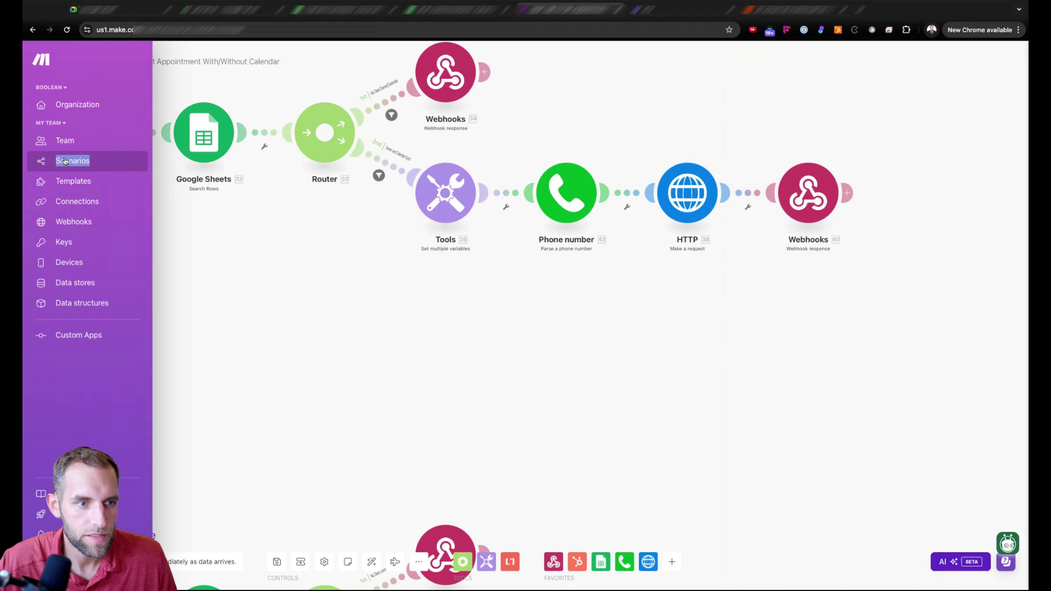
pyautogui.click(77, 166)
pyautogui.click(669, 10)
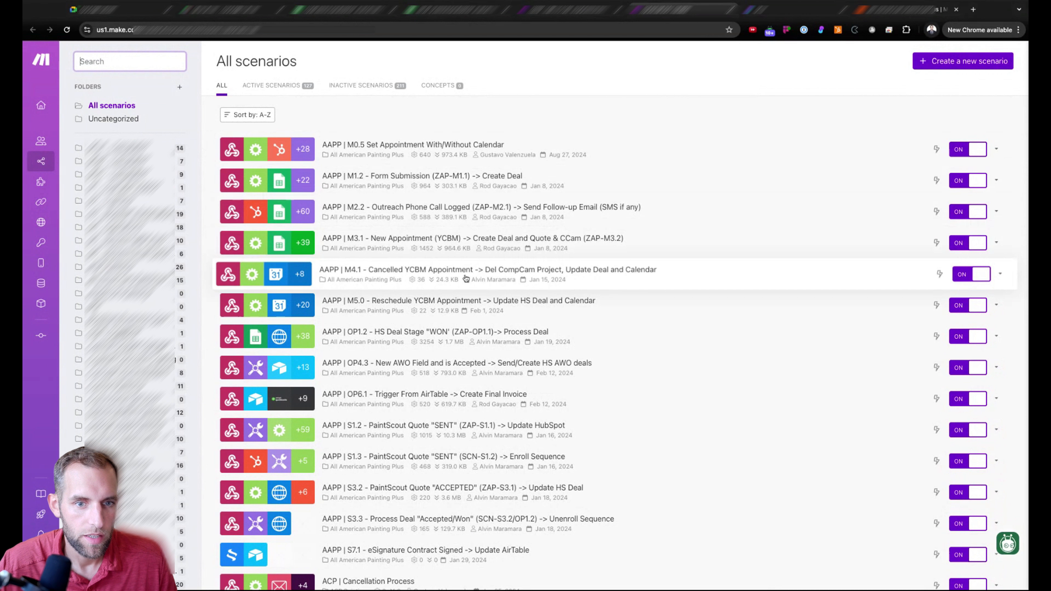
pyautogui.click(409, 242)
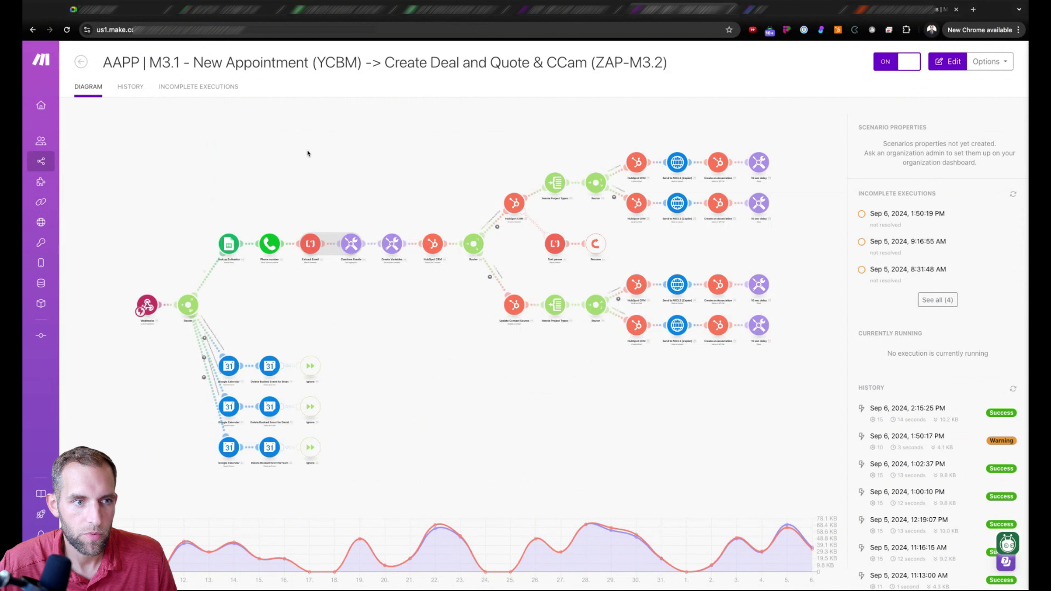
# Edit the AAPP | M3.1 scenario and export its blueprint
pyautogui.click(452, 378)
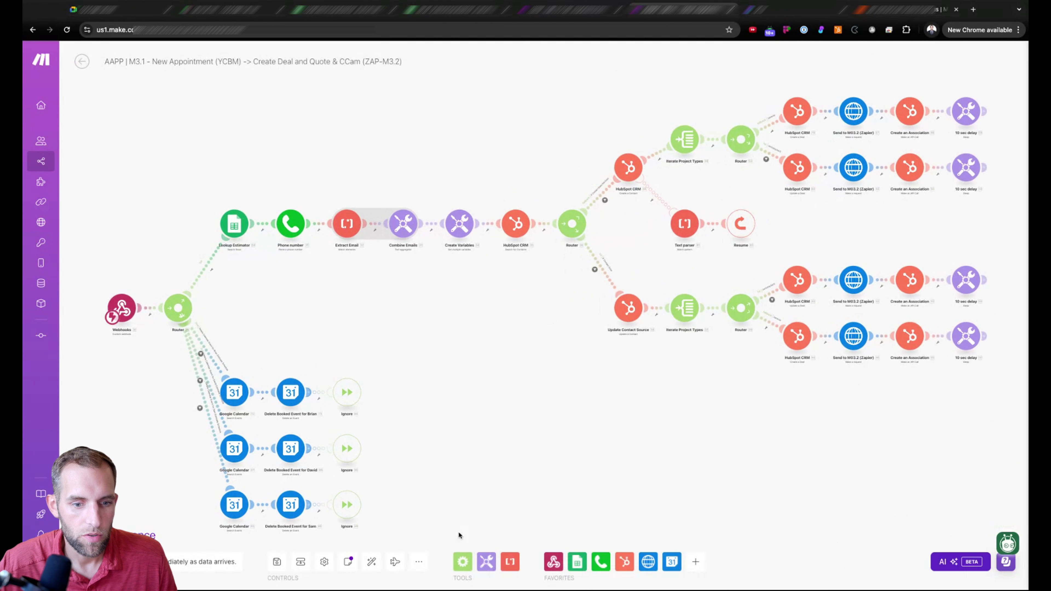
pyautogui.click(418, 562)
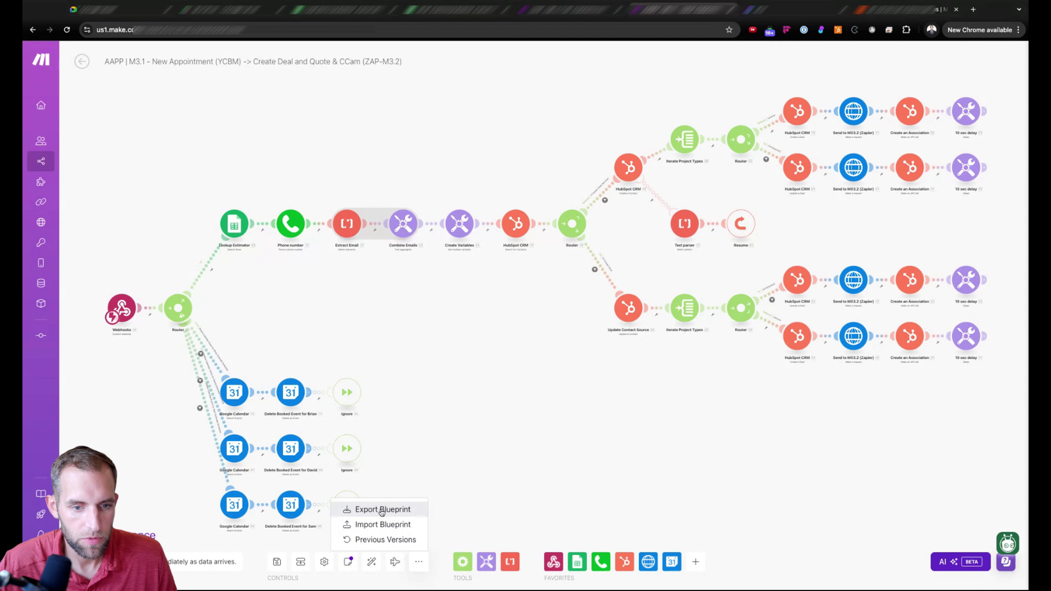
pyautogui.click(381, 510)
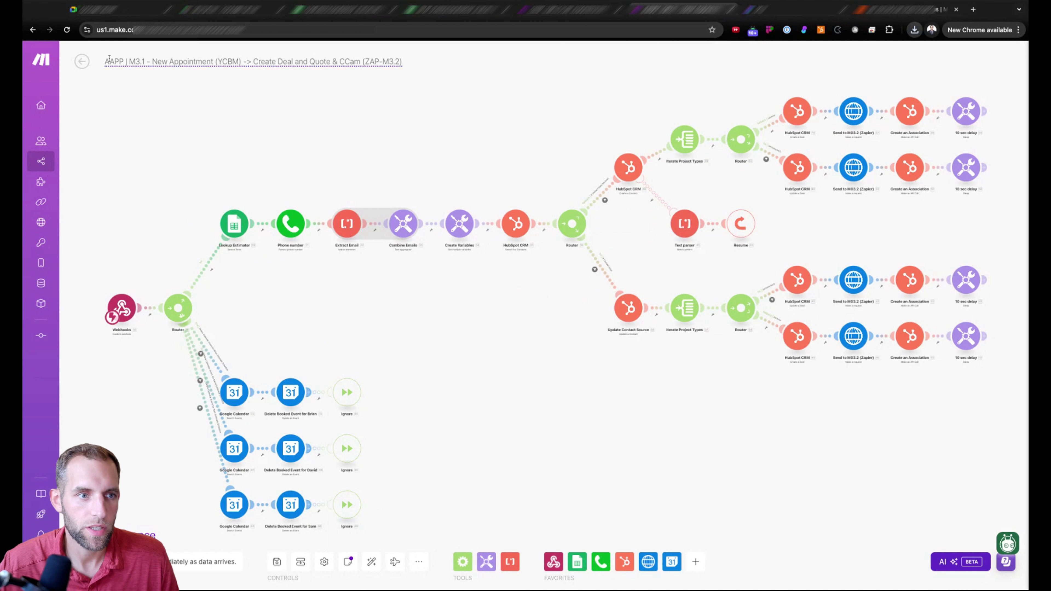
# Leave the exported scenario and start a new blank scenario
pyautogui.click(82, 61)
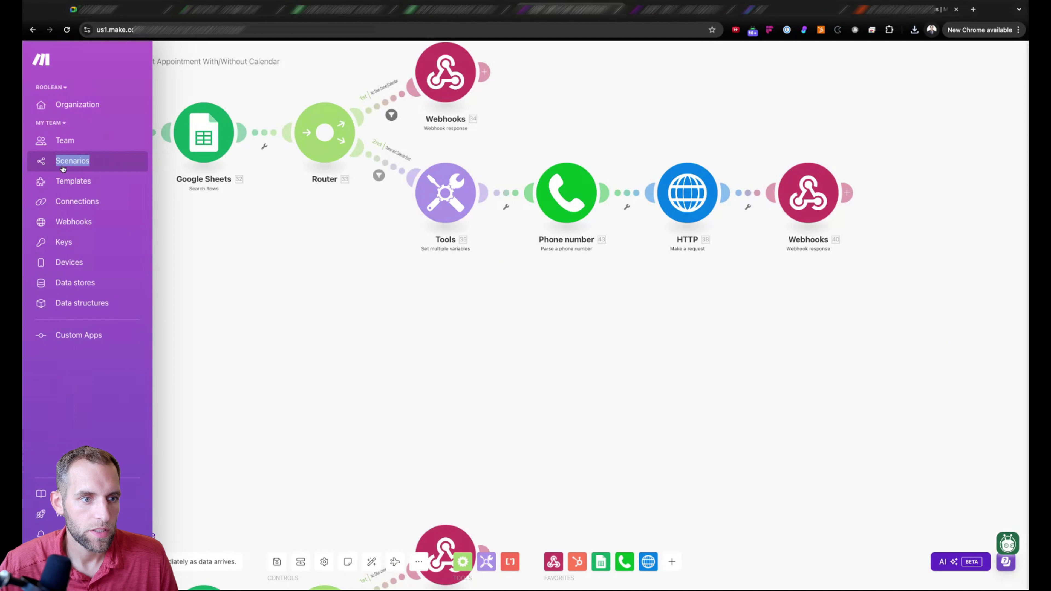
pyautogui.click(69, 166)
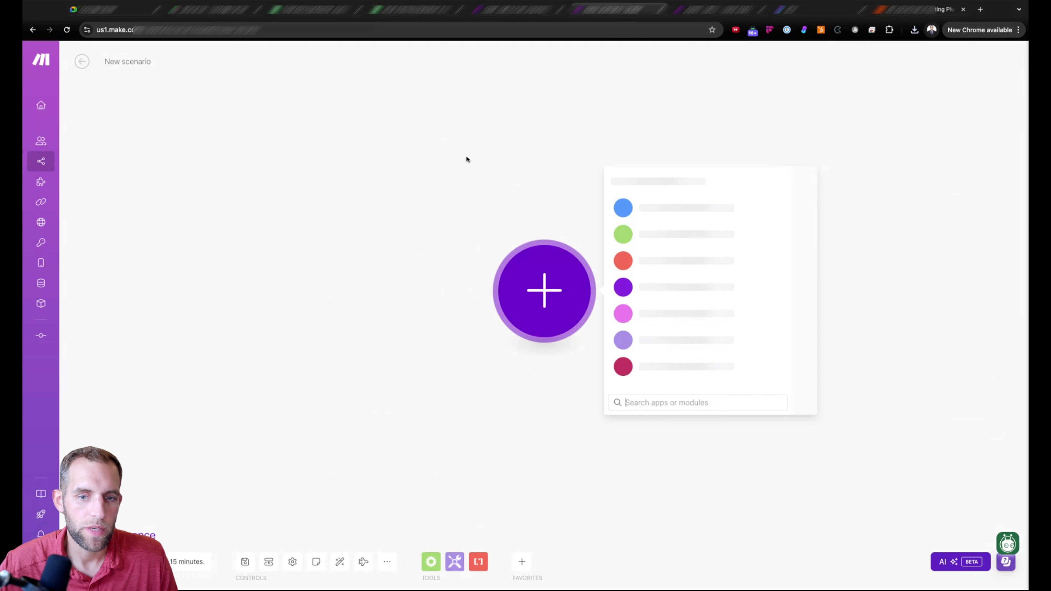
# Import the exported AAPP M3.1 New Appointment blueprint file into the blank scenario
pyautogui.click(378, 392)
pyautogui.click(387, 562)
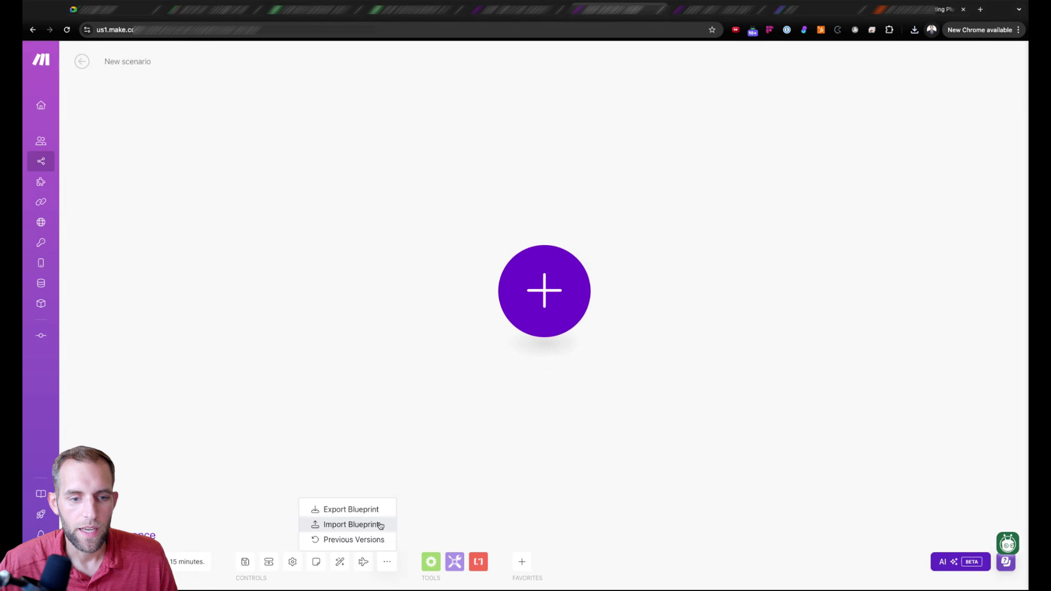
pyautogui.click(354, 524)
pyautogui.click(466, 320)
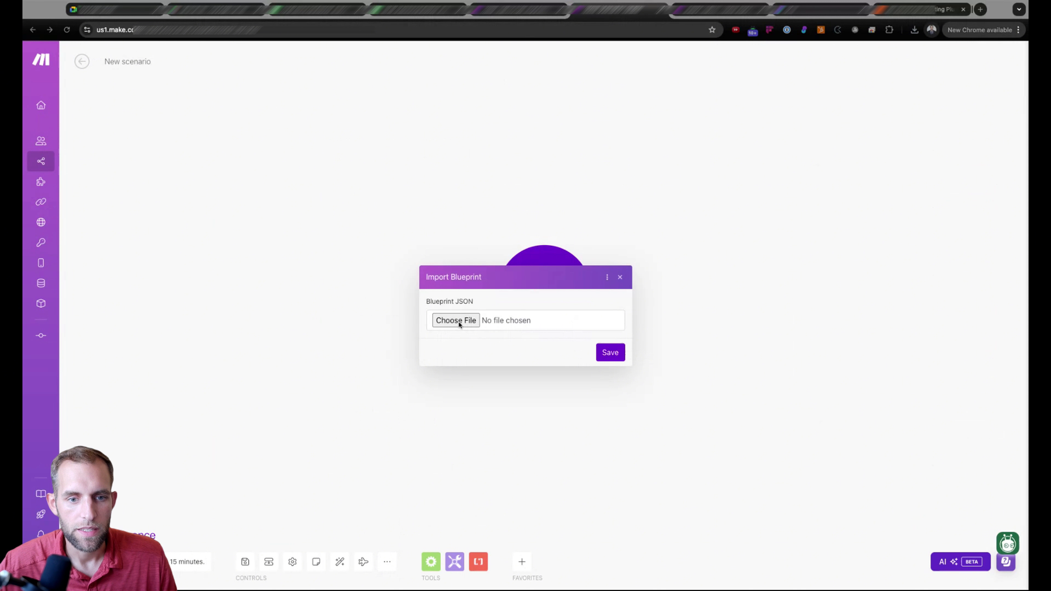
pyautogui.press('Return')
pyautogui.click(611, 352)
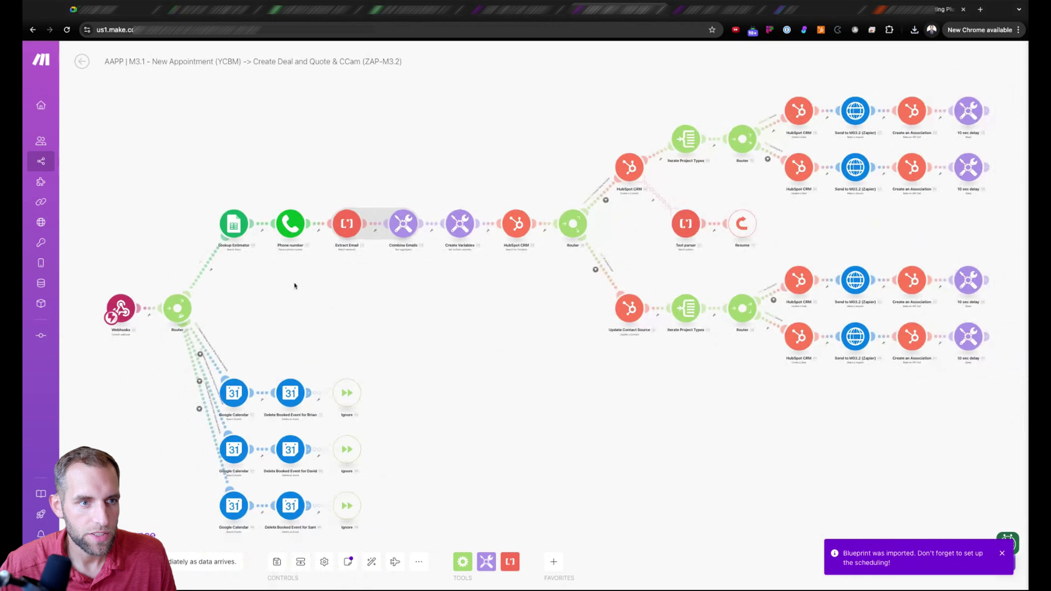
# Change the AAPP prefix in the imported scenario's name to SHP
pyautogui.doubleClick(120, 61)
pyautogui.write('SHP')
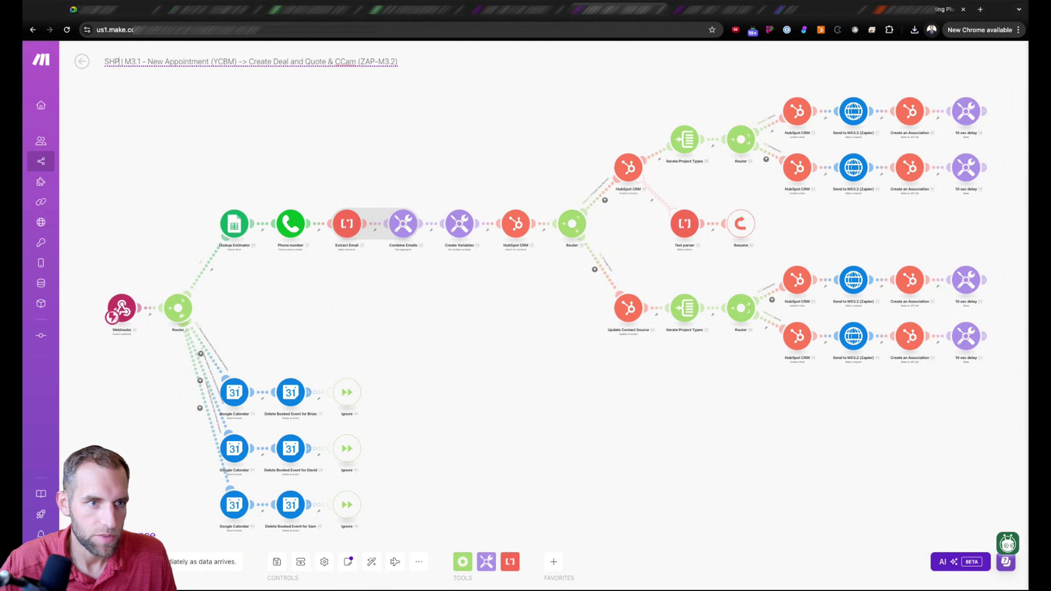
pyautogui.press('Return')
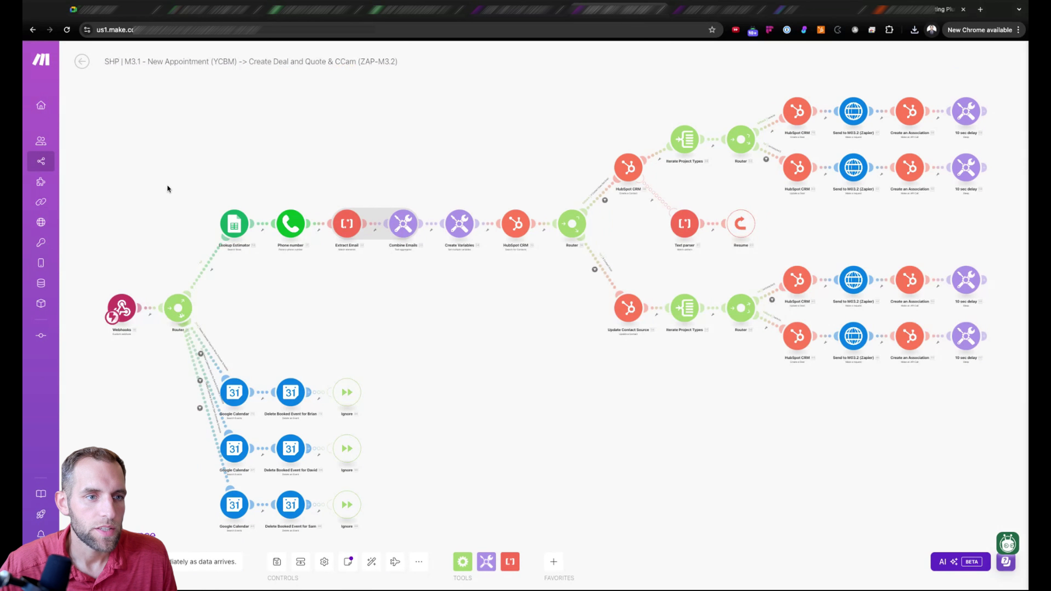
# Add a new webhook to the scenario's Webhooks trigger and name it "M3 - New YCBM Booking/ No Calendar Trigger"
pyautogui.moveTo(168, 189); pyautogui.dragTo(178, 153)
pyautogui.click(197, 279)
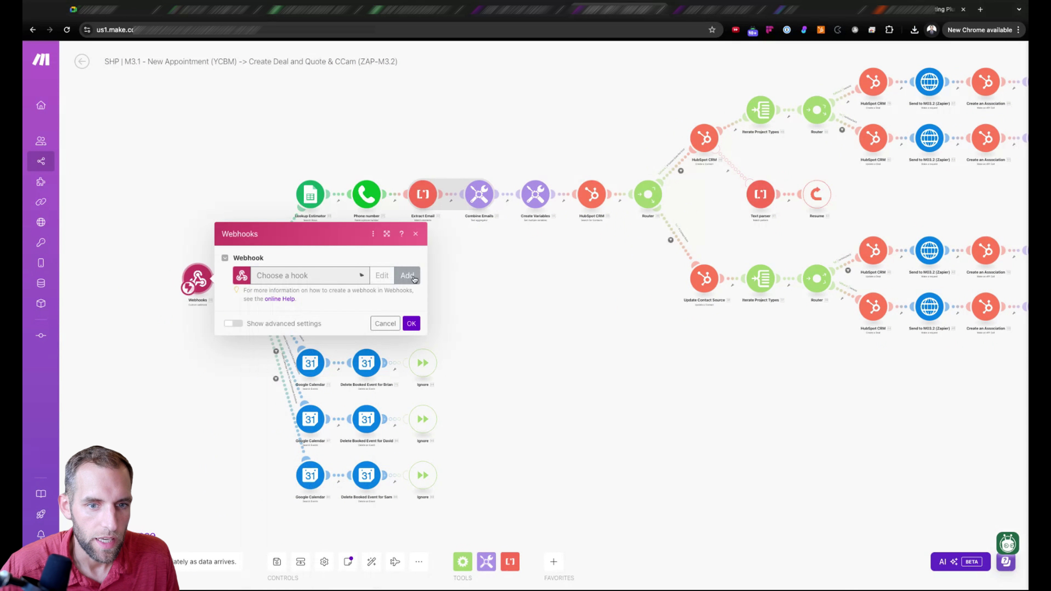
pyautogui.click(407, 276)
pyautogui.tripleClick(485, 236)
pyautogui.write('M')
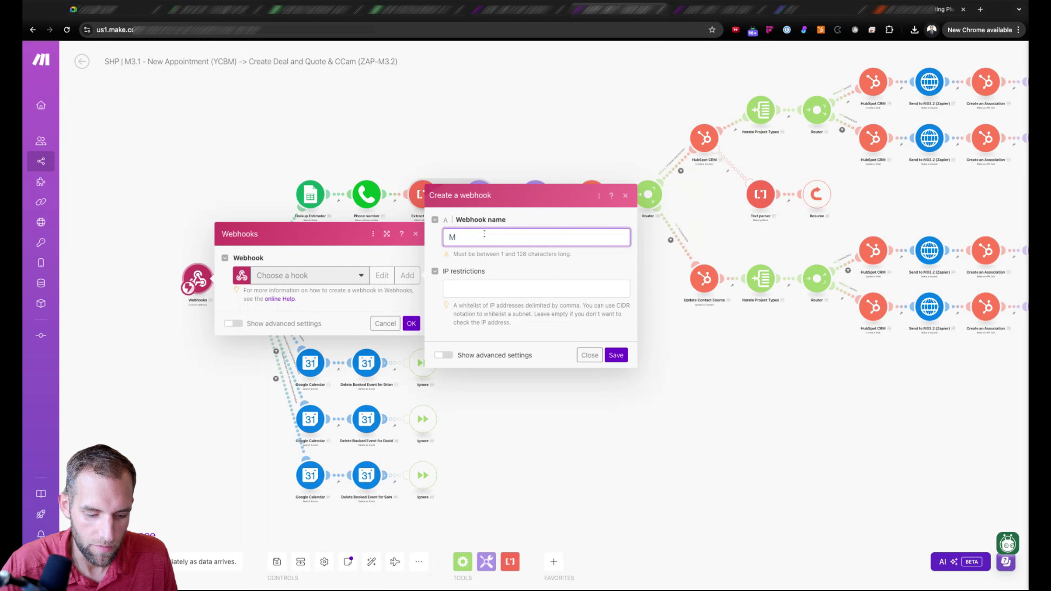
pyautogui.write('3 - New Boo')
pyautogui.press('BackSpace')
pyautogui.press('BackSpace')
pyautogui.press('BackSpace')
pyautogui.write('YCB')
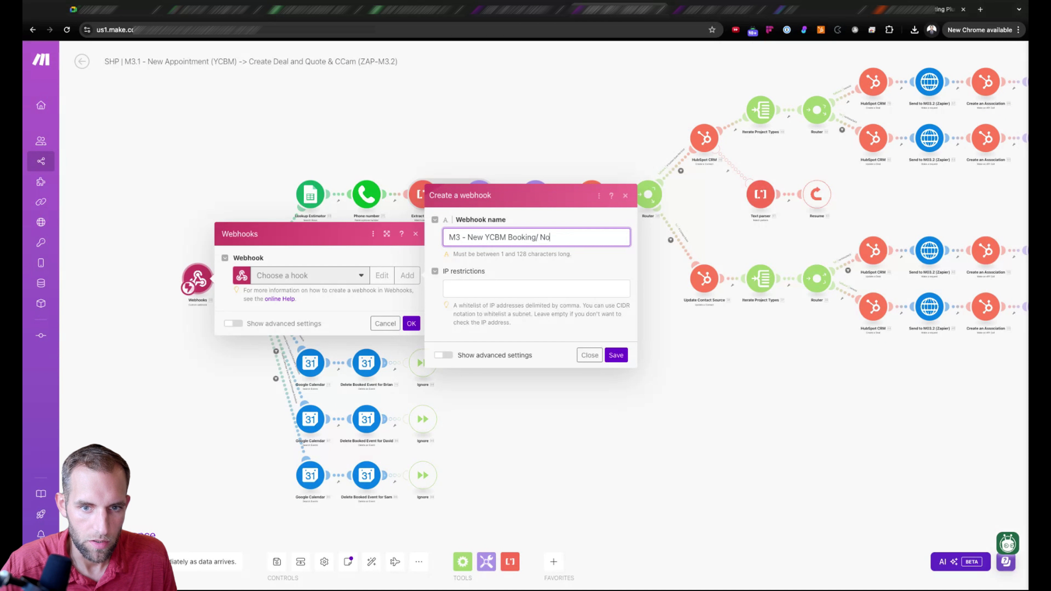
pyautogui.write('M Booking / No Calendar Trigger')
# Return to the SHP | M0.5 Set Appointment With/Without Calendar scenario and review the HTTP module's URL and JSON request content
pyautogui.click(517, 9)
pyautogui.click(688, 192)
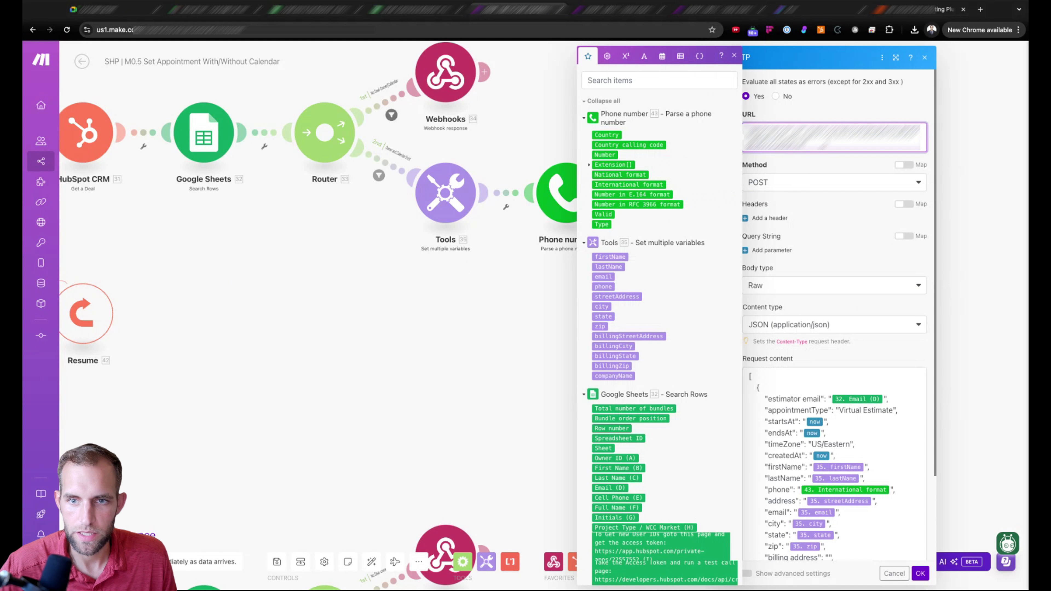
pyautogui.click(480, 348)
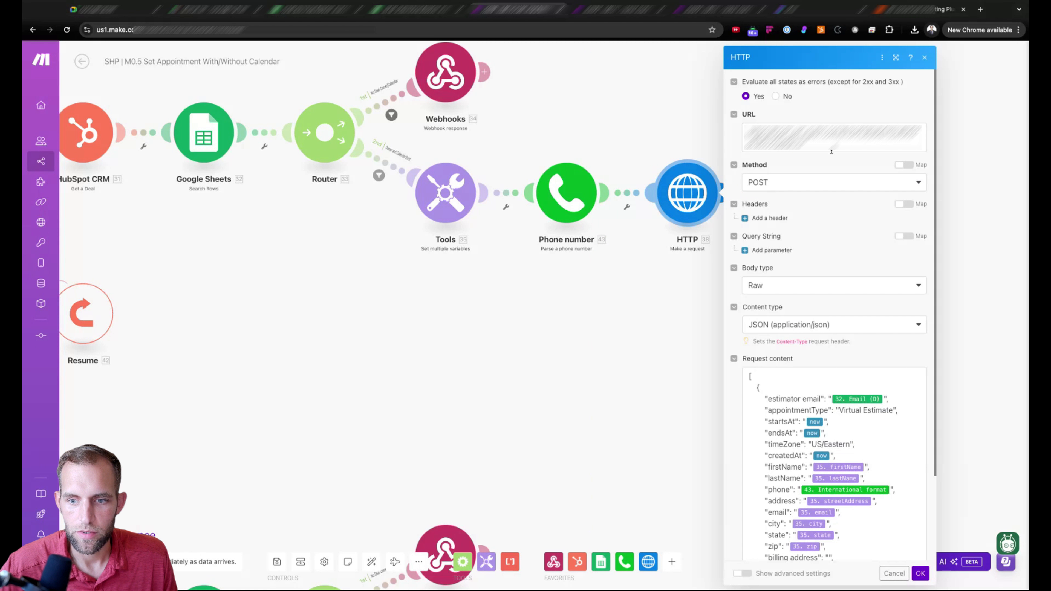
pyautogui.scroll(-2, 846, 432)
pyautogui.scroll(1, 846, 432)
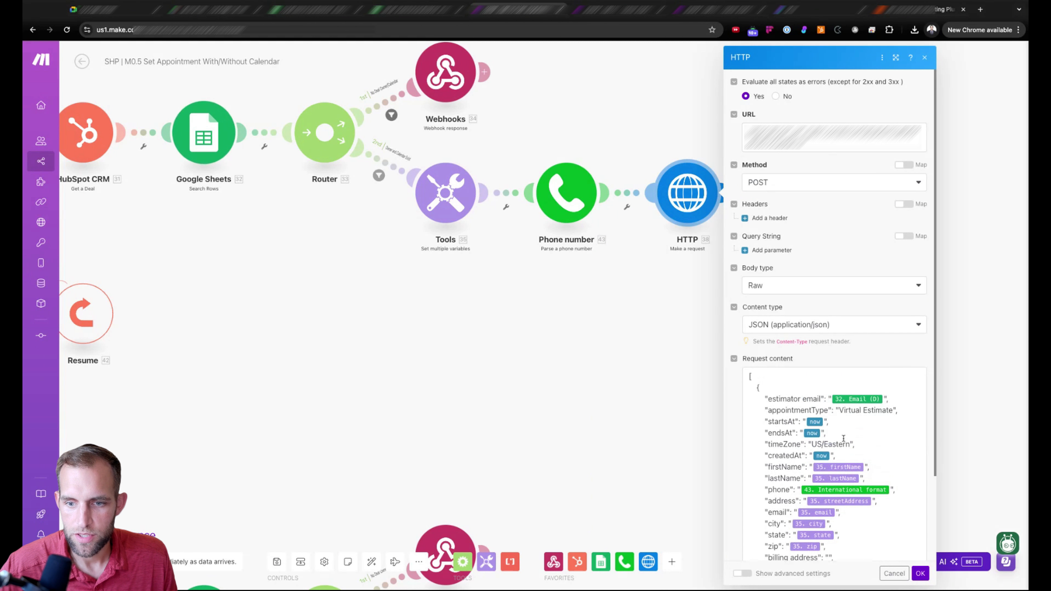
pyautogui.scroll(-6, 841, 455)
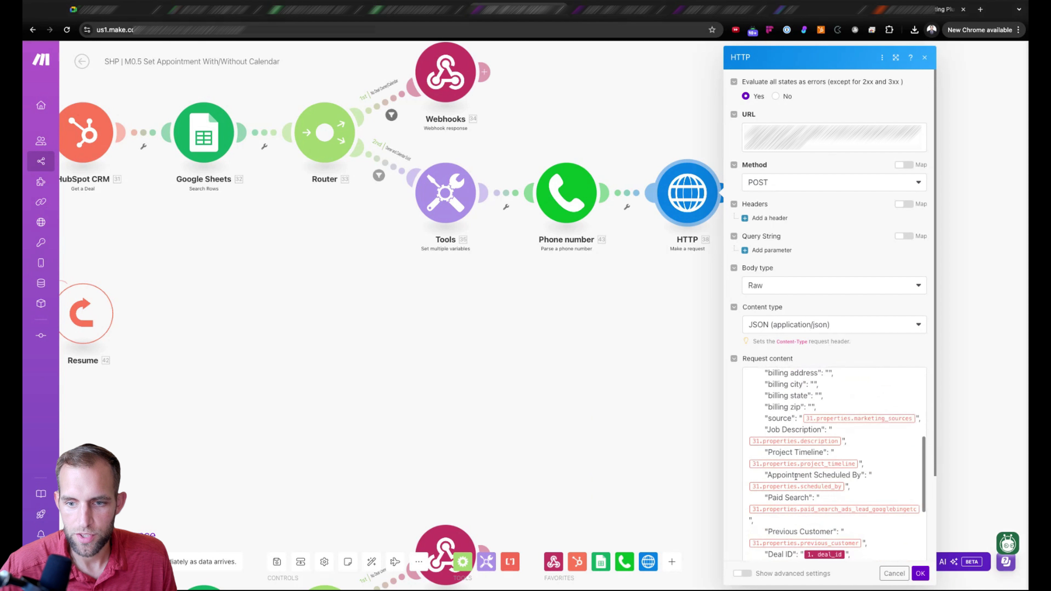
# Review the JSON field mappings in the HTTP module's request content, from estimator email to estimator name, and close the module
pyautogui.scroll(-3, 803, 521)
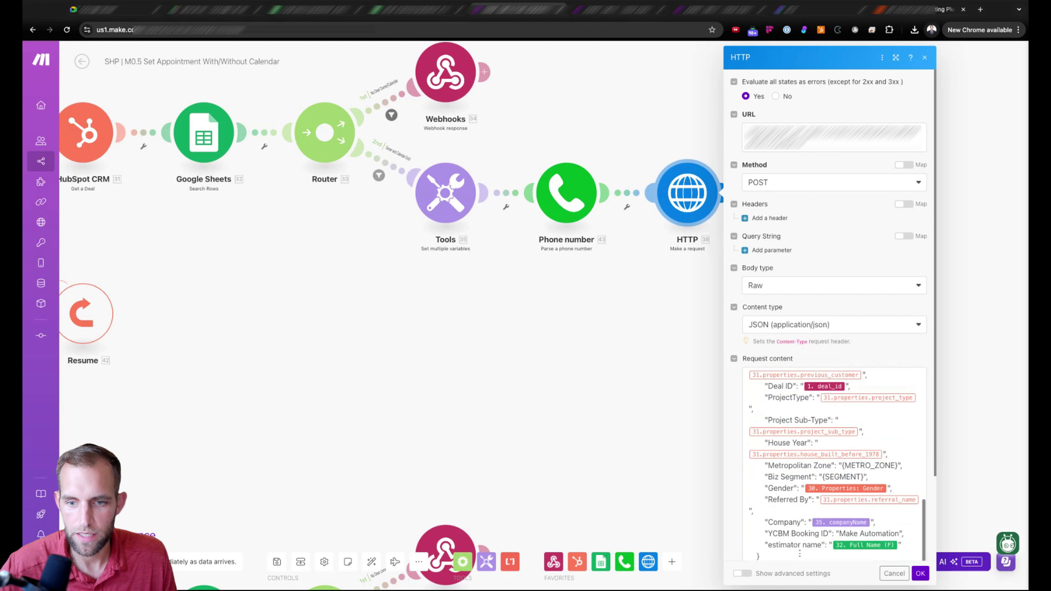
pyautogui.scroll(-4, 787, 504)
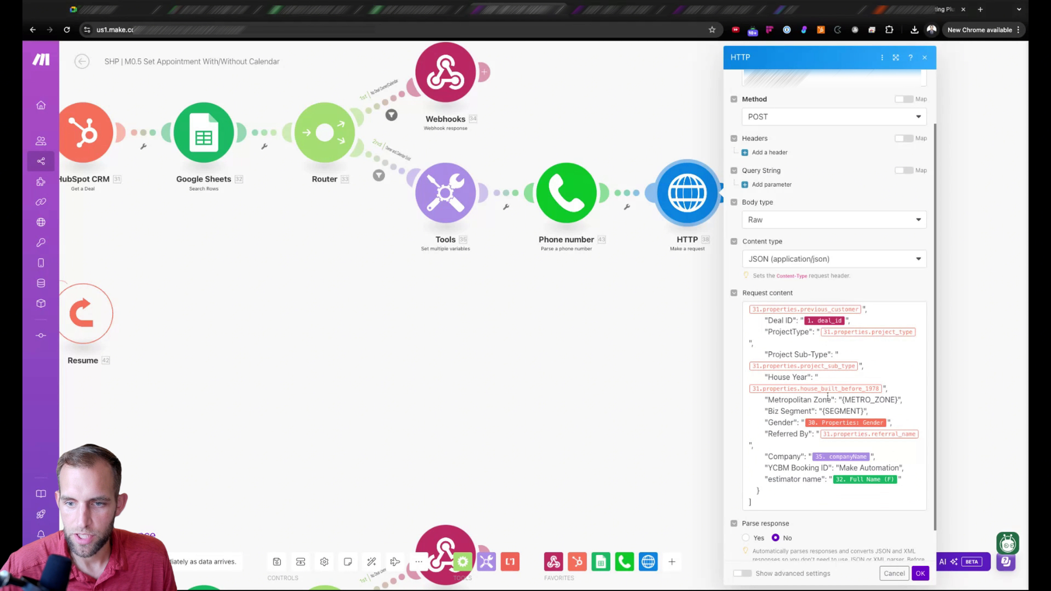
pyautogui.click(819, 389)
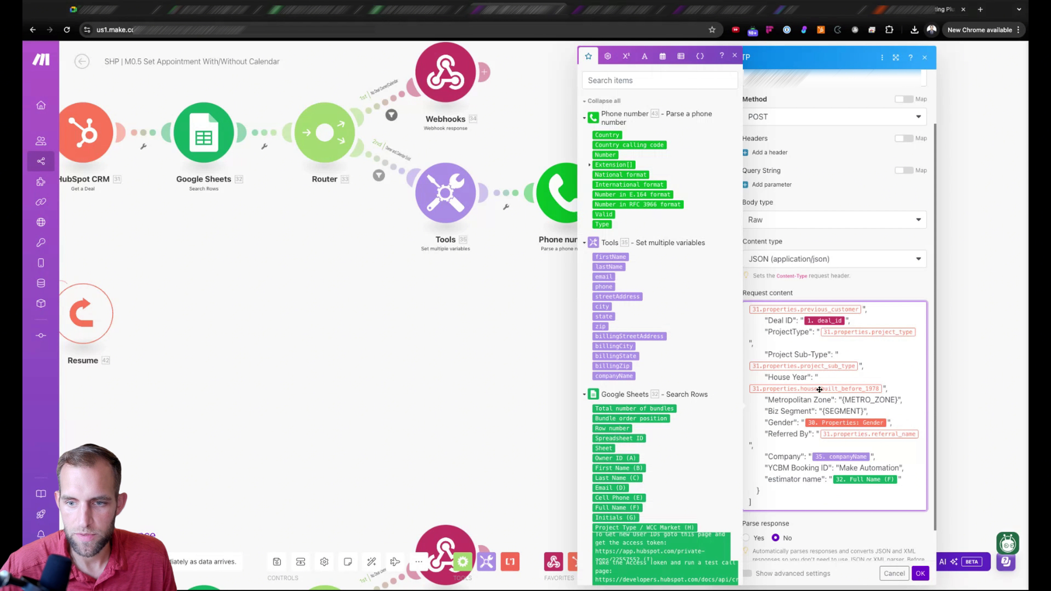
pyautogui.click(735, 55)
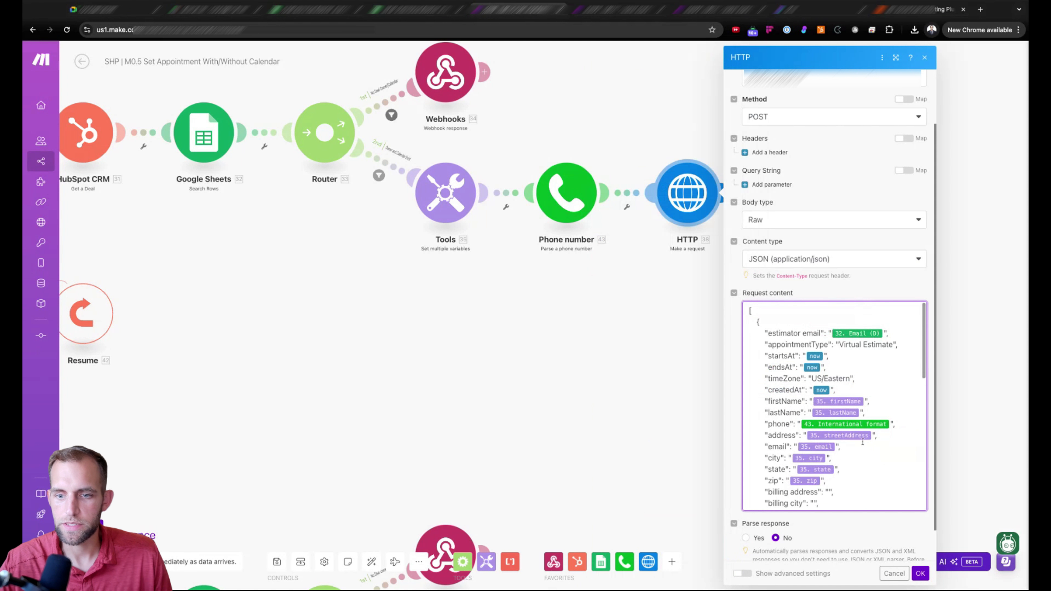
pyautogui.scroll(5, 842, 413)
pyautogui.scroll(-5, 842, 414)
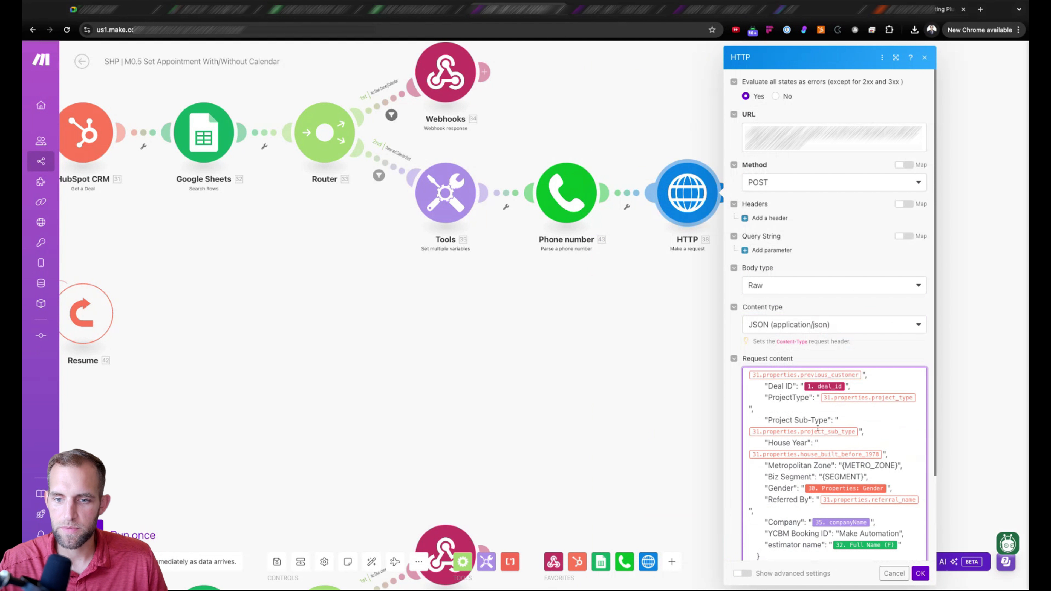
pyautogui.scroll(5, 845, 410)
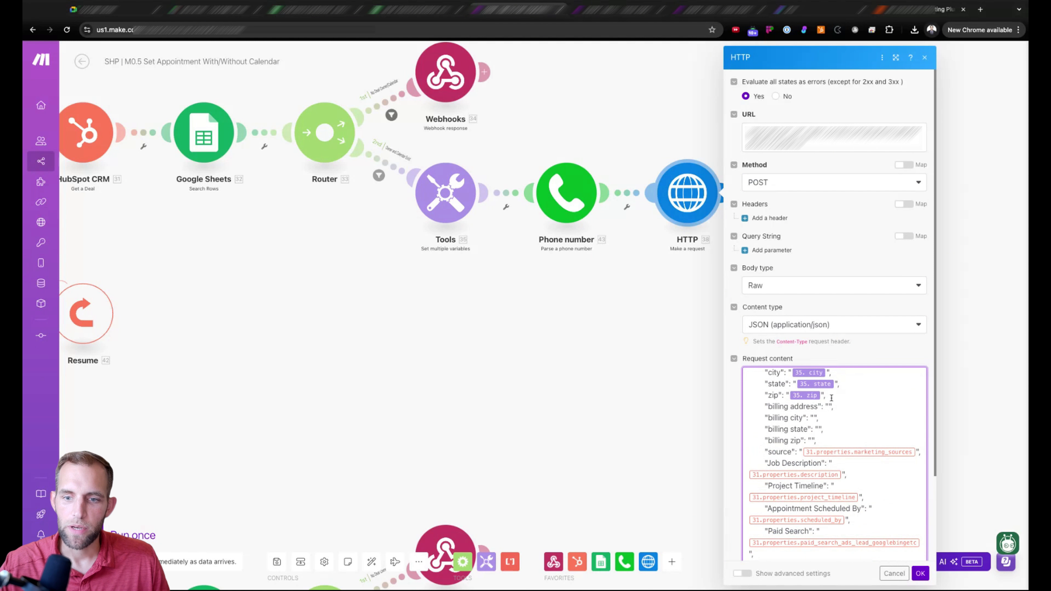
pyautogui.scroll(3, 822, 455)
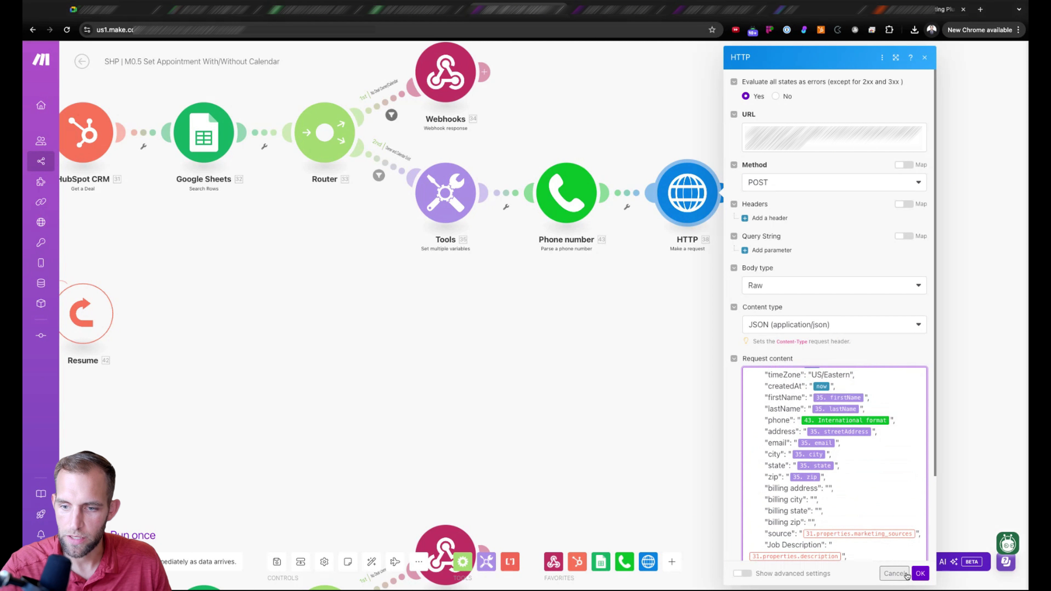
pyautogui.click(921, 573)
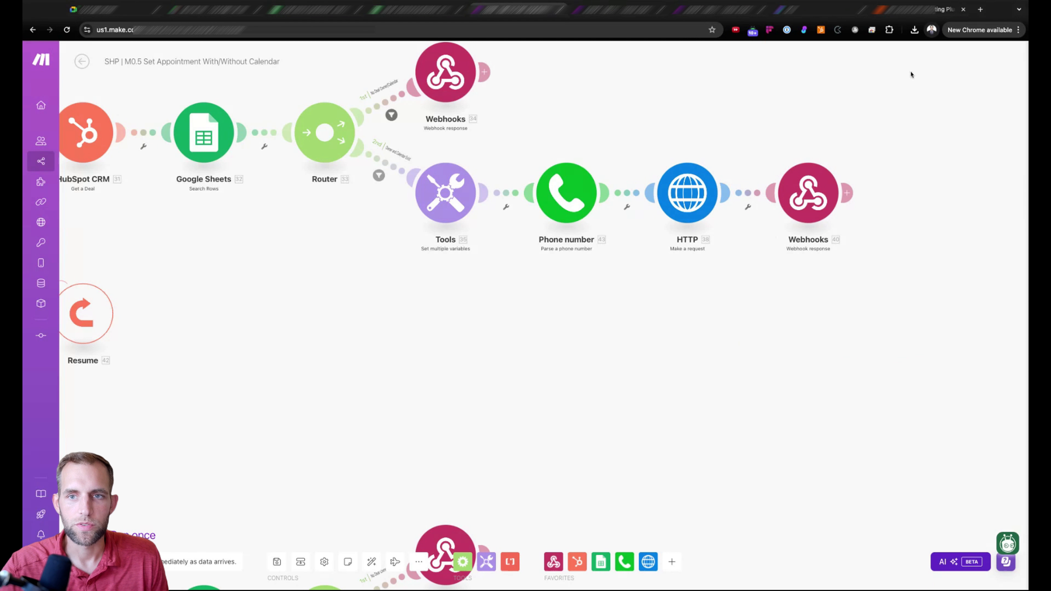
# In the M3.1 New Appointment scenario, switch the Lookup Estimator module to the client's Google Sheets integration connection
pyautogui.click(658, 8)
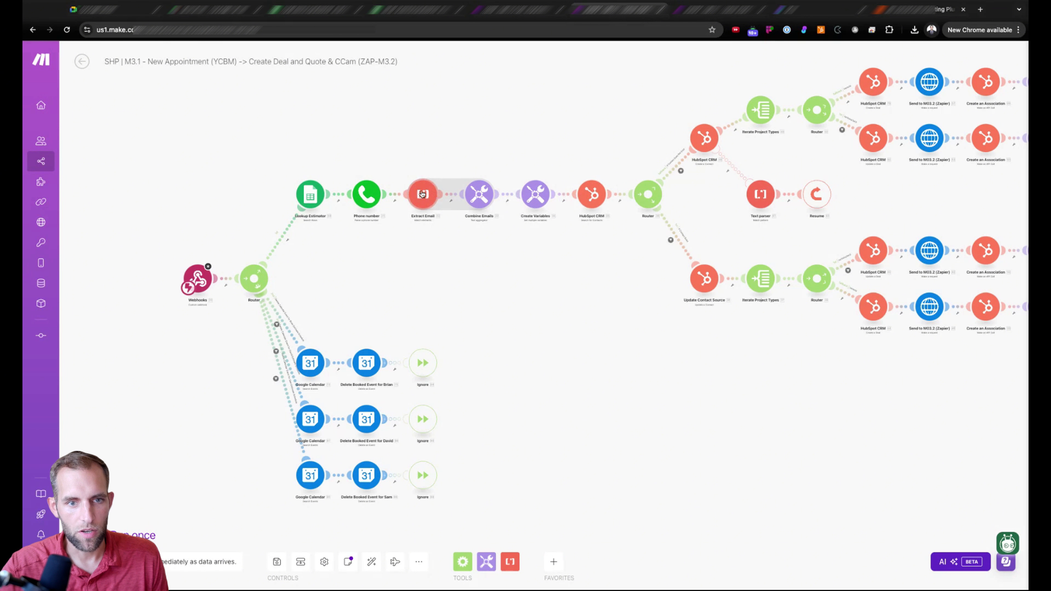
pyautogui.click(422, 193)
pyautogui.click(310, 194)
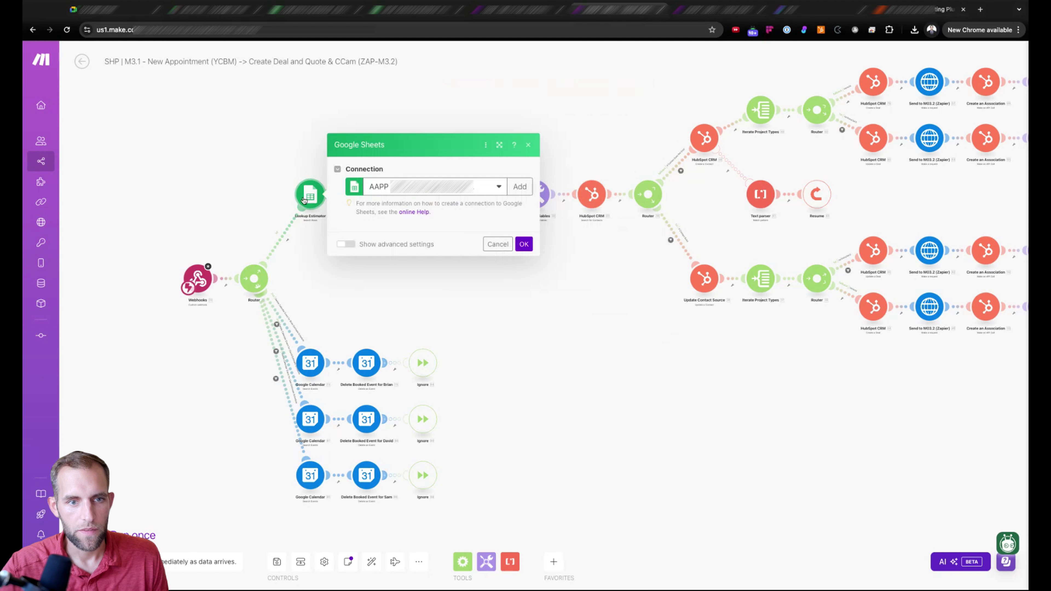
pyautogui.click(420, 100)
pyautogui.write('steve')
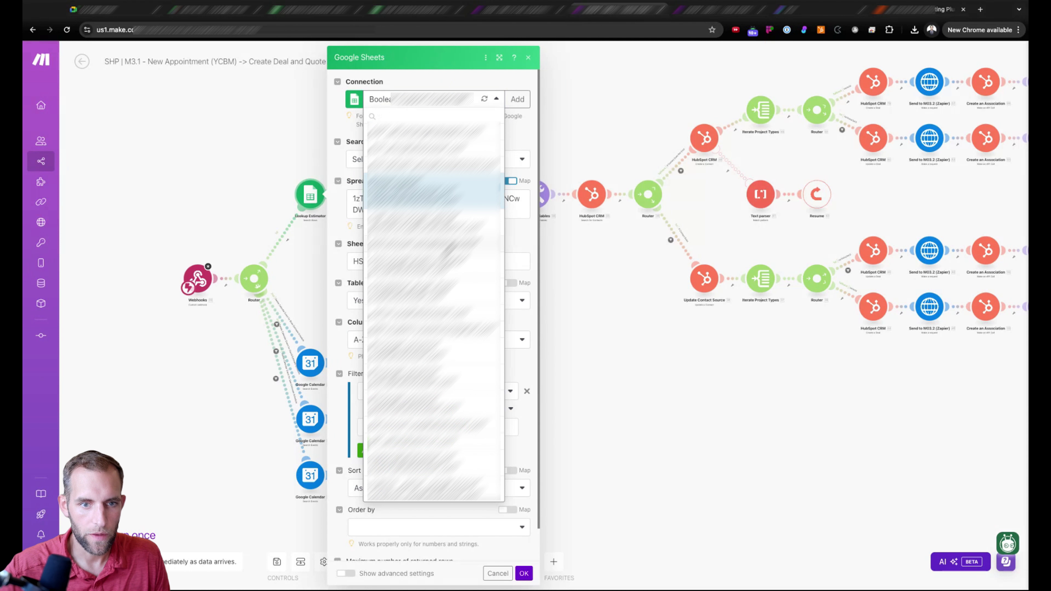
pyautogui.click(440, 156)
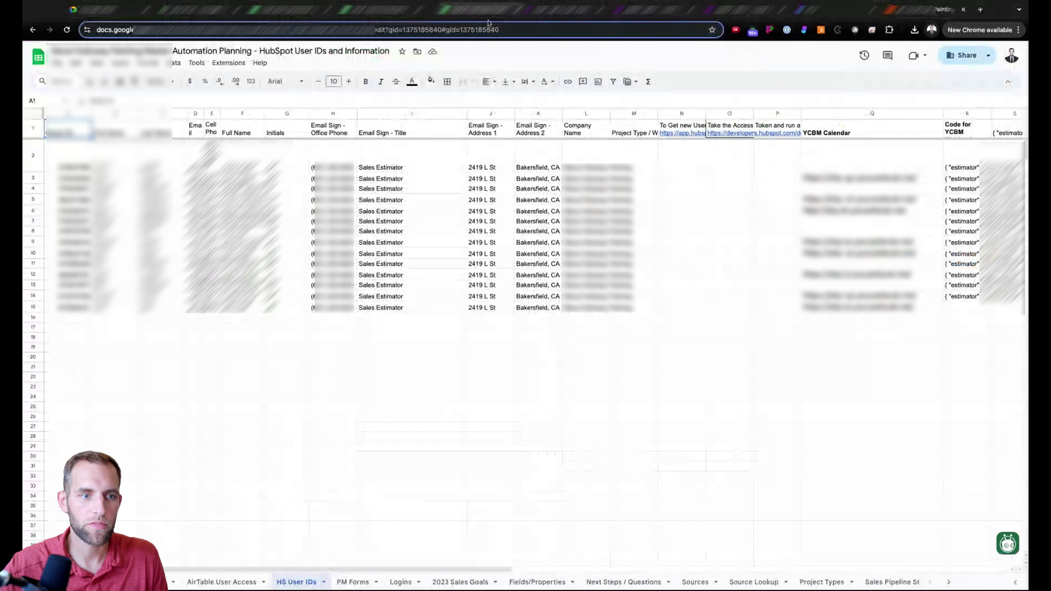
# Copy the spreadsheet ID from the address of the HubSpot User IDs planning spreadsheet and return to the M3.1 scenario
pyautogui.click(294, 31)
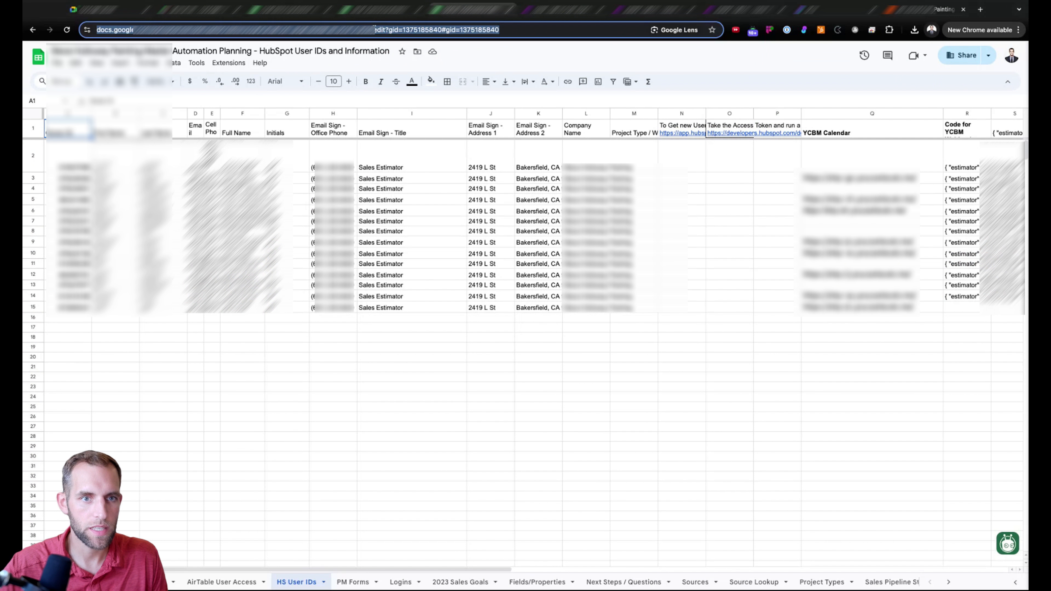
pyautogui.click(394, 30)
pyautogui.moveTo(394, 29); pyautogui.dragTo(227, 31)
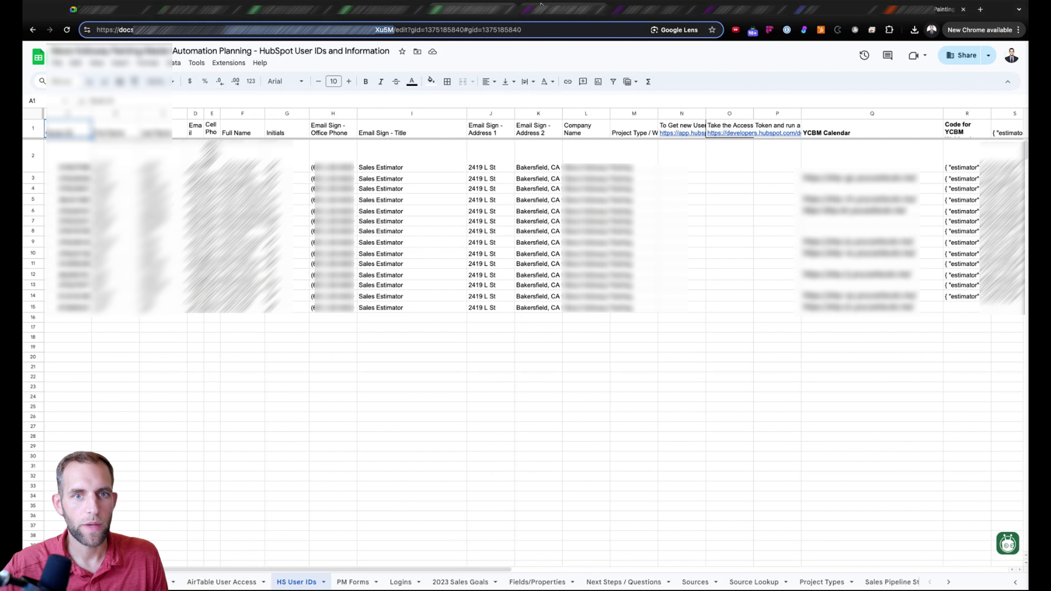
pyautogui.click(548, 12)
pyautogui.click(657, 12)
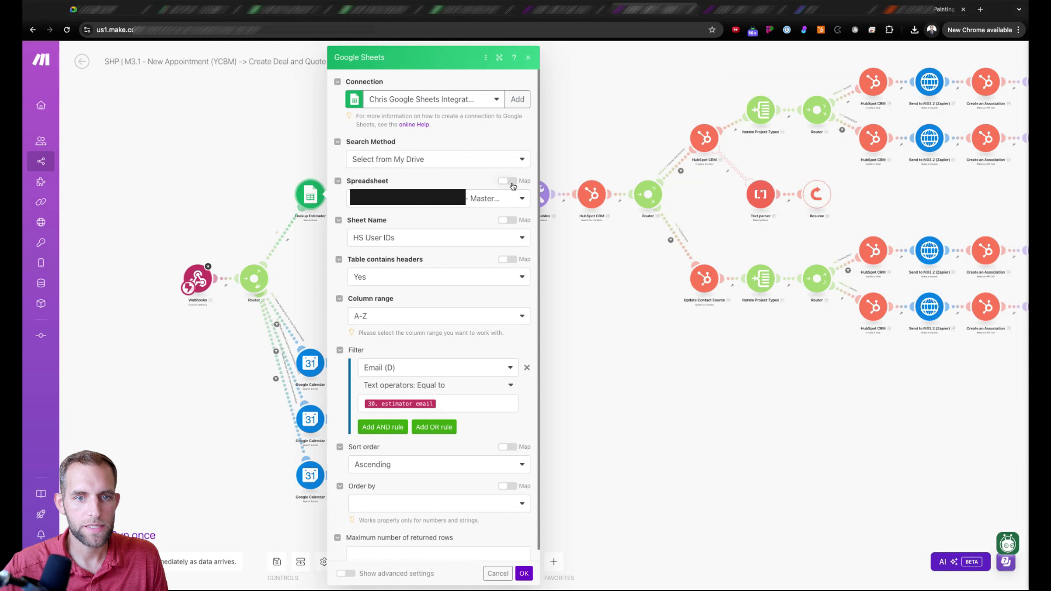
# Map the Lookup Estimator module's spreadsheet by the copied ID, keeping the HS User IDs sheet, and save the module
pyautogui.click(508, 181)
pyautogui.click(402, 204)
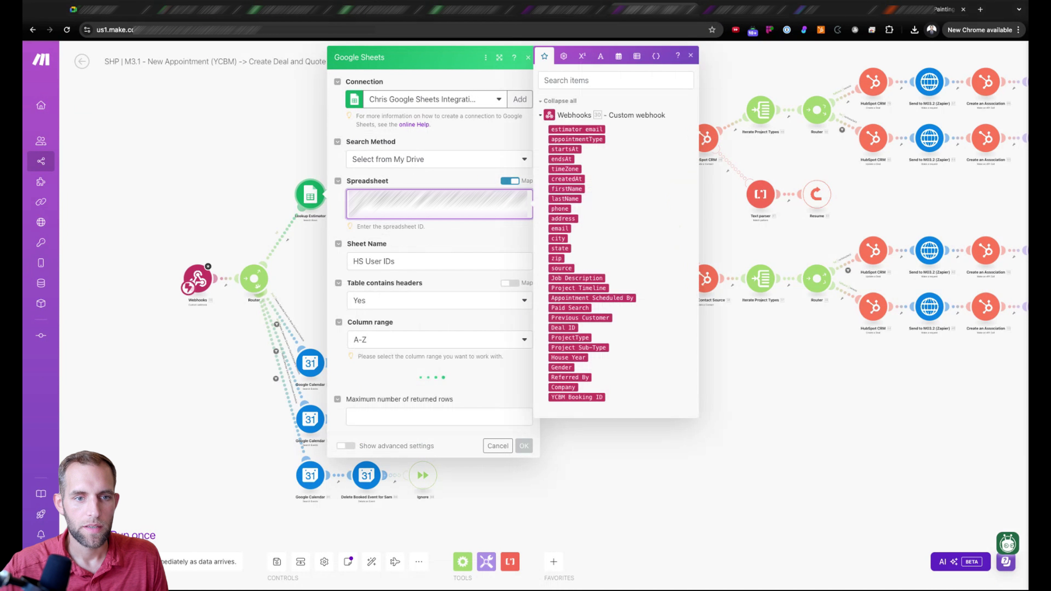
pyautogui.click(460, 233)
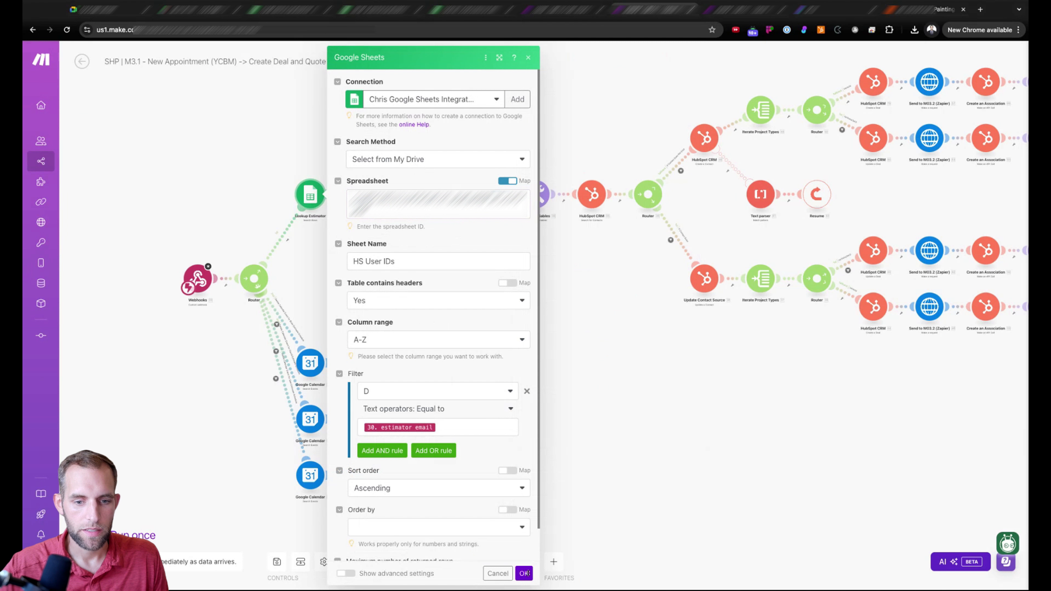
pyautogui.click(524, 574)
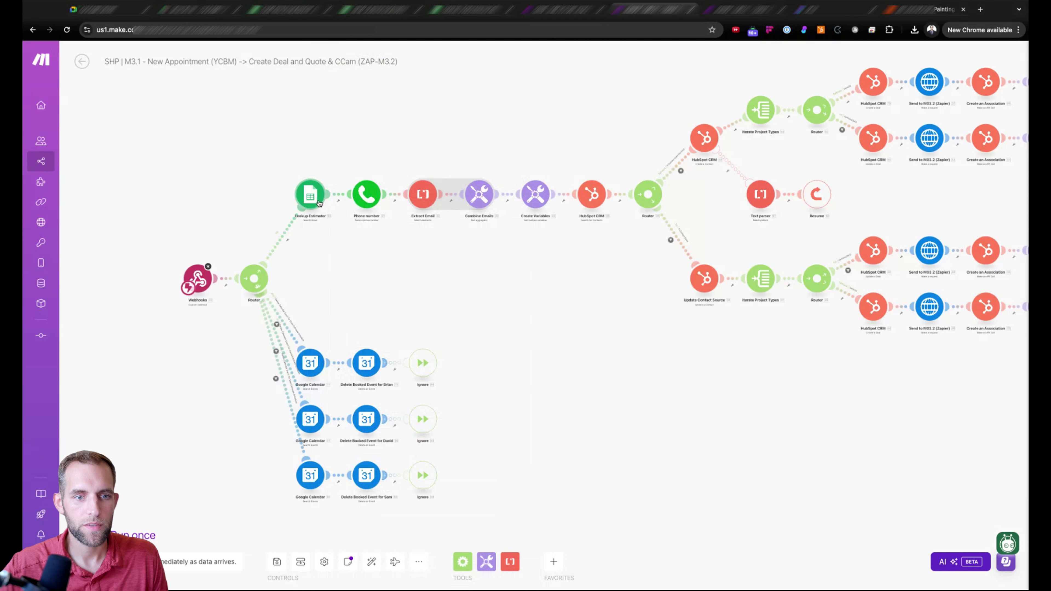
# Review the settings of the Extract Email and Combine Emails modules and all variables defined in the Create Variables module
pyautogui.click(422, 199)
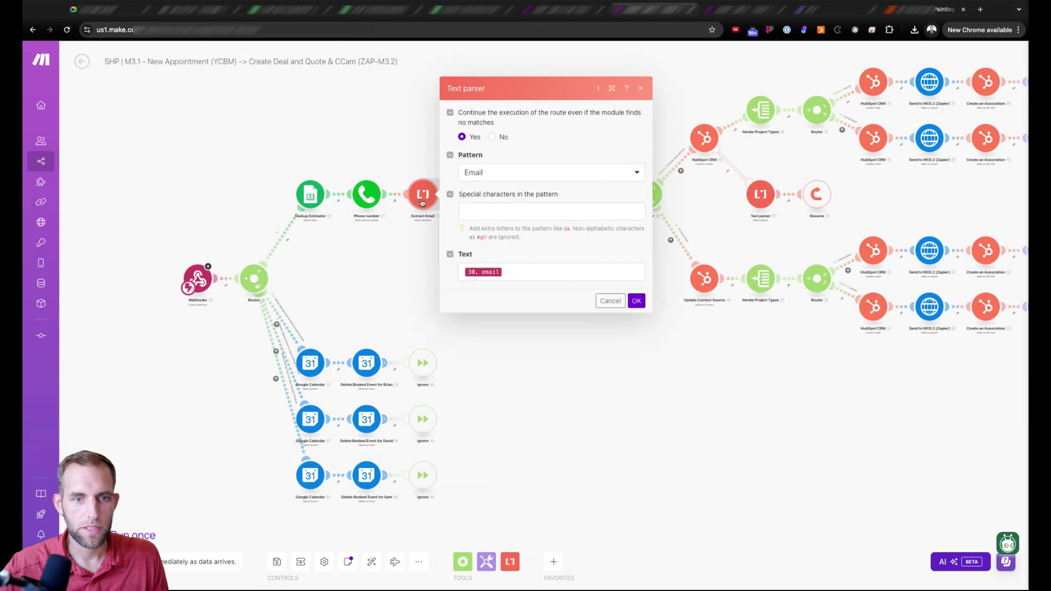
pyautogui.click(636, 301)
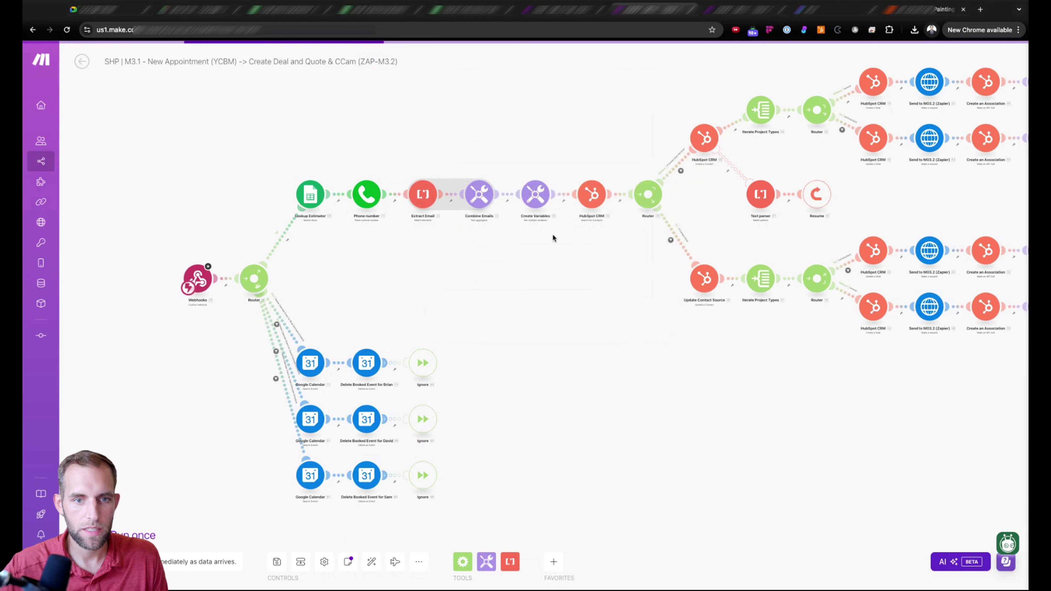
pyautogui.click(482, 197)
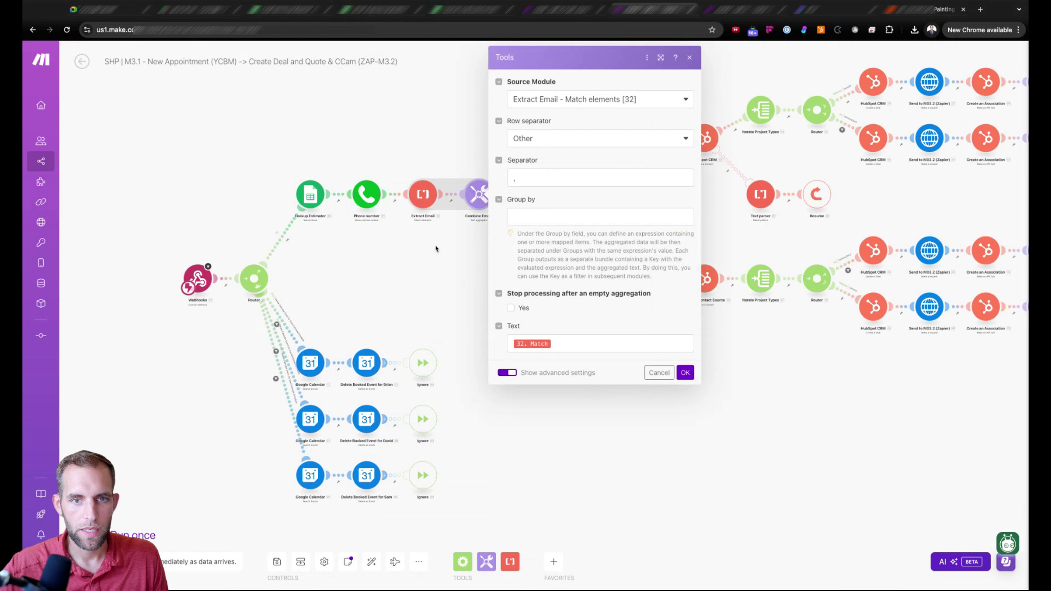
pyautogui.click(430, 261)
pyautogui.click(535, 194)
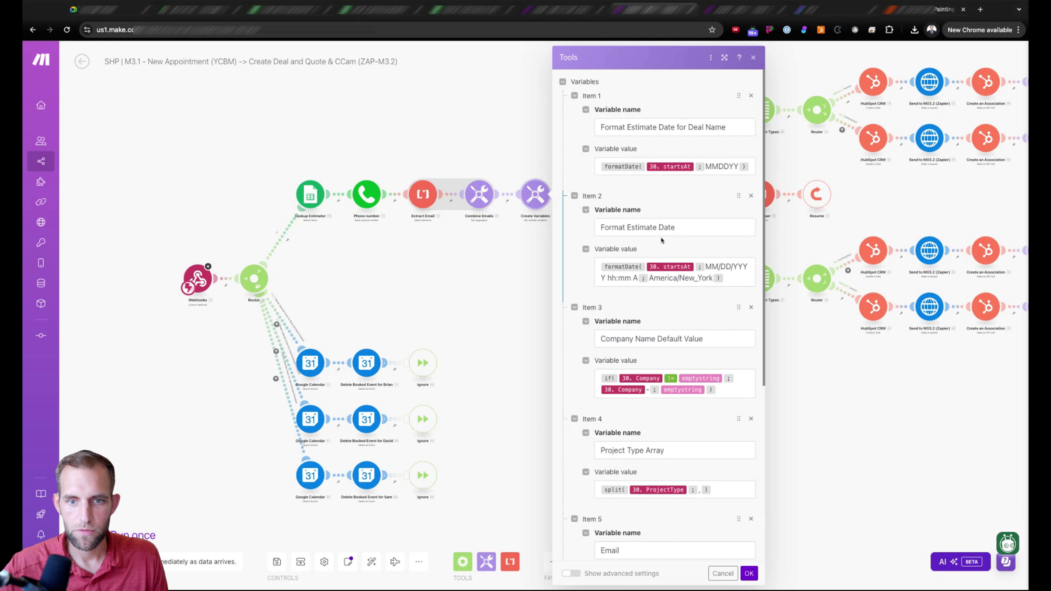
pyautogui.scroll(-5, 661, 240)
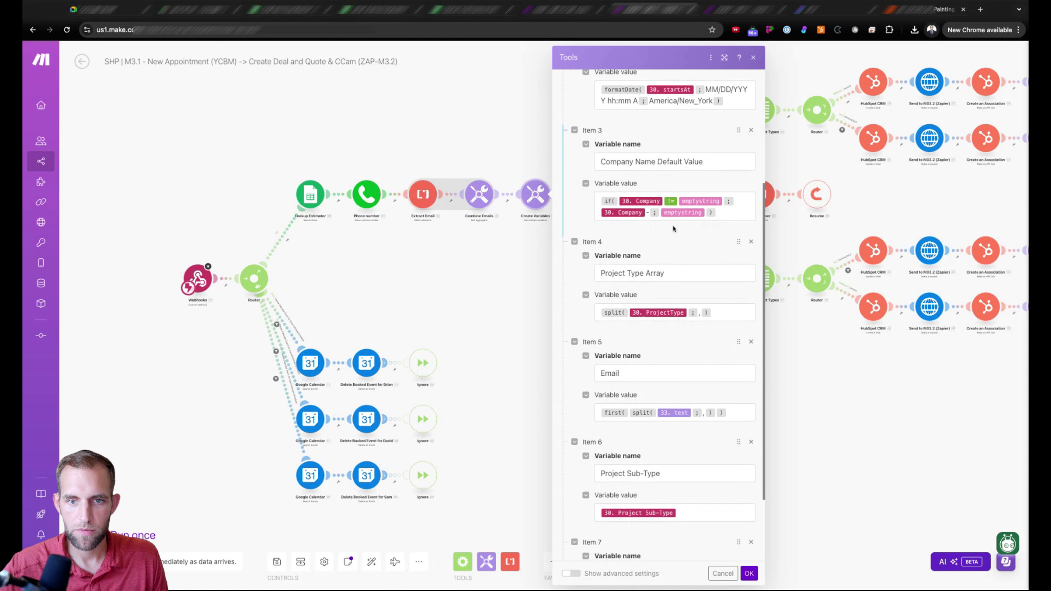
pyautogui.scroll(-3, 673, 229)
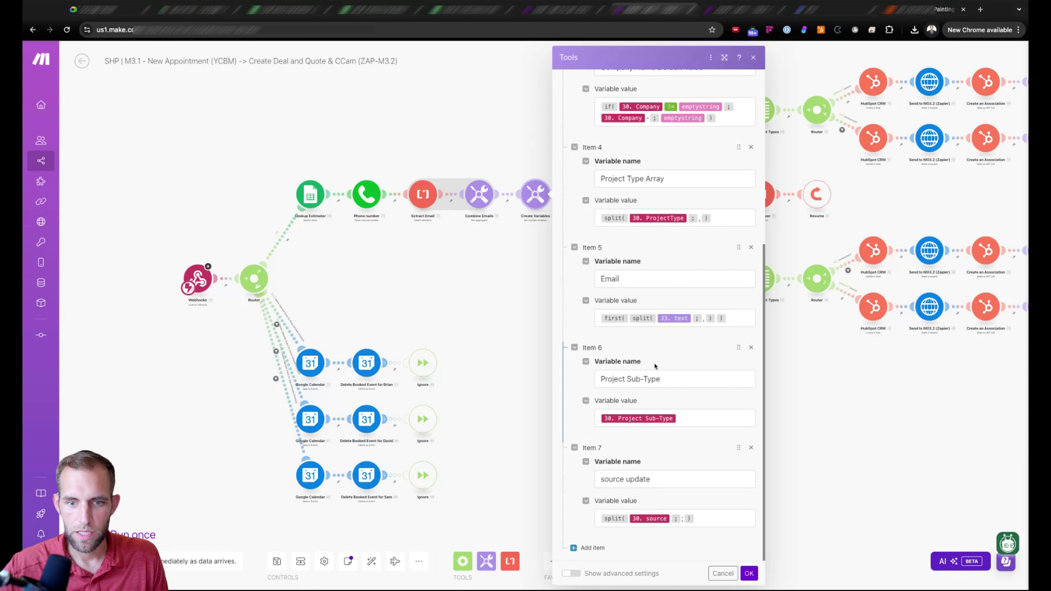
pyautogui.click(723, 574)
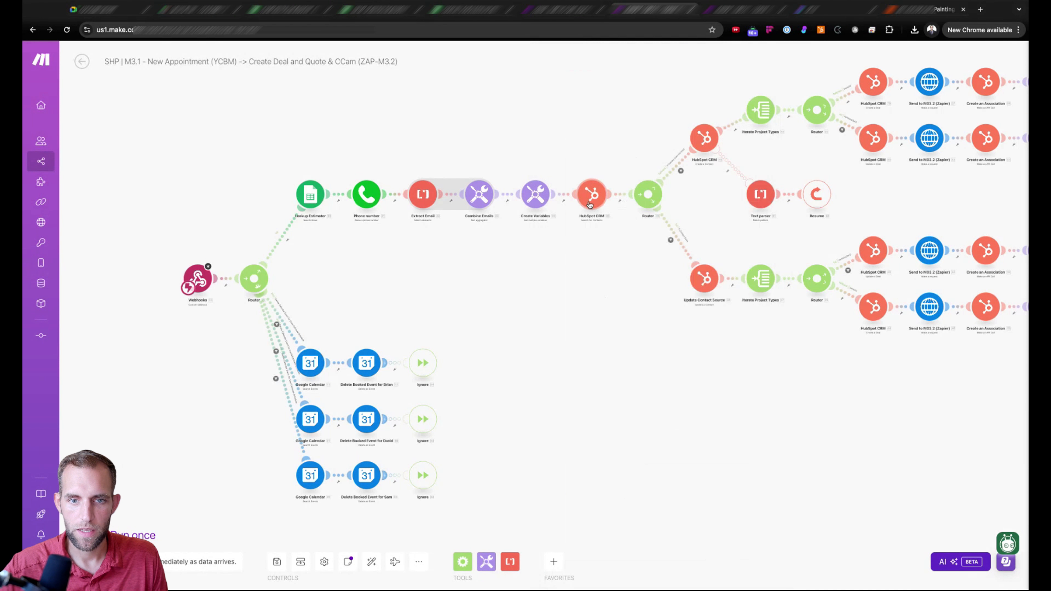
# Switch the HubSpot CRM contact search module after Create Variables to the client's connection, check its Email filter, and save it
pyautogui.click(591, 206)
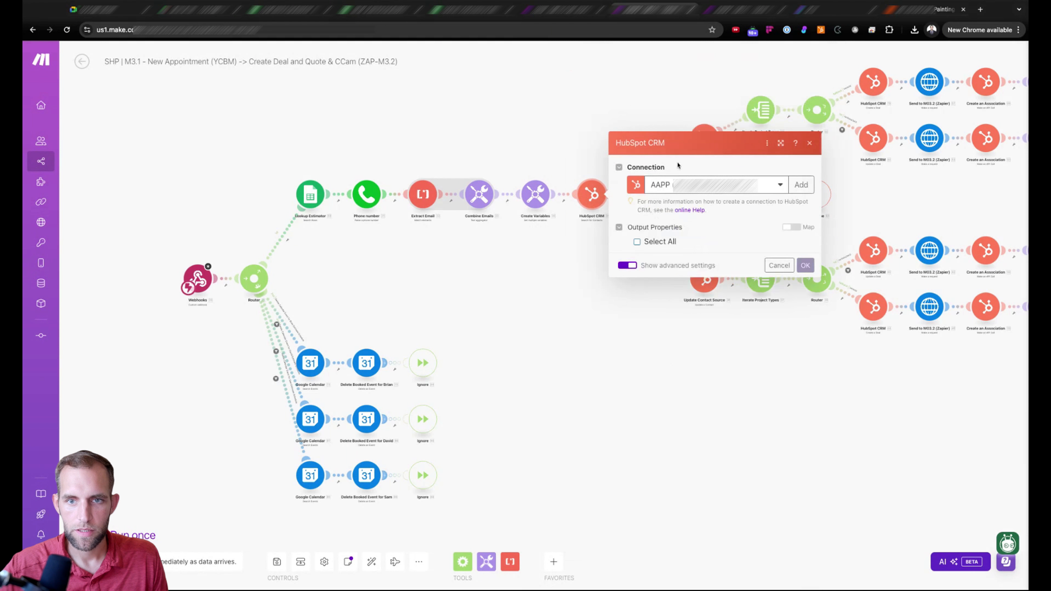
pyautogui.click(672, 102)
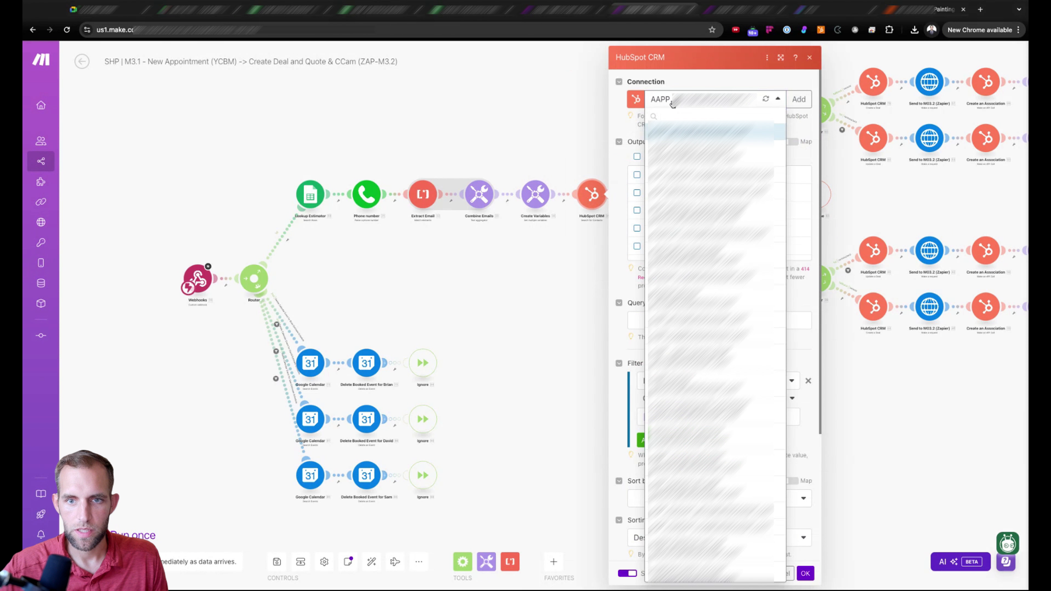
pyautogui.click(708, 136)
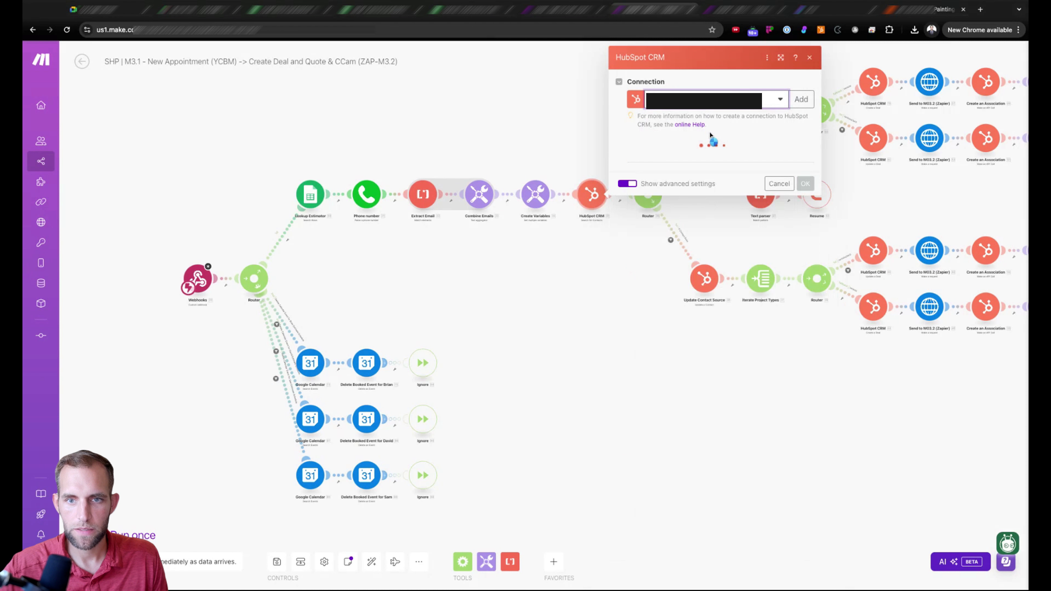
pyautogui.scroll(-4, 708, 385)
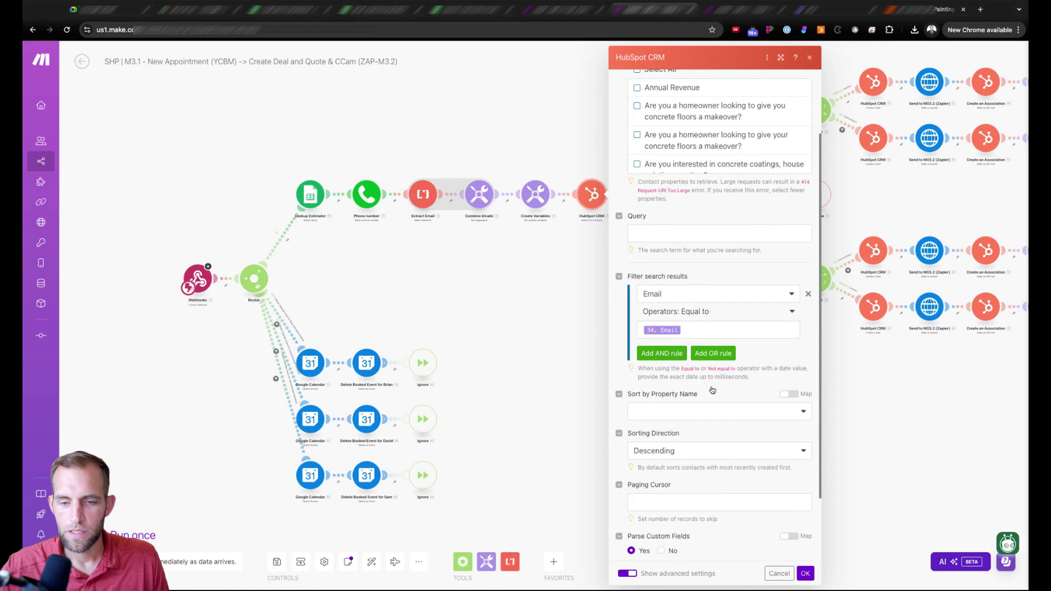
pyautogui.scroll(2, 733, 322)
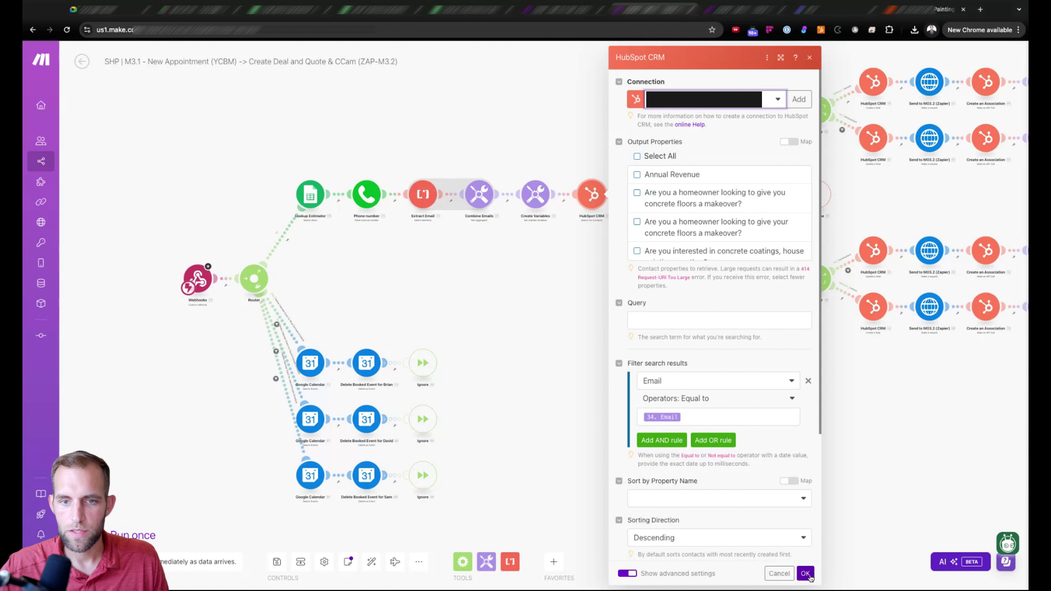
pyautogui.click(805, 574)
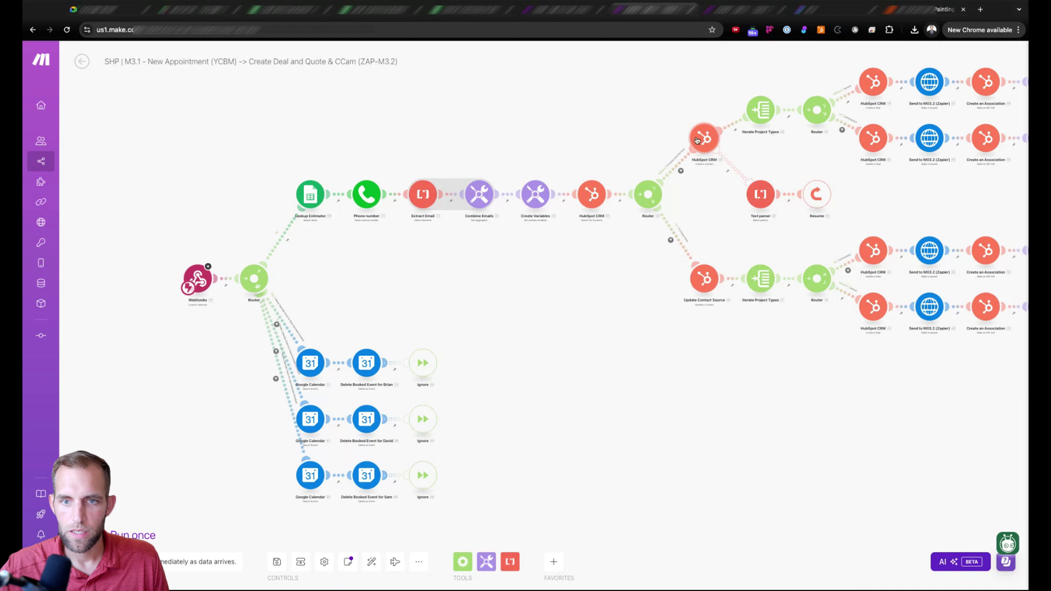
# Switch the HubSpot CRM create-contact module to the client's connection and check its property mappings
pyautogui.click(704, 138)
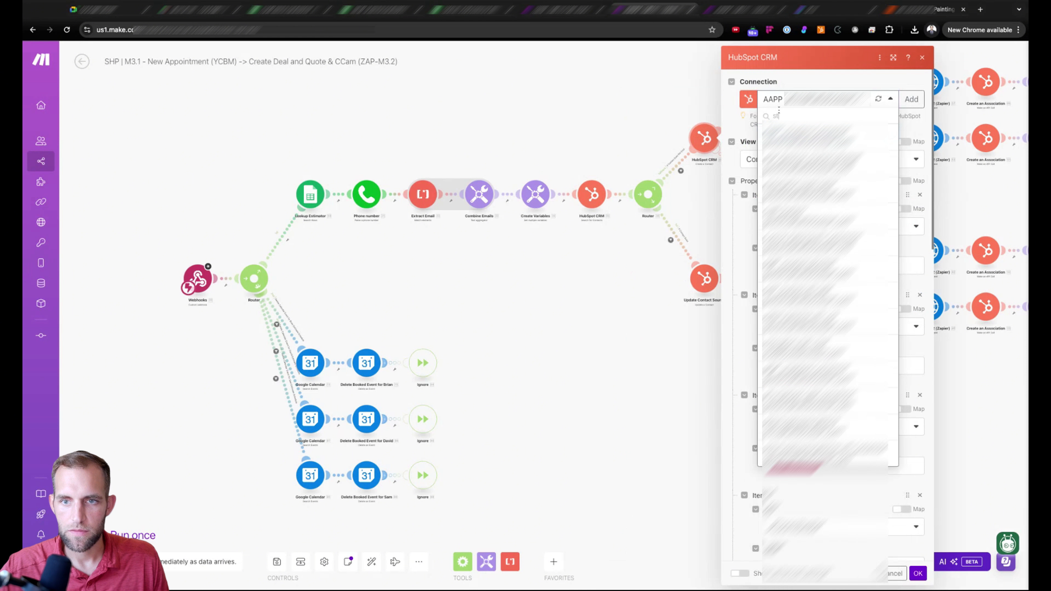
pyautogui.scroll(-8, 841, 353)
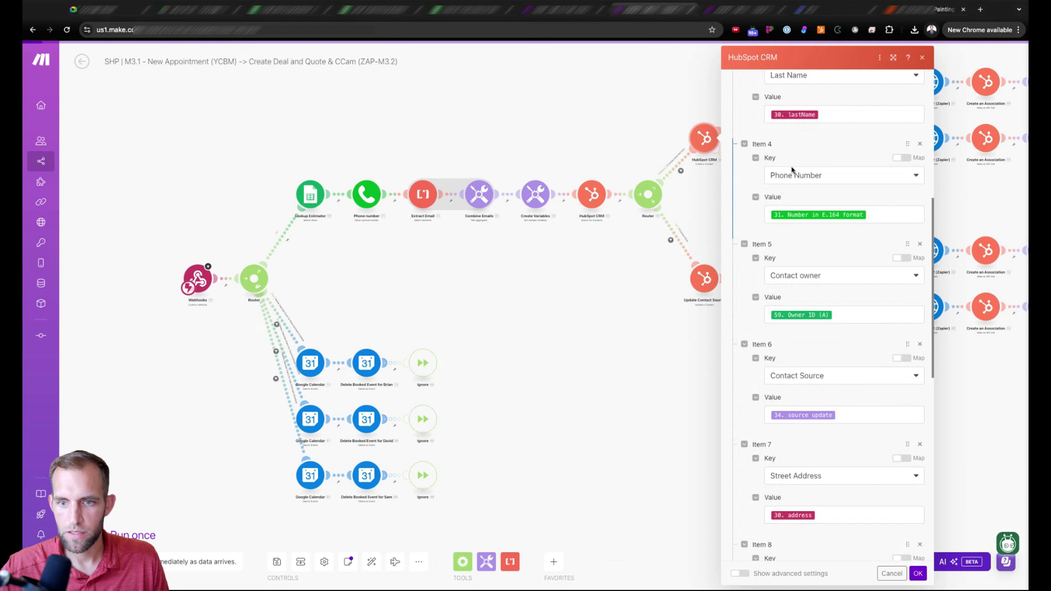
pyautogui.scroll(-15, 793, 364)
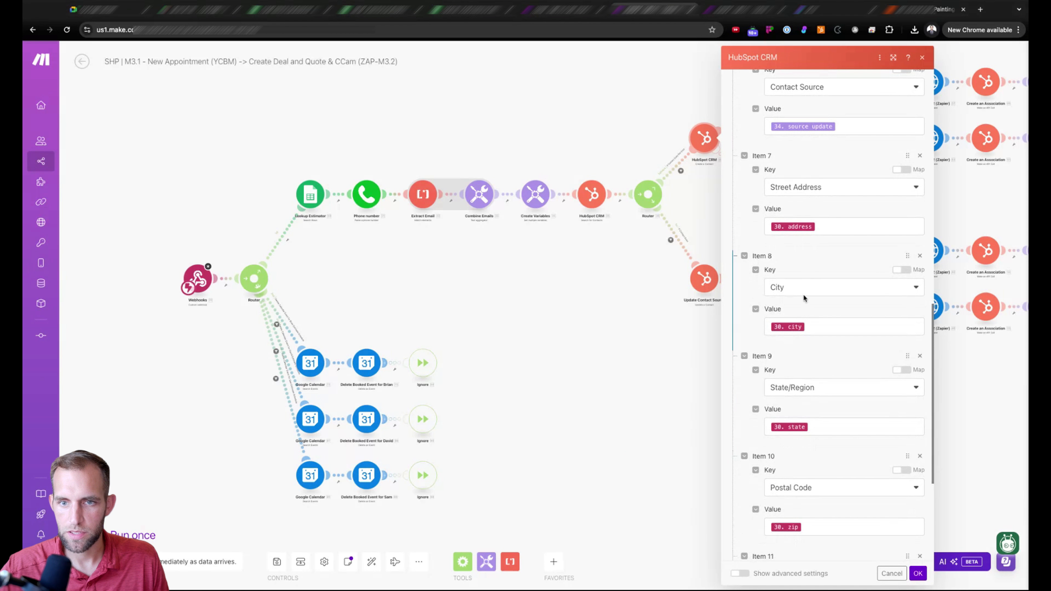
pyautogui.scroll(-6, 741, 286)
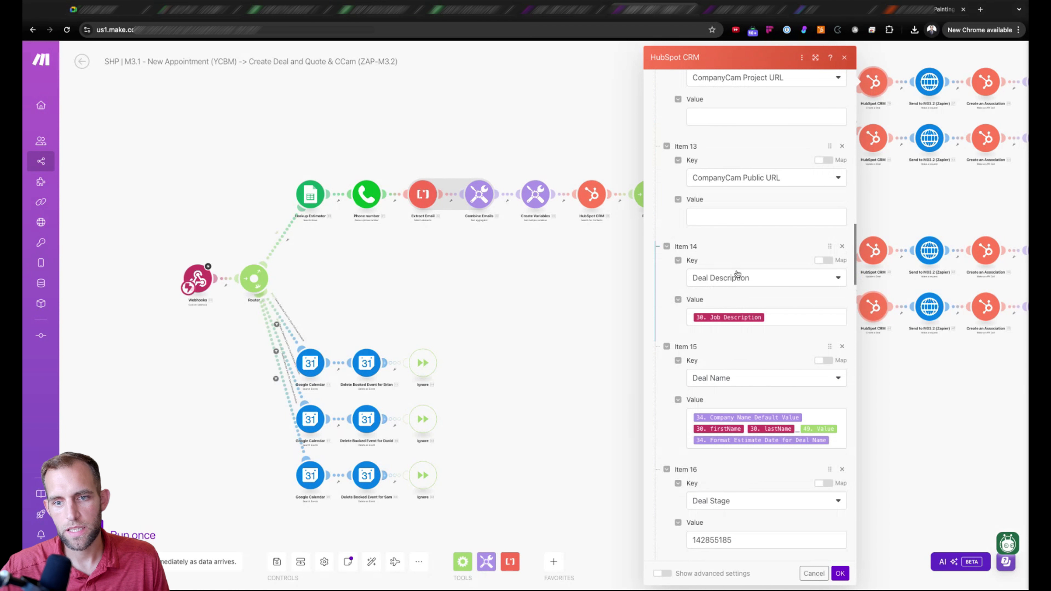
# Check the first new-contact deal module's property mappings and open its Deal Stage value for editing
pyautogui.scroll(-6, 738, 273)
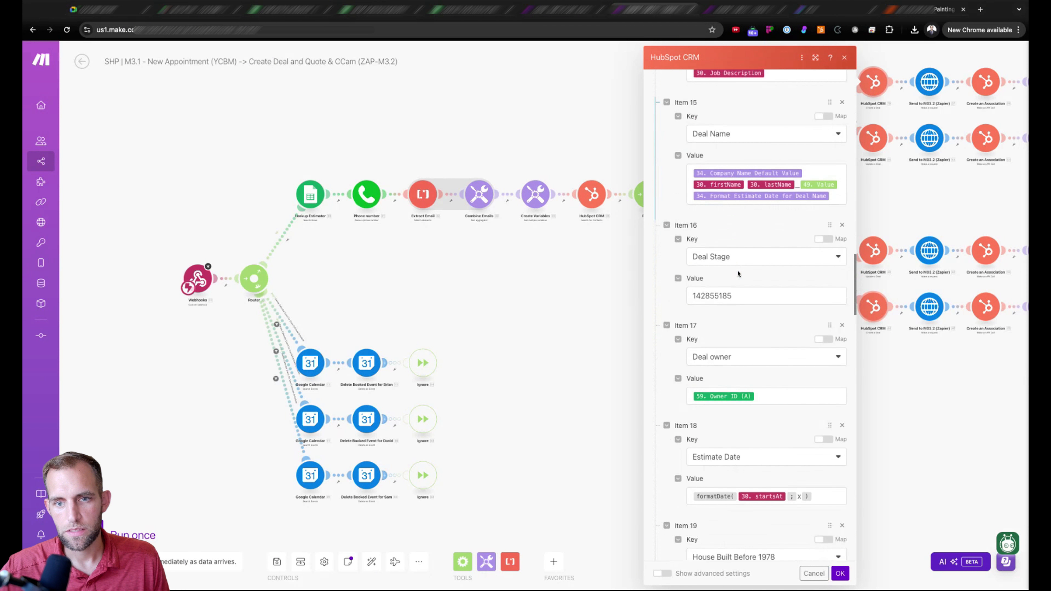
pyautogui.scroll(-3, 736, 273)
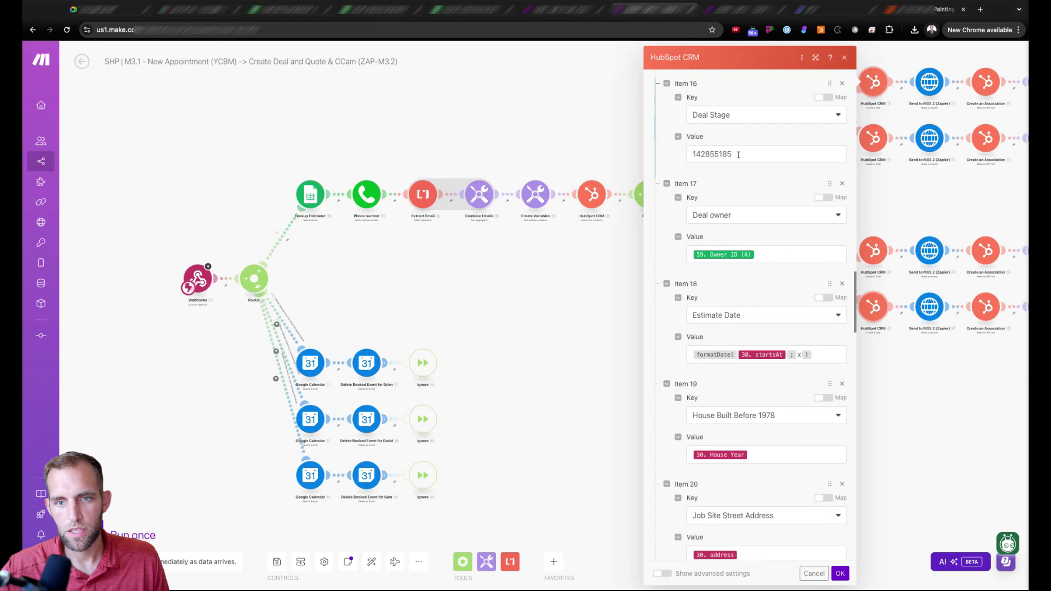
pyautogui.click(739, 154)
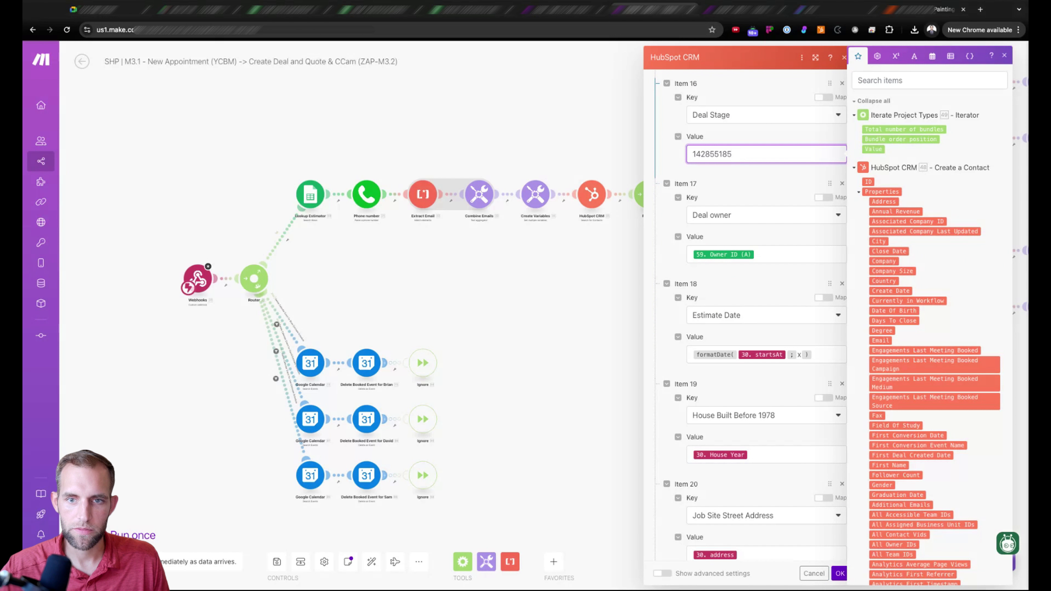
pyautogui.scroll(-1, 738, 154)
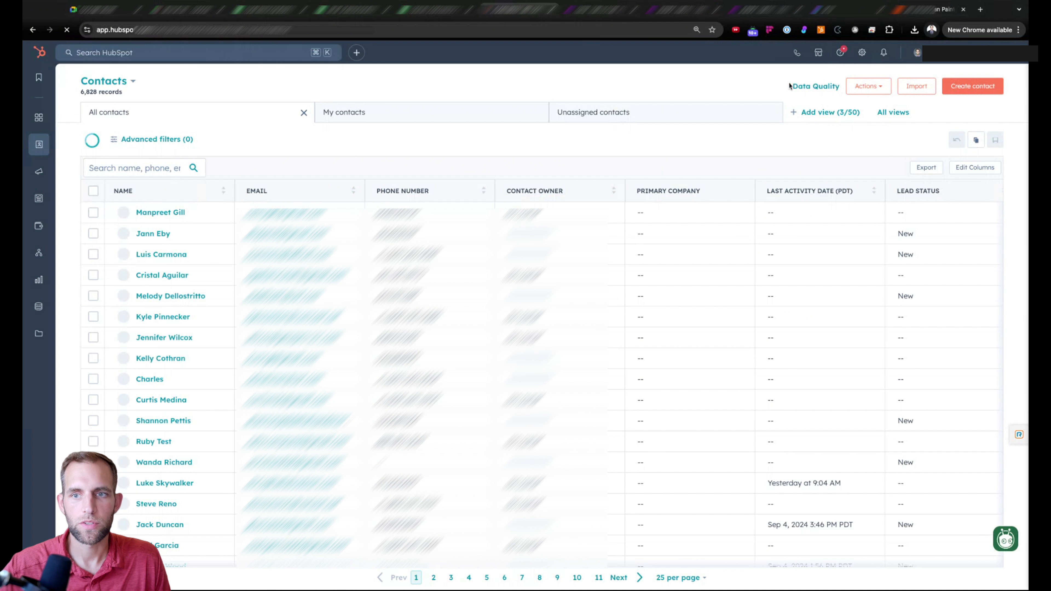
# In HubSpot's deal pipeline settings, copy the internal ID of the Bid Scheduled stage in the Sales Pipeline
pyautogui.click(861, 53)
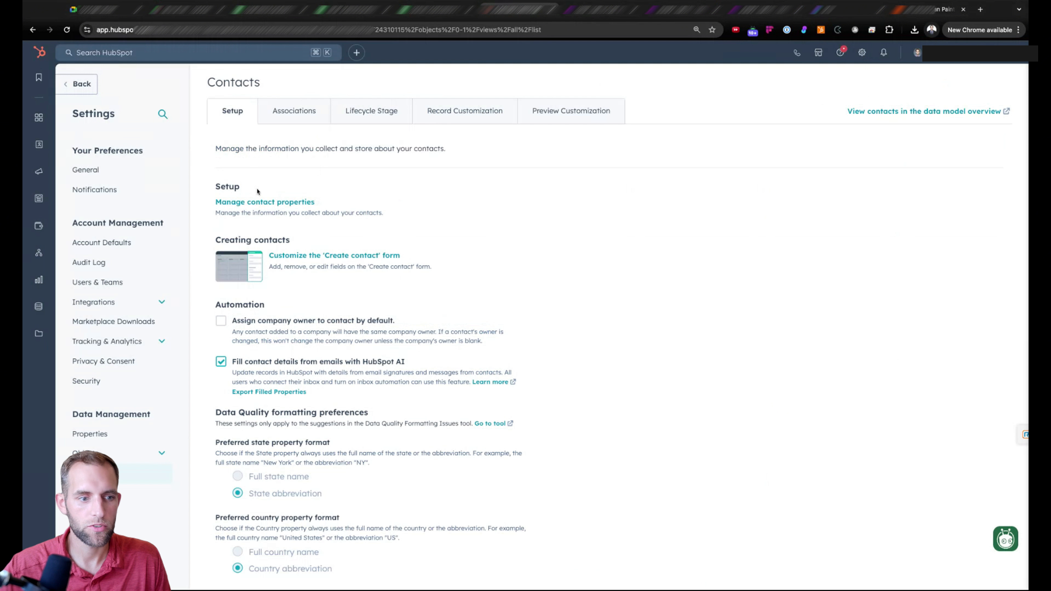
pyautogui.click(91, 533)
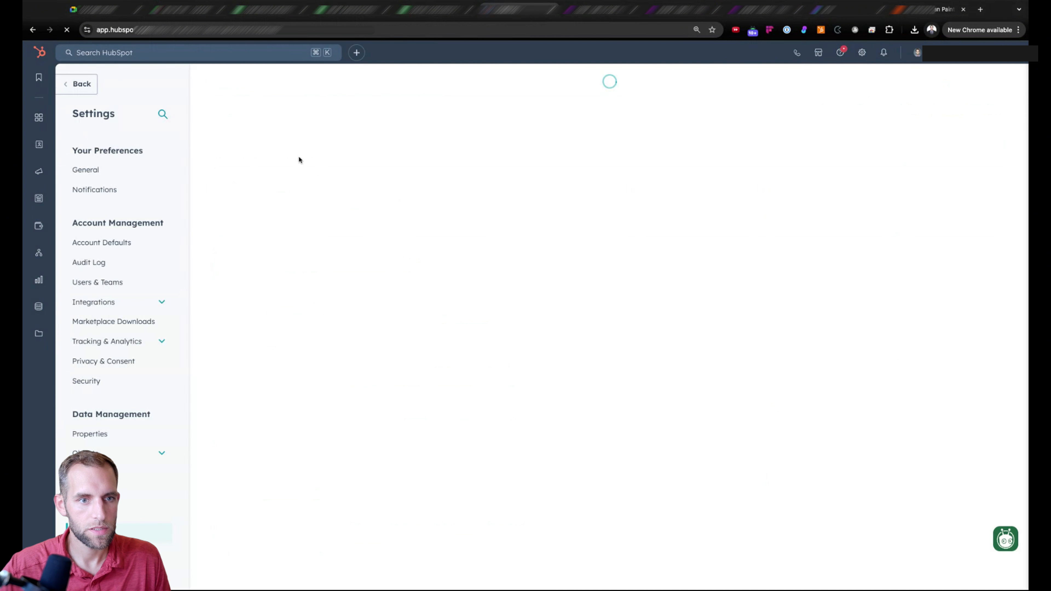
pyautogui.click(349, 121)
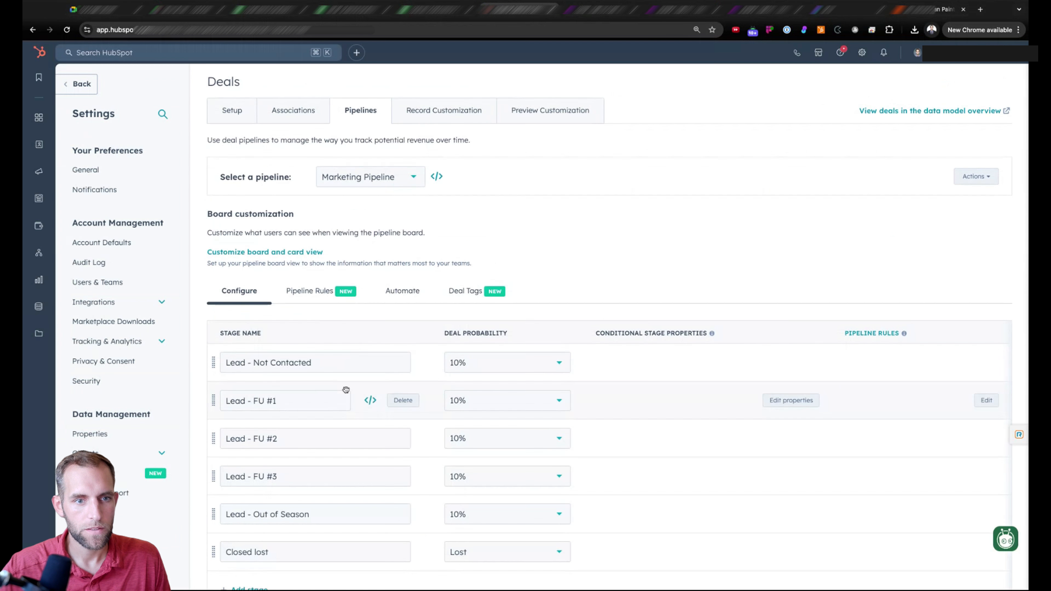
pyautogui.click(347, 177)
pyautogui.click(347, 224)
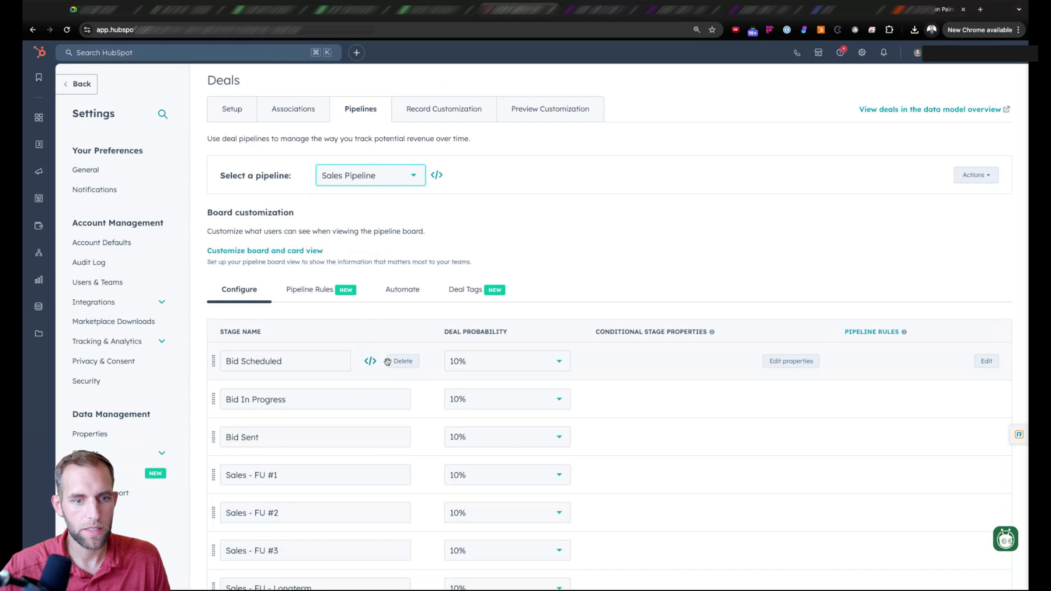
pyautogui.click(369, 362)
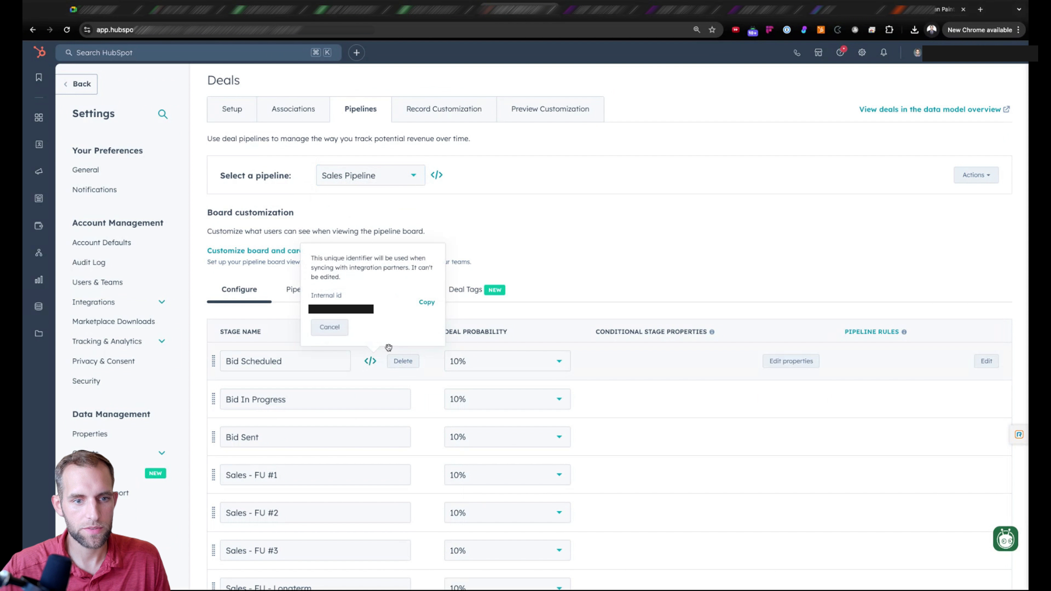
pyautogui.click(427, 302)
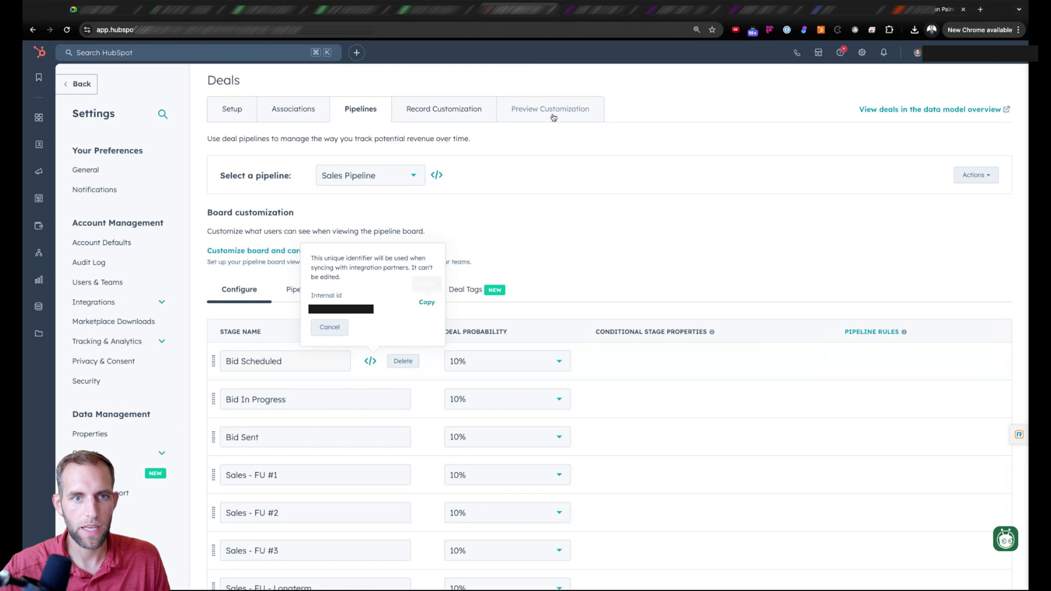
# Return to the M3.1 scenario in Make and replace the deal module's Deal Stage value with the copied Bid Scheduled ID
pyautogui.click(601, 9)
pyautogui.click(685, 9)
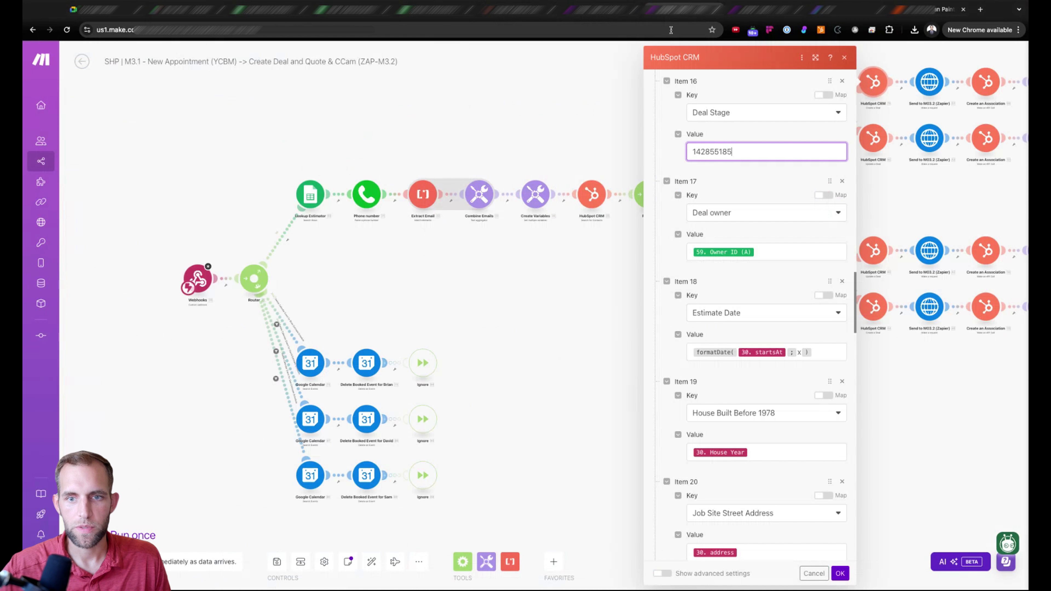
pyautogui.click(739, 154)
pyautogui.doubleClick(739, 154)
pyautogui.hotkey('ctrl', 'v')
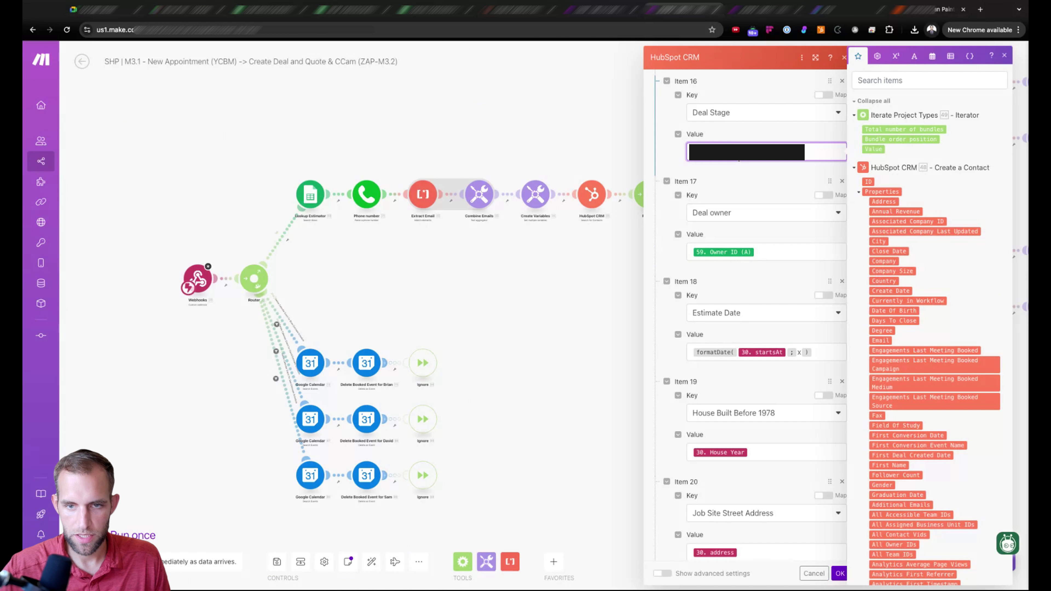
pyautogui.click(677, 154)
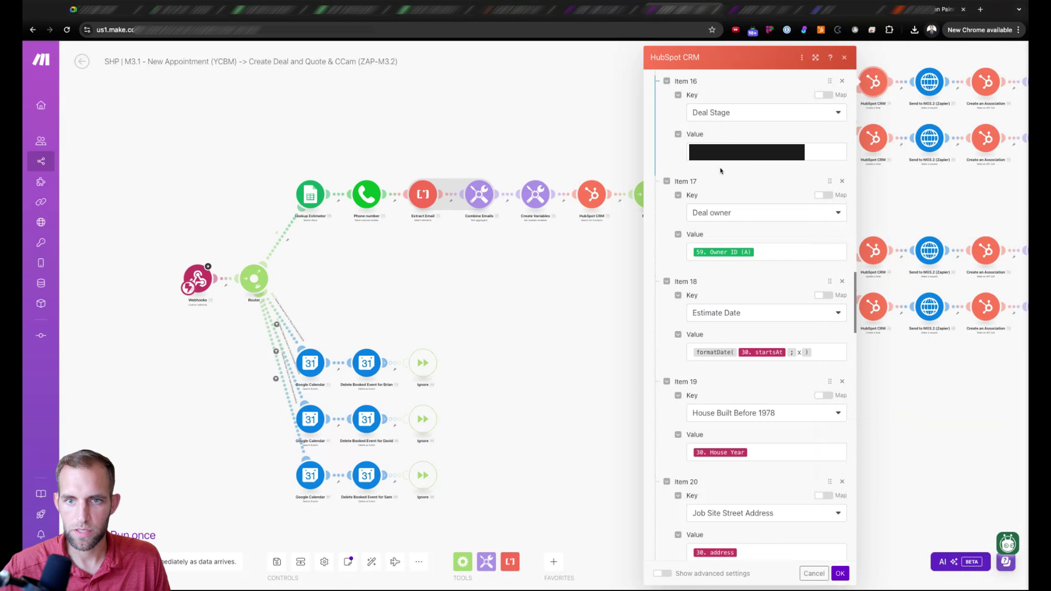
# Check the deal module's mappings from Deal owner to Pipeline and compare the Pipeline value with the Sales Pipeline's internal ID in HubSpot
pyautogui.scroll(-3, 729, 221)
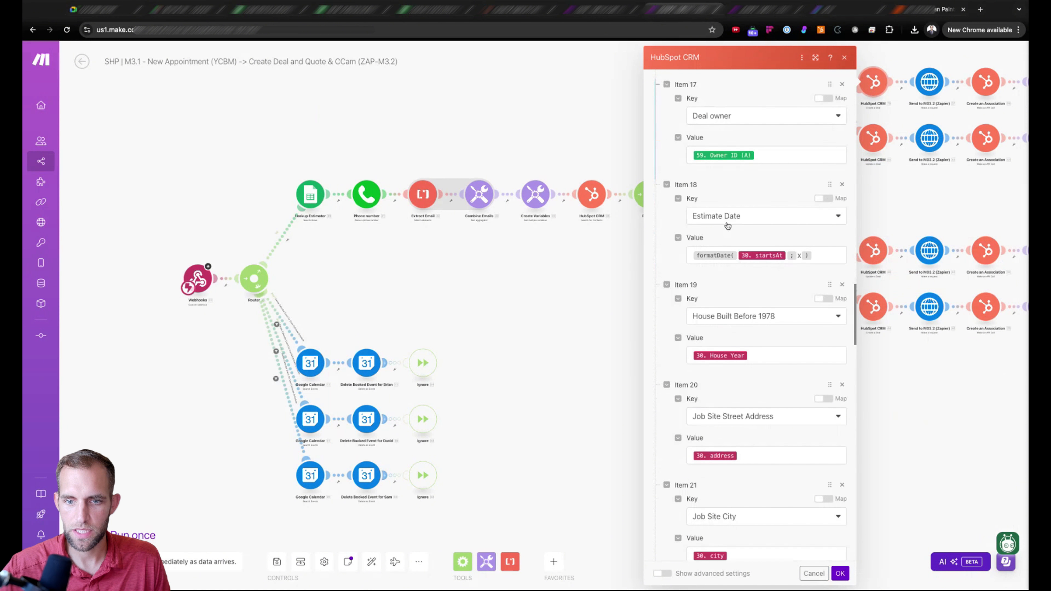
pyautogui.scroll(-5, 727, 225)
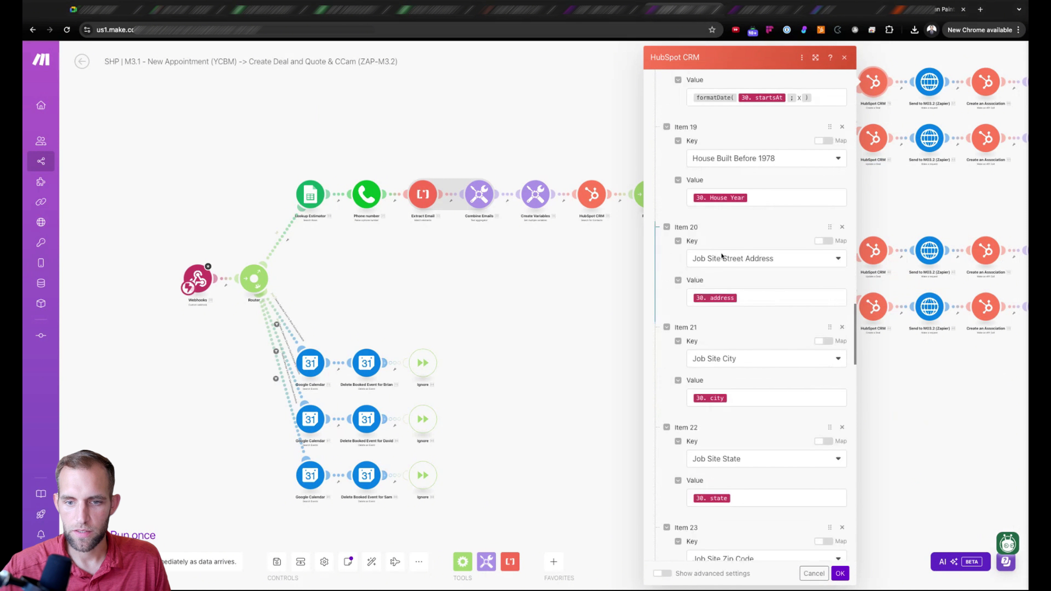
pyautogui.scroll(-20, 722, 256)
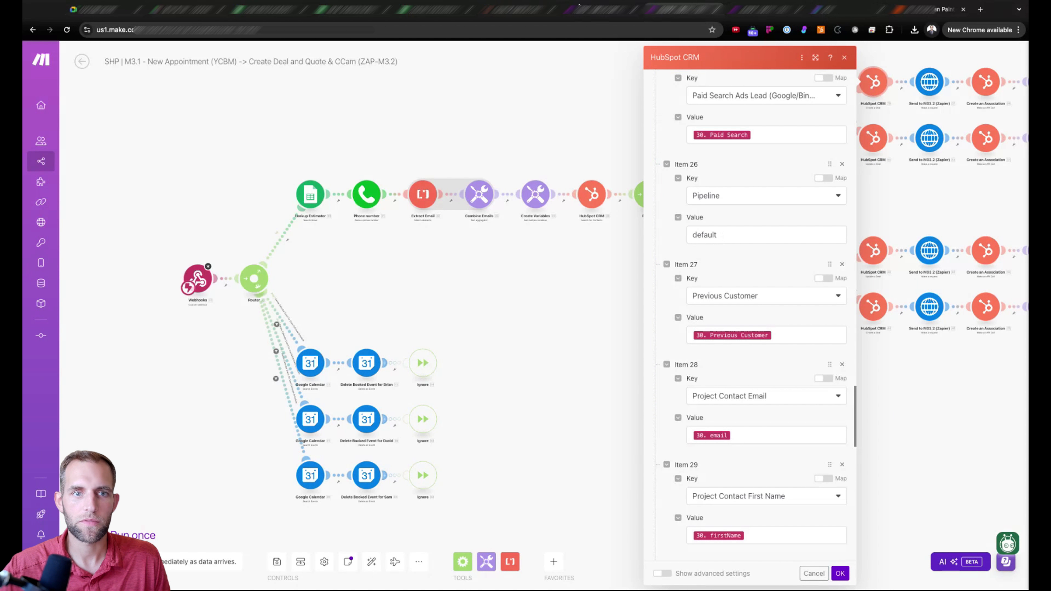
pyautogui.click(499, 11)
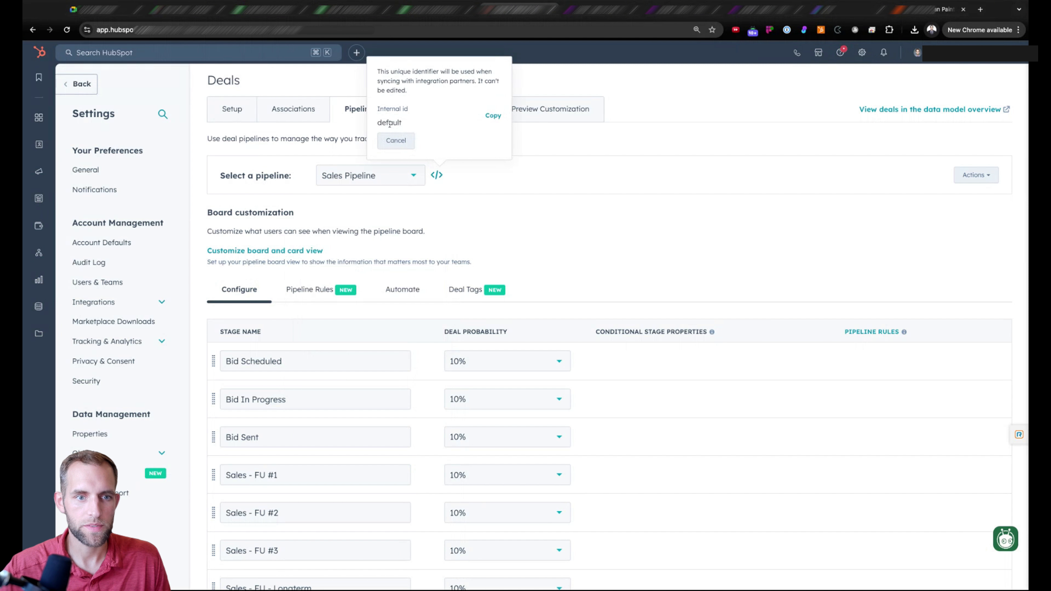
pyautogui.click(538, 188)
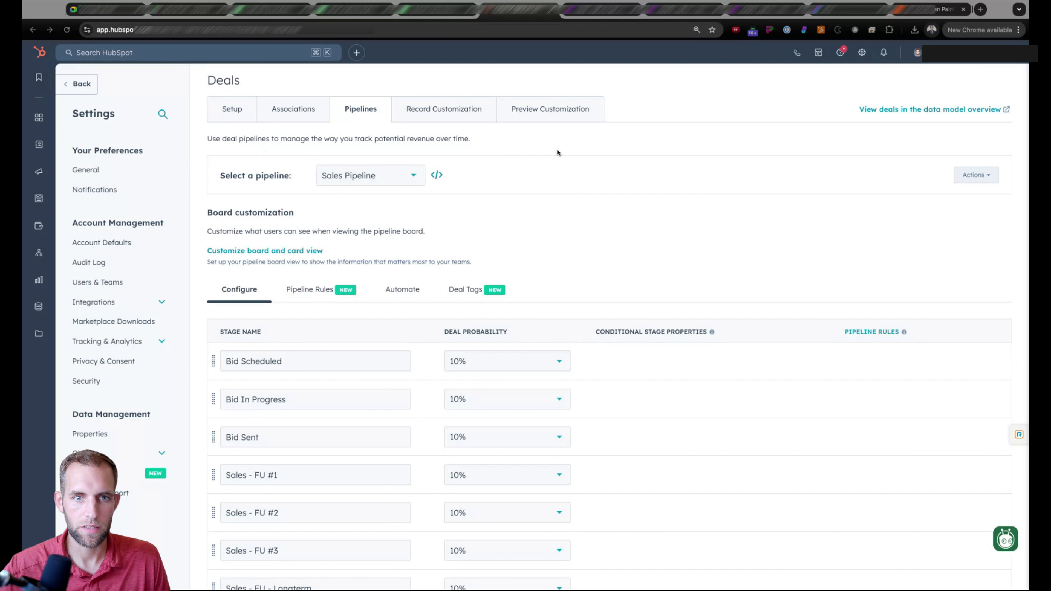
pyautogui.click(600, 9)
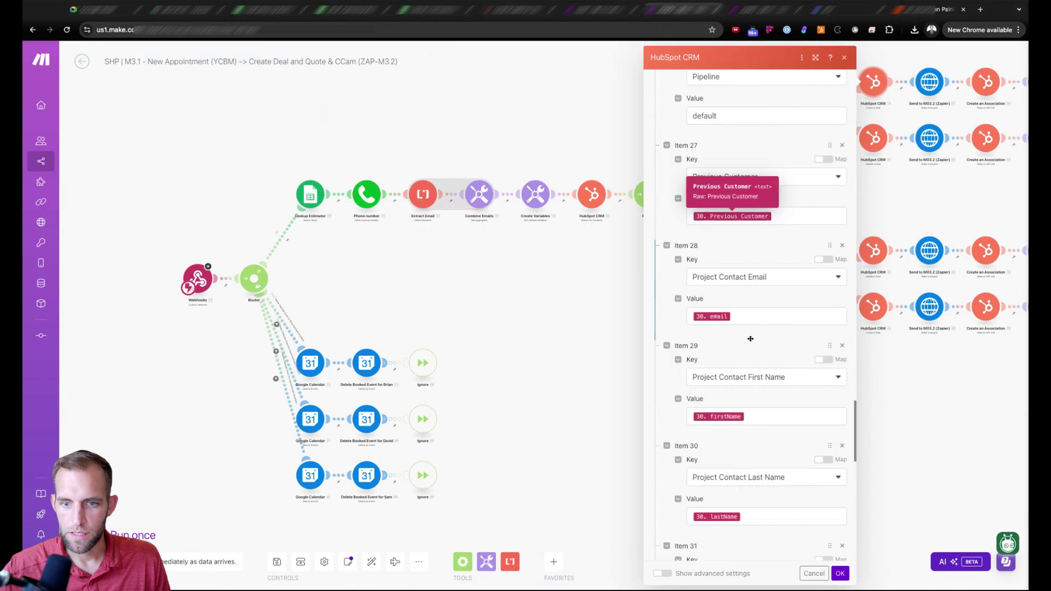
# Check the deal module's remaining mappings from Previous Customer to Gender of Caller and save the module
pyautogui.scroll(-10, 751, 339)
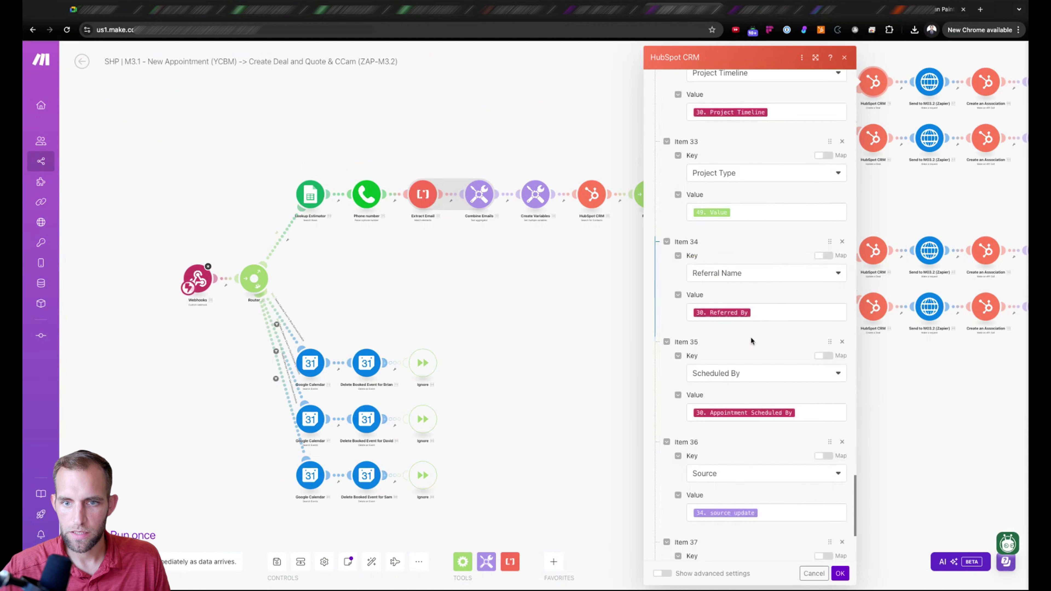
pyautogui.scroll(-3, 751, 341)
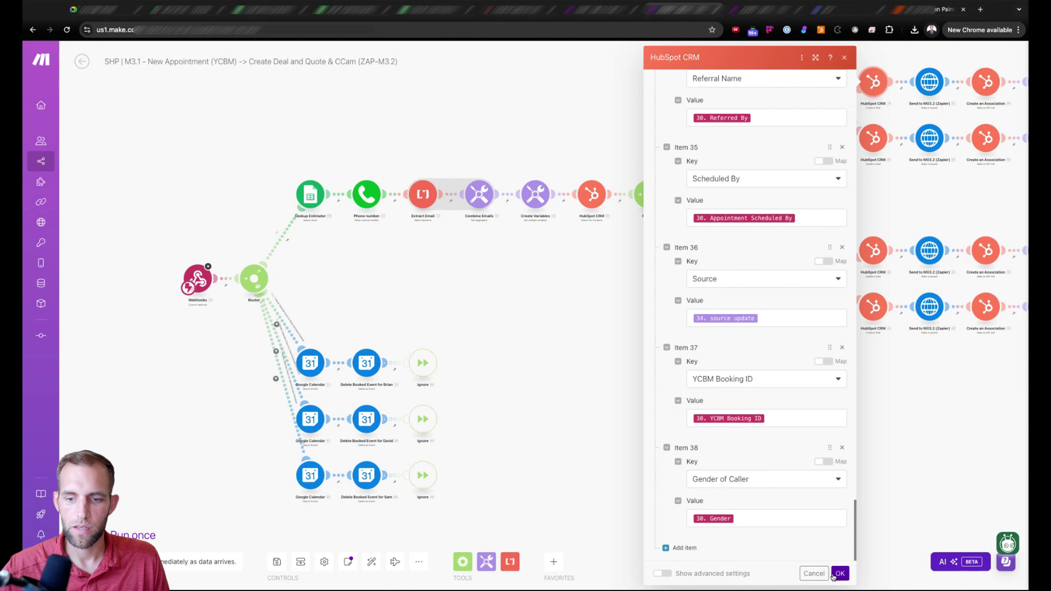
pyautogui.click(840, 574)
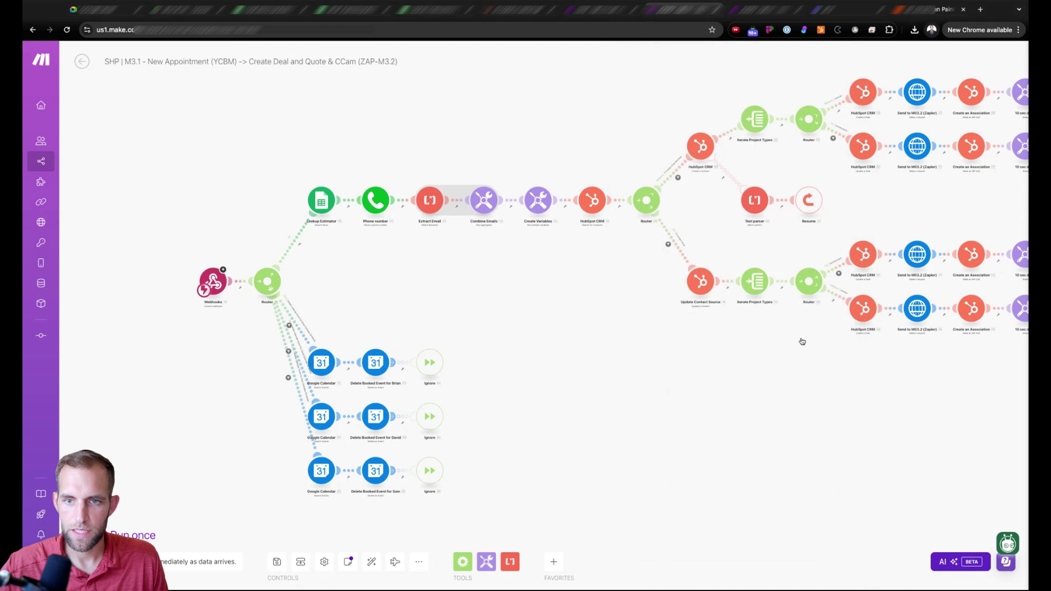
# Copy the Deal Stage ID from the first new-contact deal module into the second one's Deal Stage value and save that module
pyautogui.moveTo(854, 431); pyautogui.dragTo(647, 522)
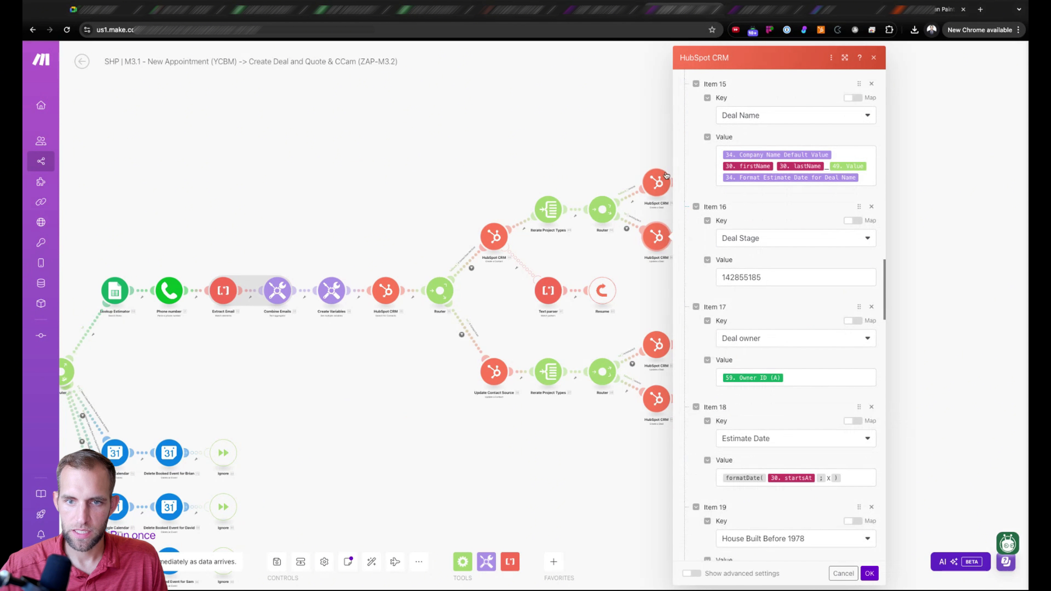
pyautogui.click(658, 184)
pyautogui.scroll(-15, 767, 242)
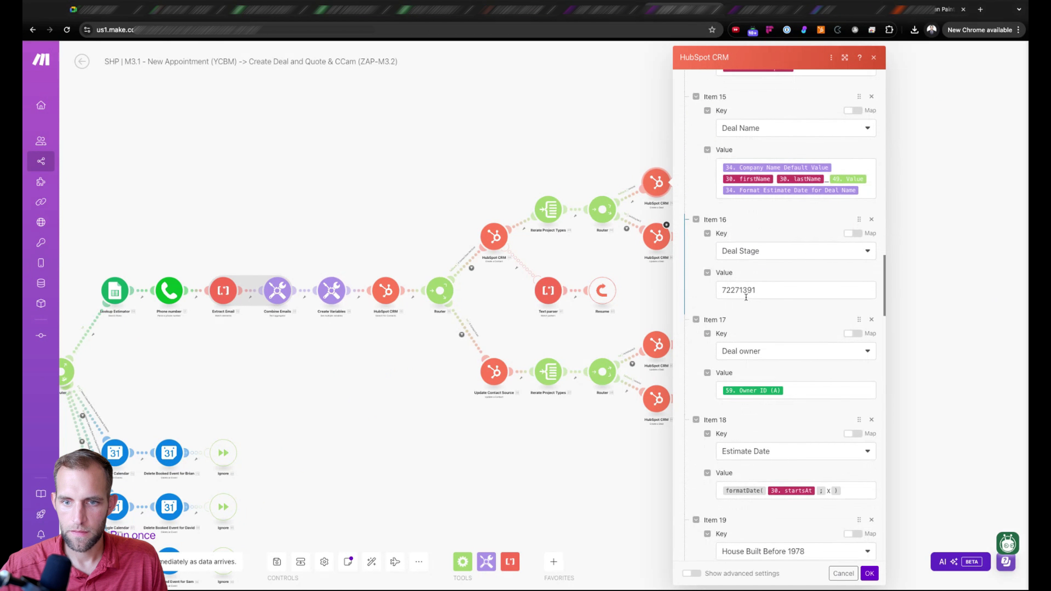
pyautogui.doubleClick(744, 289)
pyautogui.click(870, 573)
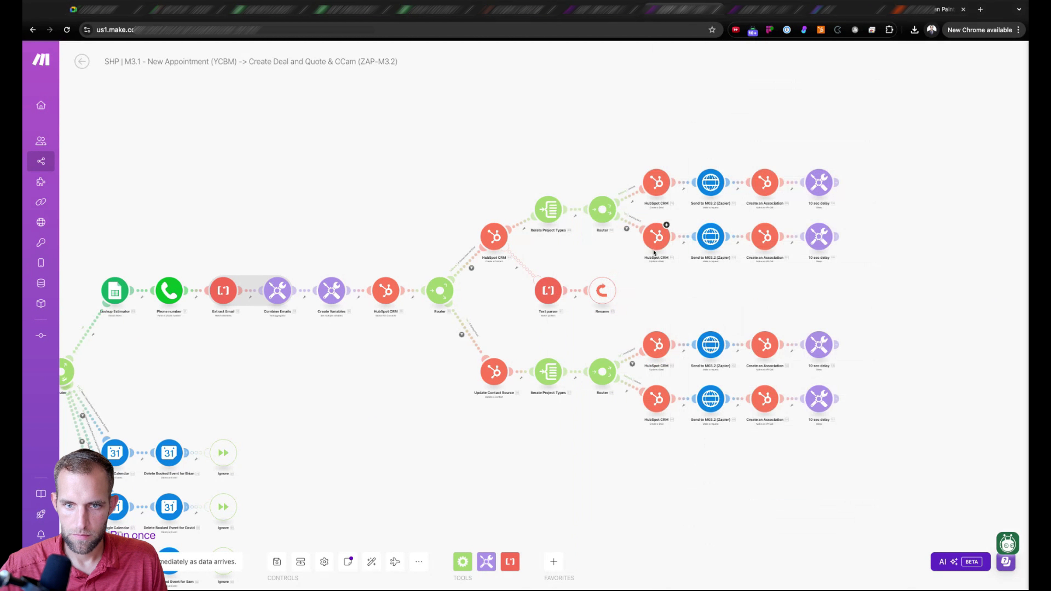
pyautogui.click(657, 237)
pyautogui.scroll(-15, 779, 315)
pyautogui.click(780, 376)
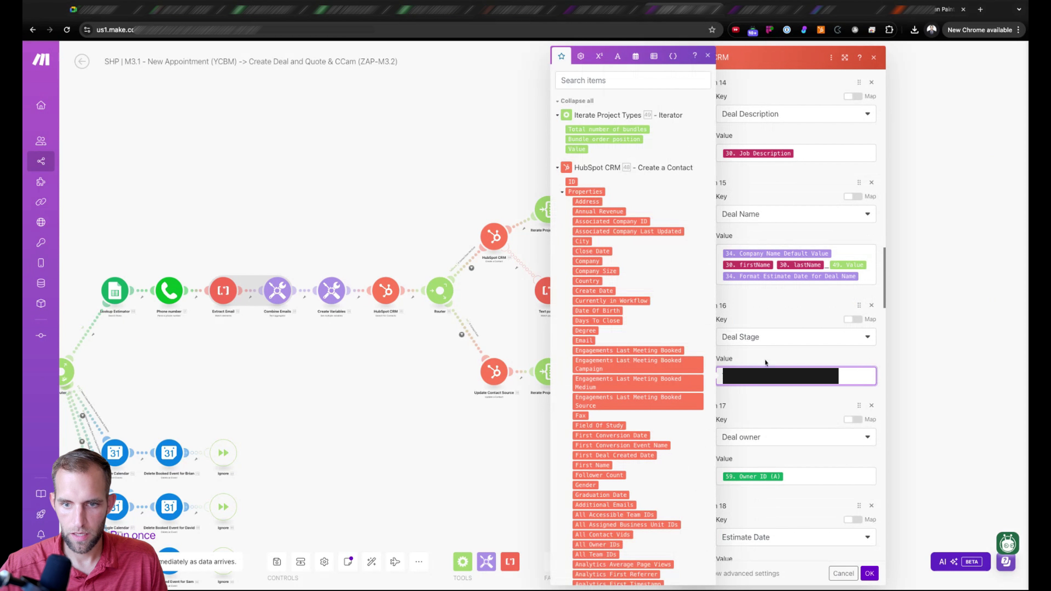
pyautogui.click(869, 574)
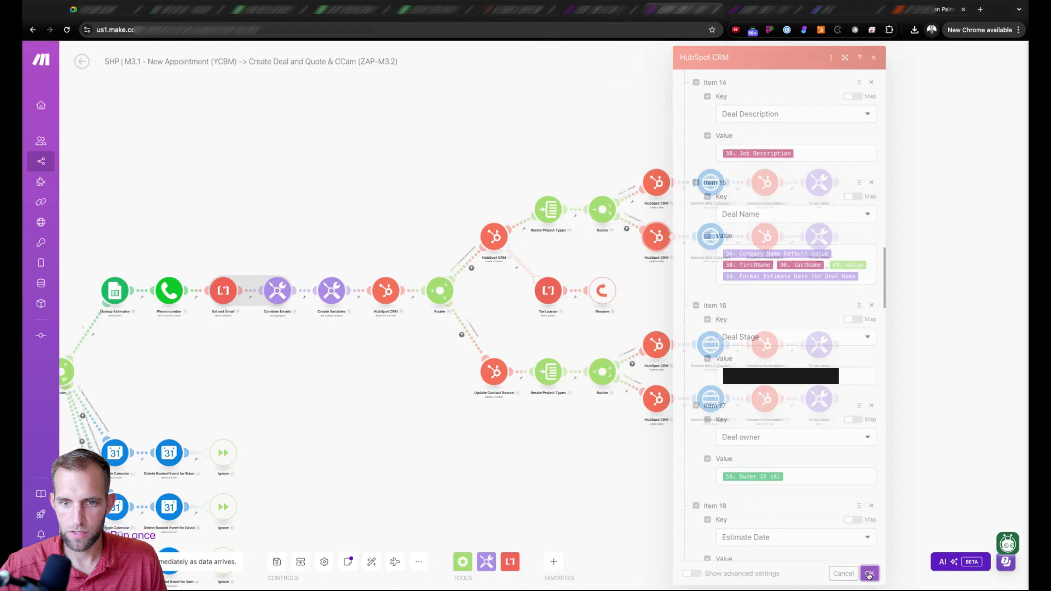
# Open the first deal module on the Update Contact Source branch and go to its Deal Stage value for editing
pyautogui.click(658, 345)
pyautogui.scroll(-10, 744, 349)
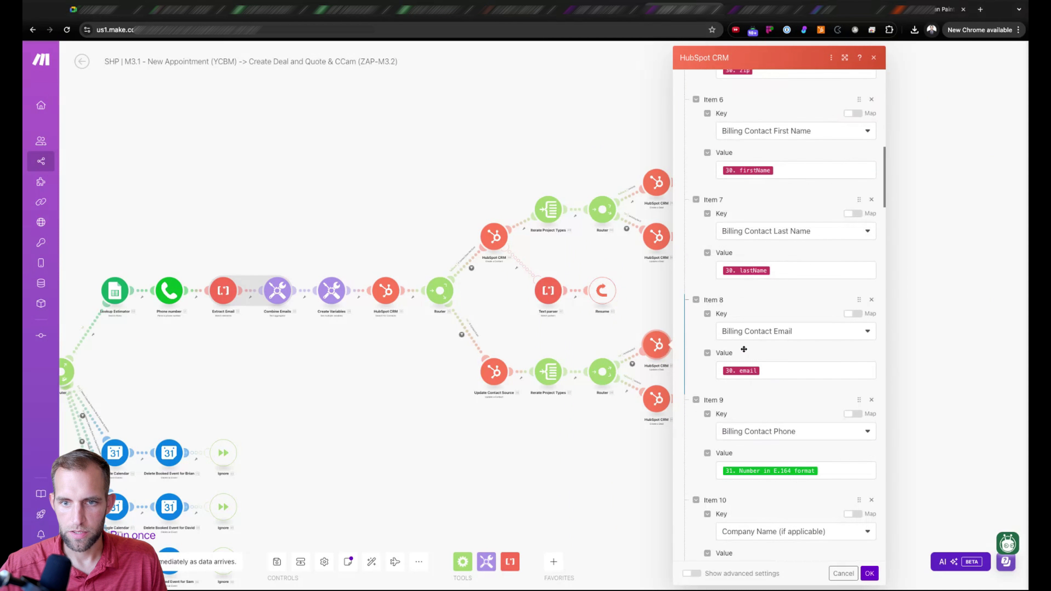
pyautogui.scroll(-10, 744, 349)
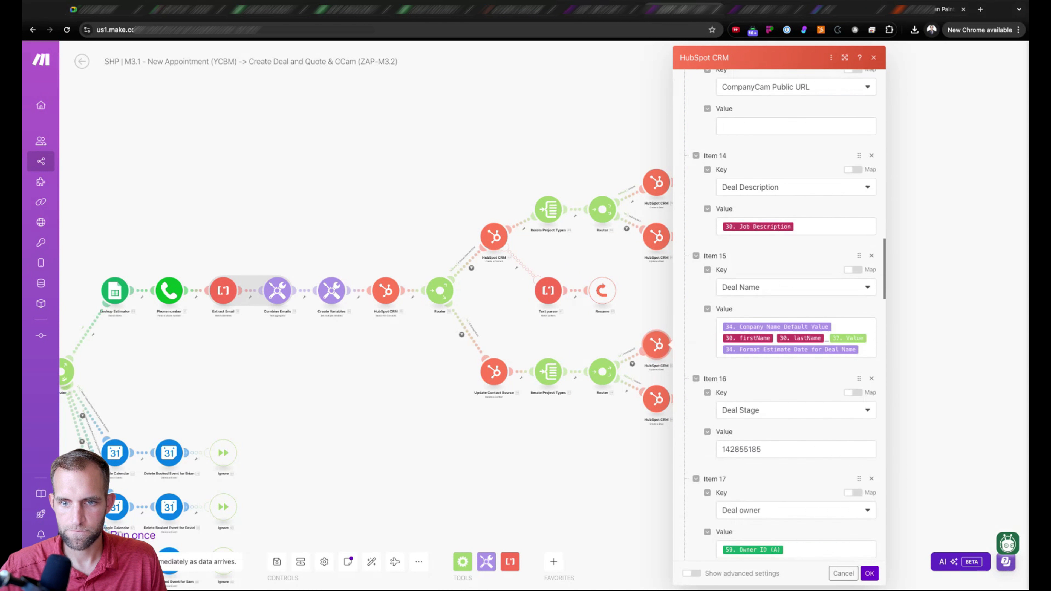
pyautogui.click(732, 376)
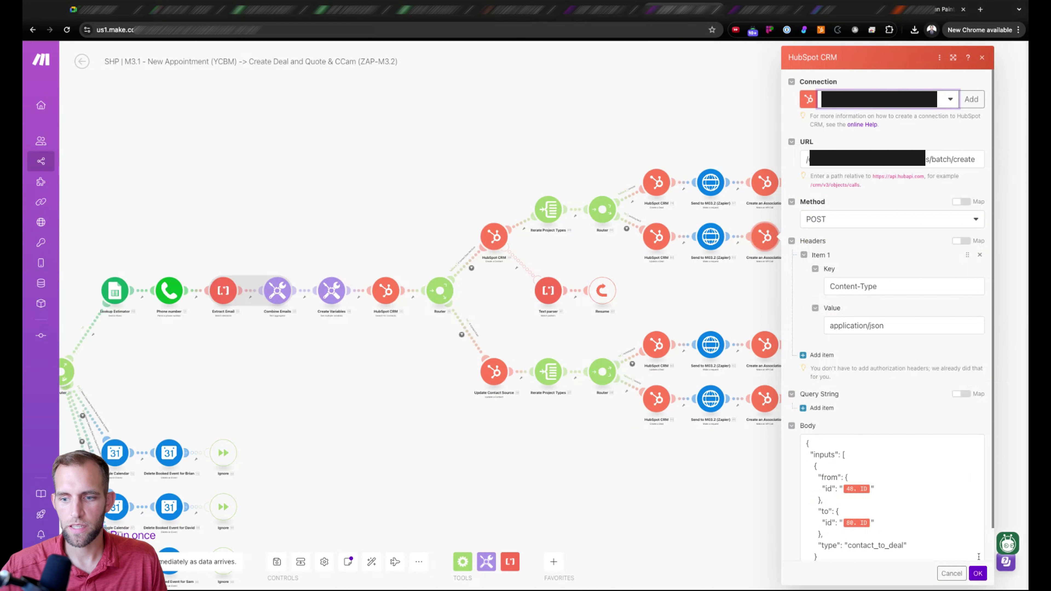
# Save the second new-contact branch's association and deal modules and check the Deal Stage value in the Update Contact Source branch's first deal module
pyautogui.click(978, 574)
pyautogui.click(664, 237)
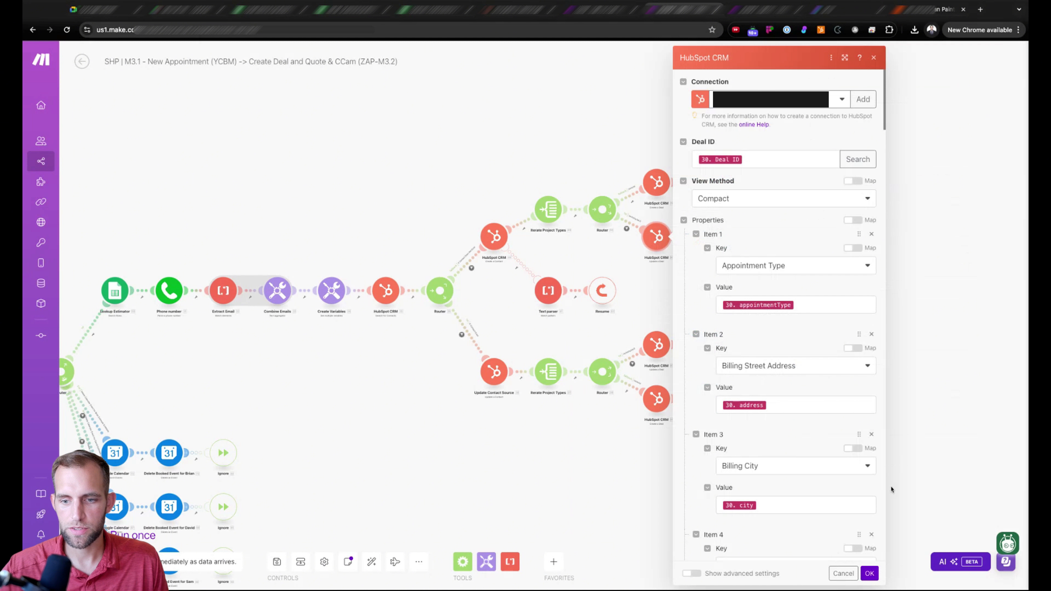
pyautogui.click(869, 574)
pyautogui.click(656, 345)
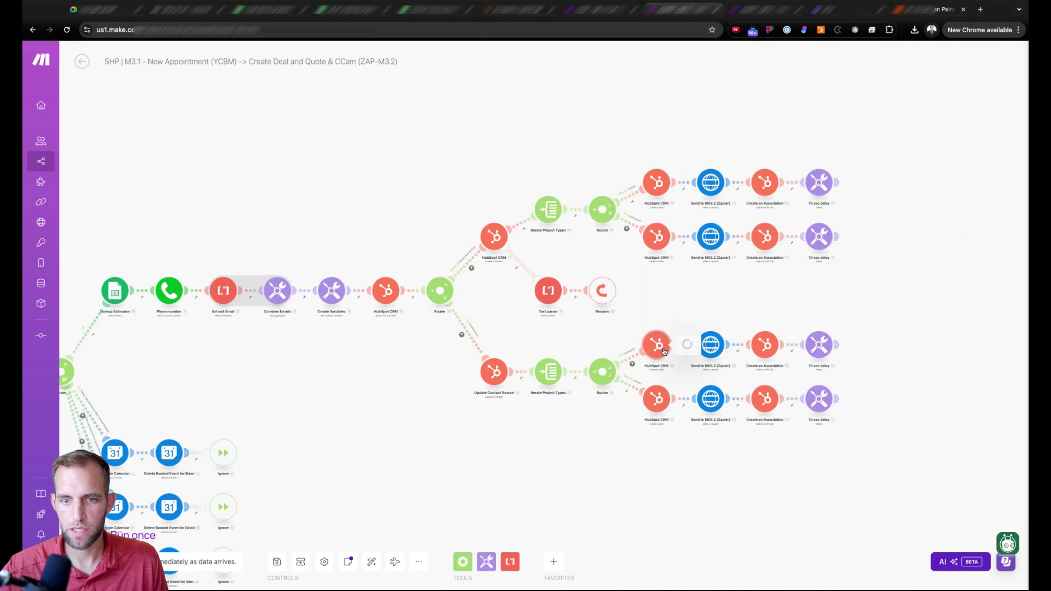
pyautogui.scroll(-20, 752, 351)
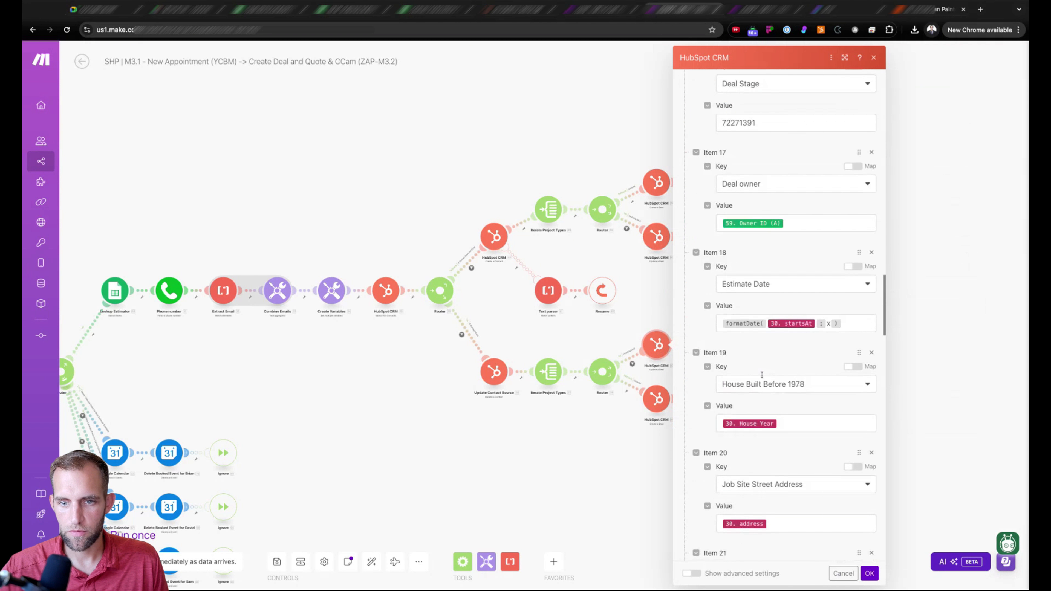
pyautogui.press('Escape')
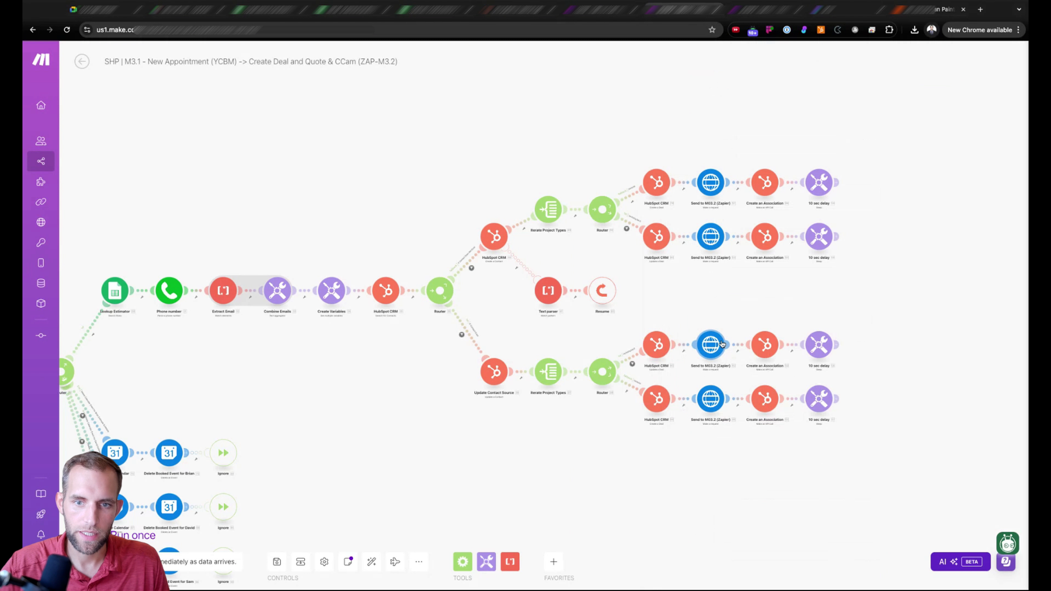
# Review the URL and JSON request content of the HTTP module that sends data to Zapier on the first new-contact branch
pyautogui.click(713, 184)
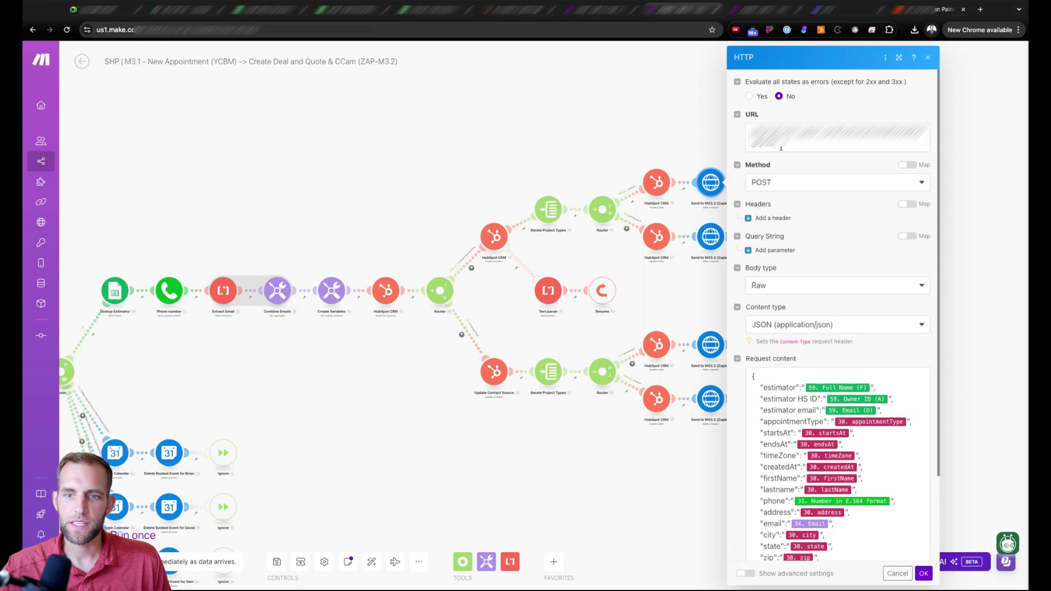
pyautogui.scroll(-3, 849, 422)
pyautogui.scroll(3, 850, 421)
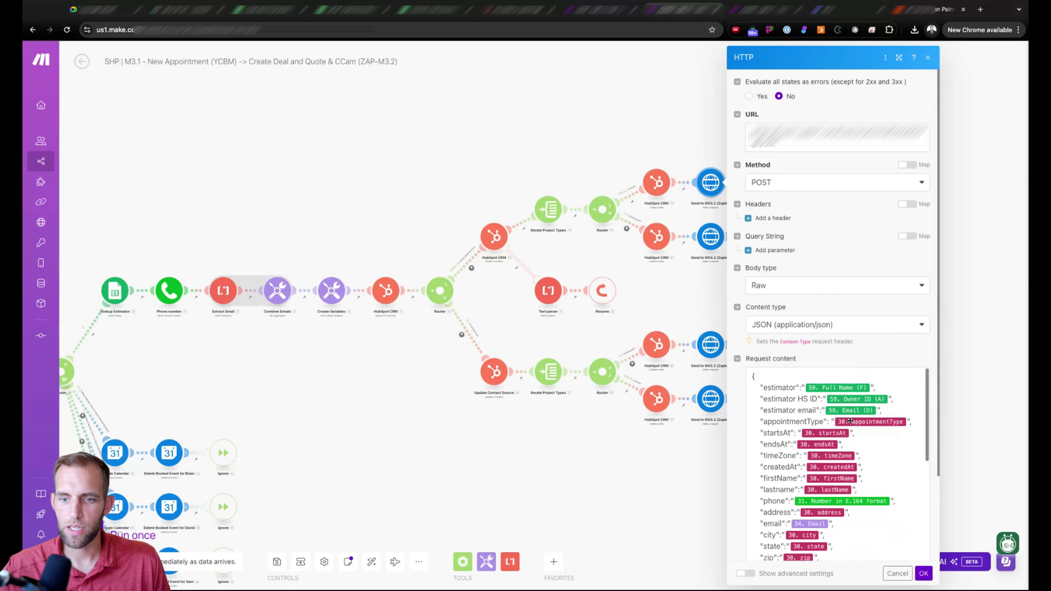
pyautogui.scroll(-10, 781, 376)
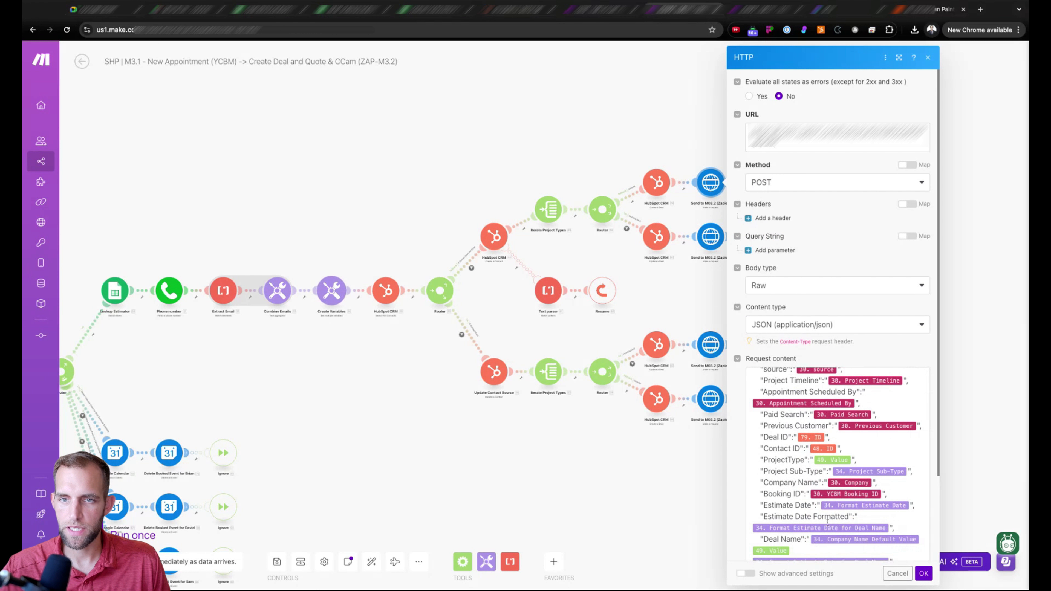
pyautogui.click(886, 579)
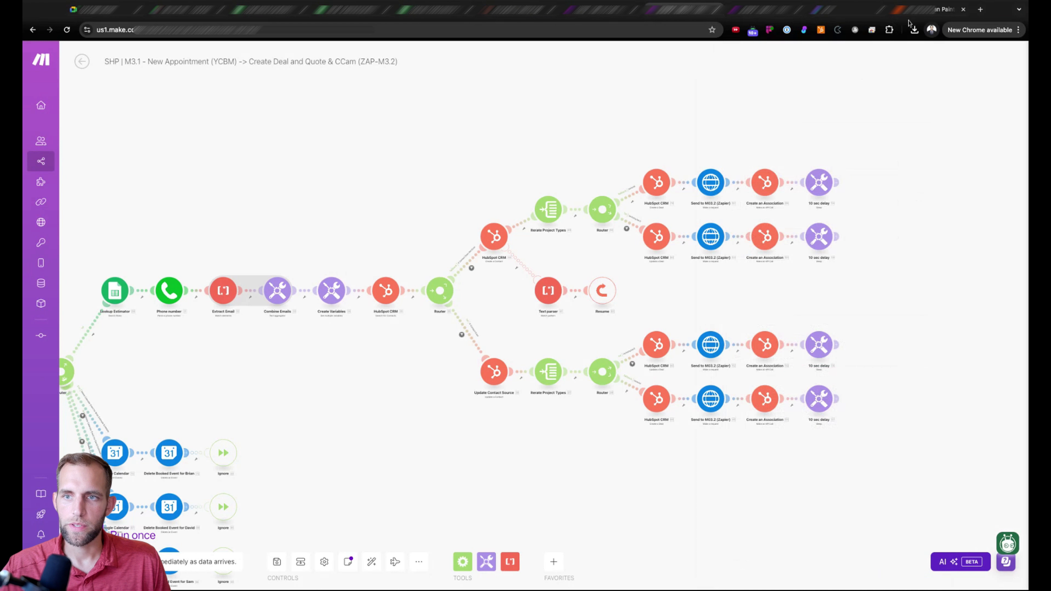
# Switch to Zapier and open the AAPP | M3.2 - Create PS Quote and CompanyCam Project zap that is running
pyautogui.click(917, 13)
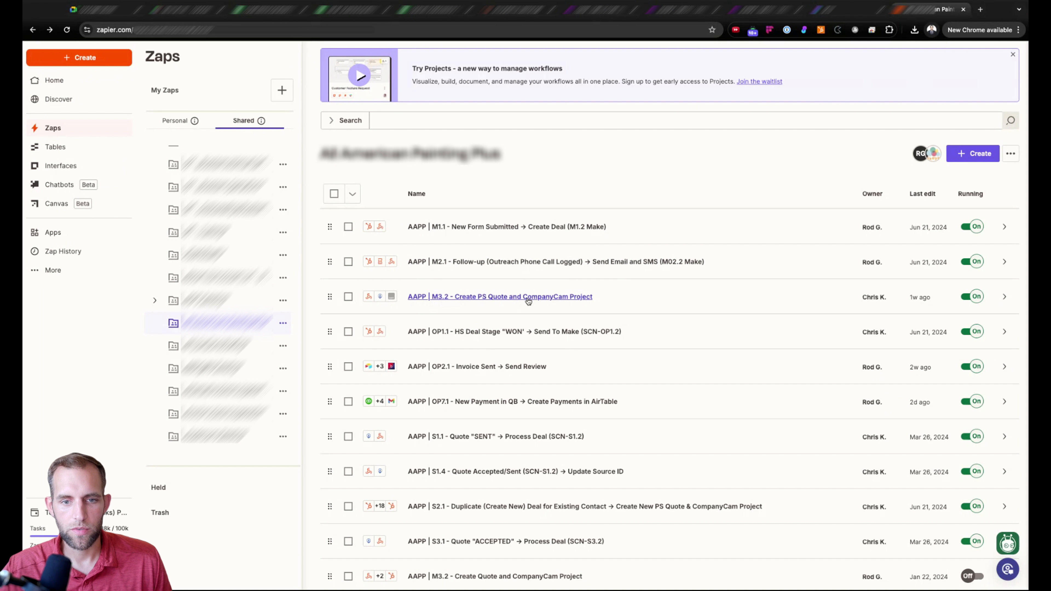
pyautogui.click(348, 296)
pyautogui.click(518, 291)
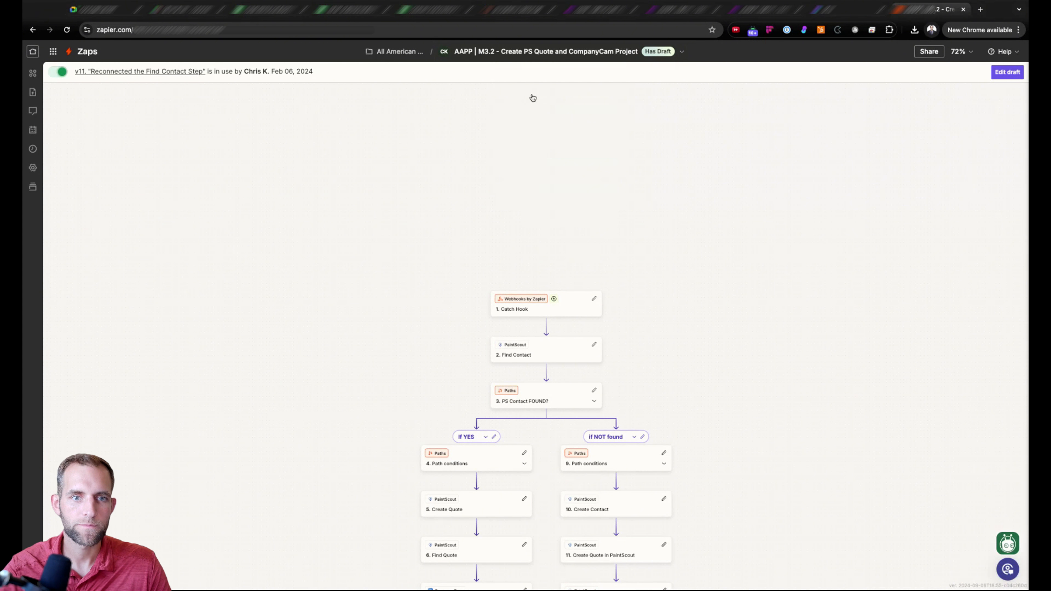
# Duplicate the zap and rename the copy SHP | M3.2 - Create PS Quote and CompanyCam Project
pyautogui.click(485, 55)
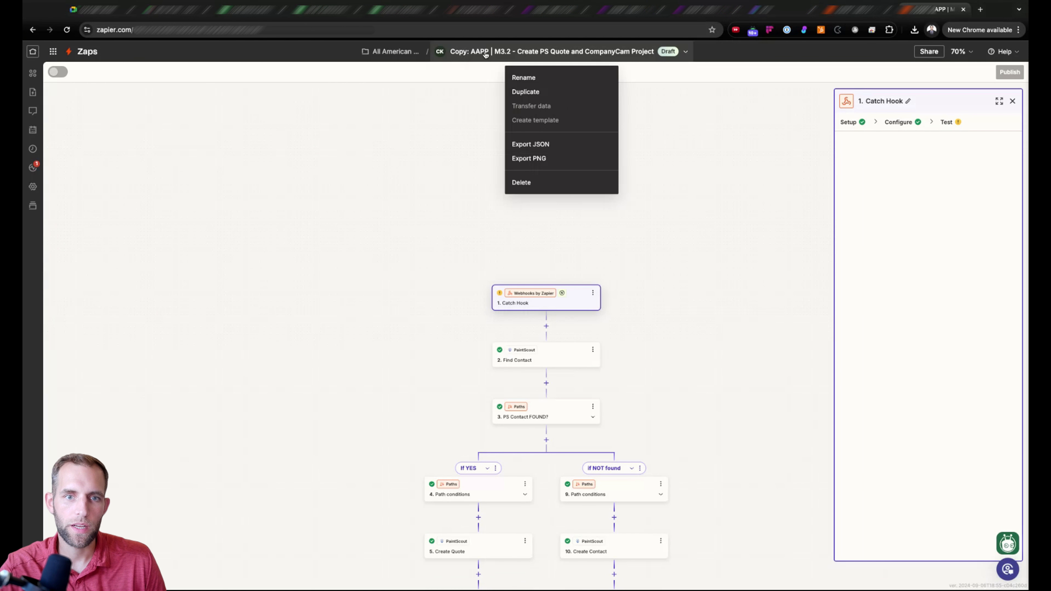
pyautogui.click(520, 75)
pyautogui.click(459, 51)
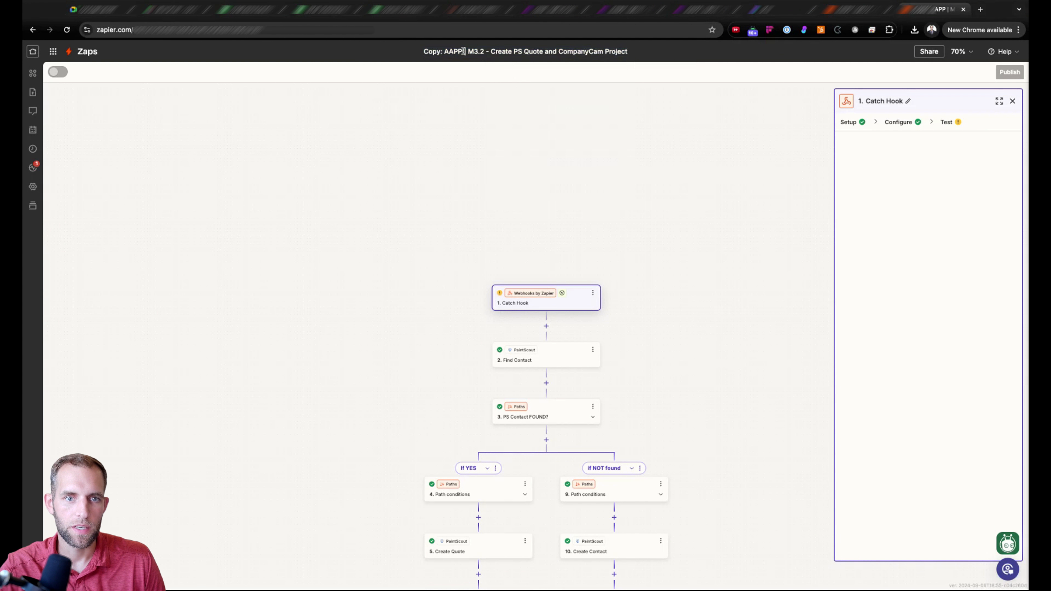
pyautogui.hotkey('shift', 'Left')
pyautogui.hotkey('shift', 'Left')
pyautogui.hotkey('shift', 'Left')
pyautogui.hotkey('shift', 'Left')
pyautogui.hotkey('shift', 'Left')
pyautogui.hotkey('shift', 'Left')
pyautogui.hotkey('shift', 'Left')
pyautogui.hotkey('shift', 'Left')
pyautogui.hotkey('shift', 'Left')
pyautogui.write('SHP')
pyautogui.press('Return')
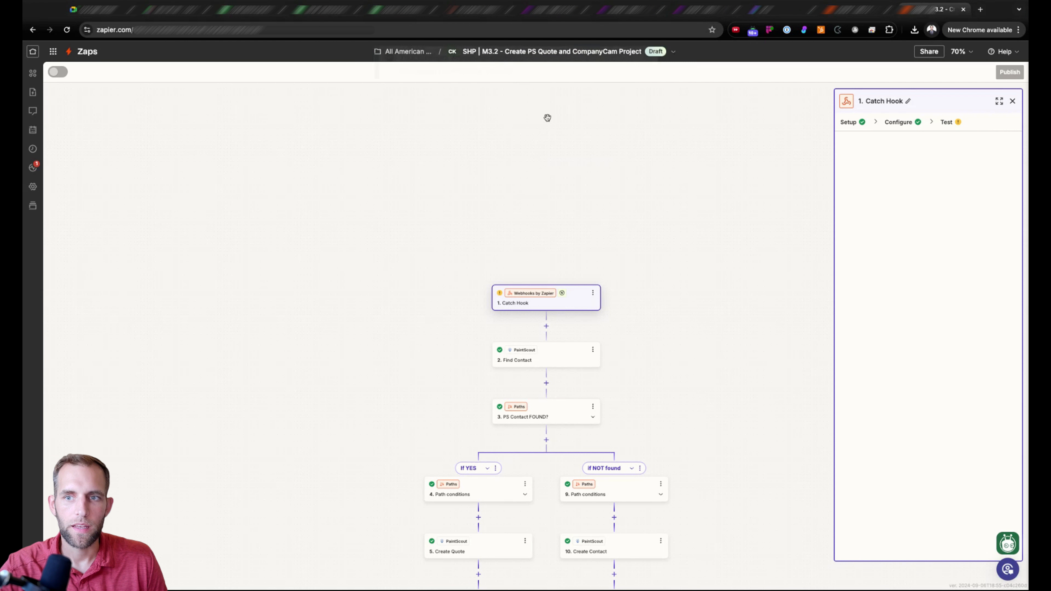
# Close the renamed zap's Catch Hook details and return to the folder that contains the zap
pyautogui.click(673, 53)
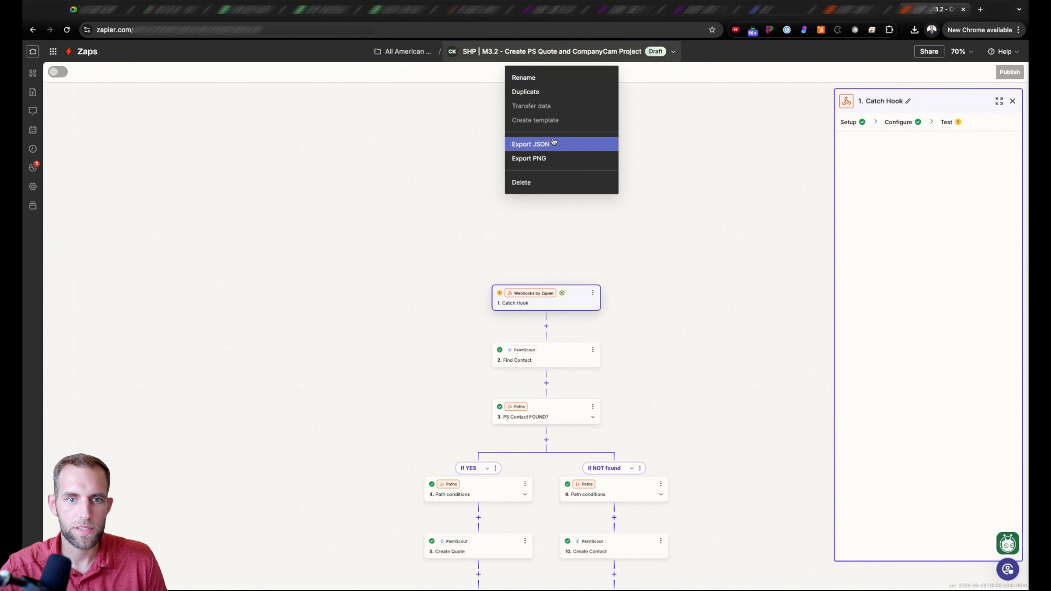
pyautogui.click(951, 77)
pyautogui.click(1013, 101)
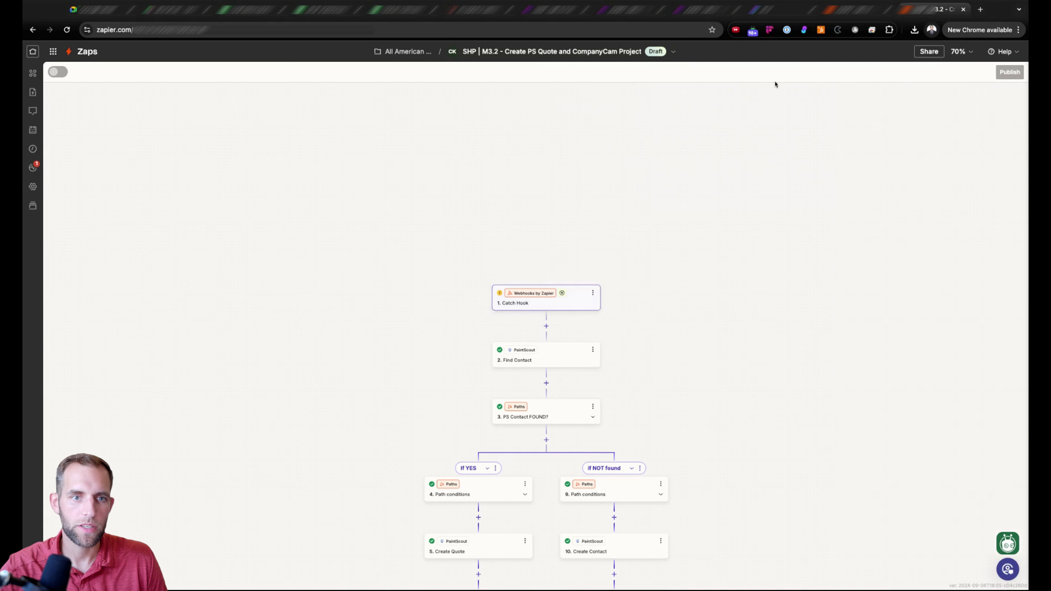
pyautogui.click(414, 54)
# Move the SHP | M3.2 - Create PS Quote and CompanyCam Project zap to the client's shared folder
pyautogui.scroll(-5, 464, 277)
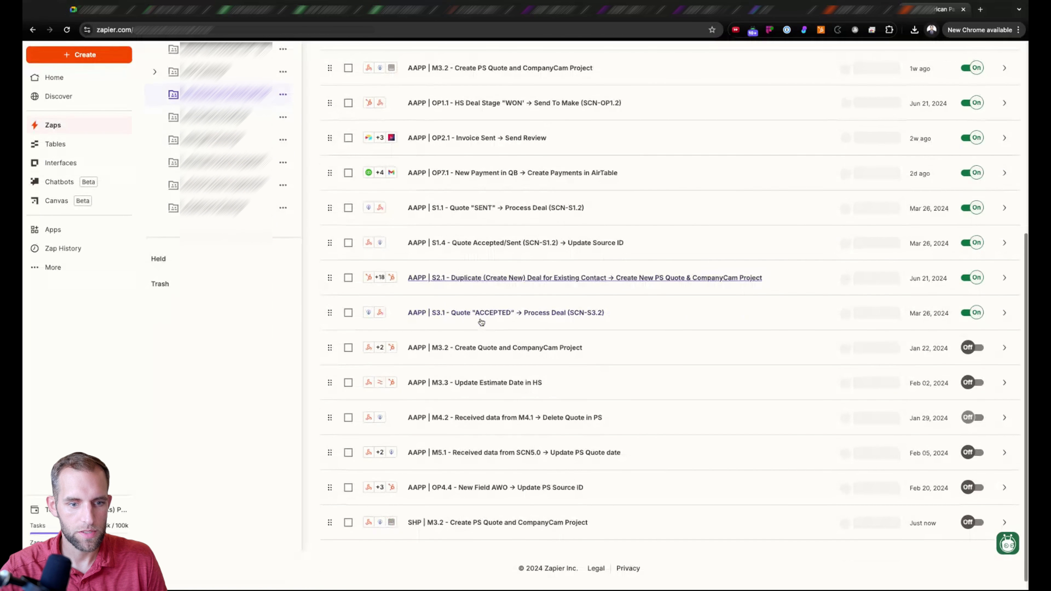
pyautogui.scroll(10, 398, 525)
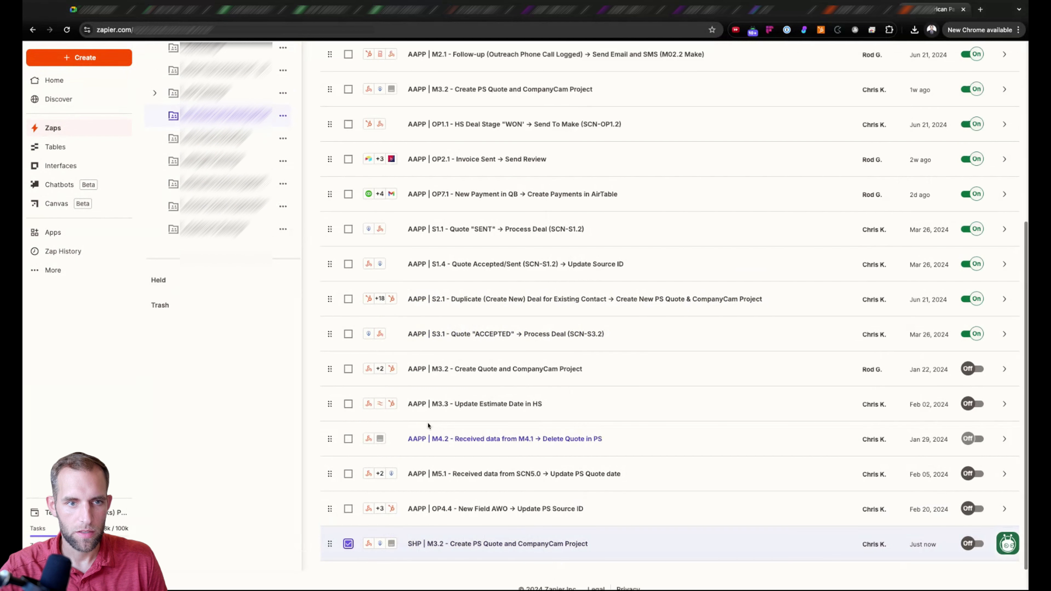
pyautogui.click(353, 268)
pyautogui.click(409, 347)
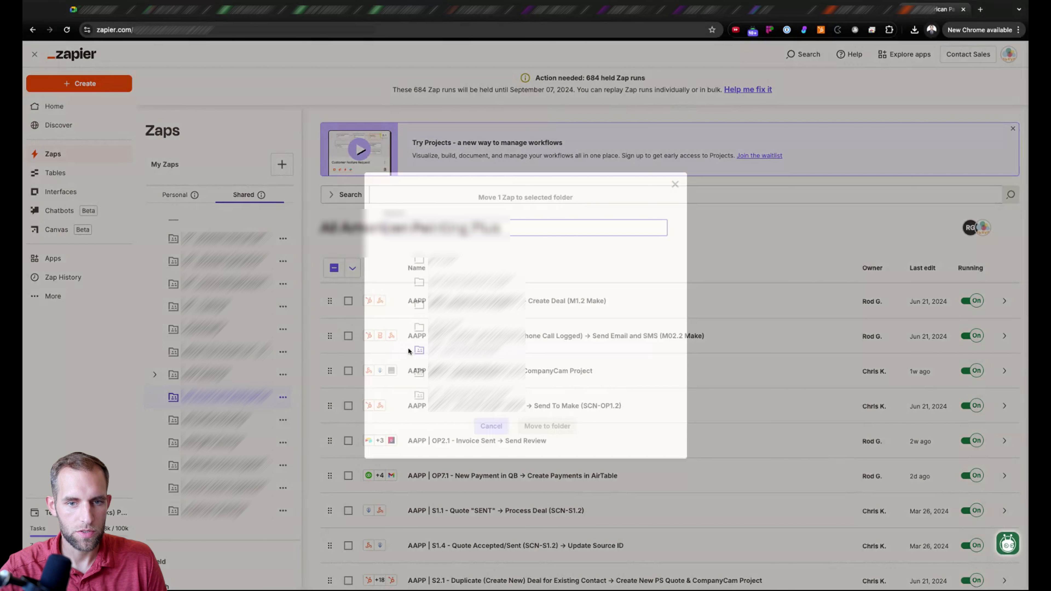
pyautogui.click(516, 228)
pyautogui.press('super+v')
pyautogui.click(501, 258)
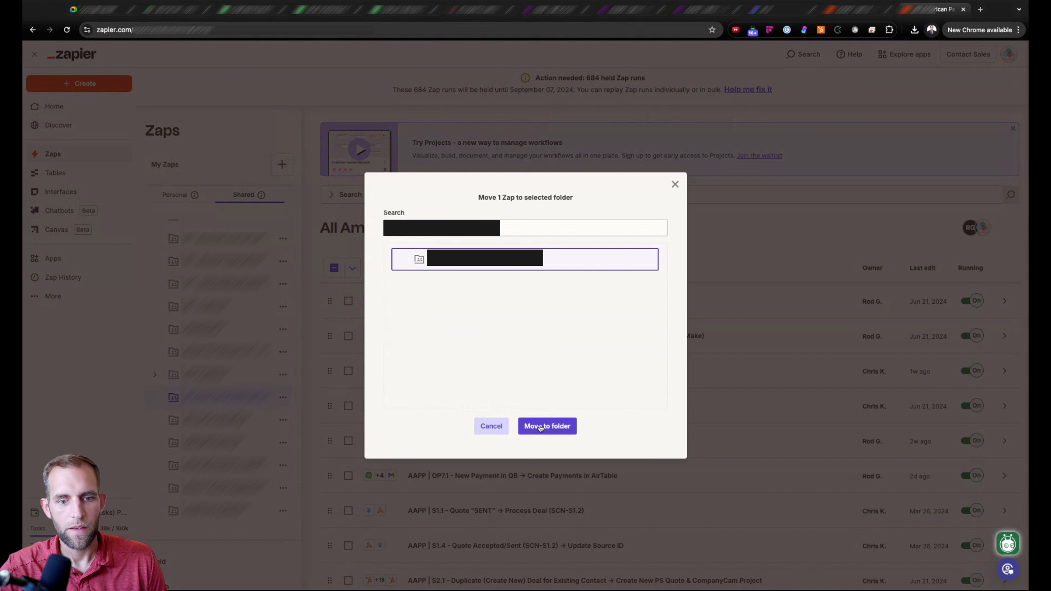
pyautogui.click(547, 426)
# Open the SHP | M3.2 zap from the client's folder and look over its steps and paths
pyautogui.click(547, 357)
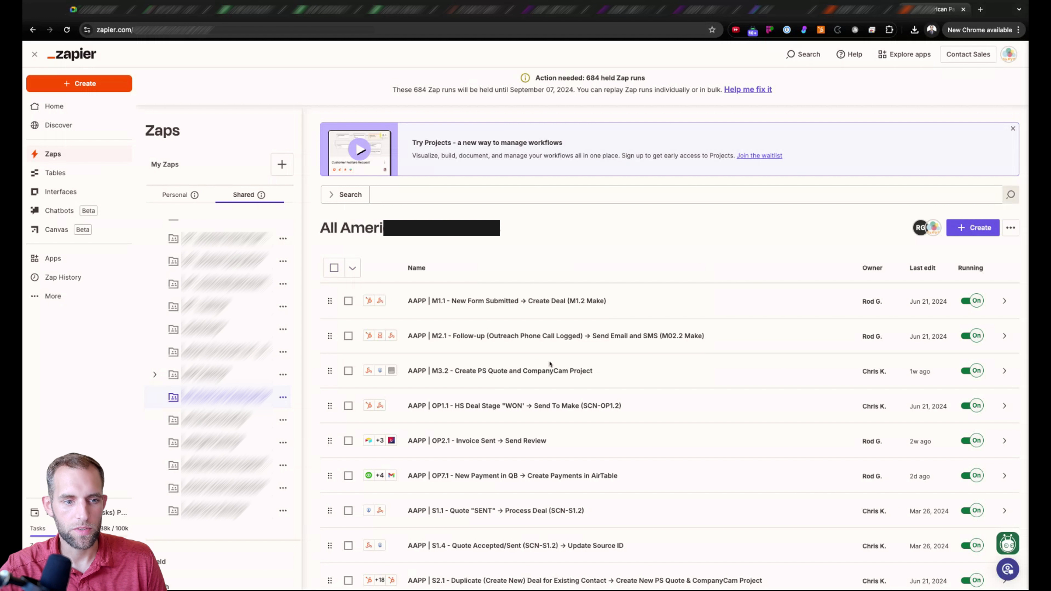
pyautogui.scroll(-20, 226, 441)
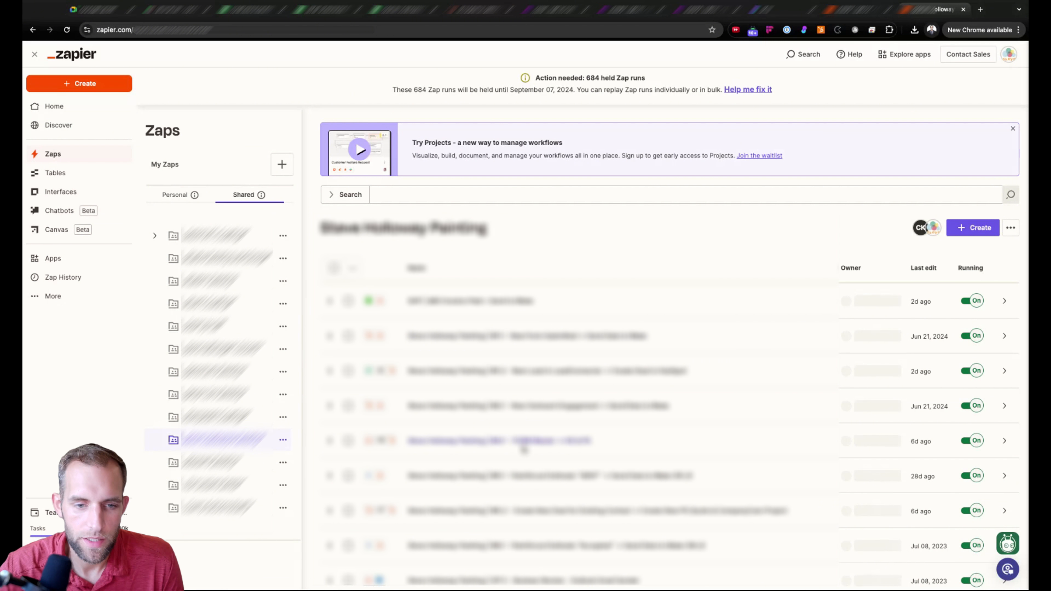
pyautogui.scroll(-6, 437, 493)
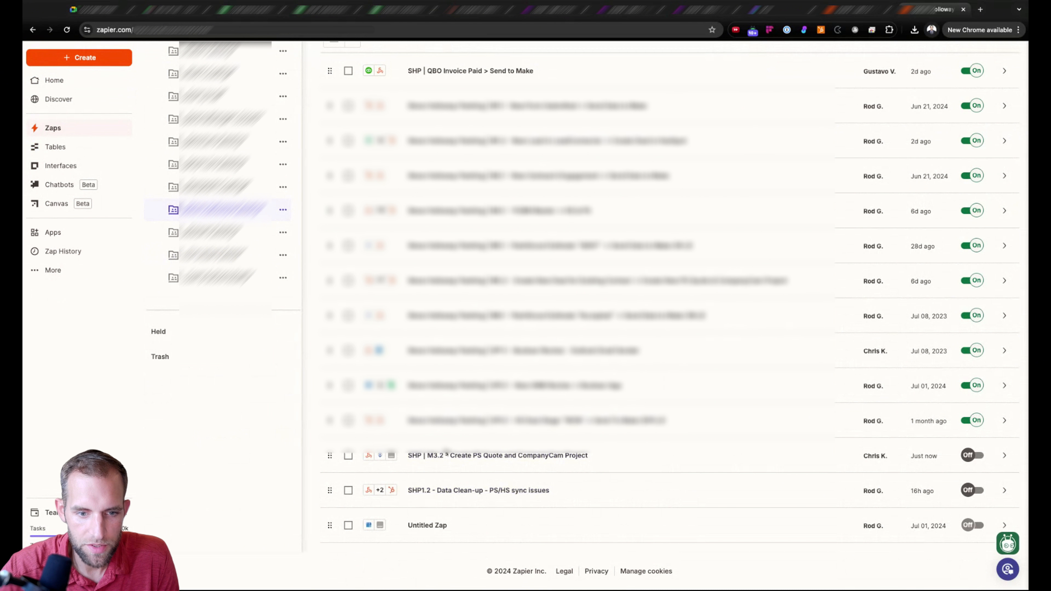
pyautogui.click(435, 458)
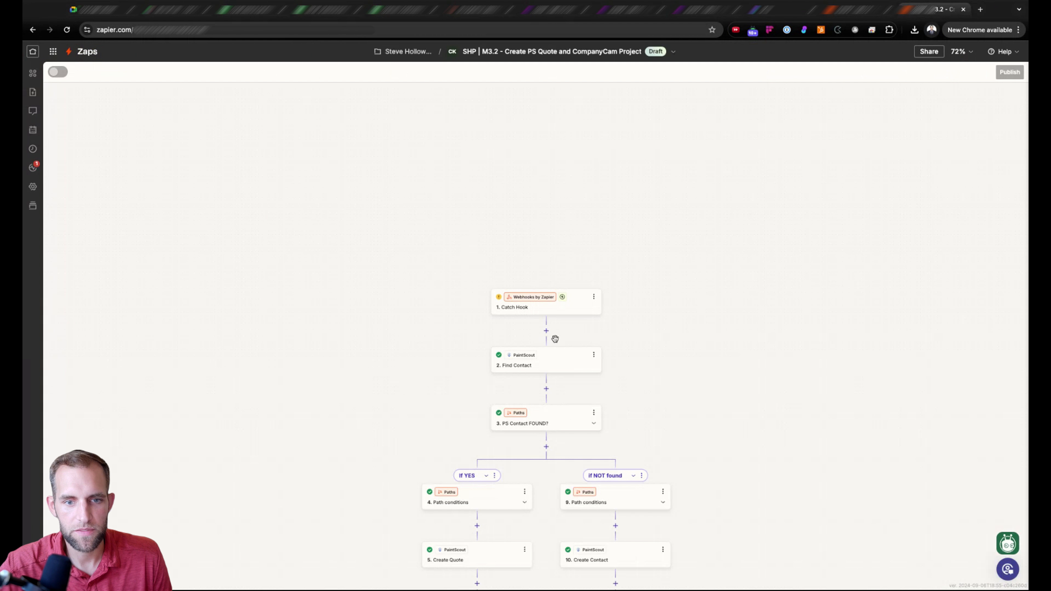
pyautogui.scroll(-8, 476, 510)
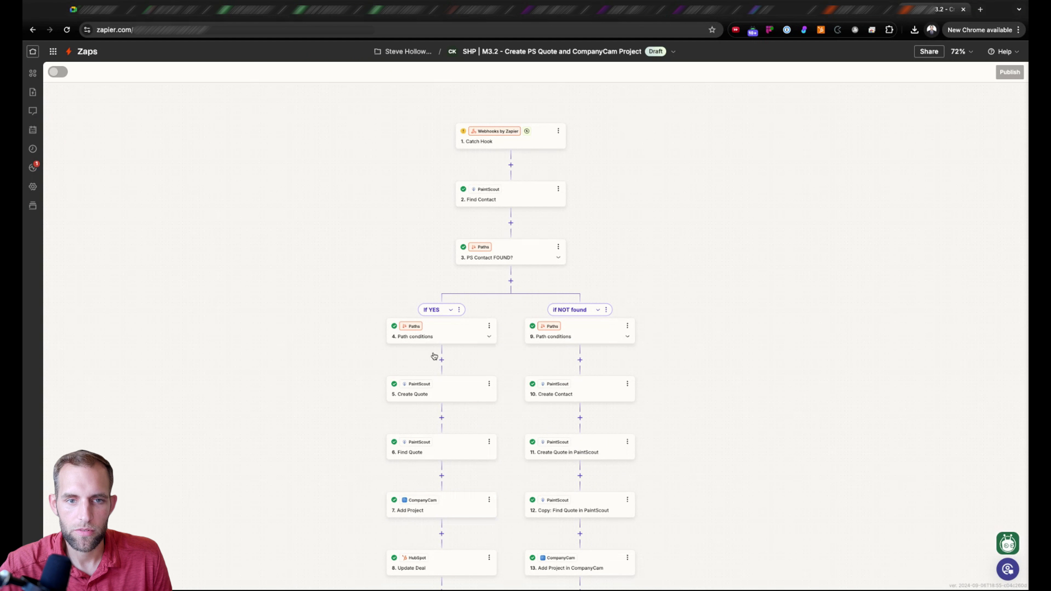
# Copy the webhook URL of the zap's Catch Hook trigger and switch back to the SHP | M3.1 scenario in Make
pyautogui.click(503, 142)
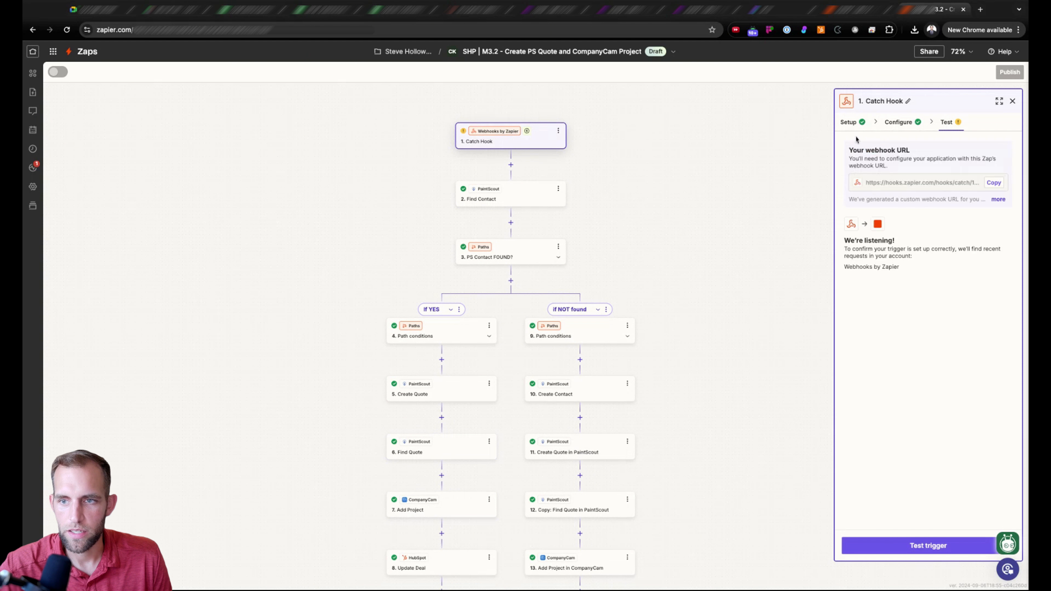
pyautogui.click(993, 184)
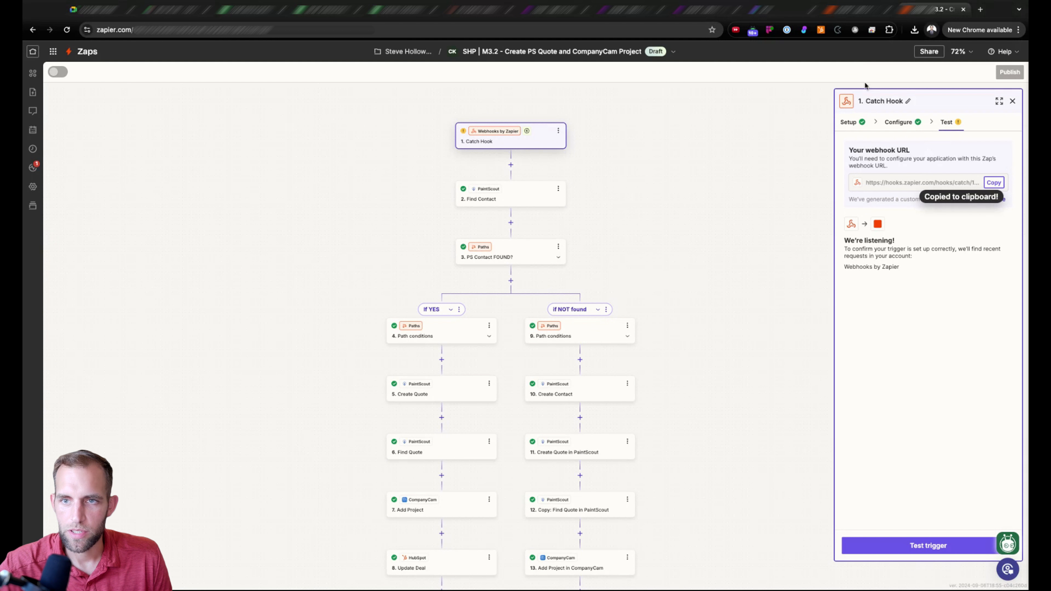
pyautogui.click(549, 10)
pyautogui.click(629, 9)
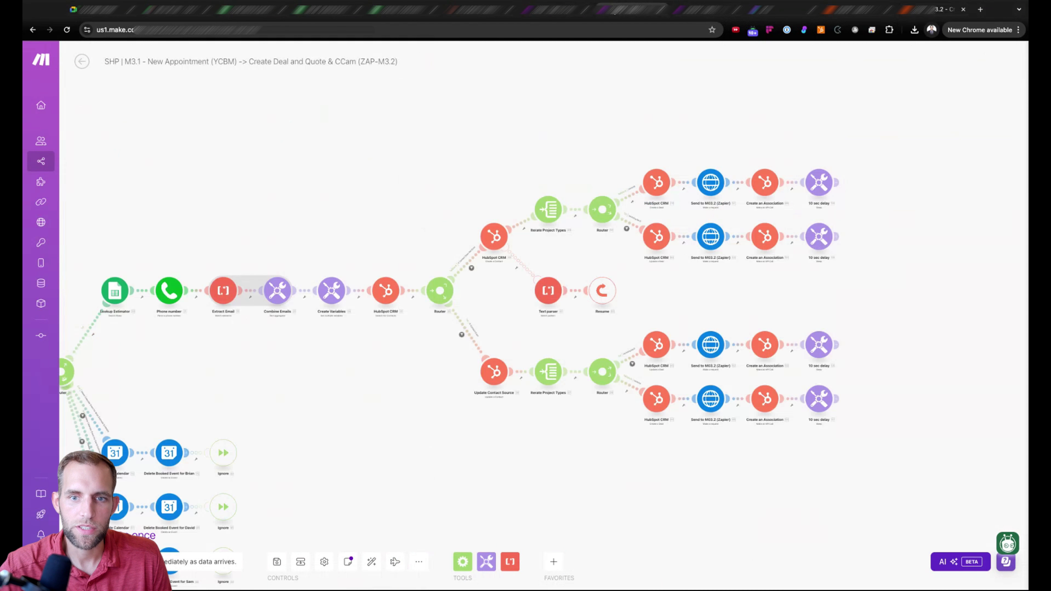
# Check the YCBM booking webhook's settings at the scenario's start, confirm the Webhooks module and save the scenario
pyautogui.click(831, 168)
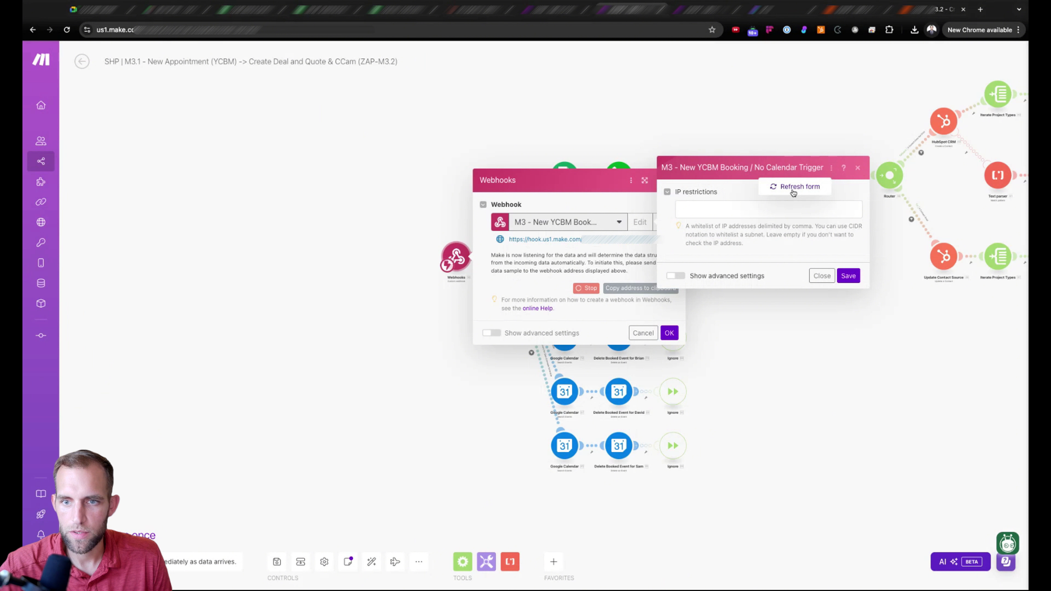
pyautogui.click(769, 187)
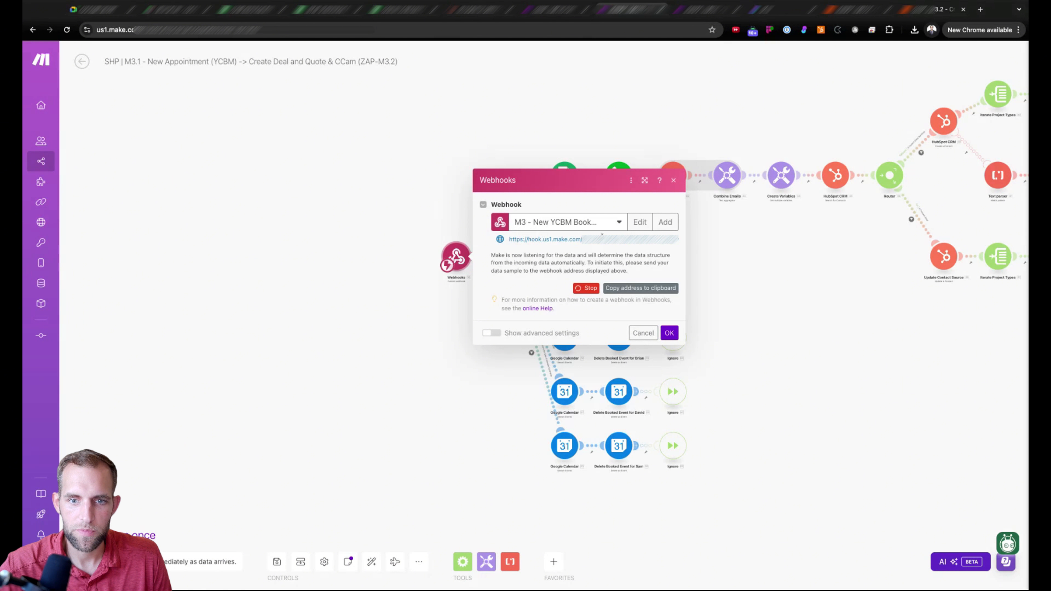
pyautogui.click(669, 333)
pyautogui.click(277, 562)
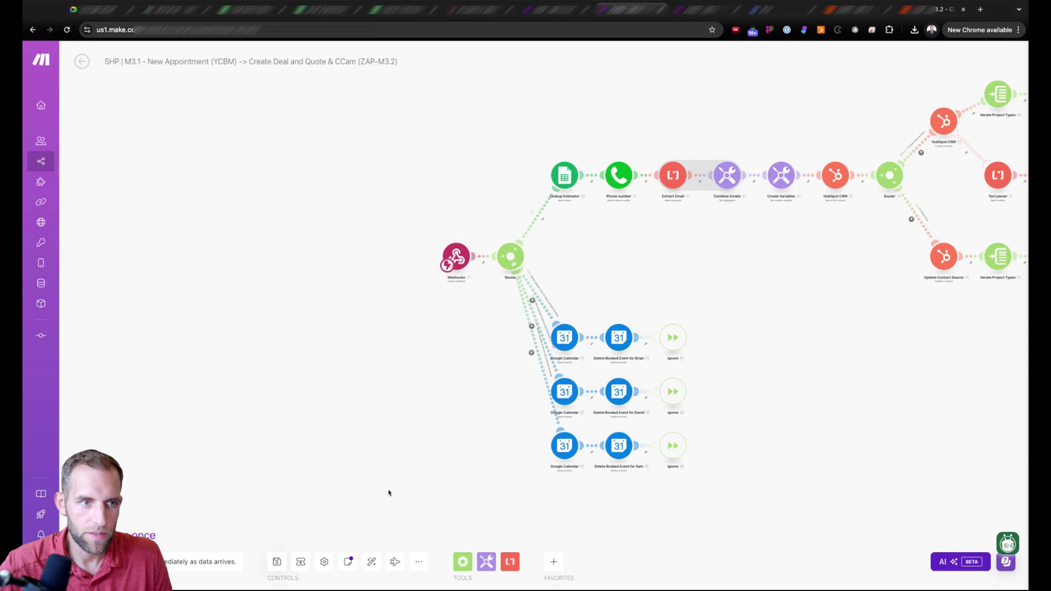
# Replace the URL in the first new-contact branch's HTTP module with the copied Zapier webhook URL
pyautogui.hscroll(10, 676, 177)
pyautogui.click(651, 146)
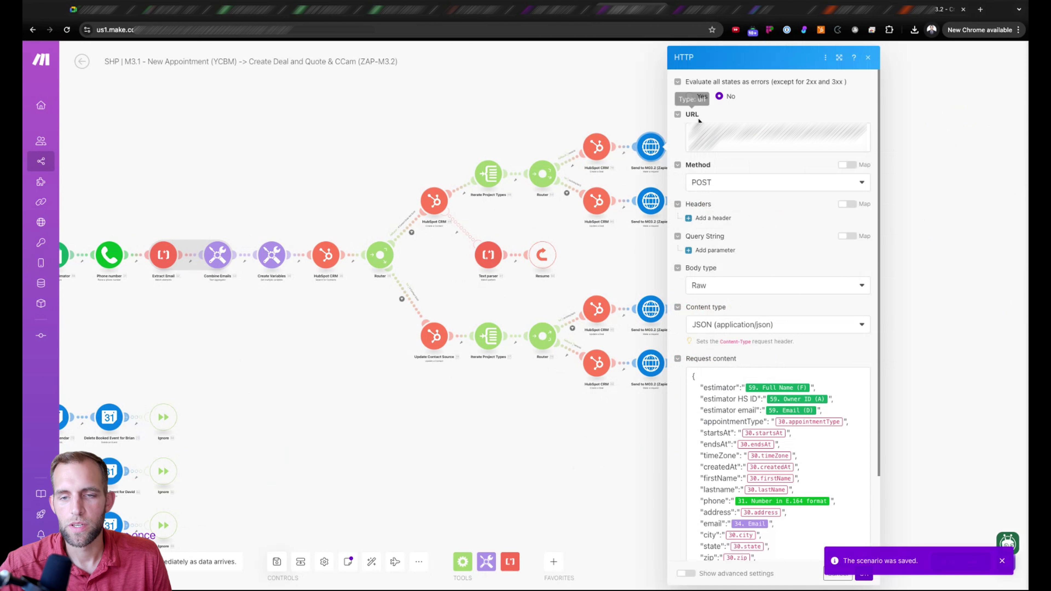
pyautogui.click(700, 138)
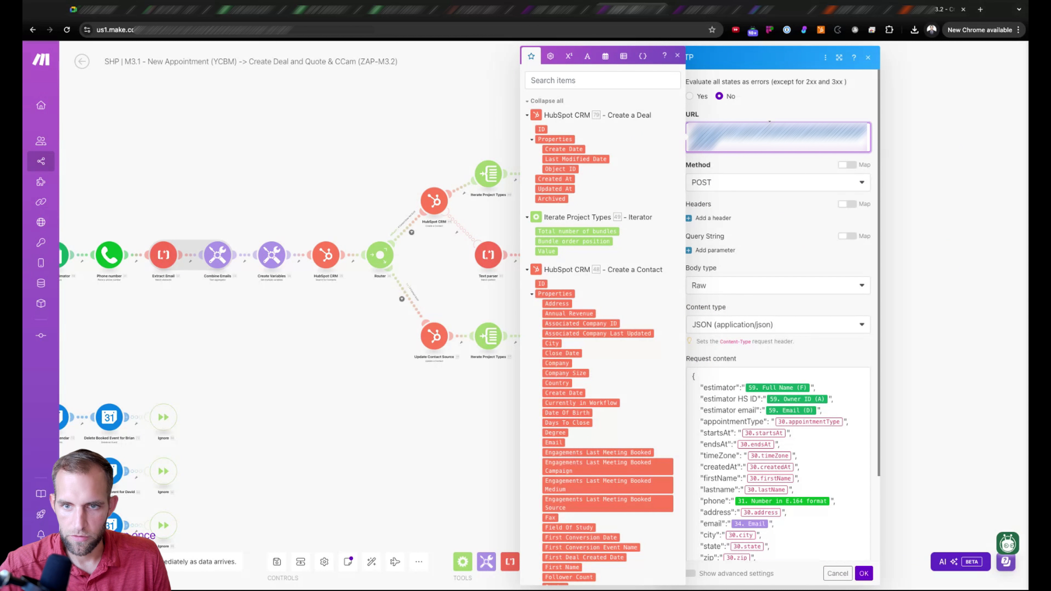
pyautogui.press('super+v')
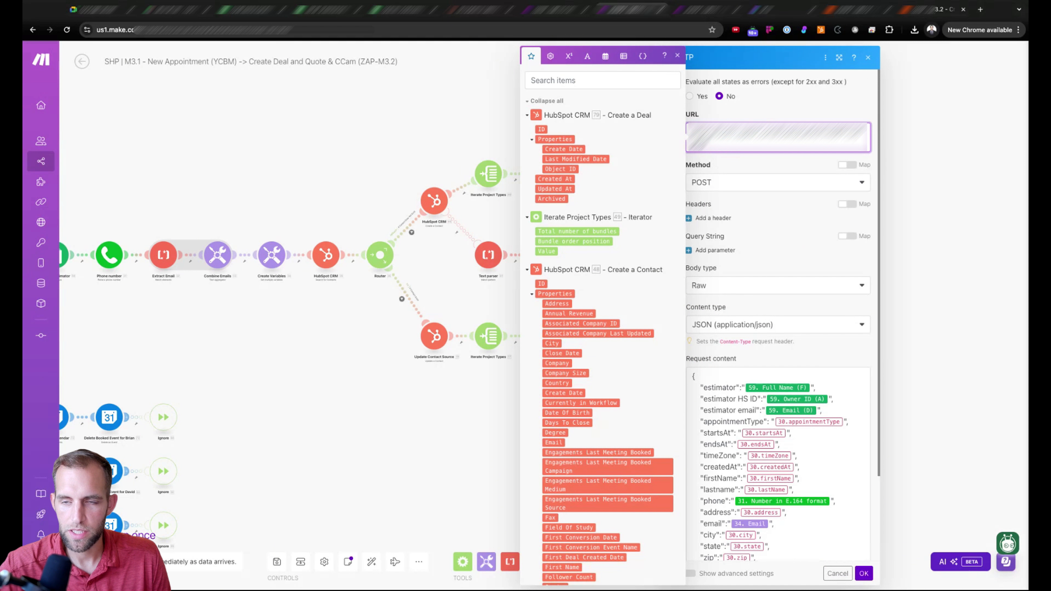
# Recopy the Catch Hook webhook URL in Zapier, return to Make and confirm it in the first new-contact branch's HTTP module
pyautogui.click(945, 9)
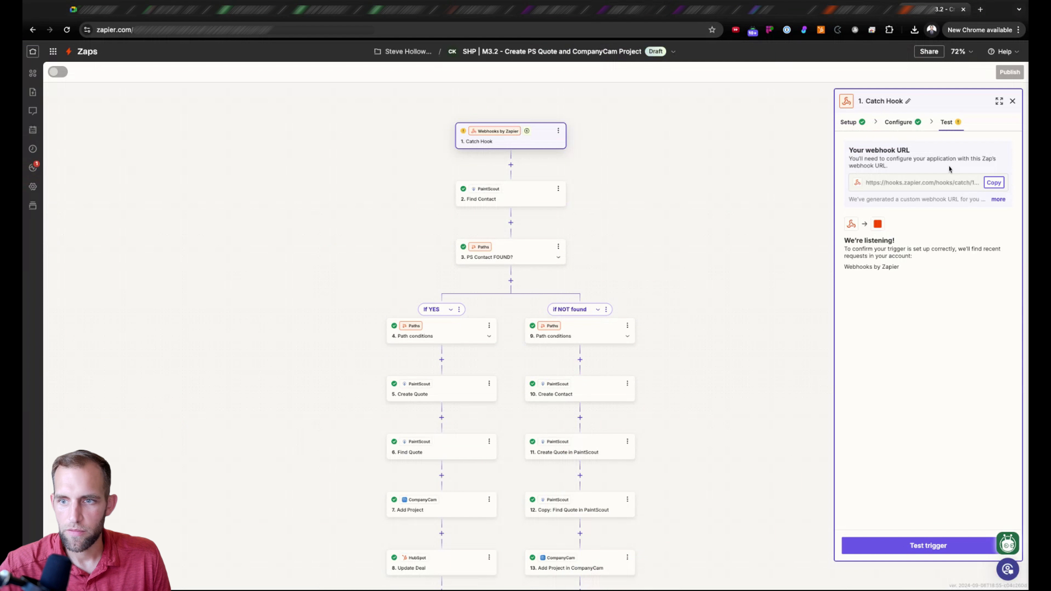
pyautogui.moveTo(939, 184); pyautogui.dragTo(995, 182)
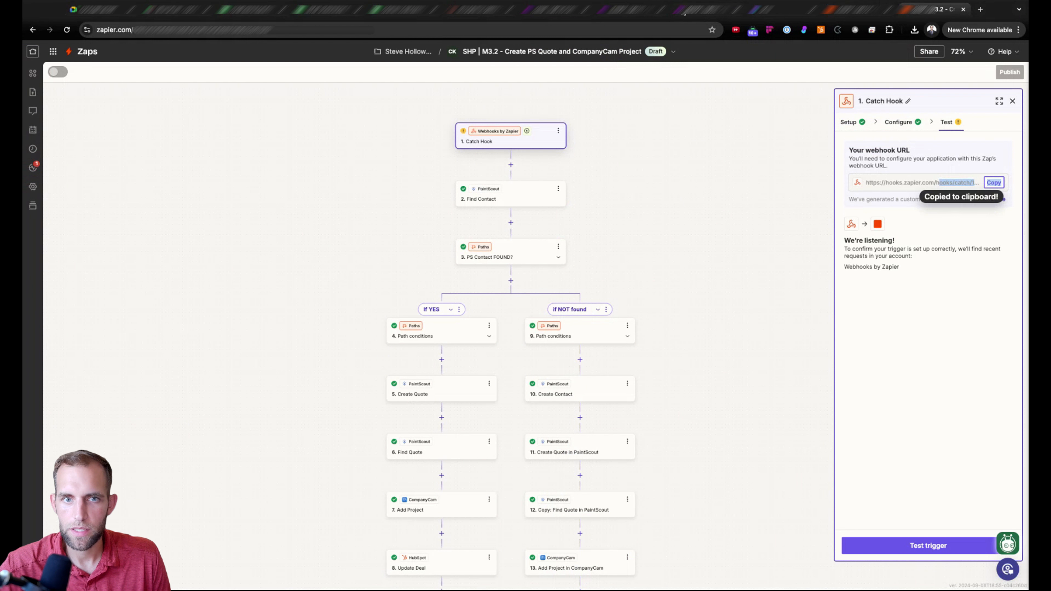
pyautogui.click(631, 9)
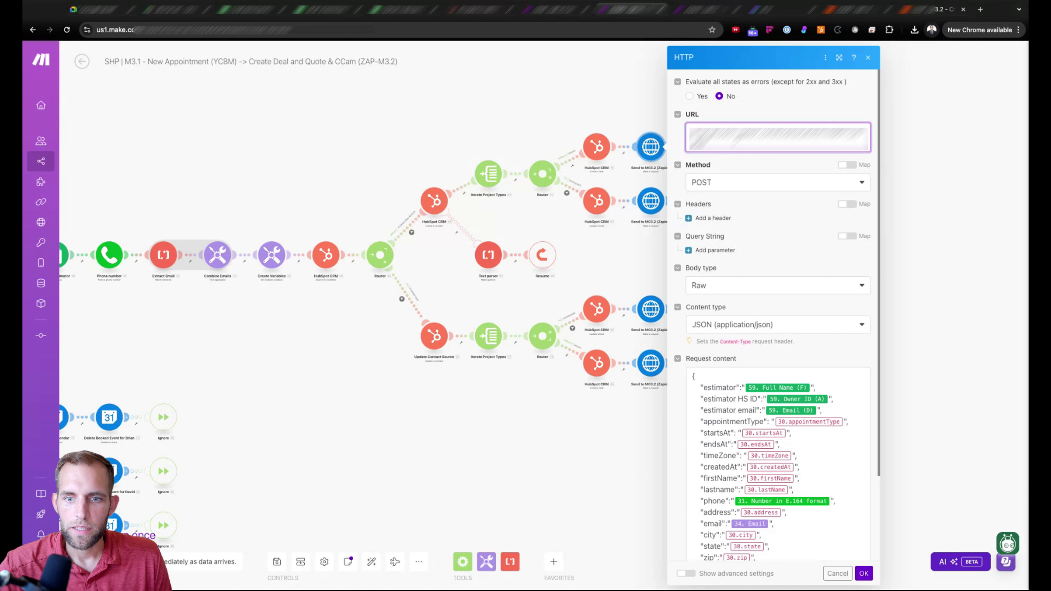
pyautogui.click(864, 574)
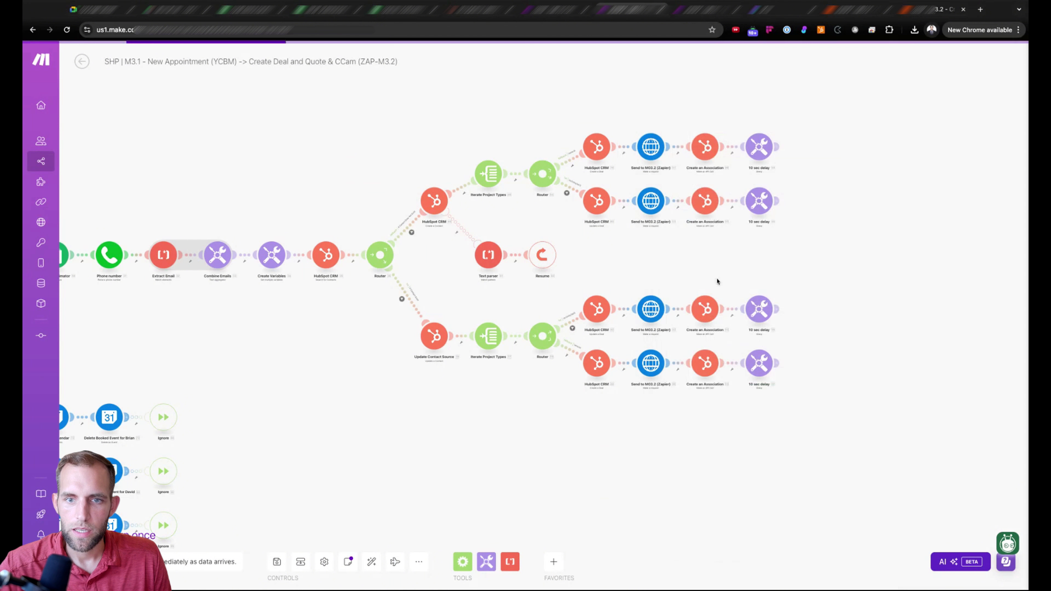
# Replace the URL in the second new-contact branch's HTTP module with the copied Zapier webhook URL
pyautogui.click(651, 201)
pyautogui.click(778, 137)
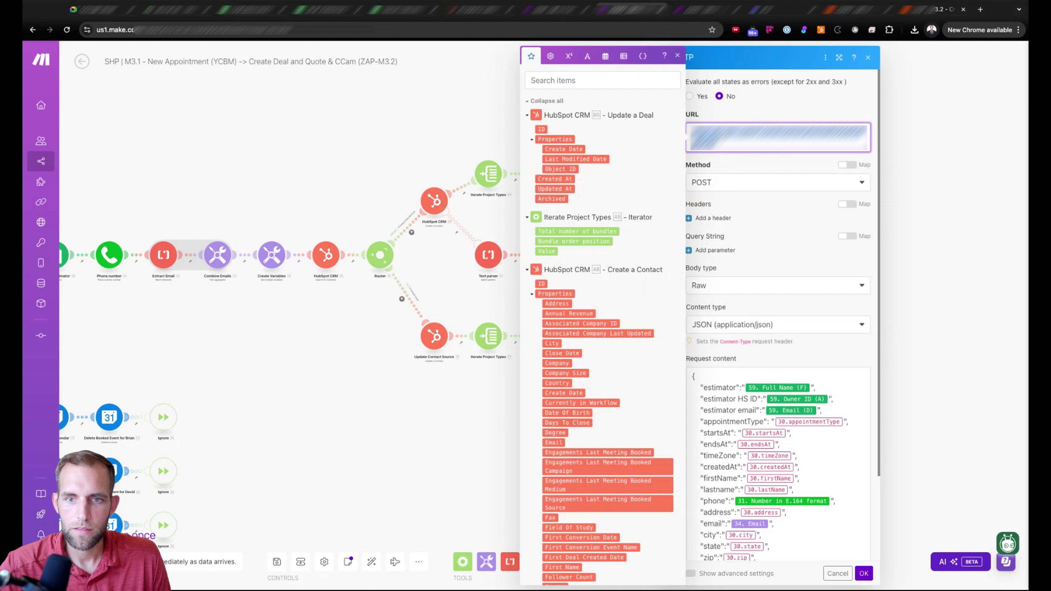
pyautogui.hotkey('ctrl', 'v')
pyautogui.click(864, 573)
# Replace the URL in both existing-contact branches' HTTP modules with the copied Zapier webhook URL
pyautogui.click(651, 308)
pyautogui.click(778, 137)
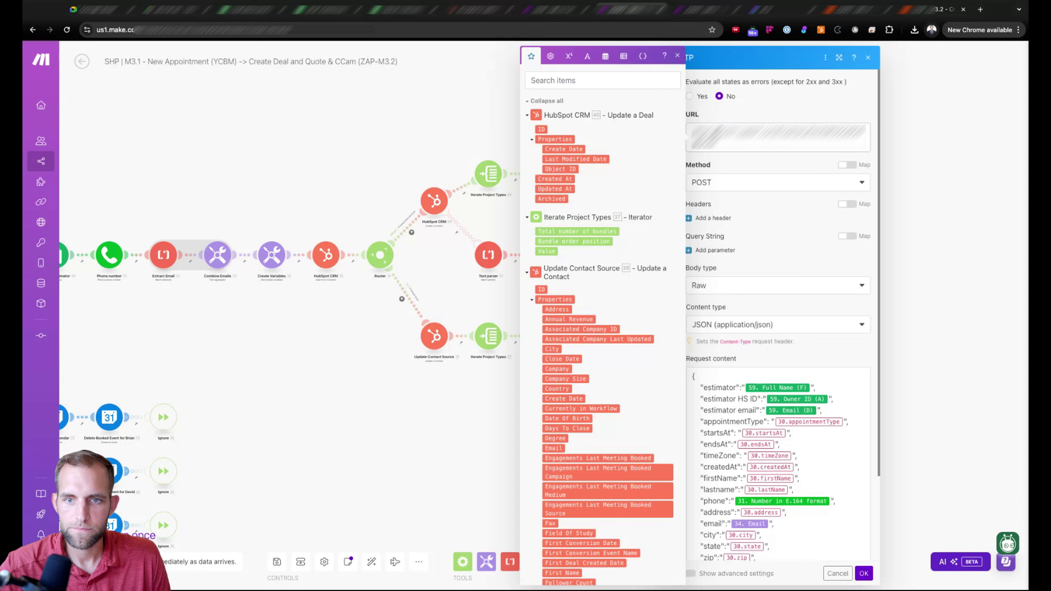
pyautogui.hotkey('ctrl', 'v')
pyautogui.click(864, 574)
pyautogui.click(651, 364)
pyautogui.click(778, 138)
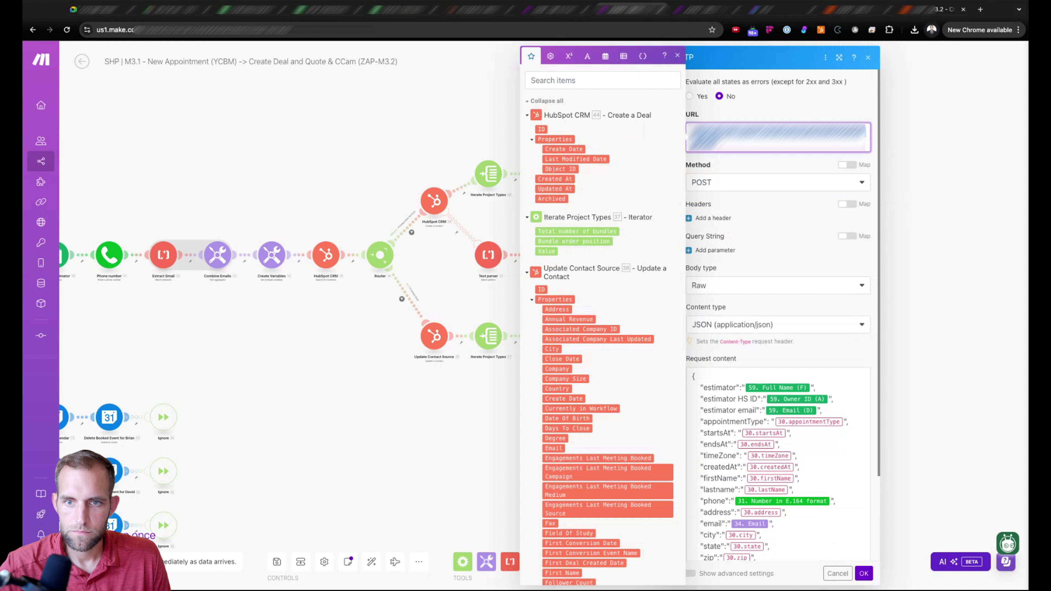
pyautogui.hotkey('ctrl', 'v')
pyautogui.click(864, 574)
# Delete the three Google Calendar branches that remove booked estimator events, including their search, delete and Ignore modules
pyautogui.hscroll(-9, 649, 400)
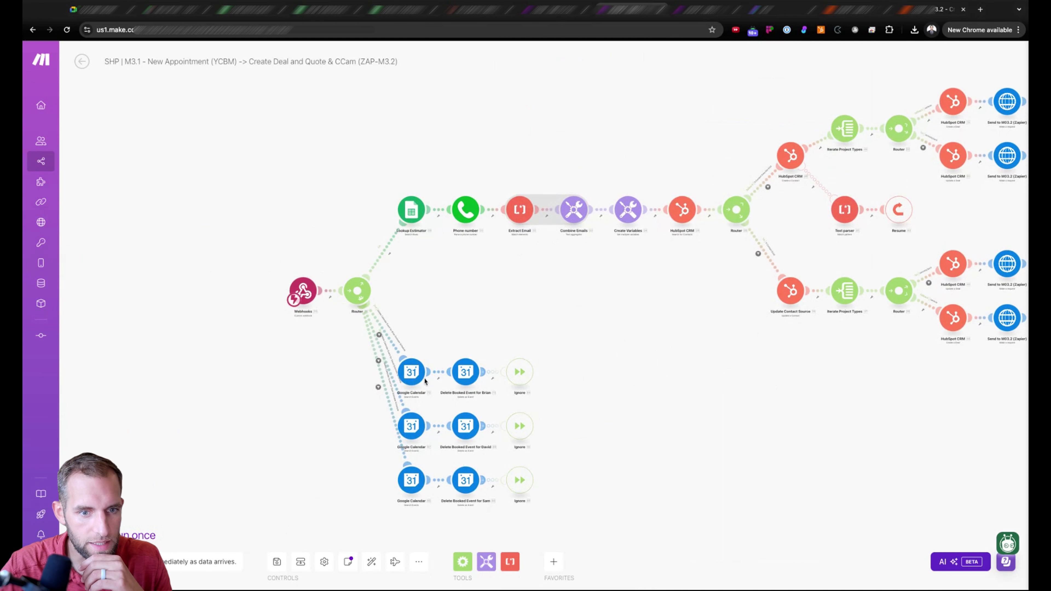
pyautogui.scroll(3, 352, 417)
pyautogui.click(528, 425)
pyautogui.click(512, 473)
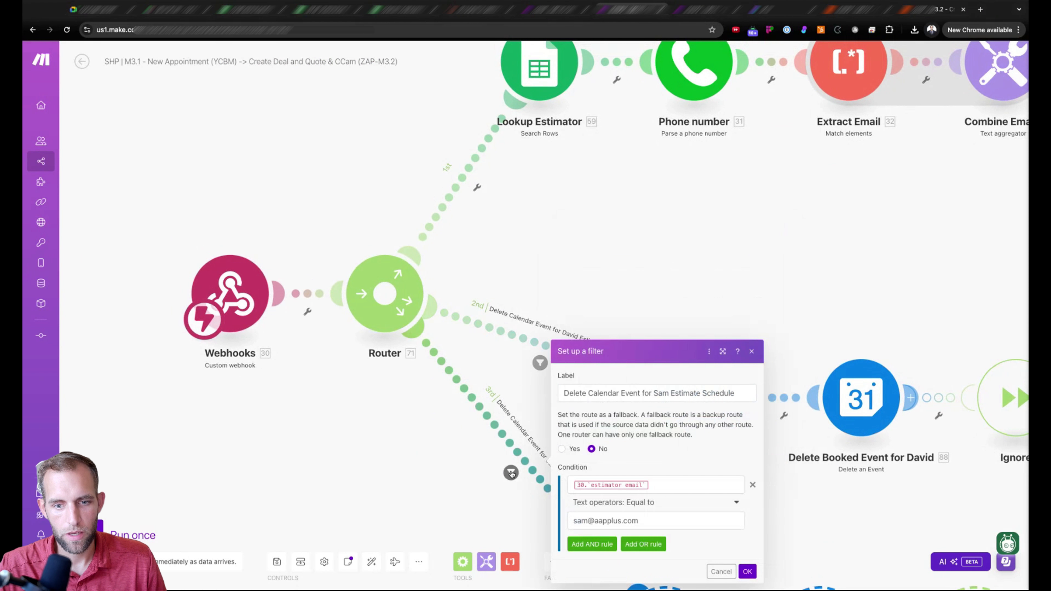
pyautogui.click(428, 498)
pyautogui.scroll(-6, 411, 495)
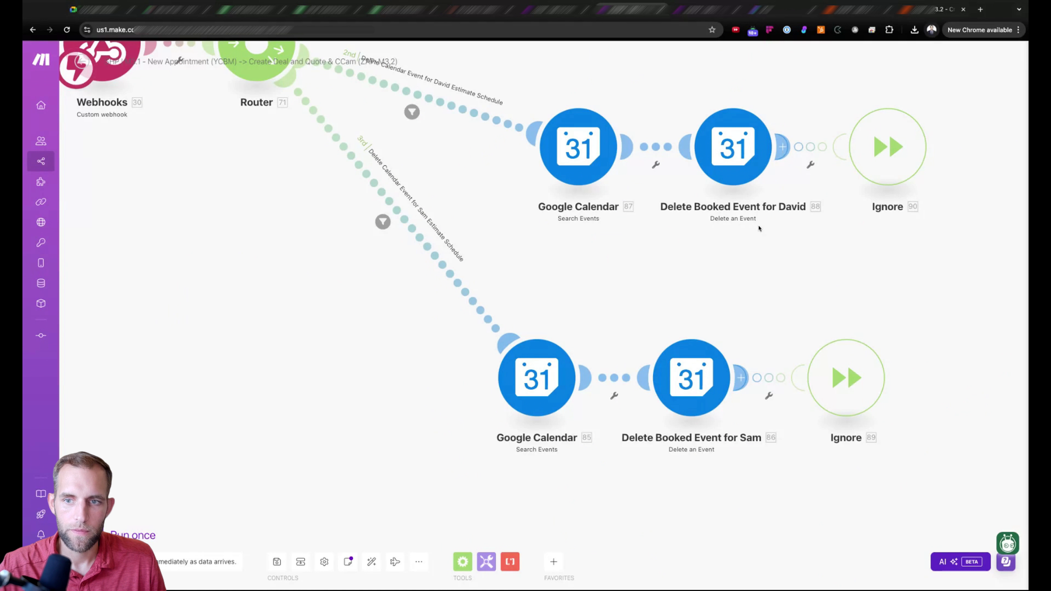
pyautogui.moveTo(963, 92); pyautogui.dragTo(495, 484)
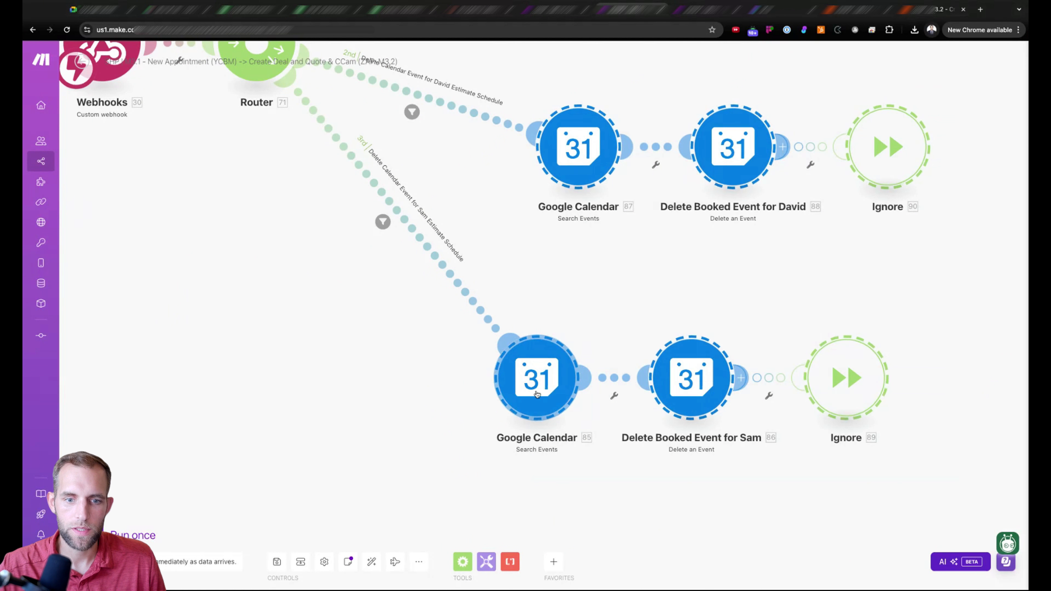
pyautogui.rightClick(538, 397)
pyautogui.click(548, 418)
pyautogui.scroll(5, 318, 156)
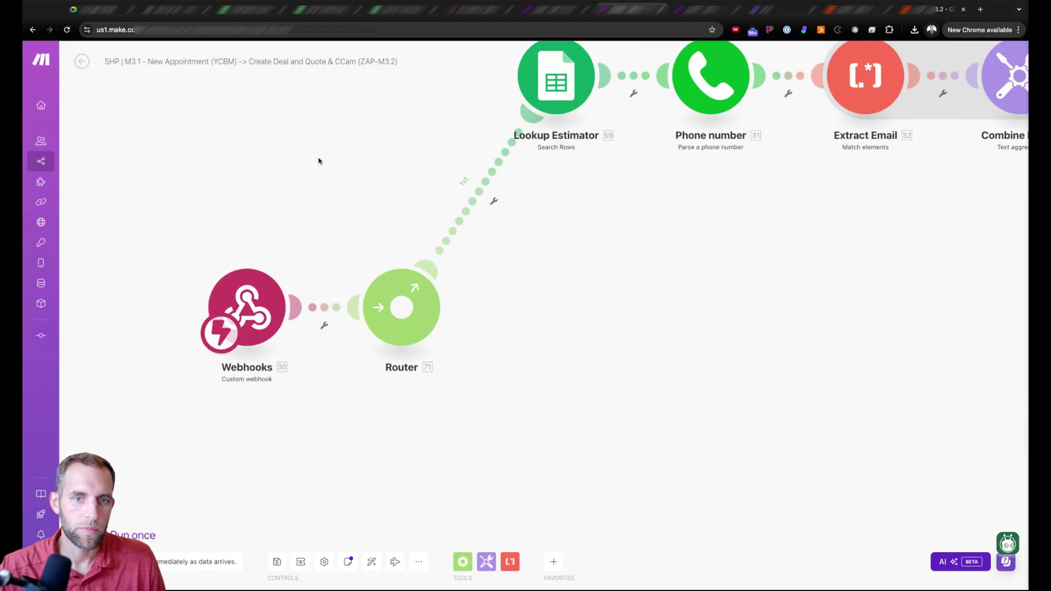
# Auto-align the scenario, replace the leftover first router with a direct Webhooks-to-Lookup Estimator link, and check the HubSpot contact search's connection
pyautogui.click(371, 562)
pyautogui.rightClick(178, 310)
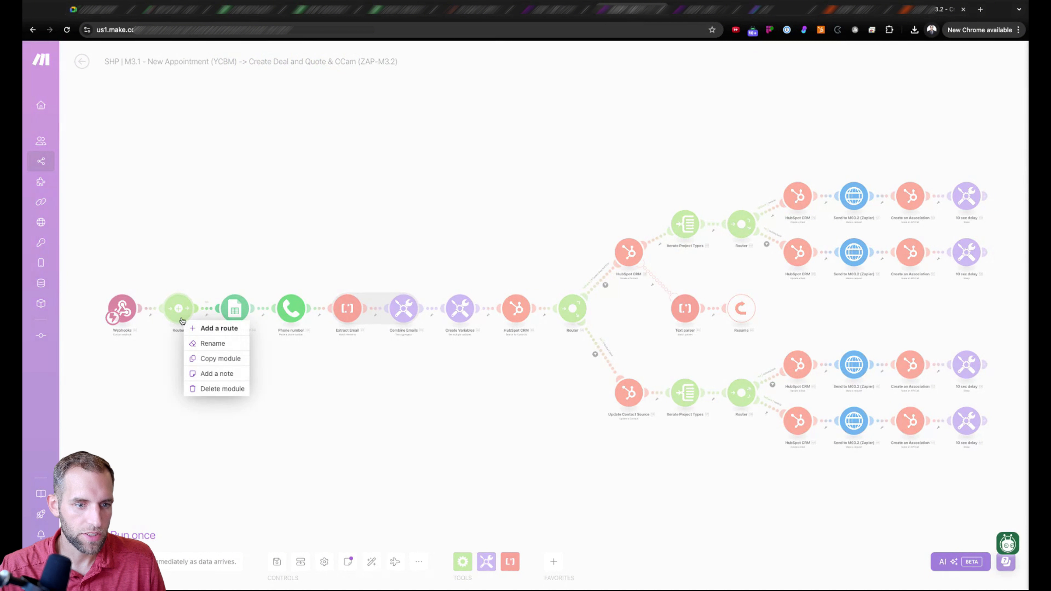
pyautogui.click(216, 391)
pyautogui.moveTo(142, 309); pyautogui.dragTo(238, 312)
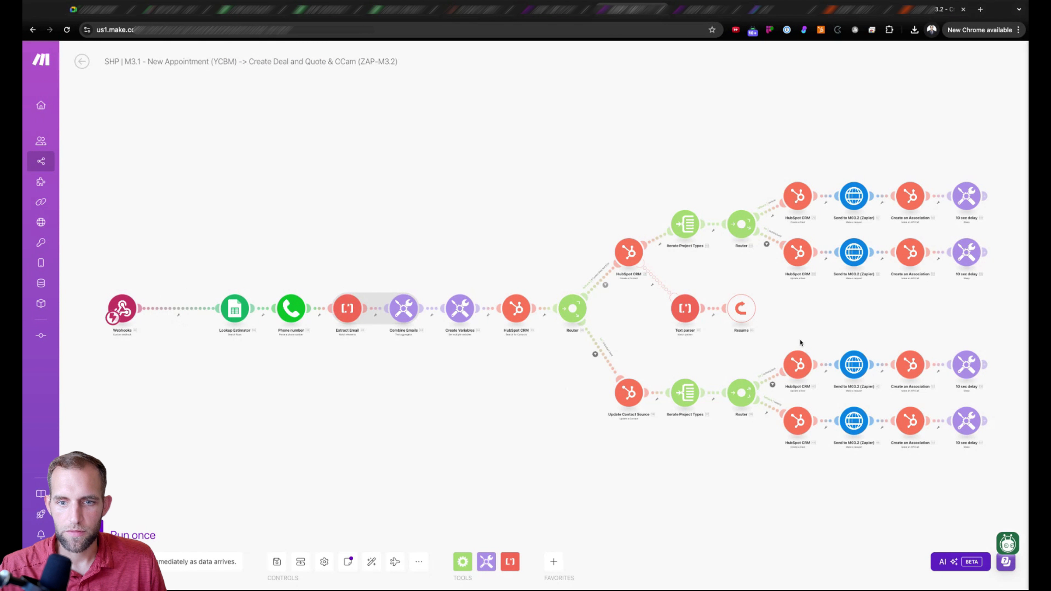
pyautogui.click(513, 316)
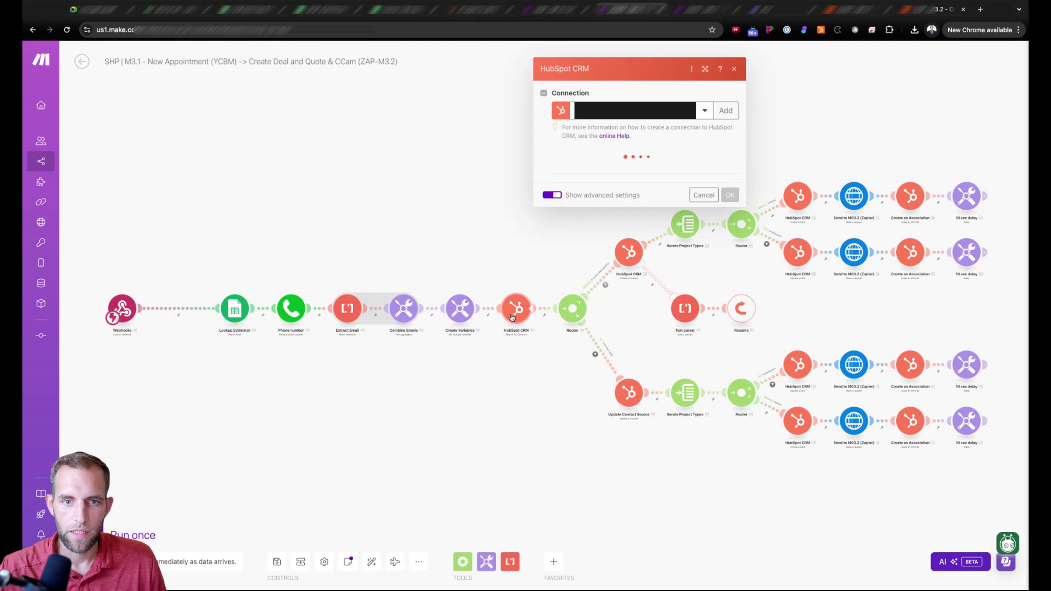
pyautogui.click(404, 377)
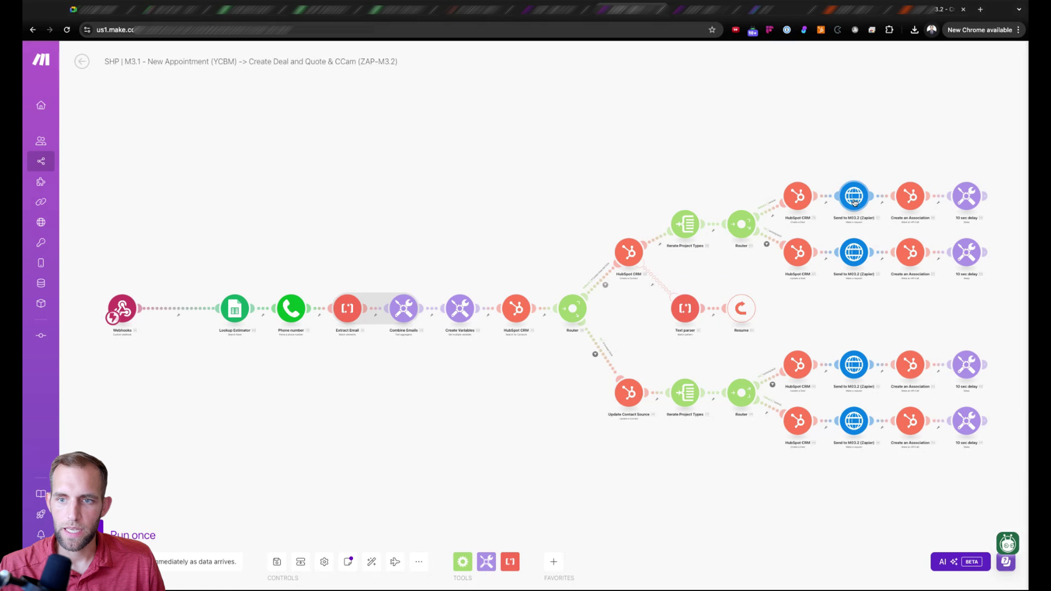
# Switch to Zapier, test the SHP | M3.2 zap's Catch Hook trigger for incoming requests, and return to Make
pyautogui.click(913, 10)
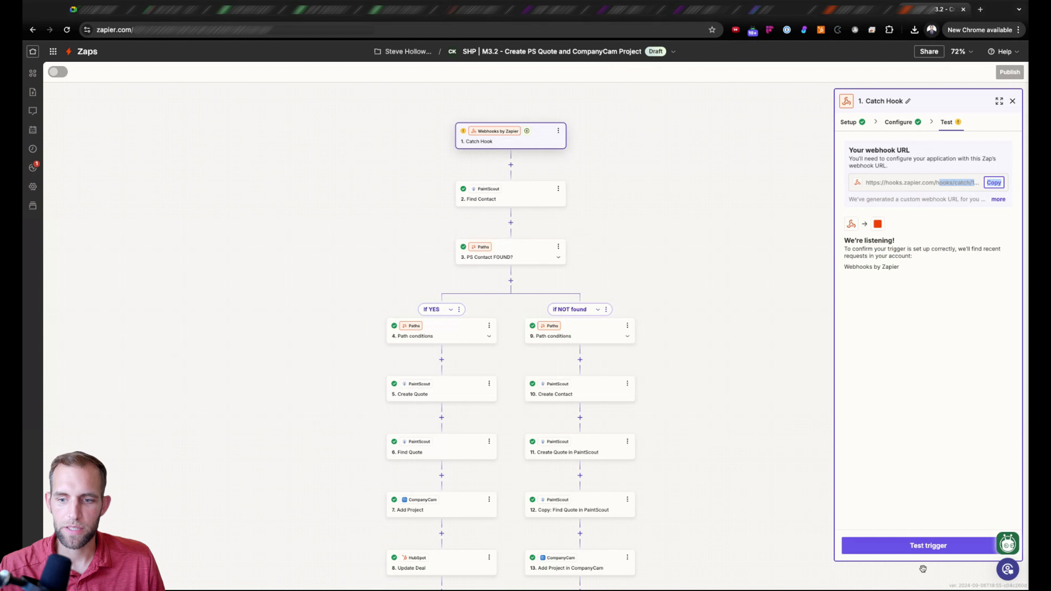
pyautogui.click(914, 553)
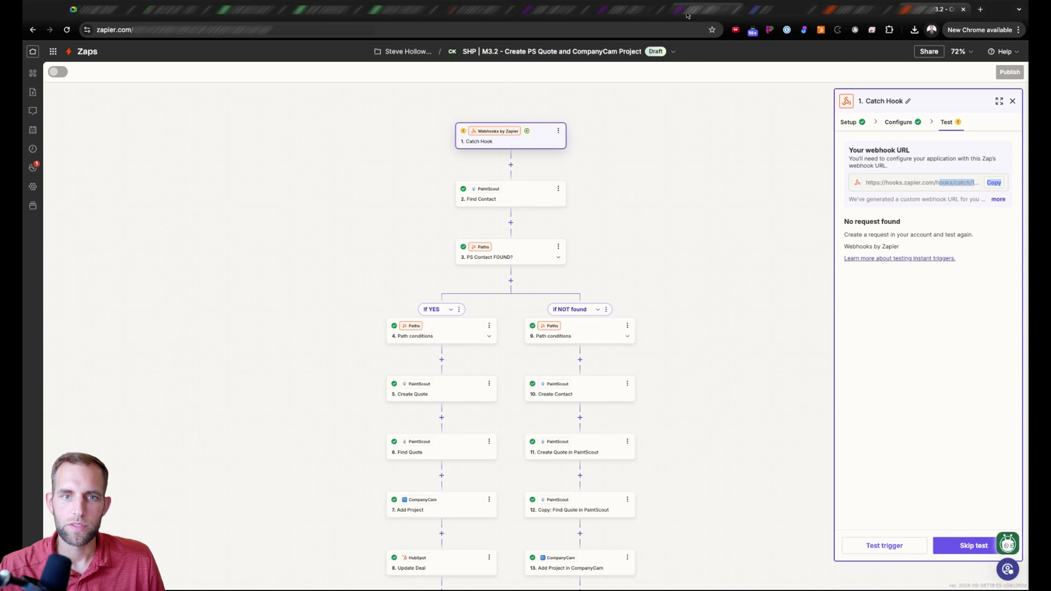
pyautogui.click(628, 14)
# Run only the first Send to M03.2 (Zapier) module, leaving its sample inputs empty
pyautogui.scroll(2, 772, 161)
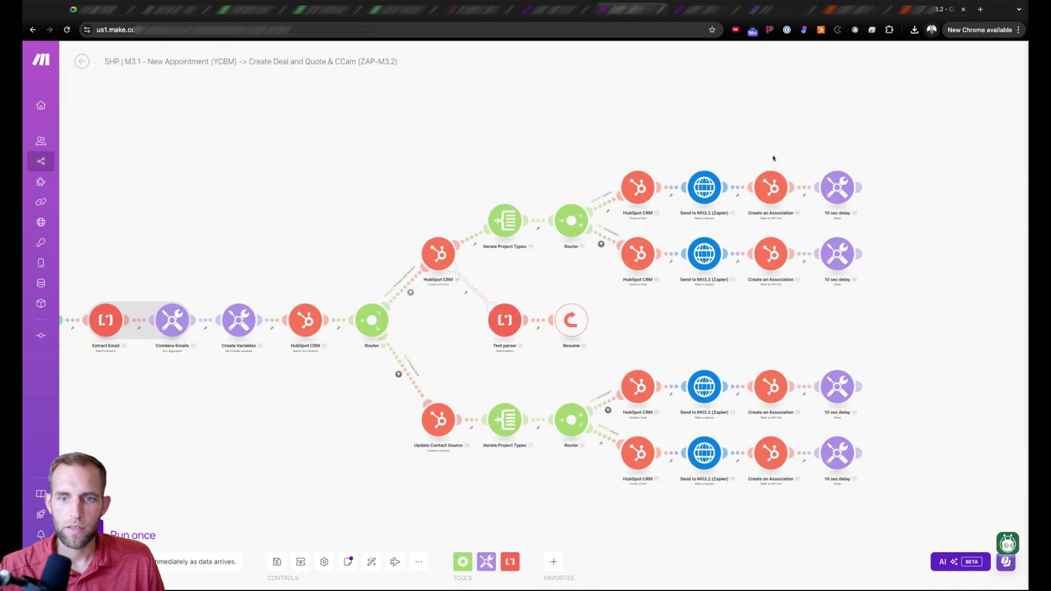
pyautogui.rightClick(703, 193)
pyautogui.click(736, 217)
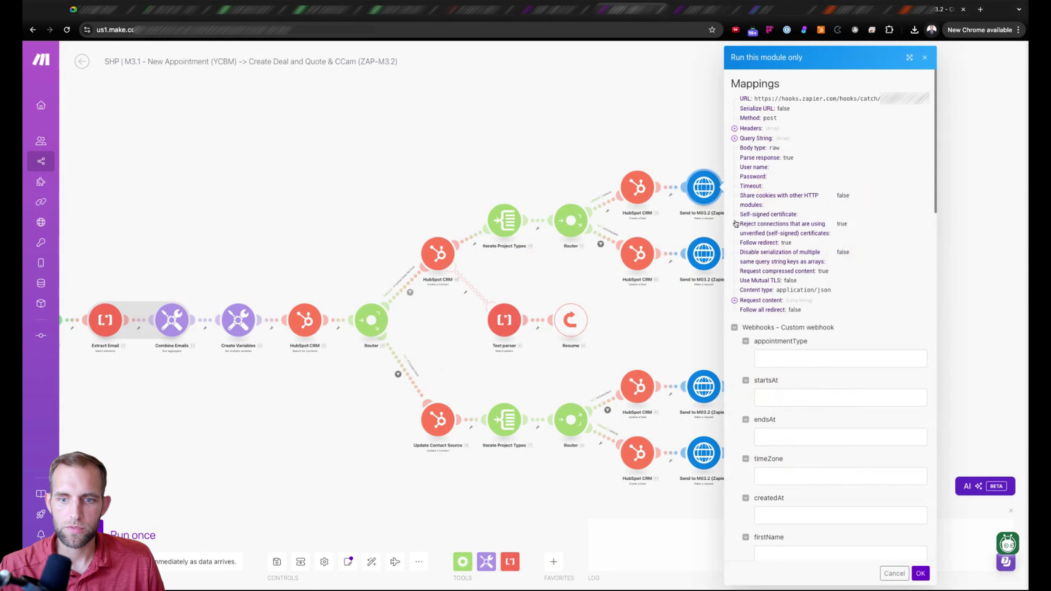
pyautogui.click(920, 574)
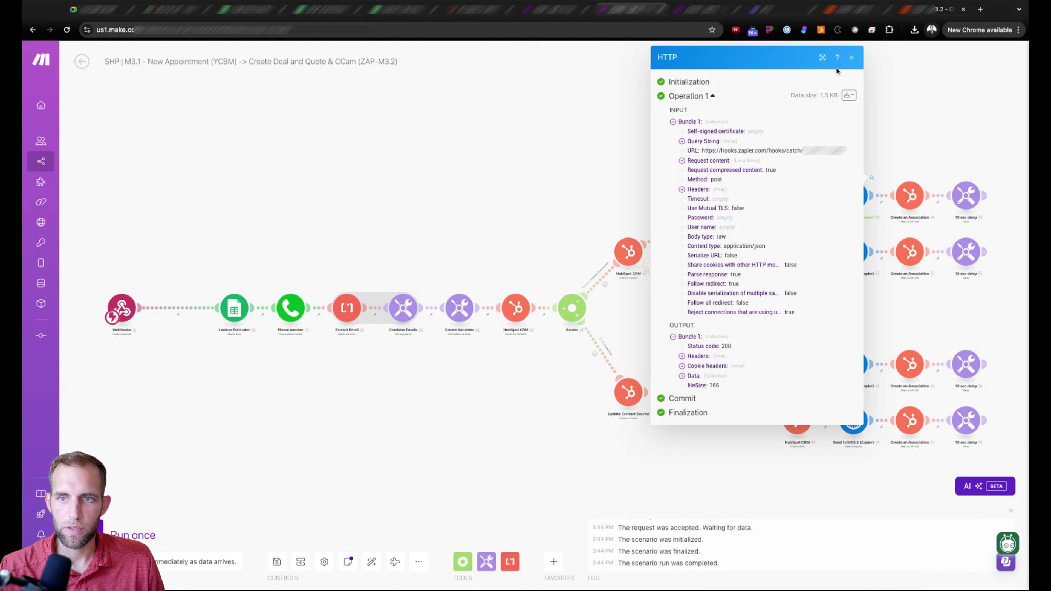
# Switch back to Zapier, retest the Catch Hook trigger and examine the fields in the received request
pyautogui.click(917, 9)
pyautogui.click(885, 546)
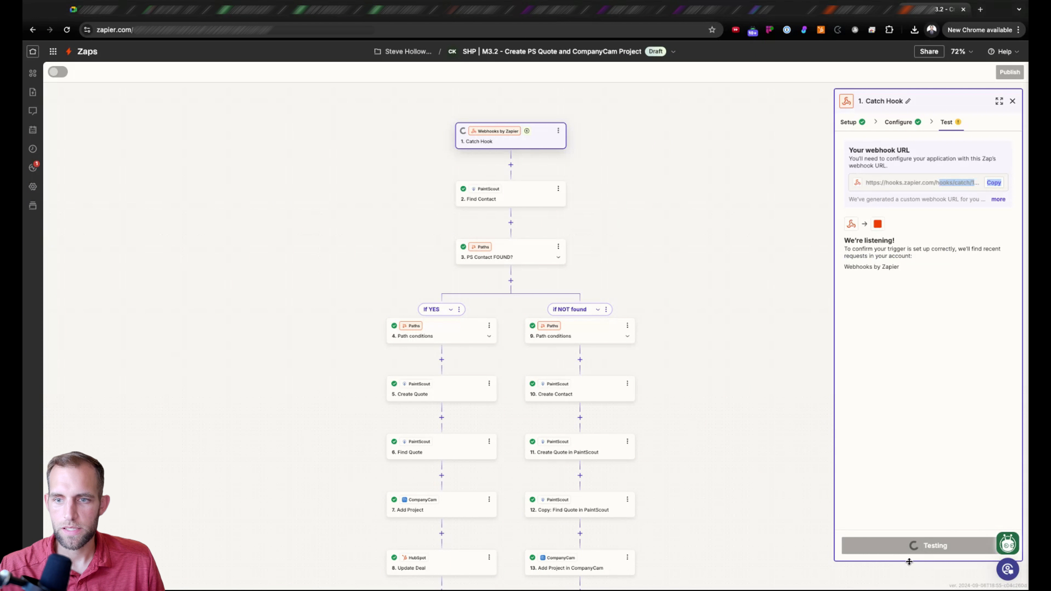
pyautogui.moveTo(895, 332)
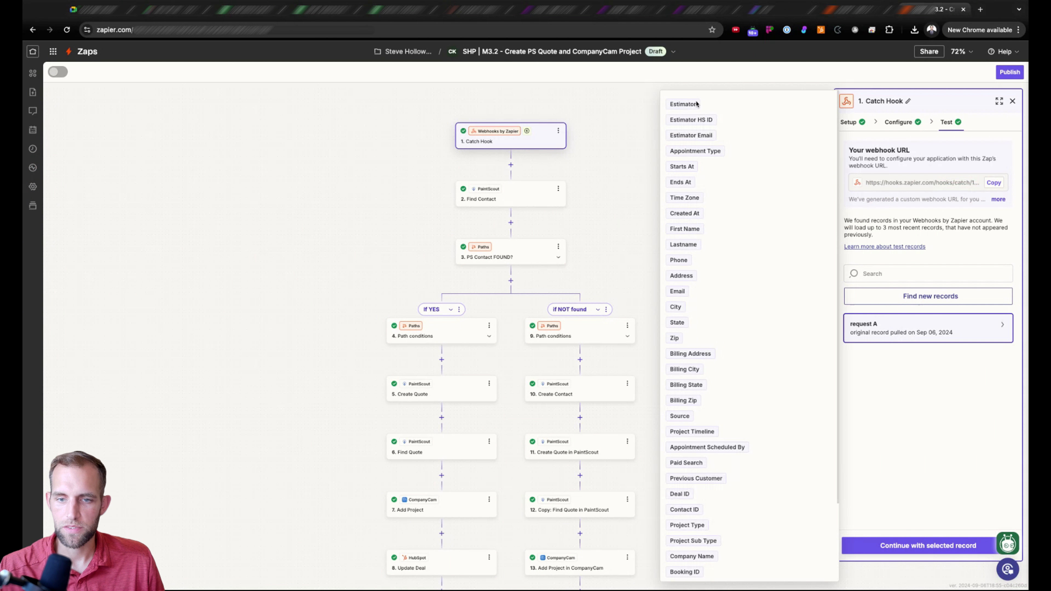
# Change the Find Contact step's account to the client's PaintScout account and test the step
pyautogui.click(511, 194)
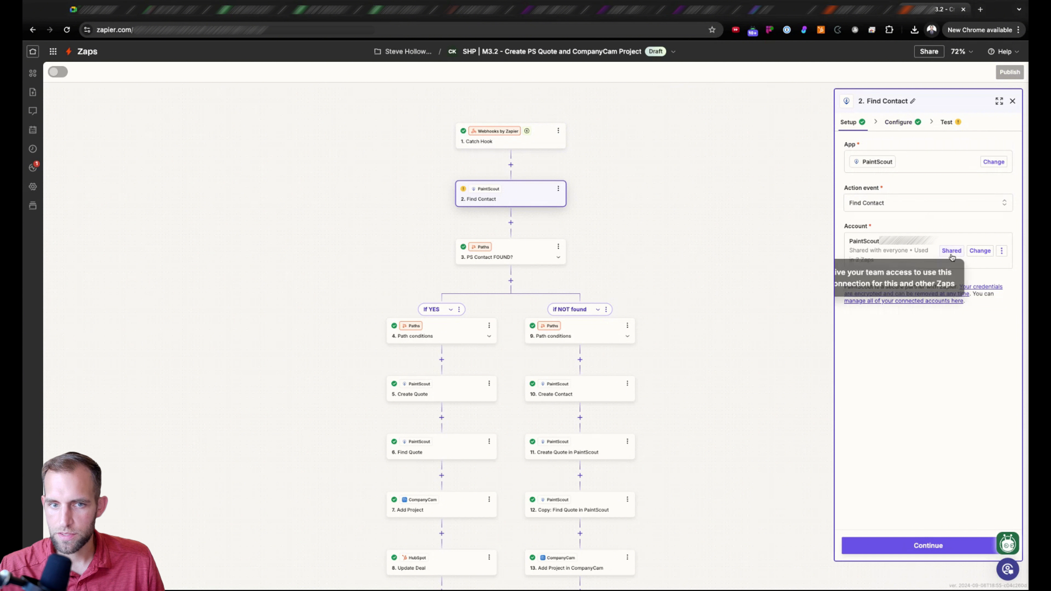
pyautogui.click(986, 254)
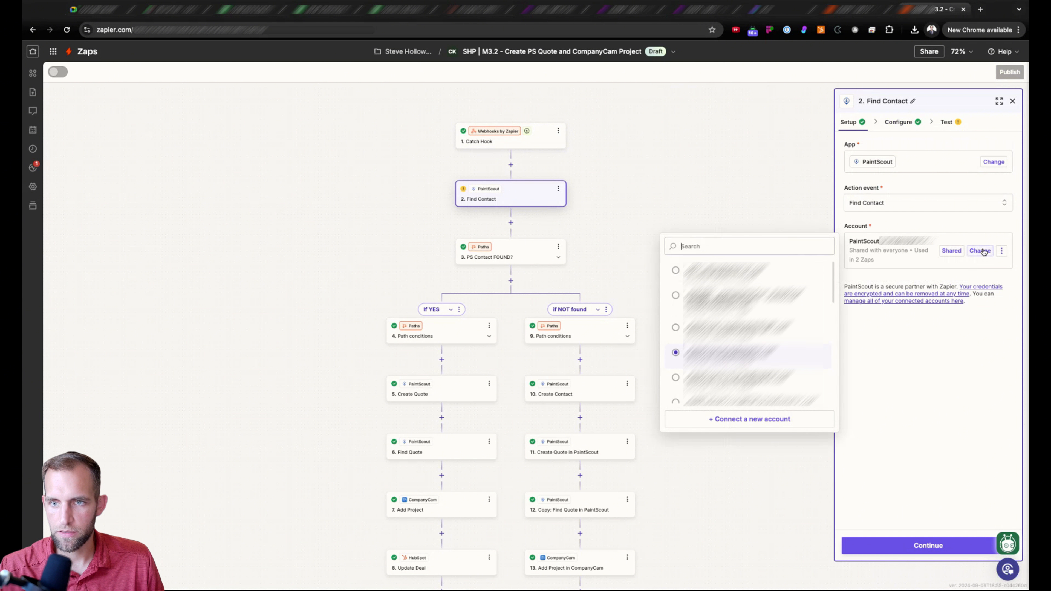
pyautogui.write('steve')
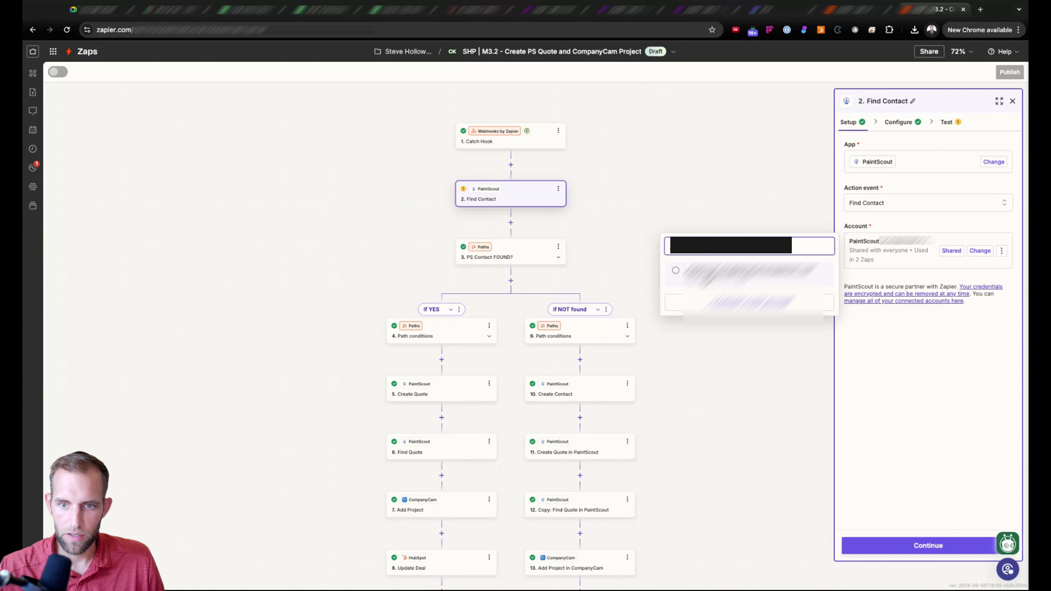
pyautogui.click(709, 275)
pyautogui.click(884, 554)
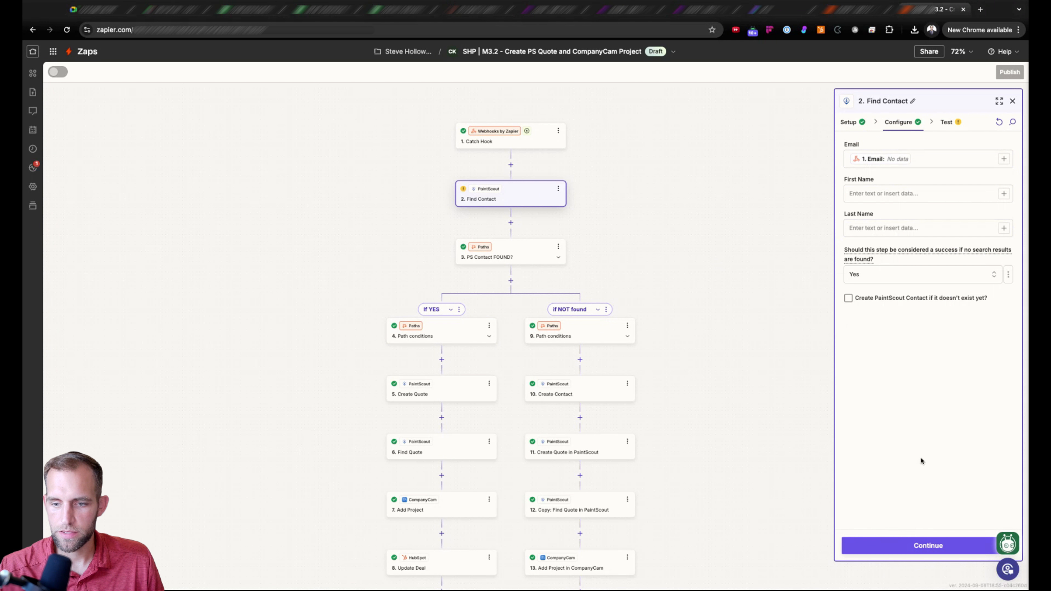
pyautogui.click(920, 546)
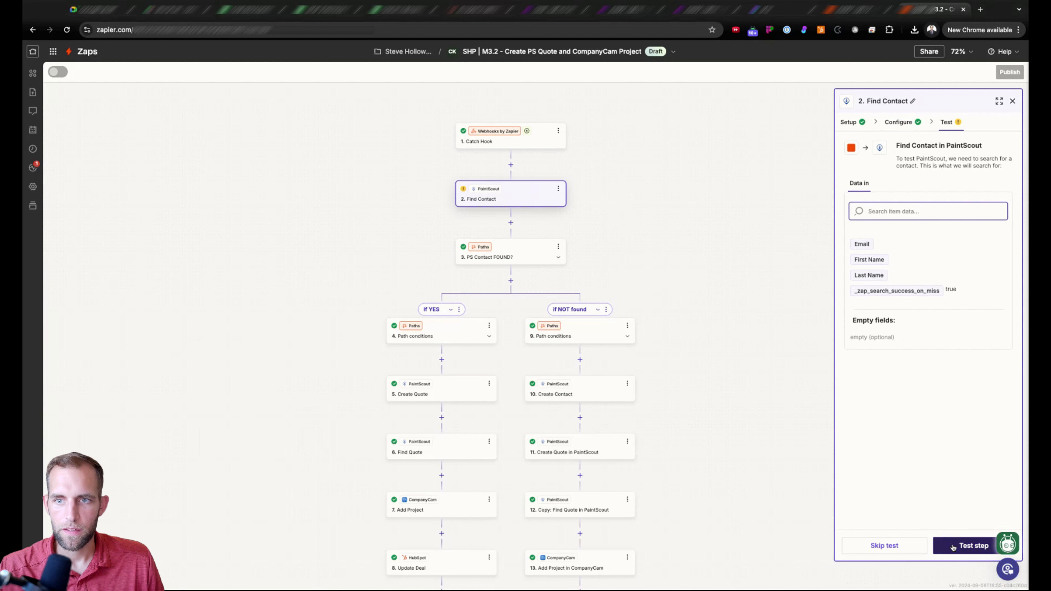
pyautogui.click(966, 546)
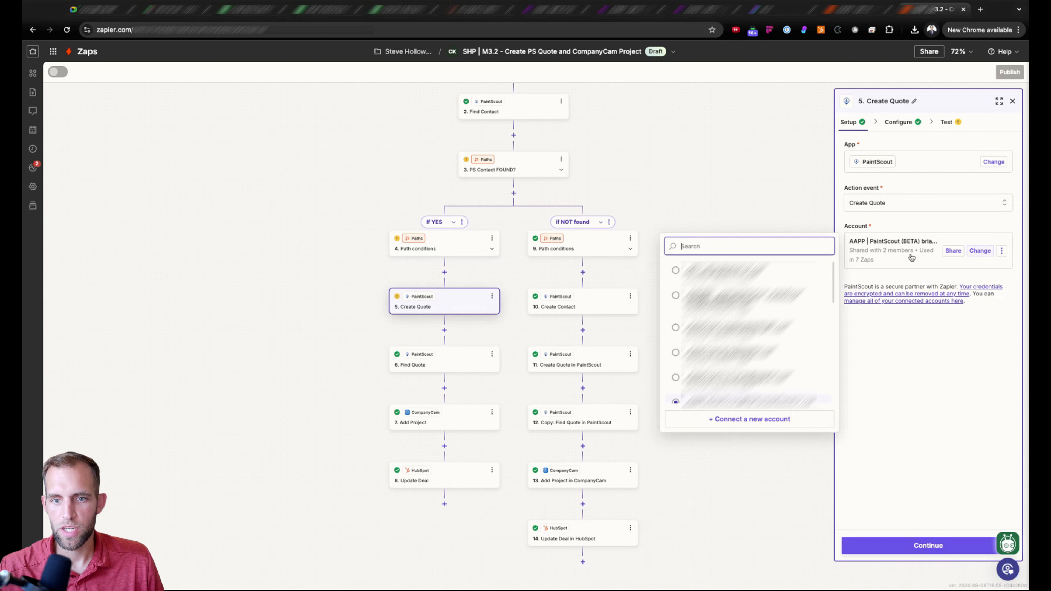
# Select the client's PaintScout account for the Create Quote step in the If YES path and test the step
pyautogui.click(710, 276)
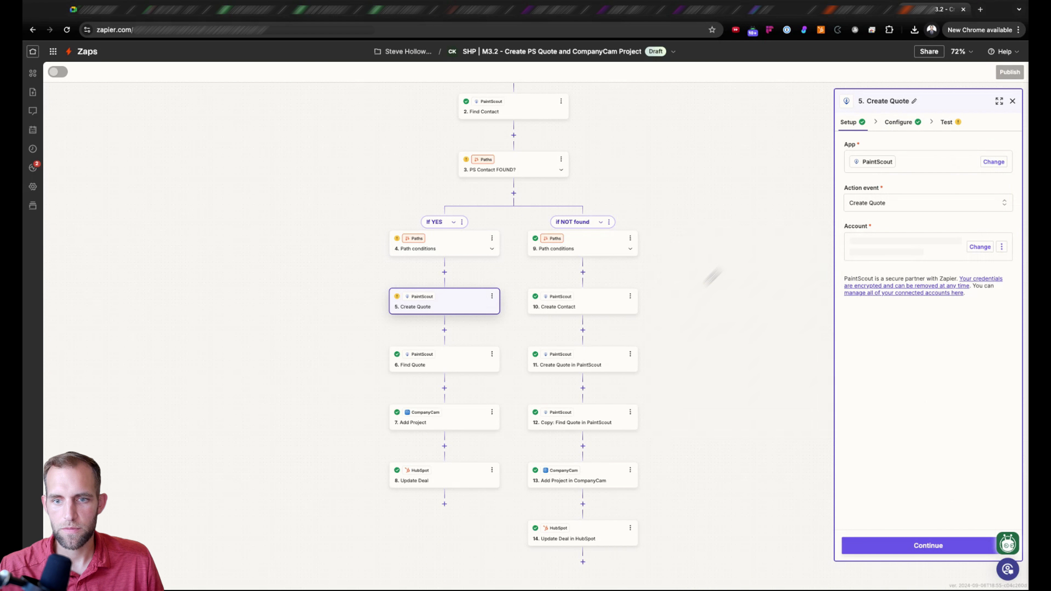
pyautogui.click(907, 551)
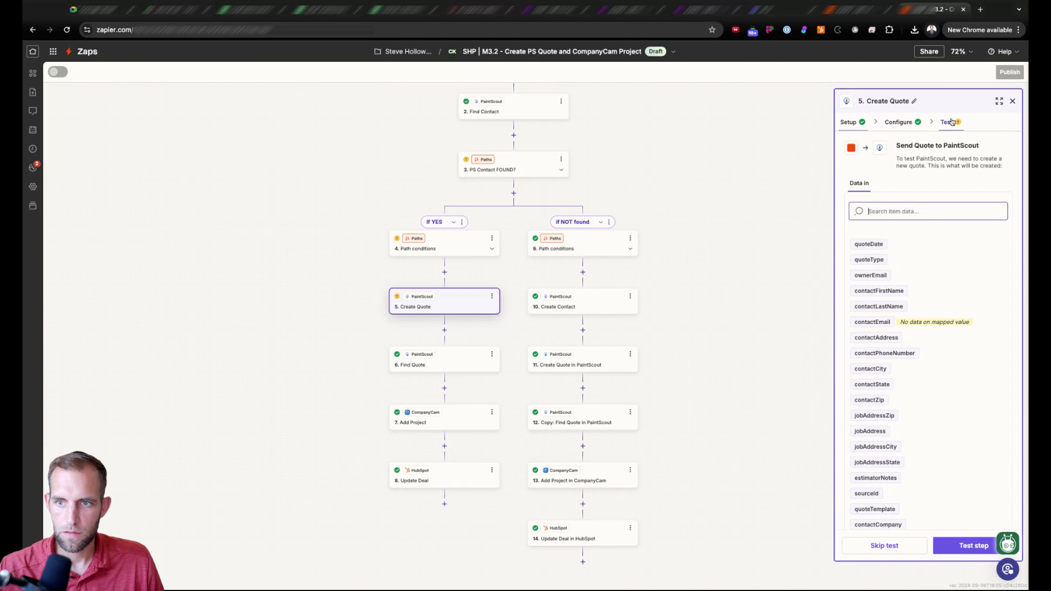
pyautogui.click(953, 548)
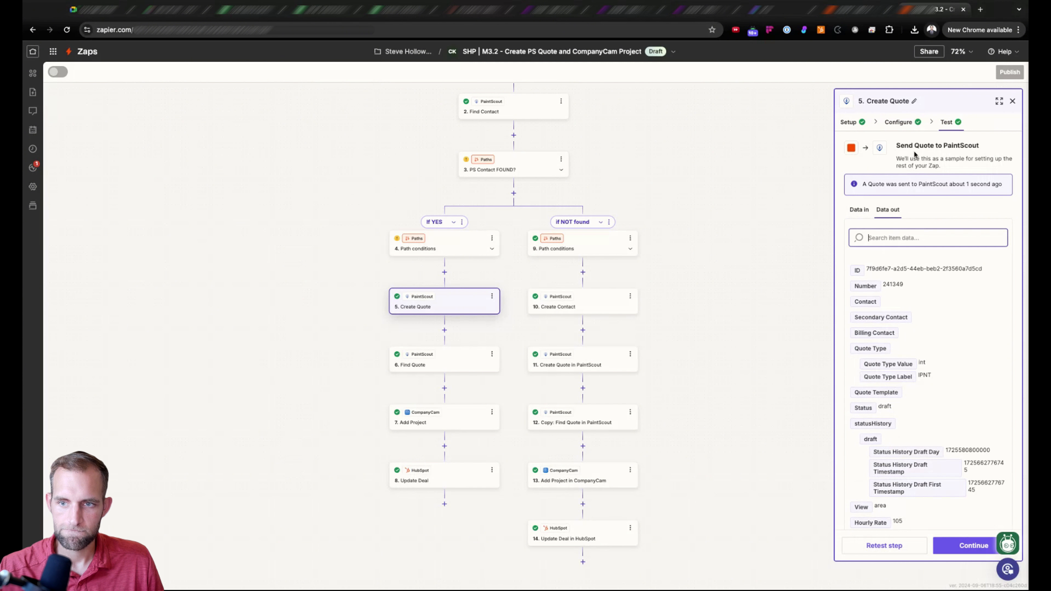
# Change the If YES path's Find Quote step to the client's PaintScout account, keep its configuration and test it
pyautogui.click(423, 372)
pyautogui.click(980, 251)
pyautogui.scroll(-3, 768, 290)
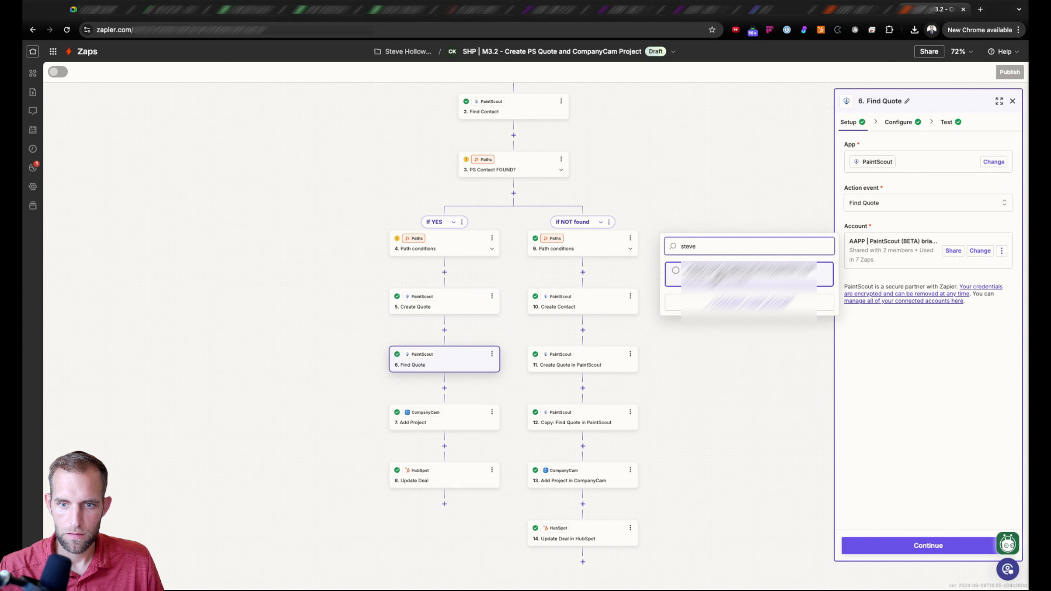
pyautogui.click(766, 276)
pyautogui.click(914, 546)
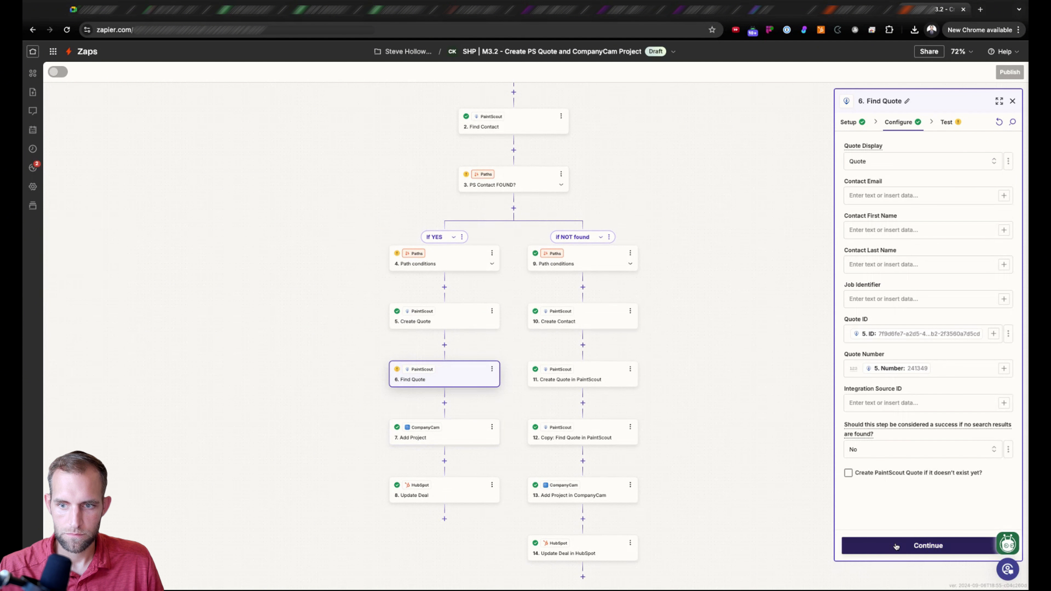
pyautogui.click(896, 545)
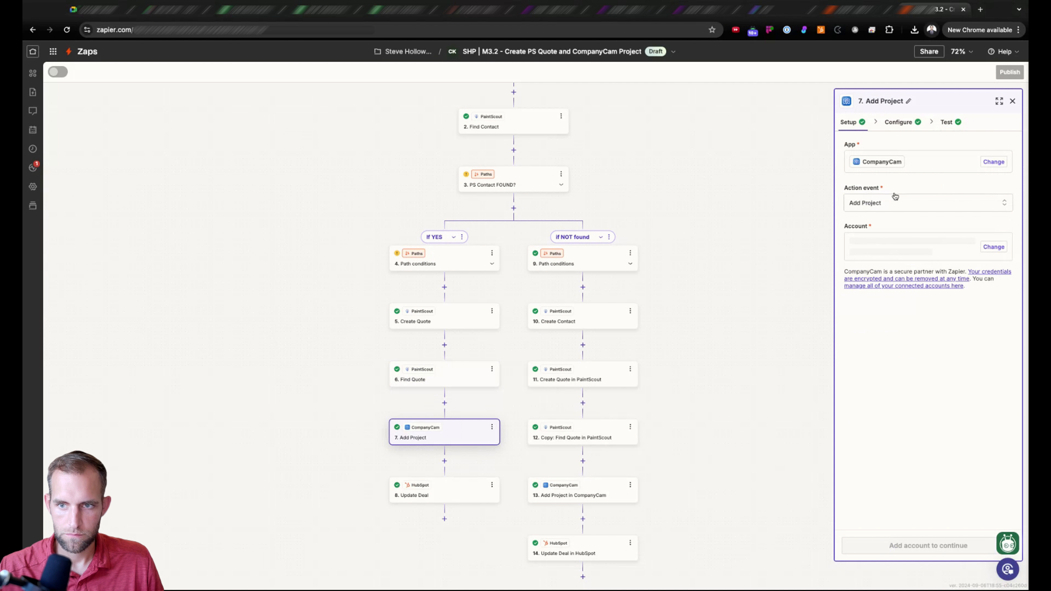
# Change the If YES path's Add Project step to the client's CompanyCam account and keep its existing configuration
pyautogui.click(980, 251)
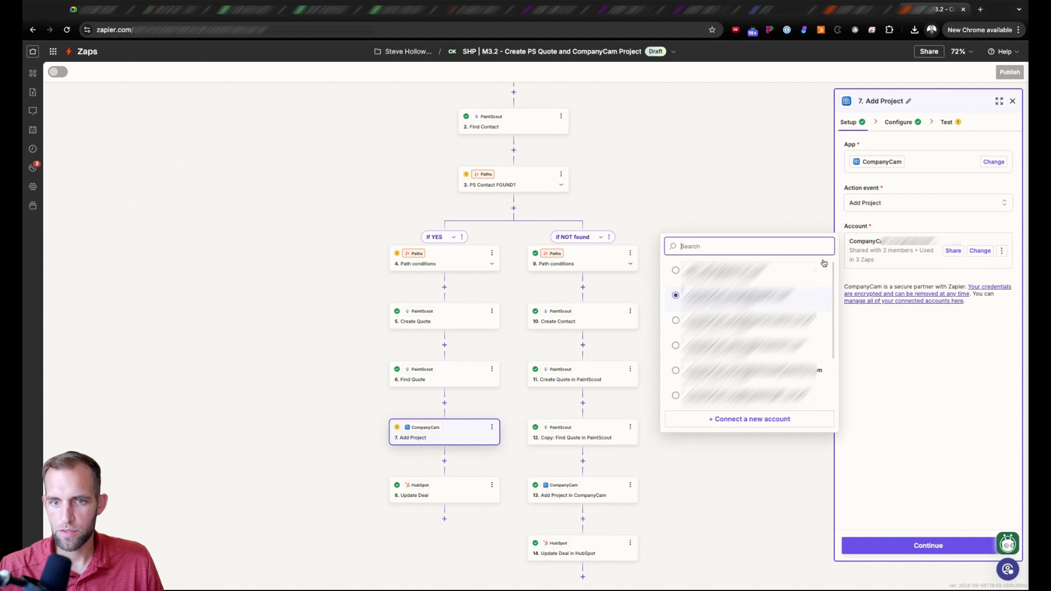
pyautogui.write('stev')
pyautogui.click(732, 274)
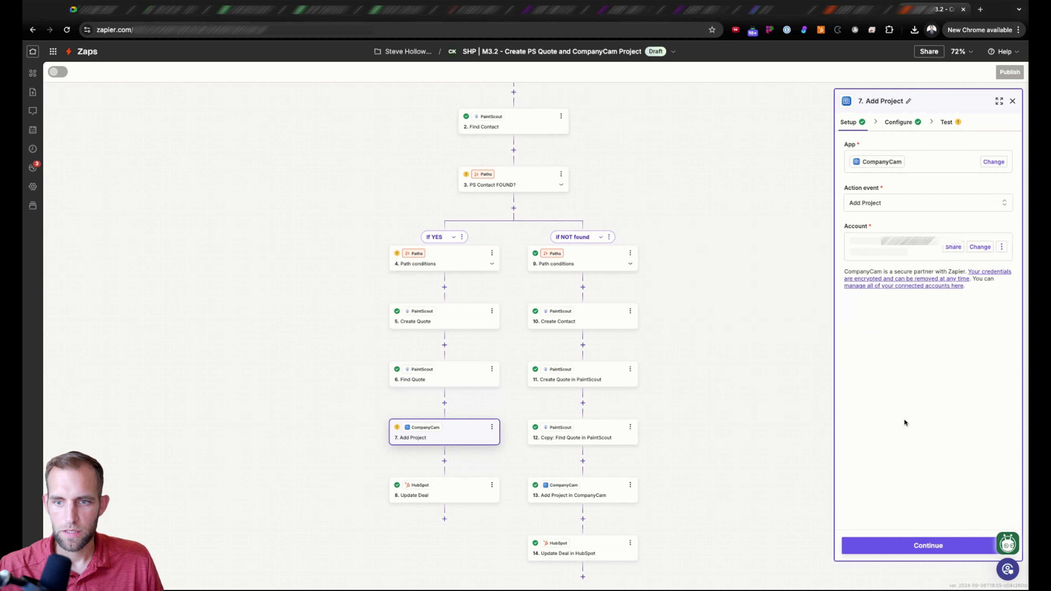
pyautogui.click(927, 546)
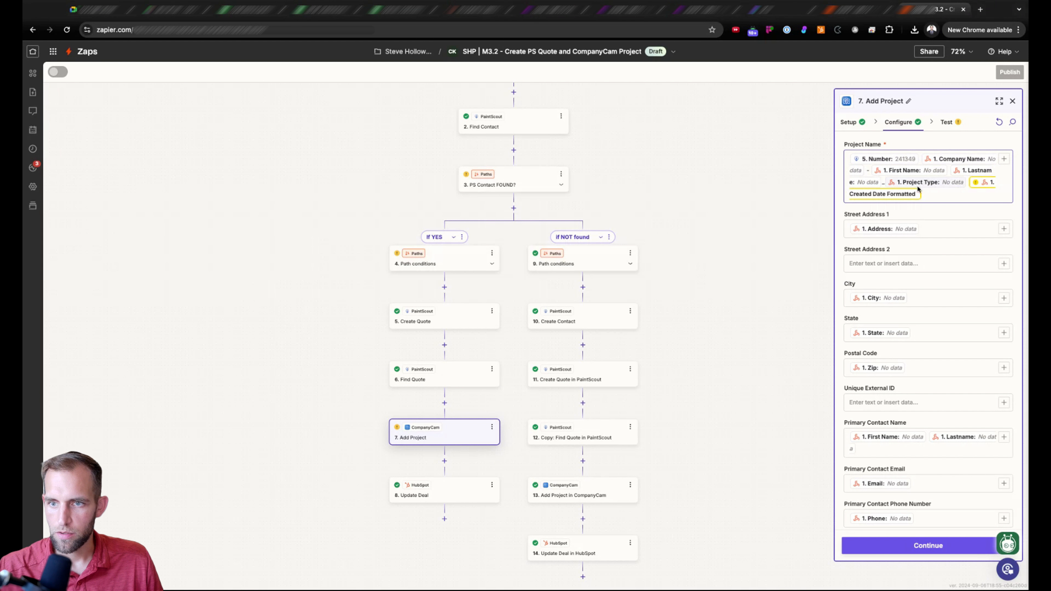
pyautogui.click(908, 545)
# Change the If YES path's Update Deal step to the client's HubSpot account, keep its field configuration and skip the test
pyautogui.click(429, 491)
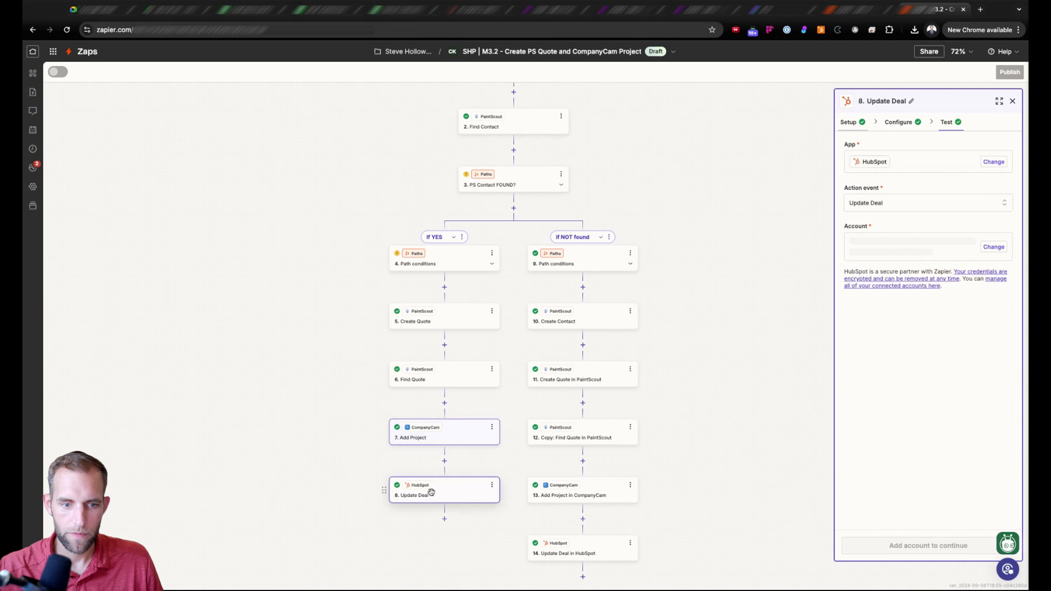
pyautogui.click(987, 247)
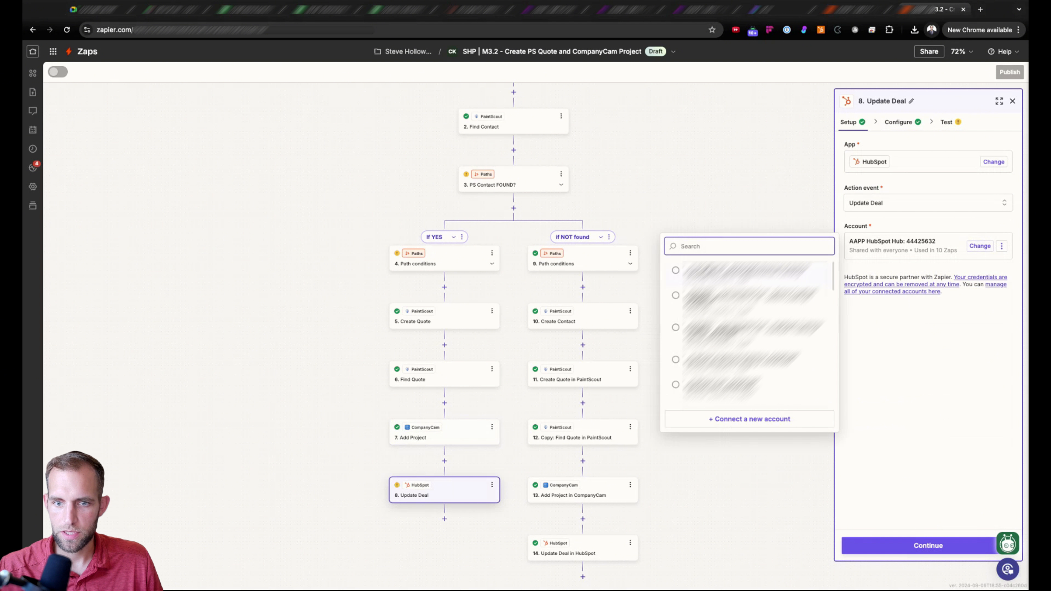
pyautogui.write('steve')
pyautogui.click(676, 272)
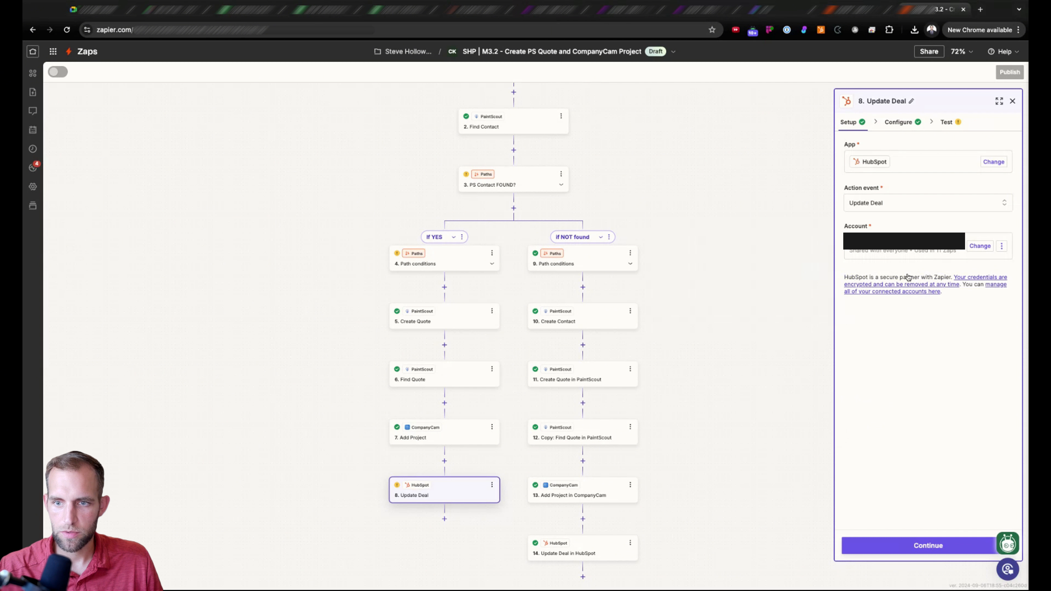
pyautogui.click(923, 546)
pyautogui.scroll(-7, 915, 320)
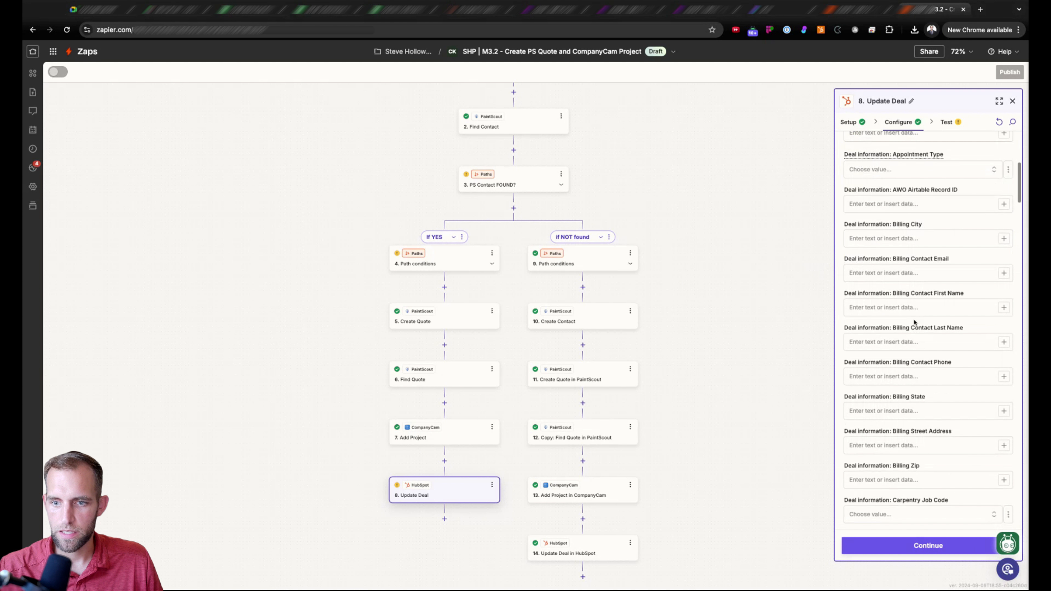
pyautogui.scroll(-20, 906, 476)
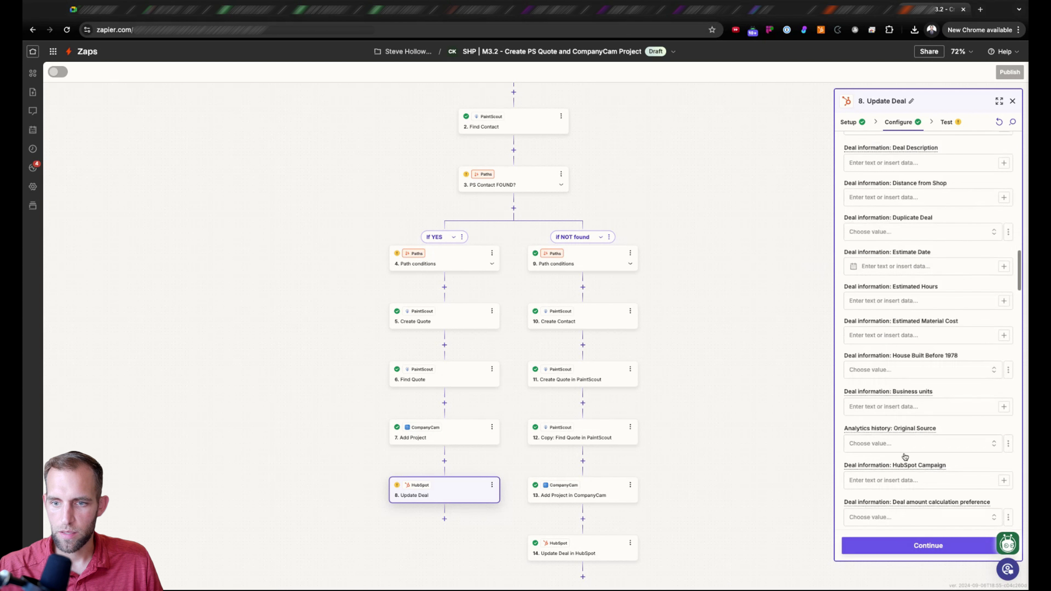
pyautogui.scroll(-5, 906, 455)
pyautogui.click(911, 546)
pyautogui.click(890, 546)
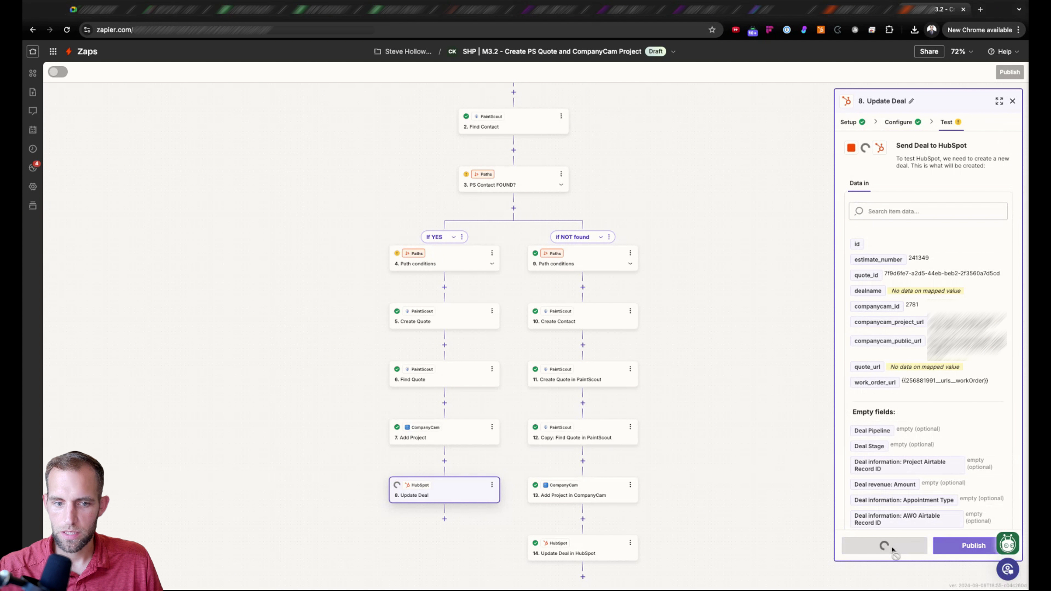
# Select the client's PaintScout account for the Create Contact step in the If NOT found path
pyautogui.click(559, 318)
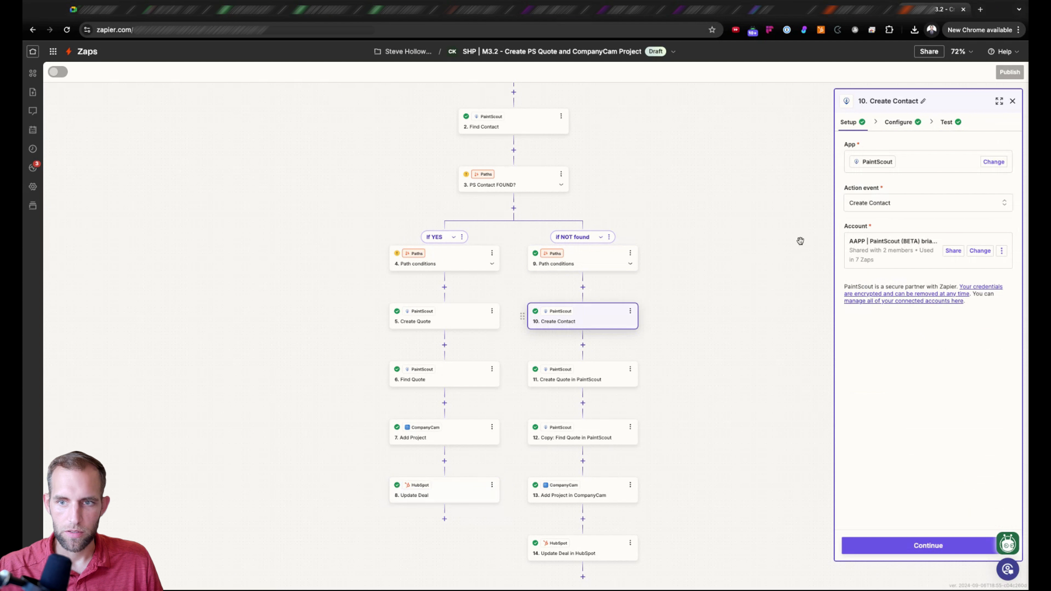
pyautogui.click(980, 250)
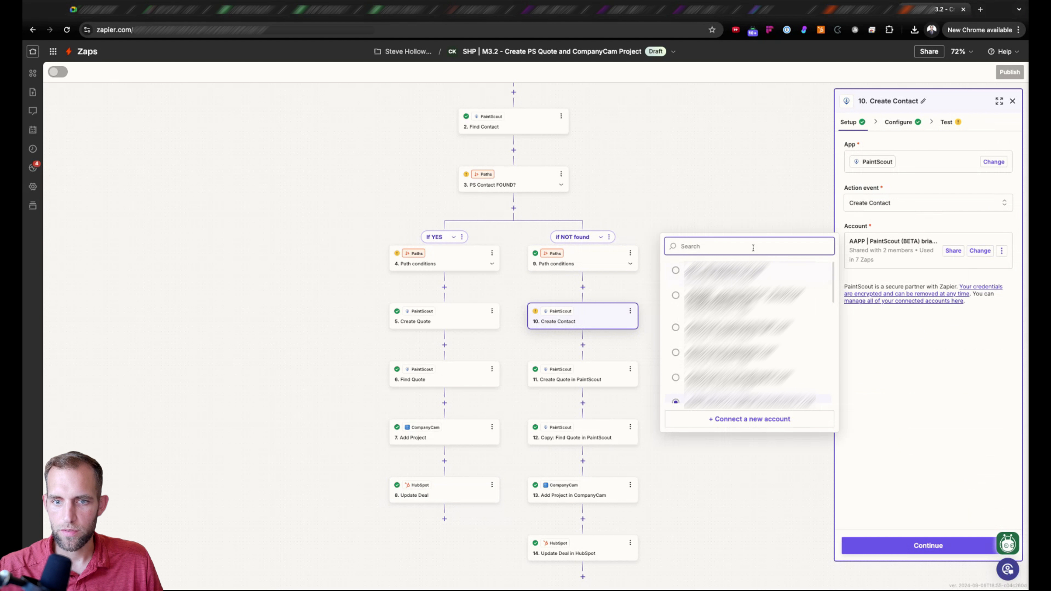
pyautogui.write('steve')
pyautogui.click(736, 274)
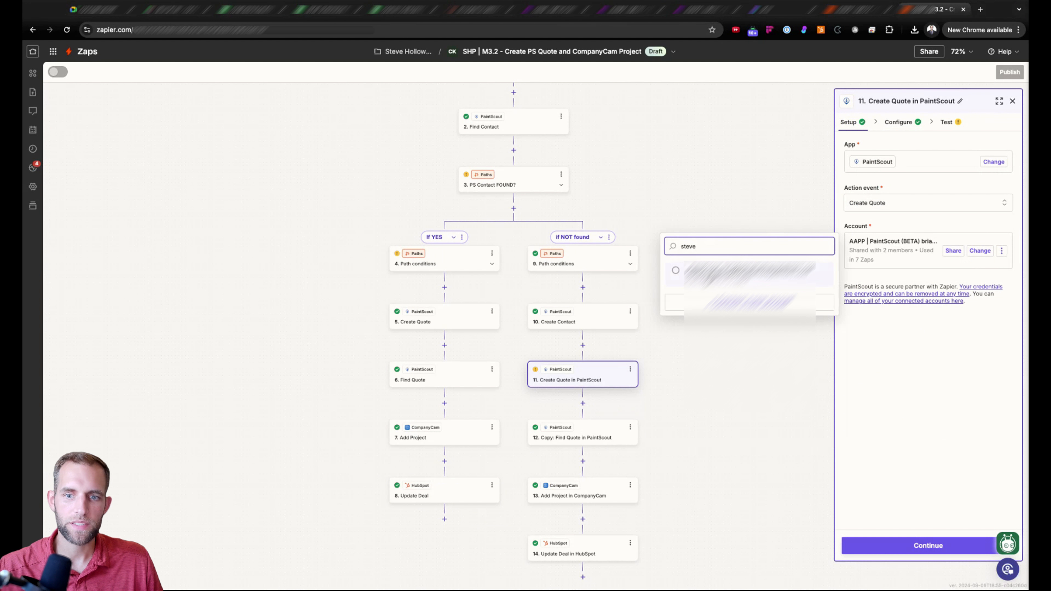
# Set the If NOT found path's Create Quote in PaintScout step to the client's account and skip its test
pyautogui.click(707, 274)
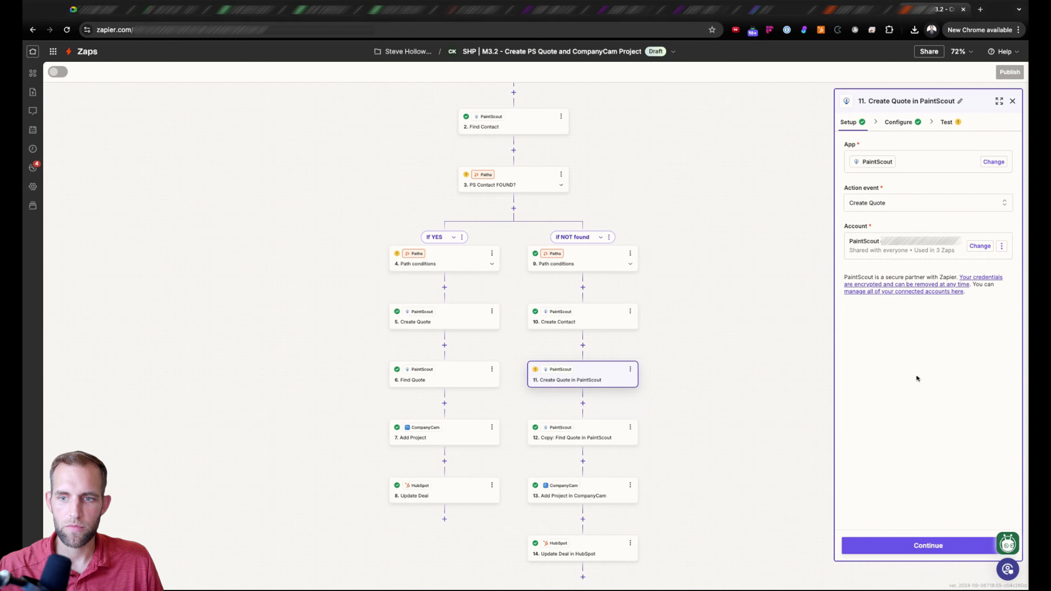
pyautogui.click(896, 552)
pyautogui.click(896, 551)
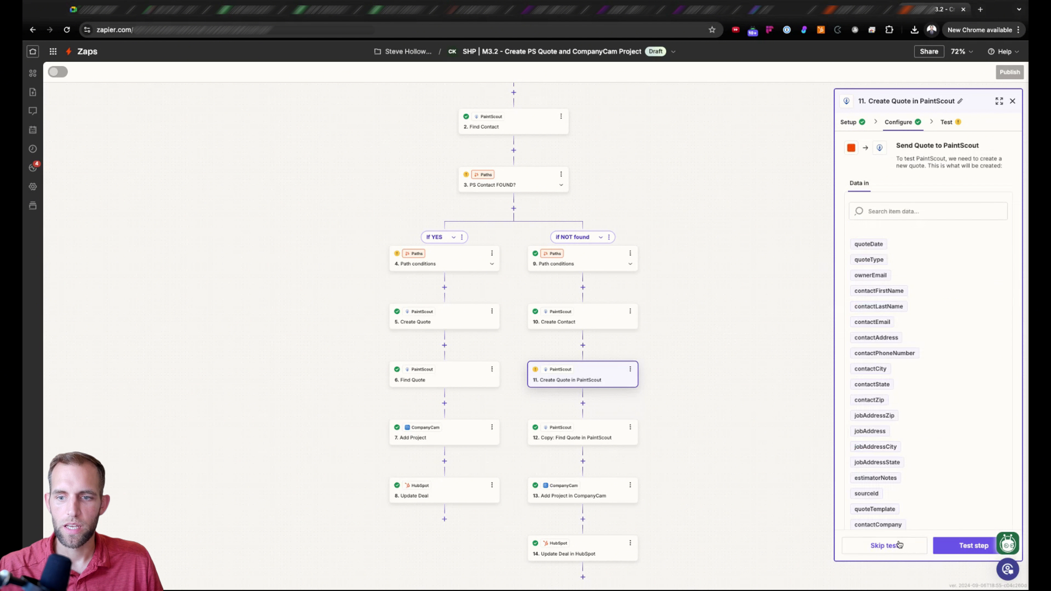
pyautogui.click(885, 546)
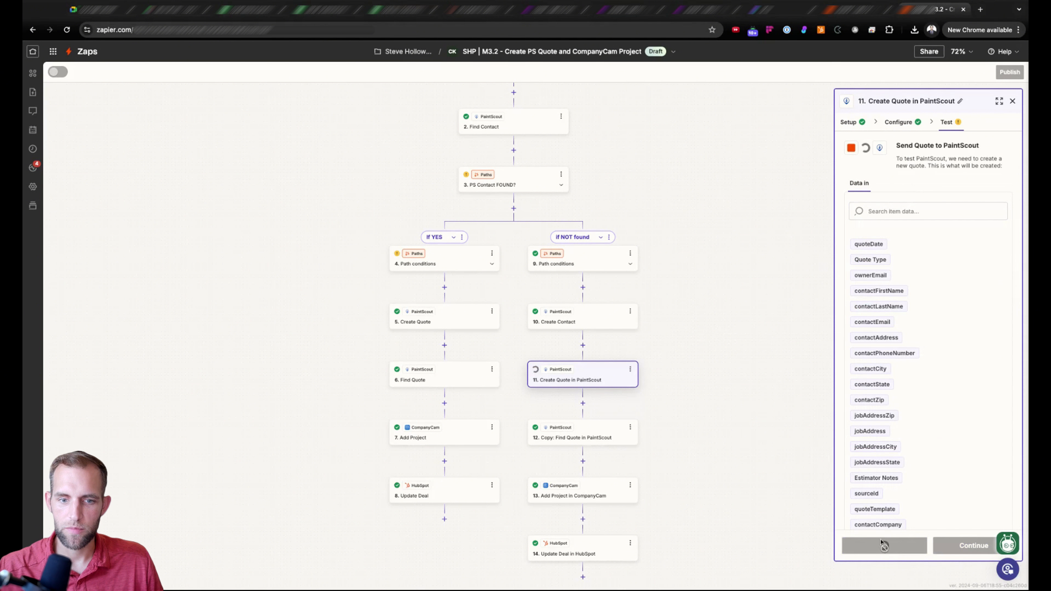
# Examine the If NOT found path's copied Find Quote step and its Update Deal in HubSpot step
pyautogui.click(603, 436)
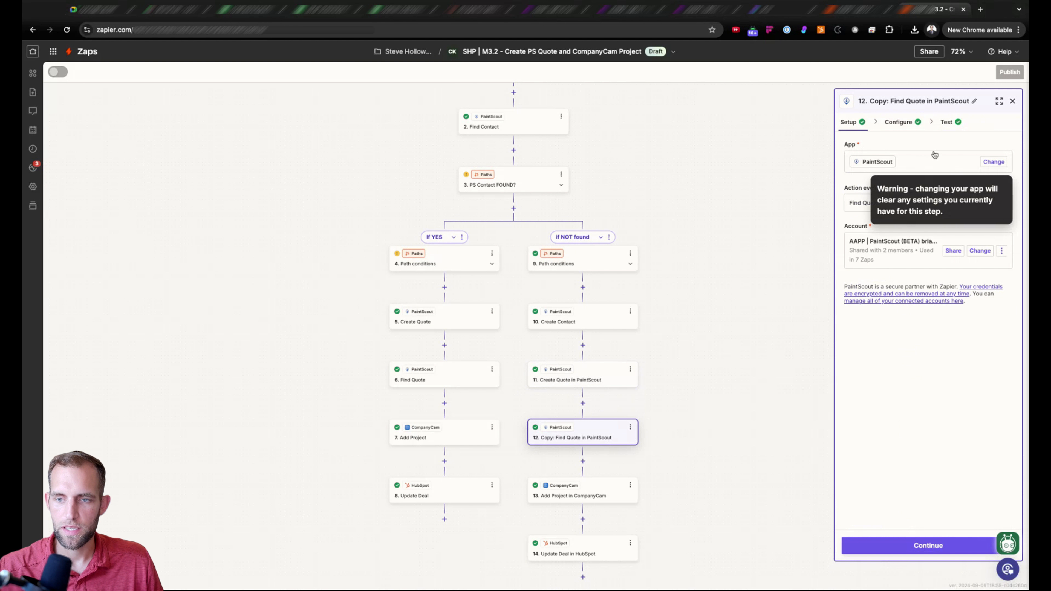
pyautogui.click(571, 552)
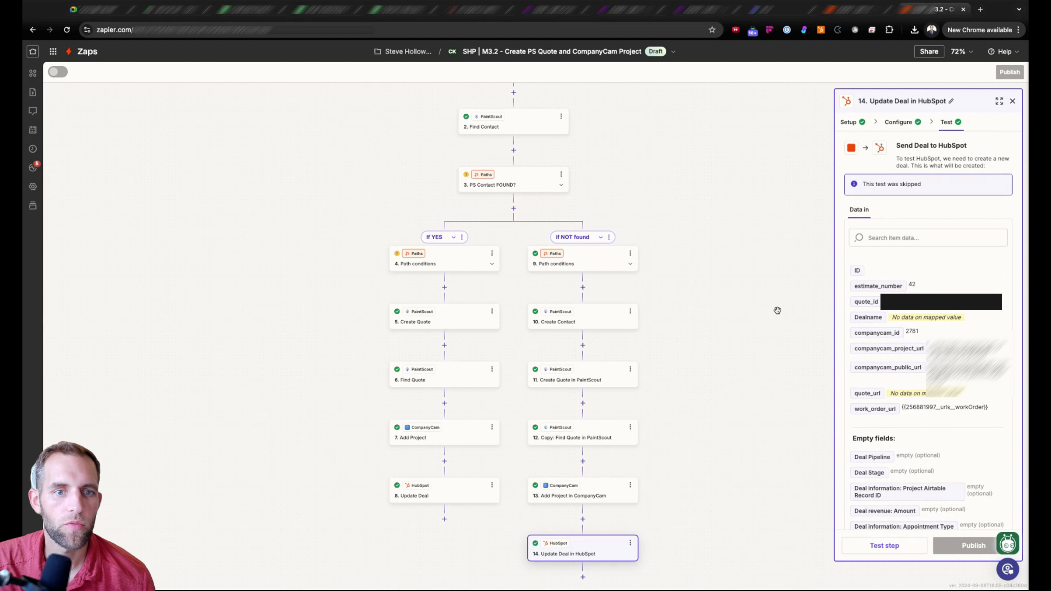
# Test the If YES and If NOT found path conditions against the Find Contact result and publish the zap
pyautogui.scroll(5, 777, 308)
pyautogui.scroll(-3, 756, 340)
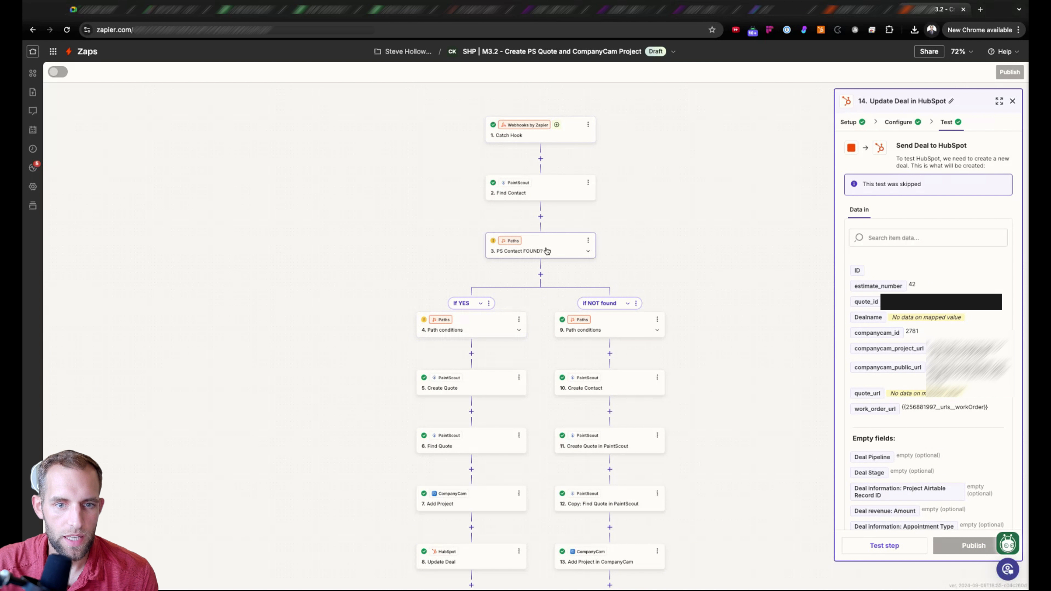
pyautogui.click(534, 188)
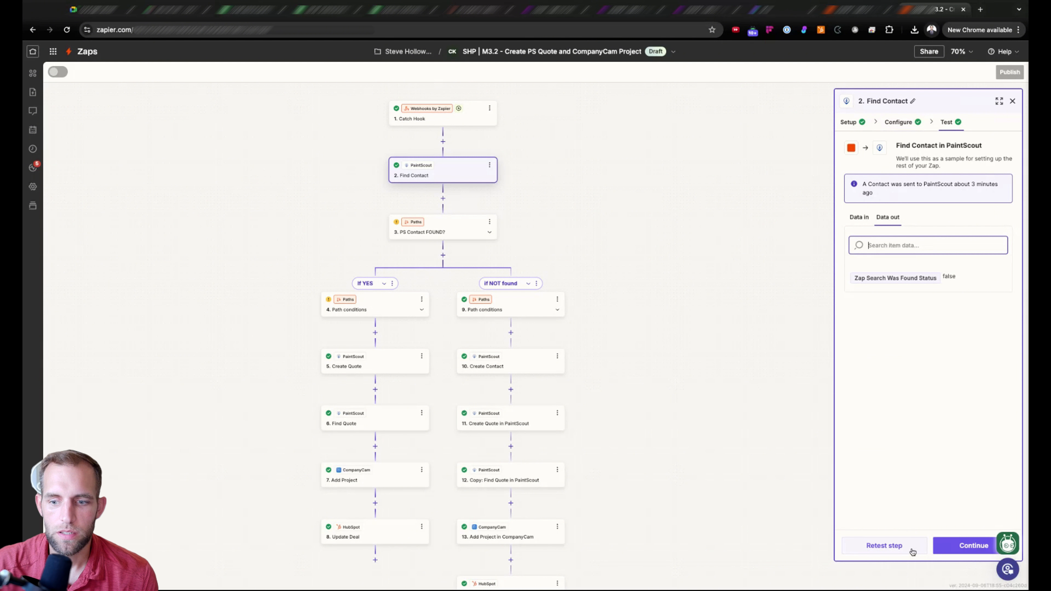
pyautogui.click(957, 553)
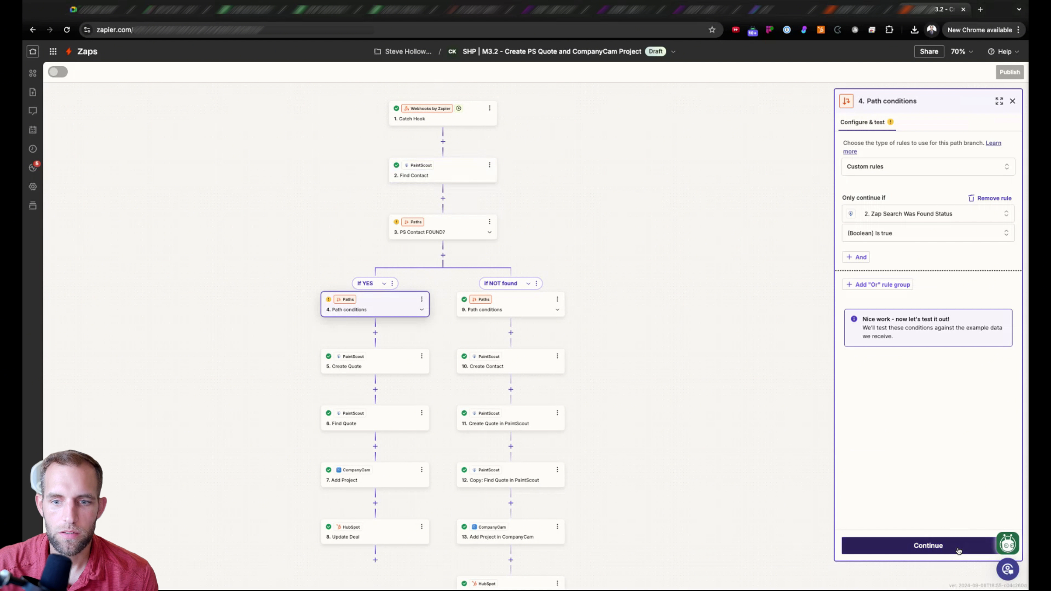
pyautogui.click(900, 553)
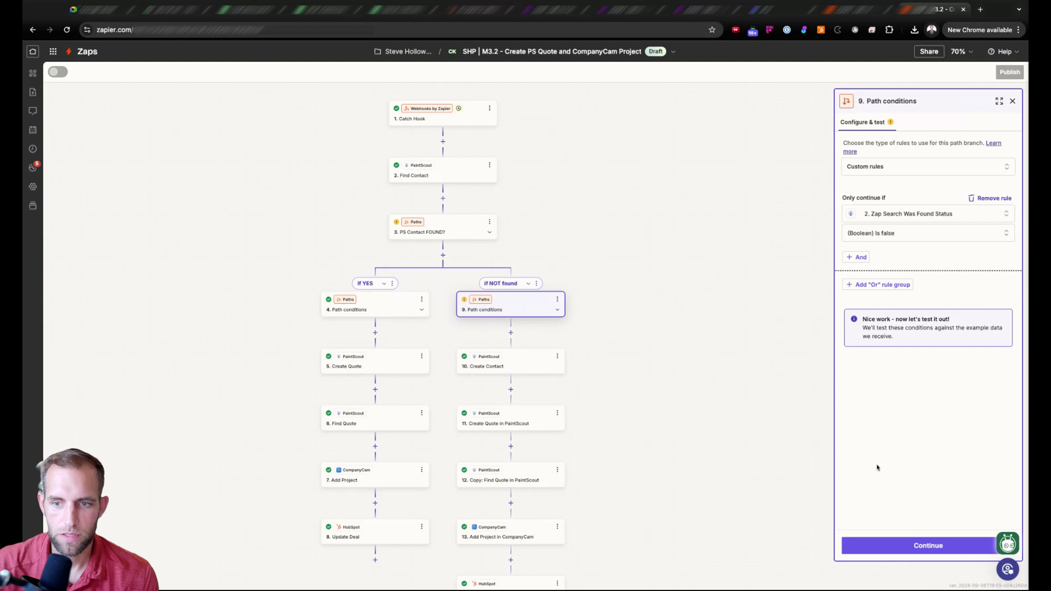
pyautogui.click(892, 550)
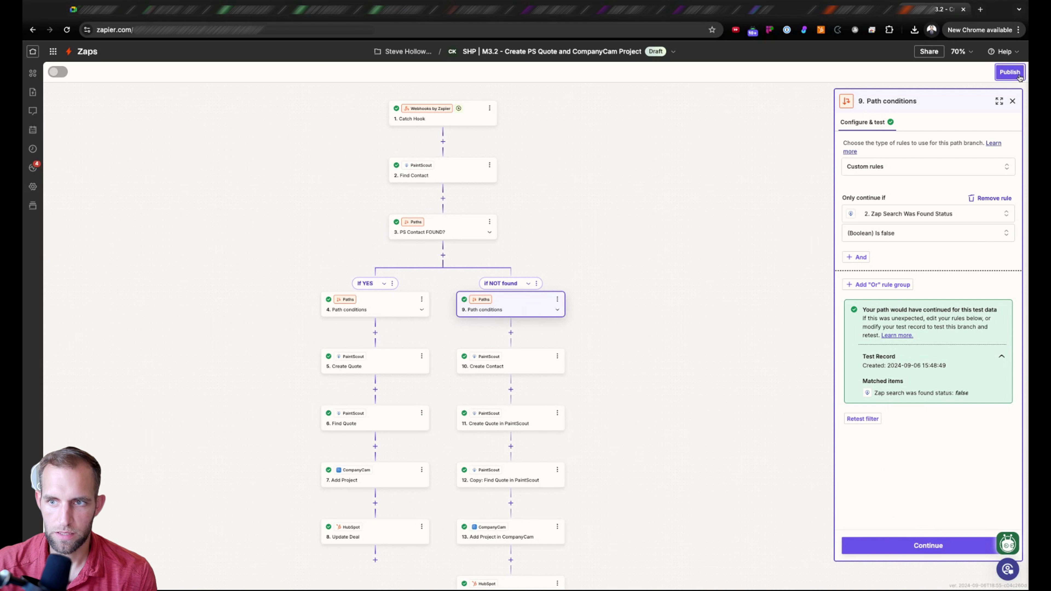
pyautogui.click(1010, 72)
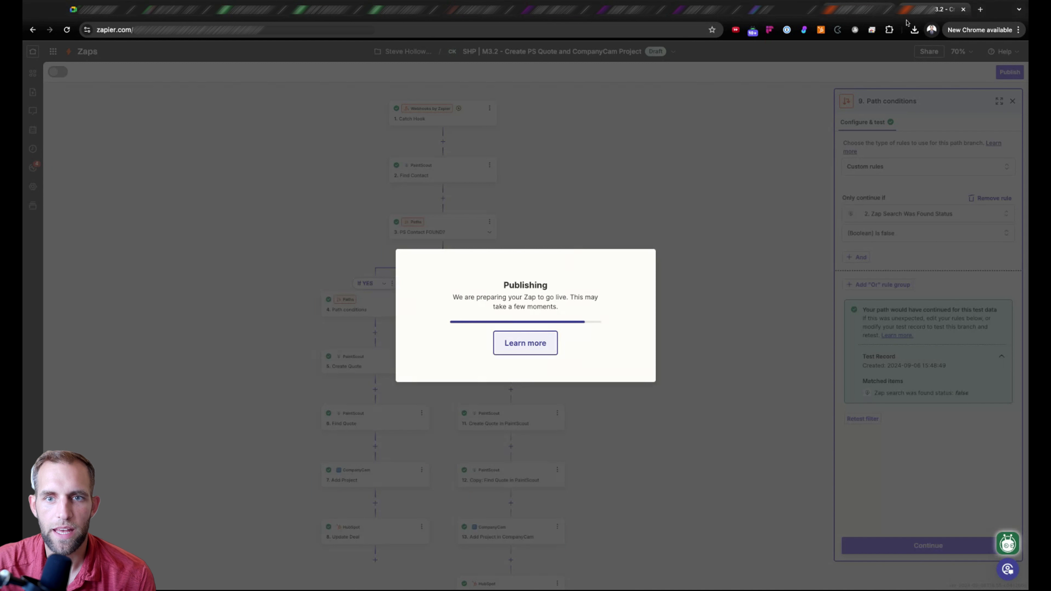
# Switch to the M3.1 New Appointment scenario in Make, close the HTTP module's output and save the scenario
pyautogui.click(628, 9)
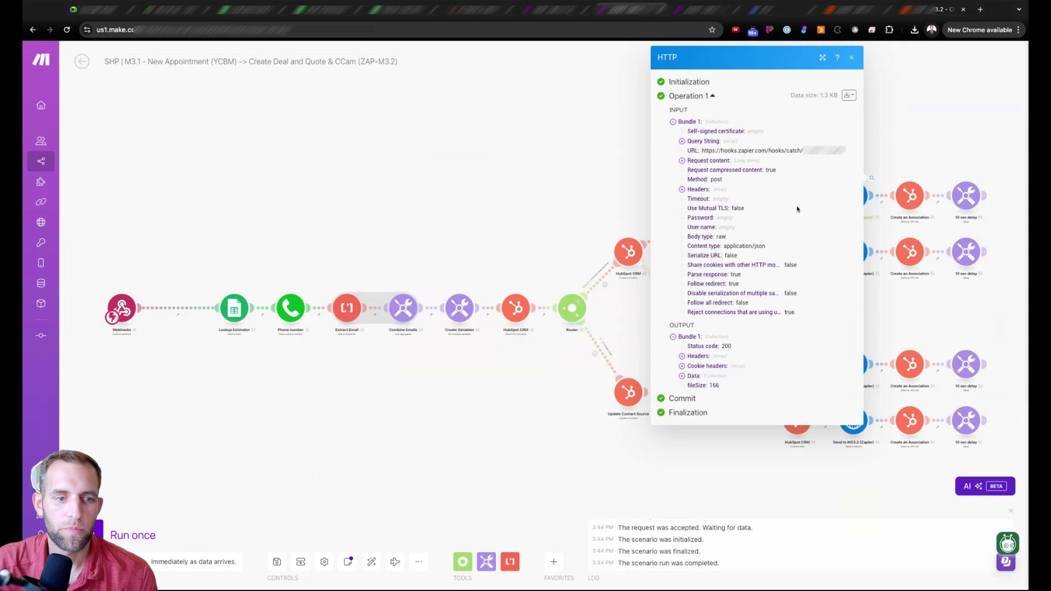
pyautogui.click(589, 196)
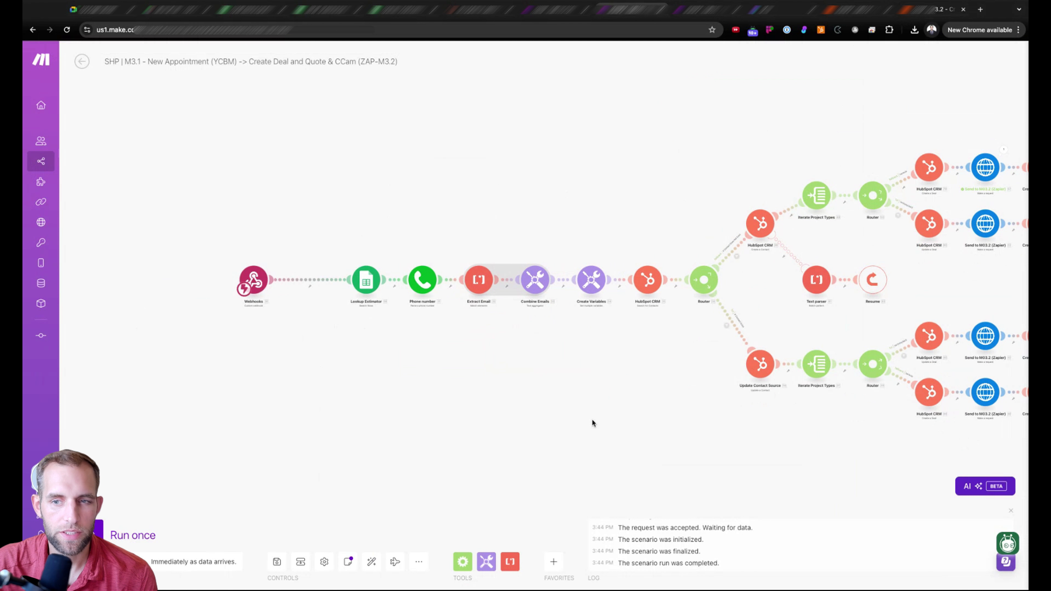
pyautogui.moveTo(592, 420); pyautogui.dragTo(524, 432)
pyautogui.scroll(-3, 333, 365)
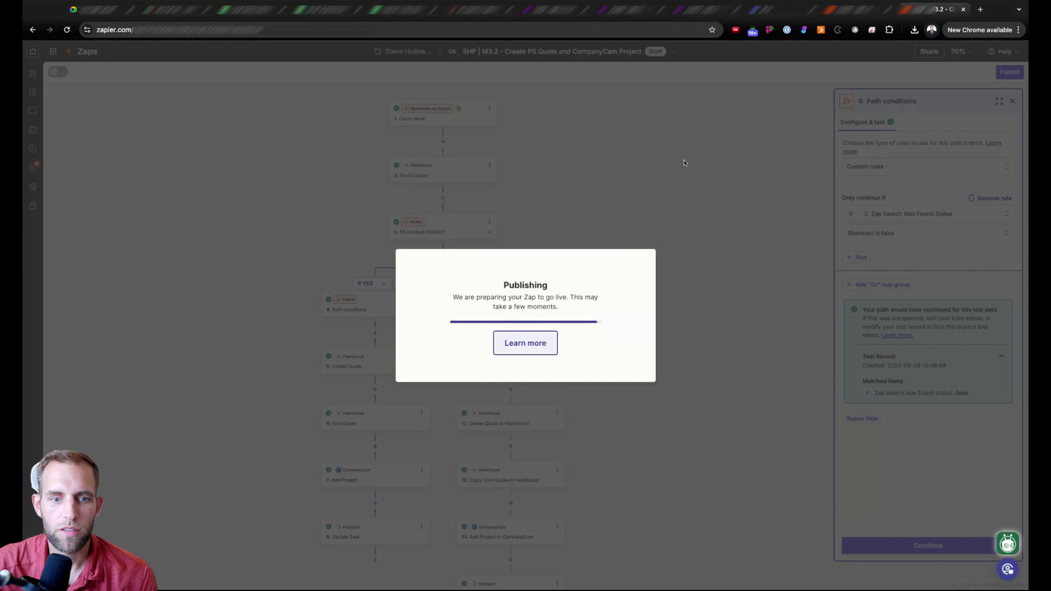
pyautogui.click(619, 9)
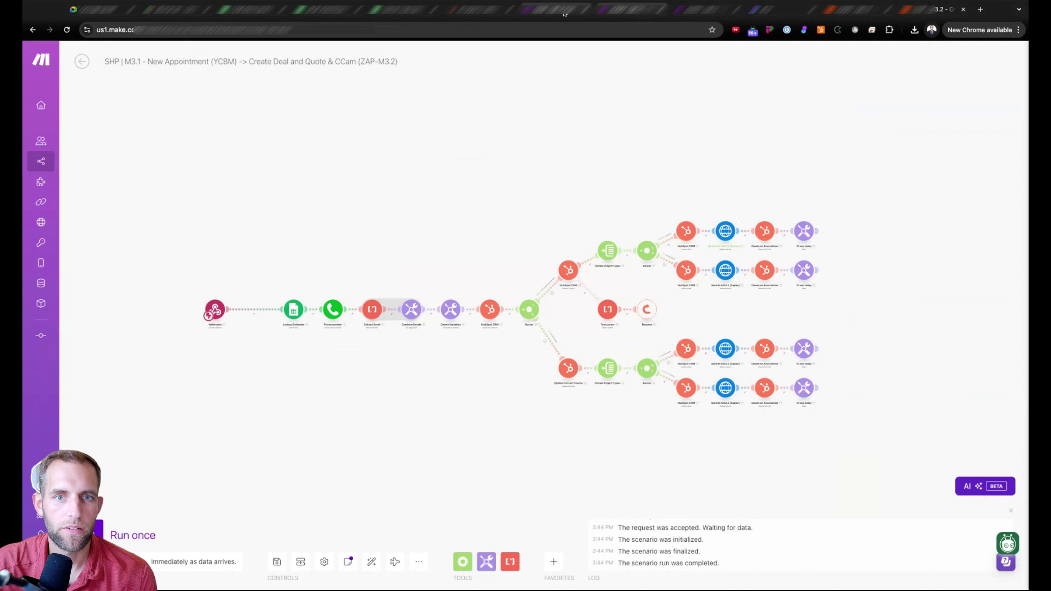
pyautogui.click(277, 561)
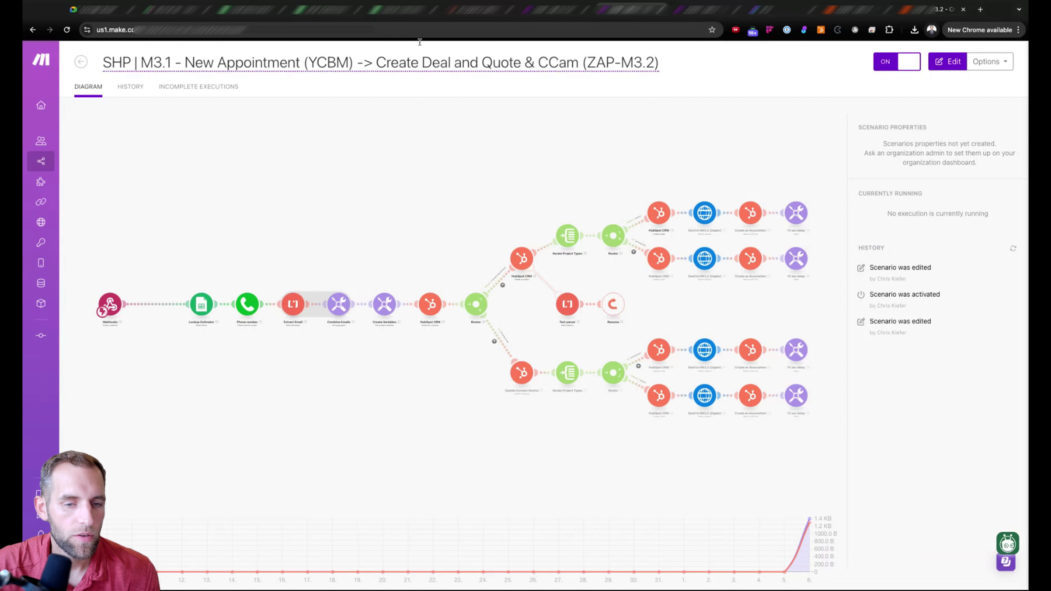
# Review the module layout of the M0.5 Set Appointment With/Without Calendar scenario
pyautogui.click(543, 7)
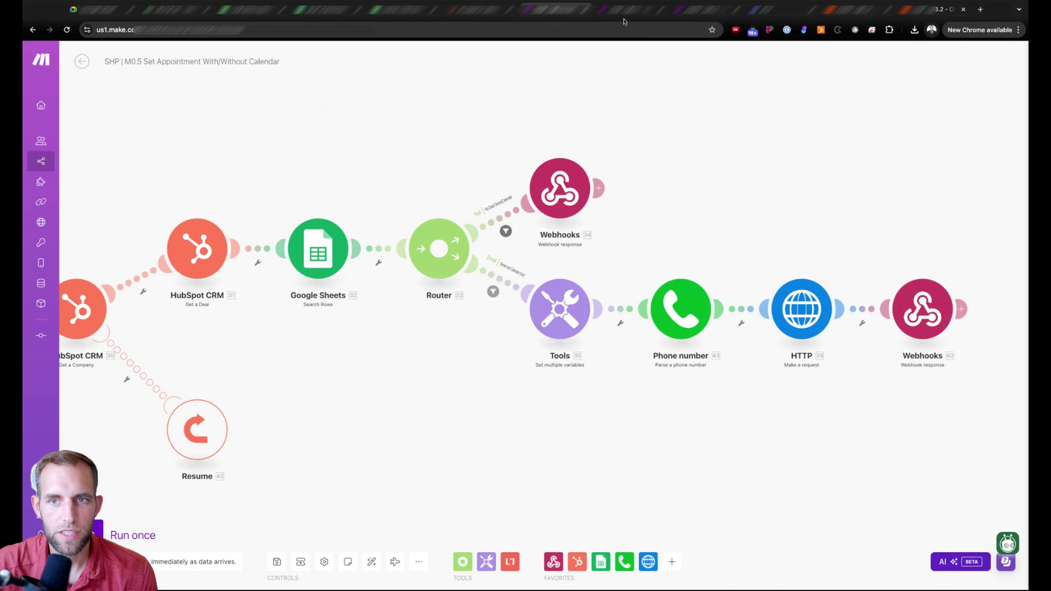
pyautogui.hscroll(-4, 728, 268)
pyautogui.scroll(-2, 729, 268)
pyautogui.hscroll(-8, 248, 352)
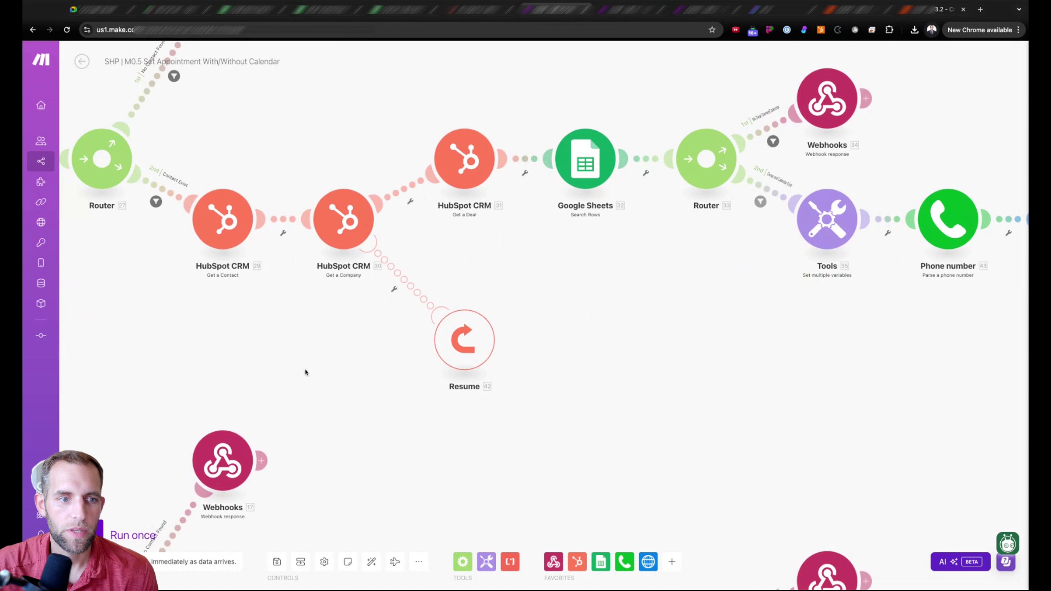
pyautogui.scroll(-5, 322, 459)
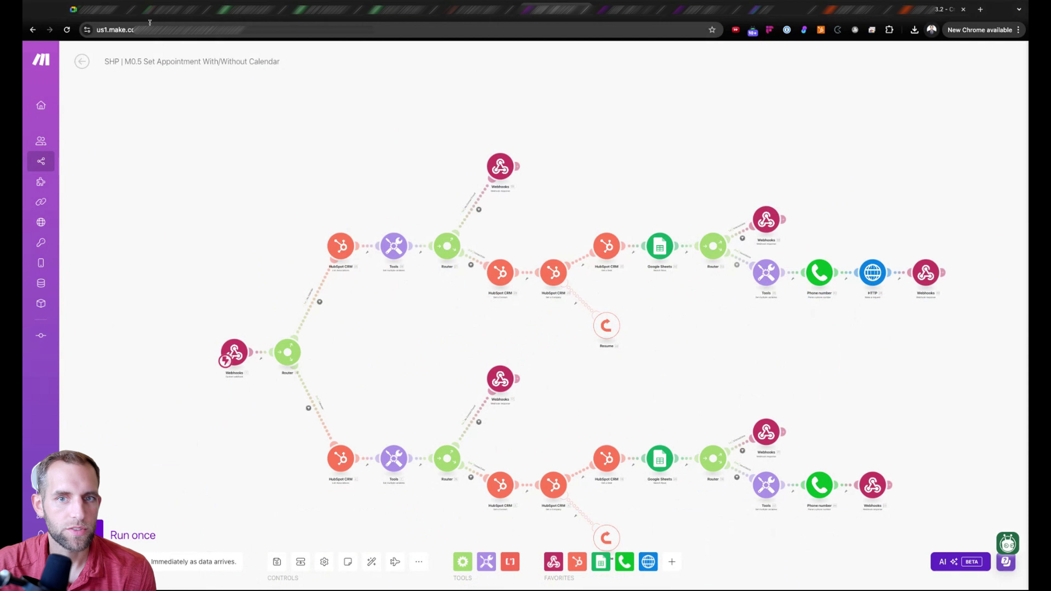
# Switch to HubSpot, search for "darth vader" and open the Darth Vader 5/5/23 deal
pyautogui.click(480, 9)
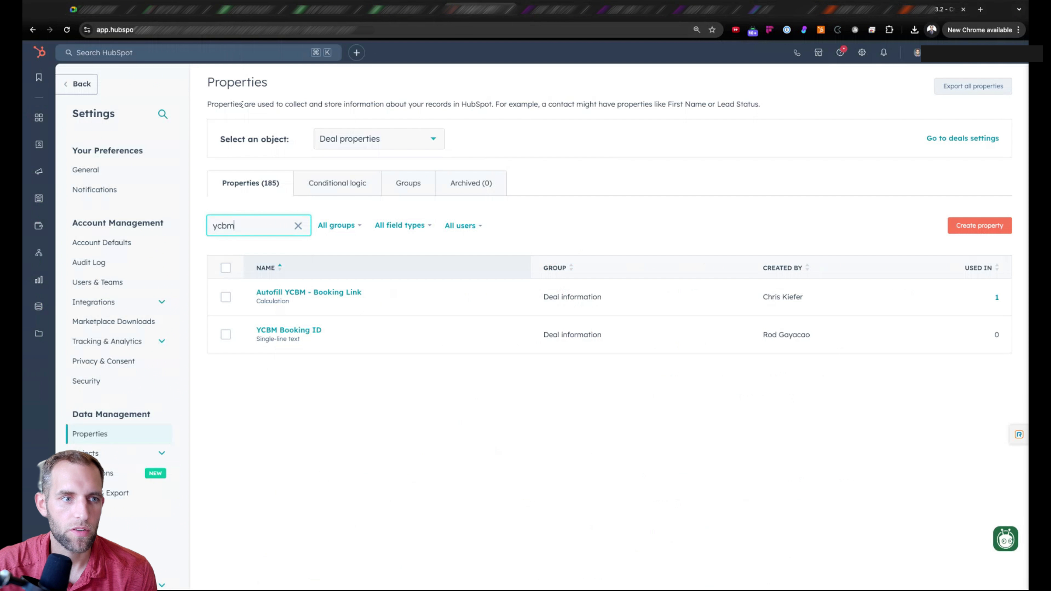
pyautogui.click(166, 53)
pyautogui.write('darth vader')
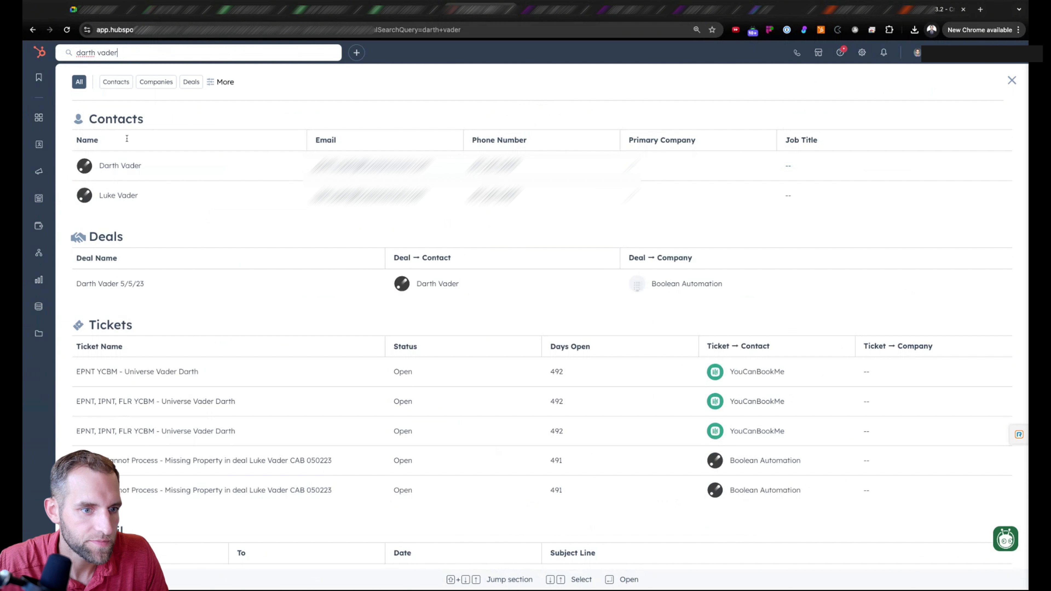
pyautogui.click(246, 284)
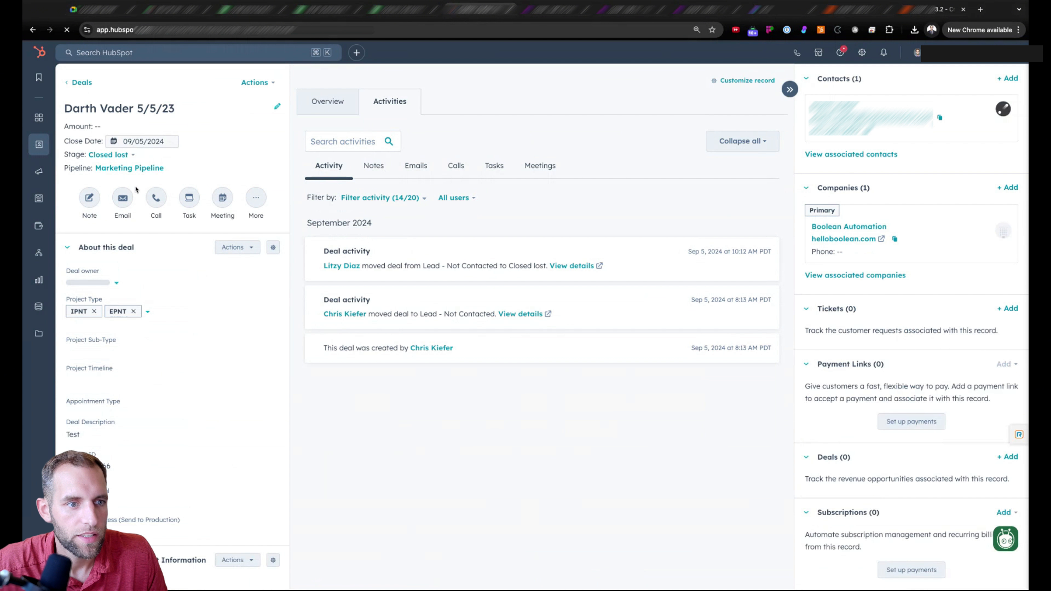
# Choose a different pipeline stage for the Darth Vader 5/5/23 test deal
pyautogui.click(110, 155)
pyautogui.scroll(1, 136, 235)
pyautogui.click(132, 215)
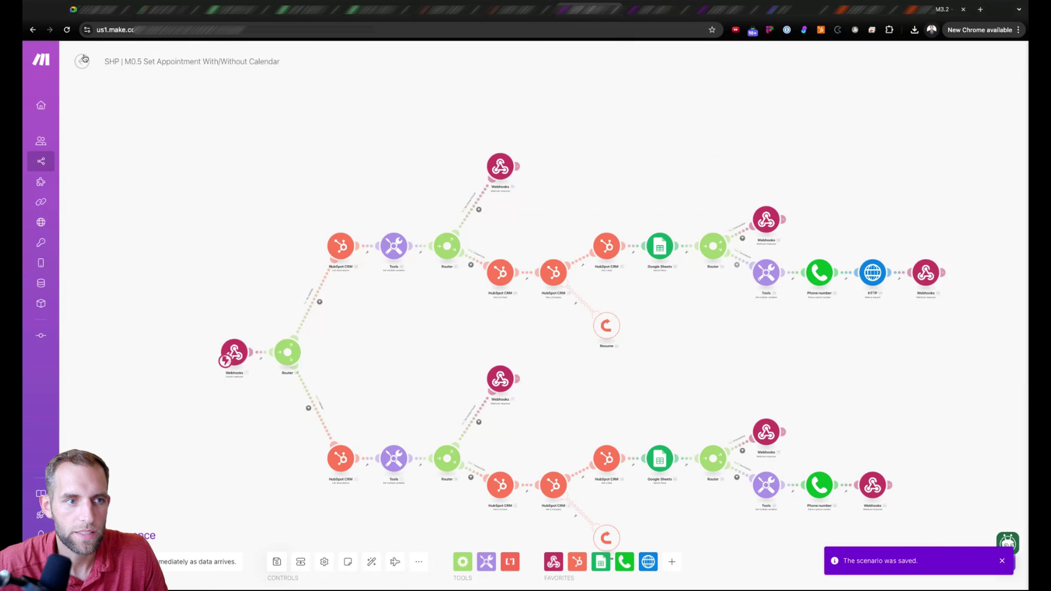
# Leave the M0.5 scenario editor, switch to HubSpot and open the Darth Vader deal's "No Calendar Event Needed -> Move to Sales Pipeline" link
pyautogui.click(82, 61)
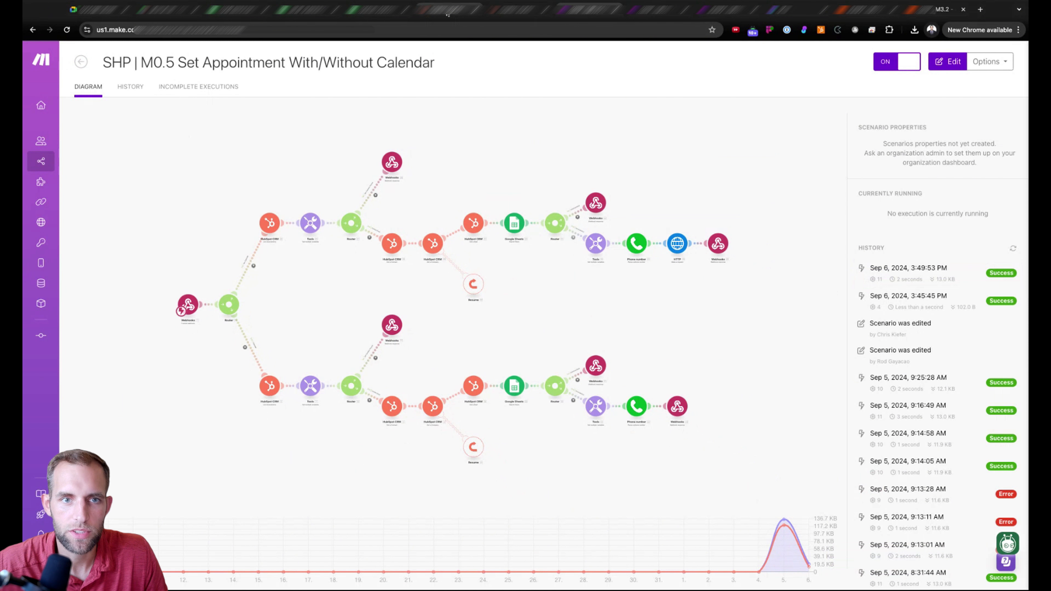
pyautogui.click(513, 12)
pyautogui.scroll(-9, 152, 310)
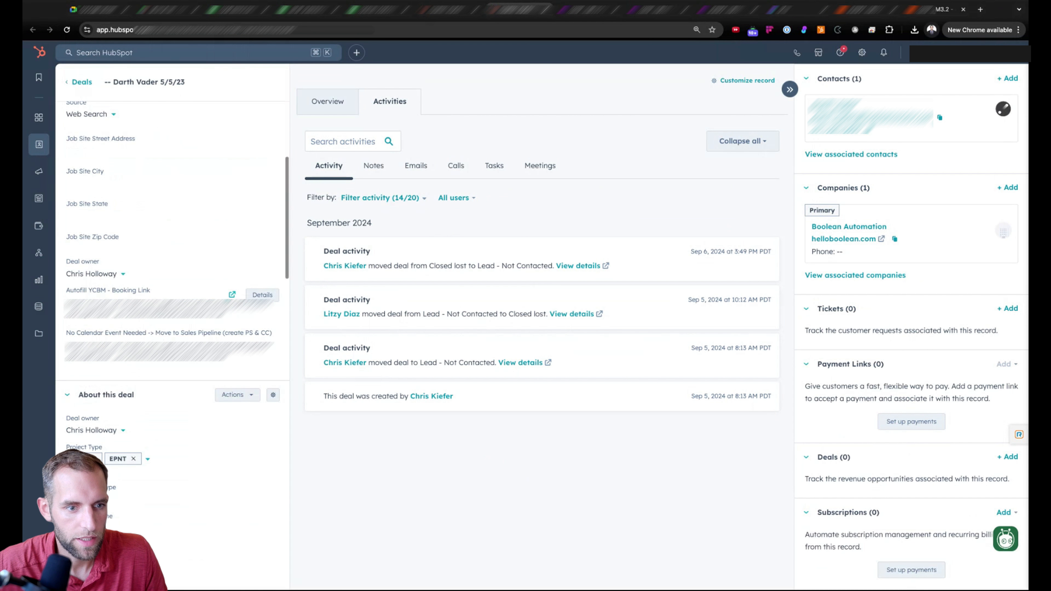
pyautogui.click(232, 343)
# Inspect the lower-branch HubSpot CRM module's run output in Make's M3.1 scenario and search HubSpot's deal properties for "gender" and "referral"
pyautogui.click(670, 10)
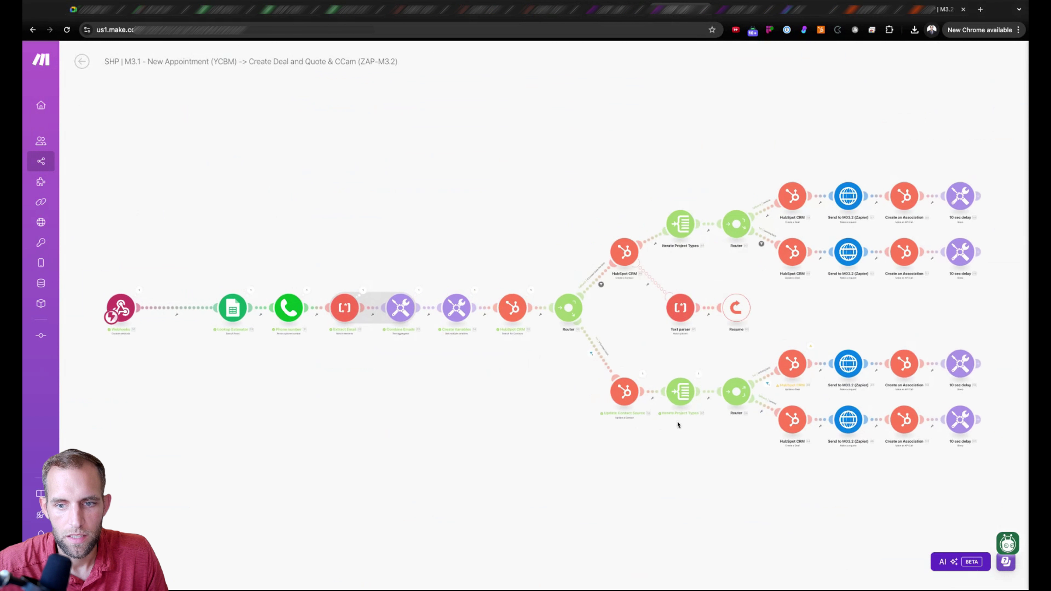
pyautogui.click(815, 347)
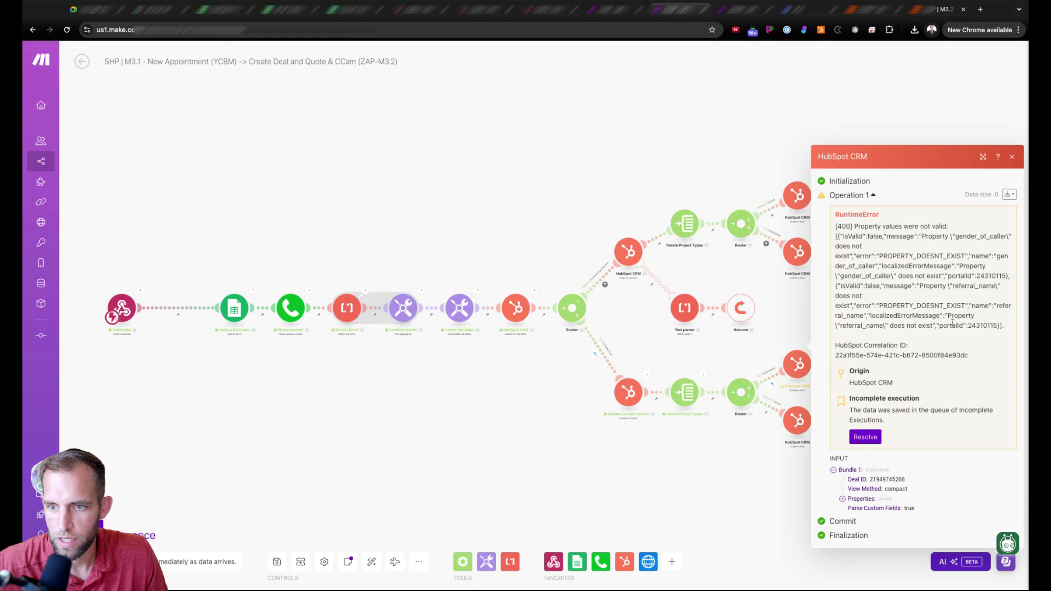
pyautogui.click(486, 10)
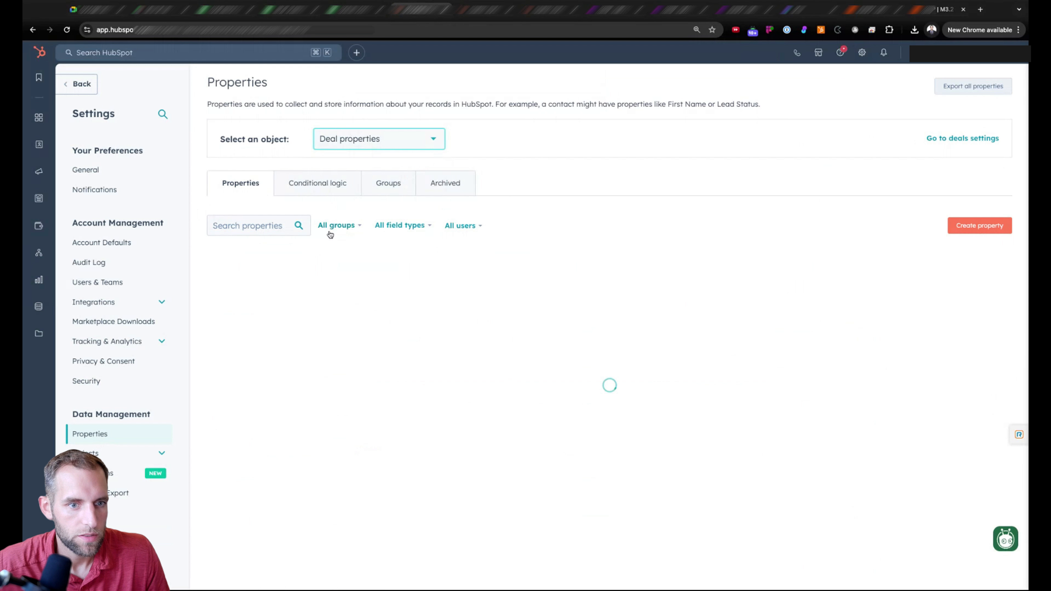
pyautogui.write('gender')
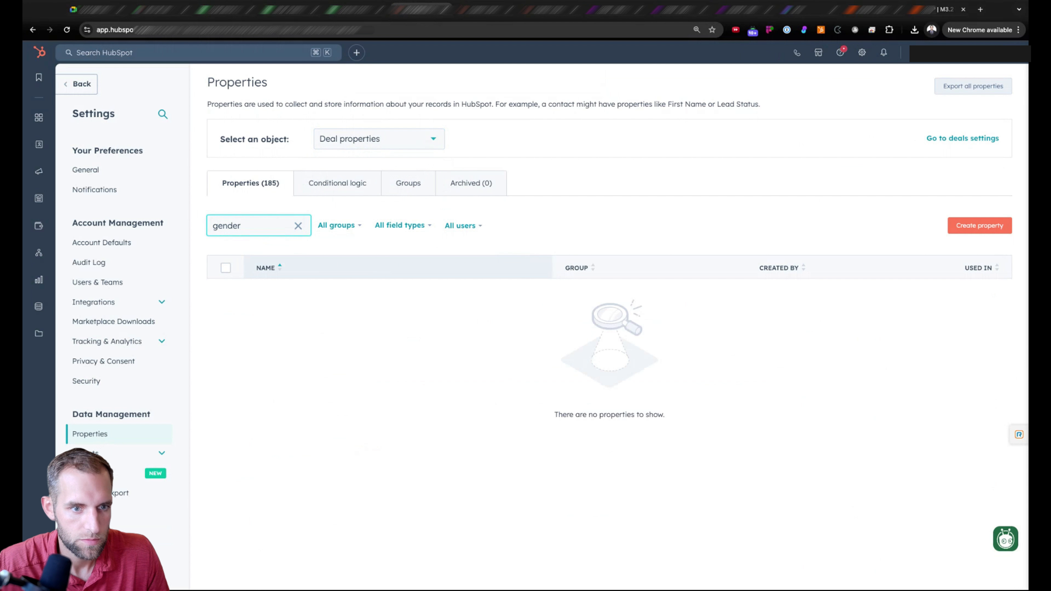
pyautogui.press('super+a')
pyautogui.write('refe')
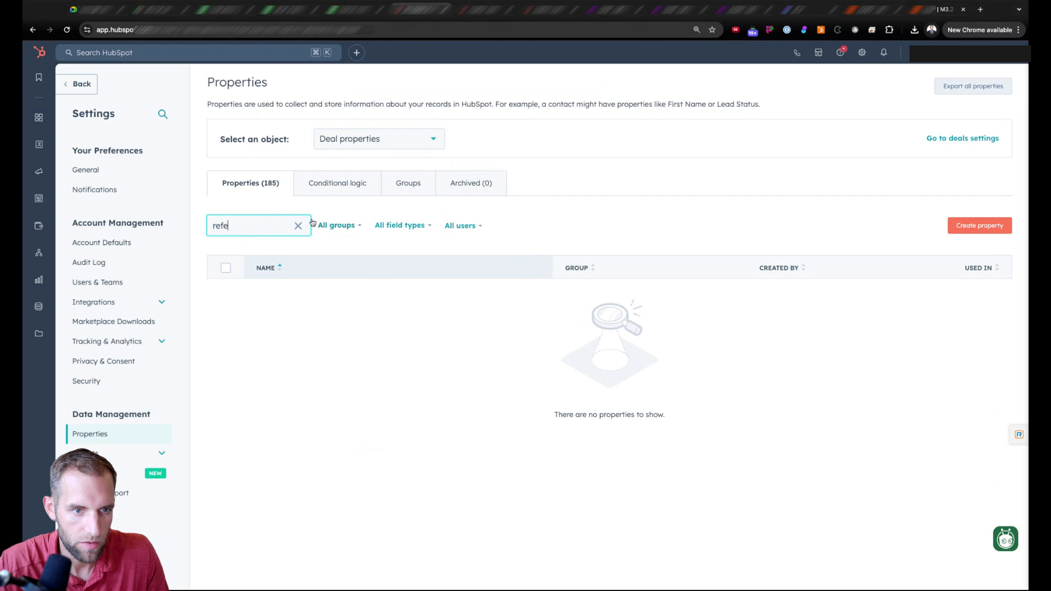
pyautogui.write('rral')
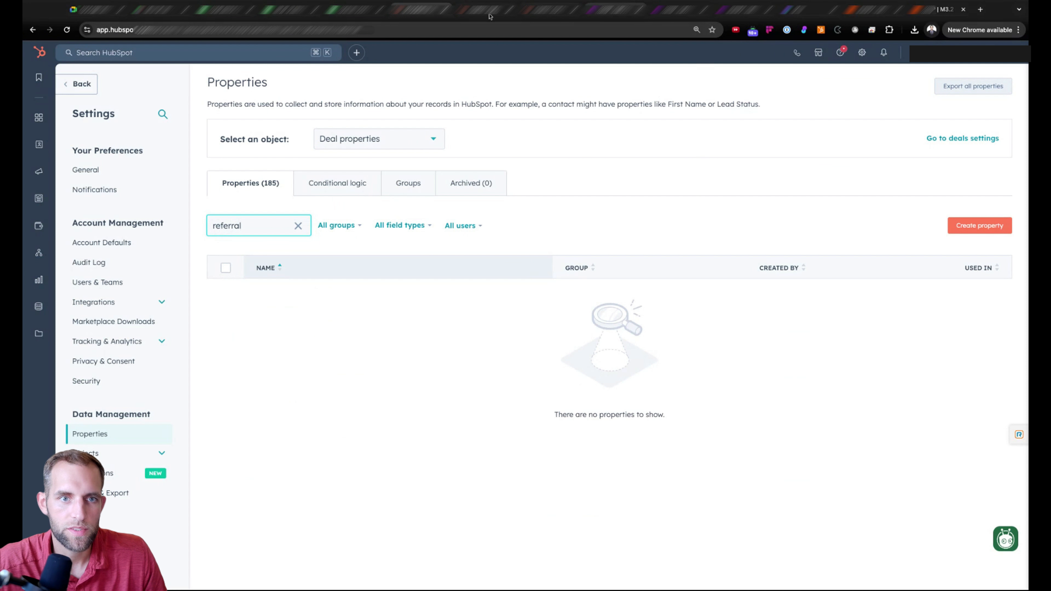
# Return to the M3.1 scenario in Make and remove the Gender of Caller and Referral Name properties from the uppermost HubSpot CRM deal module
pyautogui.click(616, 9)
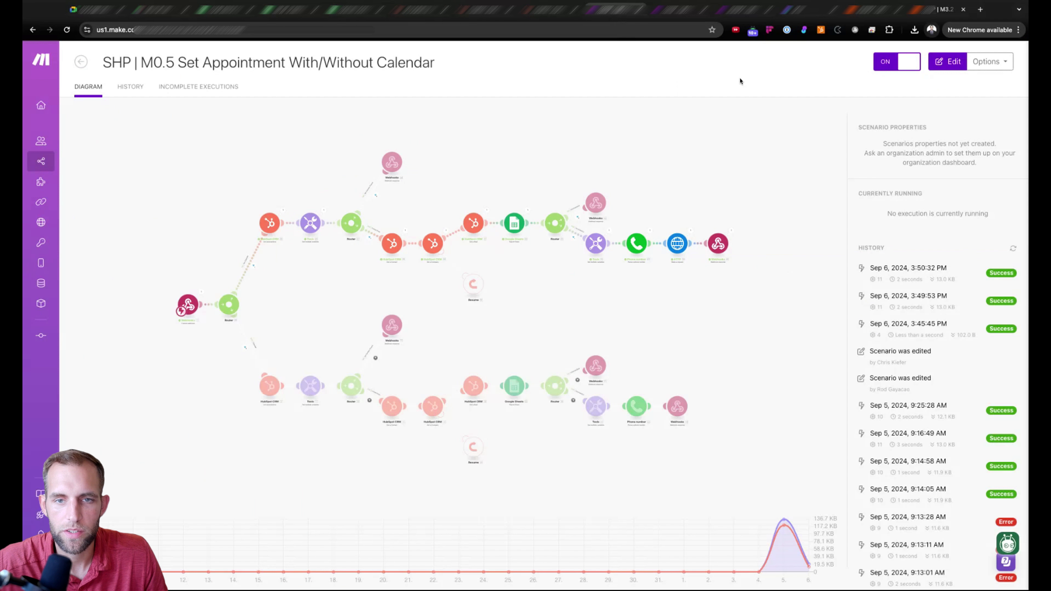
pyautogui.click(679, 9)
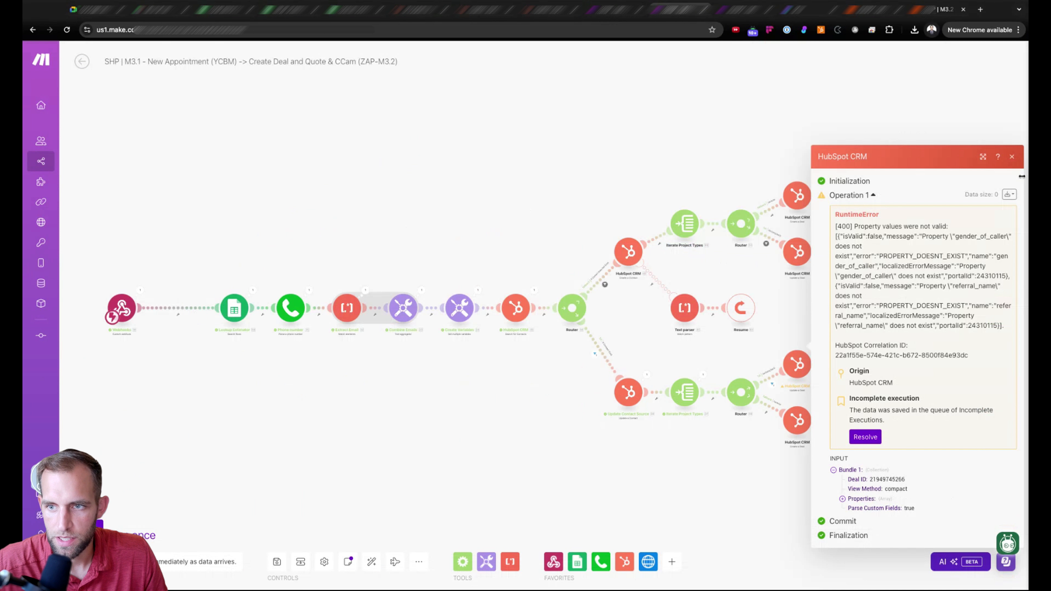
pyautogui.click(1013, 157)
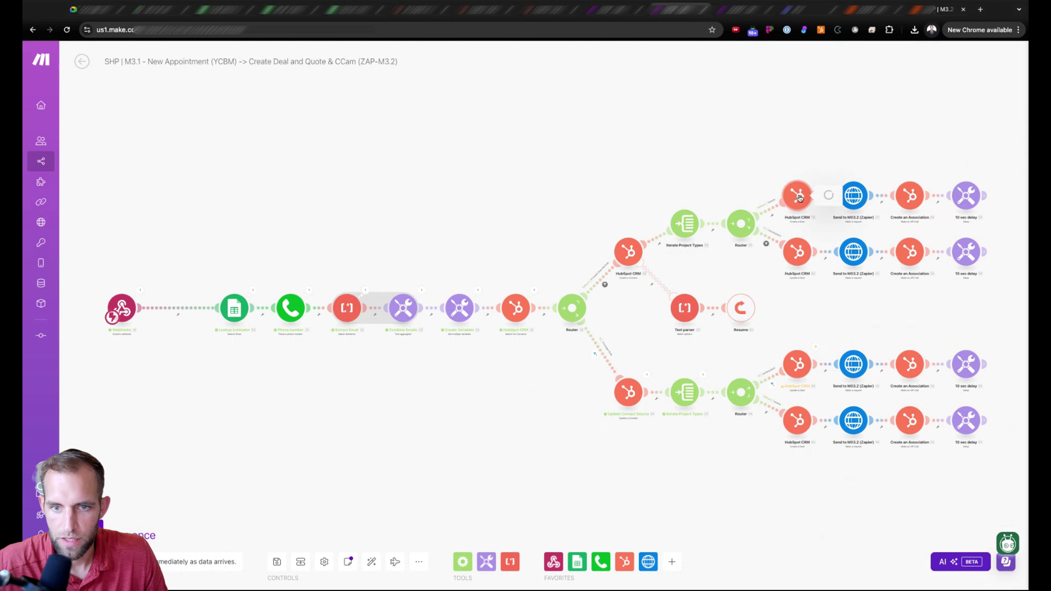
pyautogui.click(801, 186)
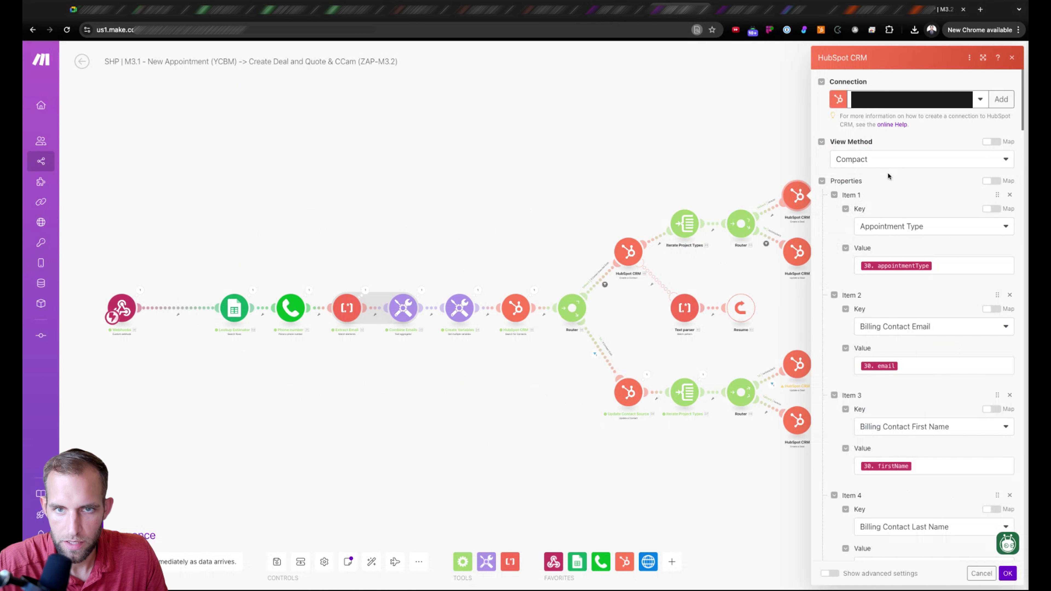
pyautogui.scroll(-20, 888, 176)
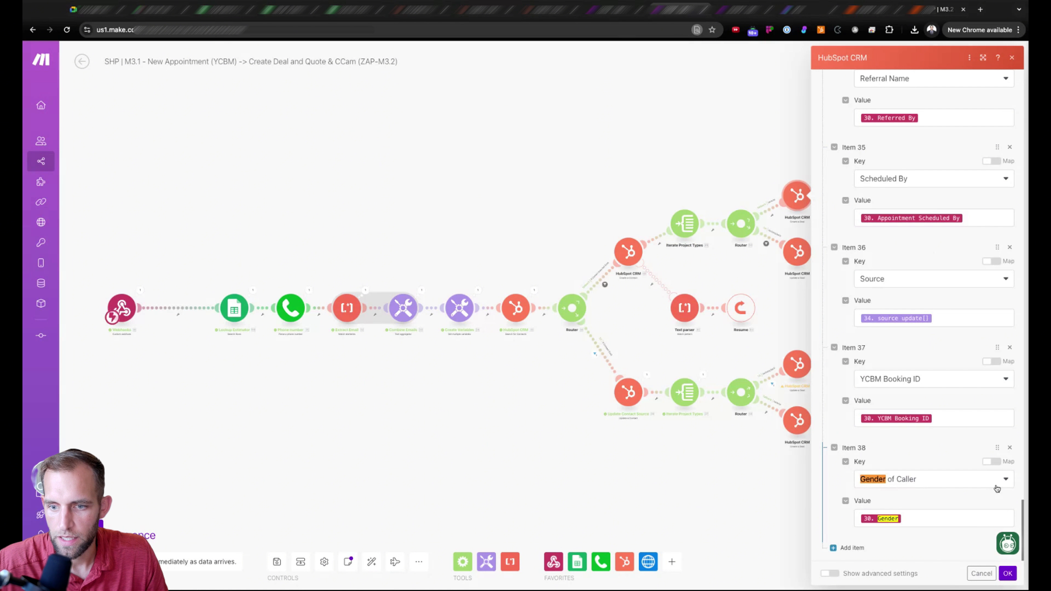
pyautogui.click(1011, 448)
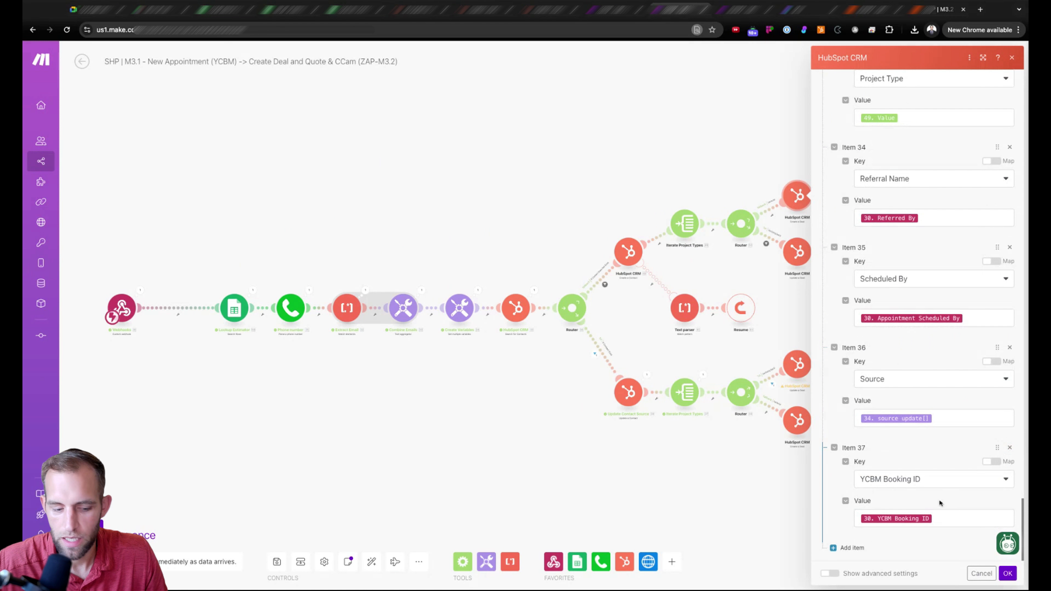
pyautogui.click(1010, 147)
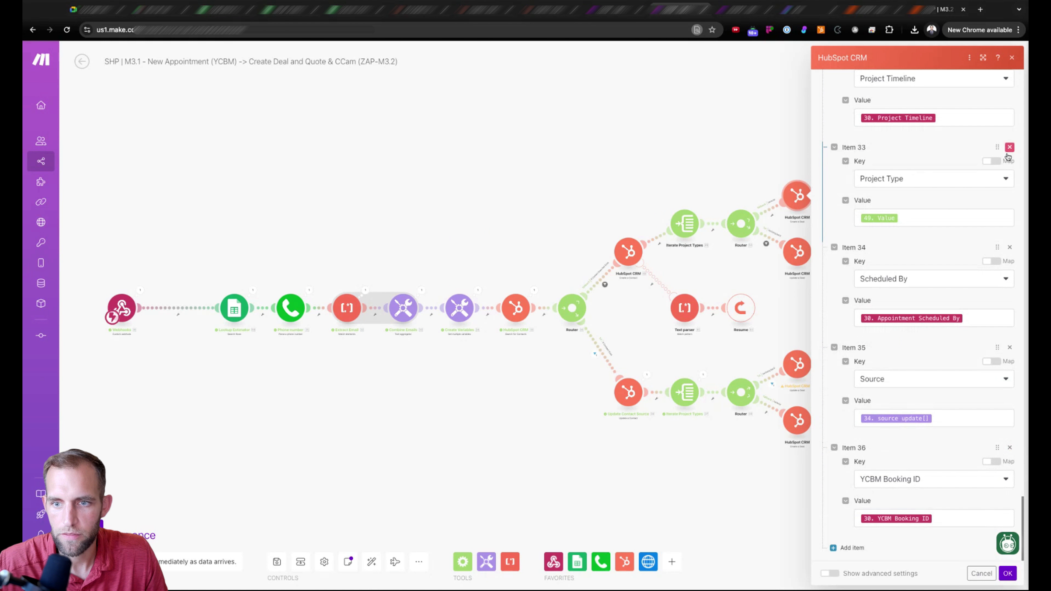
pyautogui.click(1009, 574)
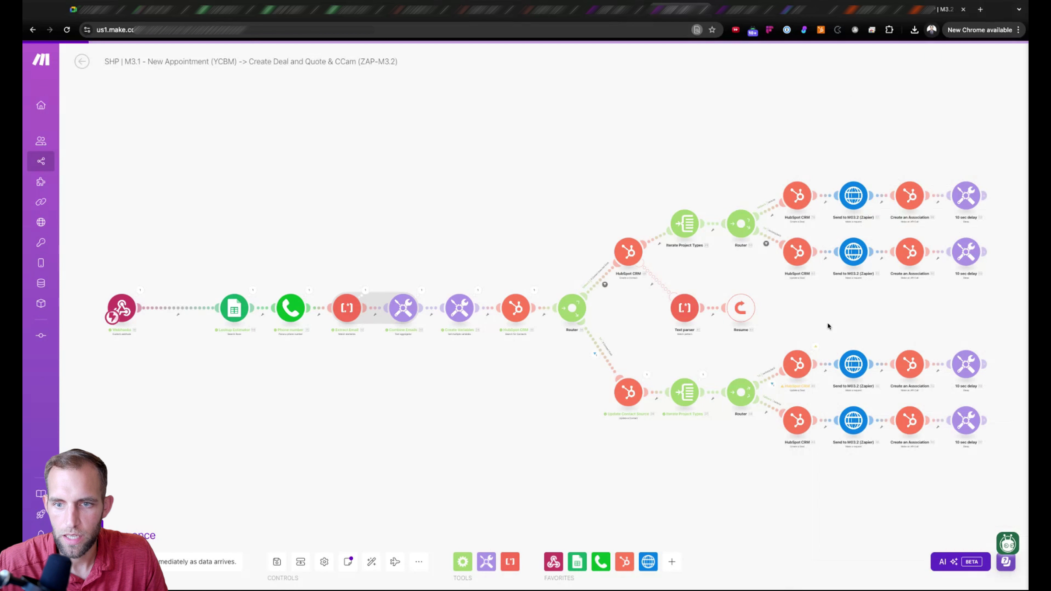
# Remove the Gender of Caller and Referral Name properties from the lowest branch's HubSpot CRM deal module, and save and exit the scenario
pyautogui.click(799, 253)
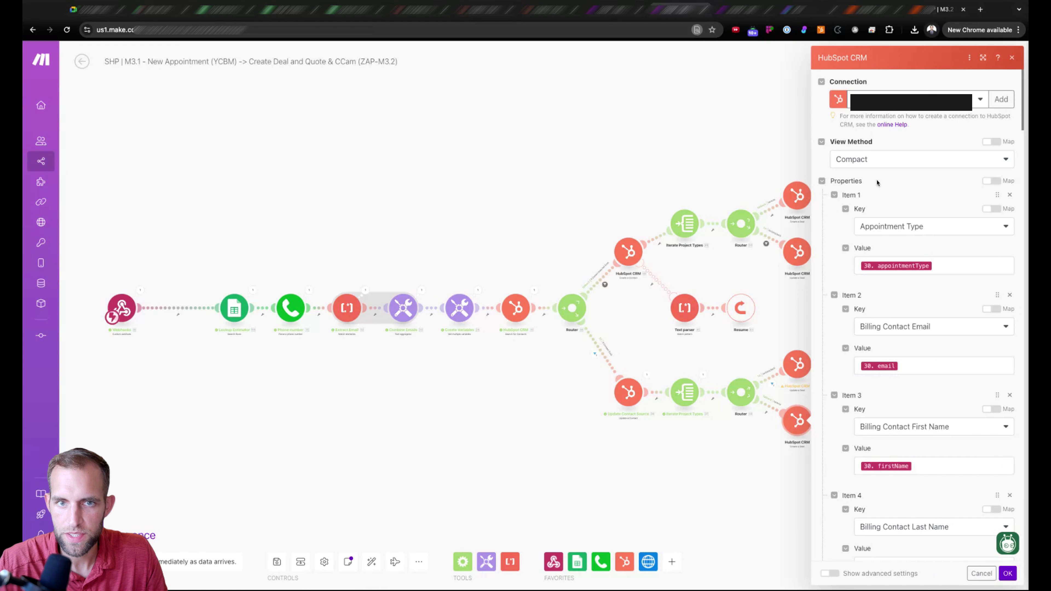
pyautogui.press('super+f')
pyautogui.write('gend')
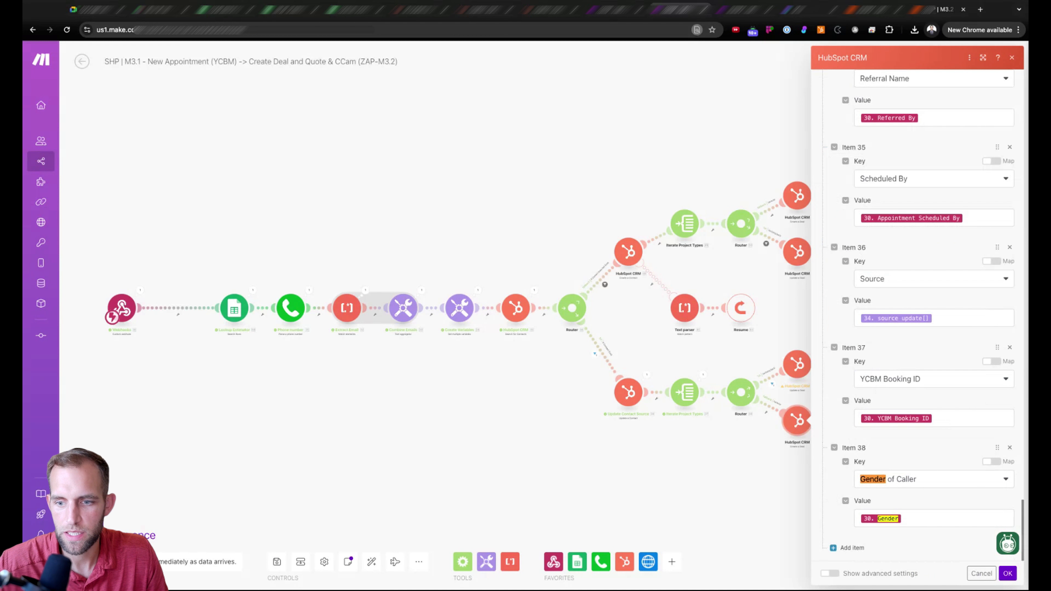
pyautogui.click(1010, 448)
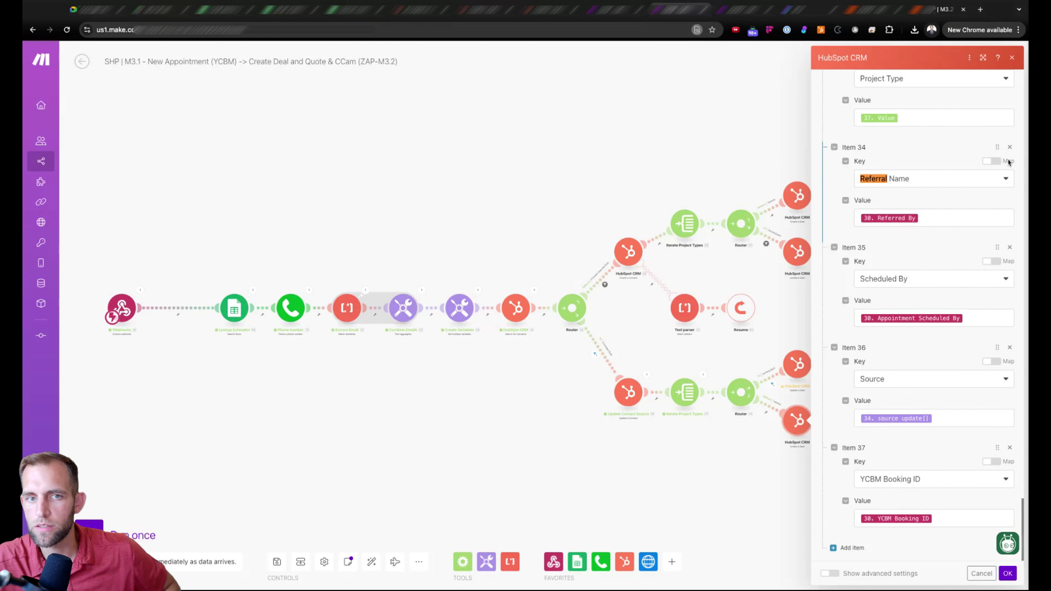
pyautogui.click(1010, 147)
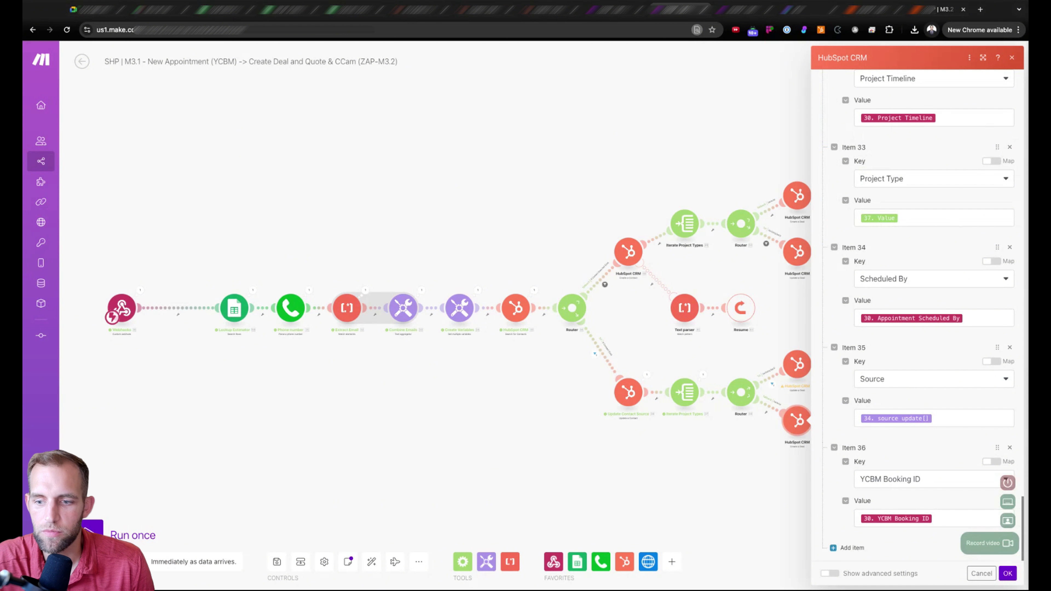
pyautogui.click(1008, 574)
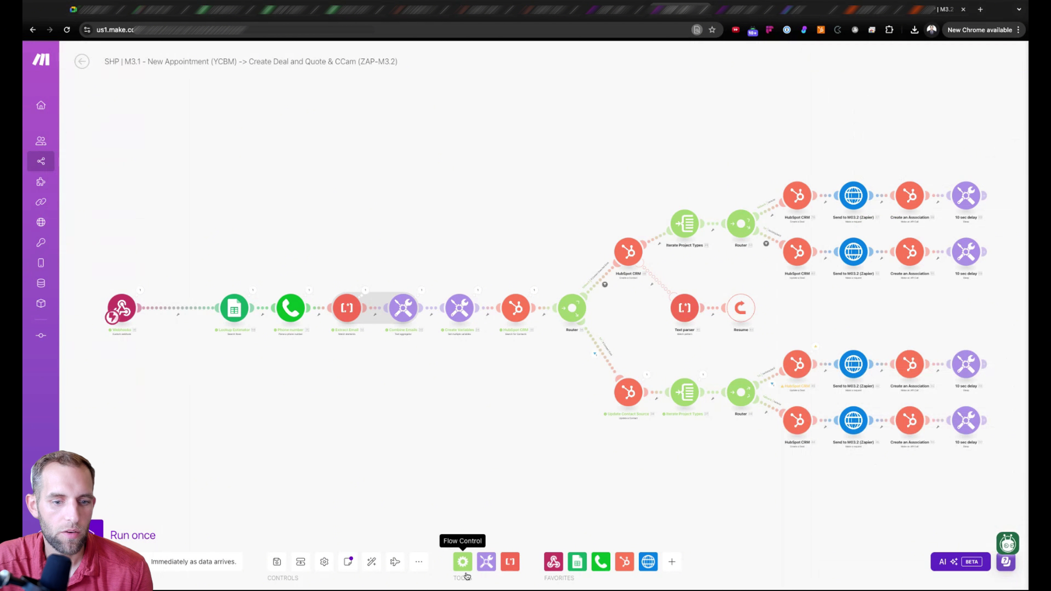
pyautogui.click(275, 562)
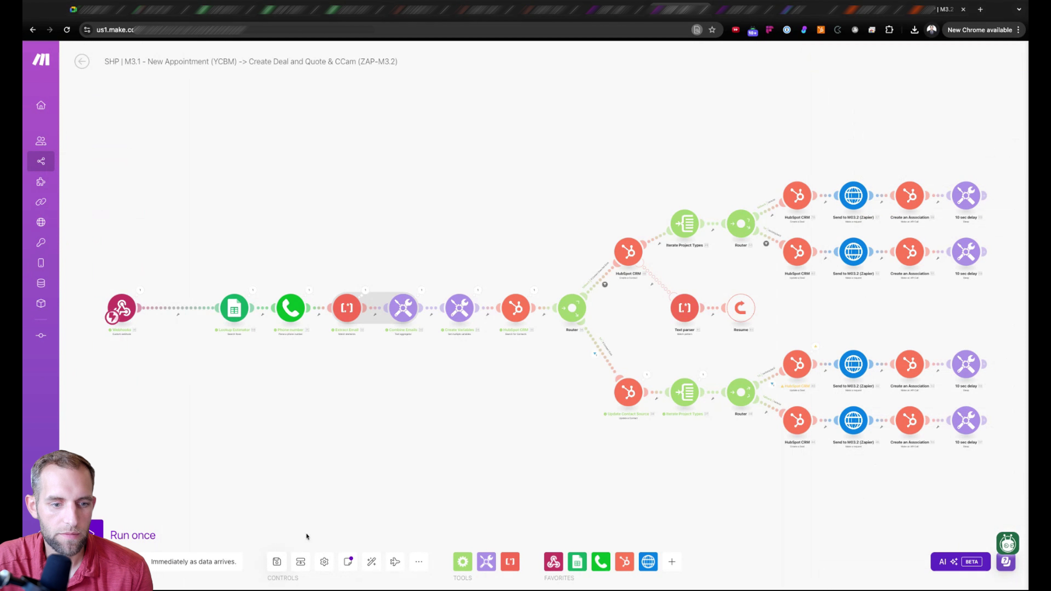
pyautogui.click(82, 62)
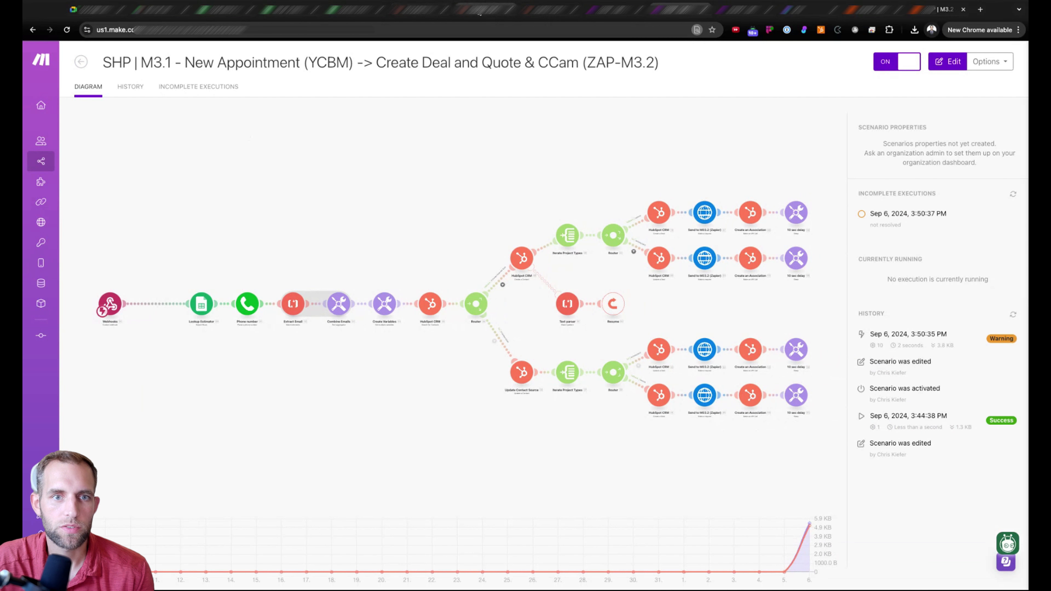
# Switch to HubSpot, reload the Darth Vader deal and open its "No Calendar Event Needed -> Move to Sales Pipeline" link again
pyautogui.click(482, 10)
pyautogui.scroll(10, 165, 144)
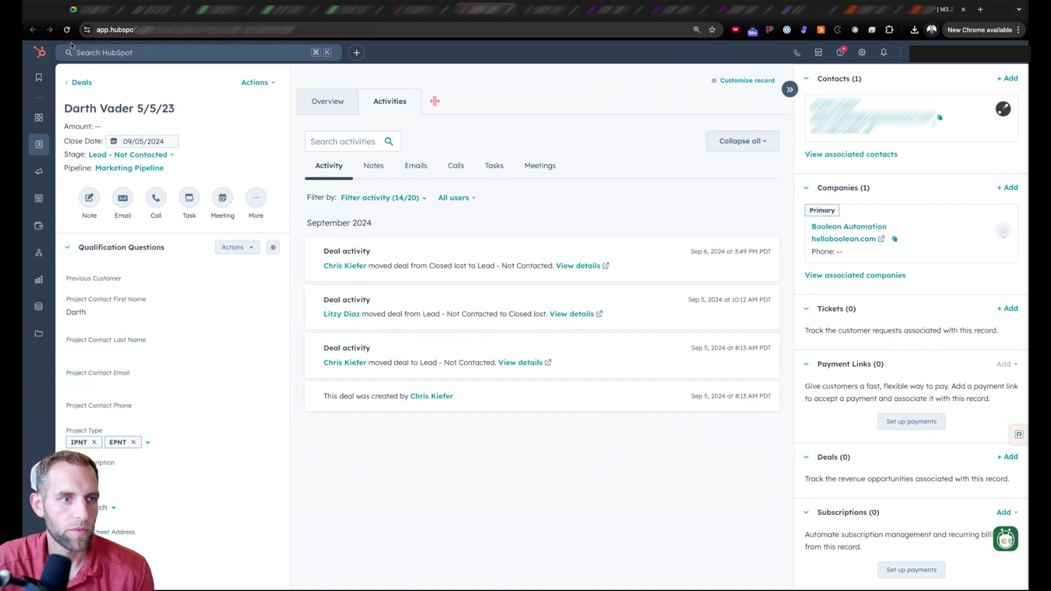
pyautogui.click(67, 32)
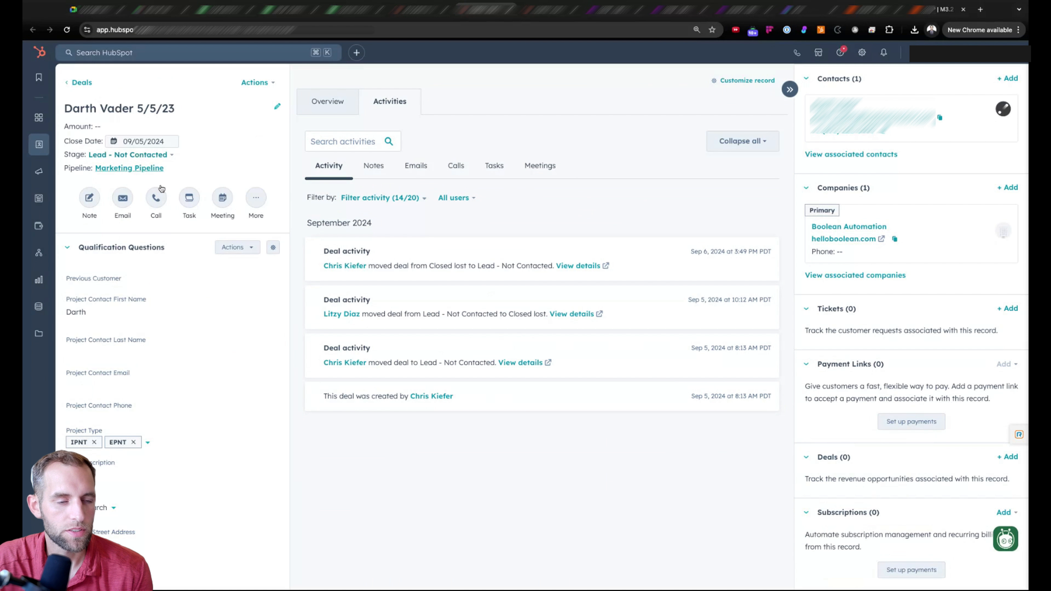
pyautogui.scroll(-5, 181, 228)
pyautogui.scroll(-4, 182, 226)
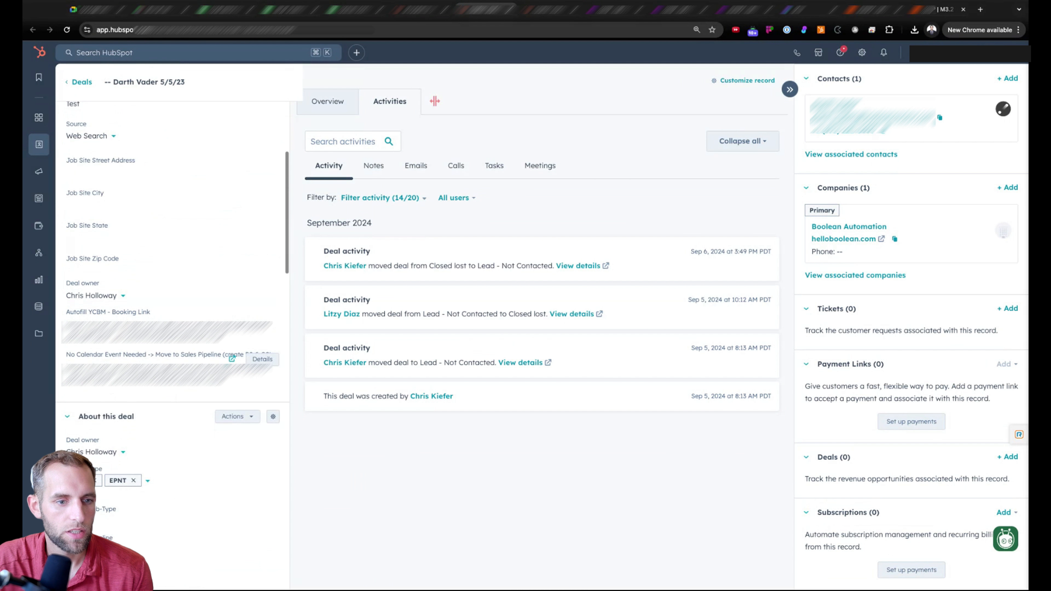
pyautogui.click(233, 360)
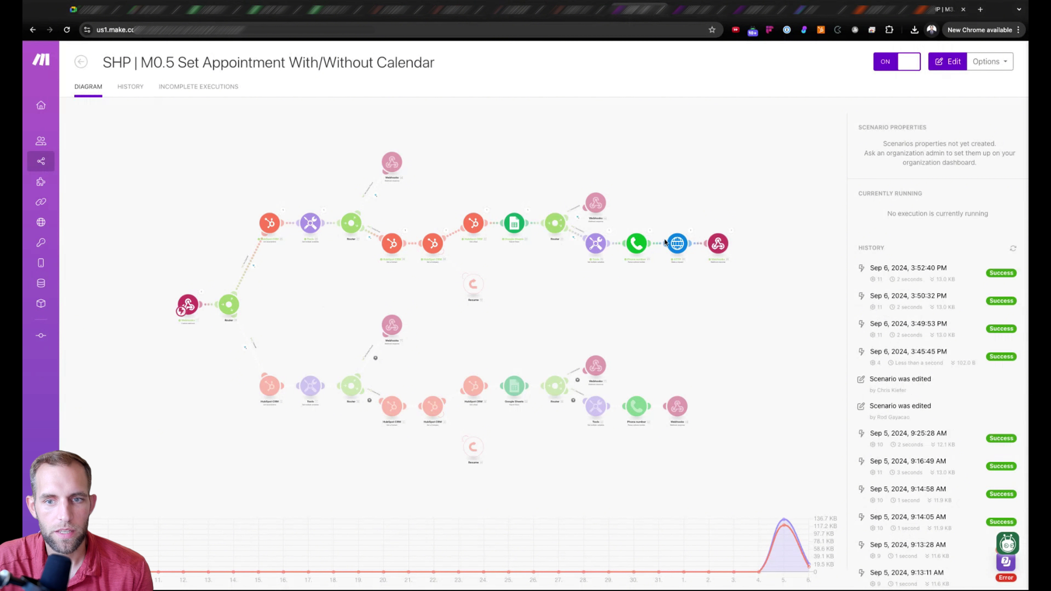
# Check the M3.1 run in Make, and open the M3.2 zap run in Zapier to read the Update Deal step's full error
pyautogui.click(689, 12)
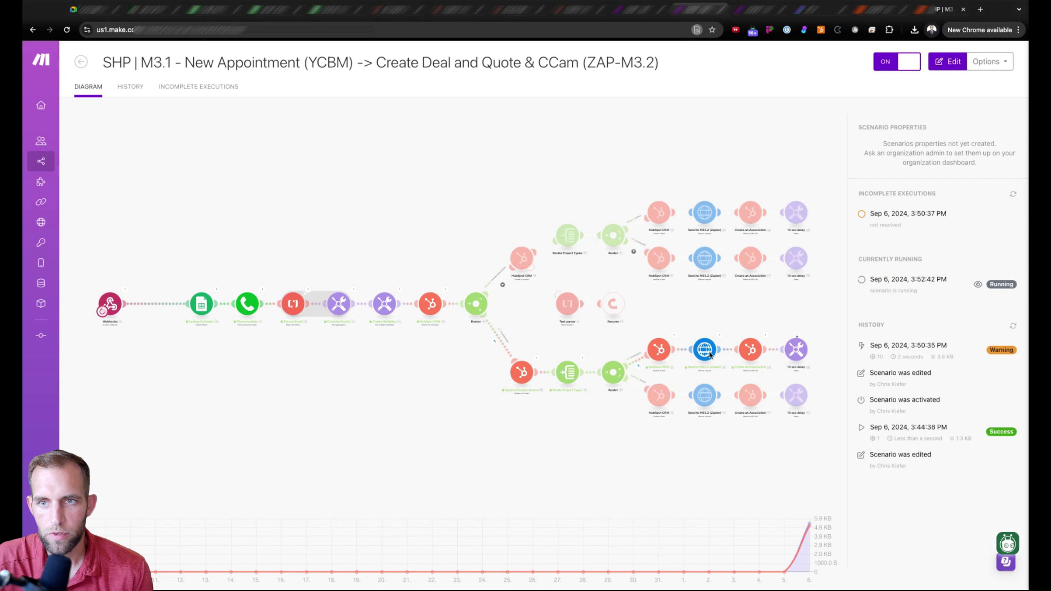
pyautogui.click(946, 9)
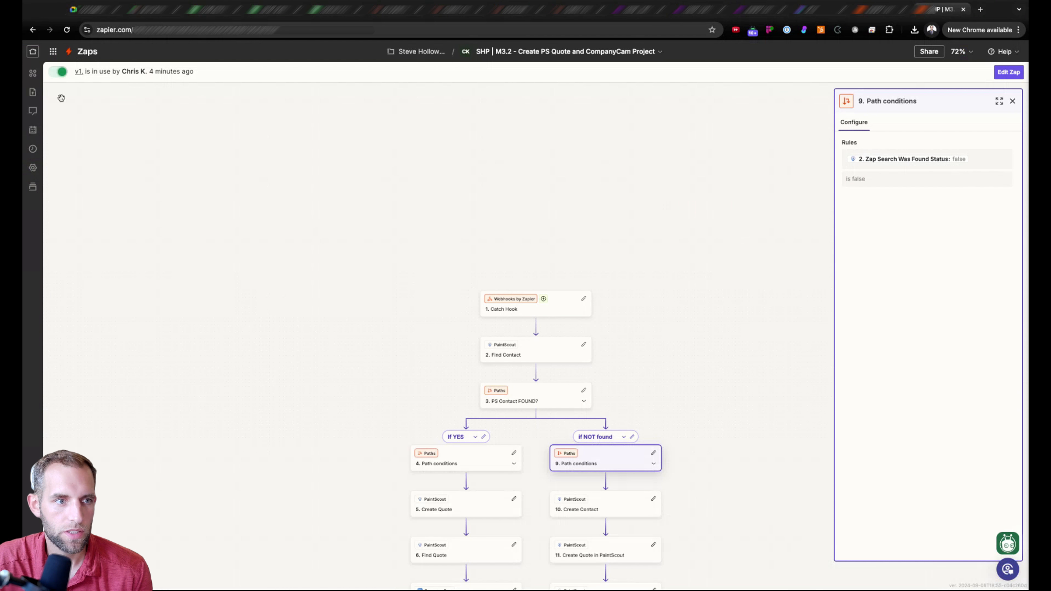
pyautogui.click(33, 149)
pyautogui.click(486, 163)
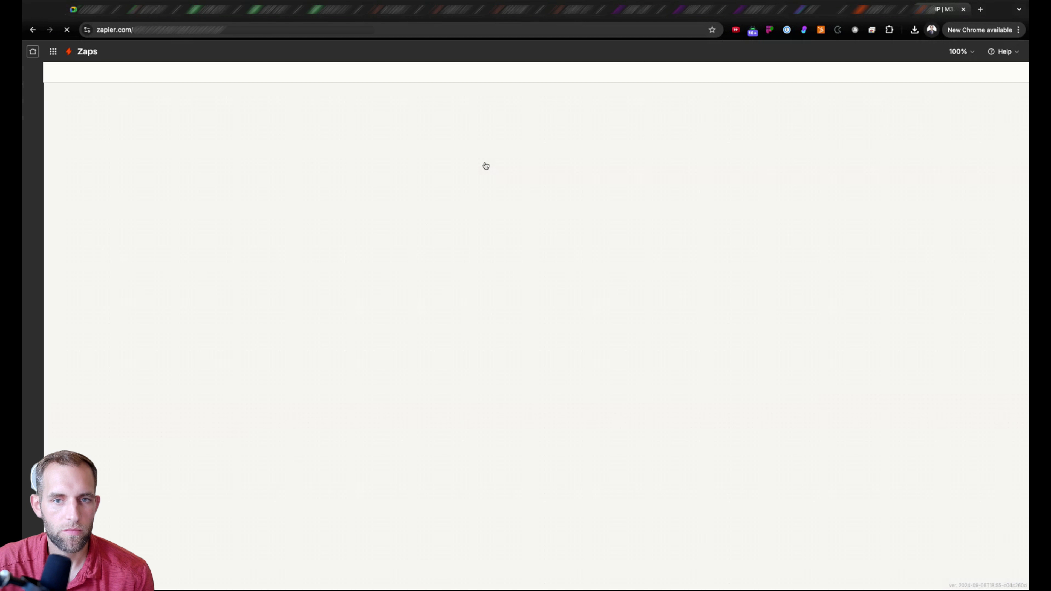
pyautogui.click(125, 320)
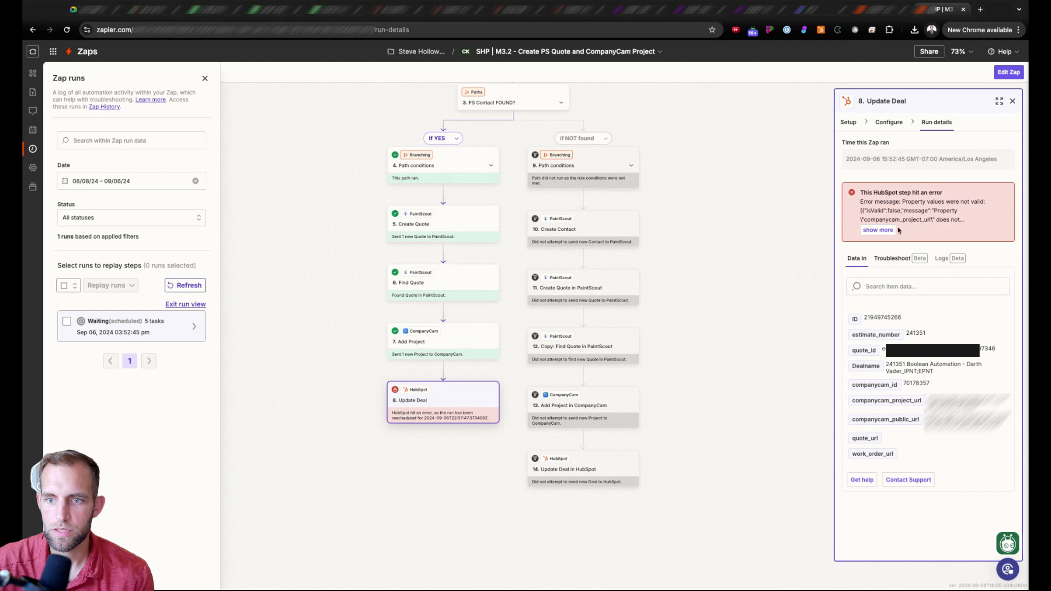
pyautogui.click(878, 231)
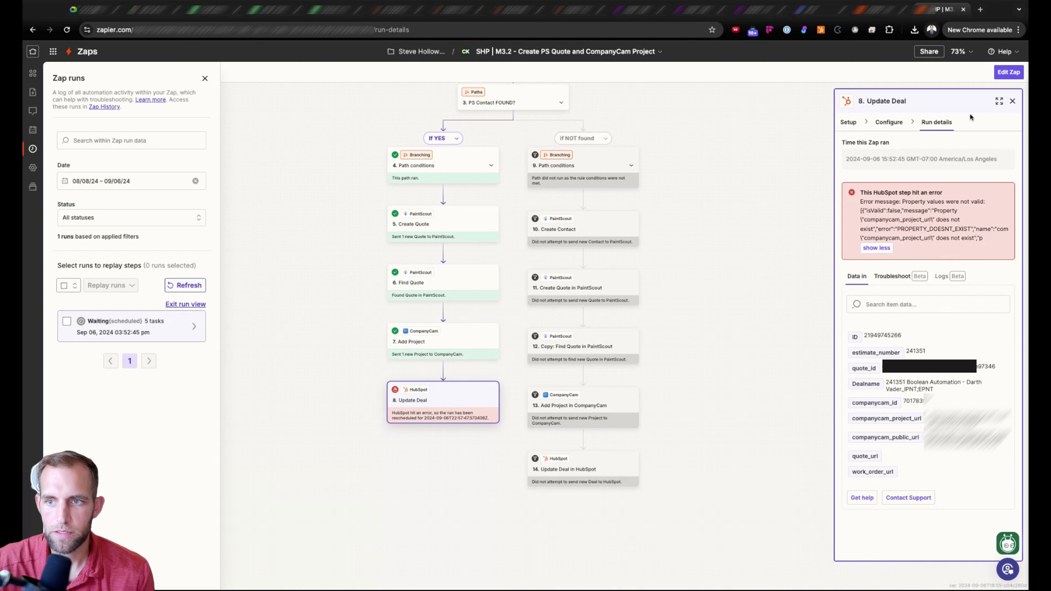
# Open the M3.2 zap for editing, and switch to HubSpot to search the deal properties for "companycam"
pyautogui.click(1008, 72)
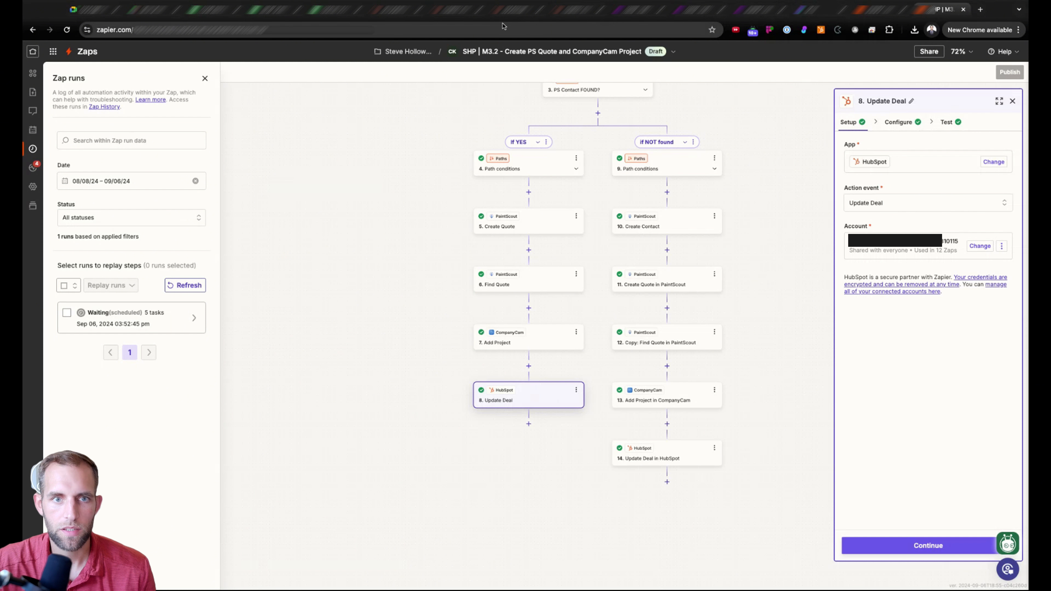
pyautogui.click(447, 12)
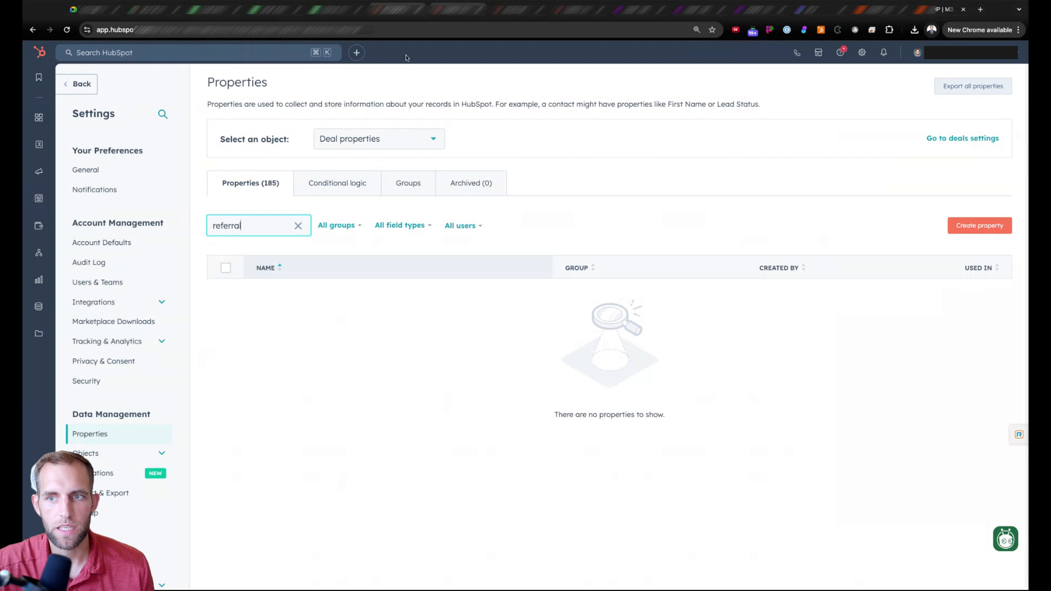
pyautogui.doubleClick(239, 225)
pyautogui.write('co')
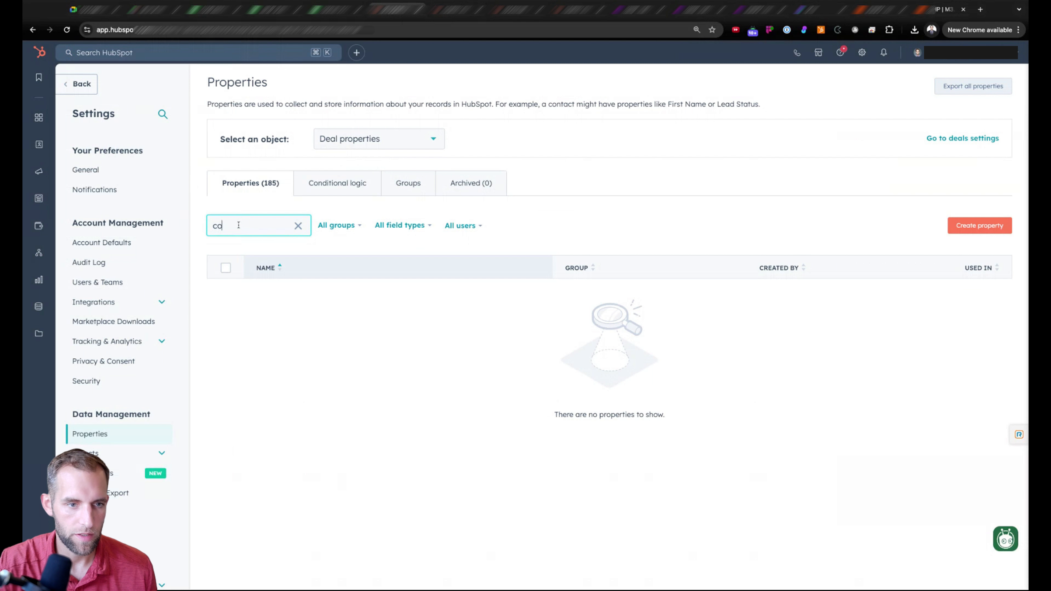
pyautogui.write('mpanycam')
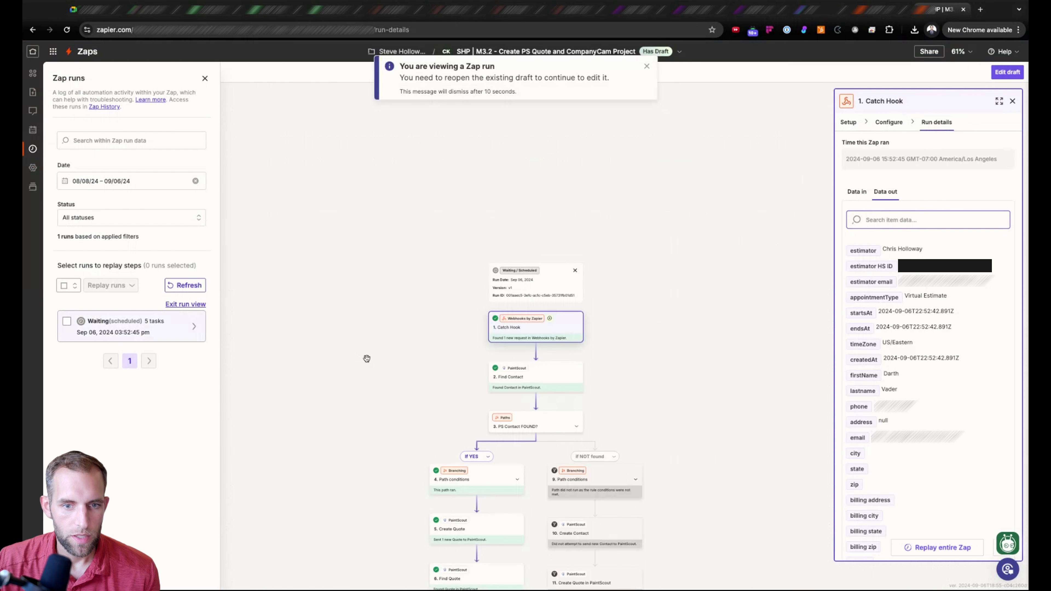
# Return to the M3.2 zap run in Zapier and copy the property name companycam_project_url from the Update Deal step's error
pyautogui.moveTo(346, 415); pyautogui.dragTo(364, 86)
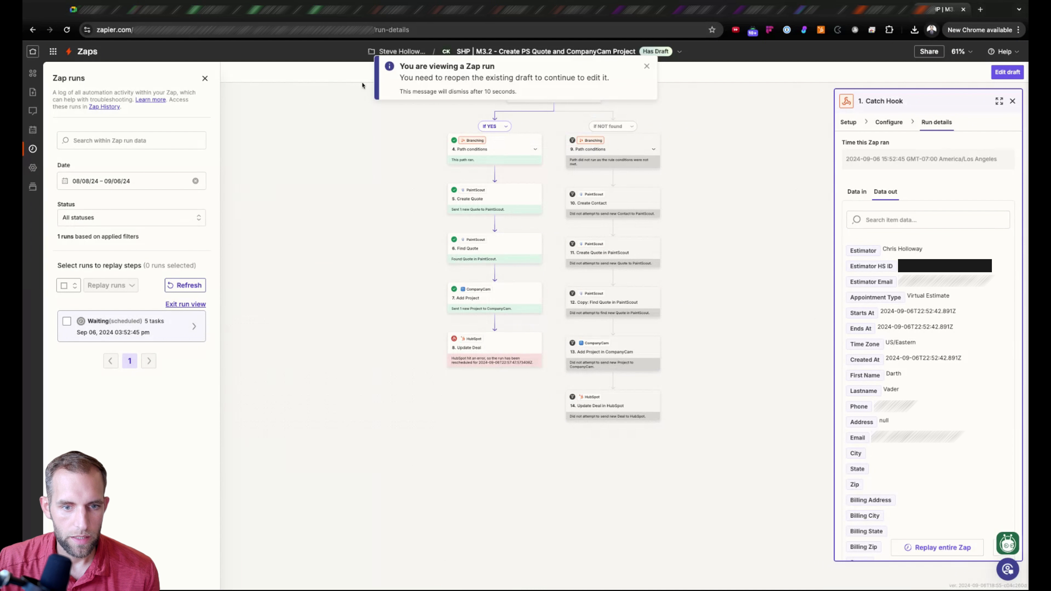
pyautogui.click(472, 342)
pyautogui.moveTo(912, 221); pyautogui.dragTo(865, 222)
pyautogui.press('super+c')
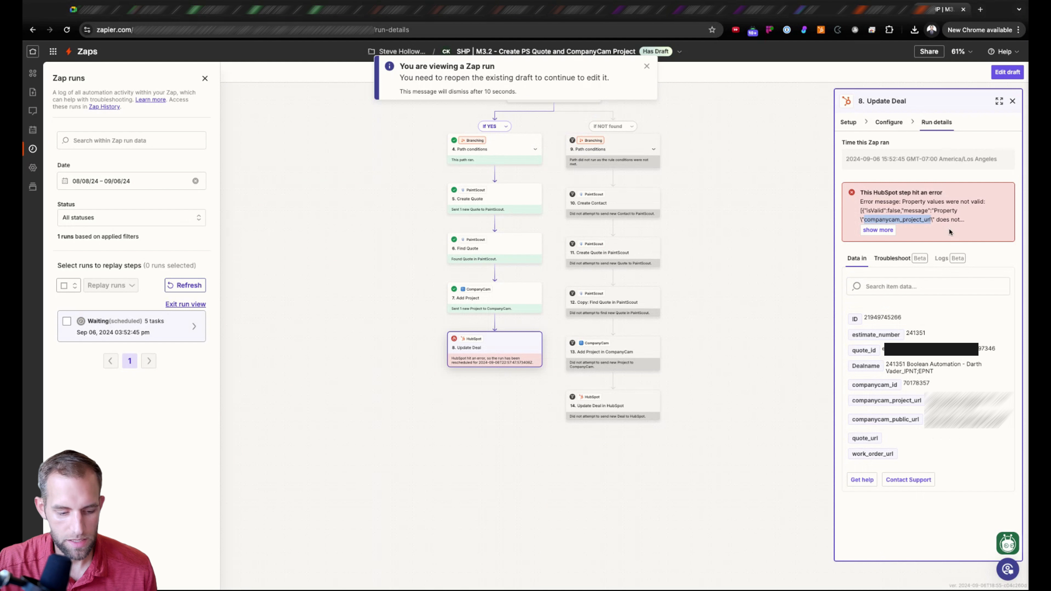
# Switch to HubSpot and start a new deal property labelled "CompanyCam Project URL"
pyautogui.click(395, 12)
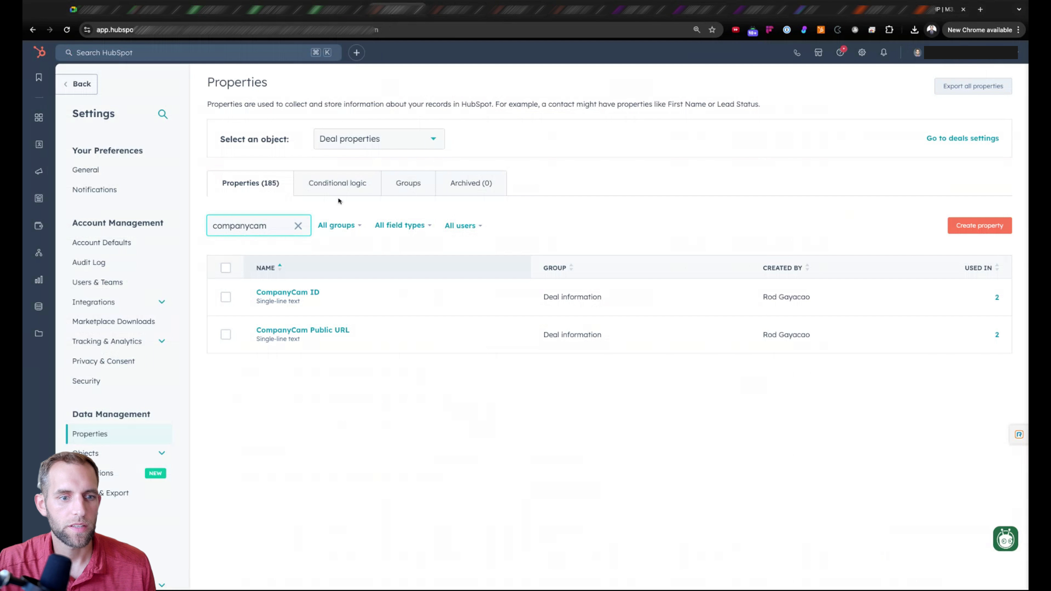
pyautogui.click(980, 226)
pyautogui.click(474, 186)
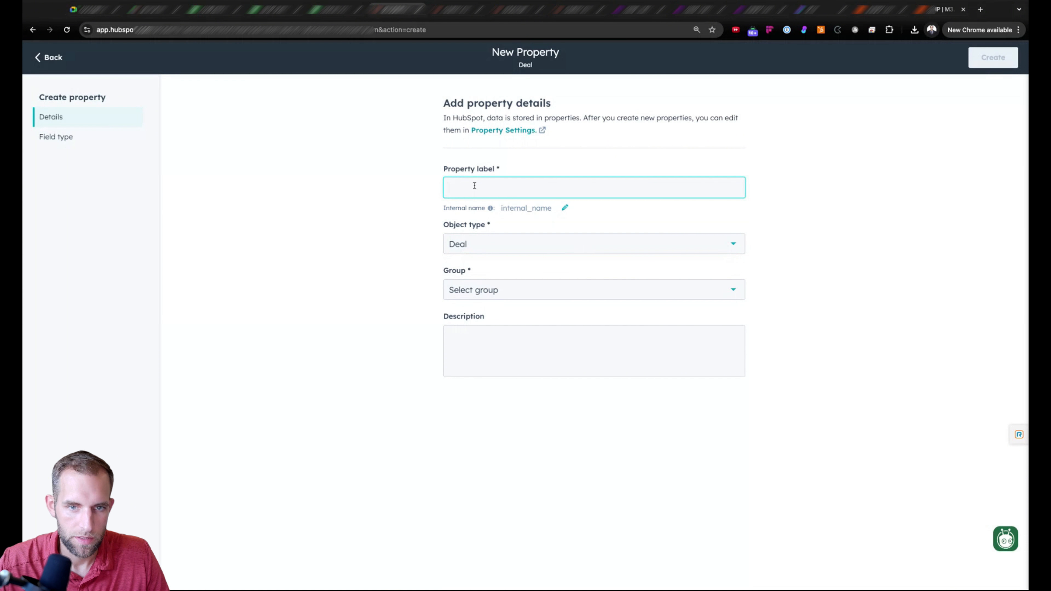
pyautogui.press('super+v')
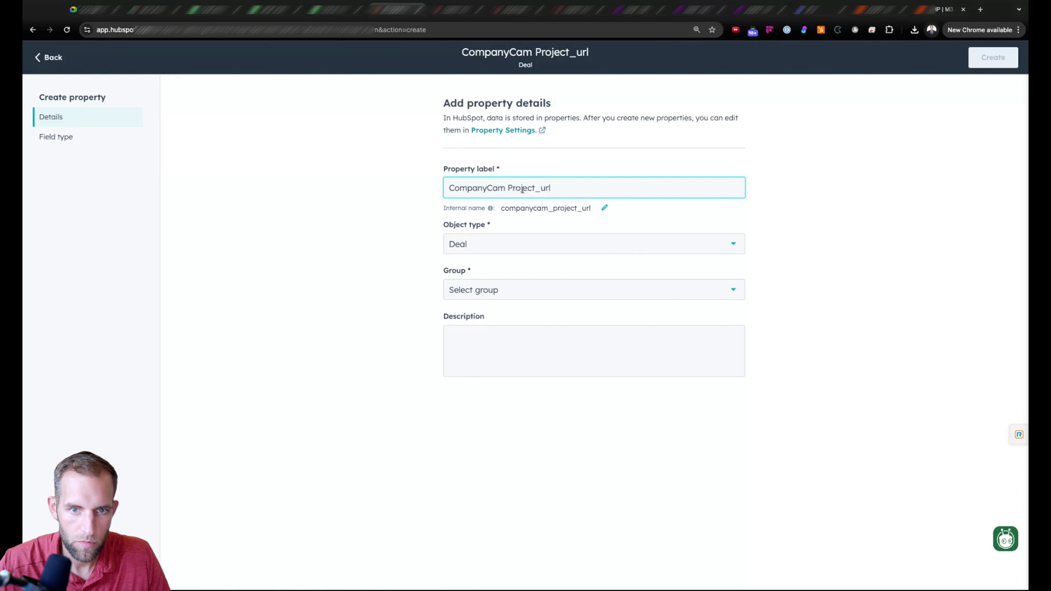
pyautogui.moveTo(562, 190); pyautogui.dragTo(534, 189)
pyautogui.write('URL')
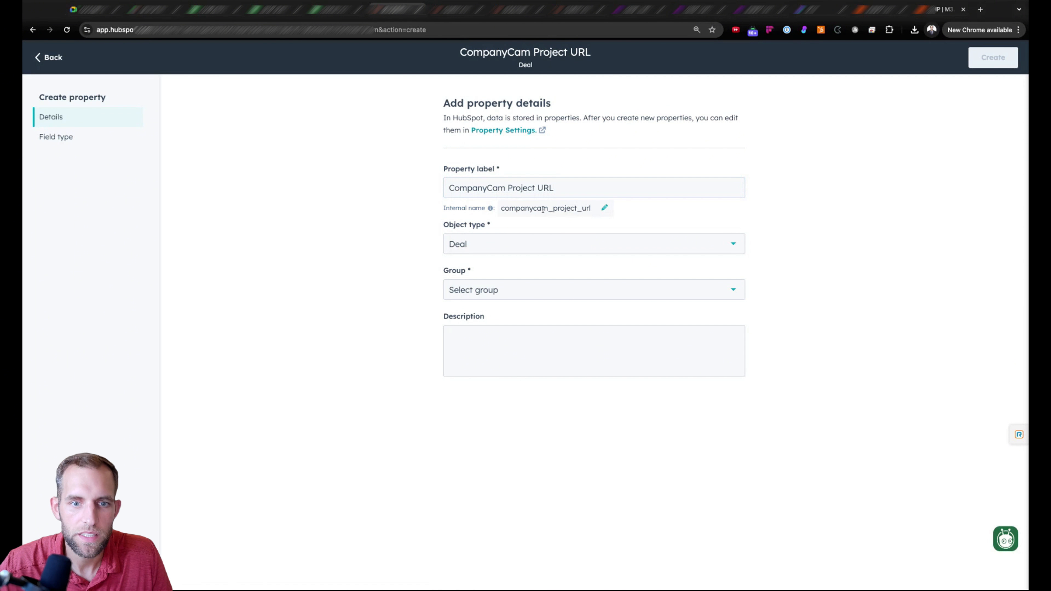
# Assign the CompanyCam Project URL property to the Deal information group, make it single-line text and create it
pyautogui.click(480, 290)
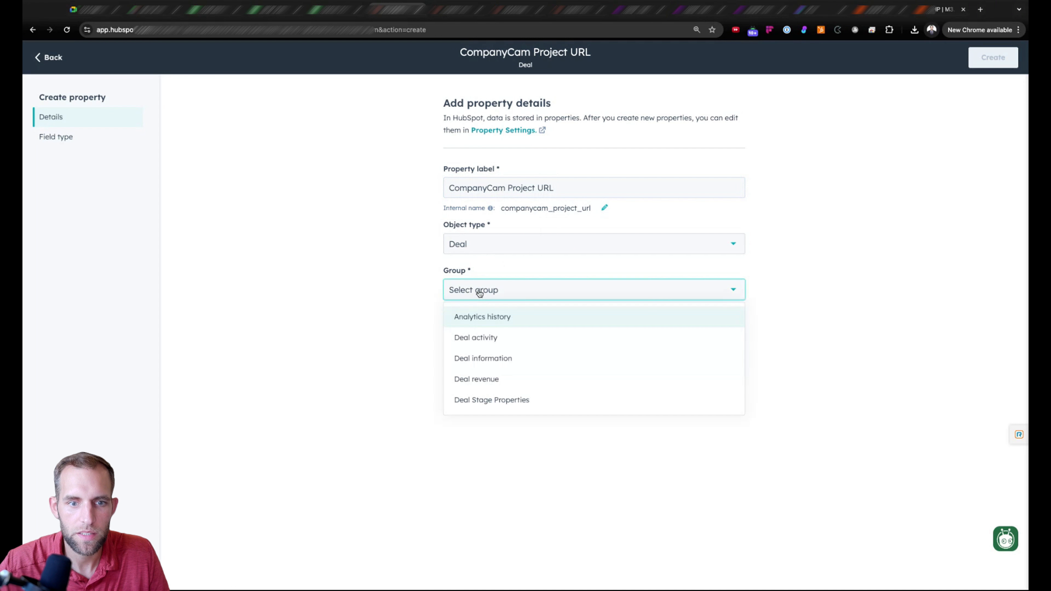
pyautogui.click(502, 359)
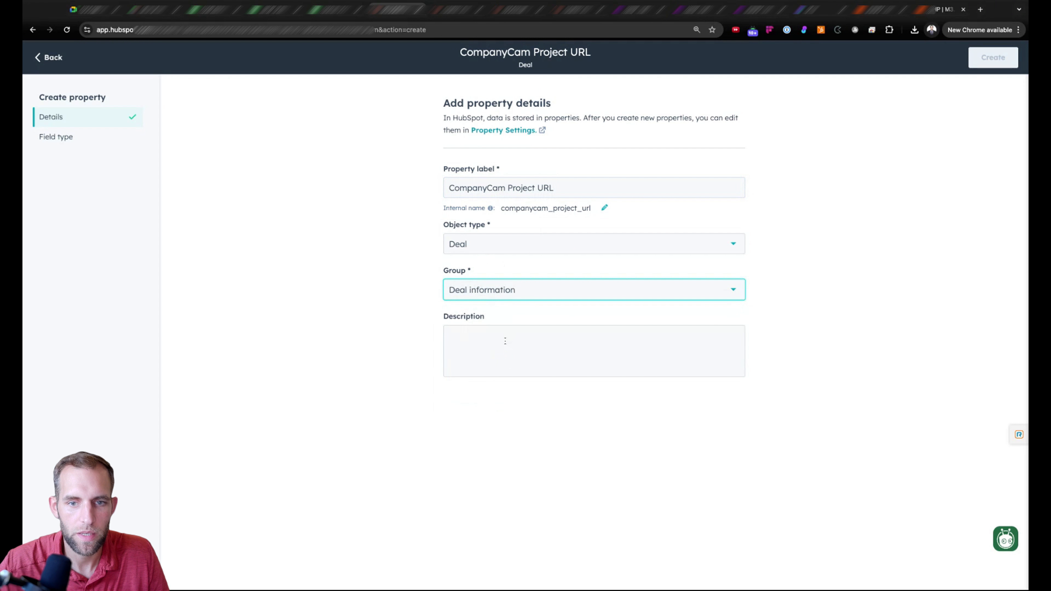
pyautogui.click(504, 343)
pyautogui.click(69, 142)
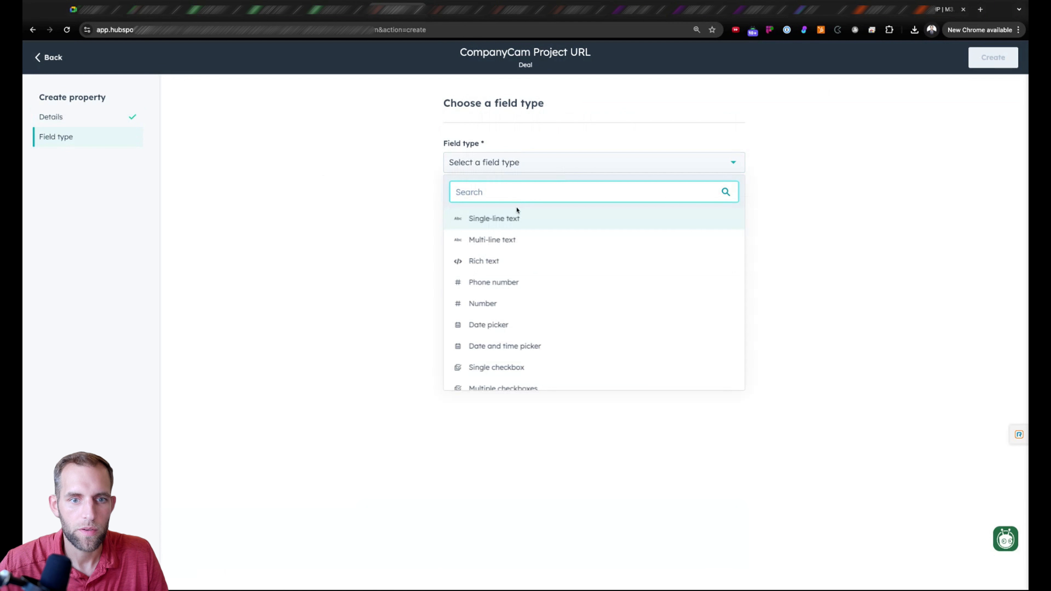
pyautogui.write('sing')
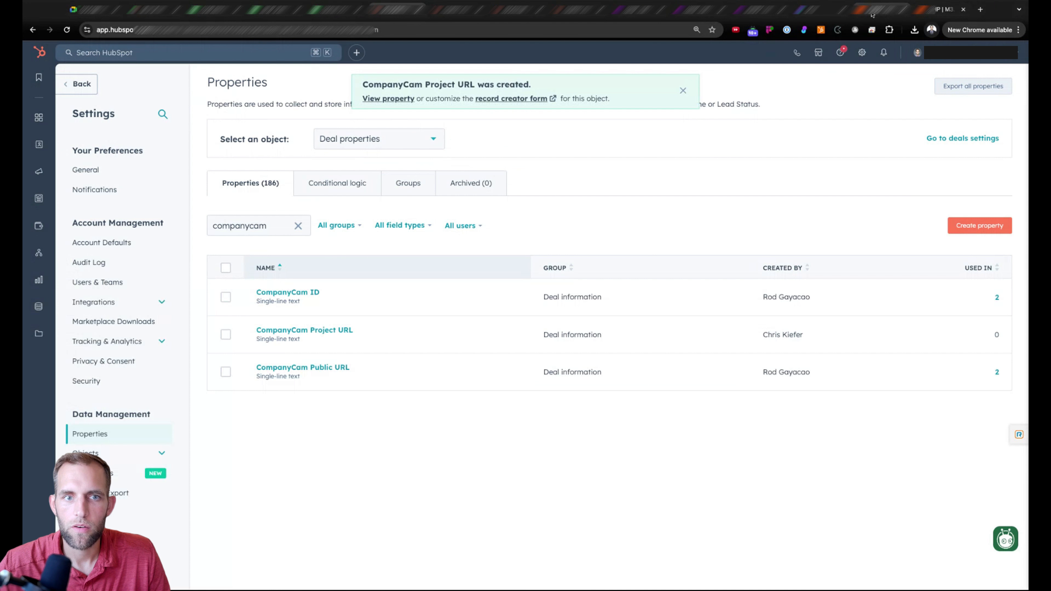
# Switch to Zapier, refresh the fields of the M3.2 zap's step 8 Update Deal, and map Create Quote's ID to PaintScout Quote ID
pyautogui.click(872, 15)
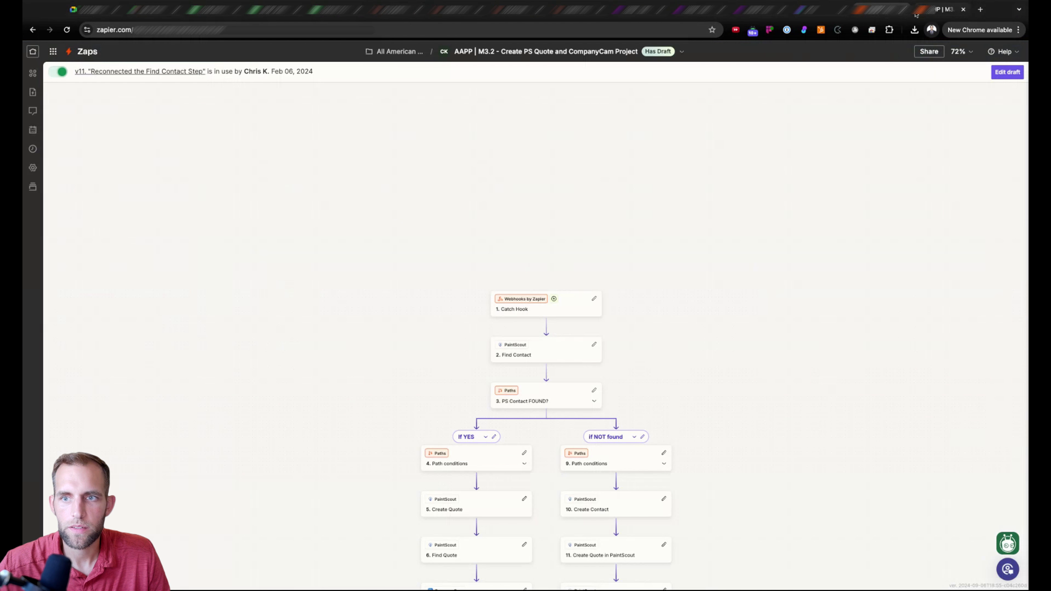
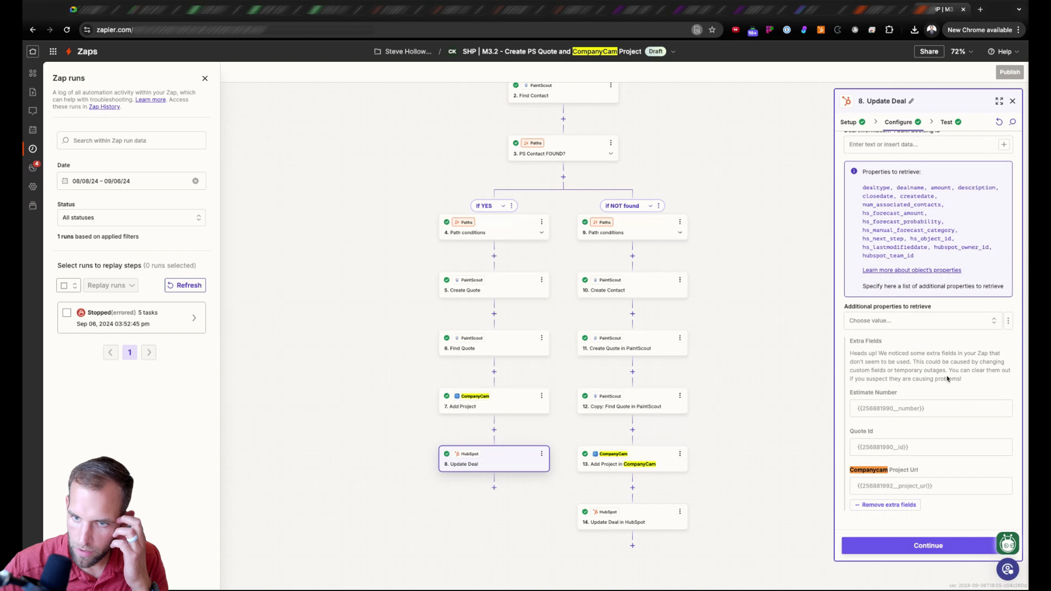
pyautogui.click(999, 122)
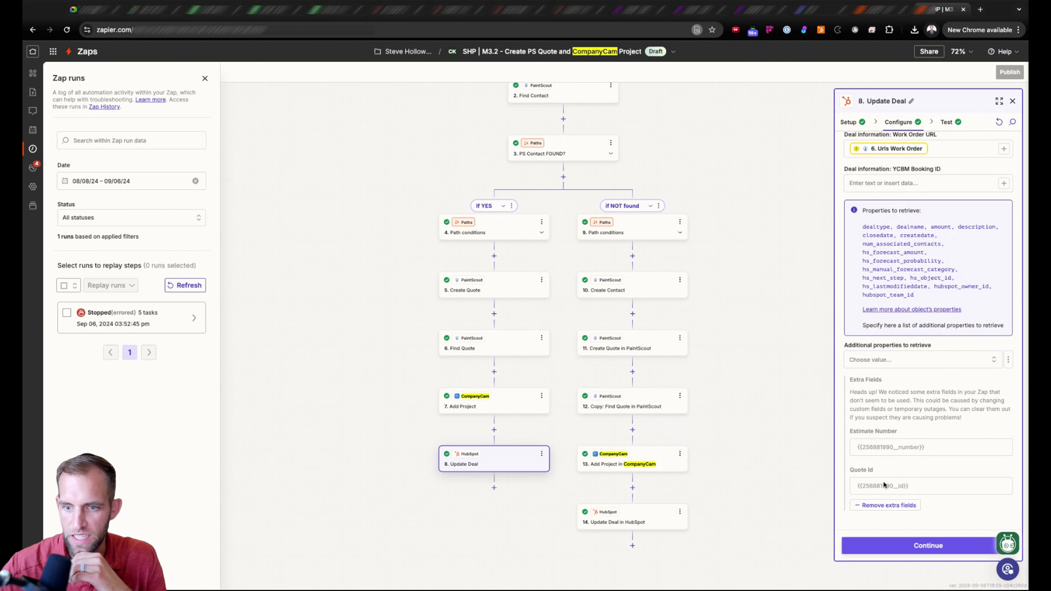
pyautogui.click(999, 122)
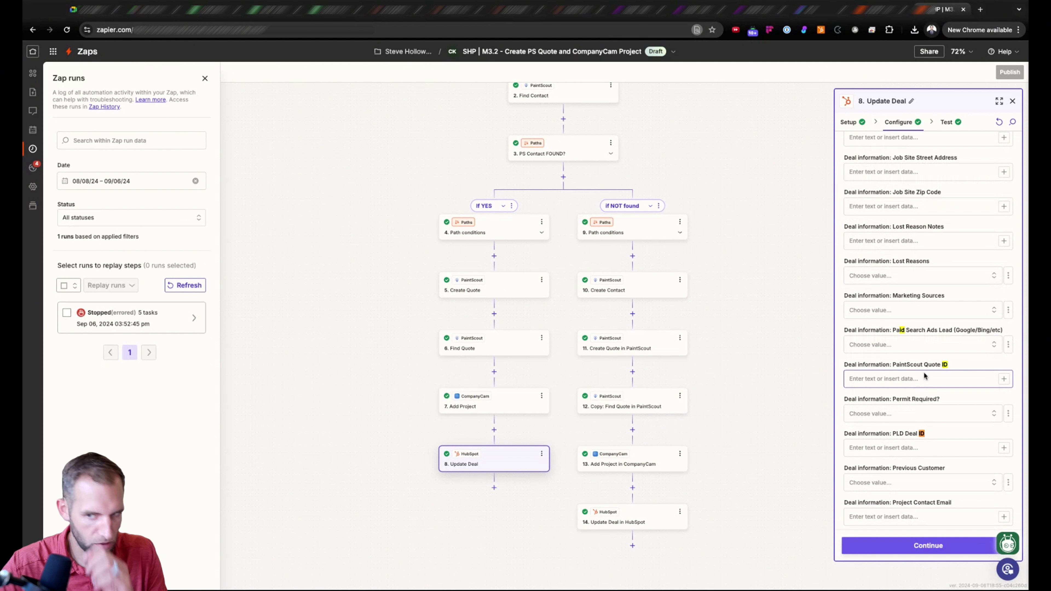
pyautogui.click(1005, 378)
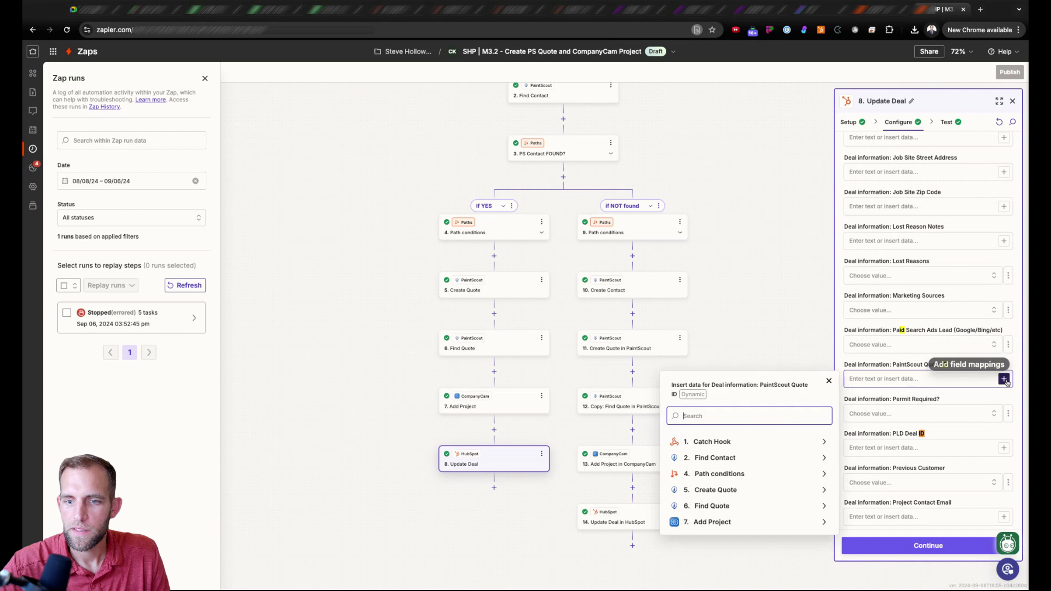
pyautogui.write('id')
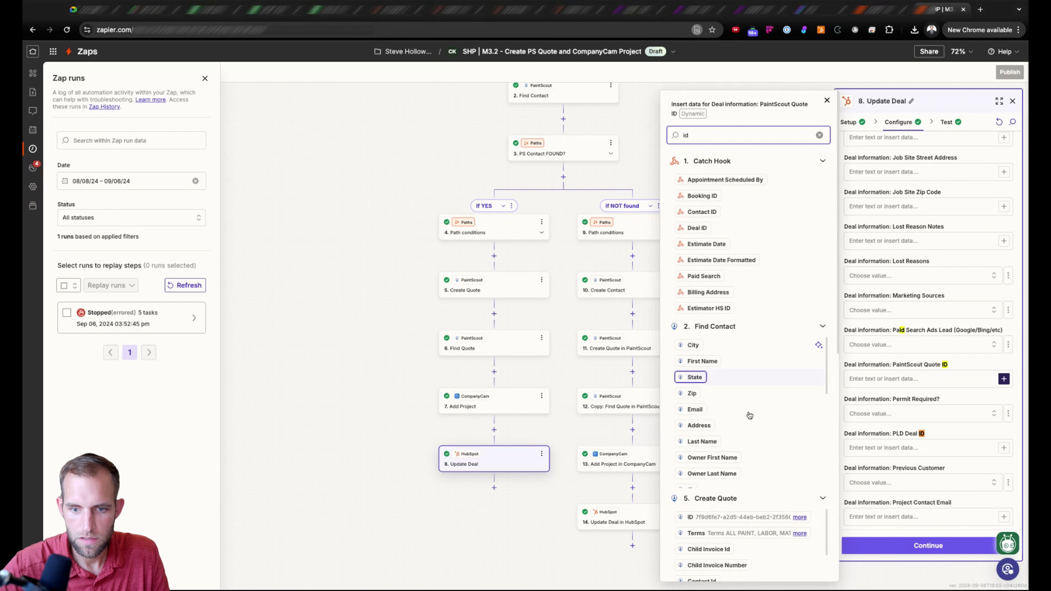
pyautogui.click(728, 517)
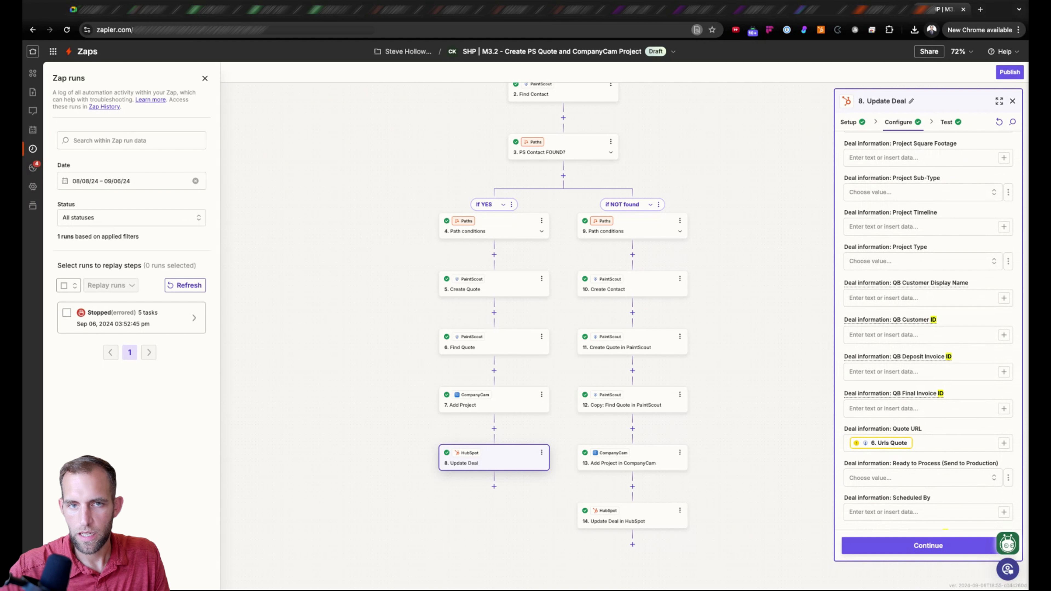
# Copy the extra field name "Estimate Number" from the Update Deal step, and search HubSpot's deal properties for "estimate"
pyautogui.scroll(-10, 906, 395)
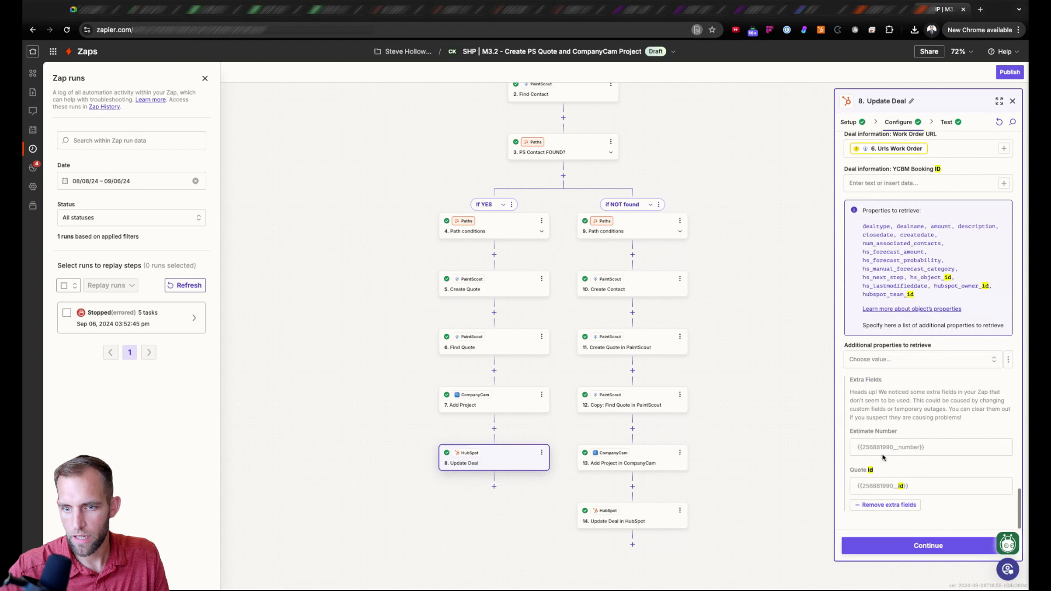
pyautogui.moveTo(850, 430); pyautogui.dragTo(891, 431)
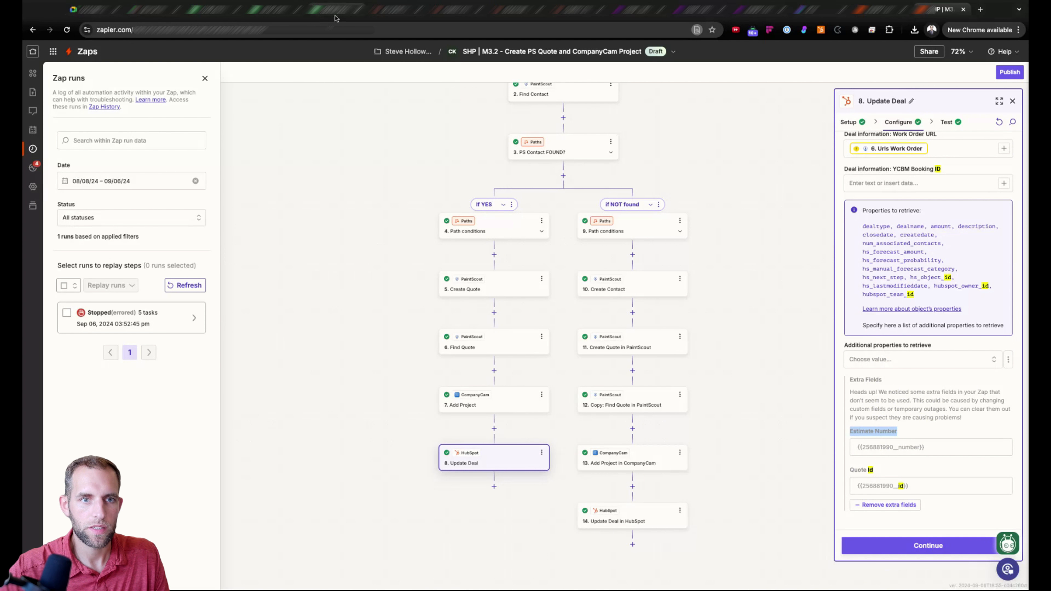
pyautogui.click(390, 15)
pyautogui.doubleClick(249, 218)
pyautogui.write('es')
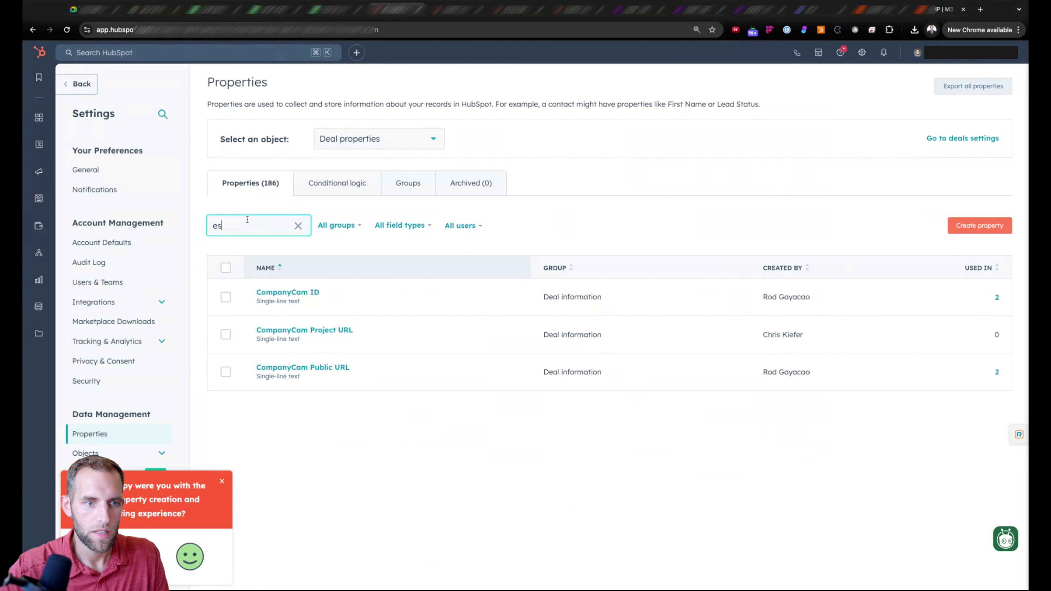
pyautogui.write('timate')
# Start a new deal property labelled "Estimate Number" in the Deal information group
pyautogui.click(979, 225)
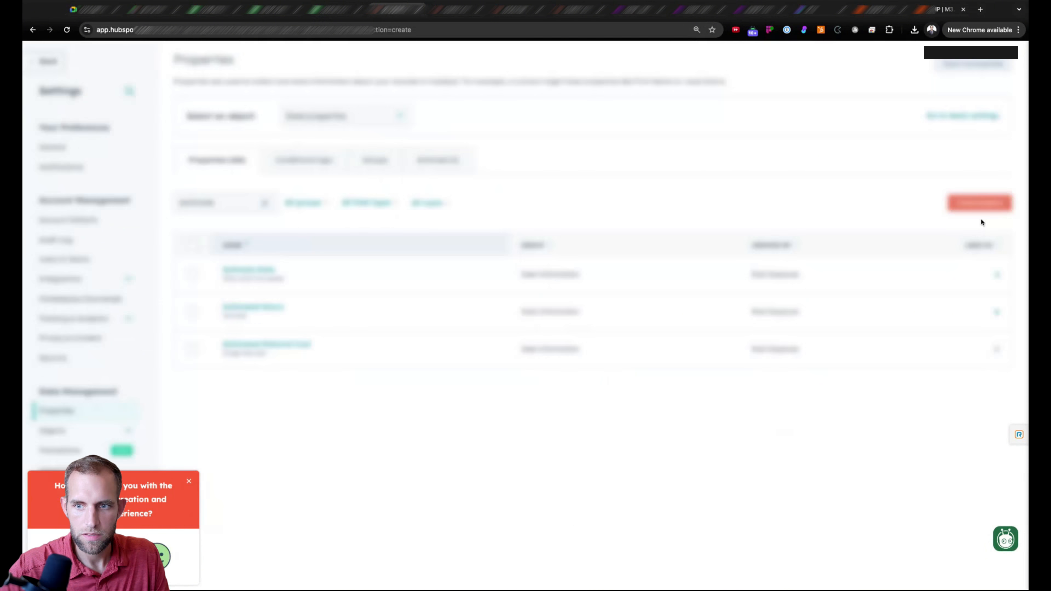
pyautogui.click(544, 193)
pyautogui.write('Estimate Number')
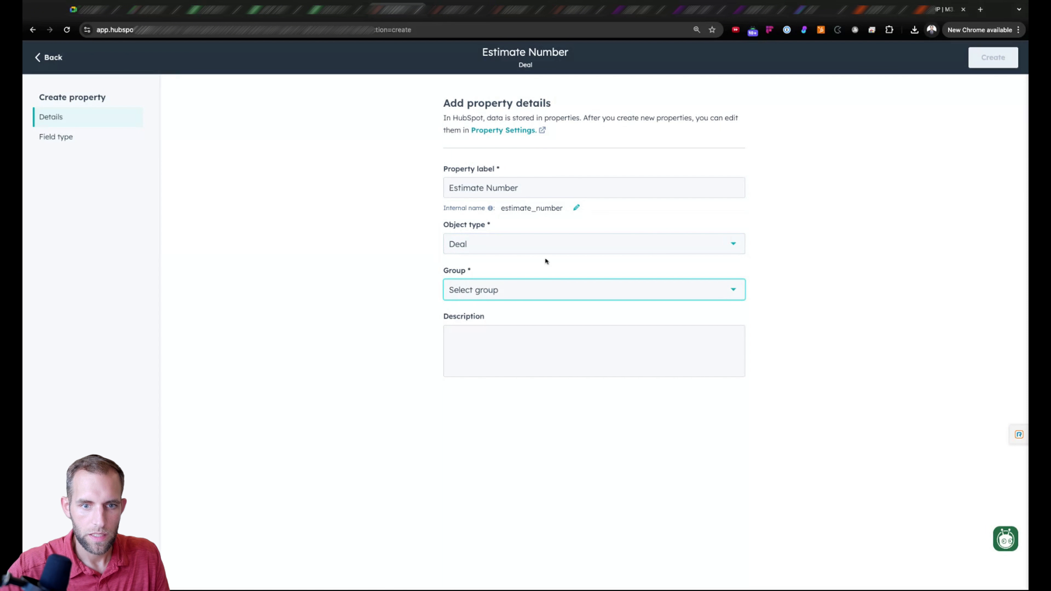
pyautogui.click(529, 292)
pyautogui.click(506, 357)
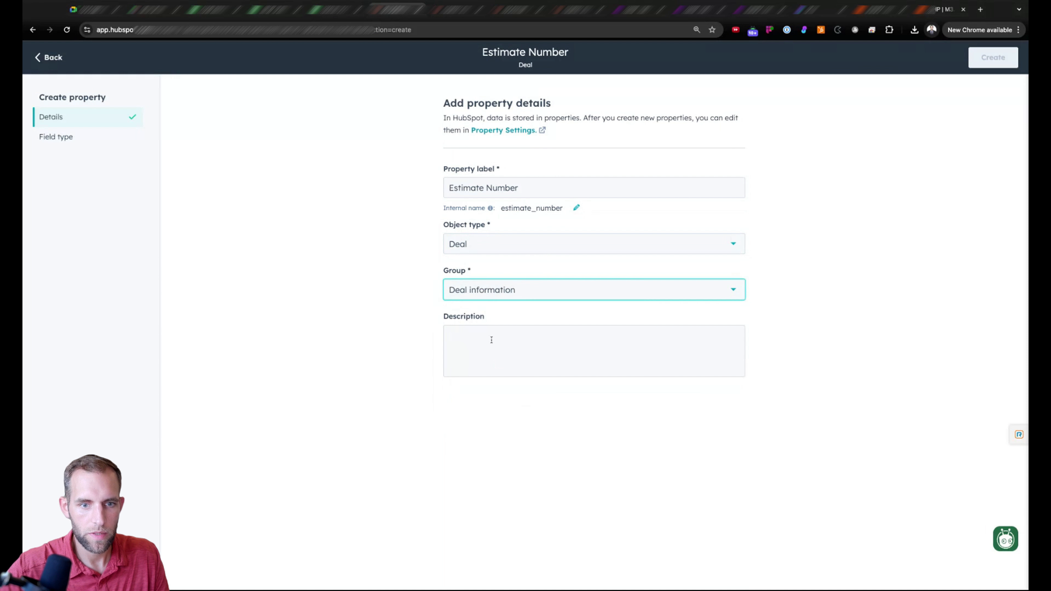
pyautogui.click(490, 341)
# Set the Estimate Number property's field type to Single-line text and create the property
pyautogui.click(62, 136)
pyautogui.click(486, 162)
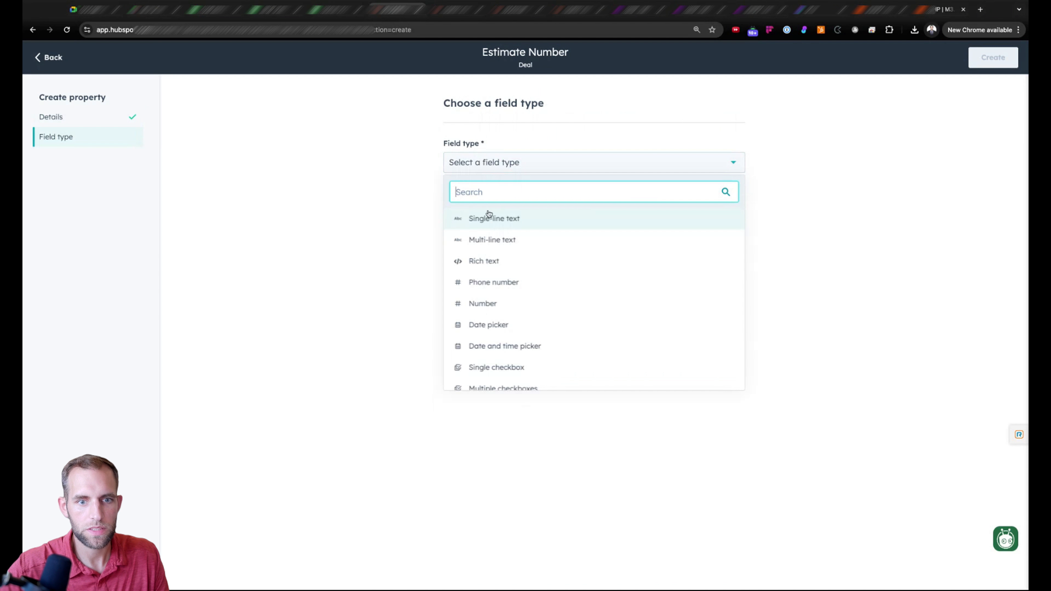
pyautogui.click(504, 219)
pyautogui.click(993, 57)
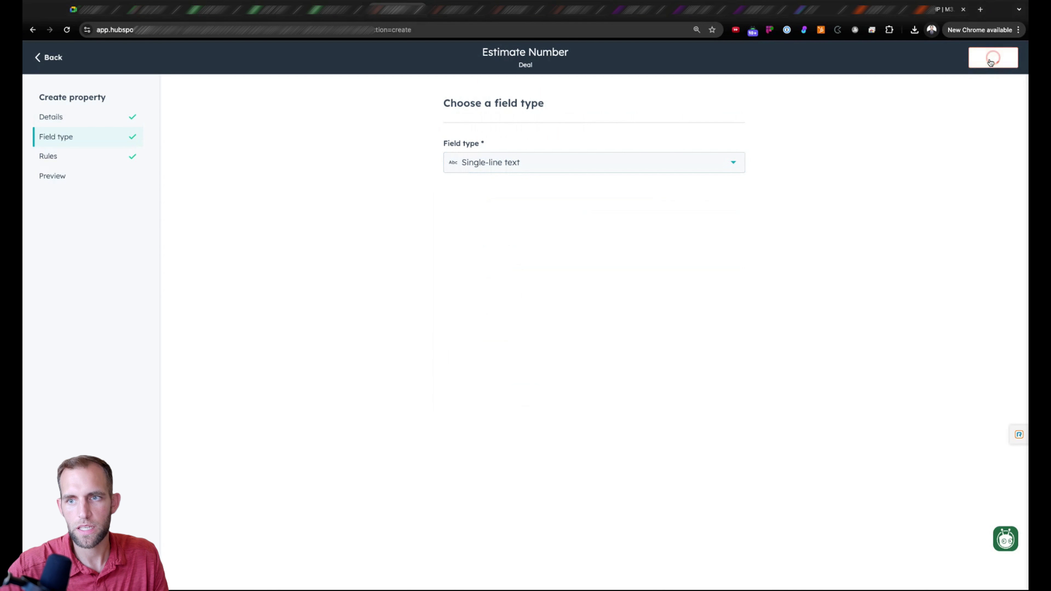
# Return to Zapier, refresh step 8 Update Deal's fields, remove its remaining extra field Quote Id and continue to the test stage
pyautogui.click(939, 9)
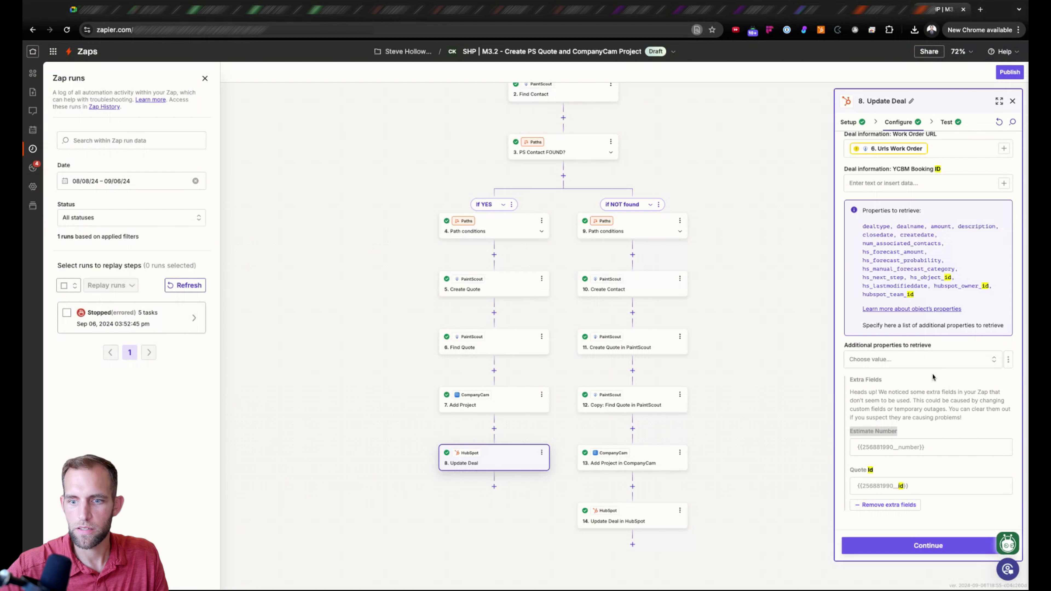
pyautogui.click(1000, 122)
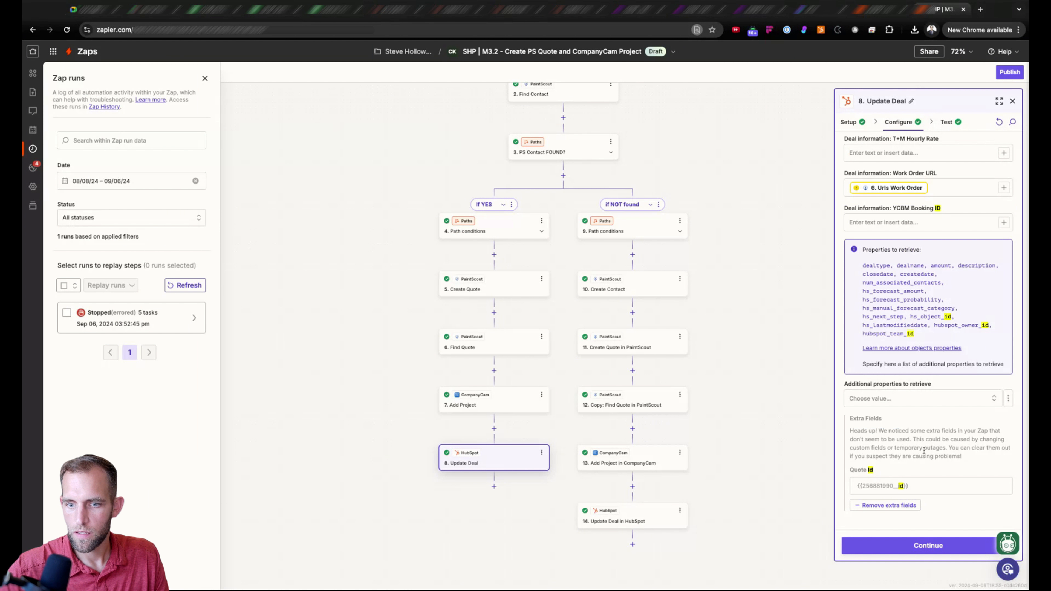
pyautogui.click(901, 506)
pyautogui.click(917, 545)
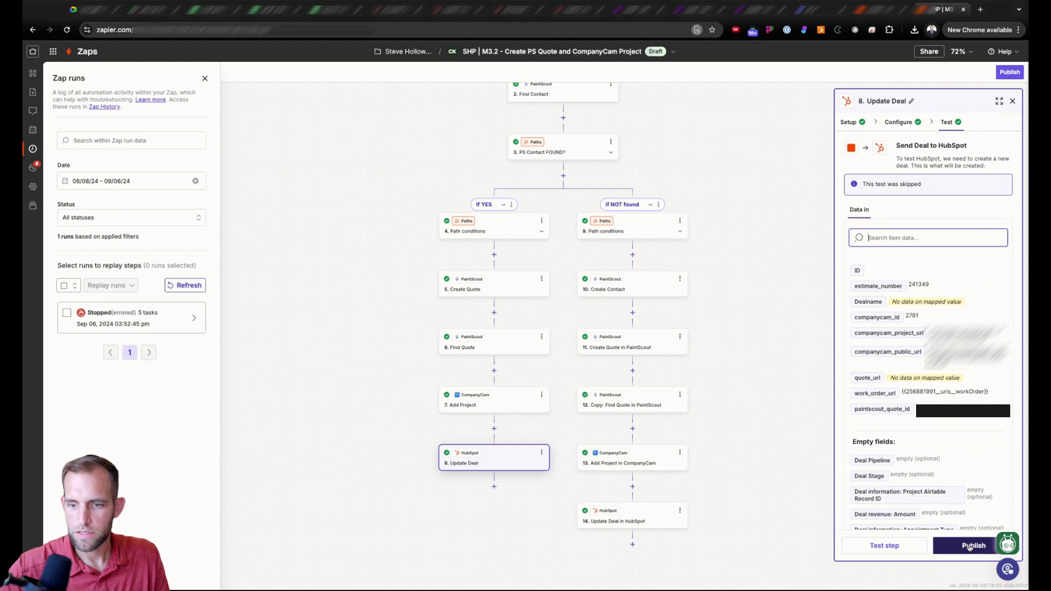
# Open the configuration of step 14, Update Deal in HubSpot, and remove its extra field Quote Id
pyautogui.click(629, 520)
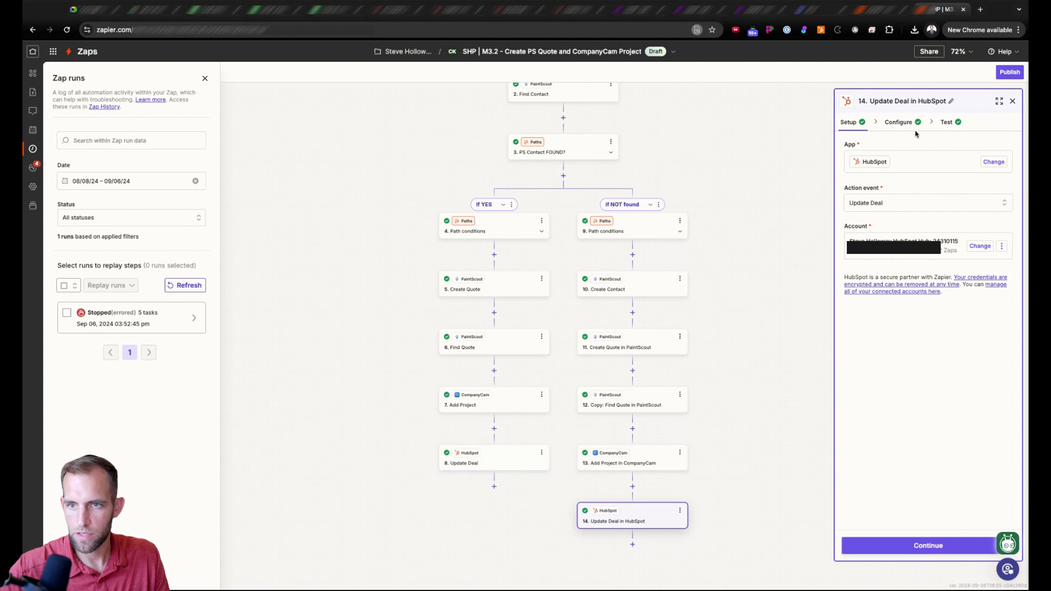
pyautogui.click(900, 122)
pyautogui.scroll(-10, 921, 509)
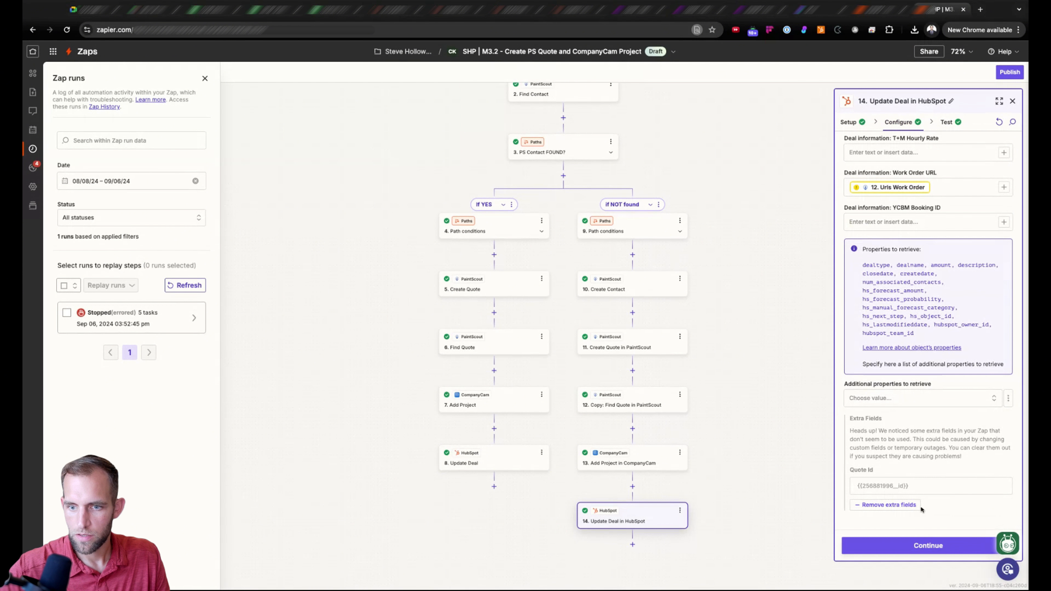
pyautogui.click(885, 505)
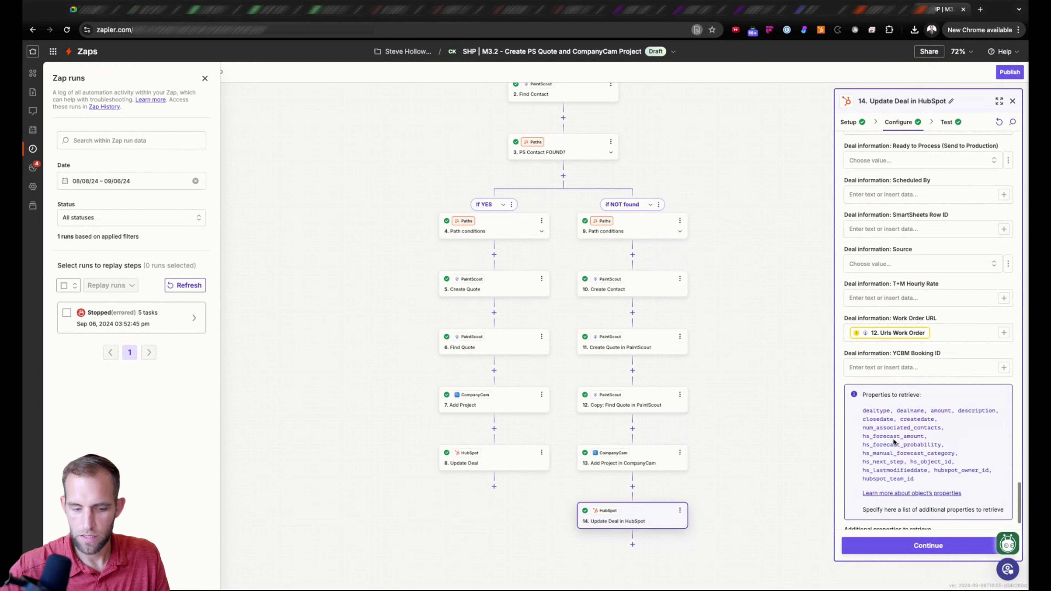
# Find the PaintScout Quote ID field in step 14, map it to step 11's ID and continue to the test stage
pyautogui.write('id')
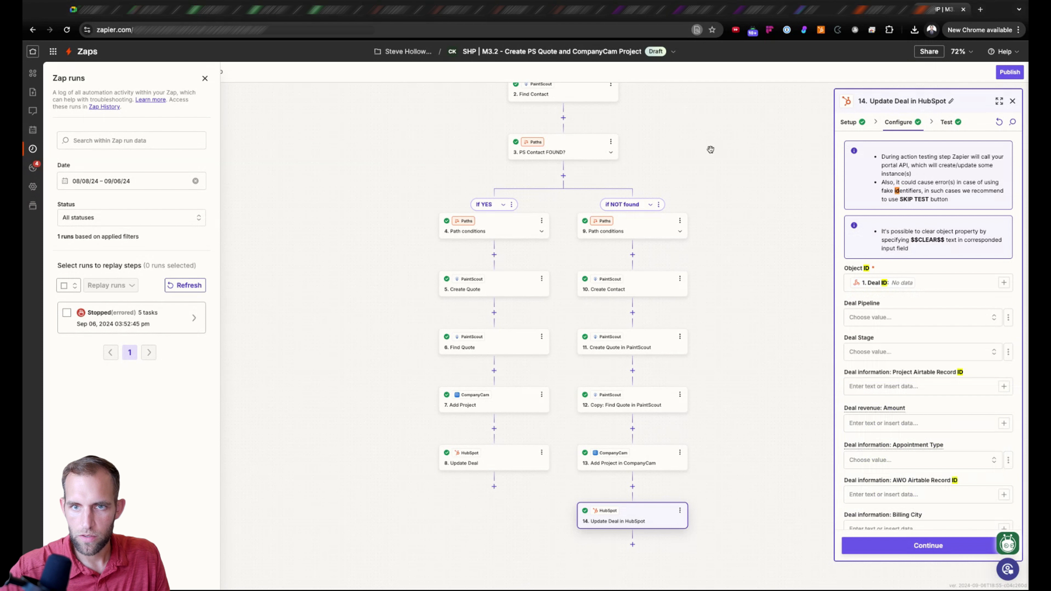
pyautogui.press('Return')
pyautogui.press('Return')
pyautogui.press('Return')
pyautogui.press('Return')
pyautogui.press('Return')
pyautogui.press('Return')
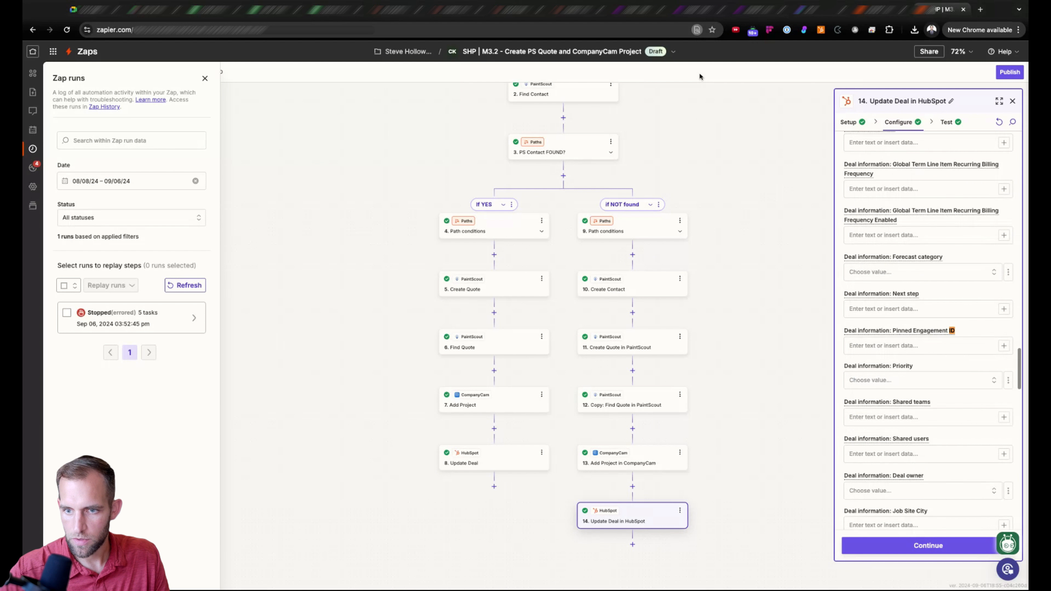
pyautogui.click(986, 382)
pyautogui.click(1006, 381)
pyautogui.click(747, 522)
pyautogui.click(741, 400)
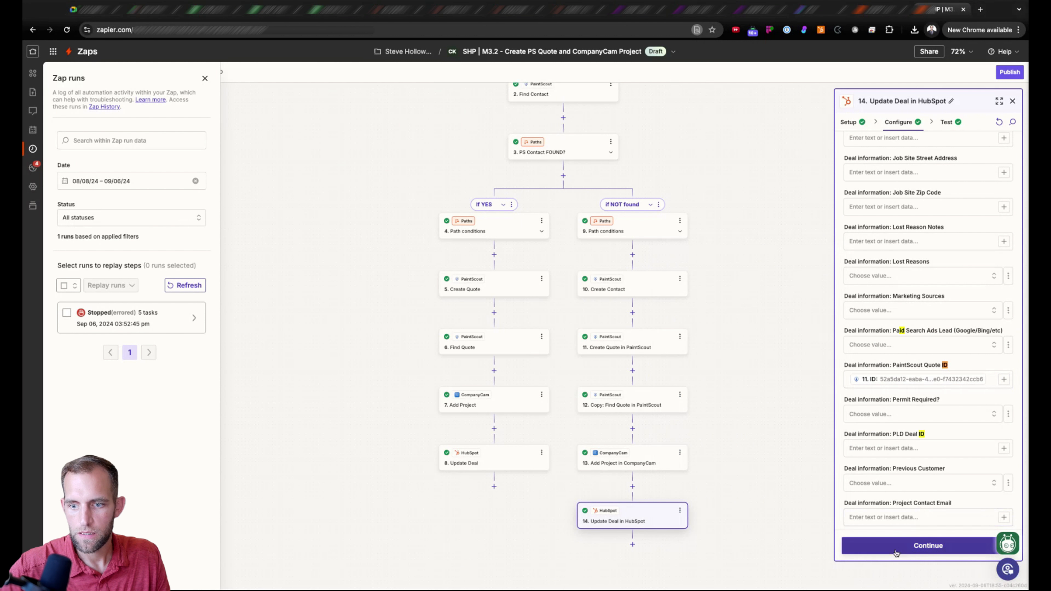
pyautogui.click(906, 548)
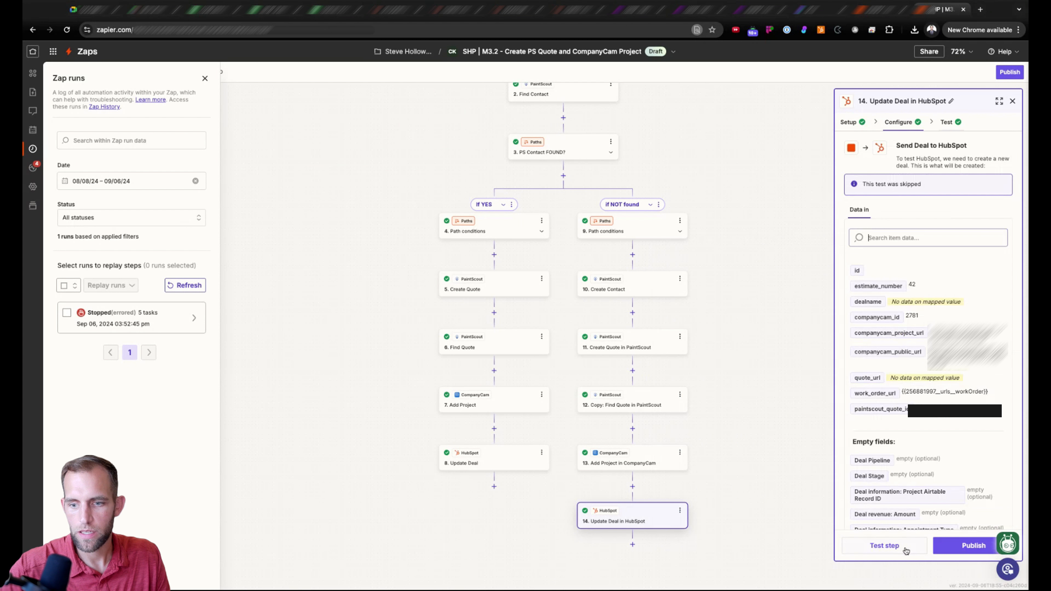
# Publish the Zap as a new version named "Updated the Missing fields in HS"
pyautogui.click(953, 548)
pyautogui.write('Updated the')
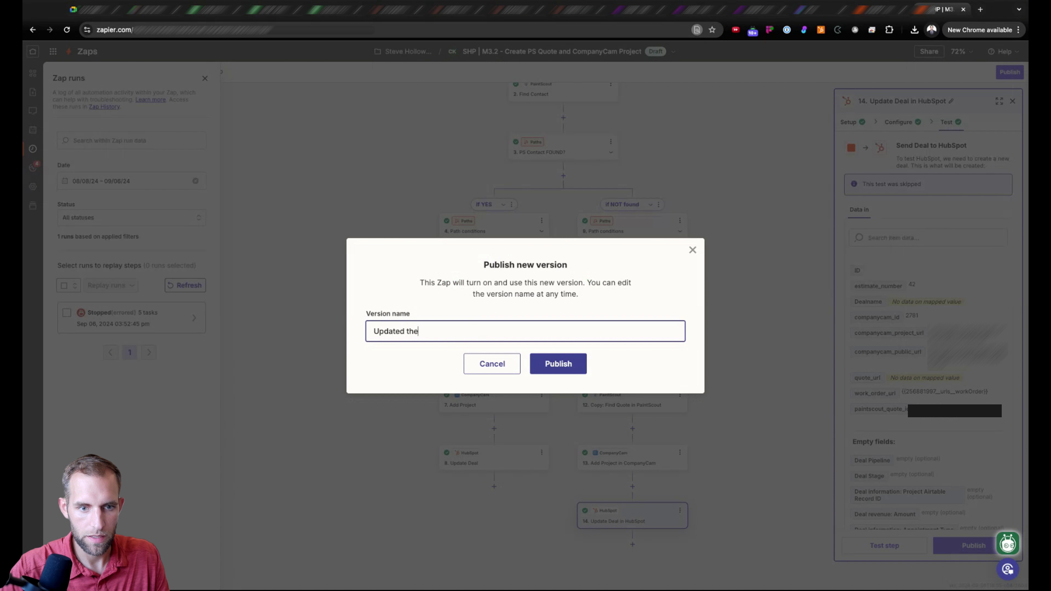
pyautogui.write(' Missing fields in HS')
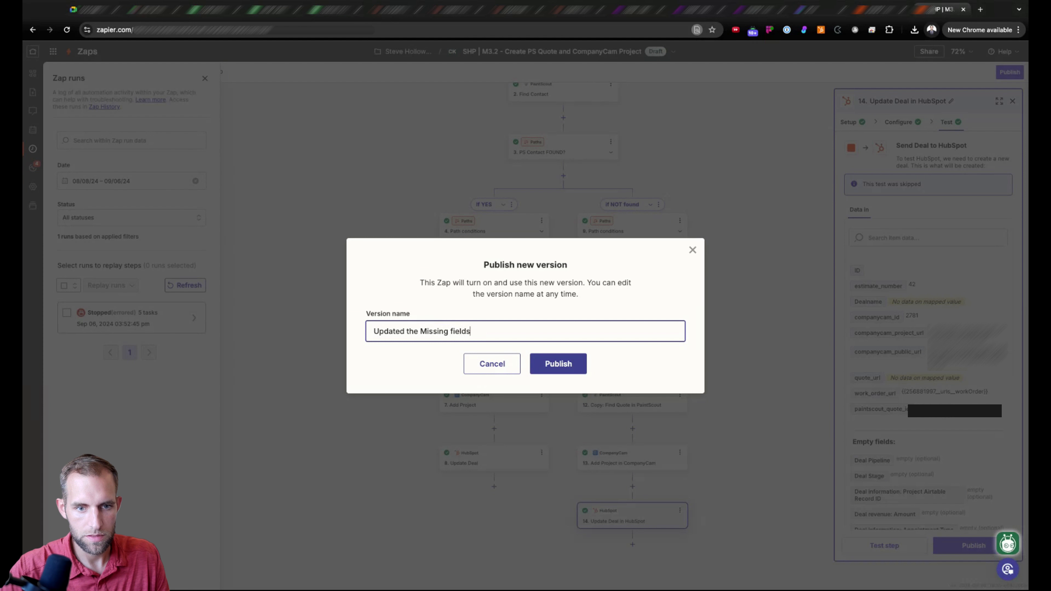
pyautogui.click(565, 366)
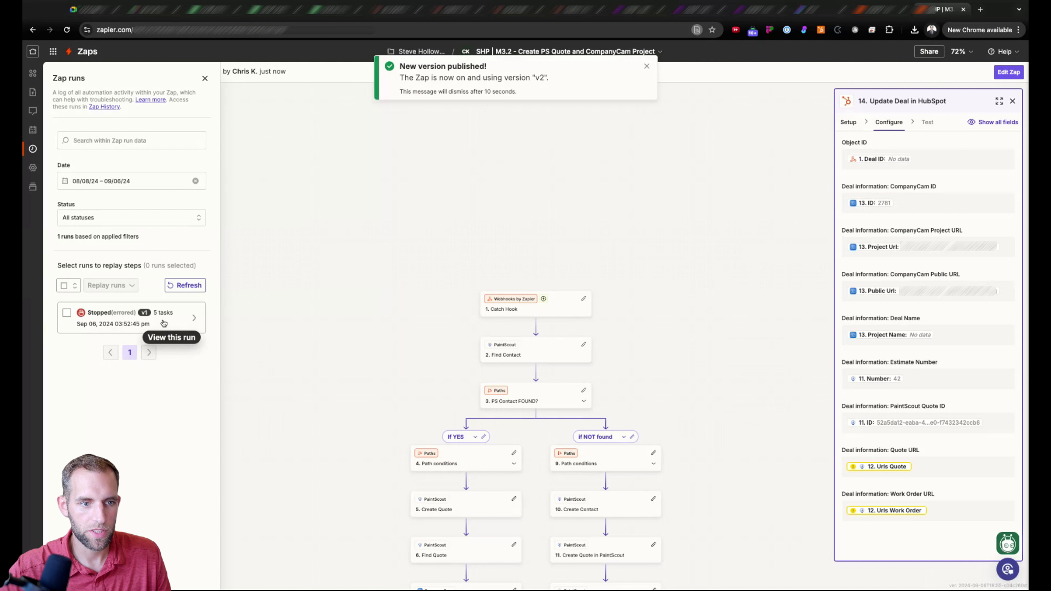
# Replay the stopped run from Sep 06, 2024 03:52:45 pm in the Zap runs list
pyautogui.click(67, 313)
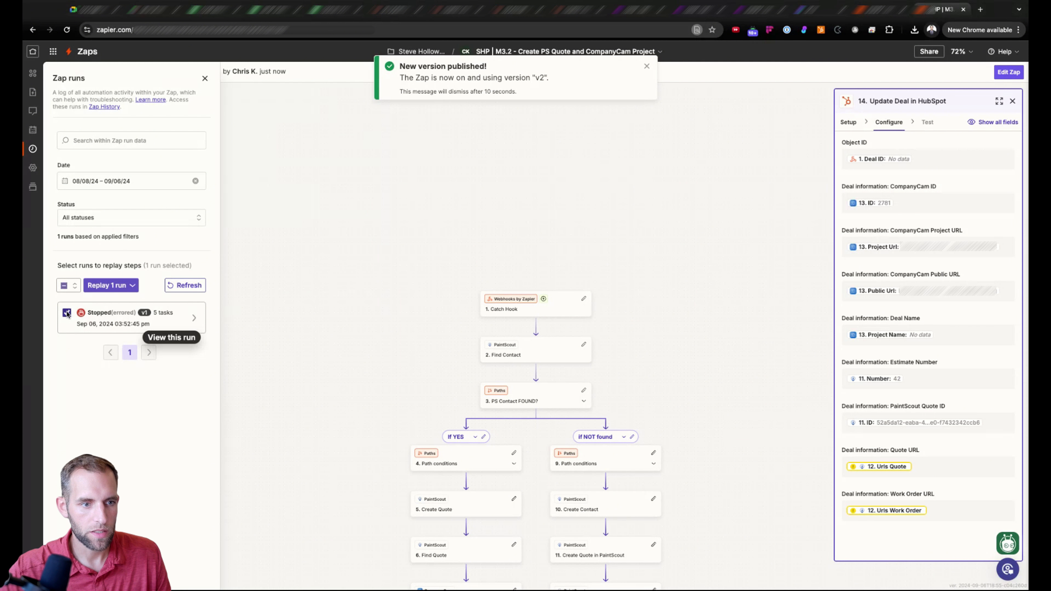
pyautogui.click(120, 286)
pyautogui.click(117, 326)
pyautogui.click(561, 337)
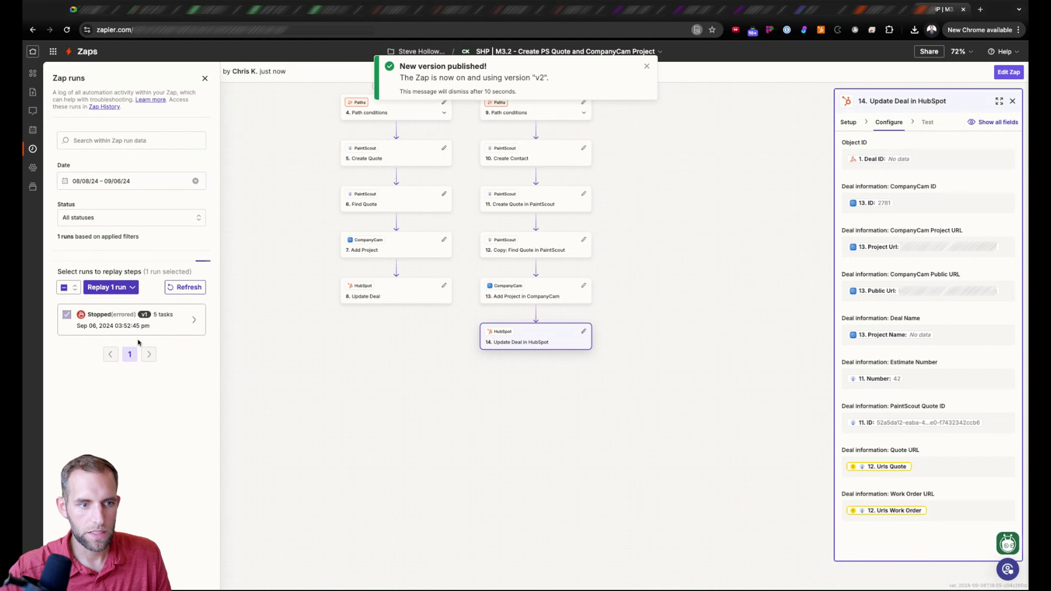
pyautogui.scroll(3, 659, 266)
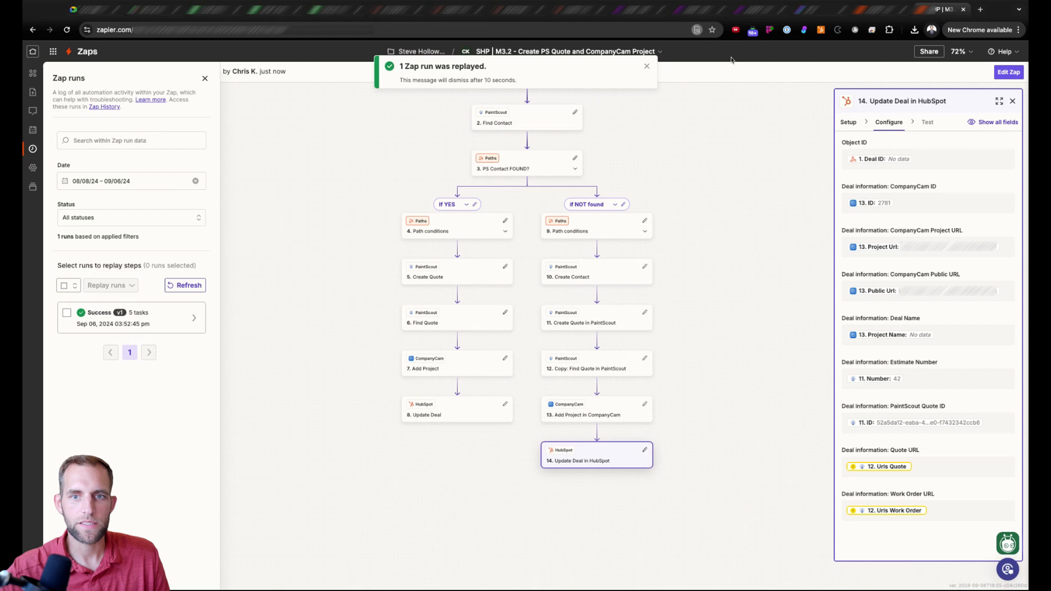
# Switch to the Darth Vader deal in HubSpot, reload it and examine its stage, pipeline and PaintScout Quote ID
pyautogui.click(634, 13)
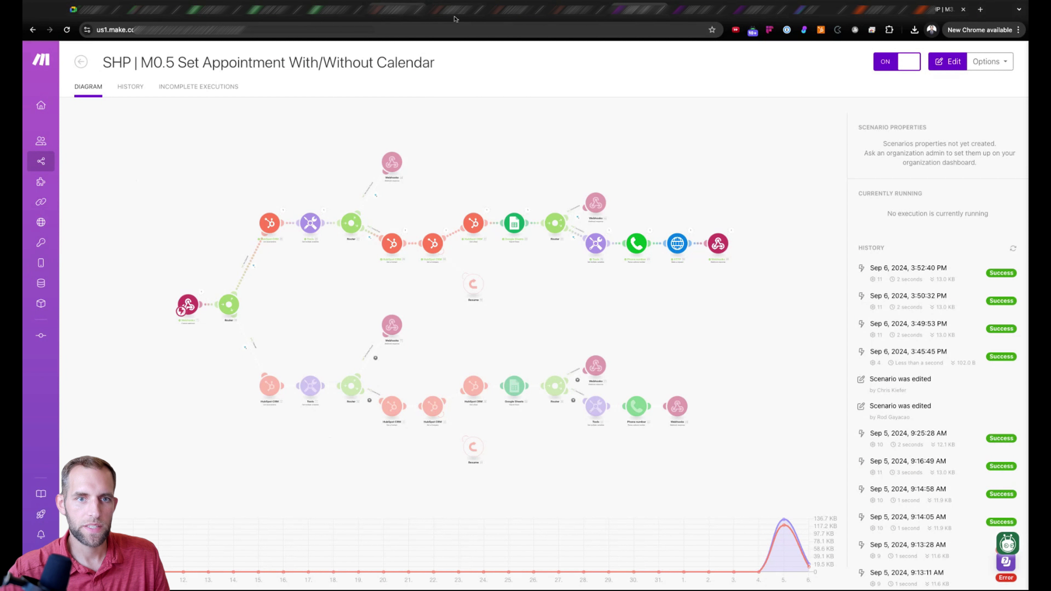
pyautogui.click(459, 9)
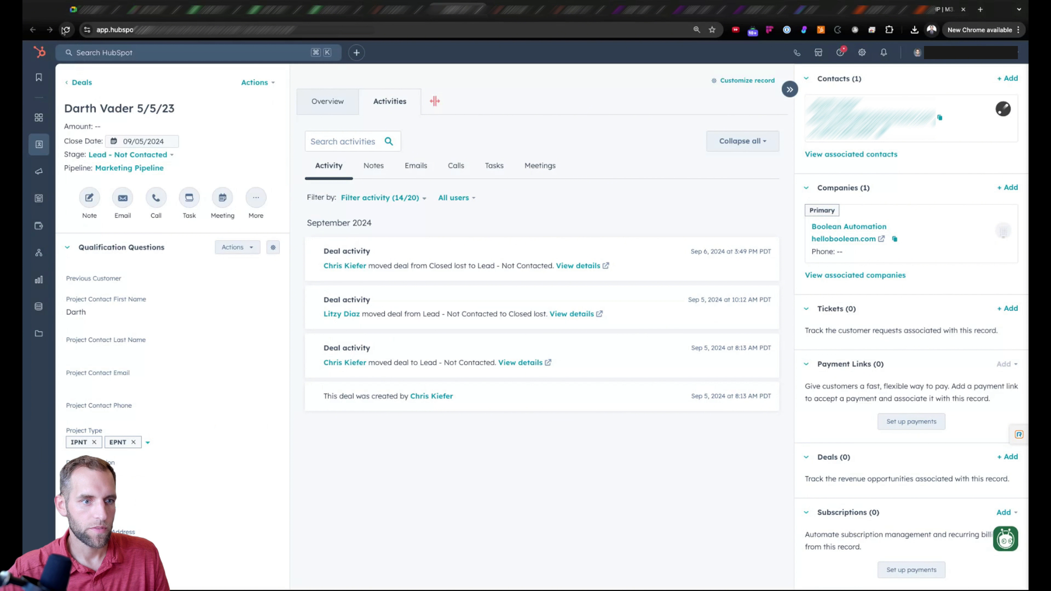
pyautogui.click(67, 30)
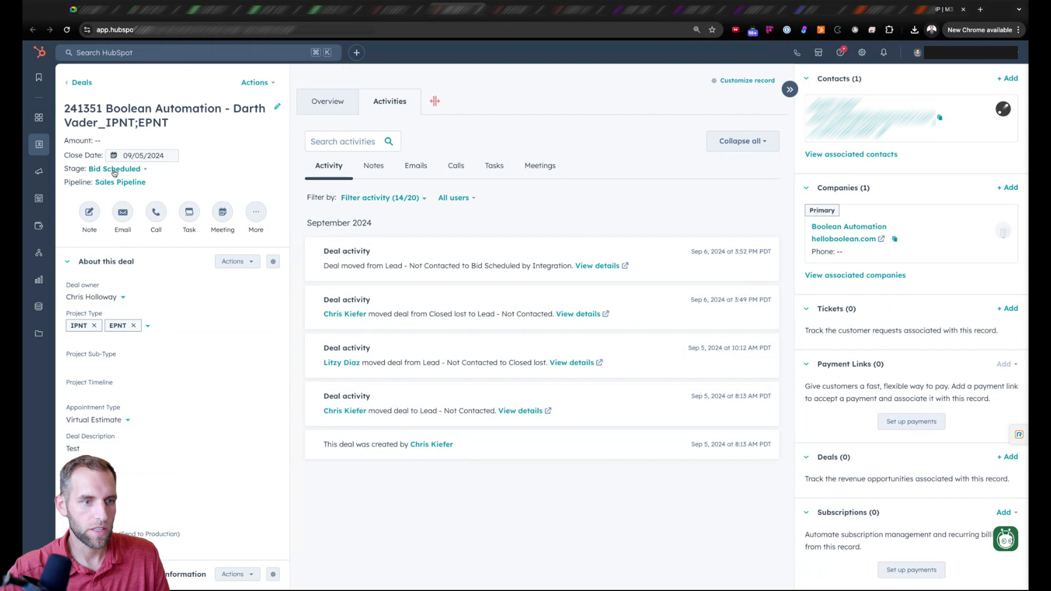
pyautogui.scroll(-8, 153, 261)
pyautogui.scroll(-8, 162, 247)
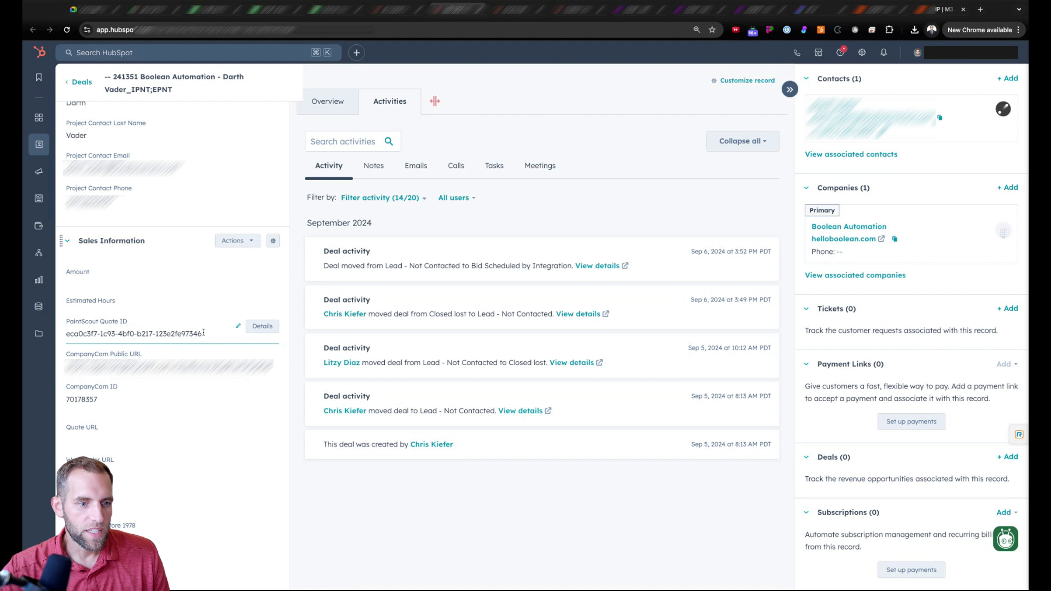
pyautogui.moveTo(75, 333); pyautogui.dragTo(204, 334)
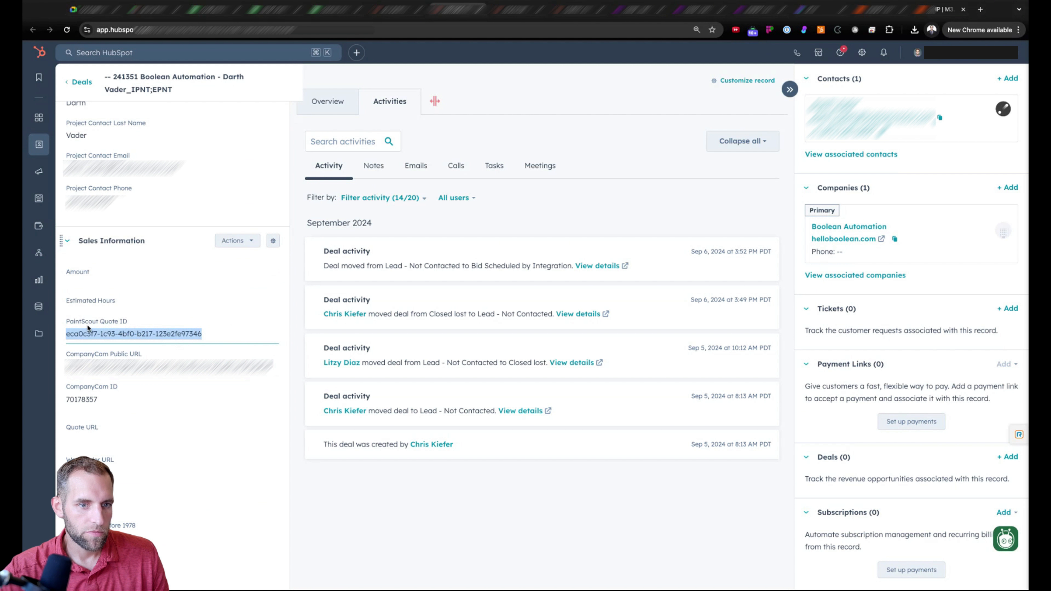
# Edit the deal's Sales Information card and add the Estimate Number property to it
pyautogui.click(274, 241)
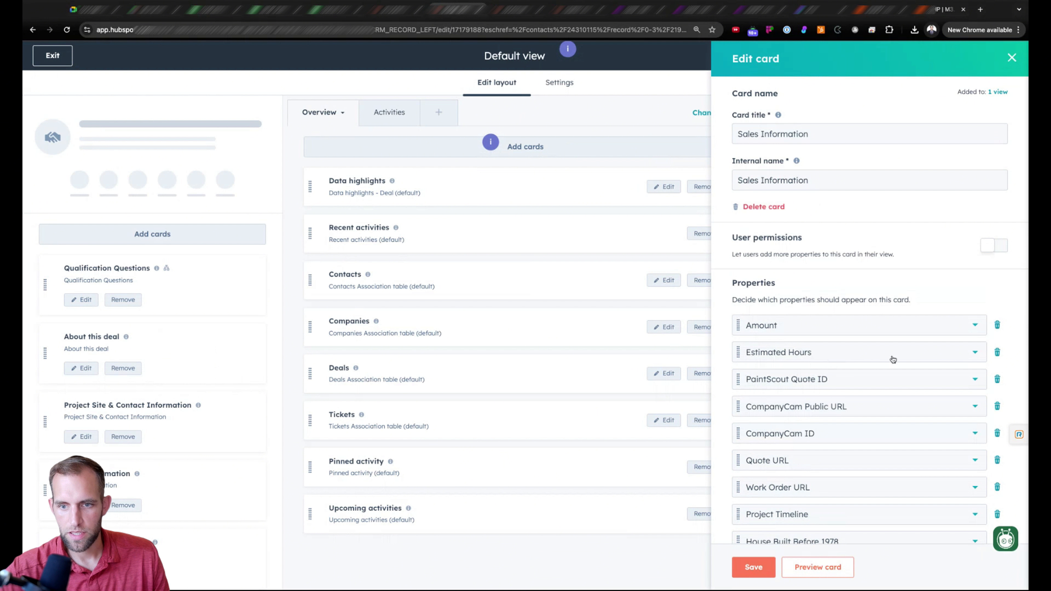
pyautogui.scroll(-5, 805, 350)
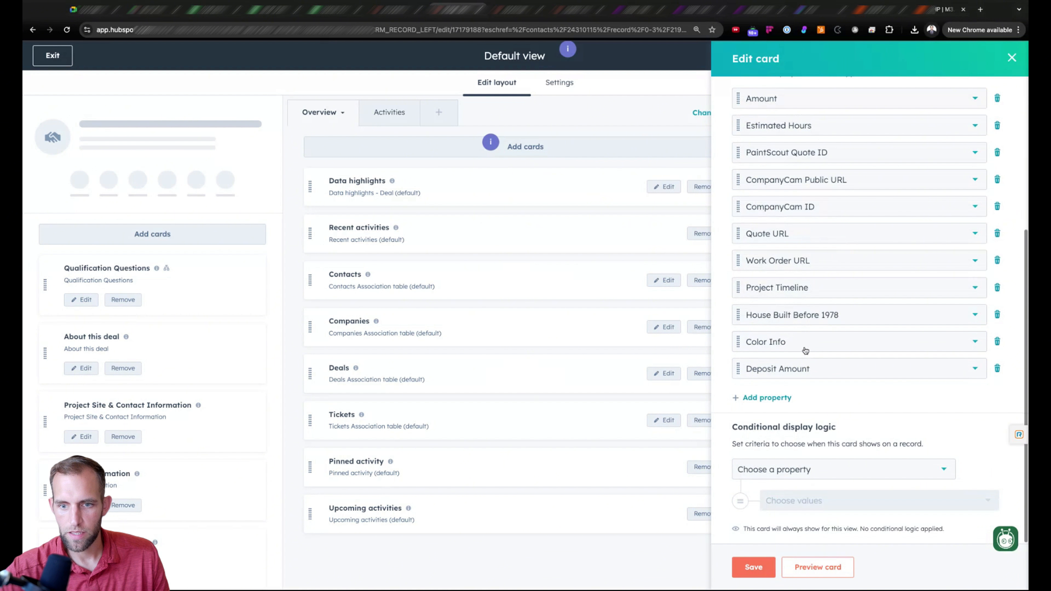
pyautogui.click(771, 399)
pyautogui.click(783, 397)
pyautogui.write('estimate')
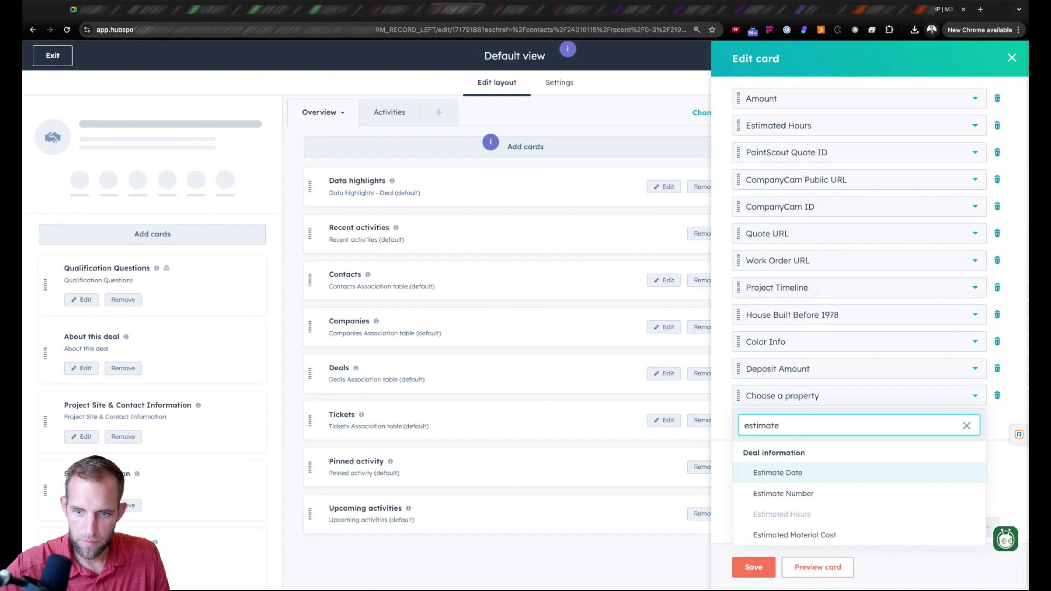
pyautogui.click(784, 493)
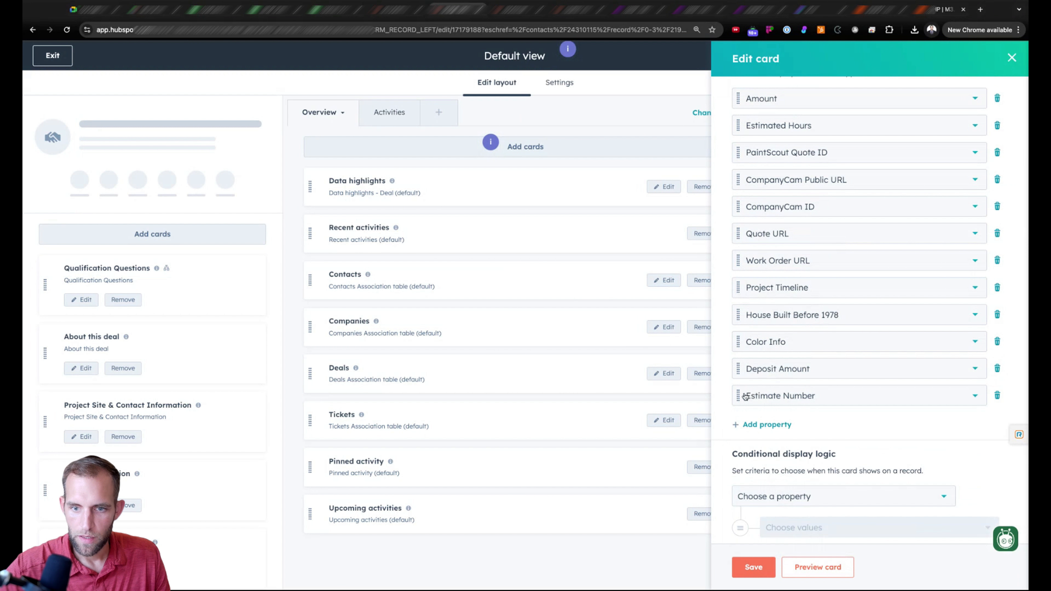
# Move Estimate Number directly above PaintScout Quote ID, save the card, and save and exit the Default view layout
pyautogui.moveTo(739, 397); pyautogui.dragTo(739, 153)
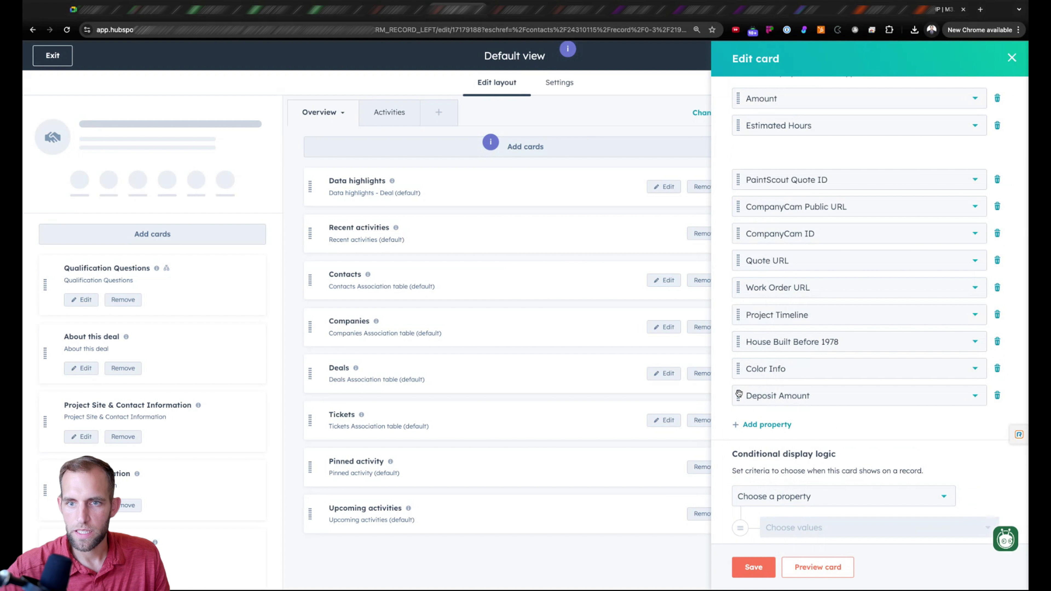
pyautogui.moveTo(739, 395); pyautogui.dragTo(802, 156)
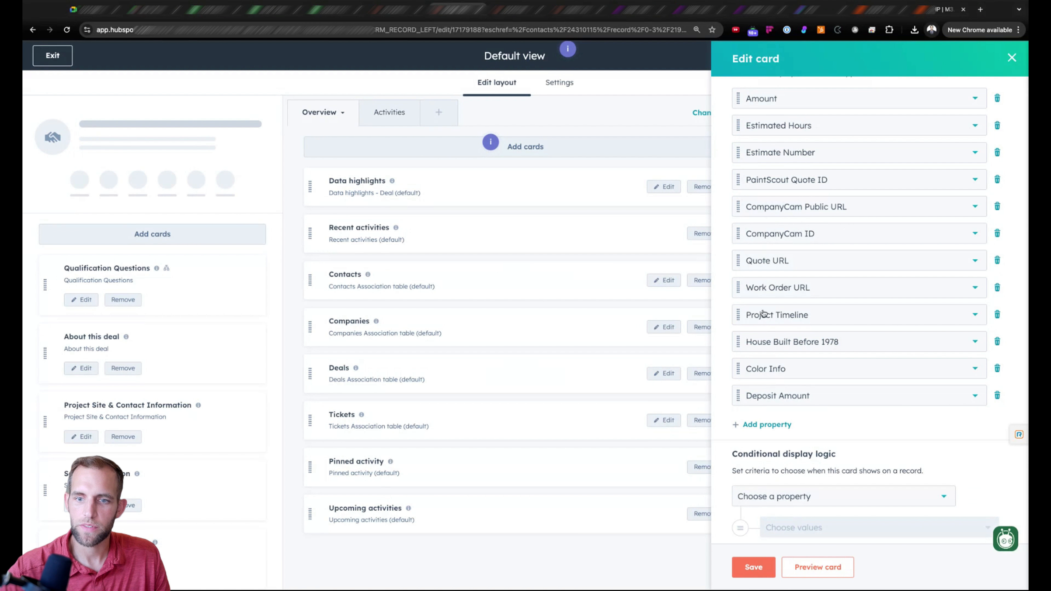
pyautogui.click(754, 567)
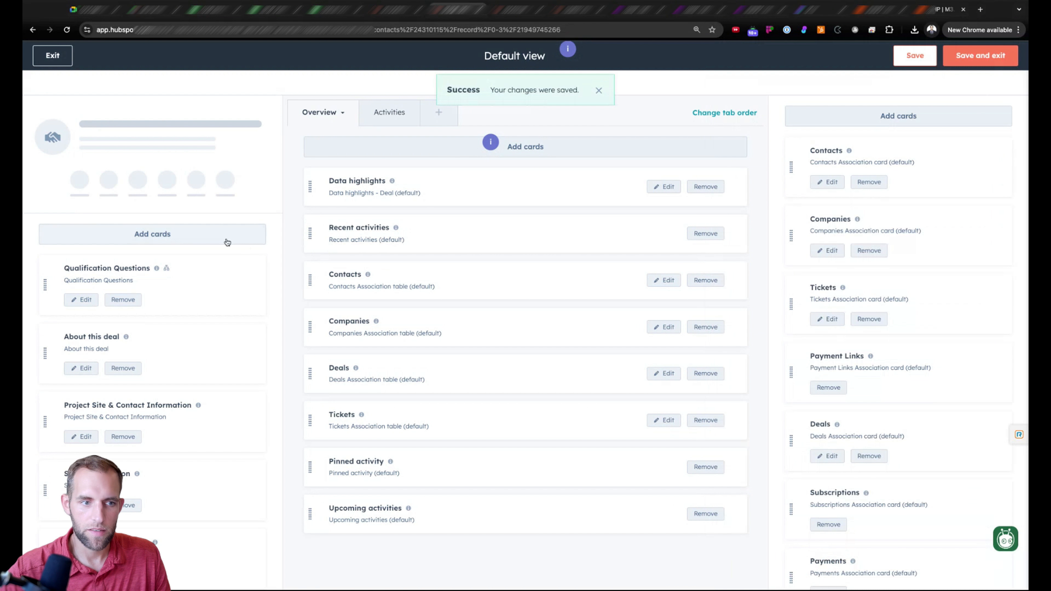
pyautogui.click(993, 61)
# Check the Estimate Number and PaintScout Quote ID on the deal's Sales Information card, then glance at the Make scenario
pyautogui.scroll(-10, 209, 372)
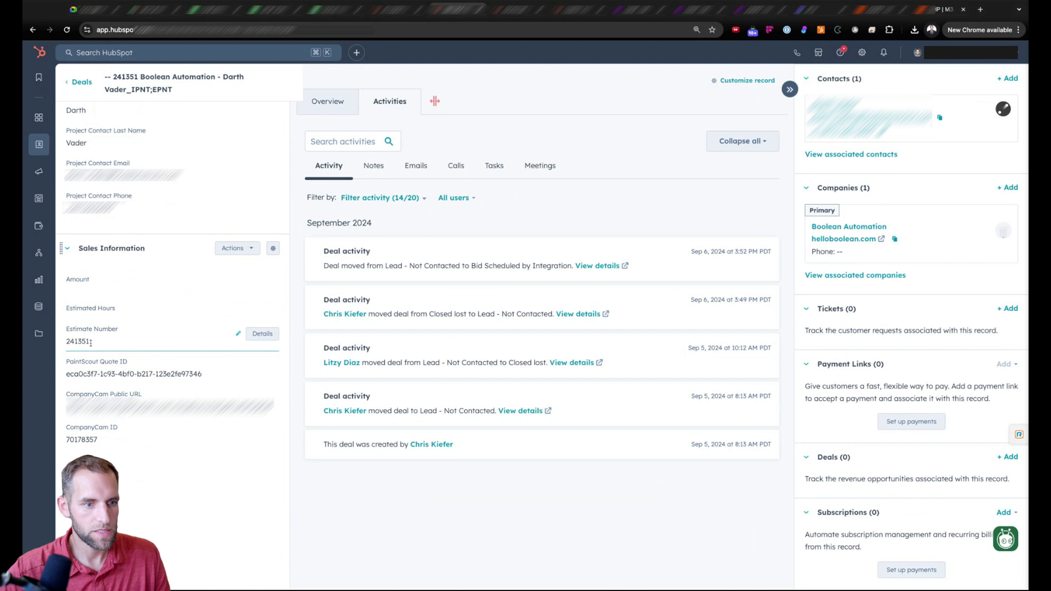
pyautogui.scroll(3, 143, 372)
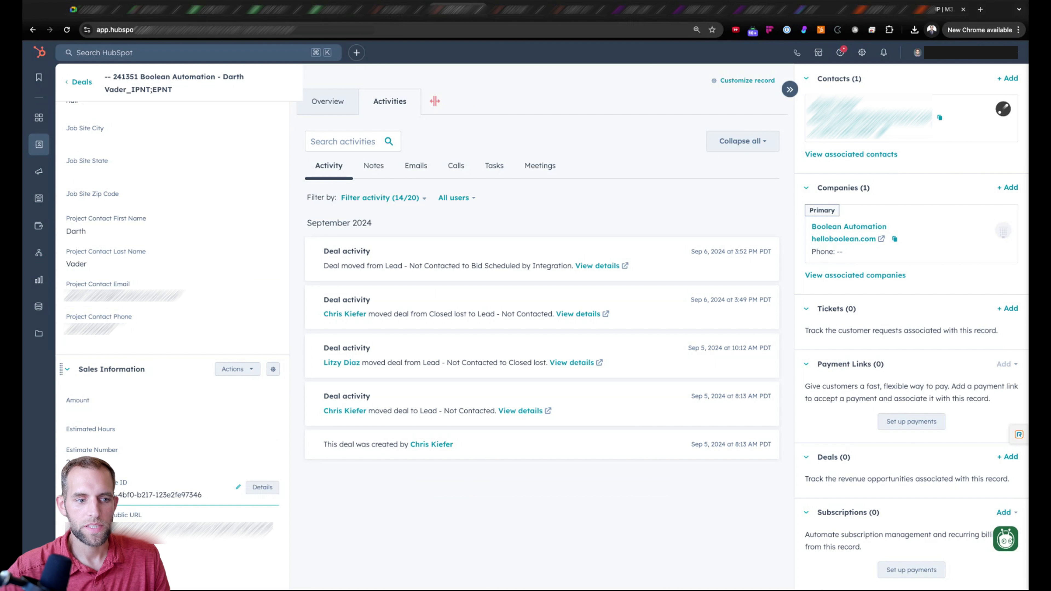
pyautogui.moveTo(82, 495); pyautogui.dragTo(201, 495)
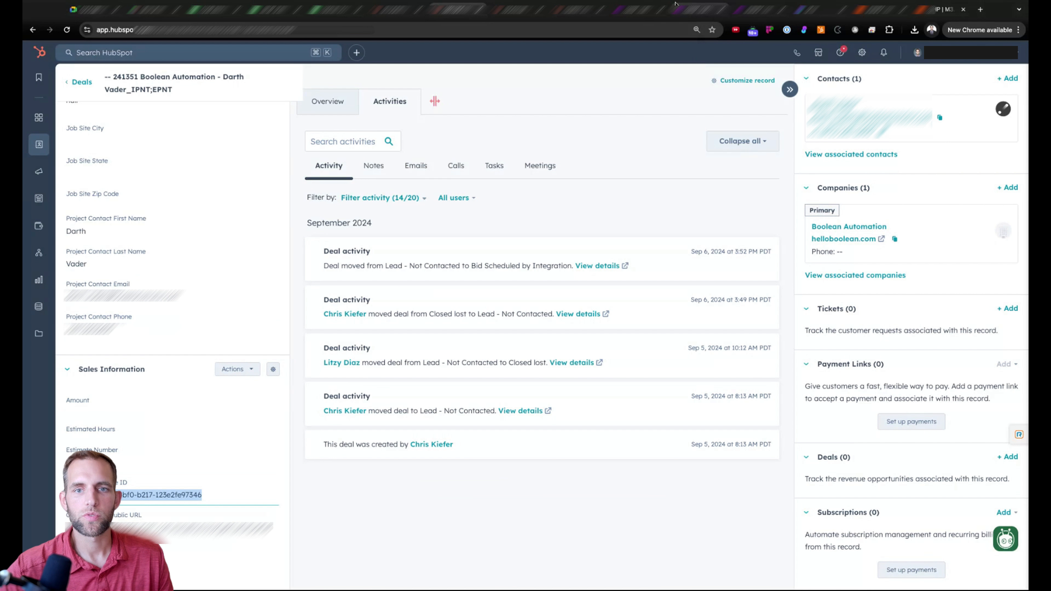
pyautogui.click(633, 12)
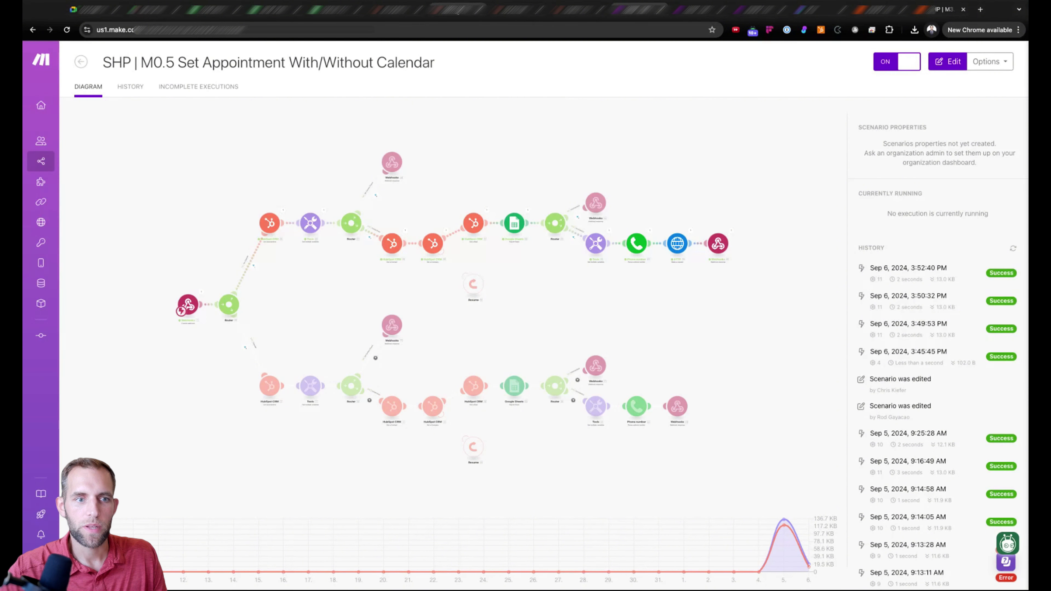
# Open the Darth Vader contact from the HubSpot deal and create another associated deal with the prefilled details
pyautogui.click(458, 8)
pyautogui.click(839, 106)
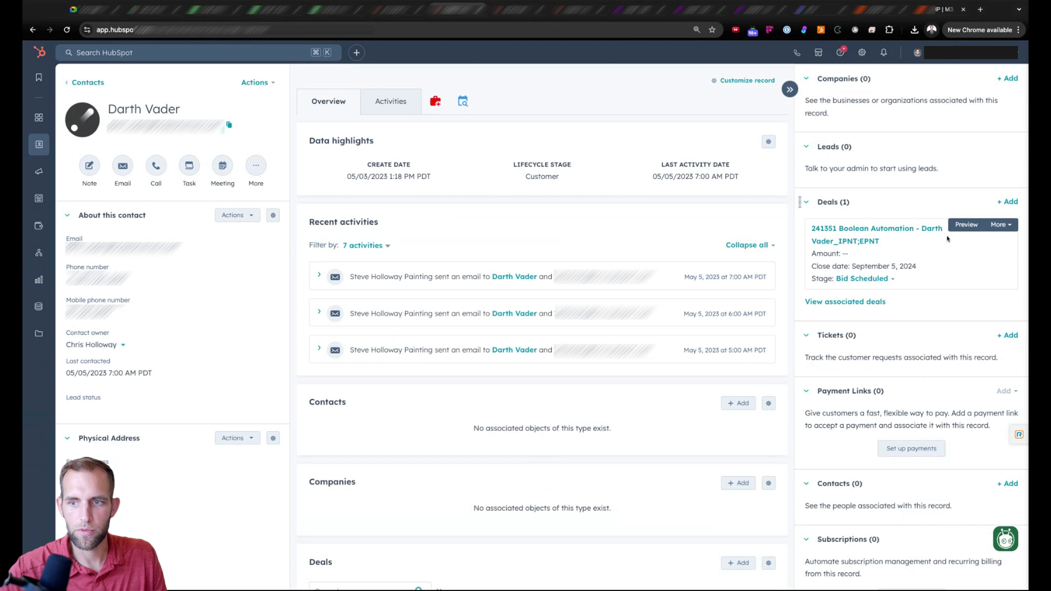
pyautogui.click(1007, 202)
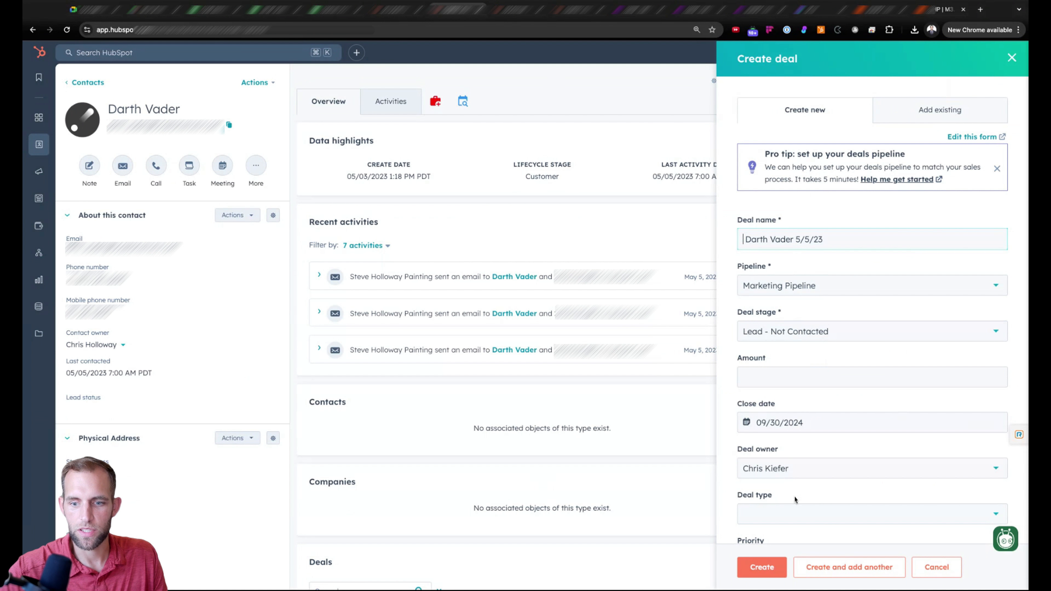
pyautogui.click(762, 567)
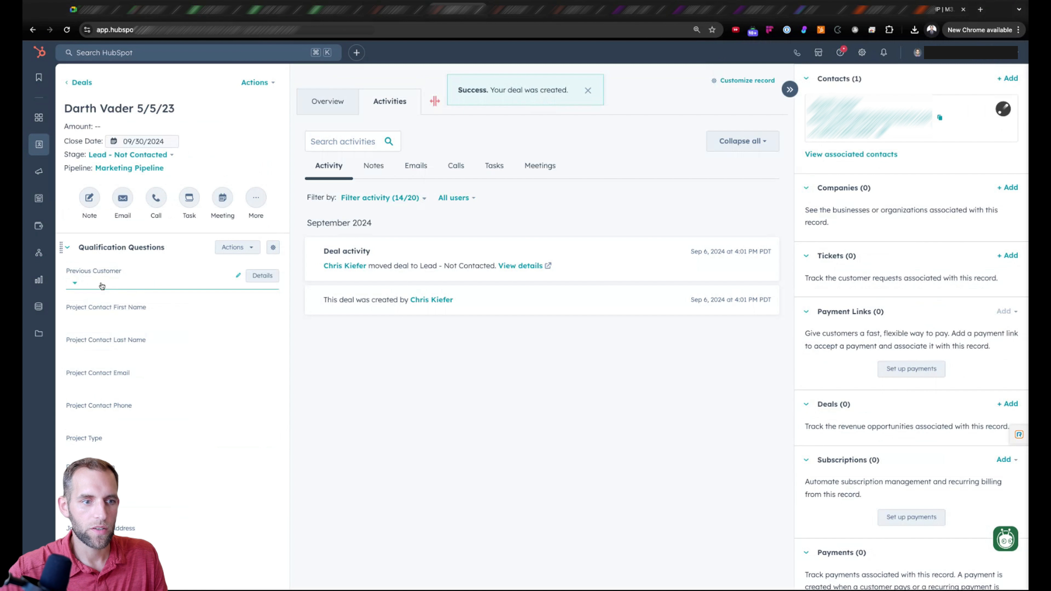
# Assign a different deal owner in the new deal's Qualification Questions
pyautogui.scroll(-8, 95, 365)
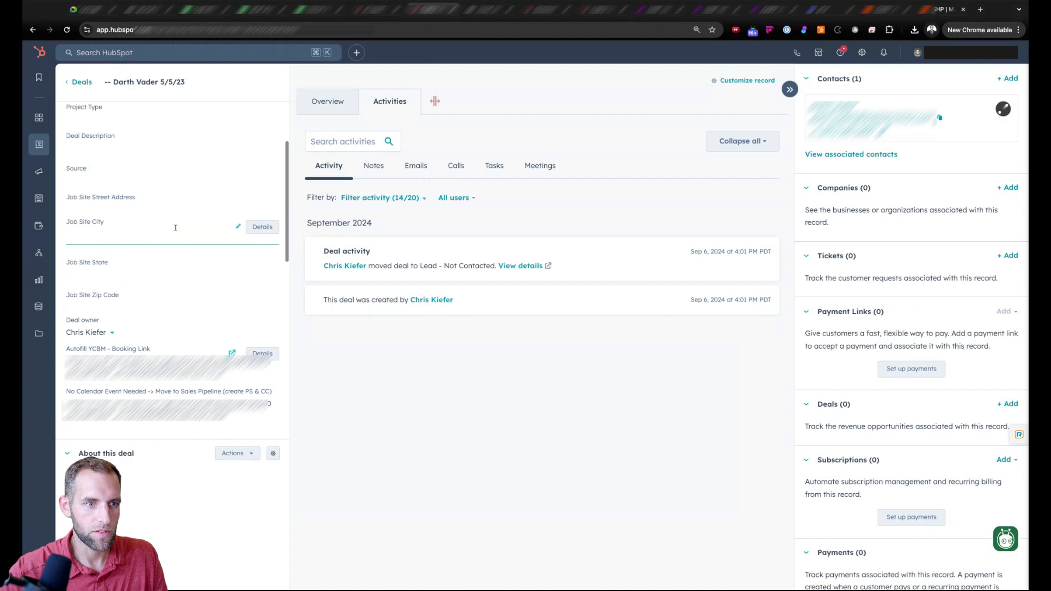
pyautogui.scroll(1, 176, 228)
pyautogui.click(110, 376)
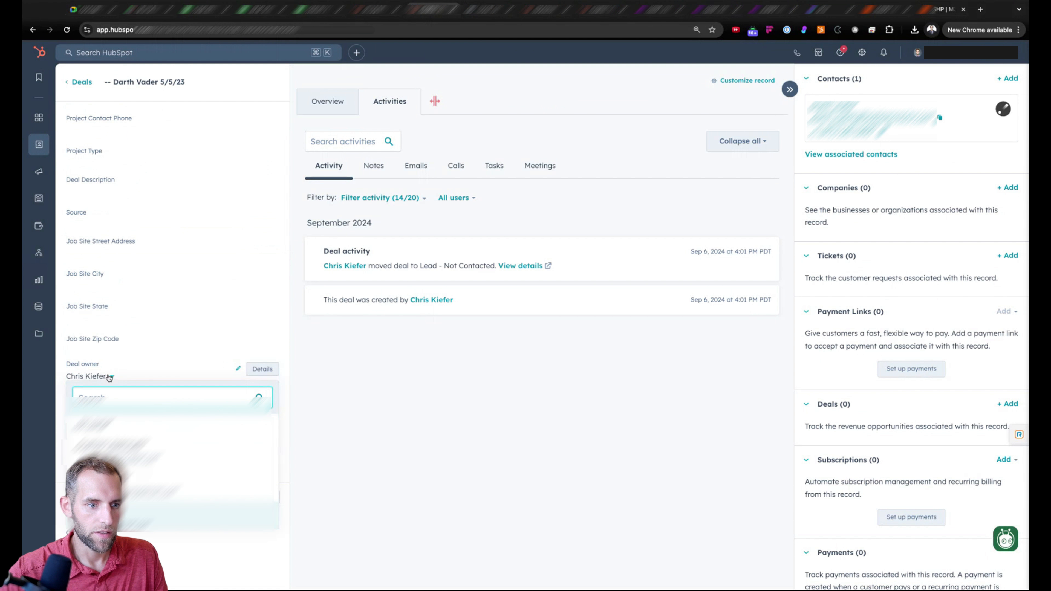
pyautogui.click(133, 451)
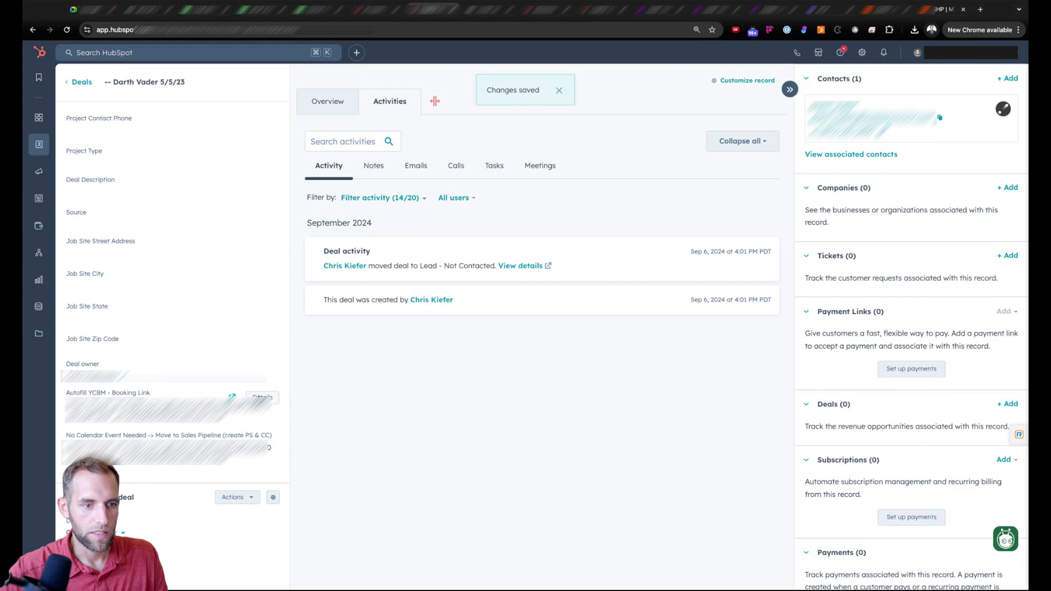
# Open the deal's Autofill YCBM booking link, pick September 10 at 7:00 AM, and examine which booking form fields are prefilled
pyautogui.click(232, 397)
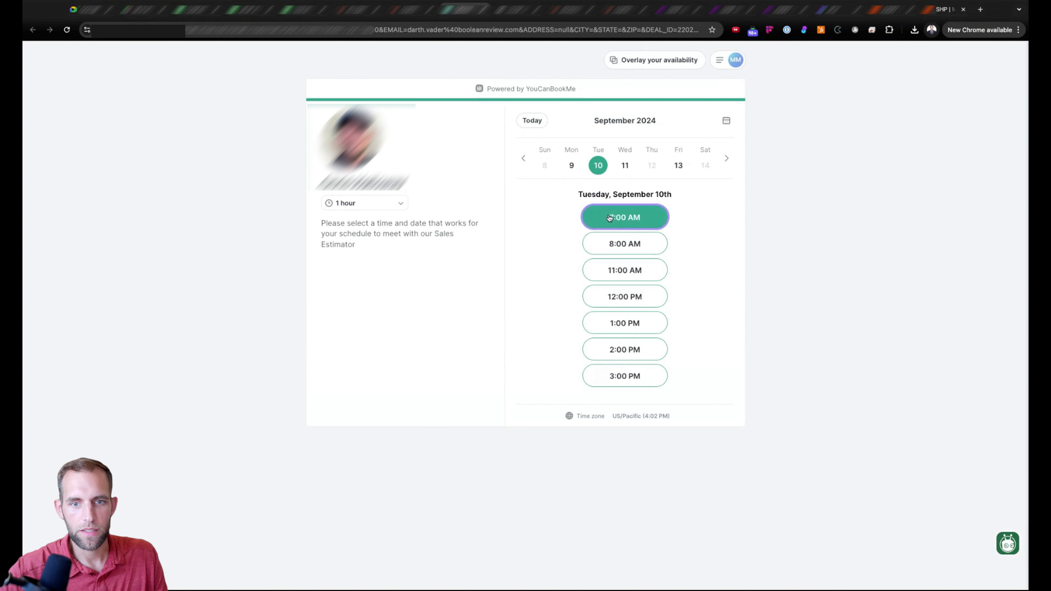
pyautogui.click(592, 207)
pyautogui.scroll(-2, 573, 253)
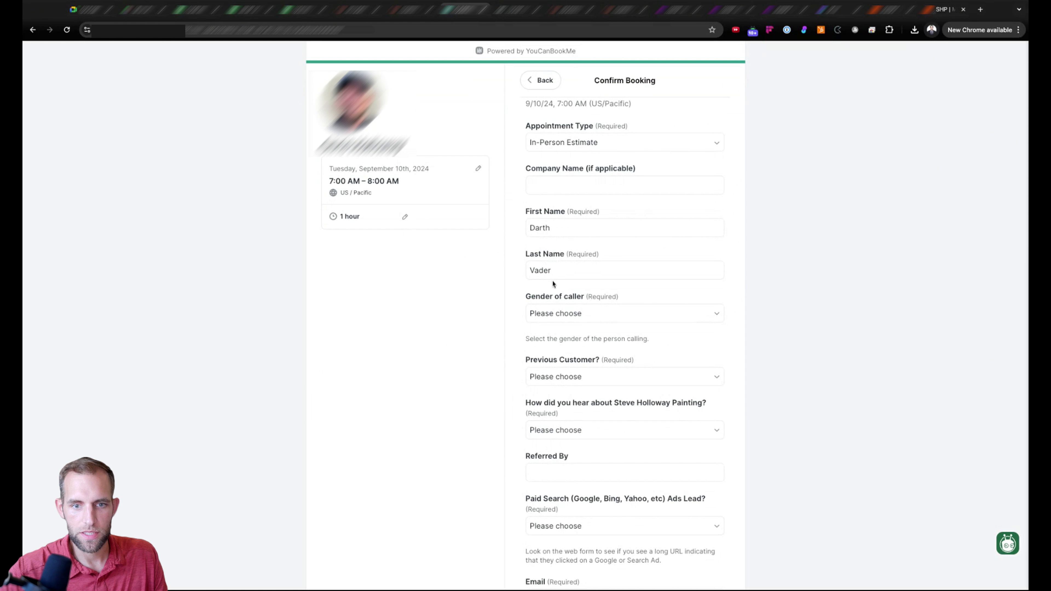
pyautogui.scroll(-6, 589, 326)
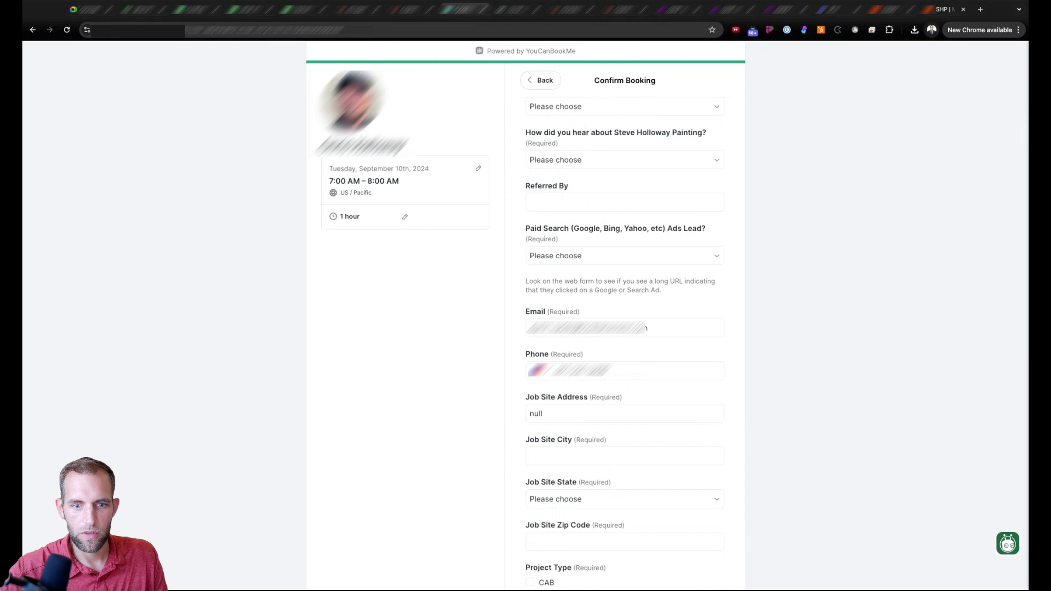
pyautogui.scroll(-5, 601, 368)
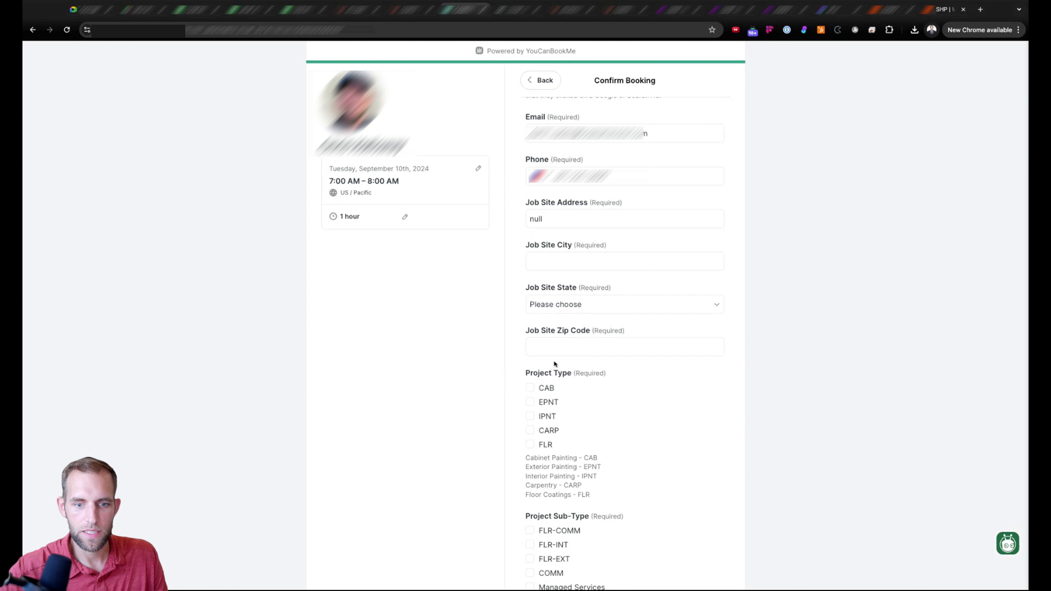
pyautogui.scroll(-11, 567, 382)
pyautogui.scroll(15, 570, 379)
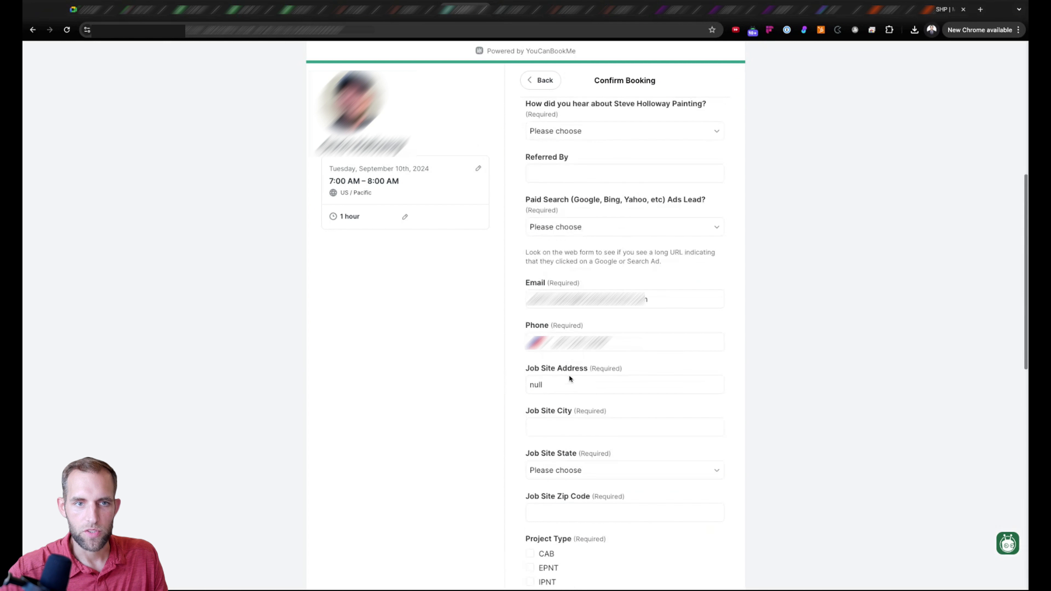
pyautogui.scroll(9, 567, 352)
# Return to the HubSpot deal and set its Source to Web Search and its Project Type to EPNT
pyautogui.click(395, 9)
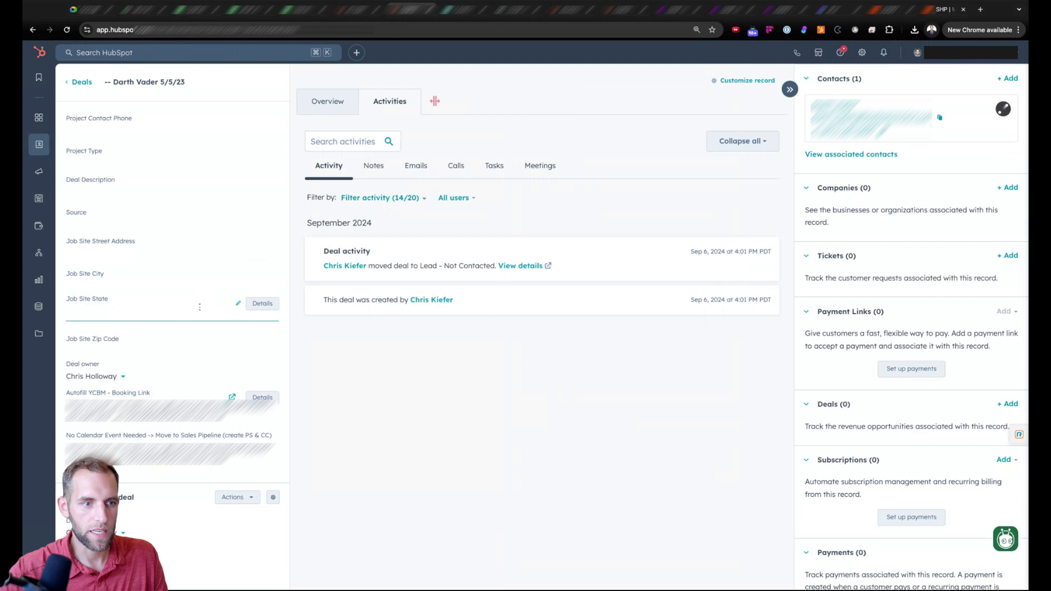
pyautogui.scroll(2, 121, 297)
pyautogui.click(121, 276)
pyautogui.click(121, 365)
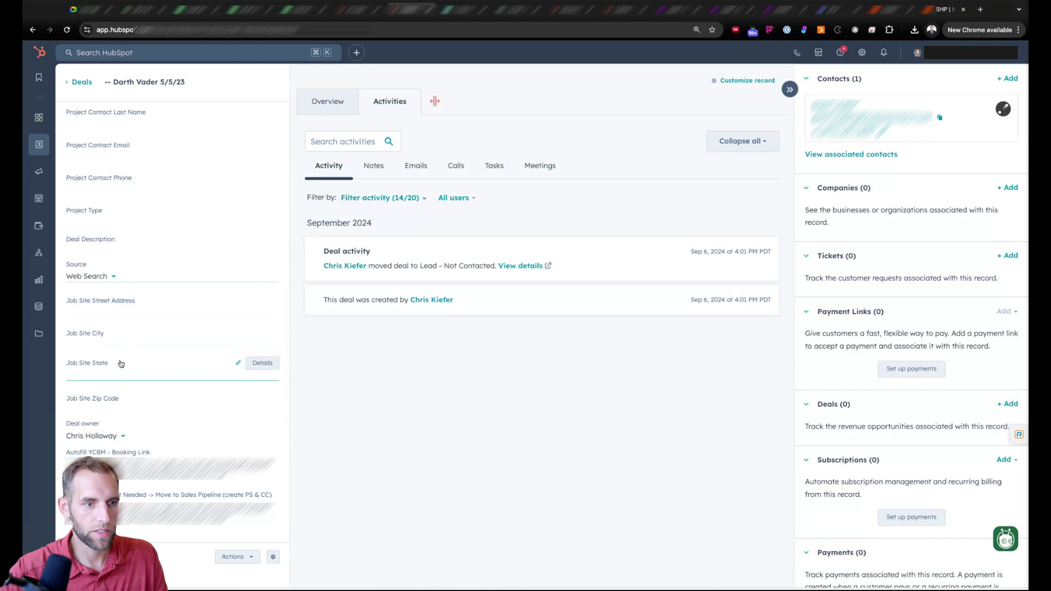
pyautogui.click(102, 221)
pyautogui.click(85, 261)
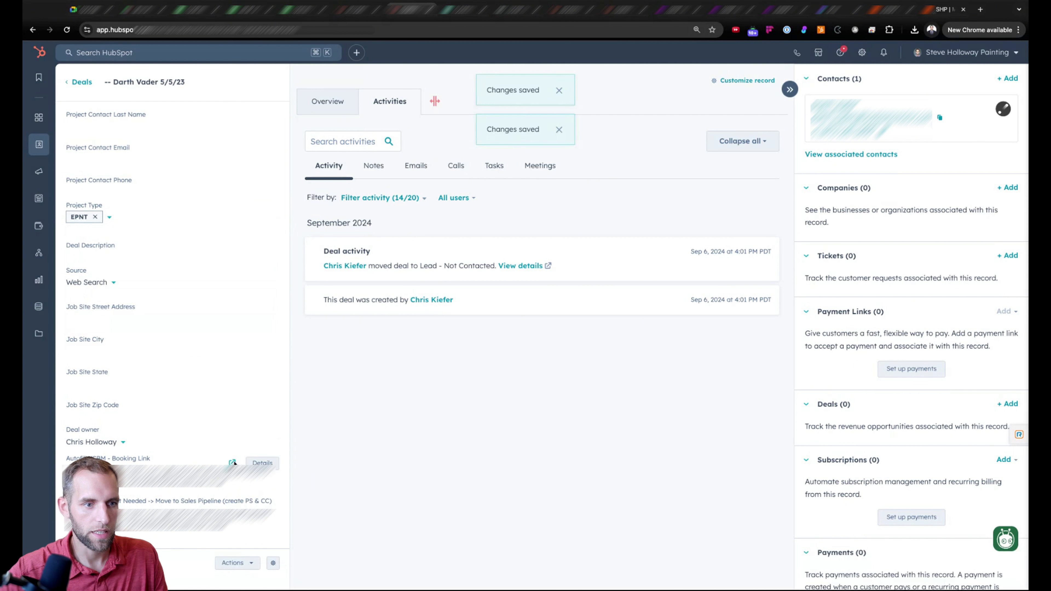
# Reopen the booking link, pick September 11 at 8:00 AM, and check the form's prefilled project type and lead source
pyautogui.click(233, 462)
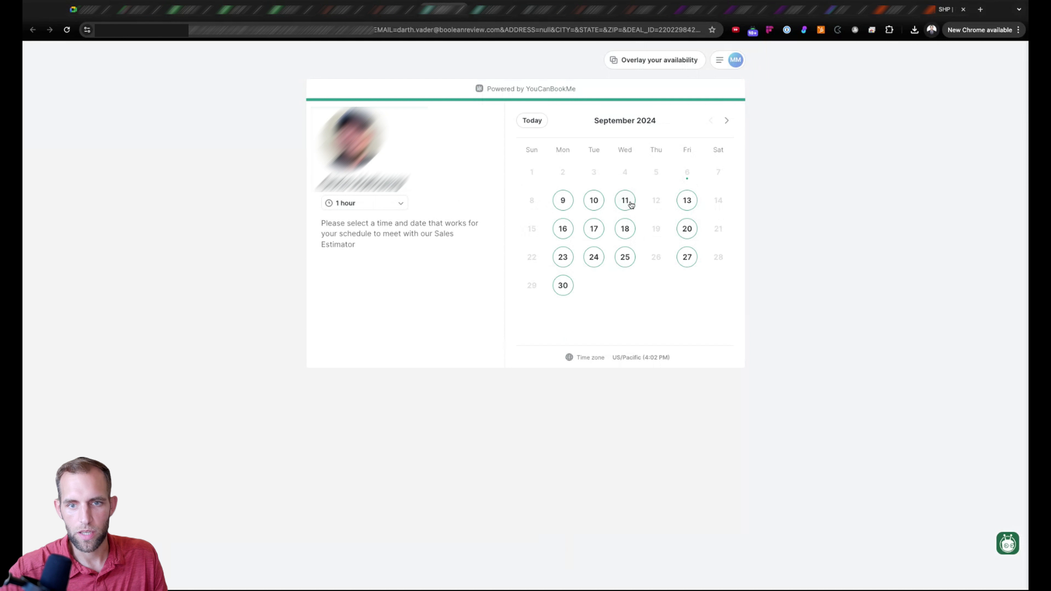
pyautogui.click(626, 201)
pyautogui.click(625, 216)
pyautogui.scroll(-5, 630, 360)
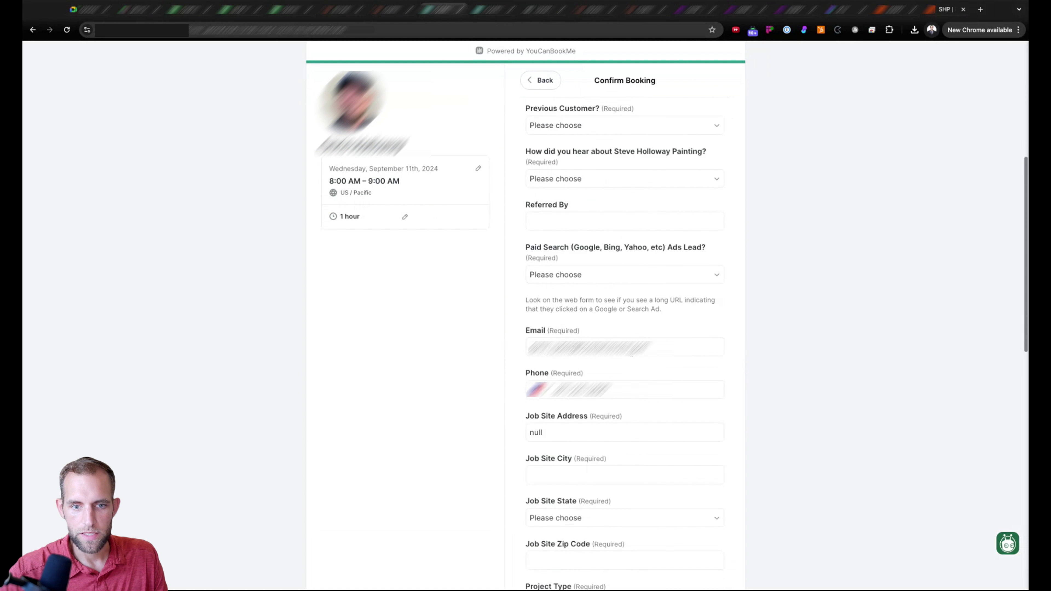
pyautogui.scroll(-6, 630, 352)
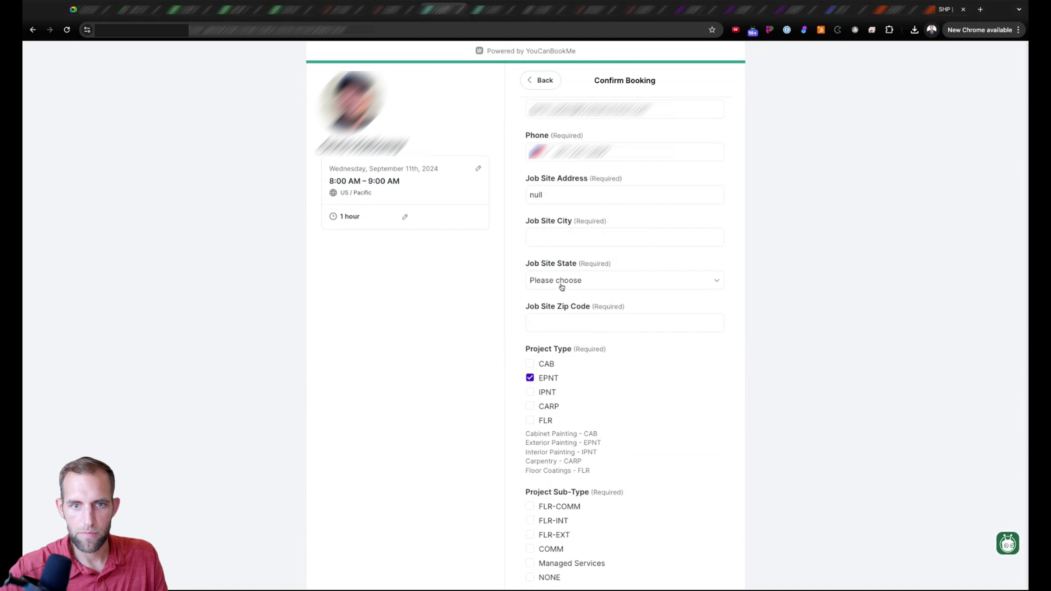
pyautogui.scroll(-8, 571, 357)
pyautogui.scroll(7, 571, 357)
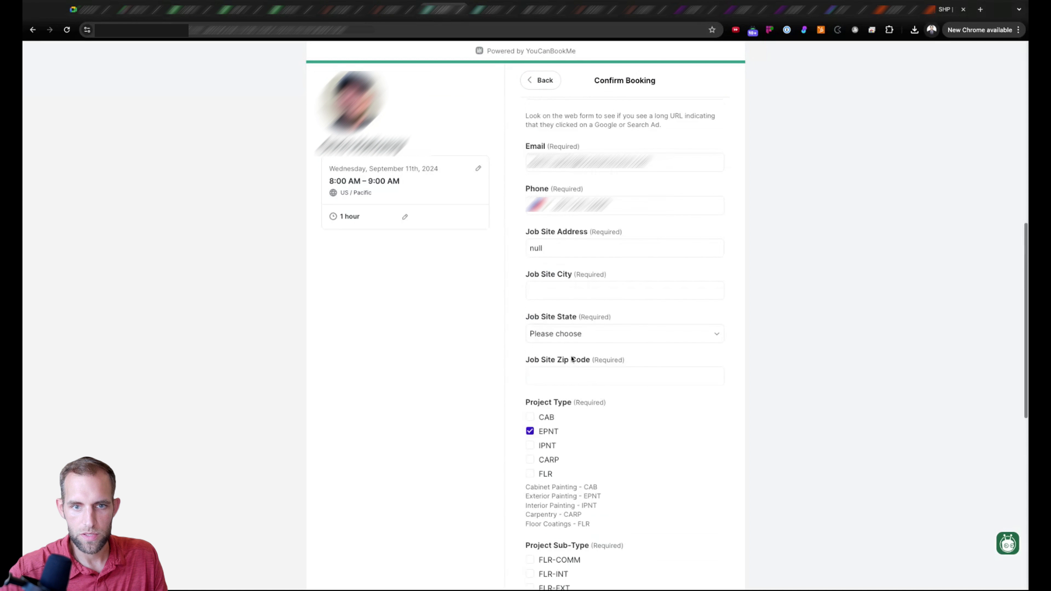
pyautogui.scroll(5, 571, 357)
pyautogui.click(576, 230)
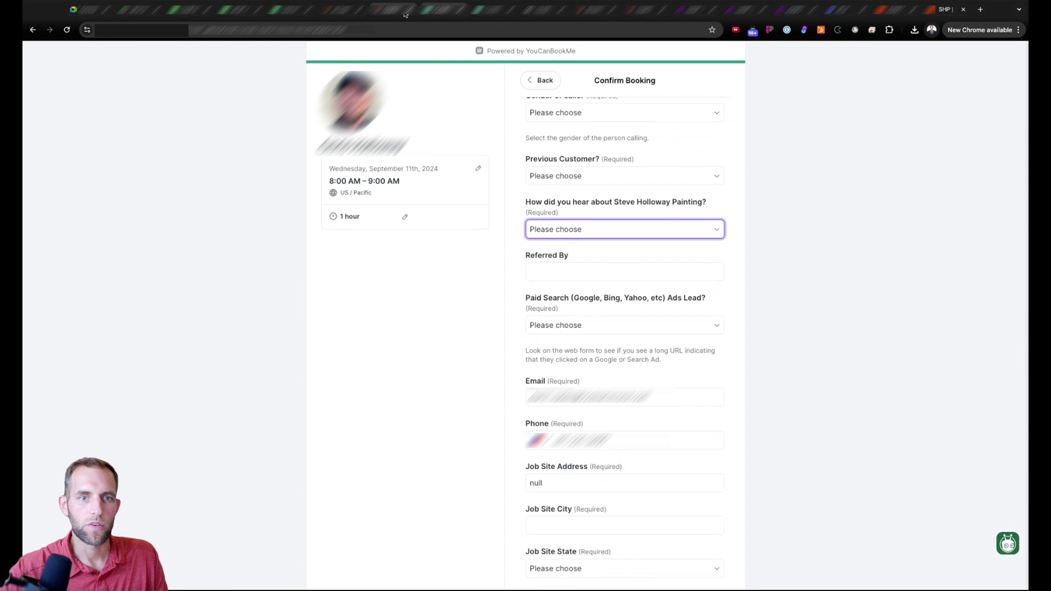
# Open the shp-ch booking page's settings in YouCanBookMe and inspect the shorthand code of its "How did you hear" question
pyautogui.click(456, 30)
pyautogui.write('y')
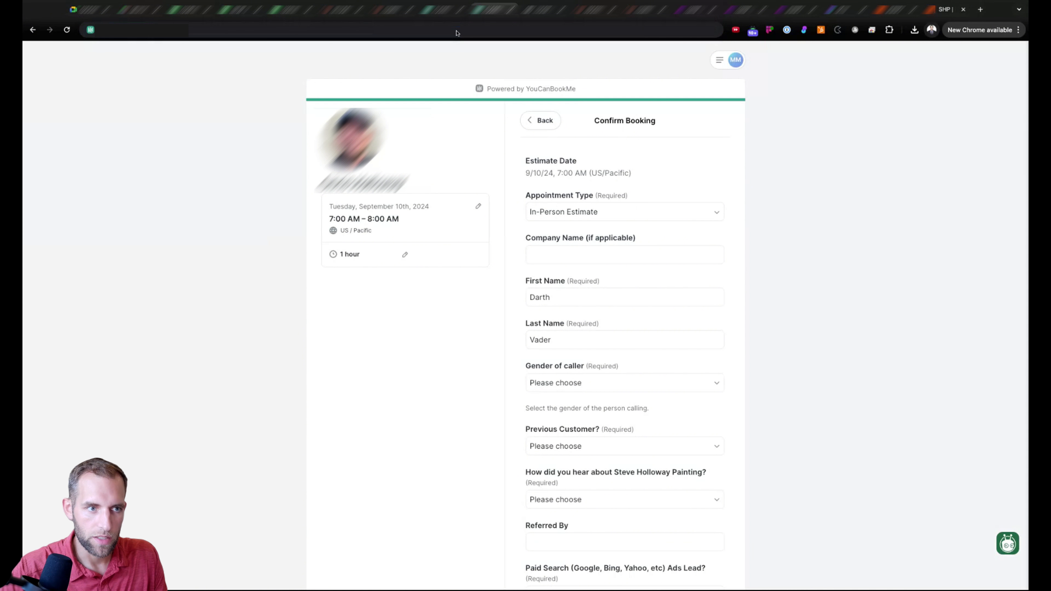
pyautogui.press('Return')
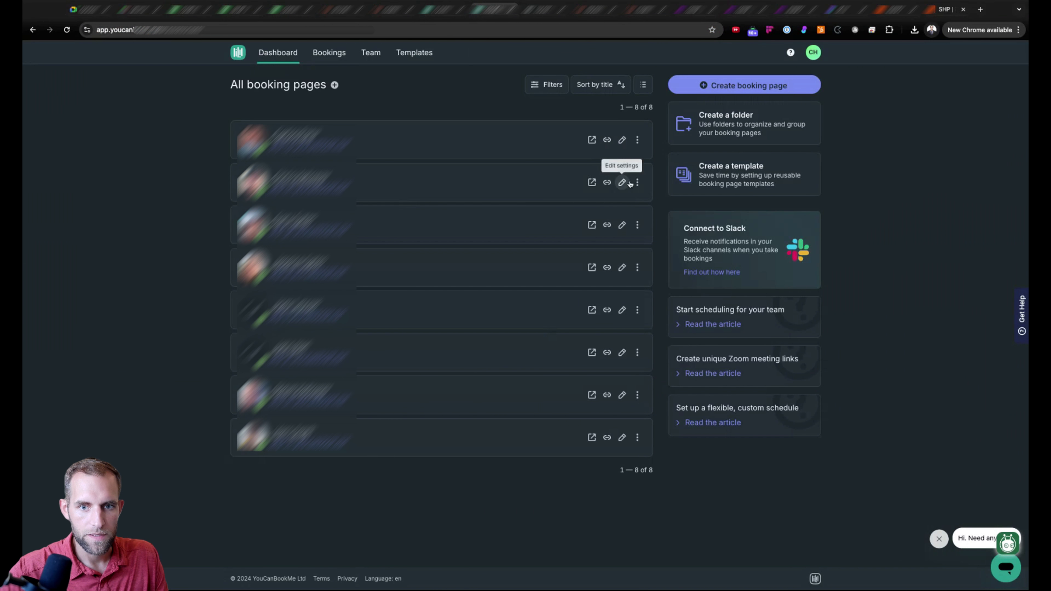
pyautogui.click(624, 169)
pyautogui.click(91, 265)
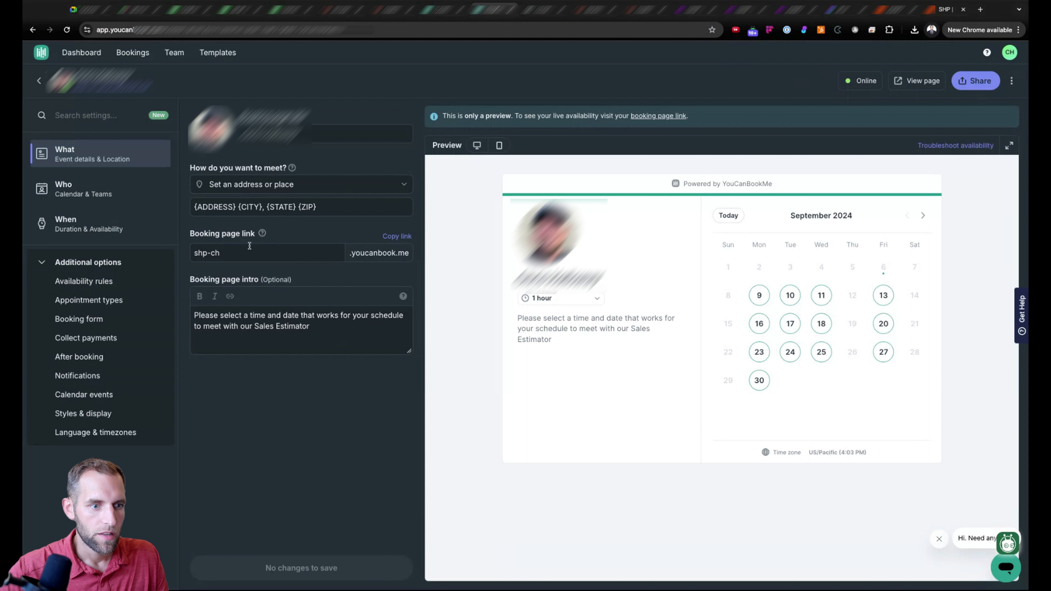
pyautogui.click(78, 357)
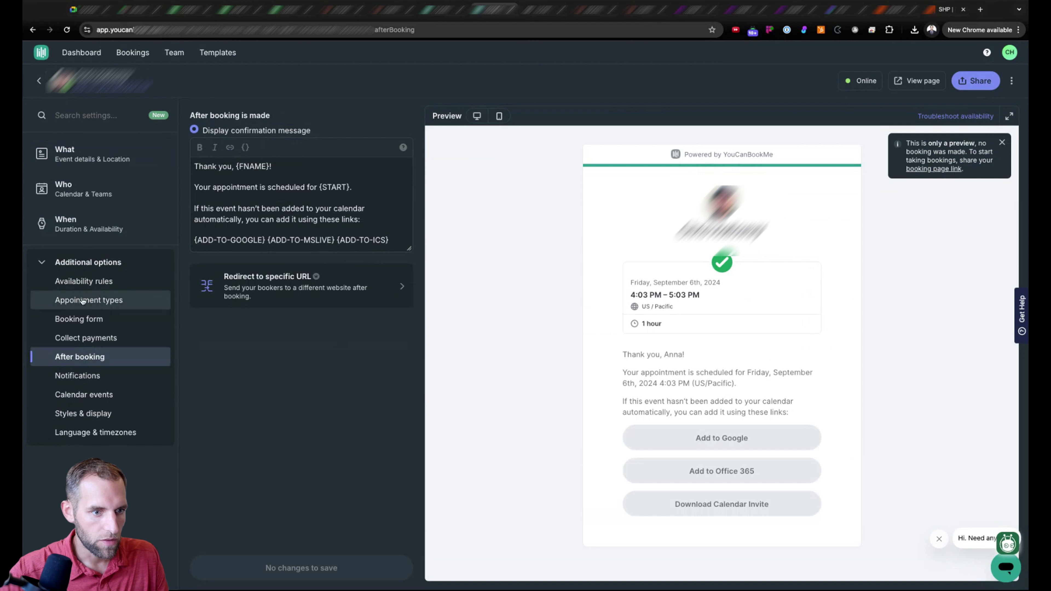
pyautogui.click(85, 319)
pyautogui.click(258, 392)
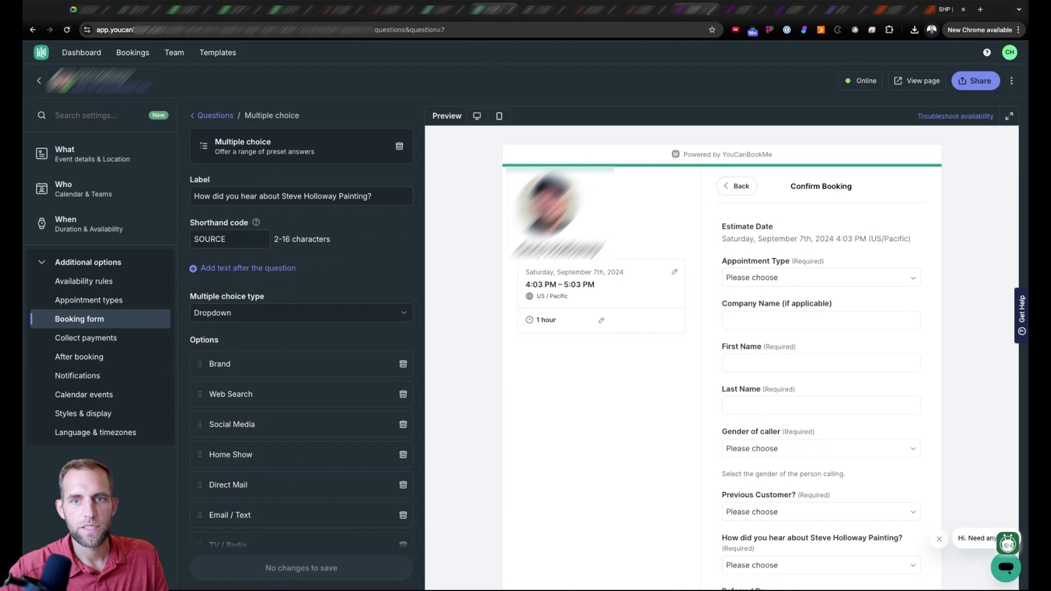
# Switch to the Make scenario and find "source" in the final Webhook response's Location value on the Calendar branch
pyautogui.click(682, 13)
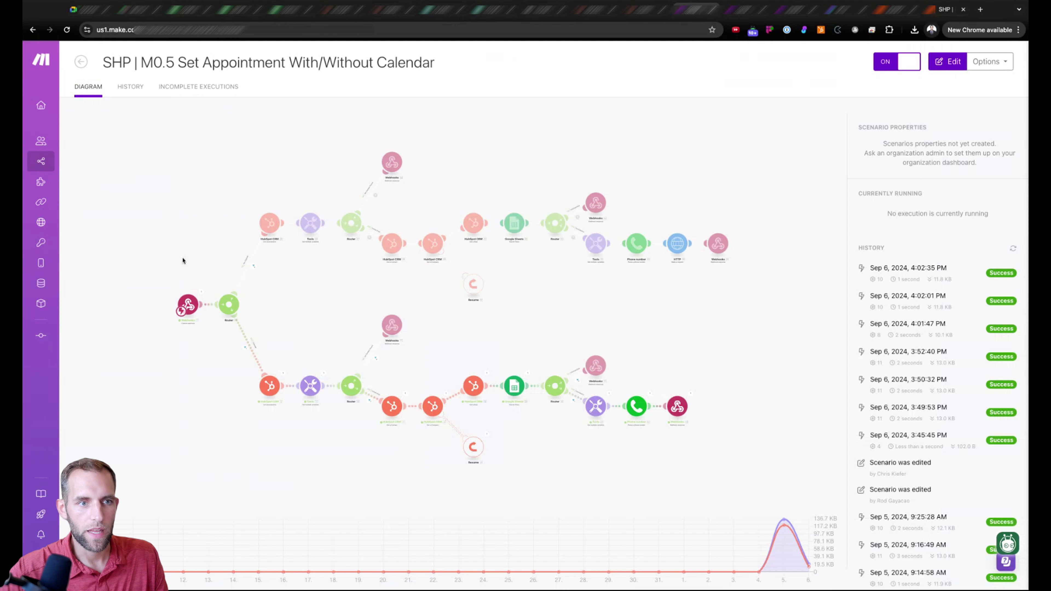
pyautogui.click(105, 108)
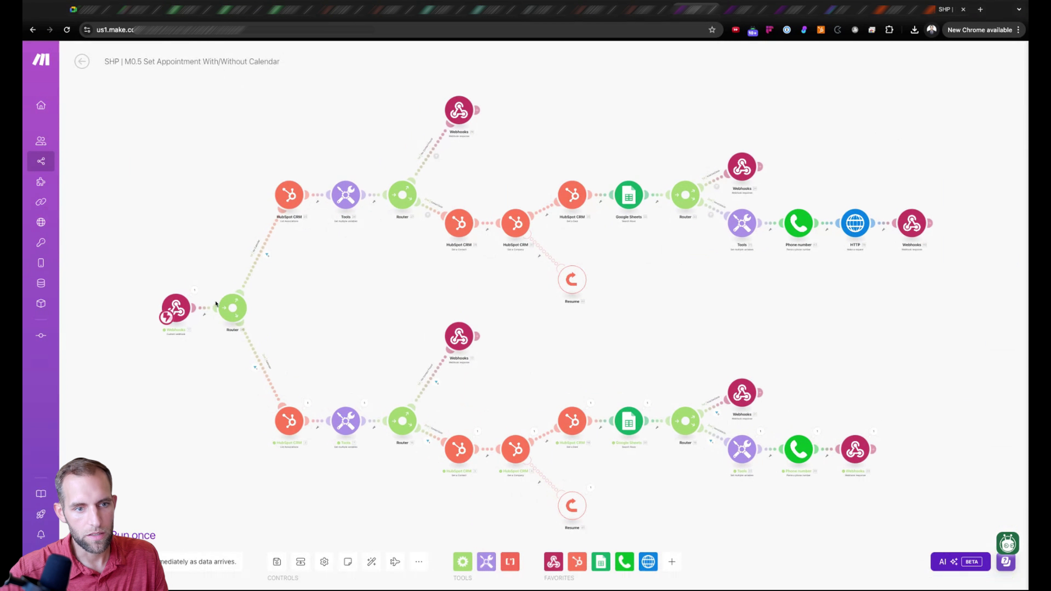
pyautogui.scroll(5, 223, 391)
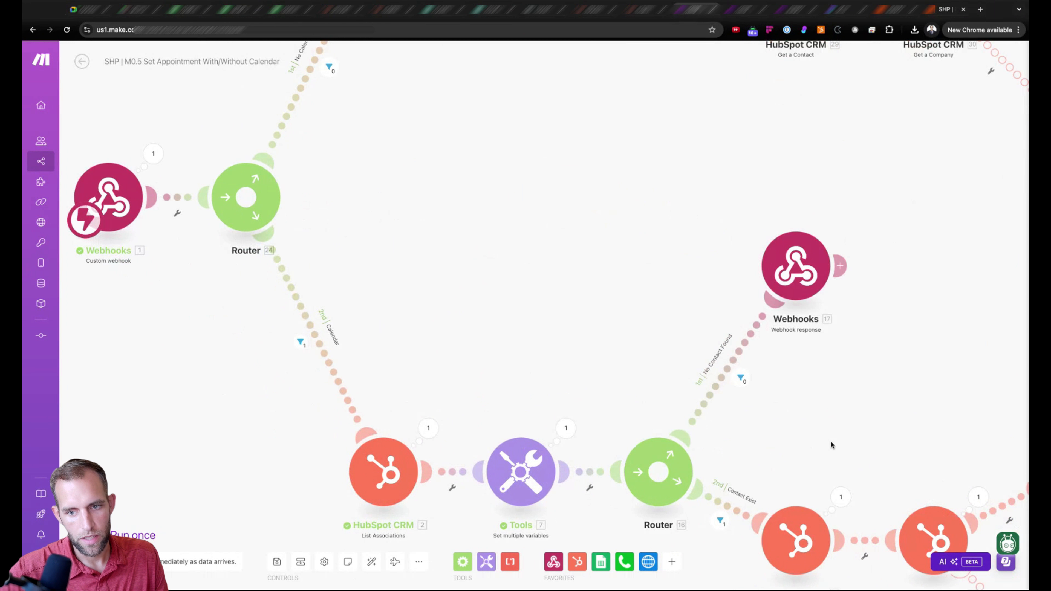
pyautogui.hscroll(15, 830, 440)
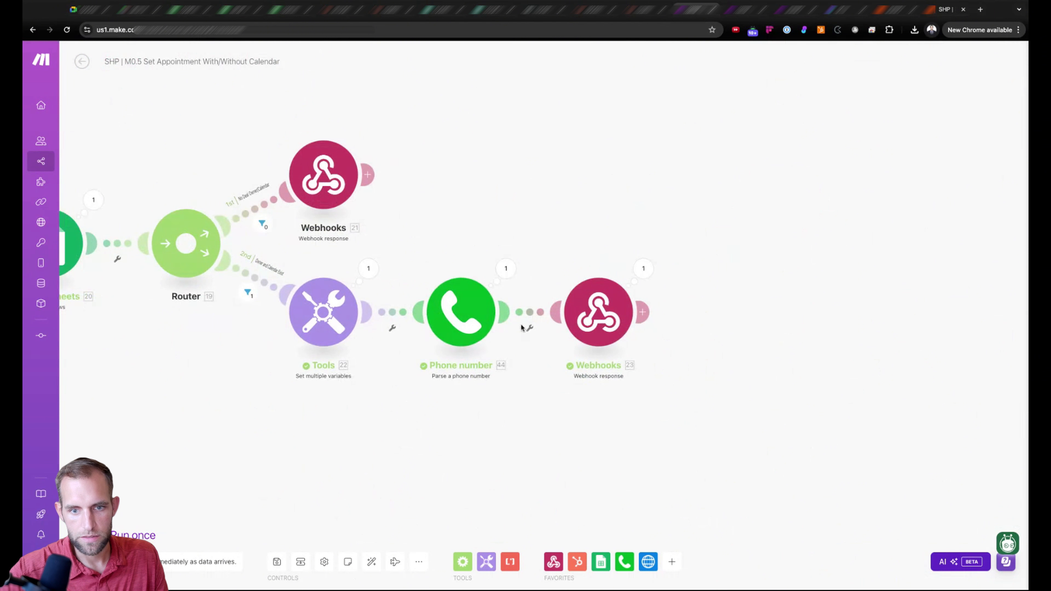
pyautogui.click(599, 313)
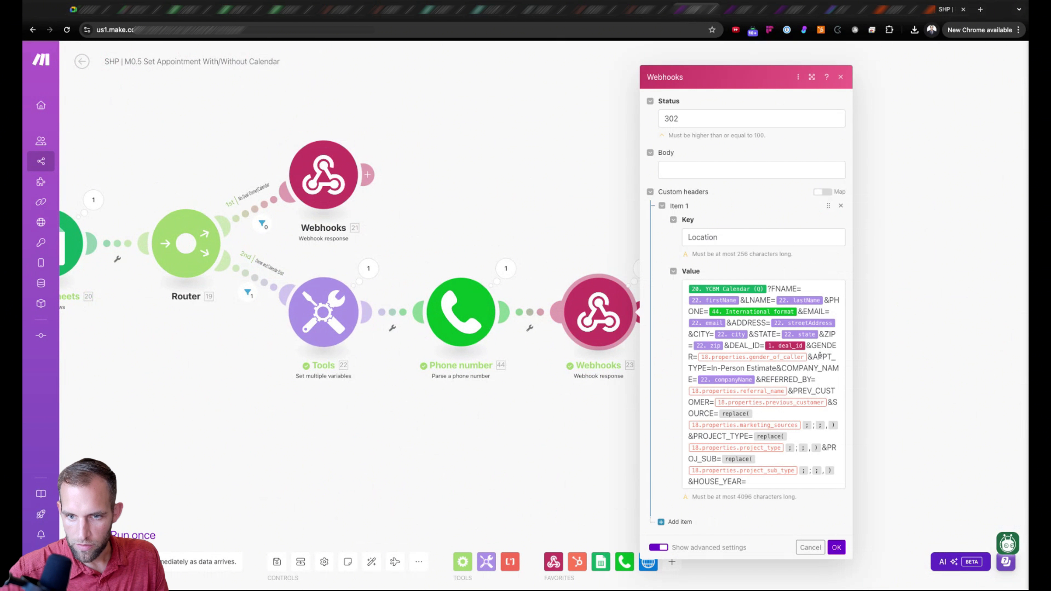
pyautogui.scroll(-1, 786, 368)
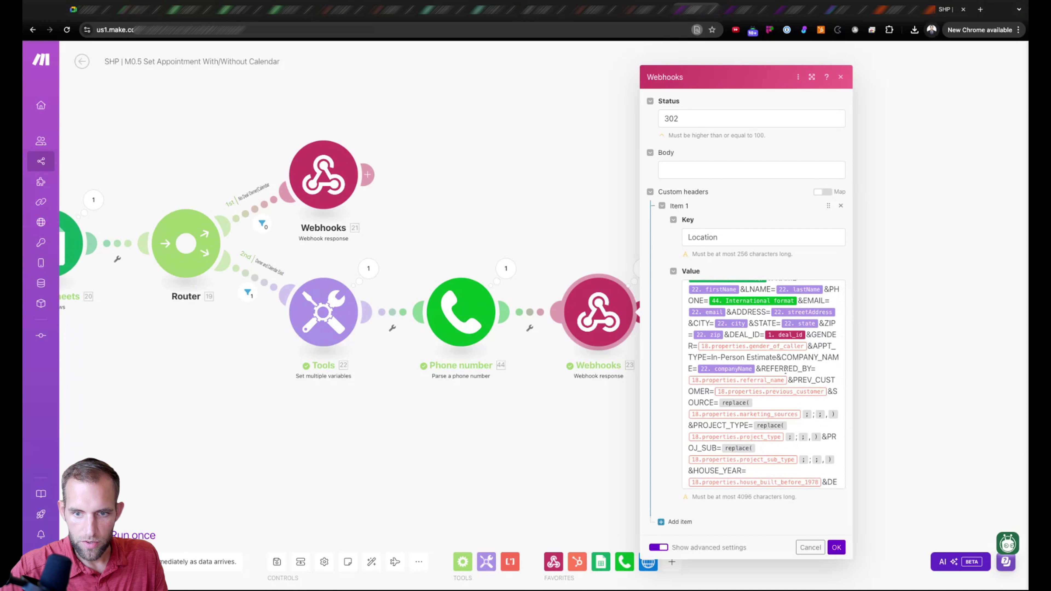
pyautogui.write('source')
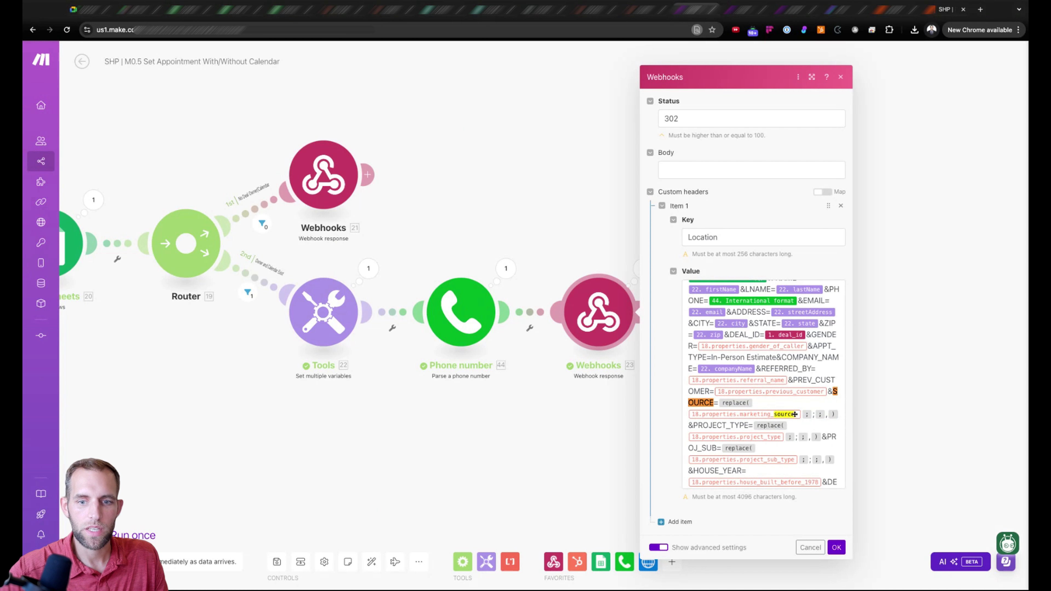
# Inspect the output of the HubSpot Get a Deal module on the Calendar branch and copy its deal ID
pyautogui.moveTo(316, 456); pyautogui.dragTo(900, 400)
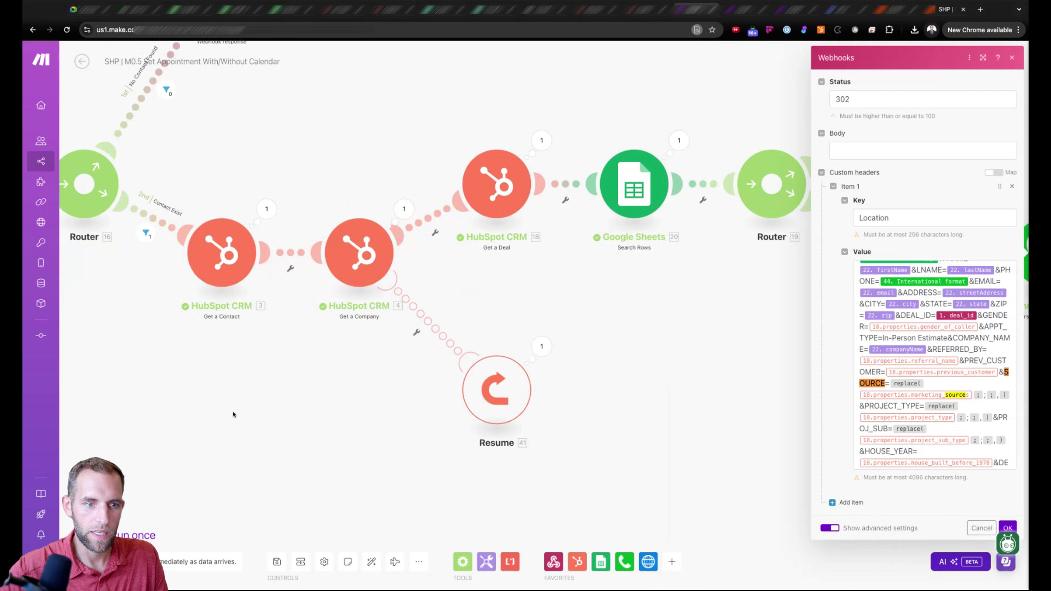
pyautogui.moveTo(234, 414); pyautogui.dragTo(243, 414)
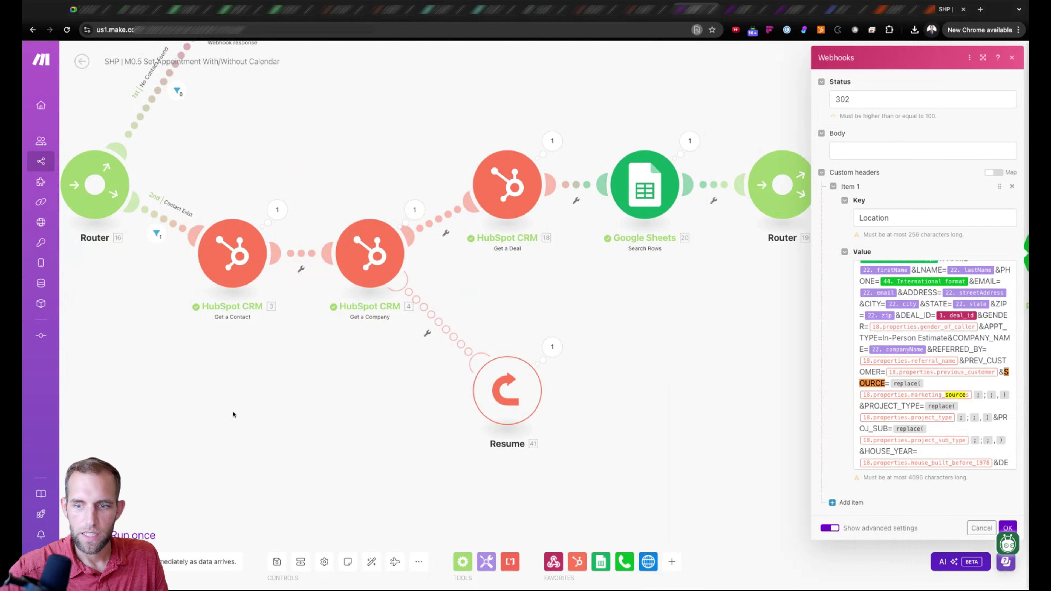
pyautogui.rightClick(532, 182)
pyautogui.click(563, 141)
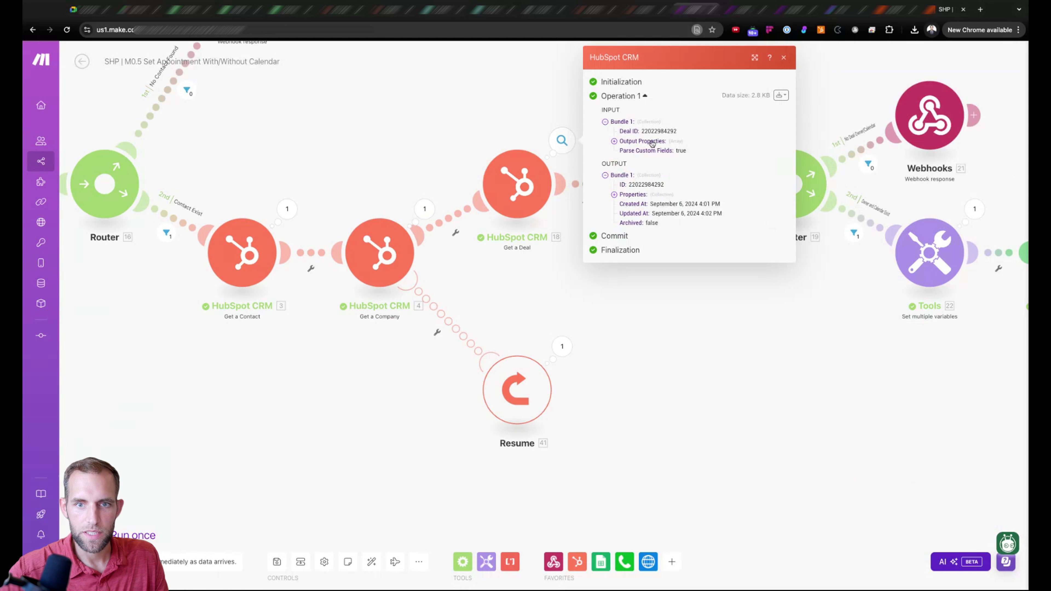
pyautogui.doubleClick(650, 131)
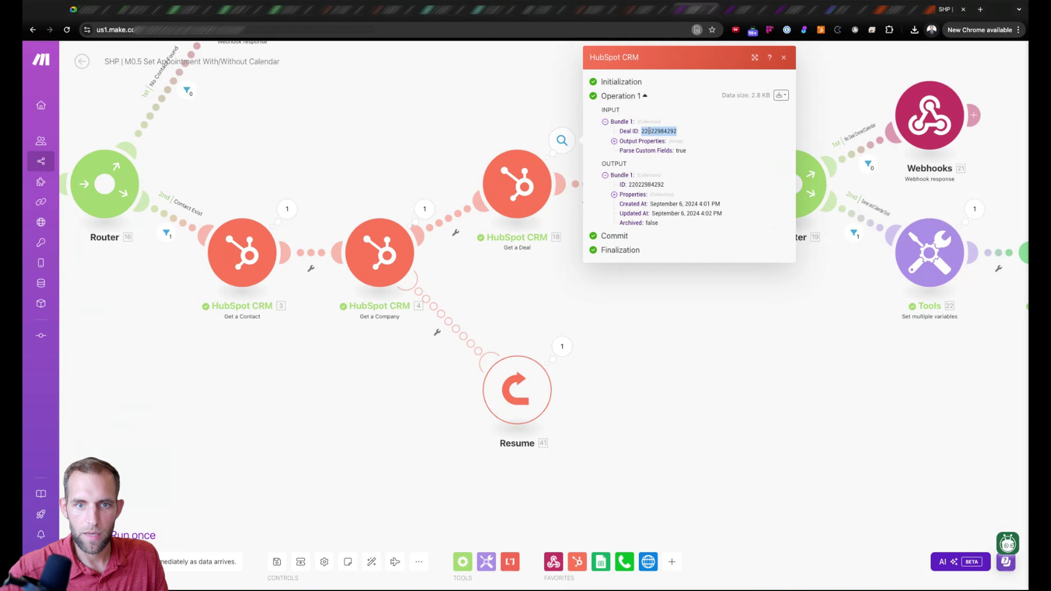
# Run only the HubSpot Get a Deal module with the copied deal ID, then dismiss its output
pyautogui.click(514, 181)
pyautogui.rightClick(520, 182)
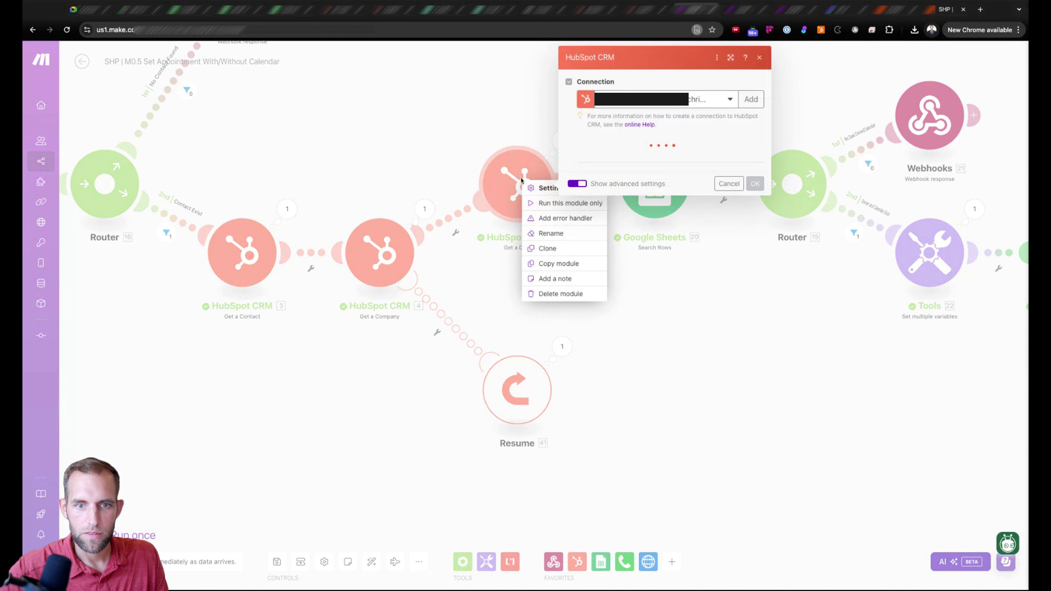
pyautogui.click(555, 202)
pyautogui.click(626, 223)
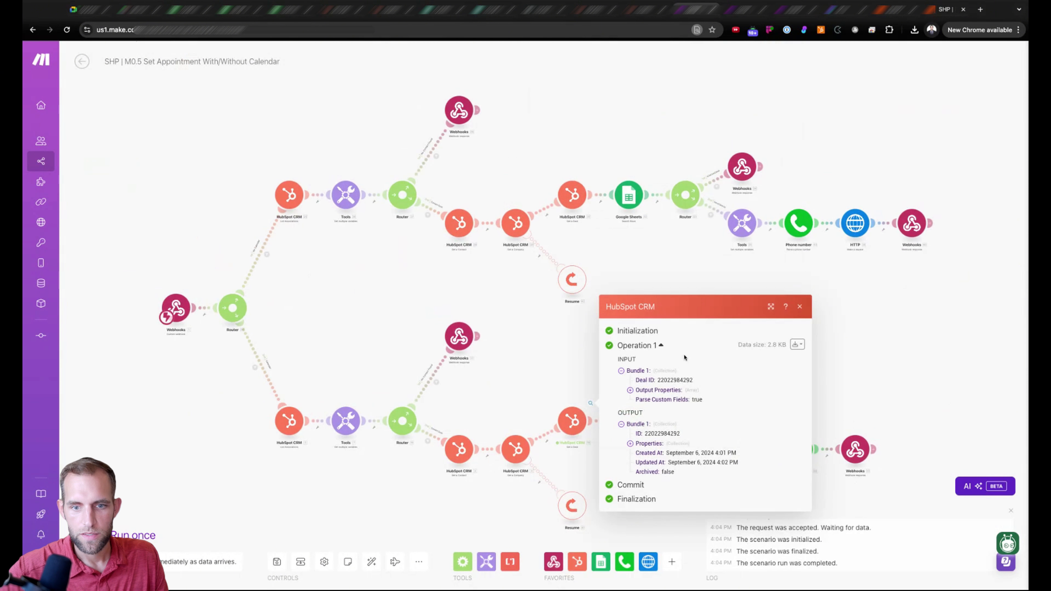
pyautogui.click(799, 306)
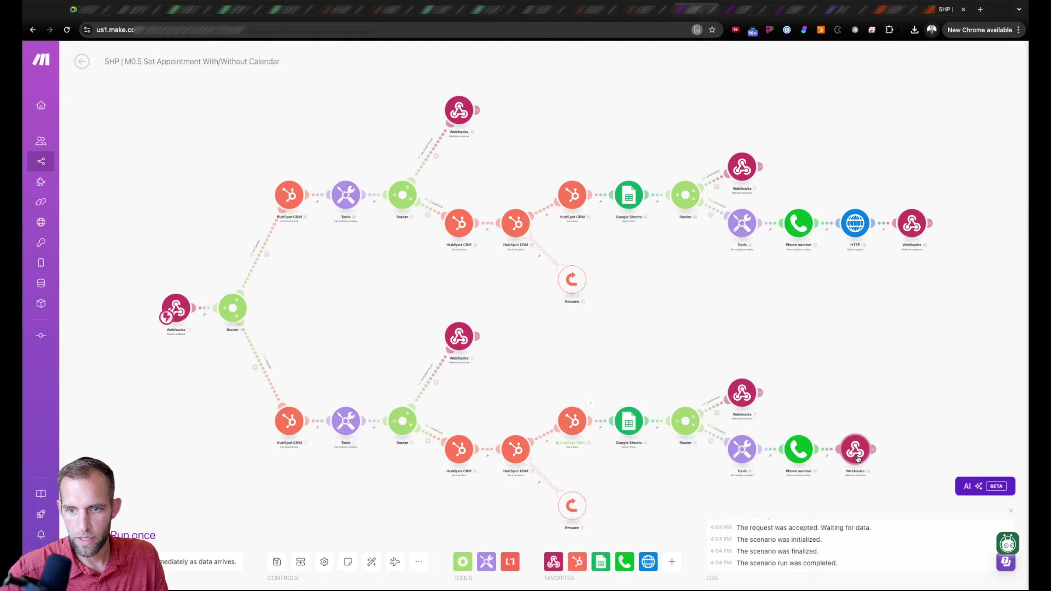
# In the final Webhook response's Location value on the Calendar branch, replace SOURCE's marketing_sources formula with the deal's Source property, and save the scenario
pyautogui.click(855, 449)
pyautogui.scroll(-3, 812, 441)
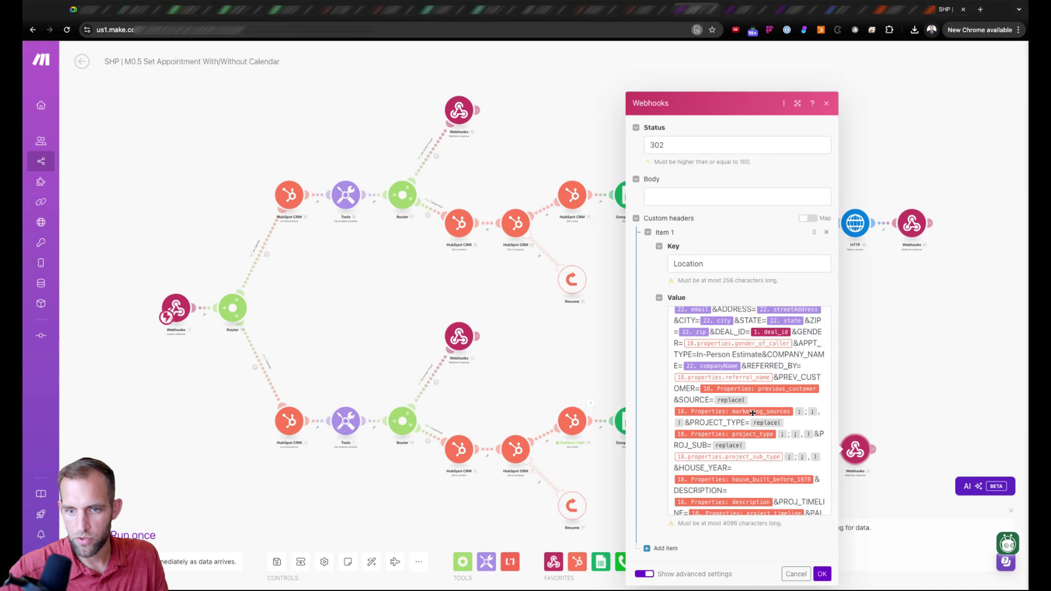
pyautogui.click(807, 414)
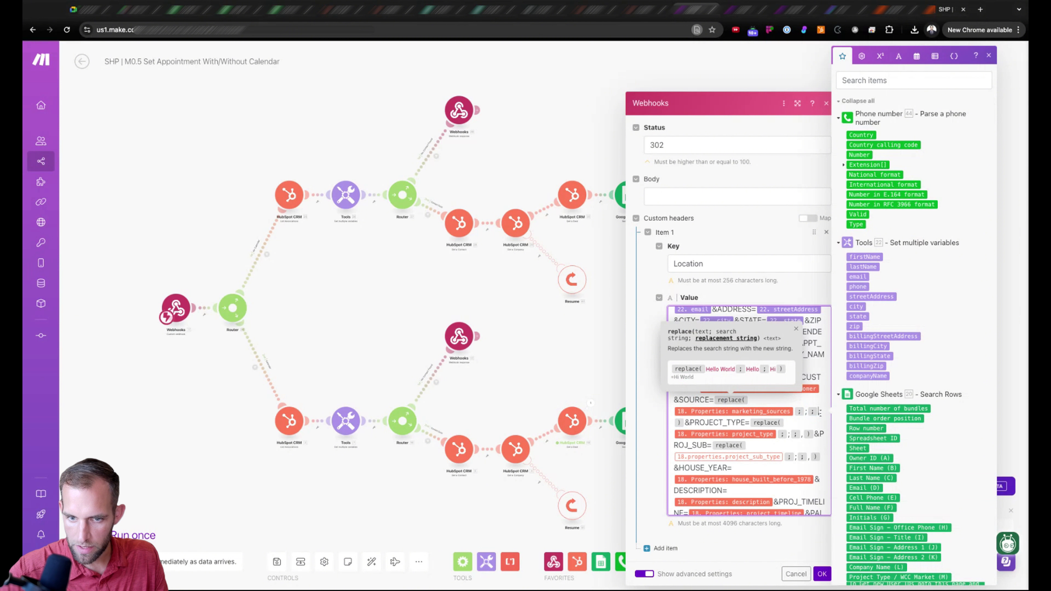
pyautogui.click(714, 401)
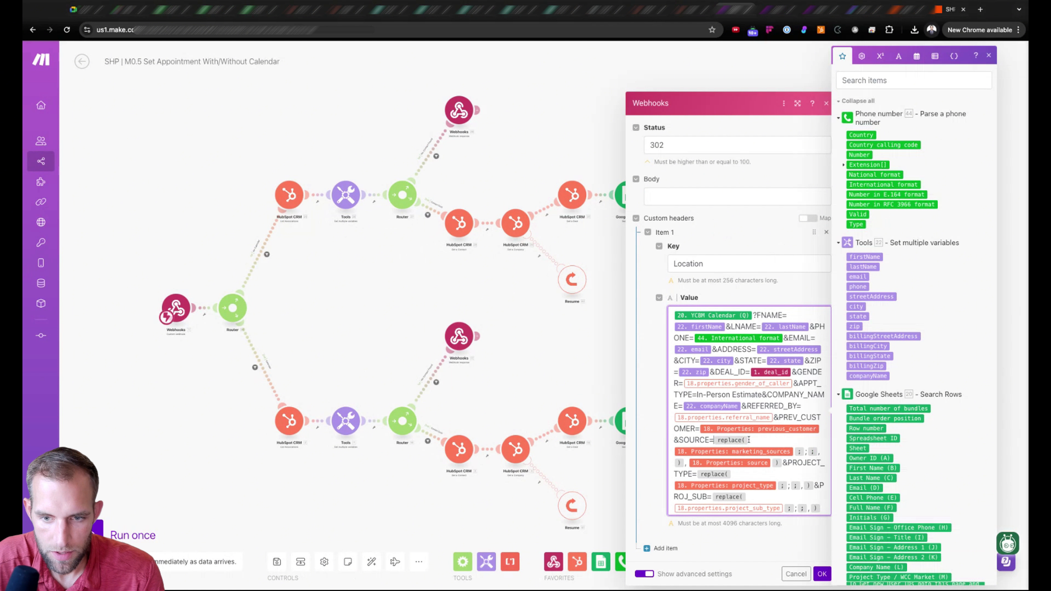
pyautogui.moveTo(716, 441); pyautogui.dragTo(844, 455)
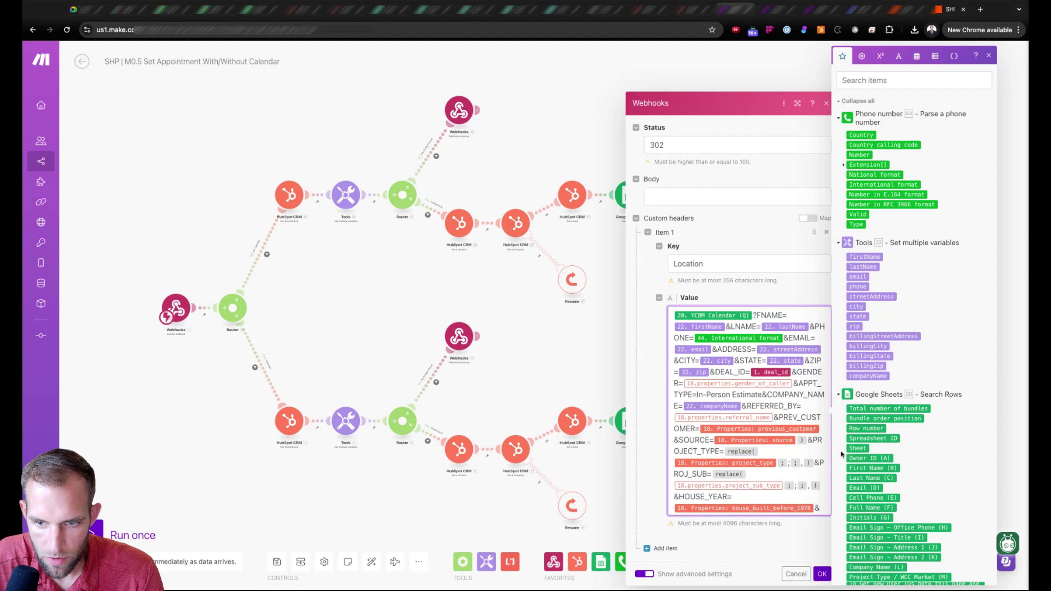
pyautogui.press('BackSpace')
pyautogui.click(822, 573)
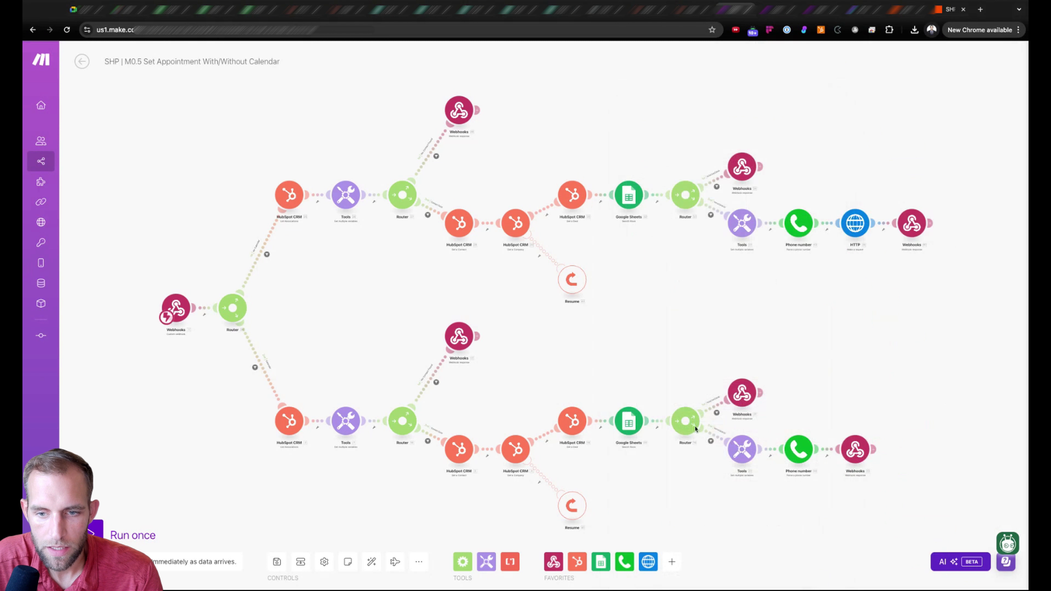
pyautogui.click(278, 562)
pyautogui.click(81, 62)
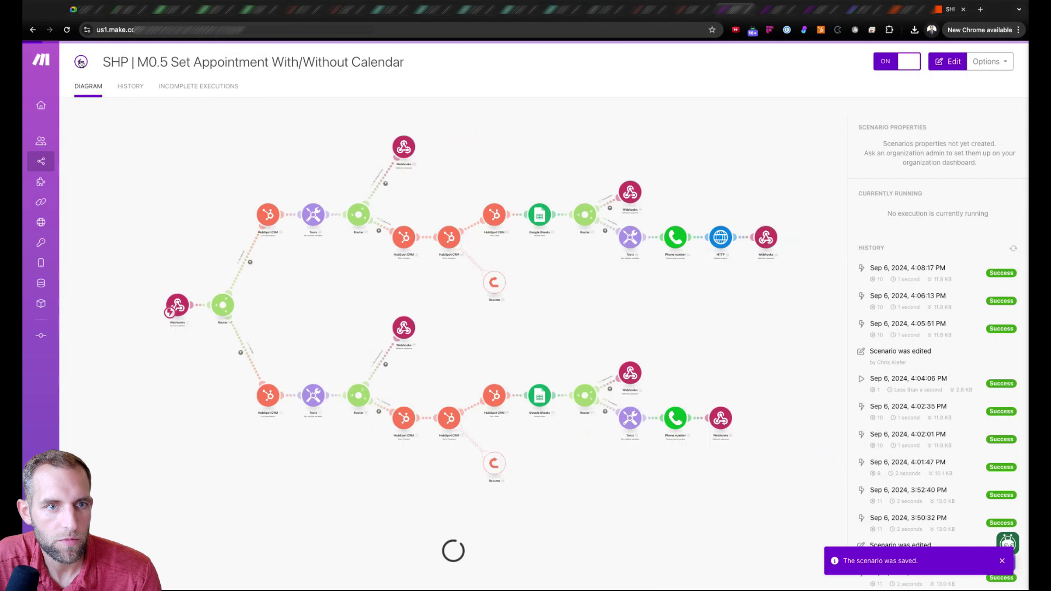
# Open the Darth Vader 5/5/23 deal's autofill booking link in HubSpot, check the prefilled "How did you hear" answer, and return to the deal
pyautogui.click(350, 9)
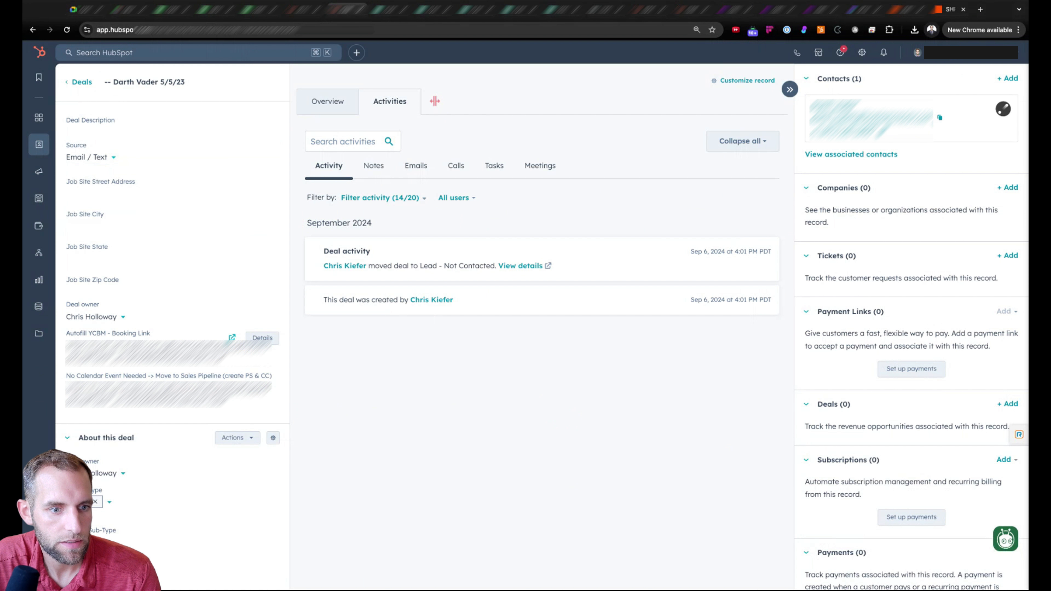
pyautogui.click(233, 337)
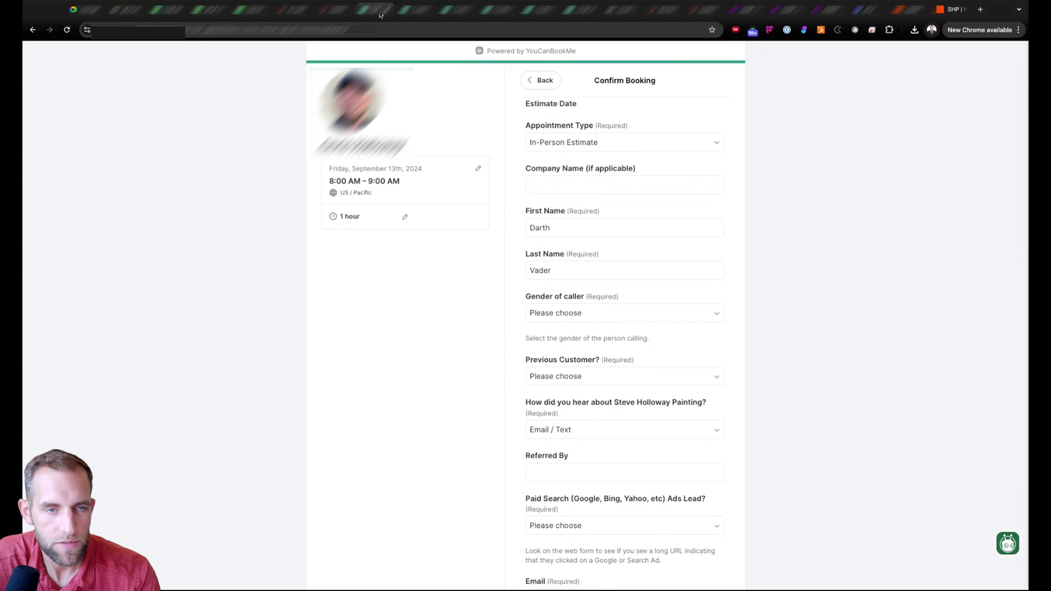
pyautogui.click(334, 9)
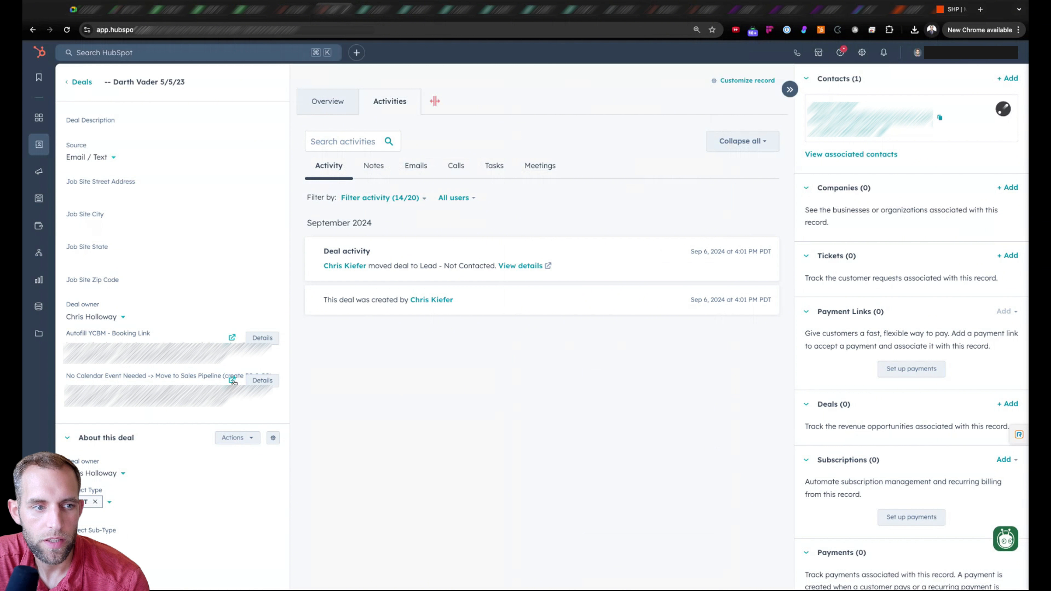
# Run the Darth Vader deal's "No Calendar Event Needed -> Move to Sales Pipeline" link and reload the record to check its name and activity
pyautogui.scroll(8, 141, 317)
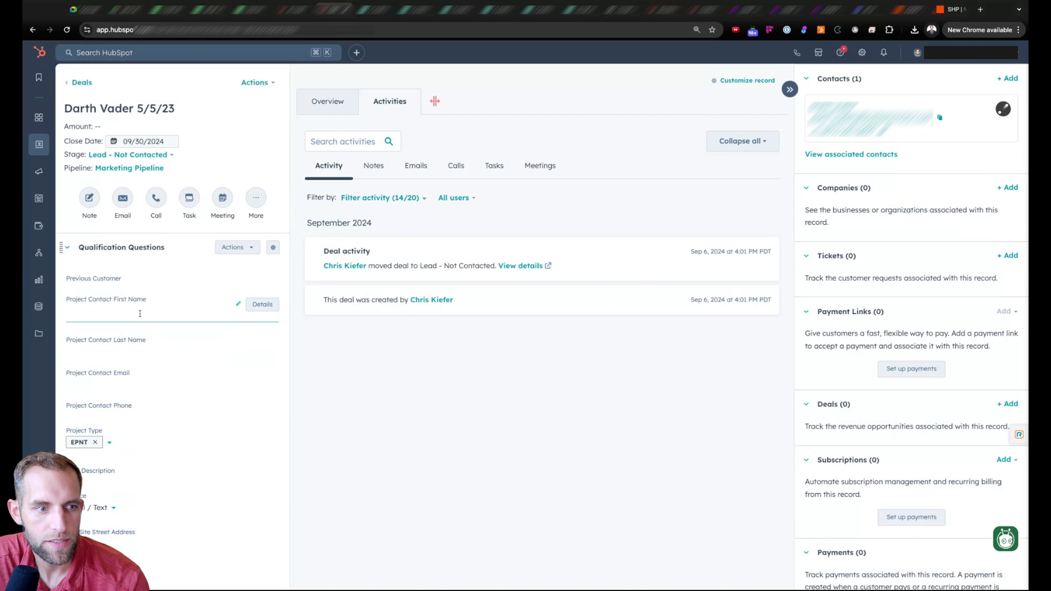
pyautogui.scroll(-8, 140, 314)
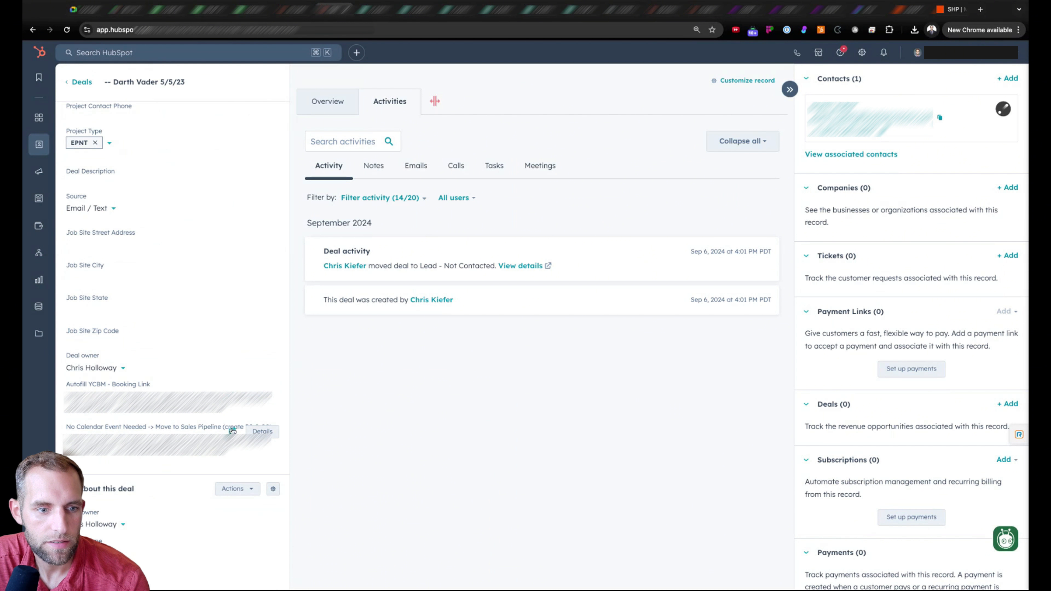
pyautogui.click(232, 431)
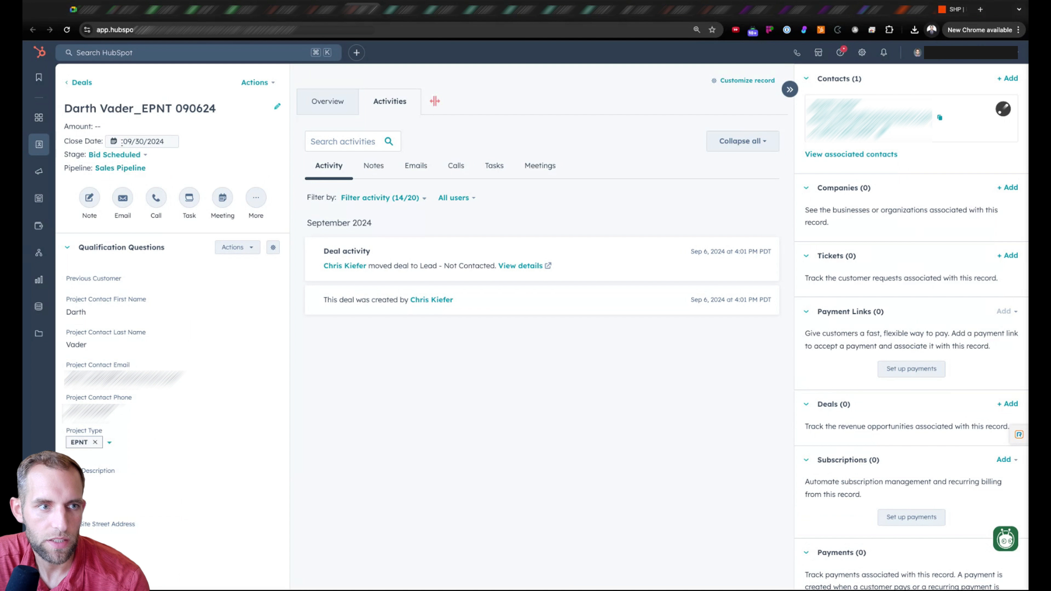
pyautogui.moveTo(221, 111); pyautogui.dragTo(67, 109)
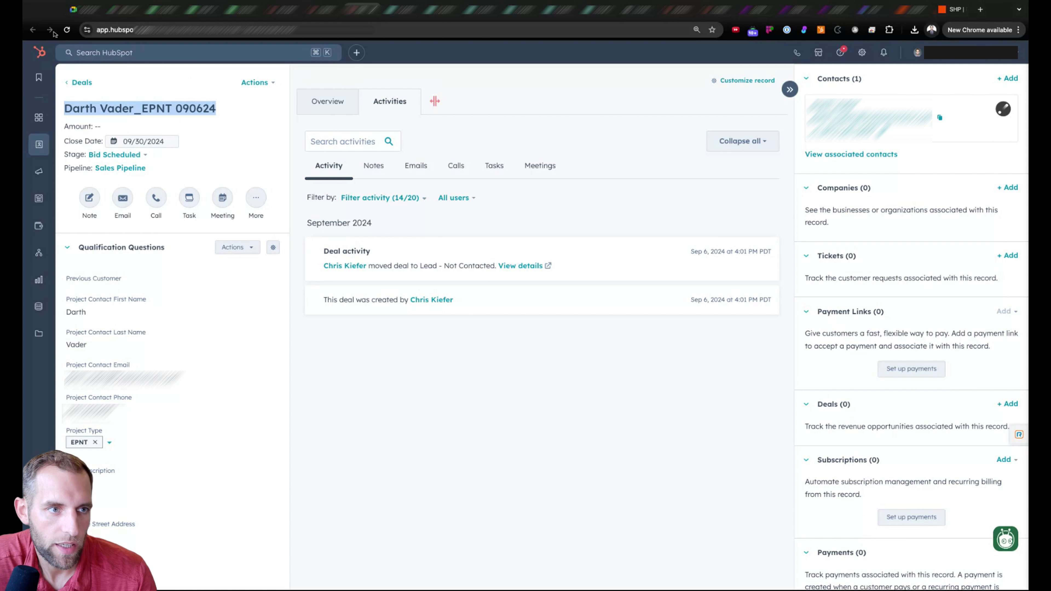
pyautogui.click(67, 30)
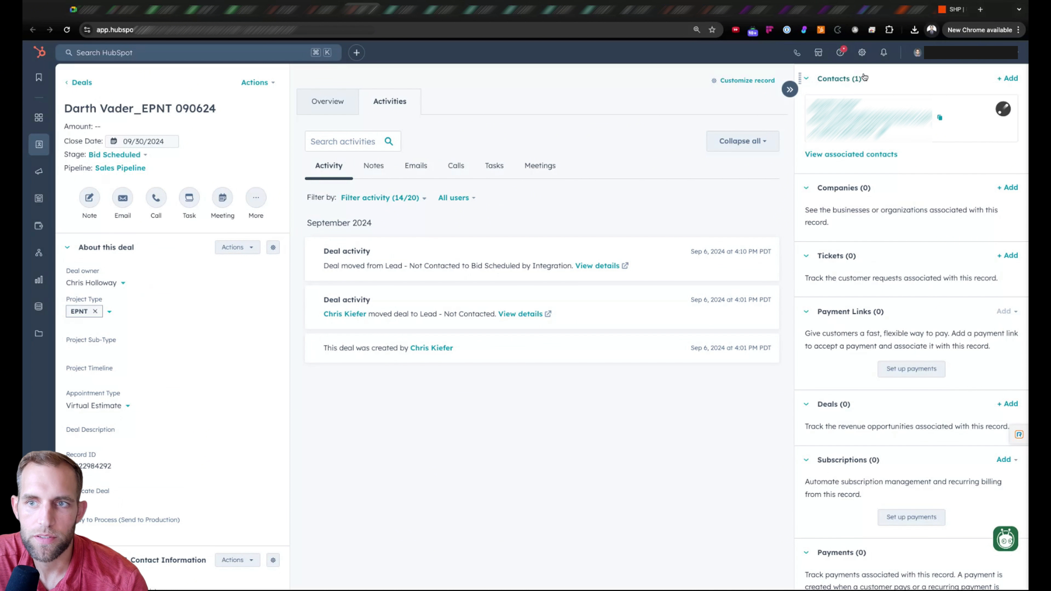
# Check the execution history of the M3.1 Make scenario and refresh the run list of the M3.2 zap in Zapier
pyautogui.click(949, 9)
pyautogui.click(185, 285)
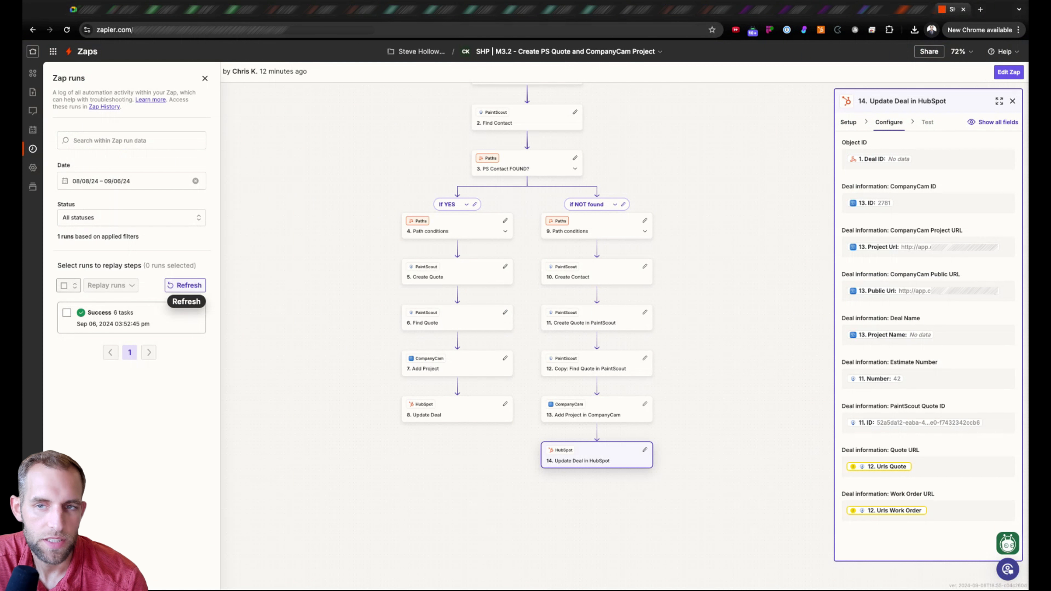
pyautogui.click(793, 8)
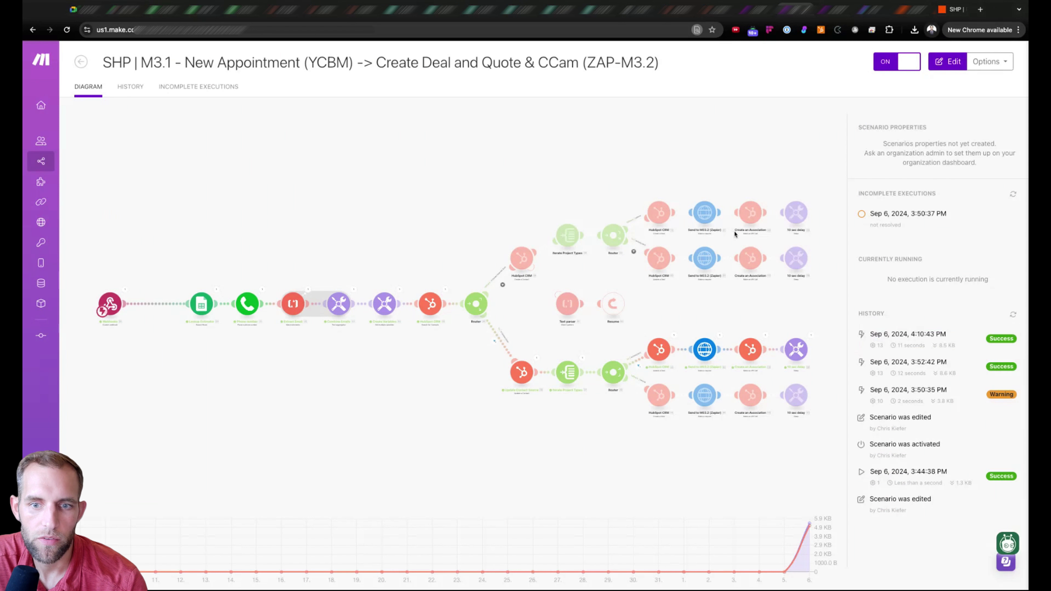
pyautogui.click(952, 9)
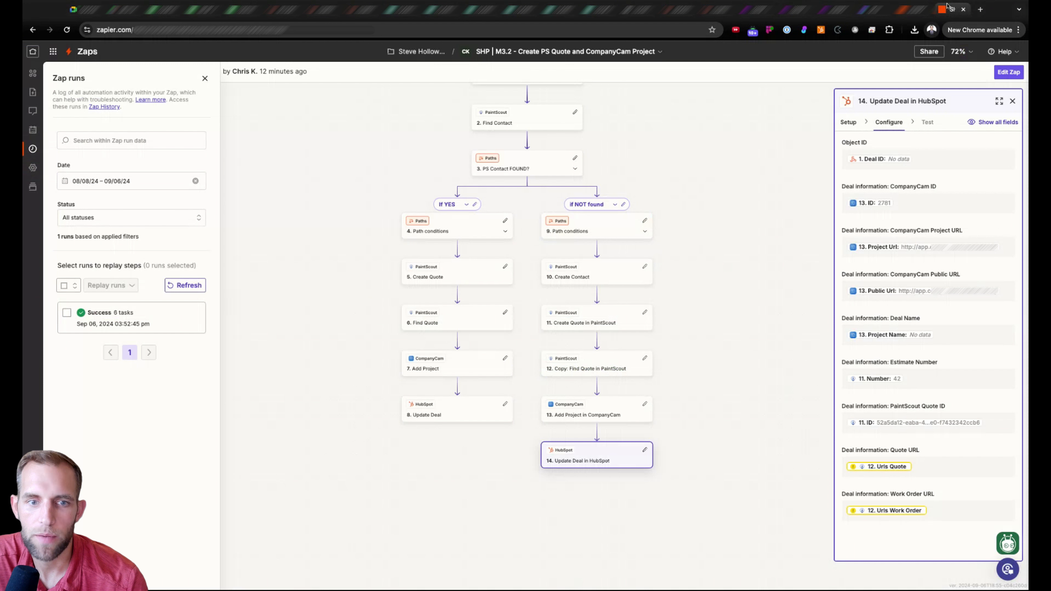
pyautogui.click(197, 285)
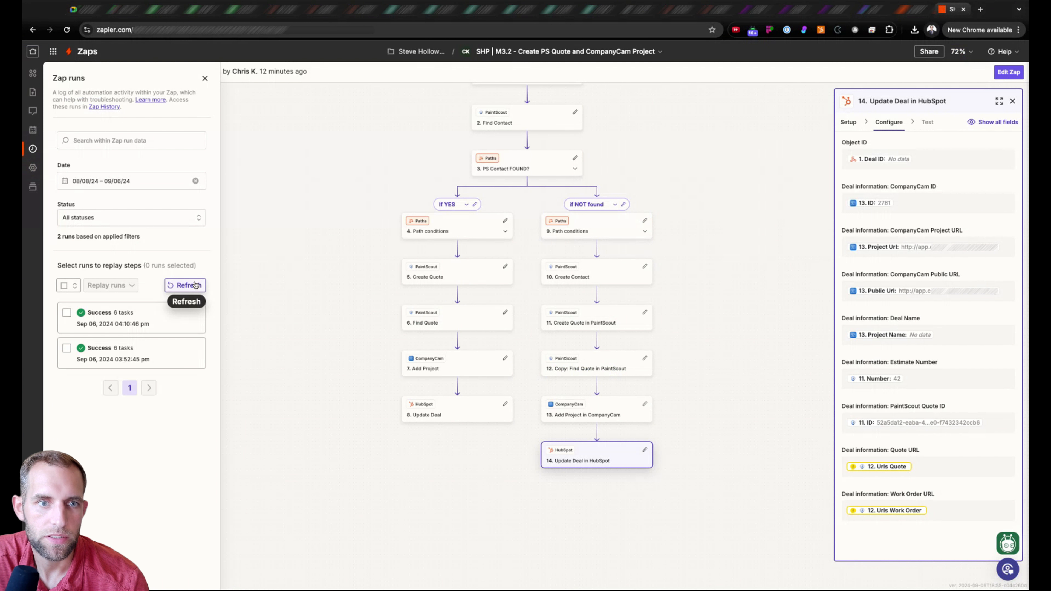
# Return to the moved Darth Vader deal in HubSpot and review its deal, project site and contact fields
pyautogui.click(327, 12)
pyautogui.click(363, 13)
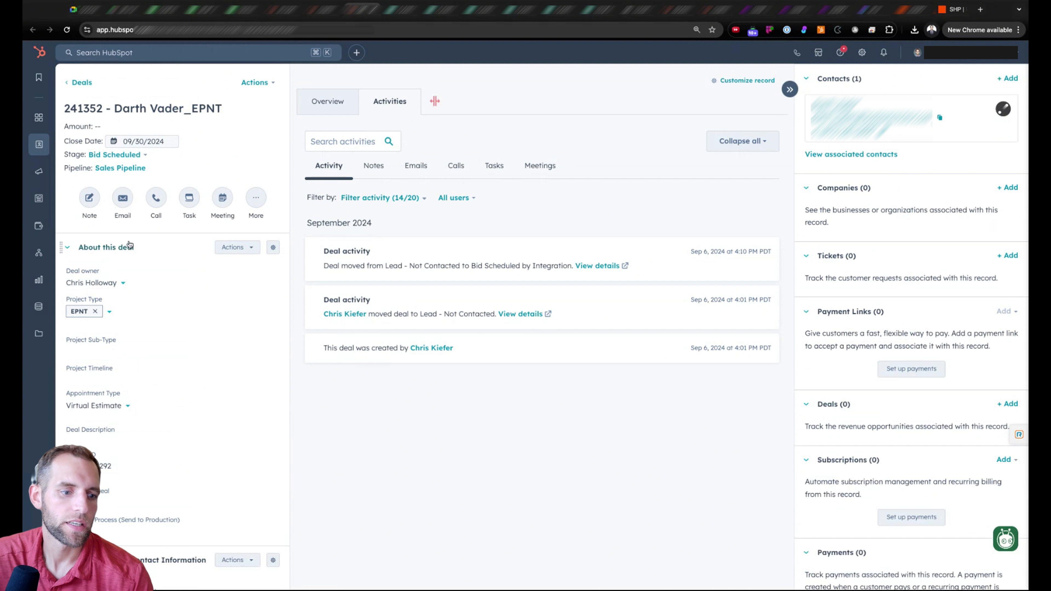
pyautogui.scroll(-15, 147, 397)
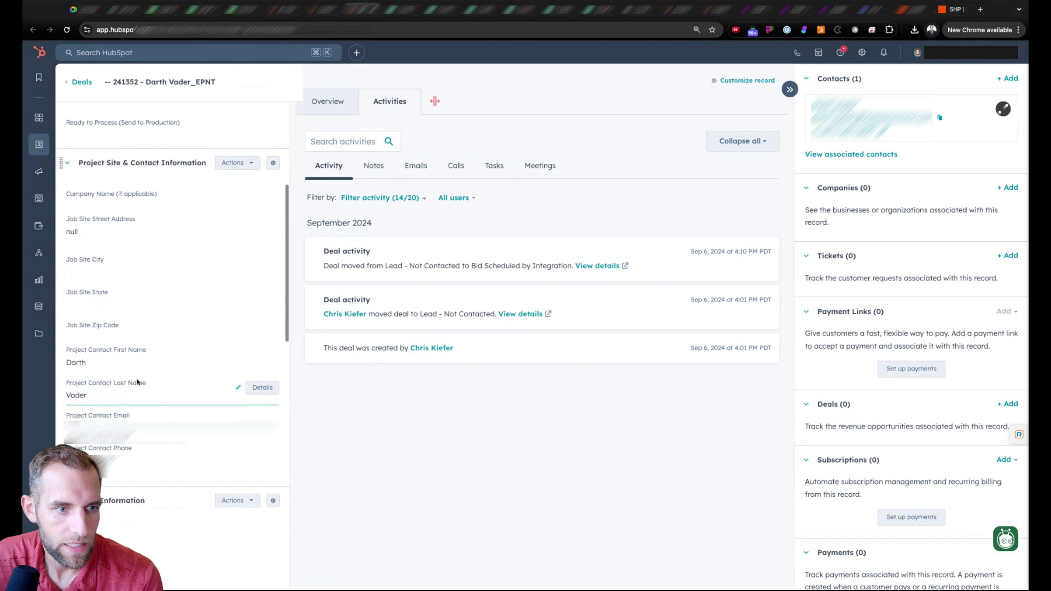